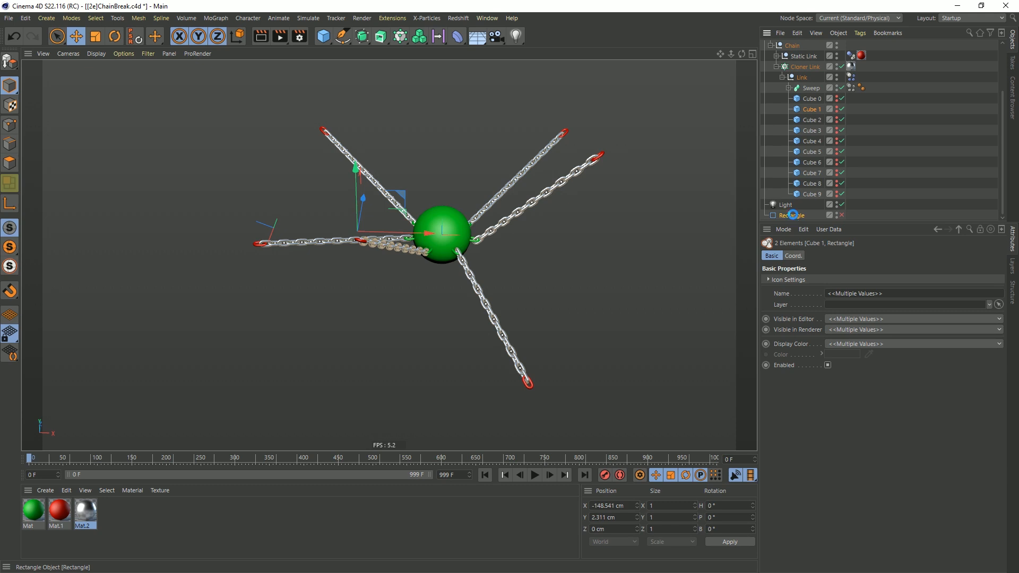
Paste the copied Cube 1 and Rectangle into a new project, reset their visibility to default and enable the rectangle.
{"action": "key", "text": "ctrl+n"}
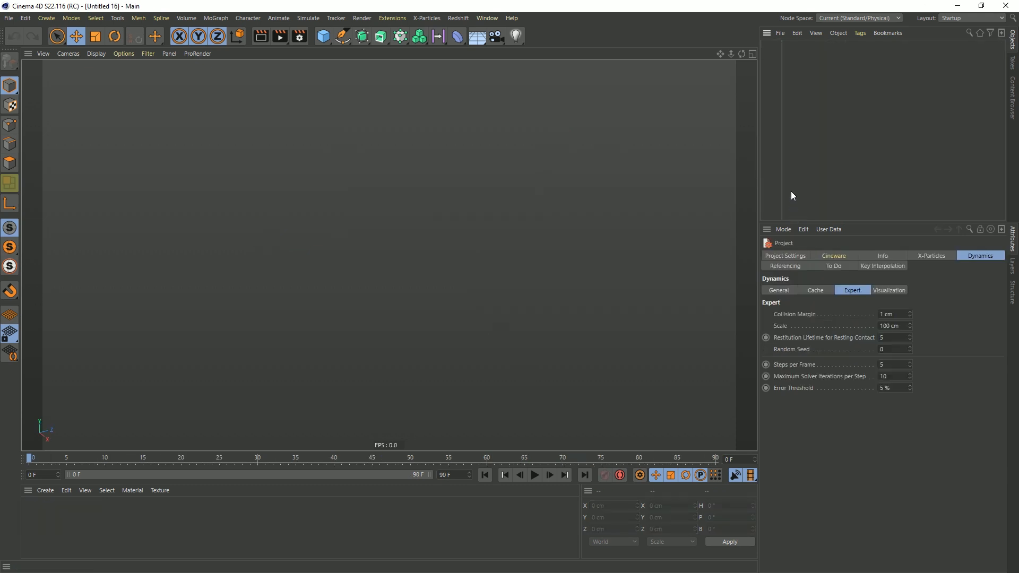
{"action": "key", "text": "ctrl+v"}
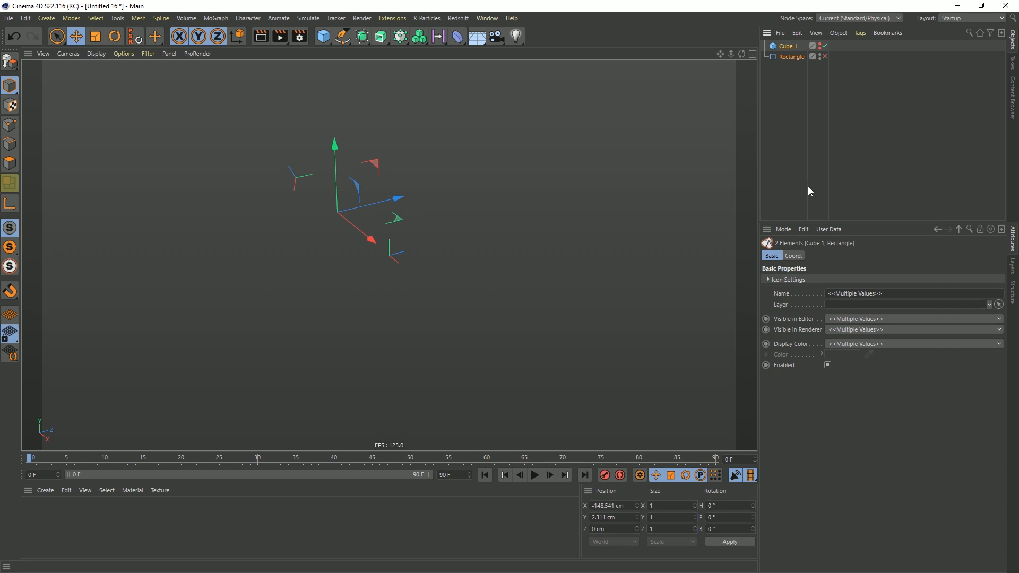
{"action": "left_click", "coordinate": [820, 54]}
{"action": "left_click", "coordinate": [820, 59]}
{"action": "left_click", "coordinate": [825, 56]}
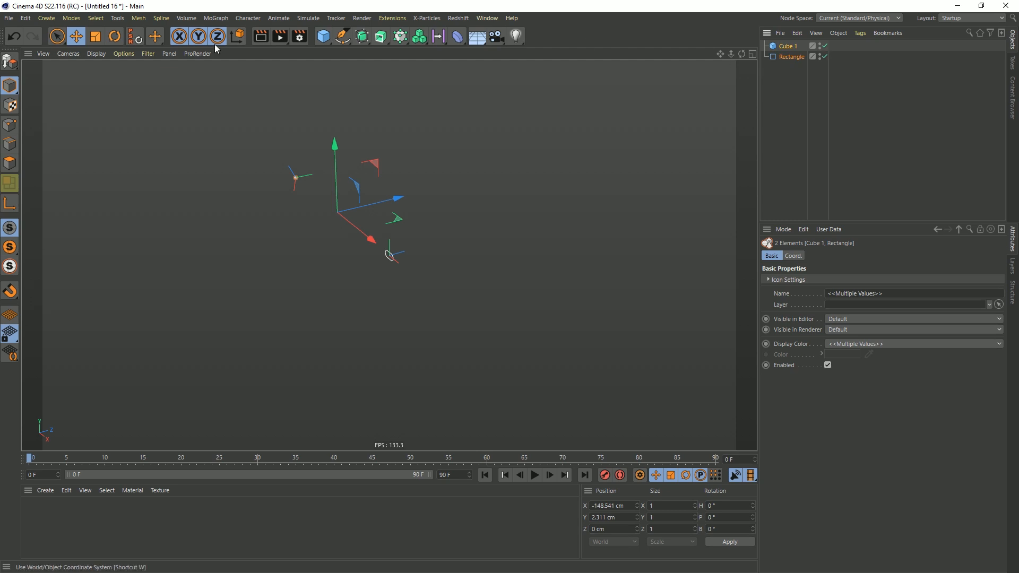
Reset the position of Cube 1 and Rectangle to the world origin and frame them in the viewport.
{"action": "left_click", "coordinate": [136, 38]}
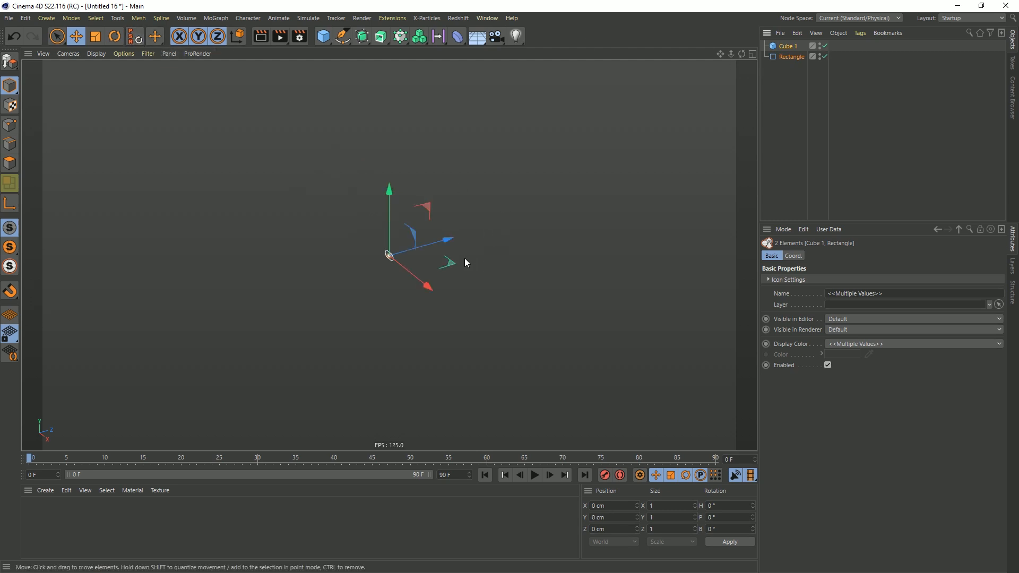
{"action": "key", "text": "h"}
{"action": "left_click_drag", "start_coordinate": [381, 253], "coordinate": [445, 253], "text": "alt"}
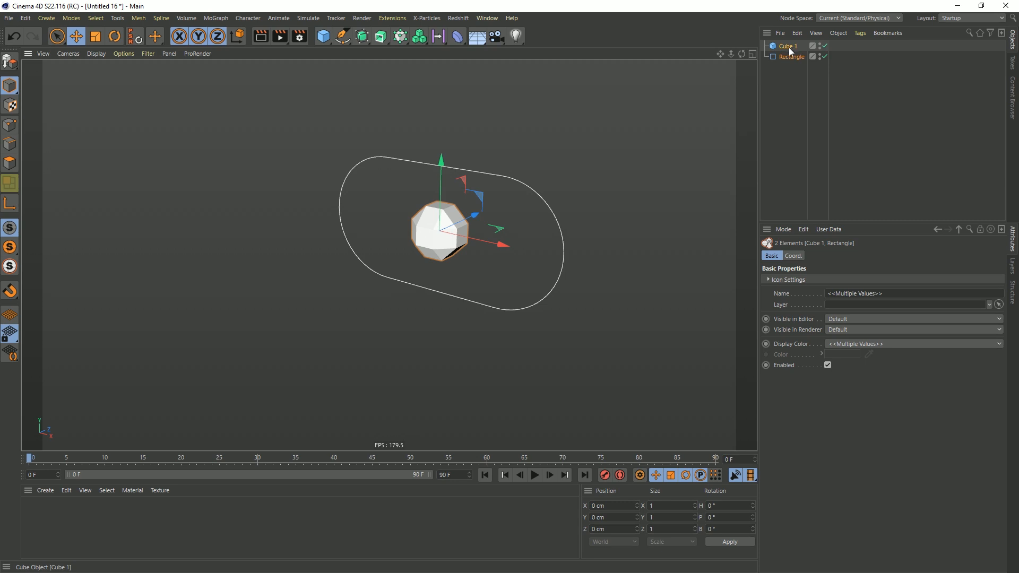
Add a Cloner containing Cube 1, set its mode to Object, and assign the Rectangle spline as its object.
{"action": "left_click", "coordinate": [401, 40]}
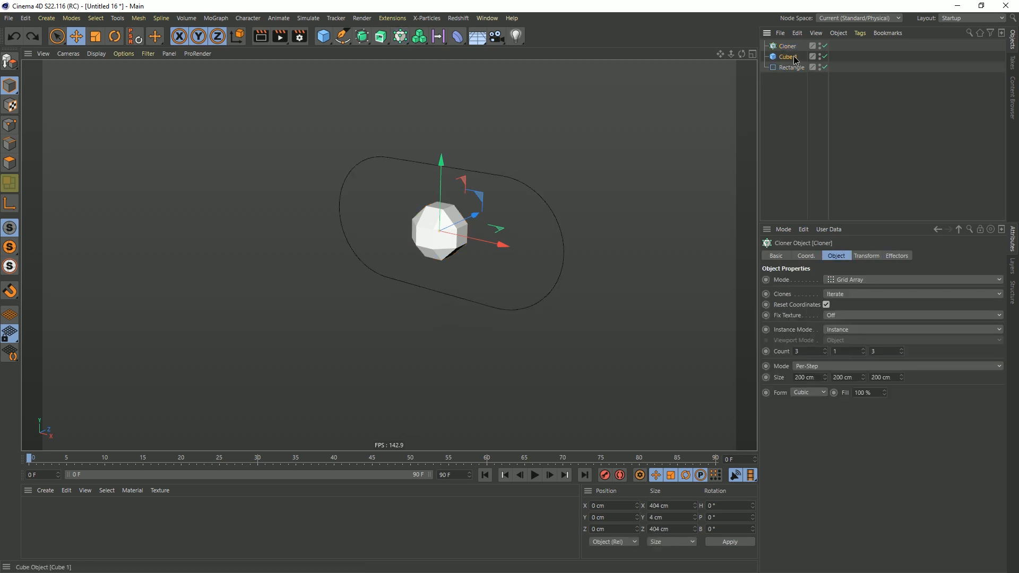
{"action": "left_click_drag", "start_coordinate": [796, 63], "coordinate": [788, 47]}
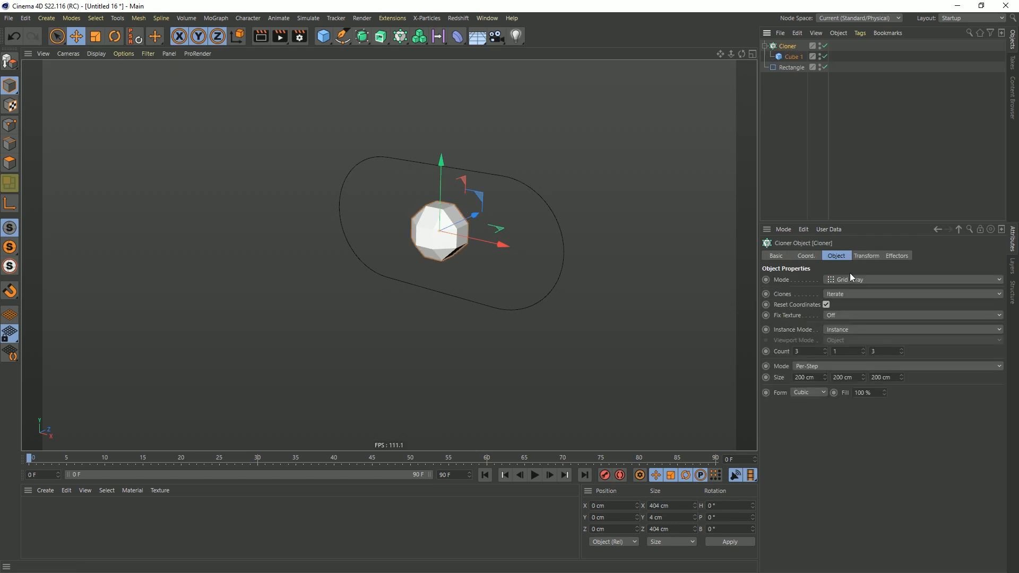
{"action": "left_click", "coordinate": [841, 281]}
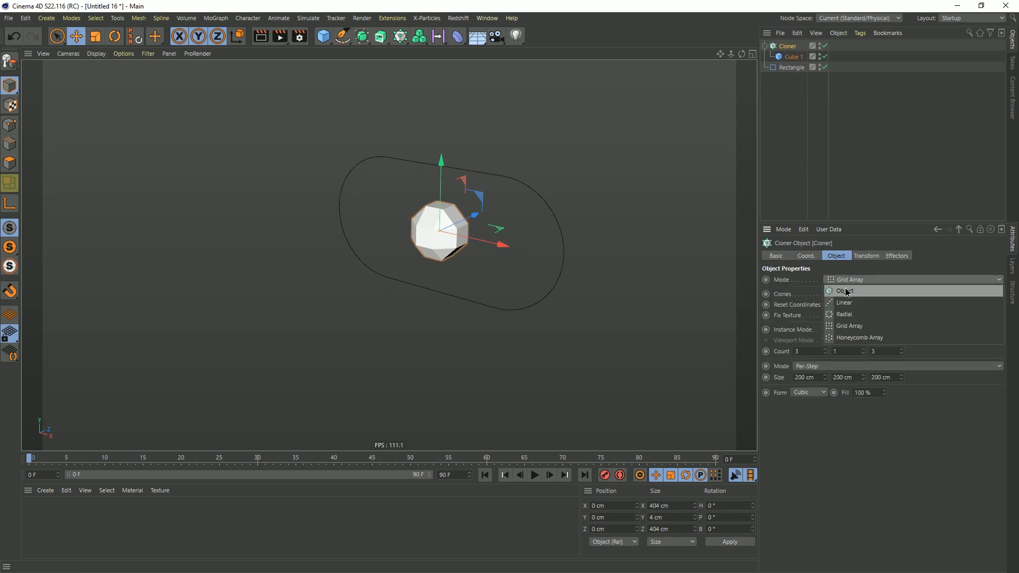
{"action": "left_click", "coordinate": [849, 284]}
{"action": "left_click_drag", "start_coordinate": [776, 68], "coordinate": [852, 357]}
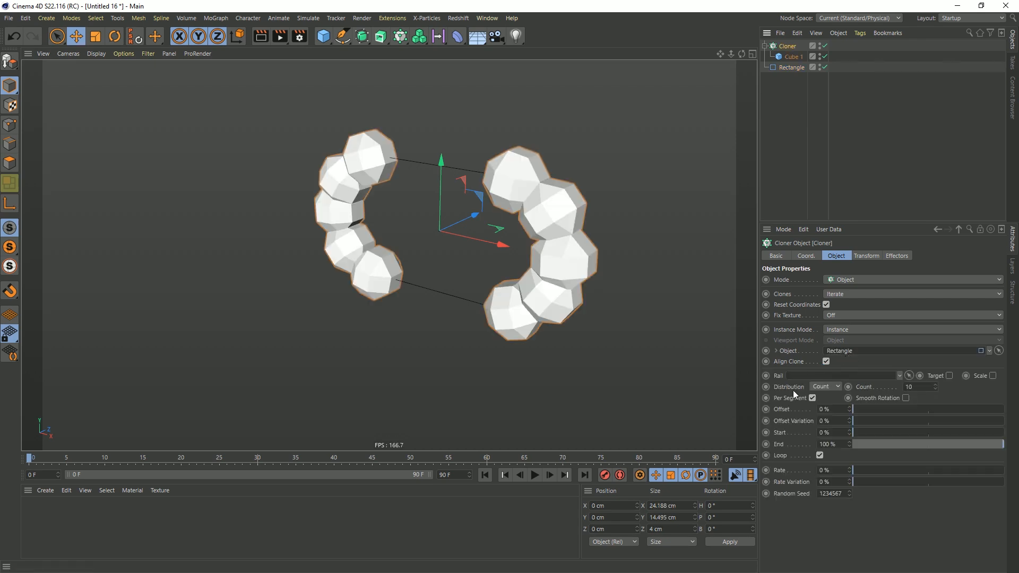
Set the Cloner's distribution to Even and its count to 14.
{"action": "left_click", "coordinate": [826, 387]}
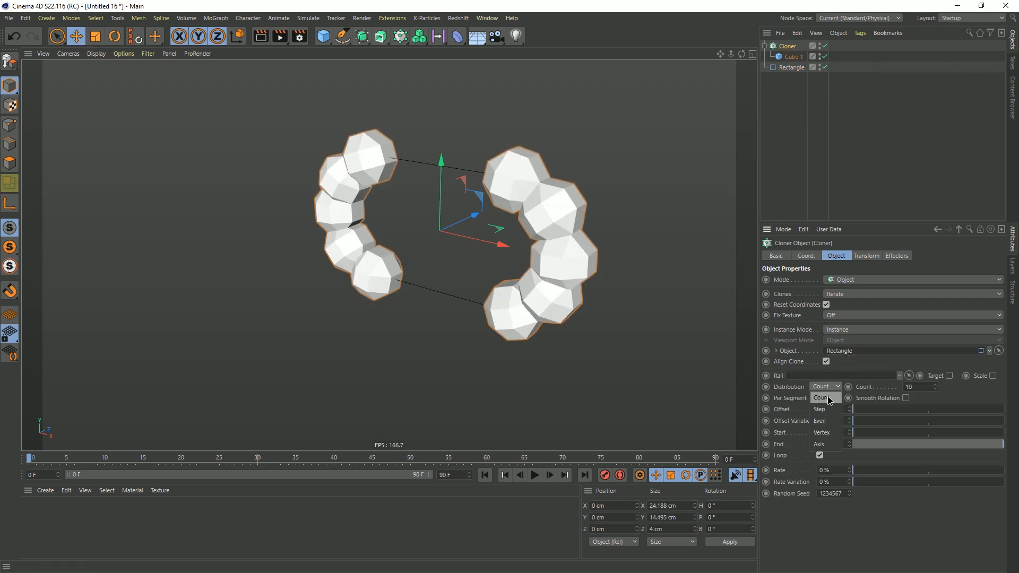
{"action": "left_click", "coordinate": [833, 416]}
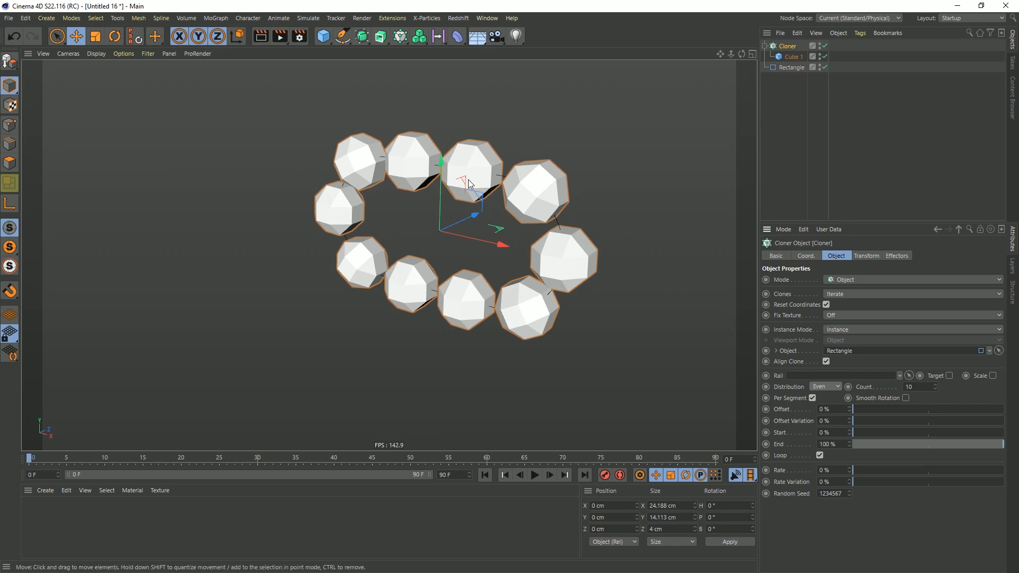
{"action": "mouse_move", "coordinate": [550, 227]}
{"action": "left_mouse_down", "text": "alt"}
{"action": "mouse_move", "coordinate": [553, 209]}
{"action": "mouse_move", "coordinate": [577, 218]}
{"action": "left_mouse_up", "text": "alt"}
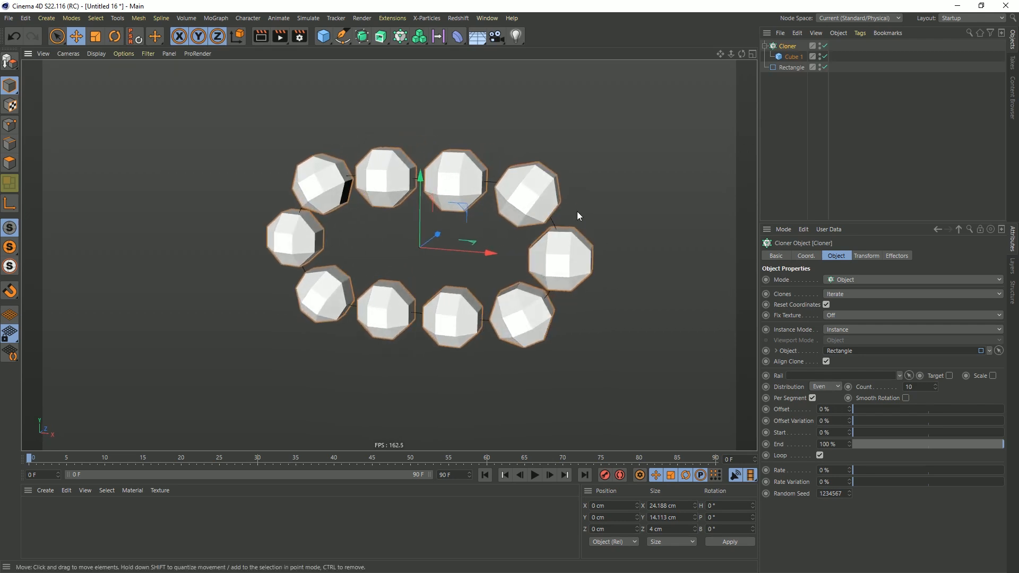
{"action": "left_click", "coordinate": [936, 384]}
{"action": "left_click", "coordinate": [937, 384]}
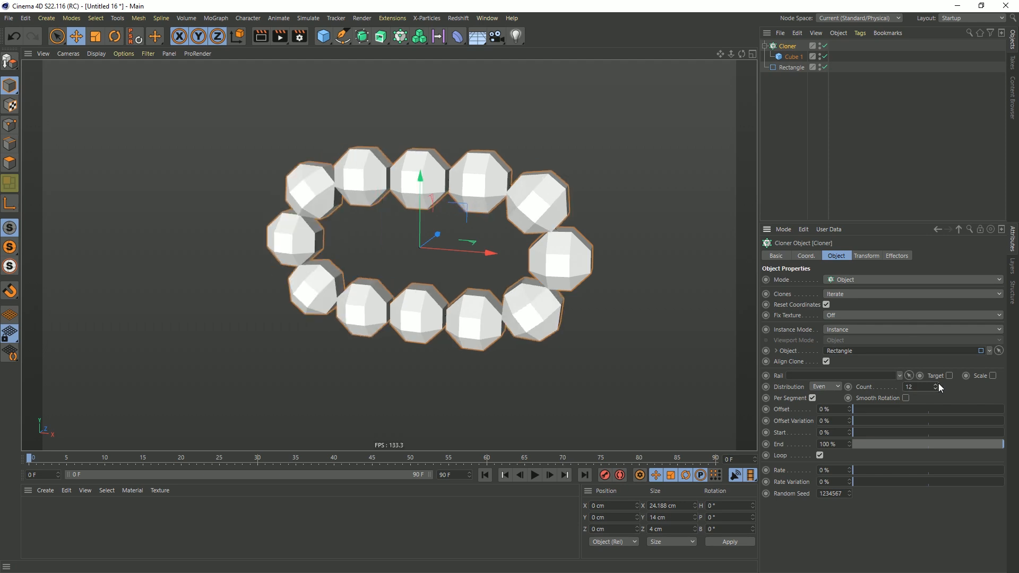
{"action": "left_click", "coordinate": [936, 384]}
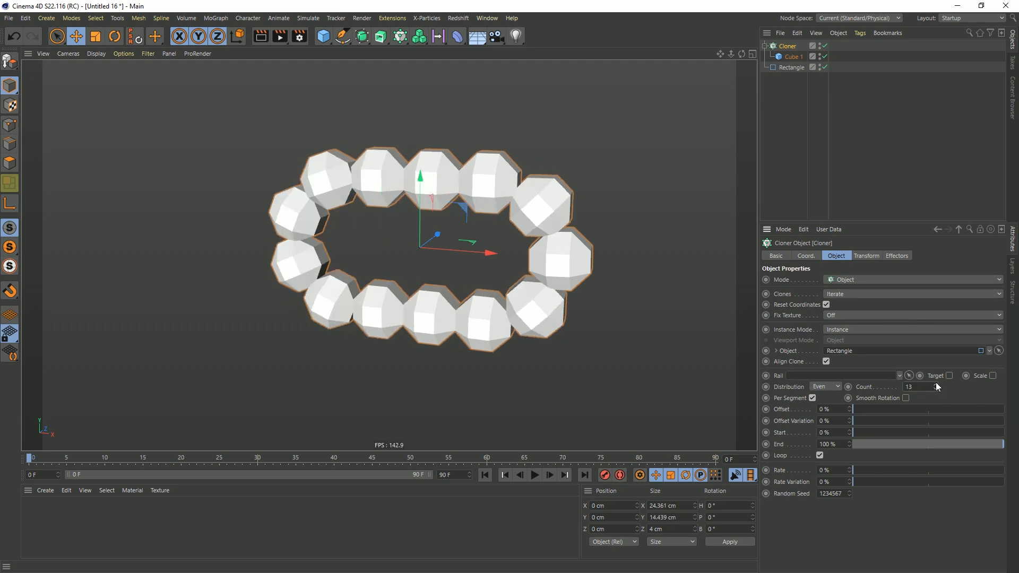
{"action": "left_click", "coordinate": [936, 384]}
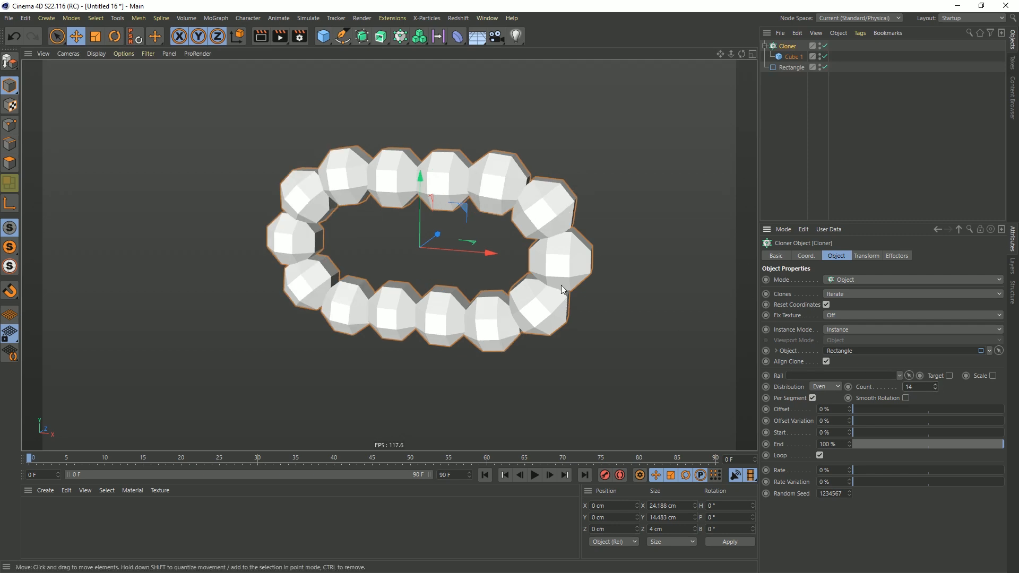
Make the Cloner editable and expand its hierarchy to list the individual cubes.
{"action": "left_click_drag", "start_coordinate": [445, 208], "coordinate": [374, 209], "text": "alt"}
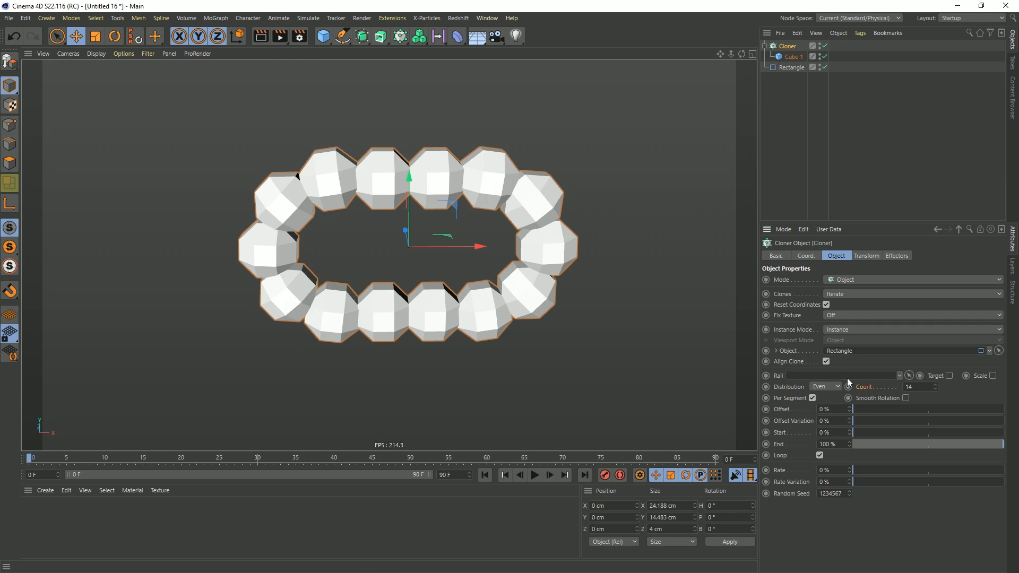
{"action": "left_click_drag", "start_coordinate": [410, 213], "coordinate": [418, 197], "text": "alt"}
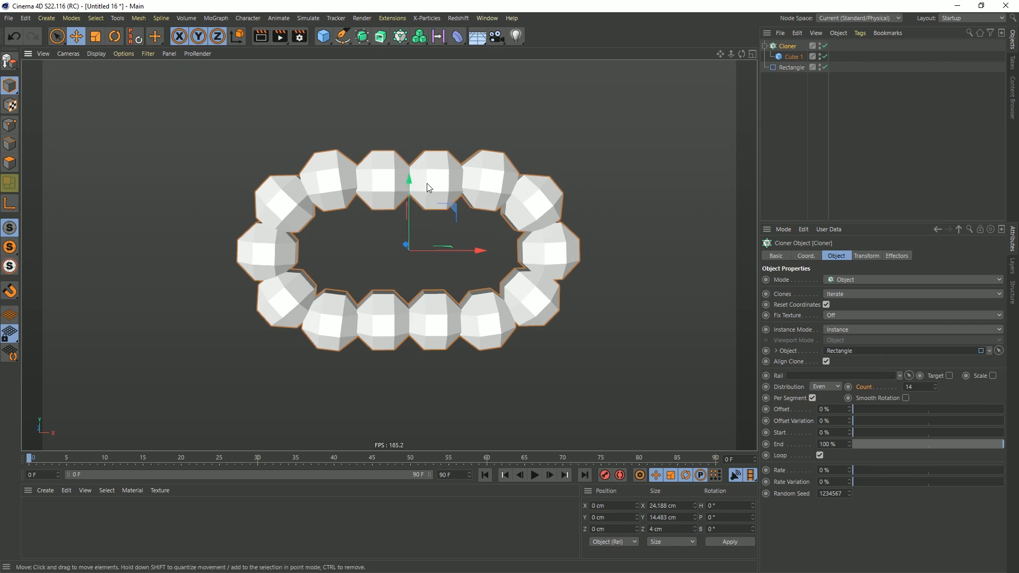
{"action": "left_click_drag", "start_coordinate": [518, 200], "coordinate": [458, 202], "text": "alt"}
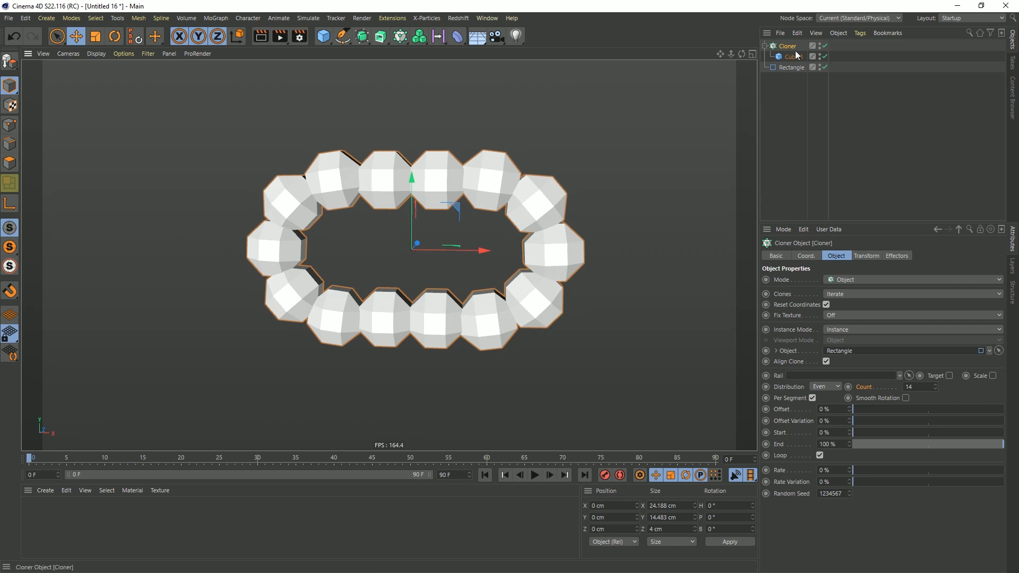
{"action": "key", "text": "c"}
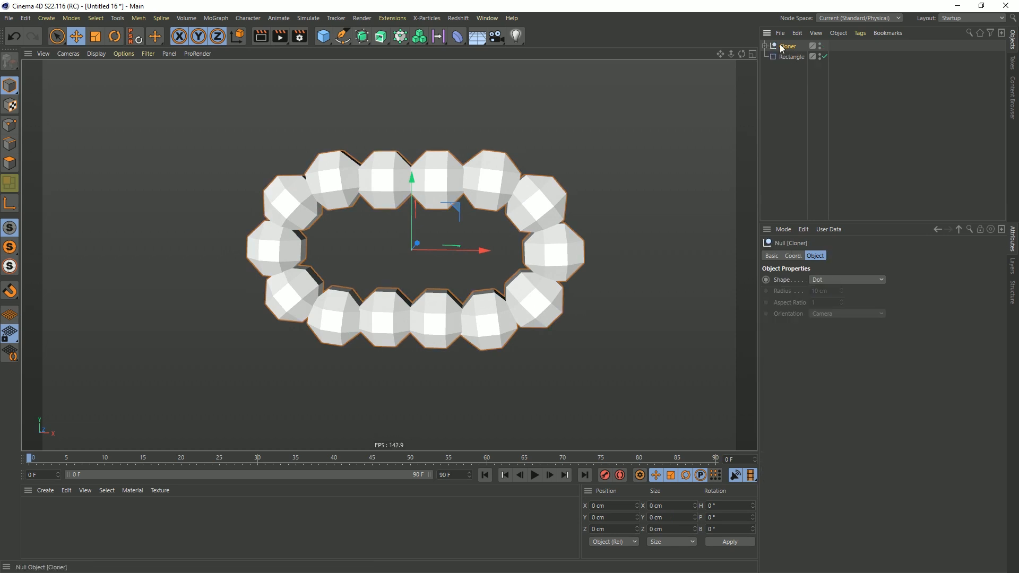
{"action": "left_click", "coordinate": [766, 47]}
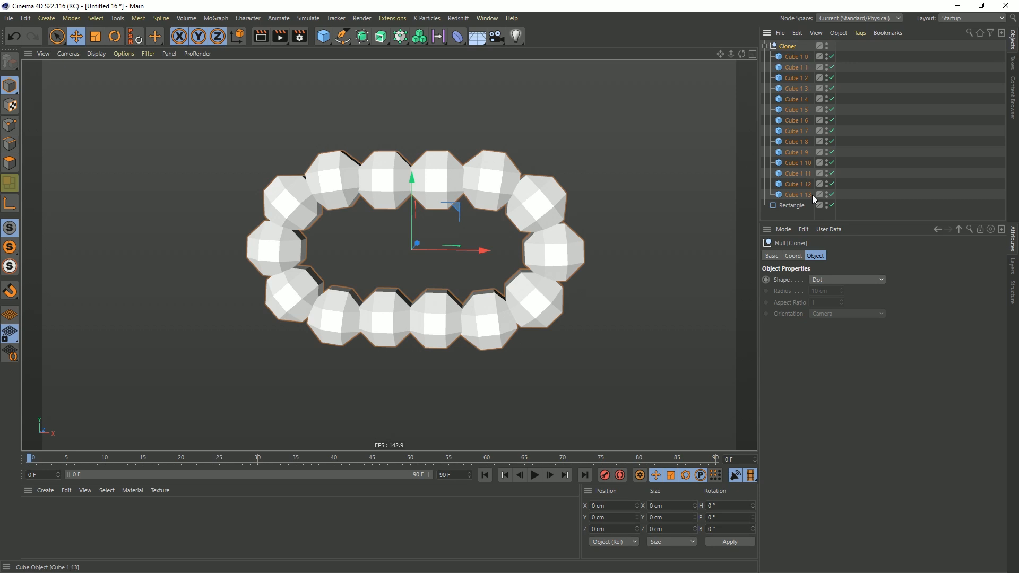
Reorder the first cubes under the Cloner clockwise around the link as Cube 1 3, 1 2, 1 1, 1 0 and 1 13.
{"action": "left_click", "coordinate": [444, 173]}
{"action": "left_click", "coordinate": [487, 179], "text": "shift"}
{"action": "left_click", "coordinate": [487, 179], "text": "ctrl"}
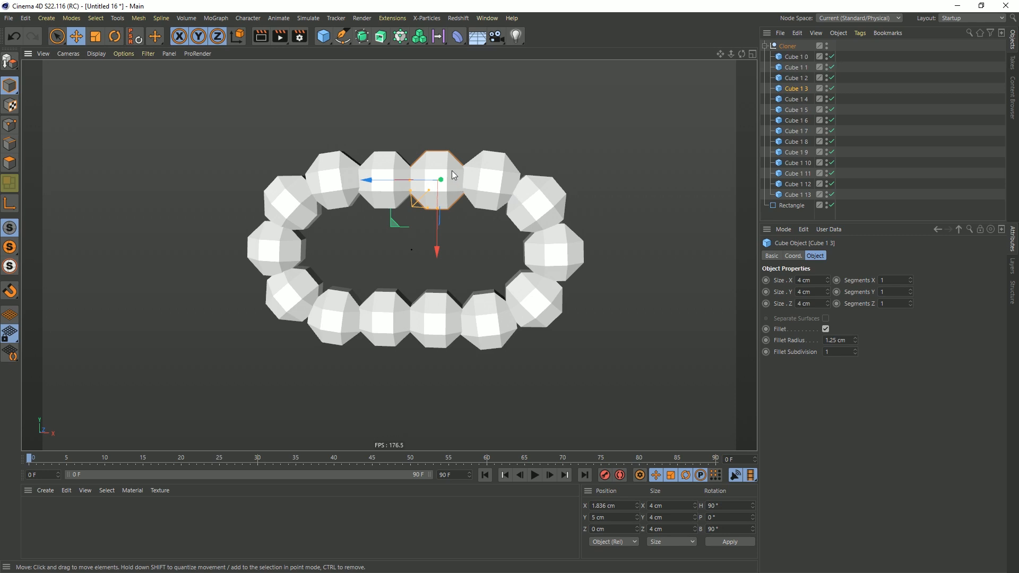
{"action": "left_click", "coordinate": [489, 177]}
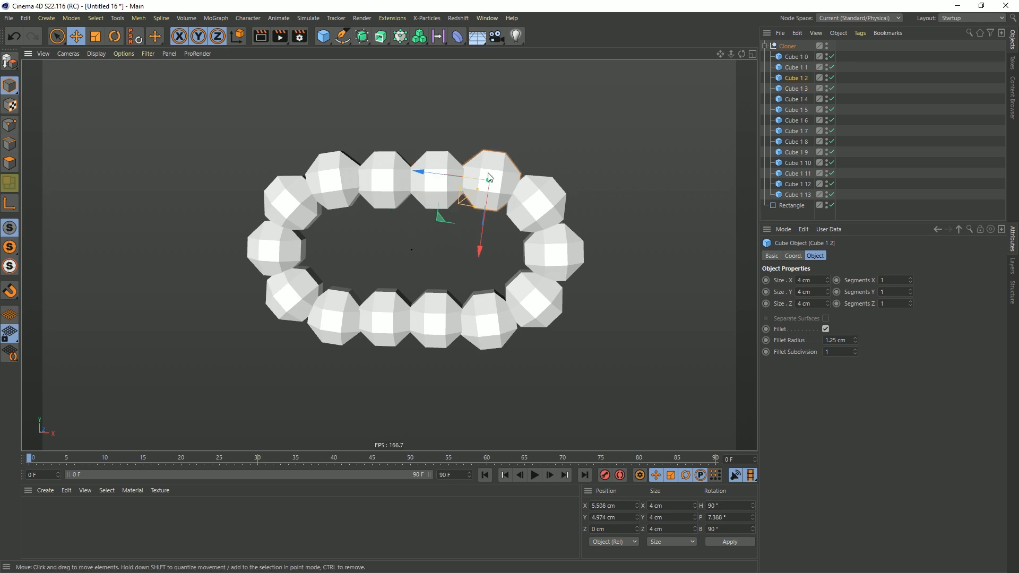
{"action": "left_click", "coordinate": [561, 205]}
{"action": "left_click", "coordinate": [460, 182]}
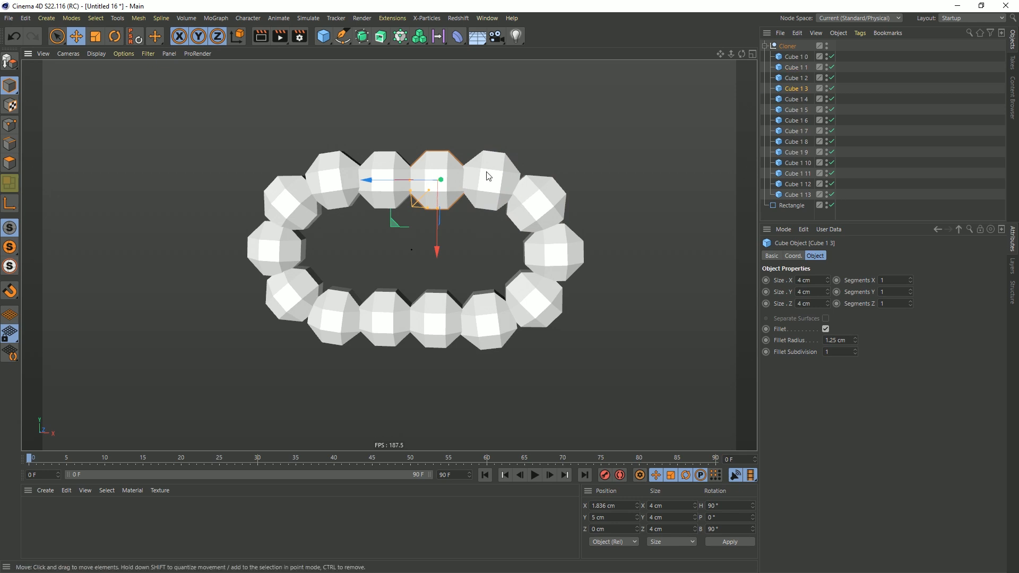
{"action": "left_click_drag", "start_coordinate": [789, 88], "coordinate": [803, 73]}
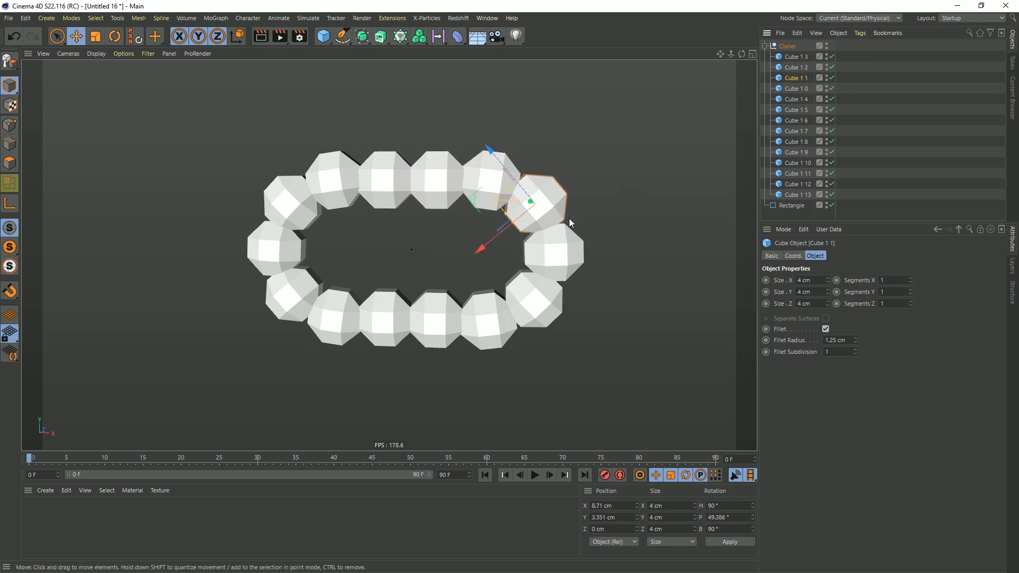
{"action": "left_click", "coordinate": [806, 90]}
{"action": "left_click_drag", "start_coordinate": [796, 194], "coordinate": [816, 147]}
{"action": "left_click_drag", "start_coordinate": [810, 104], "coordinate": [803, 94]}
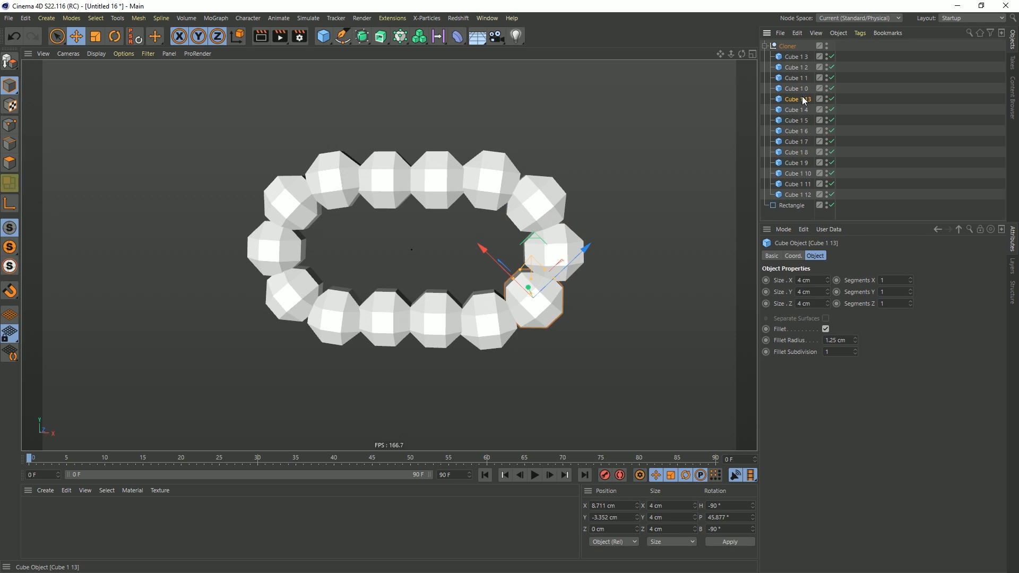
Order the remaining cubes after Cube 1 13 in descending sequence from Cube 1 12 to Cube 1 4.
{"action": "left_click_drag", "start_coordinate": [807, 195], "coordinate": [805, 106]}
{"action": "left_click", "coordinate": [441, 319]}
{"action": "left_click_drag", "start_coordinate": [801, 193], "coordinate": [797, 118]}
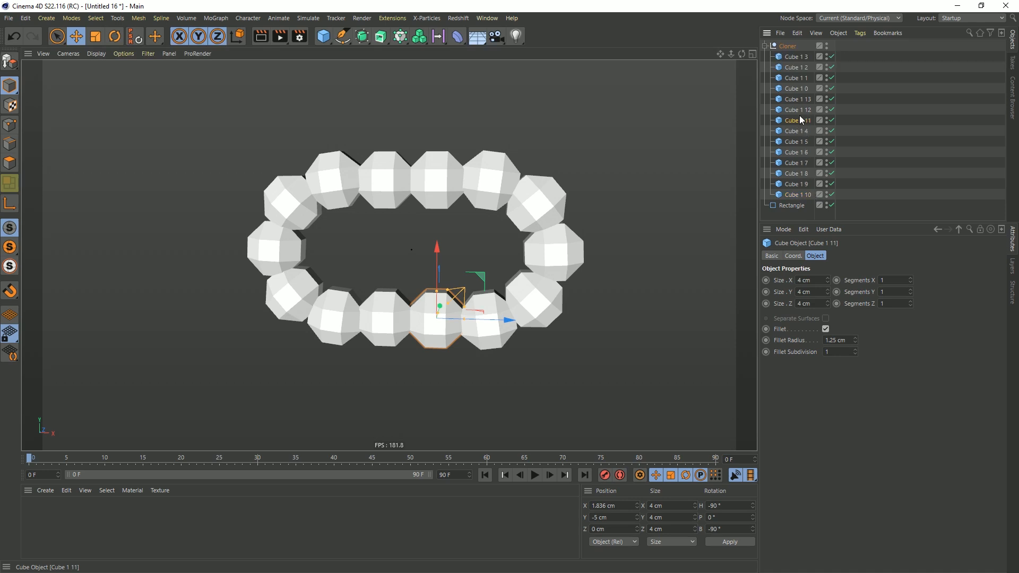
{"action": "left_click_drag", "start_coordinate": [809, 194], "coordinate": [801, 126]}
{"action": "left_click_drag", "start_coordinate": [804, 194], "coordinate": [807, 137]}
{"action": "left_click_drag", "start_coordinate": [797, 195], "coordinate": [806, 150]}
{"action": "left_click_drag", "start_coordinate": [808, 193], "coordinate": [804, 157]}
{"action": "mouse_move", "coordinate": [804, 195]}
{"action": "left_mouse_down"}
{"action": "mouse_move", "coordinate": [805, 169]}
{"action": "mouse_move", "coordinate": [807, 179]}
{"action": "left_mouse_up"}
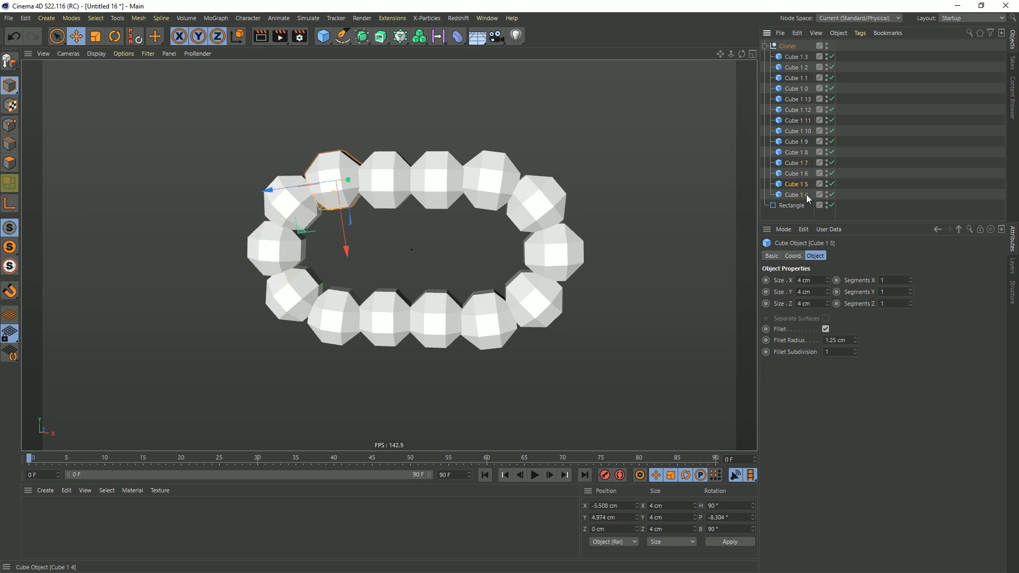
Check the hierarchy order against the cubes' positions around the link, including the first and last cubes.
{"action": "left_click", "coordinate": [803, 58]}
{"action": "left_click", "coordinate": [488, 180]}
{"action": "left_click", "coordinate": [555, 252]}
{"action": "left_click", "coordinate": [529, 295]}
{"action": "left_click", "coordinate": [289, 298]}
{"action": "left_click", "coordinate": [297, 256]}
{"action": "left_click", "coordinate": [368, 201]}
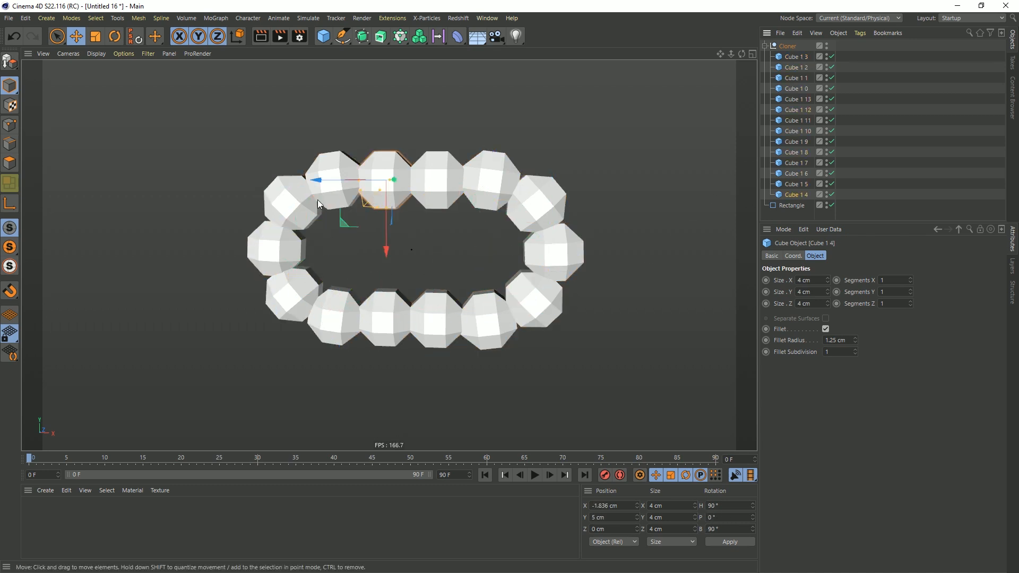
{"action": "left_click", "coordinate": [795, 58]}
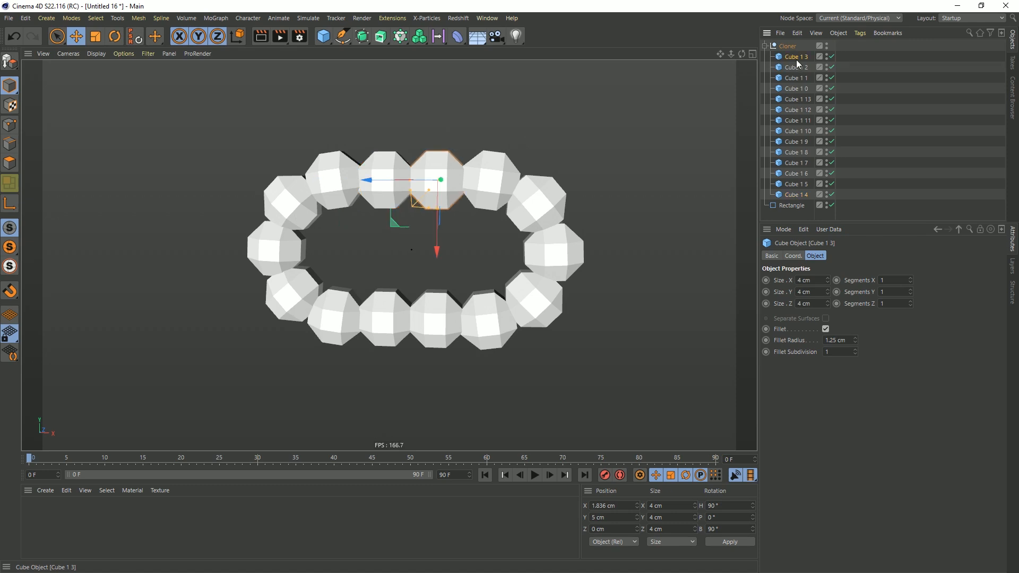
{"action": "left_click", "coordinate": [794, 195]}
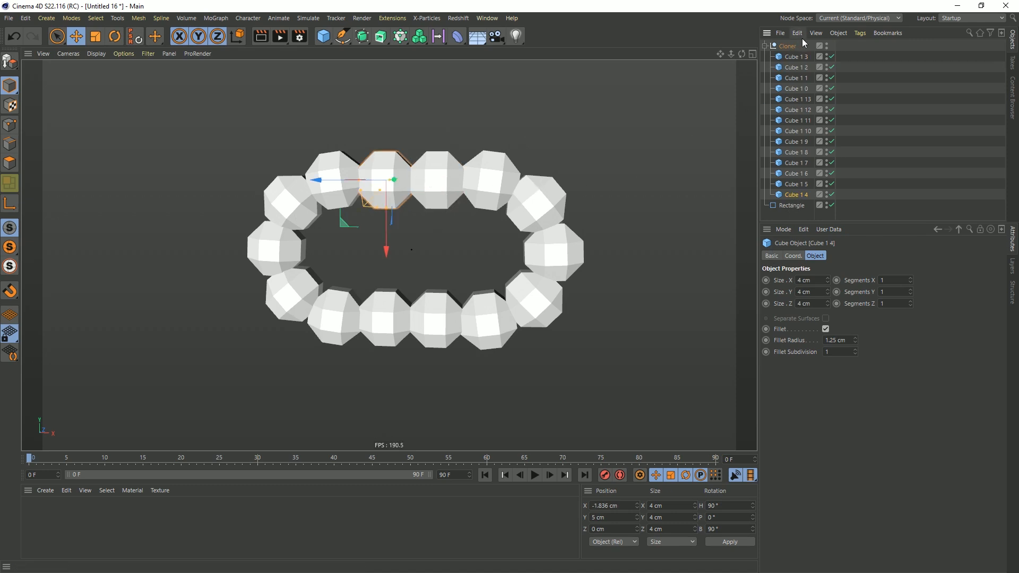
Select all 14 cubes under the Cloner and rename them Cube.
{"action": "left_click", "coordinate": [796, 56]}
{"action": "left_click", "coordinate": [794, 194], "text": "shift"}
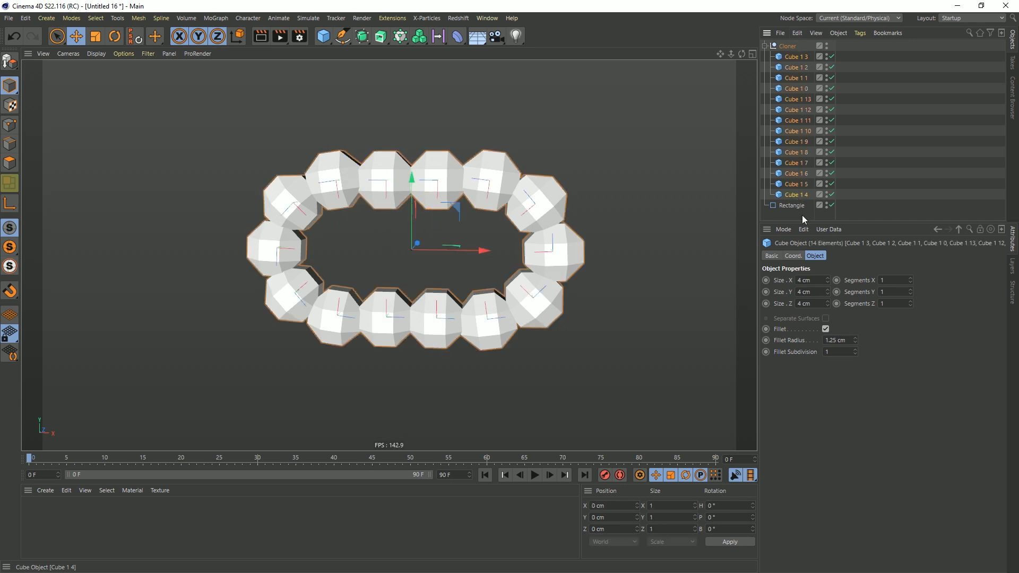
{"action": "left_click", "coordinate": [796, 255]}
{"action": "left_click", "coordinate": [776, 258]}
{"action": "left_click", "coordinate": [849, 293]}
{"action": "type", "text": "Cube"}
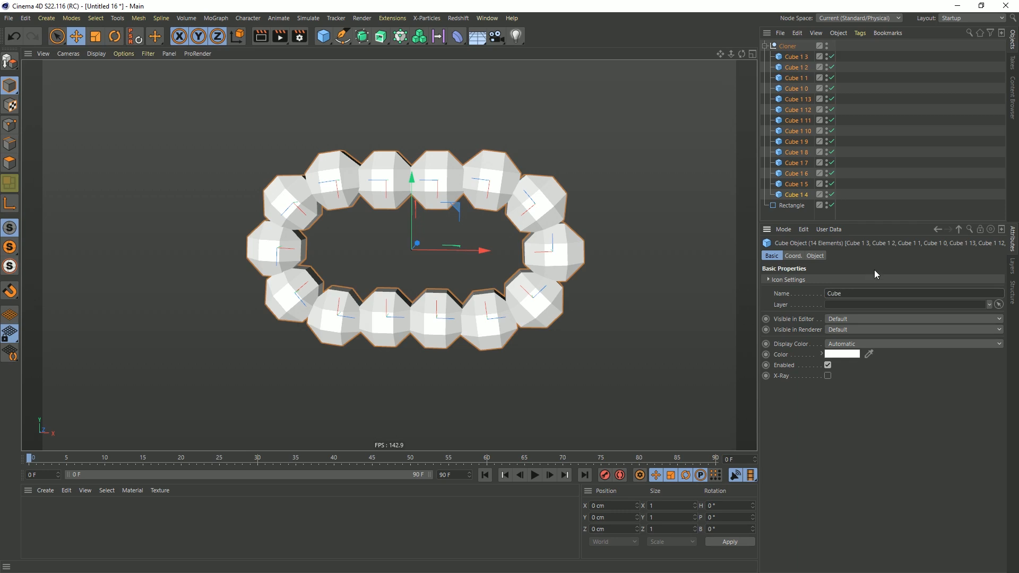
{"action": "key", "text": "Return"}
Rename the first cube in the Cloner hierarchy as Cube Start.
{"action": "left_click", "coordinate": [791, 66]}
{"action": "double_click", "coordinate": [794, 57]}
{"action": "type", "text": "Start"}
{"action": "key", "text": "Return"}
Rename the last cube in the Cloner hierarchy as Cube End.
{"action": "double_click", "coordinate": [803, 195]}
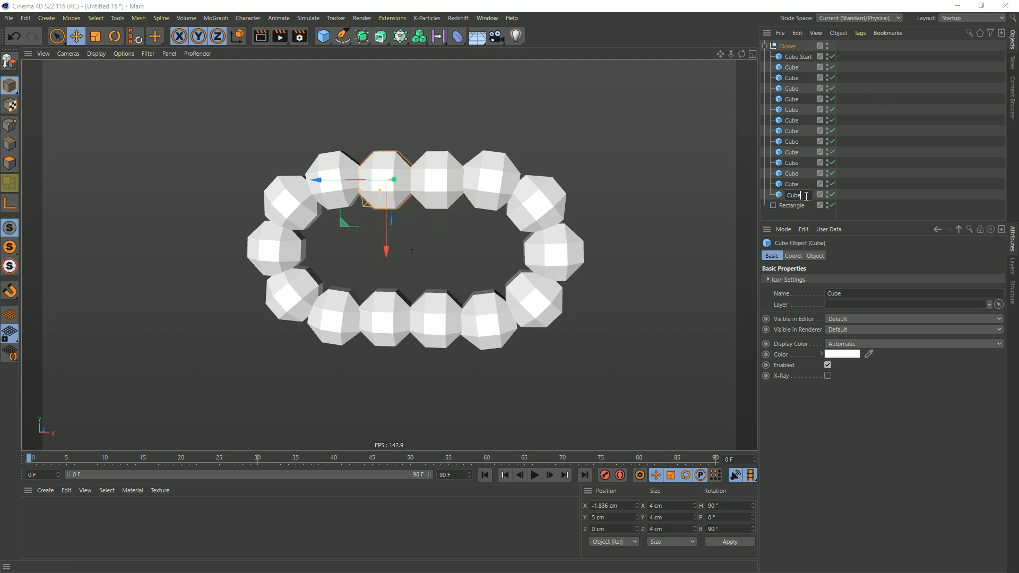
{"action": "type", "text": "Ene"}
{"action": "key", "text": "Return"}
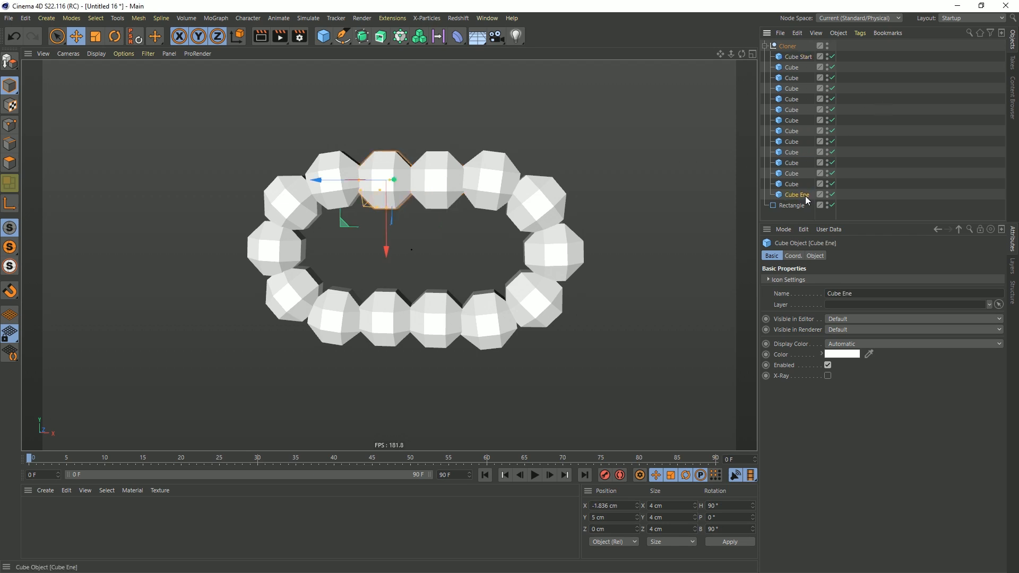
{"action": "double_click", "coordinate": [805, 196]}
{"action": "left_click", "coordinate": [809, 195]}
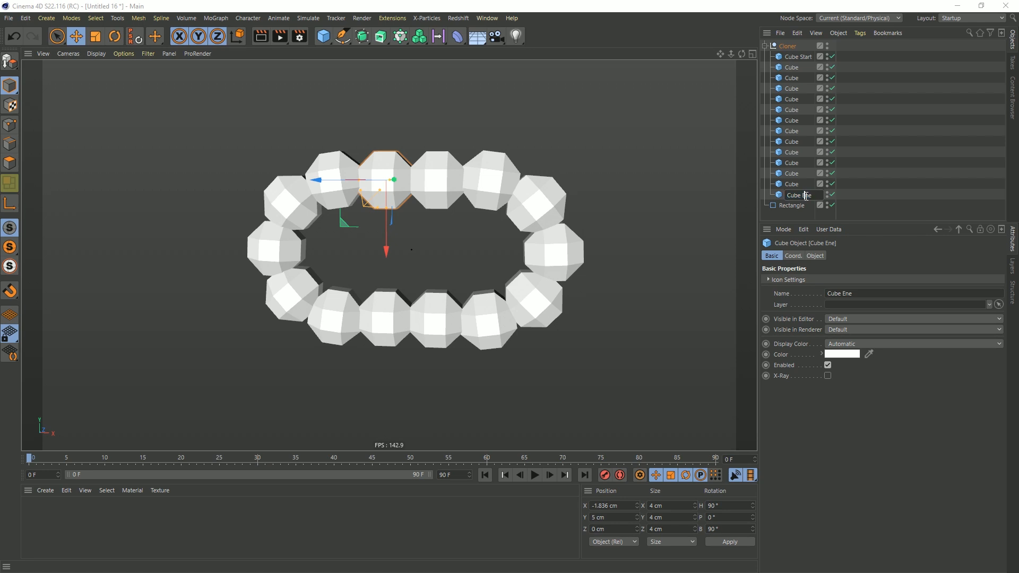
{"action": "key", "text": "BackSpace"}
{"action": "type", "text": "d"}
{"action": "key", "text": "Return"}
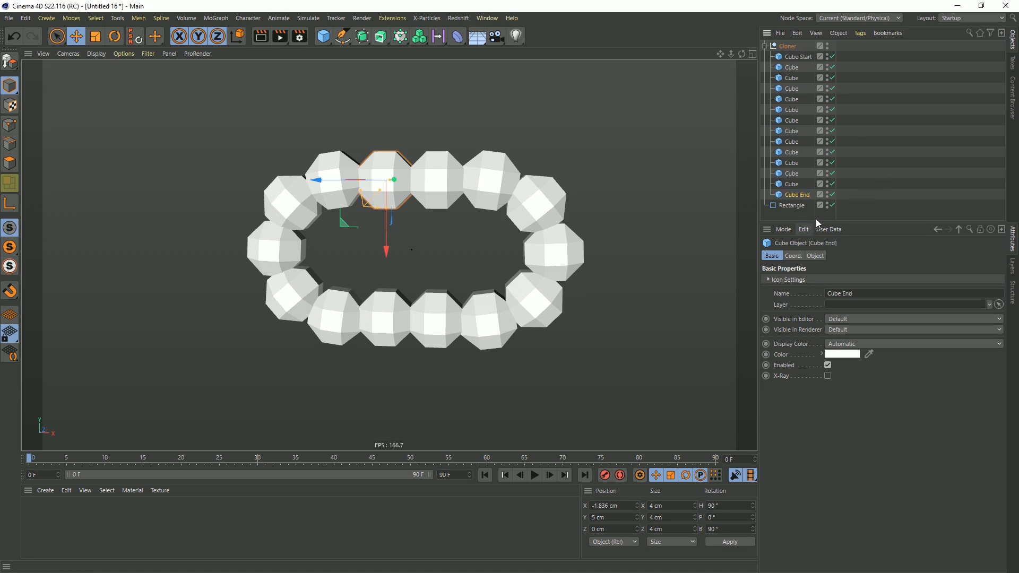
Rename the Cloner group that holds the cubes as Link Break.
{"action": "left_click_drag", "start_coordinate": [816, 222], "coordinate": [816, 296]}
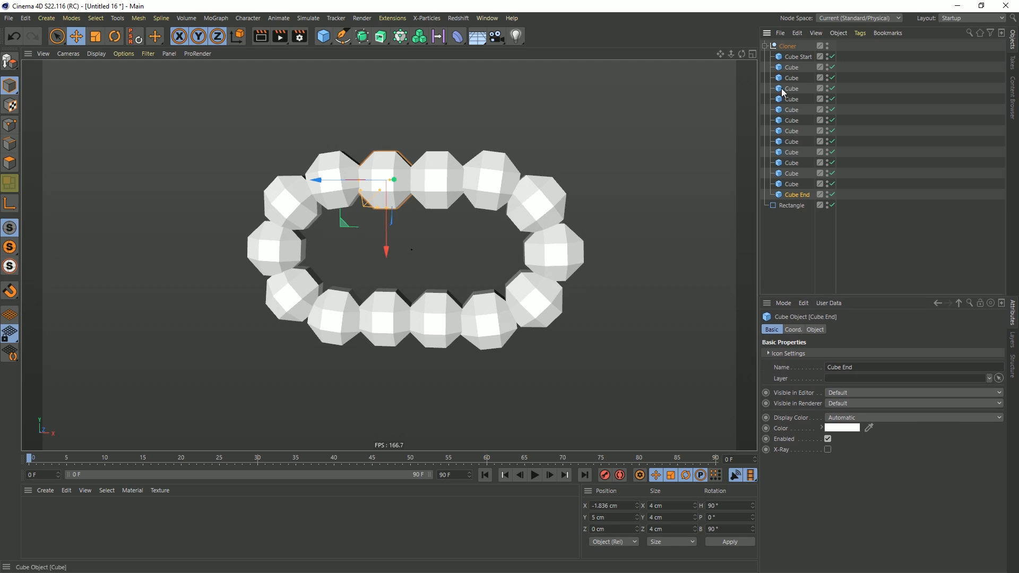
{"action": "double_click", "coordinate": [794, 46]}
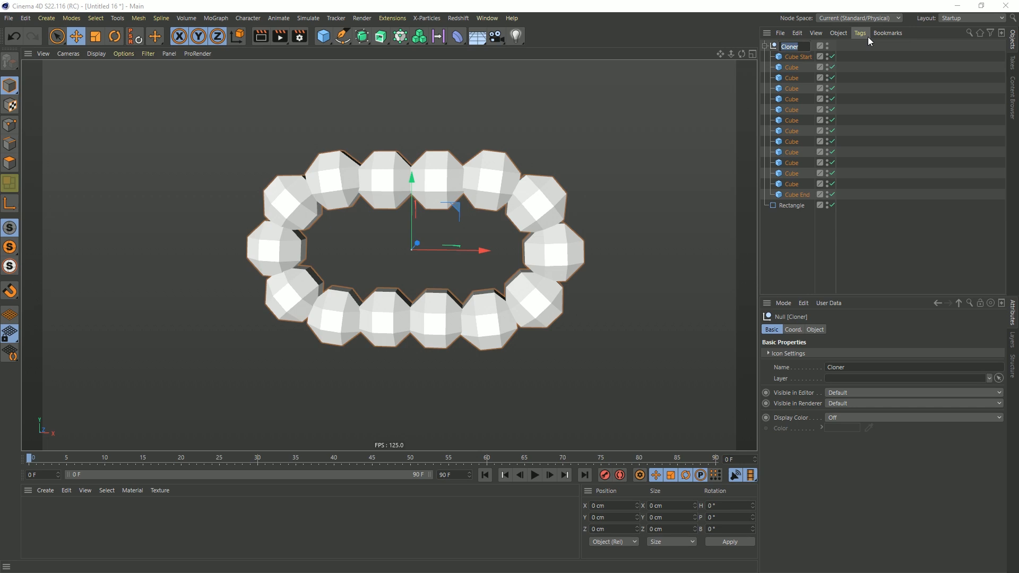
{"action": "type", "text": "Link Snap"}
{"action": "key", "text": "BackSpace"}
{"action": "key", "text": "BackSpace"}
{"action": "key", "text": "BackSpace"}
{"action": "key", "text": "BackSpace"}
{"action": "key", "text": "BackSpace"}
{"action": "type", "text": "Break"}
{"action": "key", "text": "Return"}
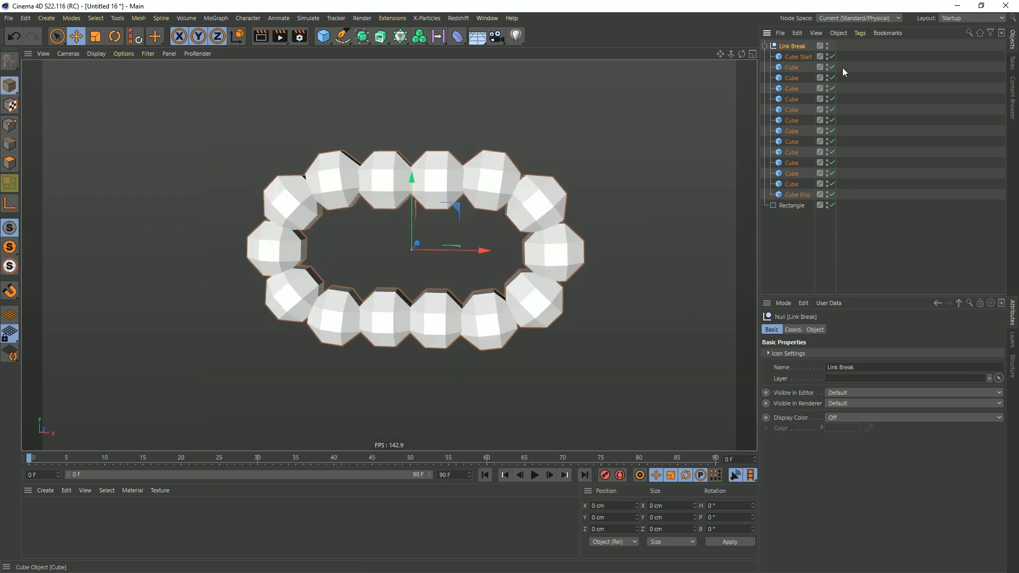
Add a Dynamics Body tag to Link Break and set its collision Individual Elements to Top Level.
{"action": "right_click", "coordinate": [782, 46]}
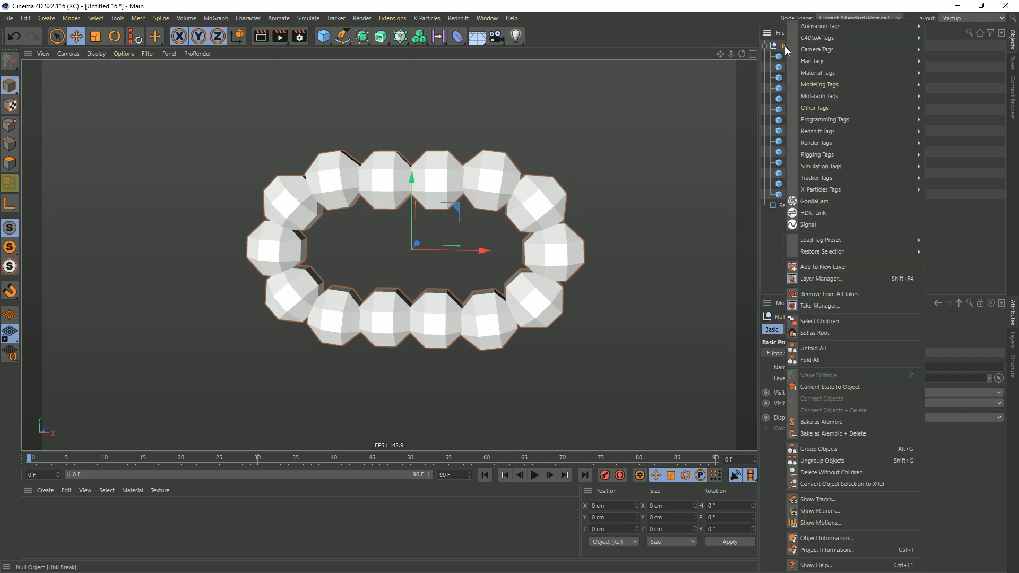
{"action": "mouse_move", "coordinate": [845, 142]}
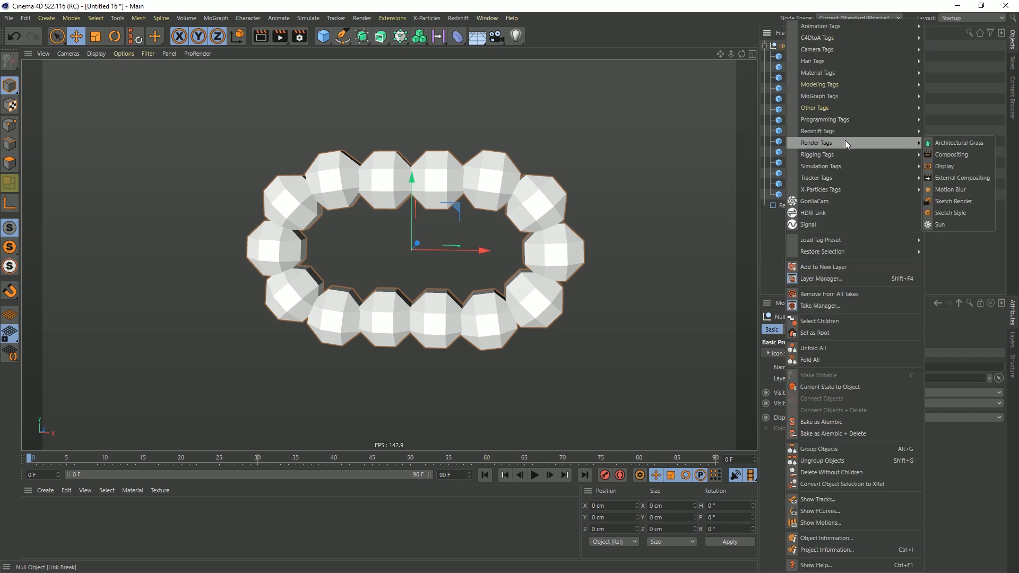
{"action": "mouse_move", "coordinate": [822, 165]}
{"action": "left_click", "coordinate": [950, 166]}
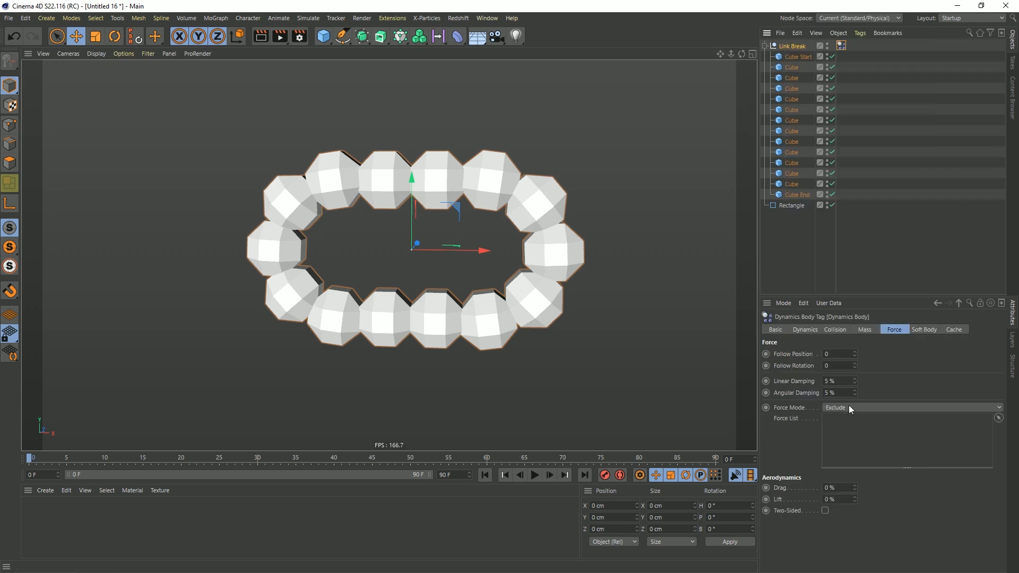
{"action": "left_click", "coordinate": [863, 328]}
{"action": "left_click", "coordinate": [835, 329]}
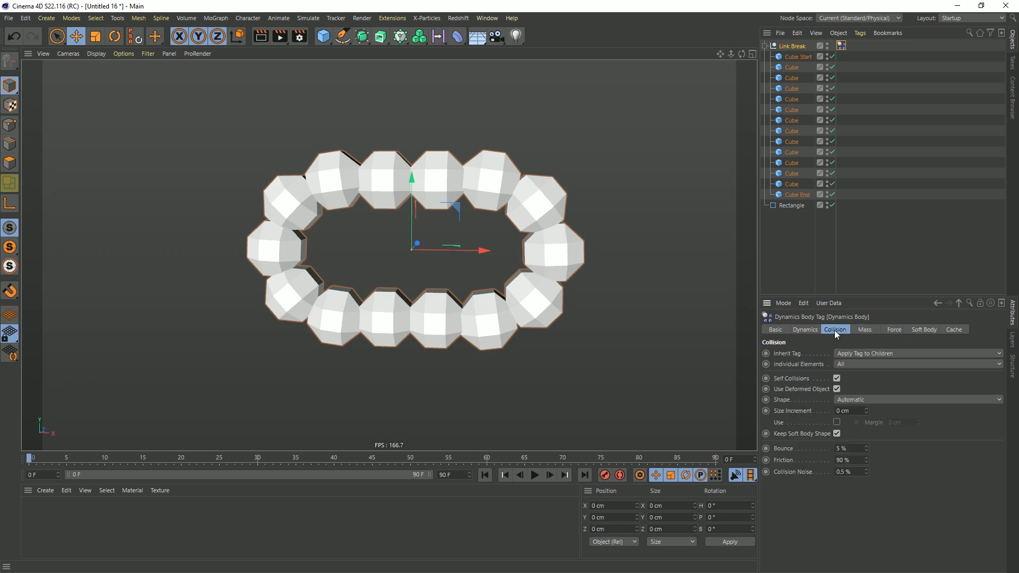
{"action": "left_click", "coordinate": [845, 364]}
{"action": "left_click", "coordinate": [852, 381]}
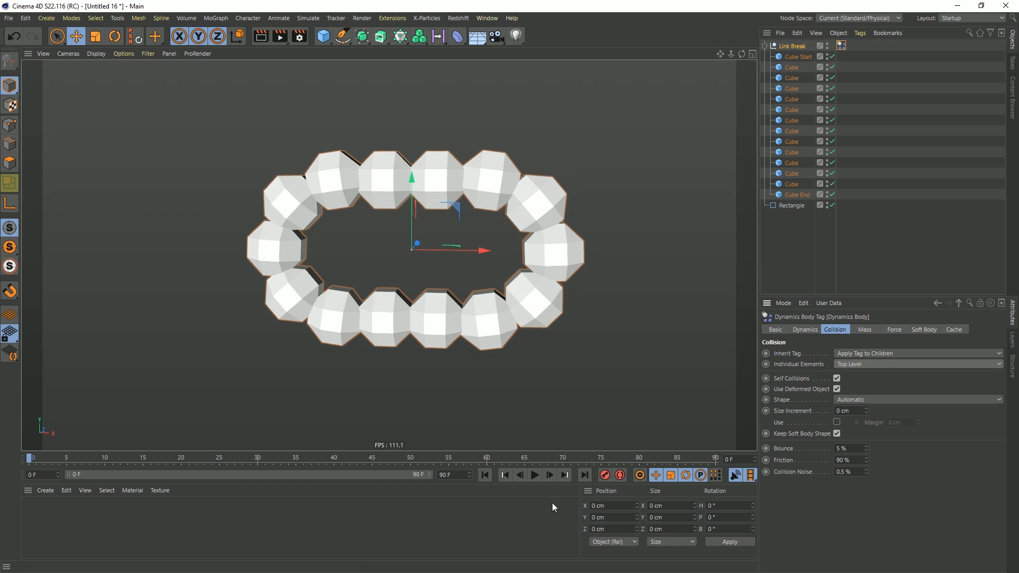
Play and rewind the simulation to test the link, and set the Dynamics Body tag's collision Shape to Ellipsoid.
{"action": "left_click", "coordinate": [531, 477]}
{"action": "left_click", "coordinate": [485, 475]}
{"action": "left_click", "coordinate": [534, 475]}
{"action": "left_click", "coordinate": [485, 475]}
{"action": "left_click", "coordinate": [535, 476]}
{"action": "left_click", "coordinate": [485, 475]}
{"action": "left_click", "coordinate": [850, 400]}
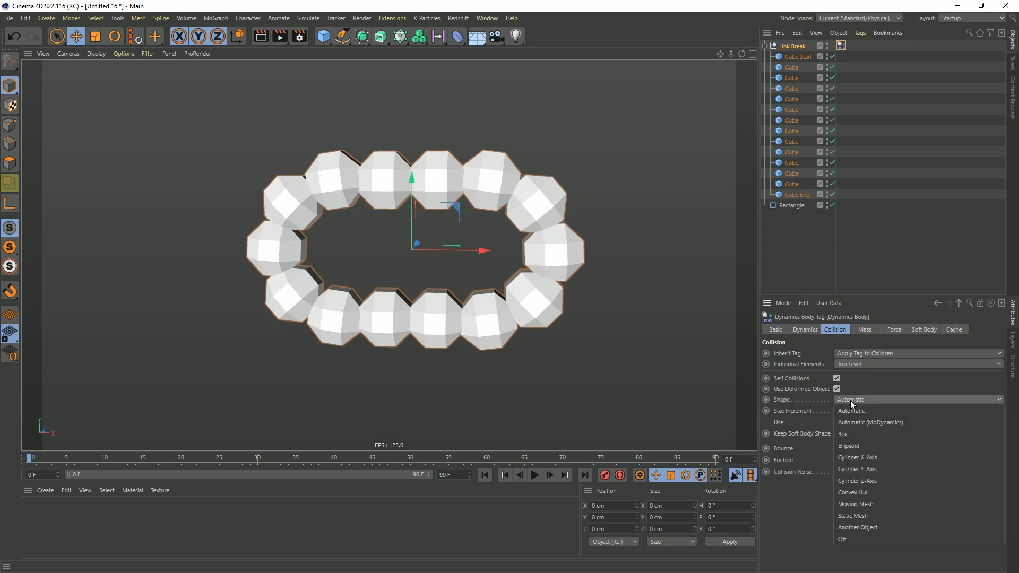
{"action": "left_click", "coordinate": [849, 446]}
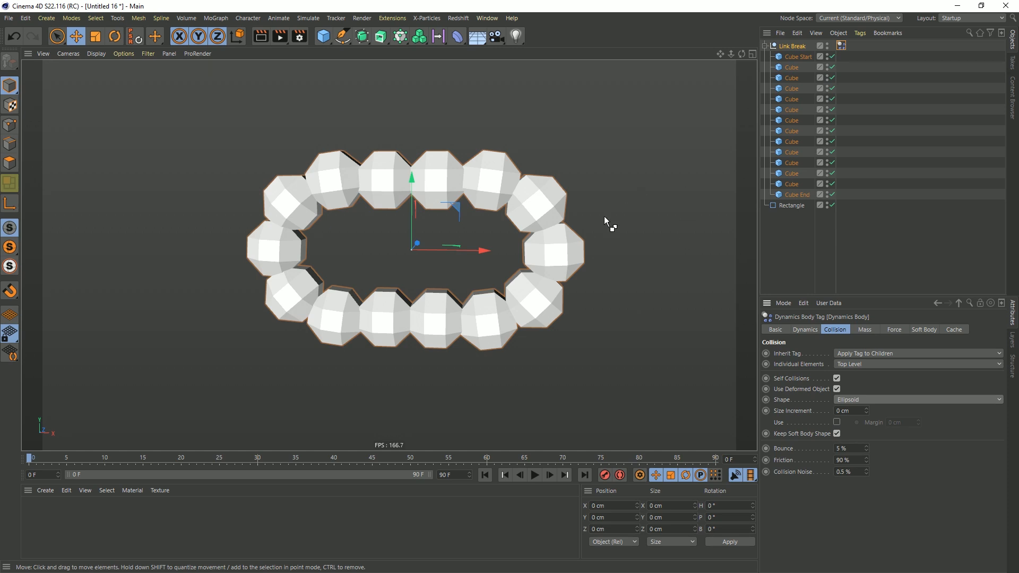
Save the scene in the Scene Files Tutorial folder as [3a]ChainBreak.c4d.
{"action": "key", "text": "ctrl+s"}
{"action": "left_click", "coordinate": [194, 135]}
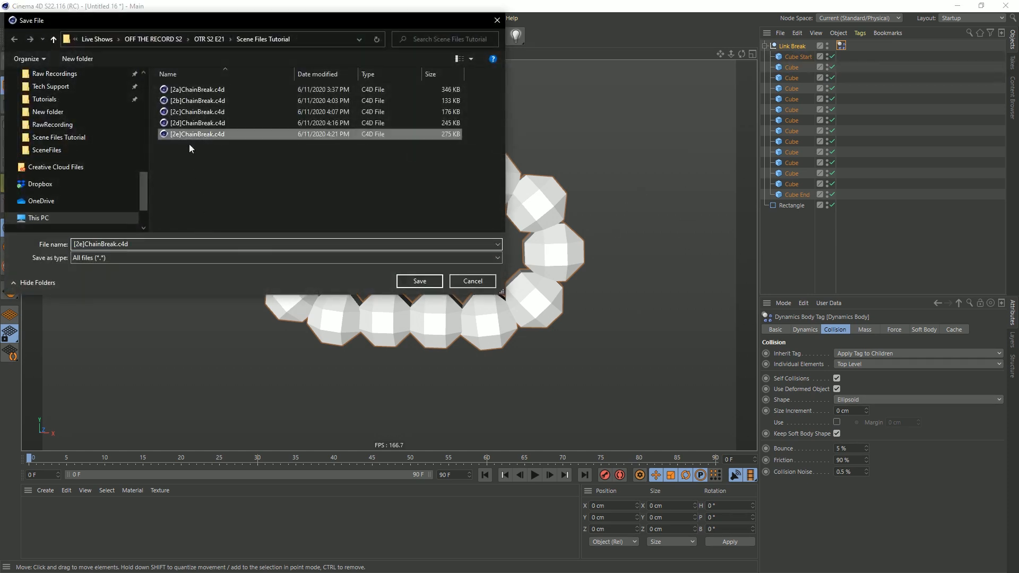
{"action": "left_click", "coordinate": [114, 242]}
{"action": "left_click", "coordinate": [116, 243]}
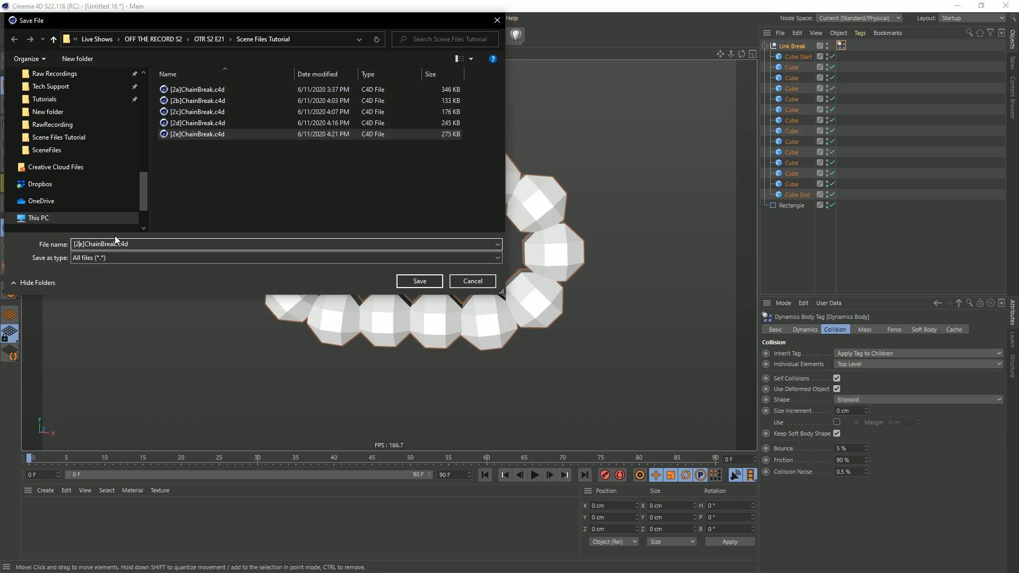
{"action": "key", "text": "BackSpace"}
{"action": "type", "text": "3"}
{"action": "key", "text": "Delete"}
{"action": "type", "text": "a"}
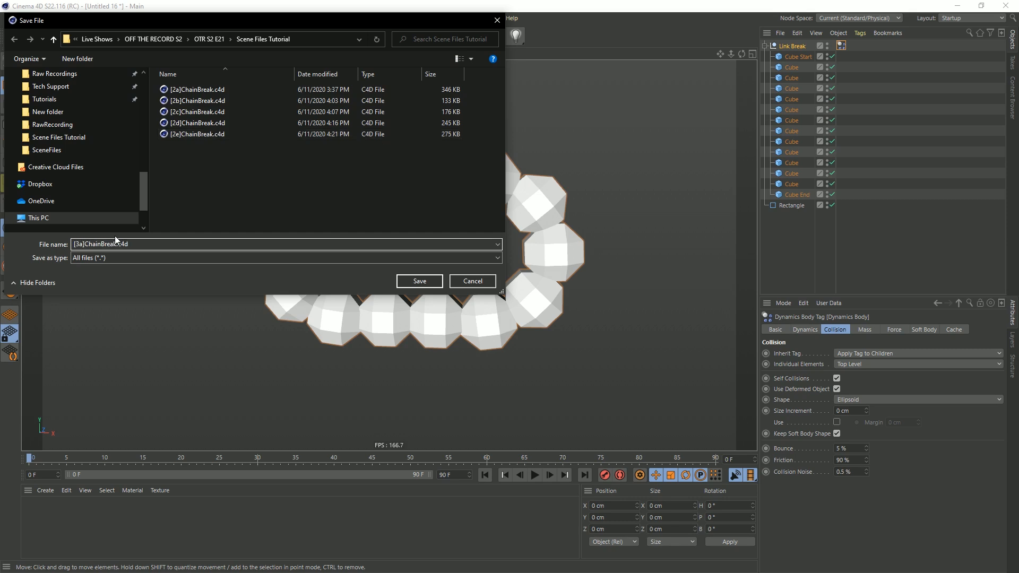
{"action": "key", "text": "Return"}
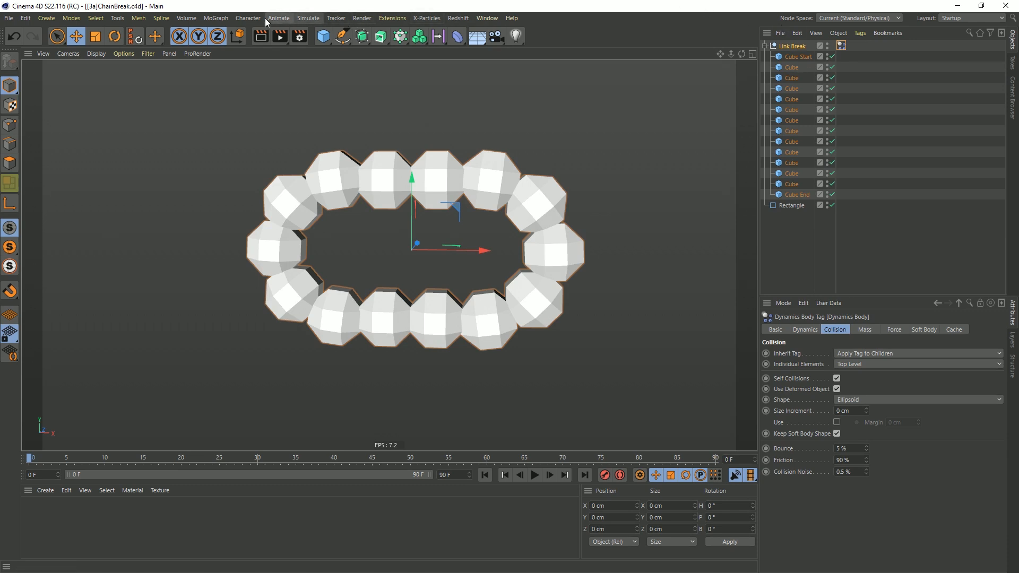
Create a Connector as a child of Cube Start and reset its transform so it sits at that cube.
{"action": "left_click", "coordinate": [227, 16]}
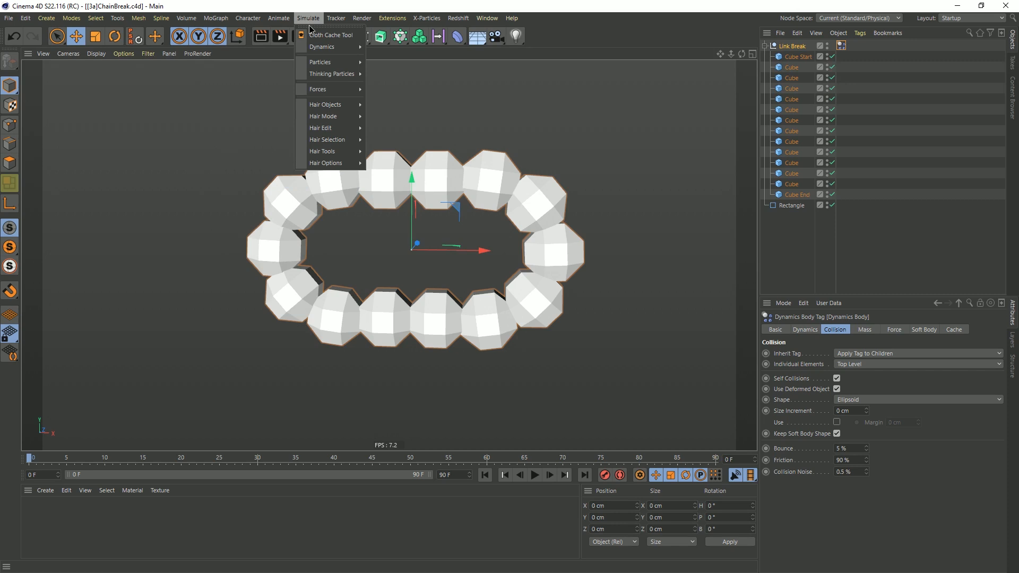
{"action": "mouse_move", "coordinate": [324, 47]}
{"action": "left_click", "coordinate": [385, 52]}
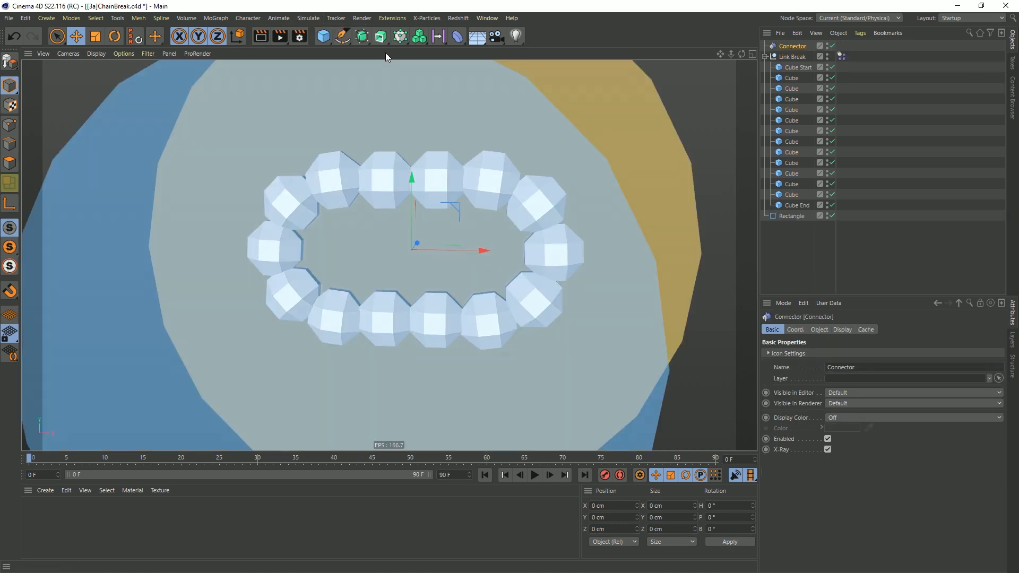
{"action": "left_click_drag", "start_coordinate": [793, 47], "coordinate": [792, 70]}
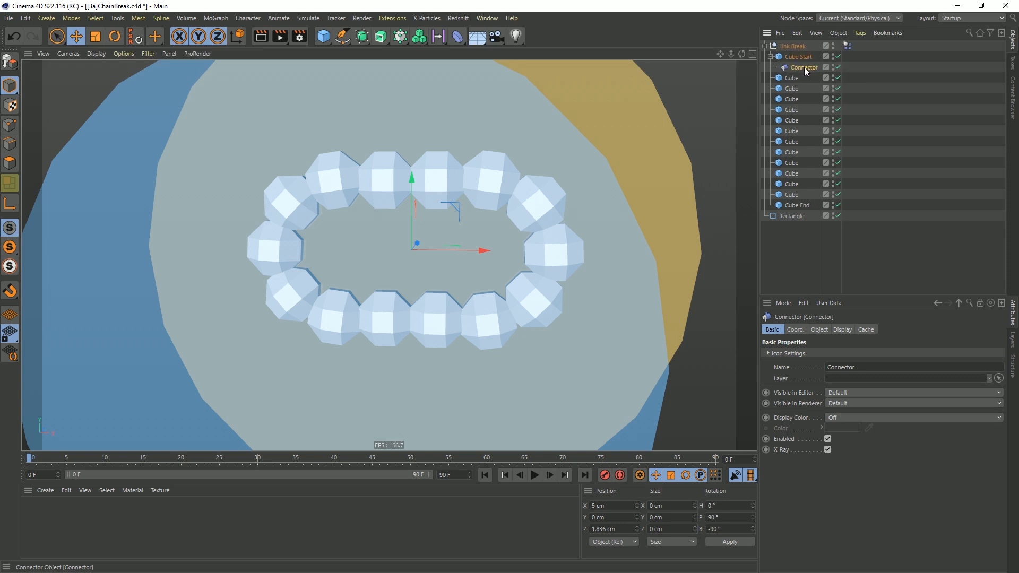
{"action": "left_click", "coordinate": [135, 37]}
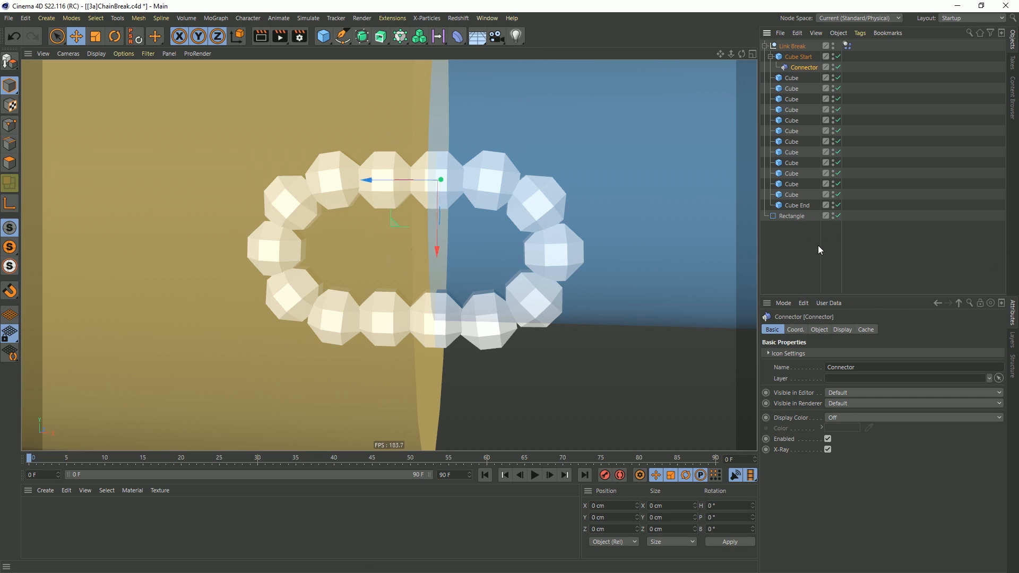
Set the Connector's display Draw Size to 2 cm.
{"action": "left_click", "coordinate": [841, 329]}
{"action": "left_click", "coordinate": [836, 363]}
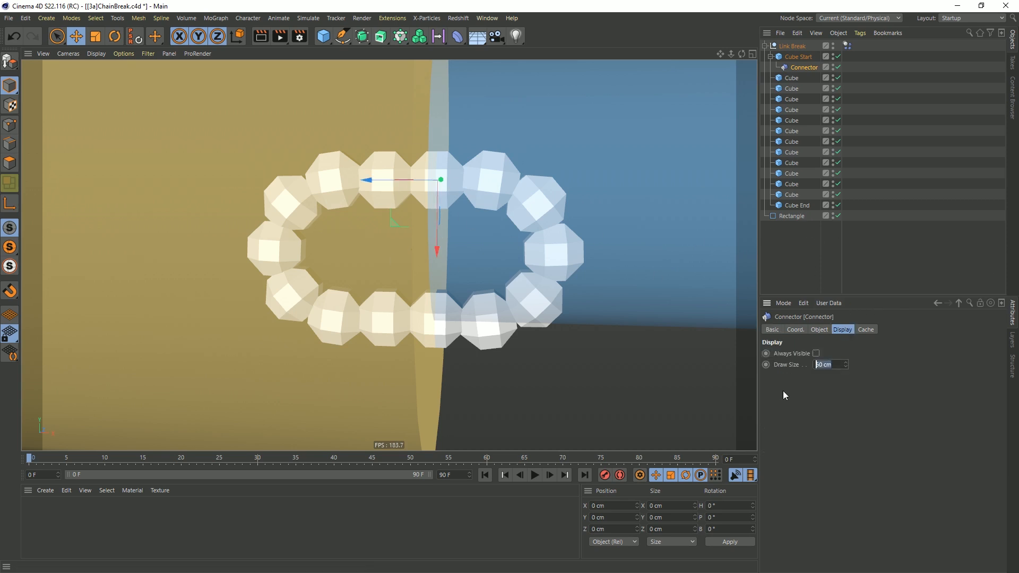
{"action": "type", "text": "2"}
{"action": "key", "text": "Return"}
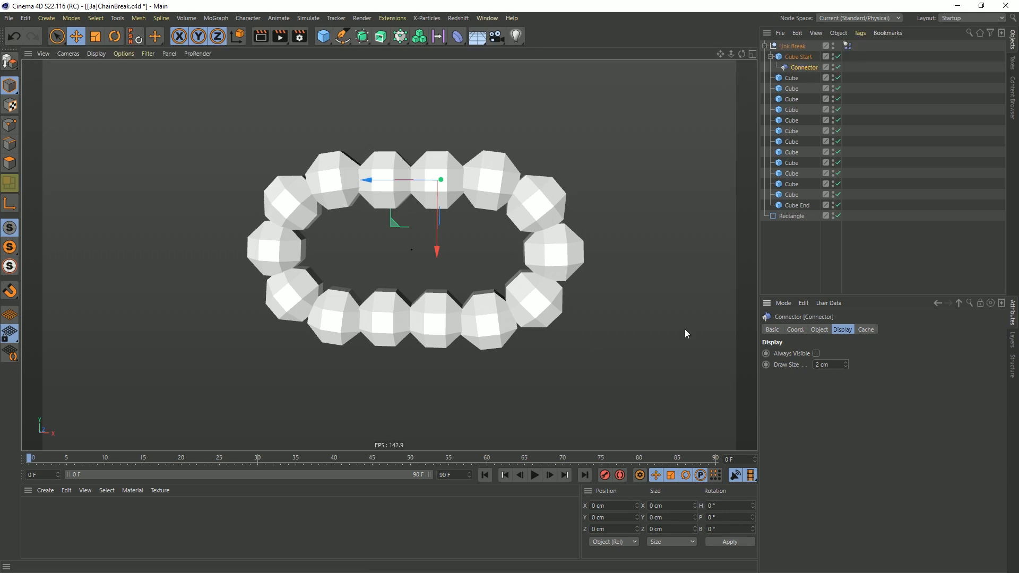
{"action": "mouse_move", "coordinate": [845, 365]}
{"action": "left_mouse_down"}
{"action": "mouse_move", "coordinate": [845, 340]}
{"action": "mouse_move", "coordinate": [846, 363]}
{"action": "left_mouse_up"}
{"action": "type", "text": "2"}
{"action": "key", "text": "Return"}
Set the Connector's type to Ball and Socket, with Cube Start as Object A and the second cube as Object B.
{"action": "left_click", "coordinate": [817, 329]}
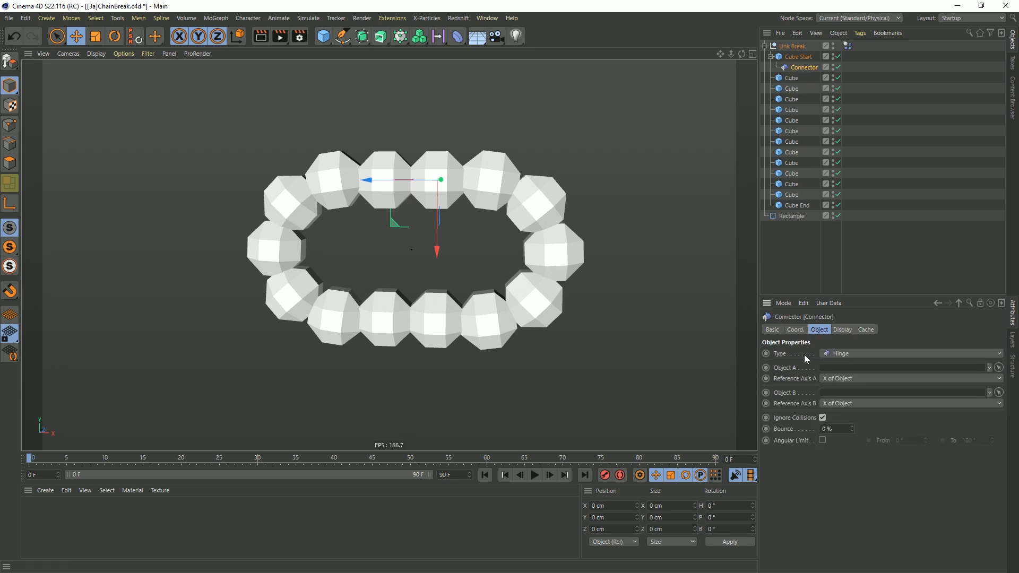
{"action": "left_click", "coordinate": [847, 356]}
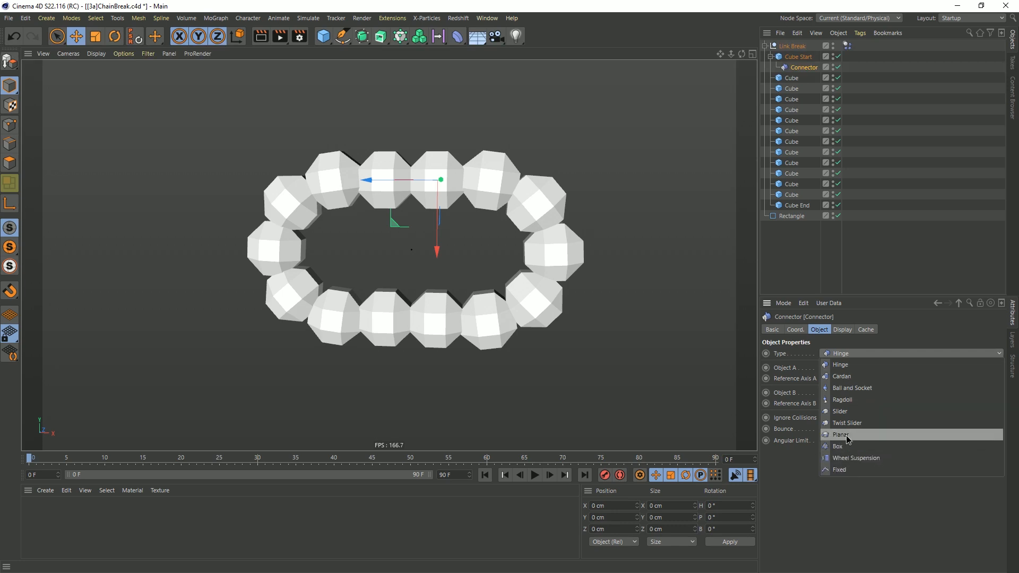
{"action": "left_click", "coordinate": [849, 388]}
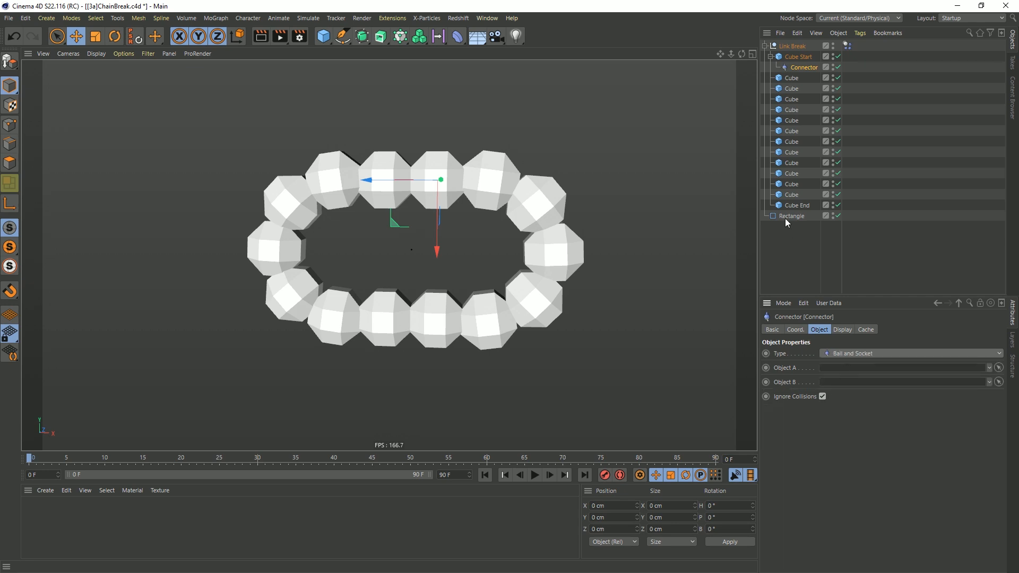
{"action": "left_click_drag", "start_coordinate": [799, 59], "coordinate": [840, 373]}
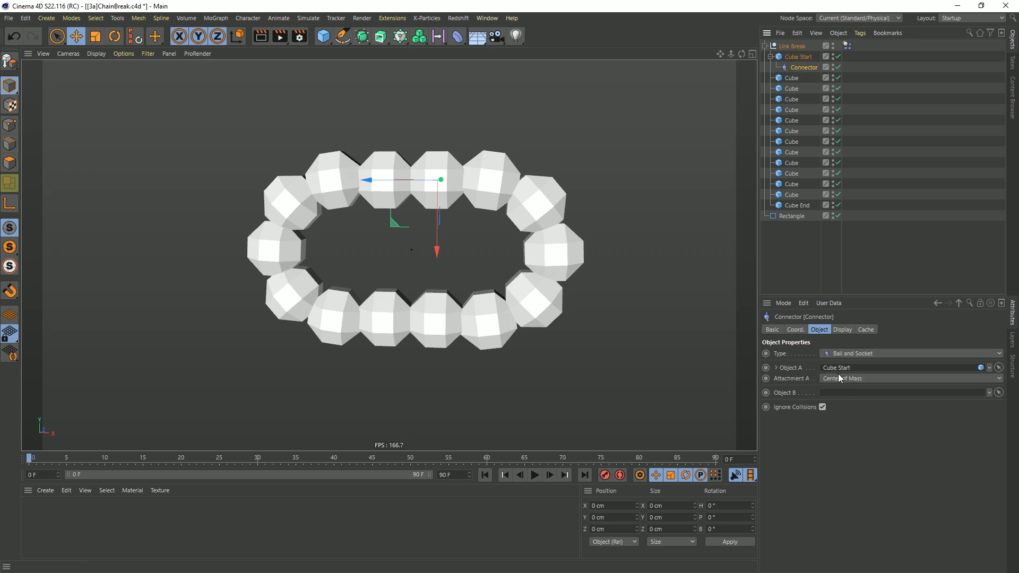
{"action": "left_click_drag", "start_coordinate": [793, 78], "coordinate": [837, 393]}
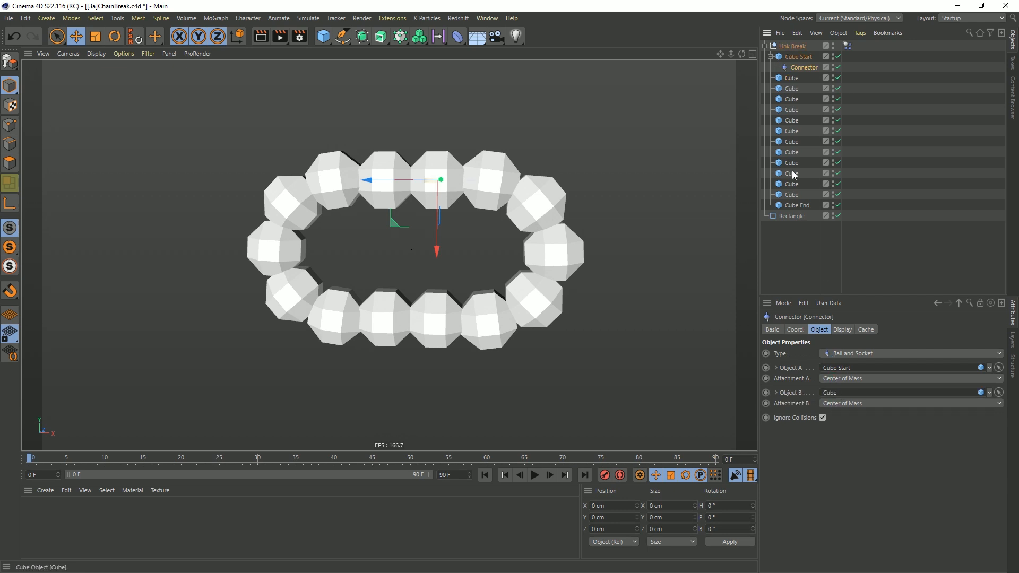
Copy the Connector into the second and third cubes, assigning each parent cube as Object A and the following cube as Object B.
{"action": "left_click_drag", "start_coordinate": [803, 65], "coordinate": [794, 81]}
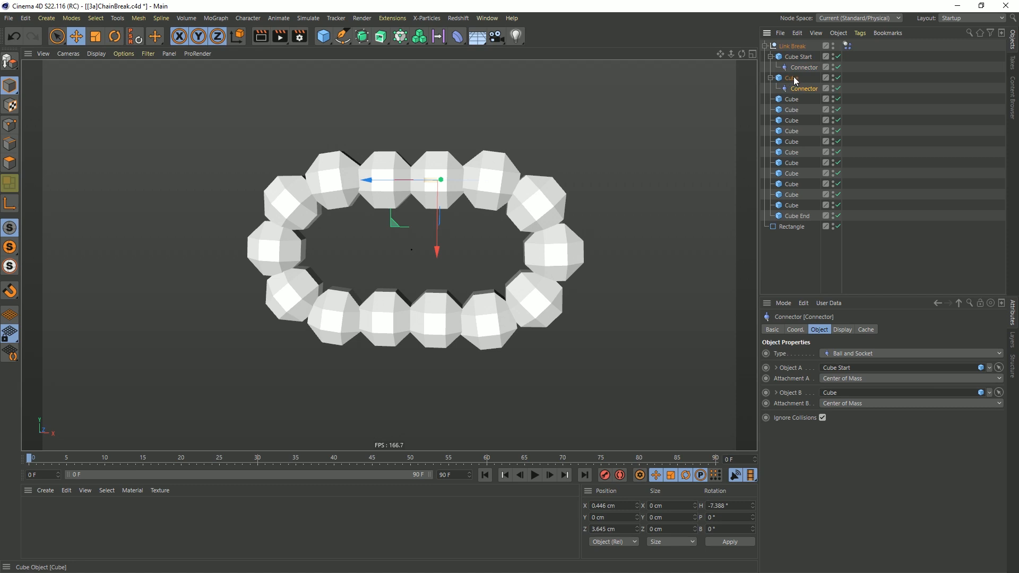
{"action": "left_click", "coordinate": [802, 90]}
{"action": "left_click_drag", "start_coordinate": [795, 99], "coordinate": [841, 396]}
{"action": "left_click_drag", "start_coordinate": [791, 101], "coordinate": [839, 368], "text": "ctrl"}
{"action": "left_click_drag", "start_coordinate": [792, 121], "coordinate": [830, 393]}
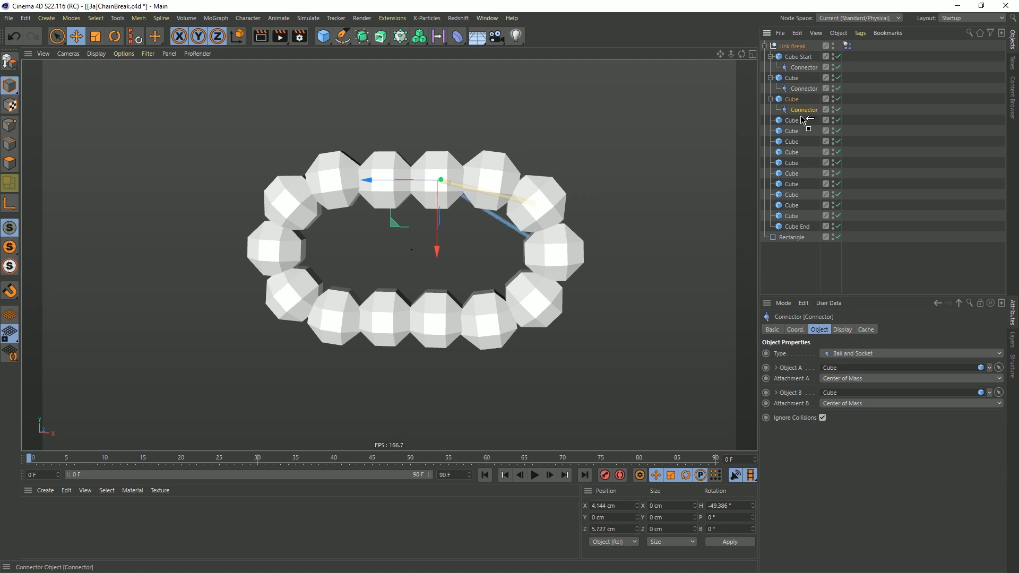
Copy the Connector into the fourth, fifth and sixth cubes, assigning each parent cube as Object A and the following cube as Object B.
{"action": "left_click_drag", "start_coordinate": [797, 122], "coordinate": [847, 368], "text": "ctrl"}
{"action": "left_click_drag", "start_coordinate": [792, 141], "coordinate": [846, 393]}
{"action": "left_click_drag", "start_coordinate": [796, 139], "coordinate": [852, 367], "text": "ctrl"}
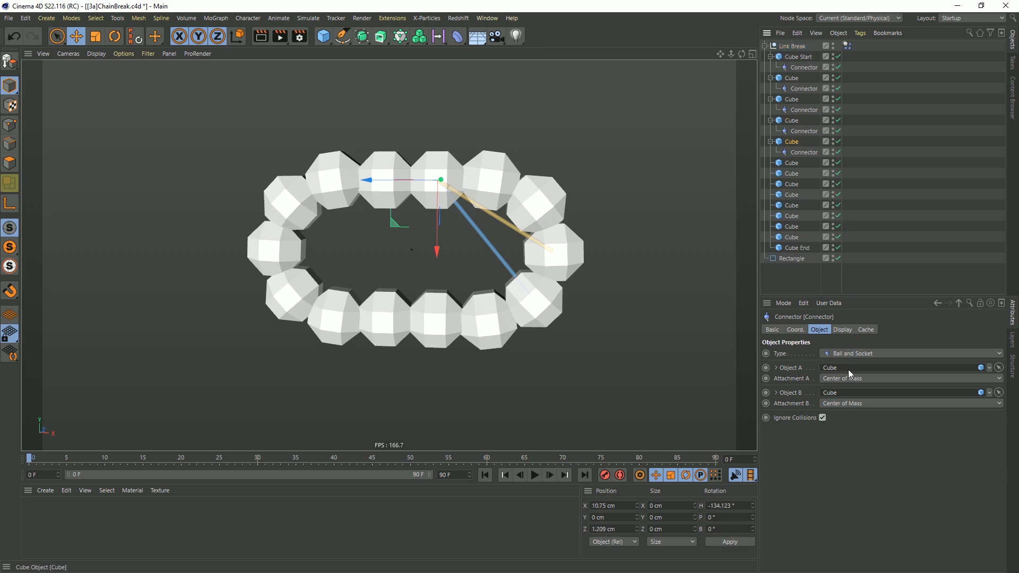
{"action": "left_click_drag", "start_coordinate": [791, 164], "coordinate": [832, 393]}
{"action": "left_click_drag", "start_coordinate": [796, 153], "coordinate": [834, 395], "text": "ctrl"}
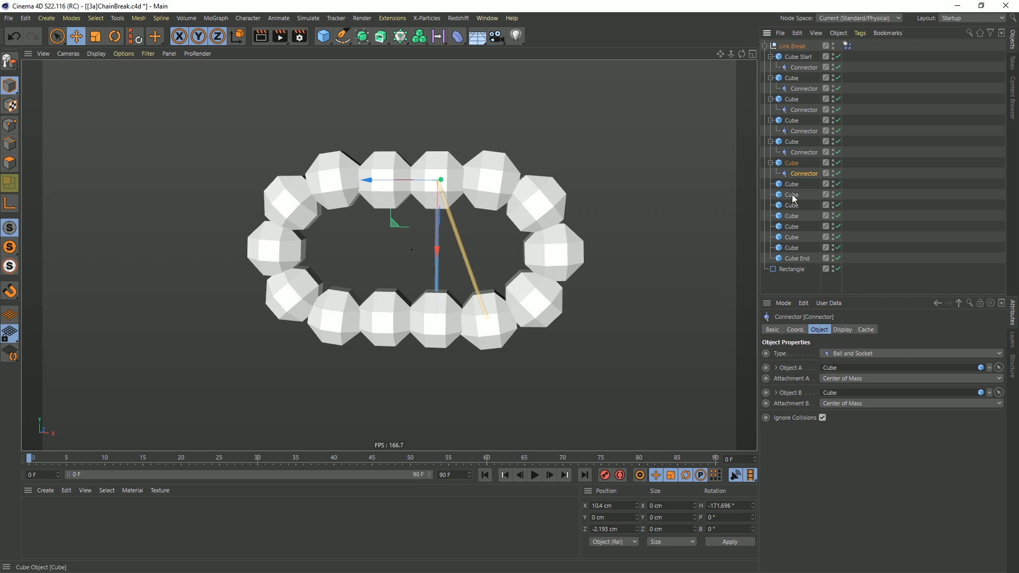
Copy the Connector into the seventh, eighth and ninth cubes, with each parent cube as Object A and the next one as Object B.
{"action": "left_click_drag", "start_coordinate": [795, 174], "coordinate": [794, 187], "text": "ctrl"}
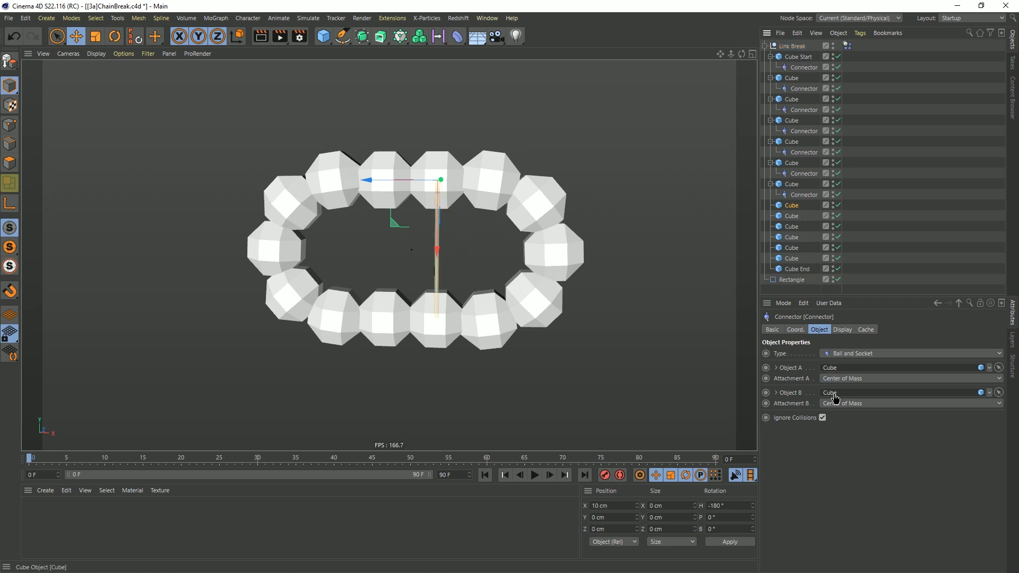
{"action": "left_click_drag", "start_coordinate": [803, 195], "coordinate": [795, 209], "text": "ctrl"}
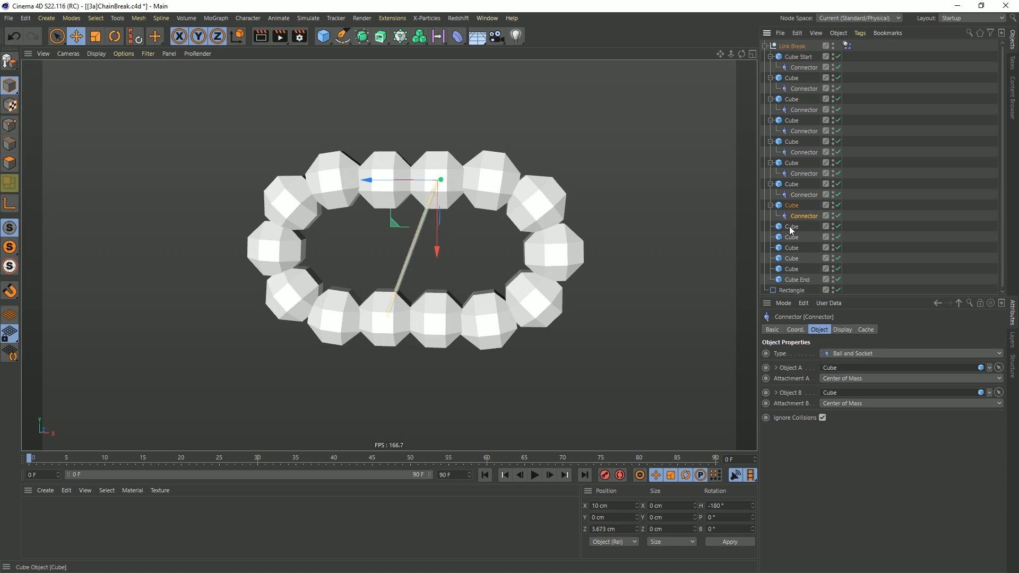
{"action": "left_click_drag", "start_coordinate": [800, 216], "coordinate": [792, 229], "text": "ctrl"}
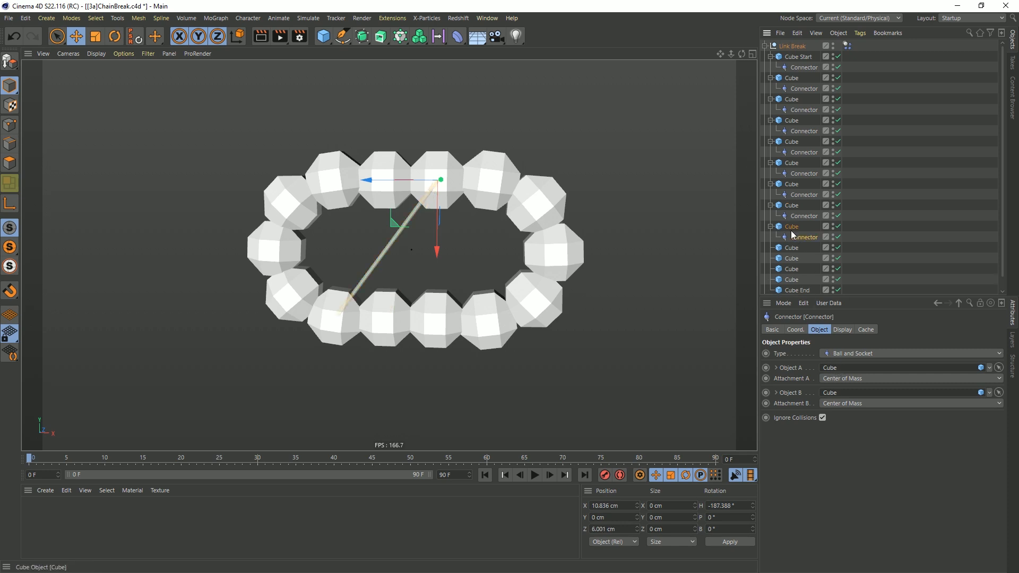
Give the tenth, eleventh and twelfth cubes their own Connector copies, linking each parent as Object A to the following cube as Object B.
{"action": "left_click_drag", "start_coordinate": [797, 247], "coordinate": [841, 397]}
{"action": "left_click_drag", "start_coordinate": [805, 237], "coordinate": [829, 399], "text": "ctrl"}
{"action": "scroll", "coordinate": [804, 249], "scroll_direction": "down", "scroll_amount": 2}
{"action": "left_click", "coordinate": [804, 237]}
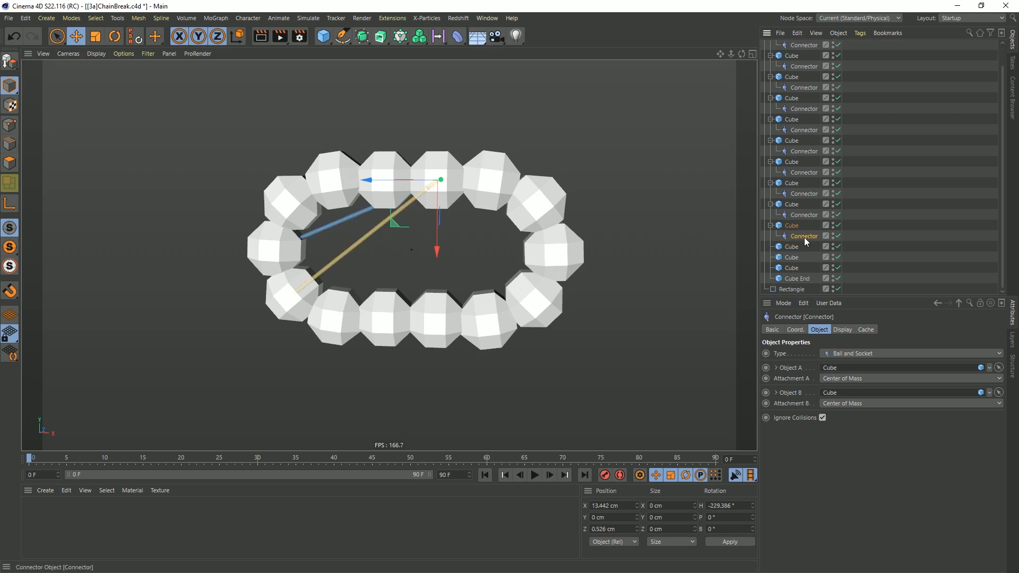
{"action": "left_click_drag", "start_coordinate": [793, 251], "coordinate": [793, 252], "text": "ctrl"}
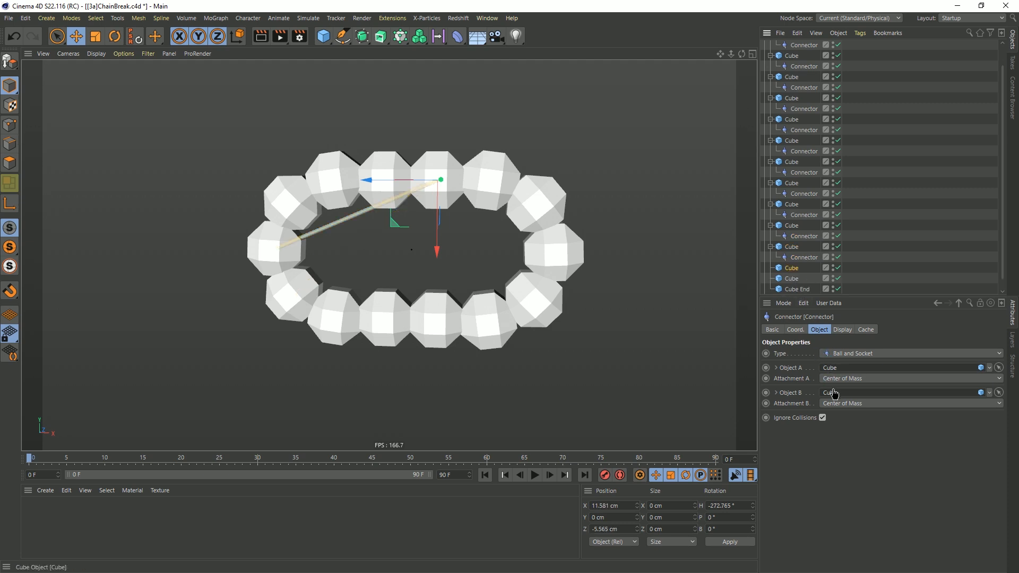
{"action": "left_click_drag", "start_coordinate": [798, 258], "coordinate": [797, 268], "text": "ctrl"}
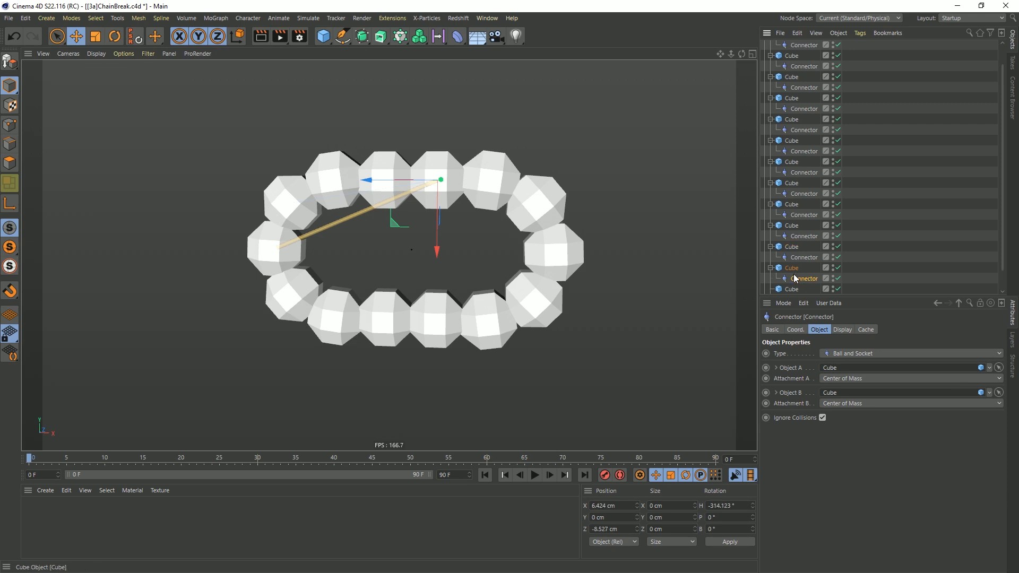
{"action": "scroll", "coordinate": [801, 279], "scroll_direction": "down", "scroll_amount": 2}
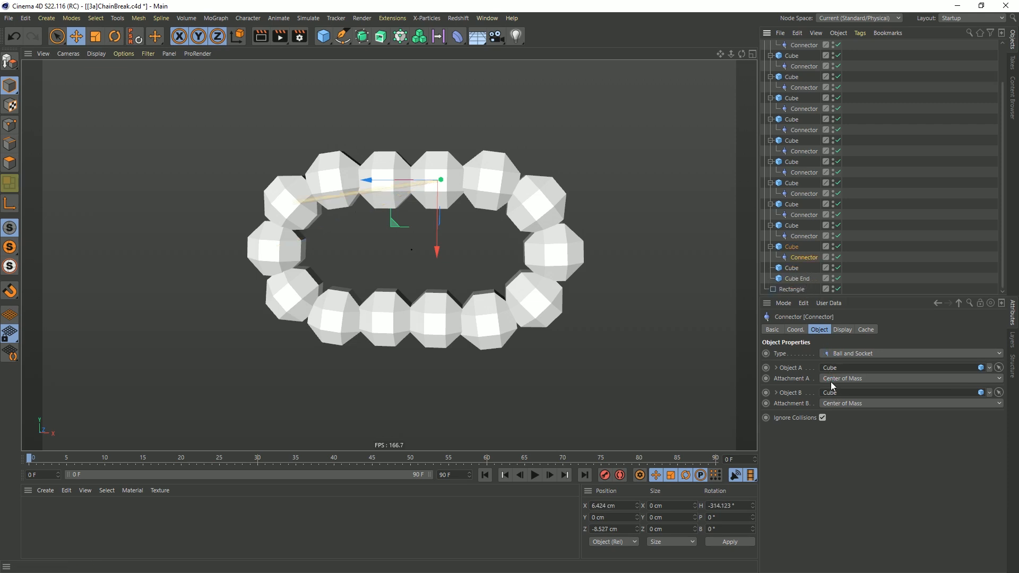
Copy the Connector into the thirteenth cube and Cube End, closing the loop with Cube End as Object A and Cube Start as Object B.
{"action": "left_click_drag", "start_coordinate": [795, 258], "coordinate": [837, 398], "text": "ctrl"}
{"action": "scroll", "coordinate": [787, 249], "scroll_direction": "down", "scroll_amount": 1}
{"action": "left_click_drag", "start_coordinate": [811, 266], "coordinate": [837, 371], "text": "ctrl"}
{"action": "scroll", "coordinate": [795, 223], "scroll_direction": "up", "scroll_amount": 5}
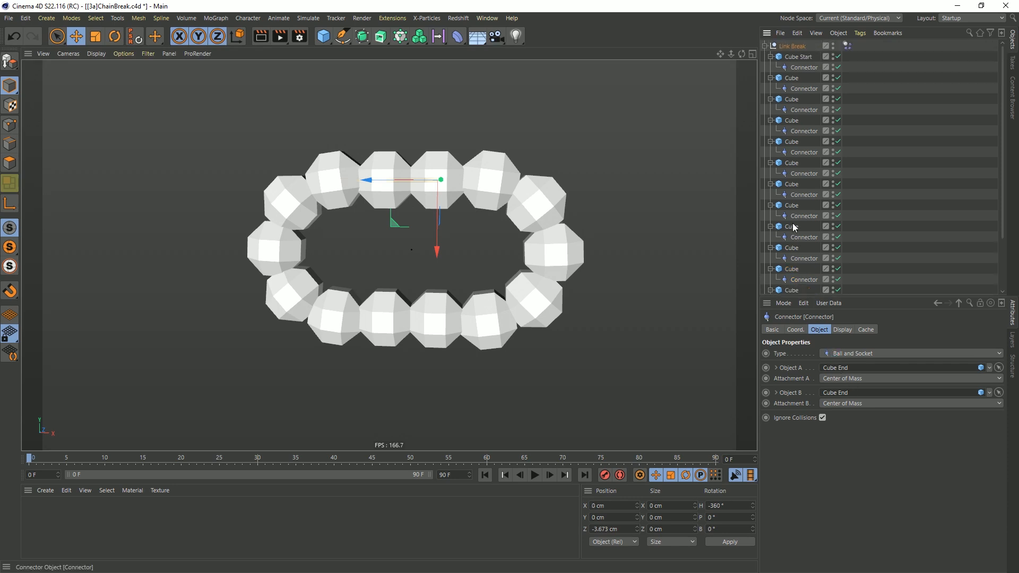
{"action": "left_click_drag", "start_coordinate": [798, 57], "coordinate": [848, 399]}
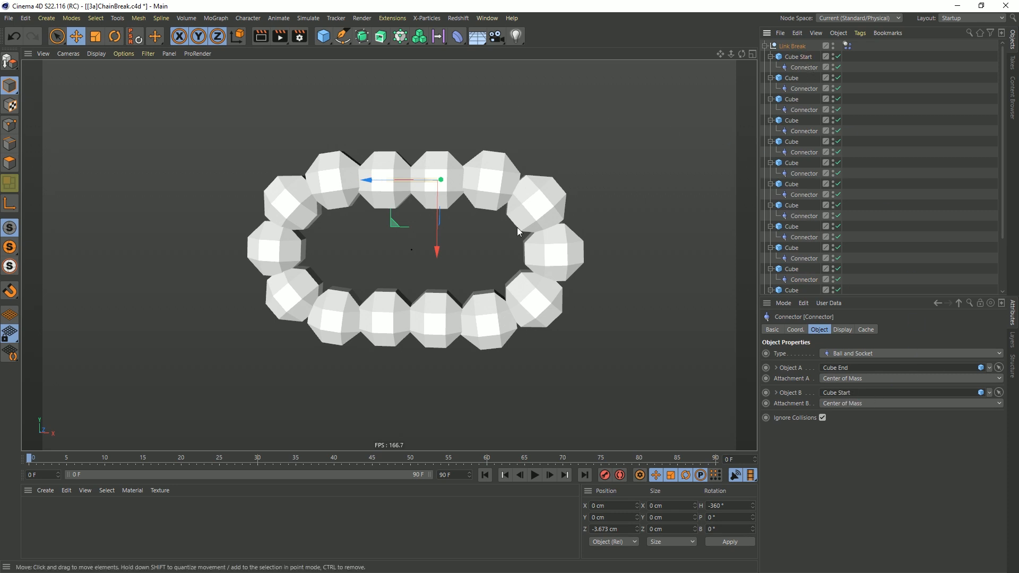
Filter the object list by "con", select all the Connectors and reset their transforms so each sits at its parent cube.
{"action": "left_click", "coordinate": [800, 68]}
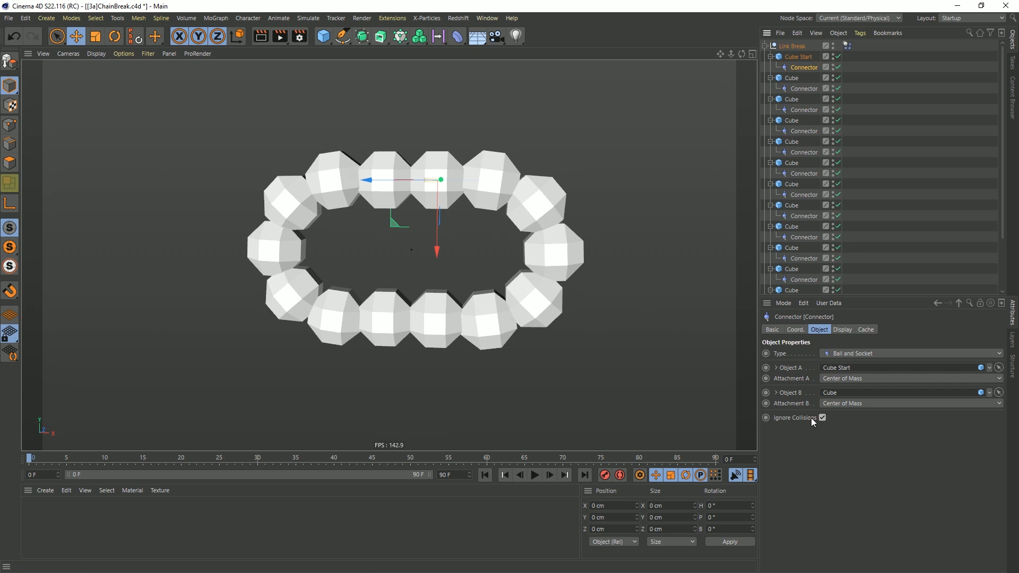
{"action": "left_click", "coordinate": [969, 33]}
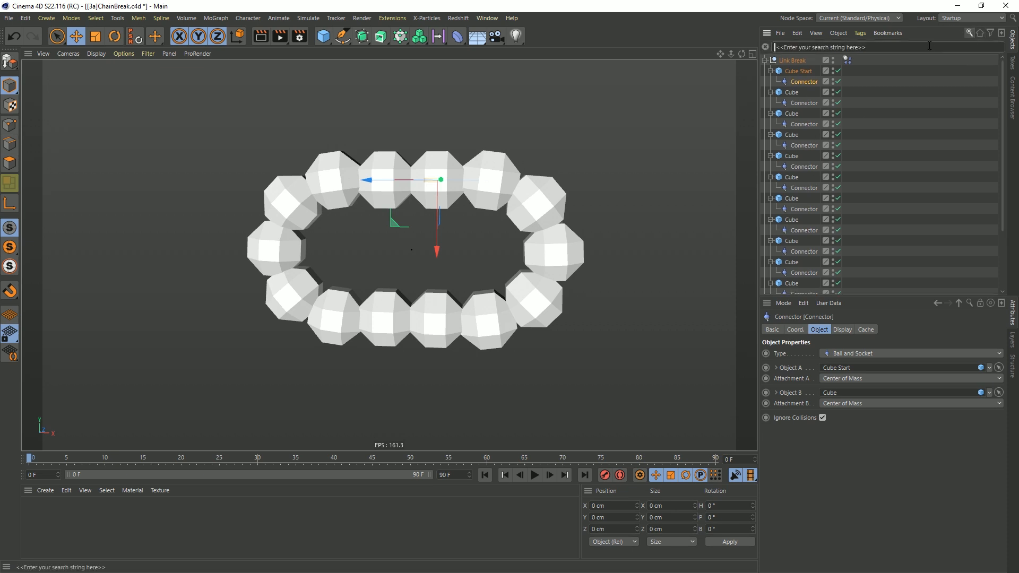
{"action": "type", "text": "con"}
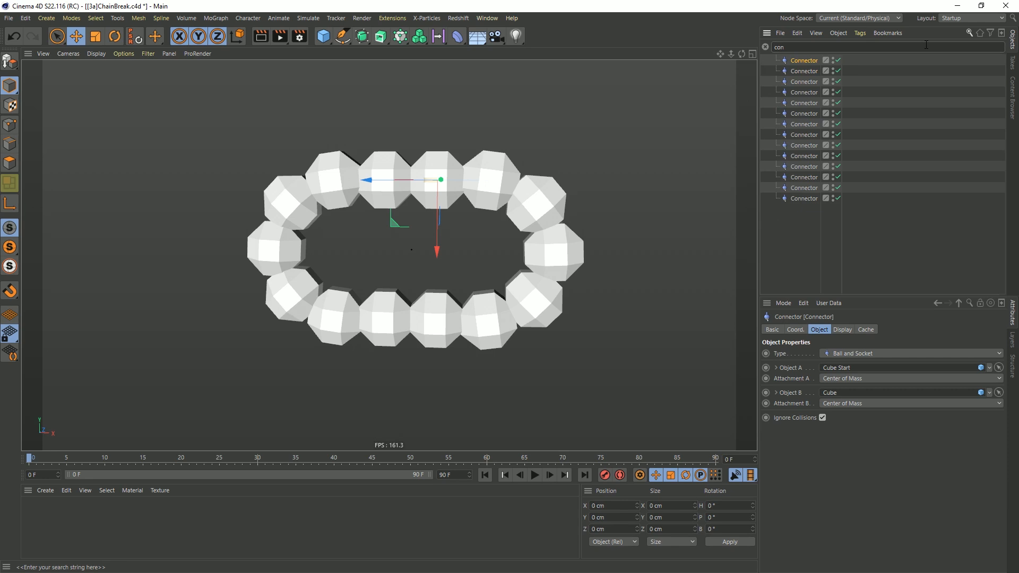
{"action": "left_click", "coordinate": [803, 197], "text": "shift"}
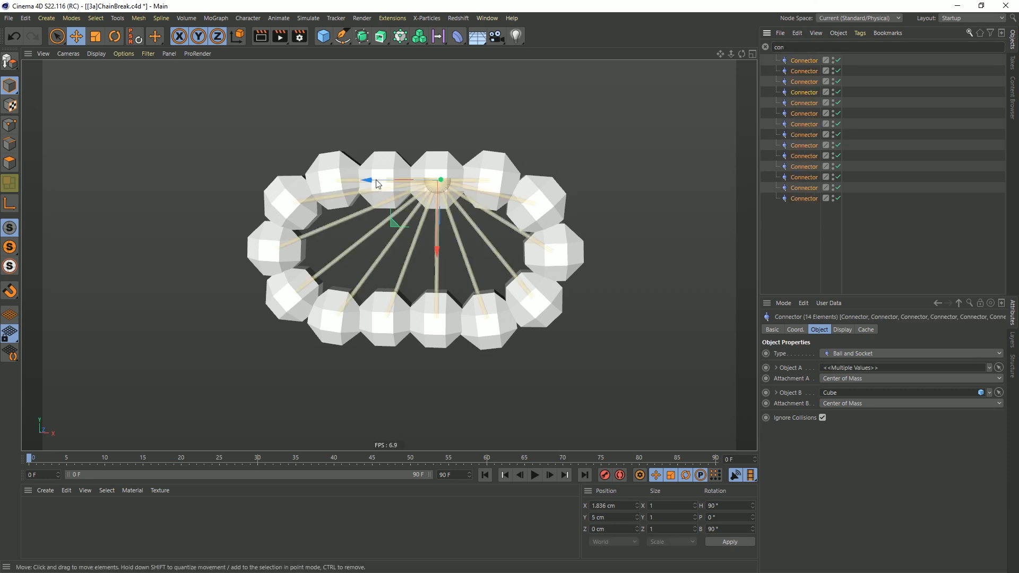
{"action": "left_click", "coordinate": [134, 37]}
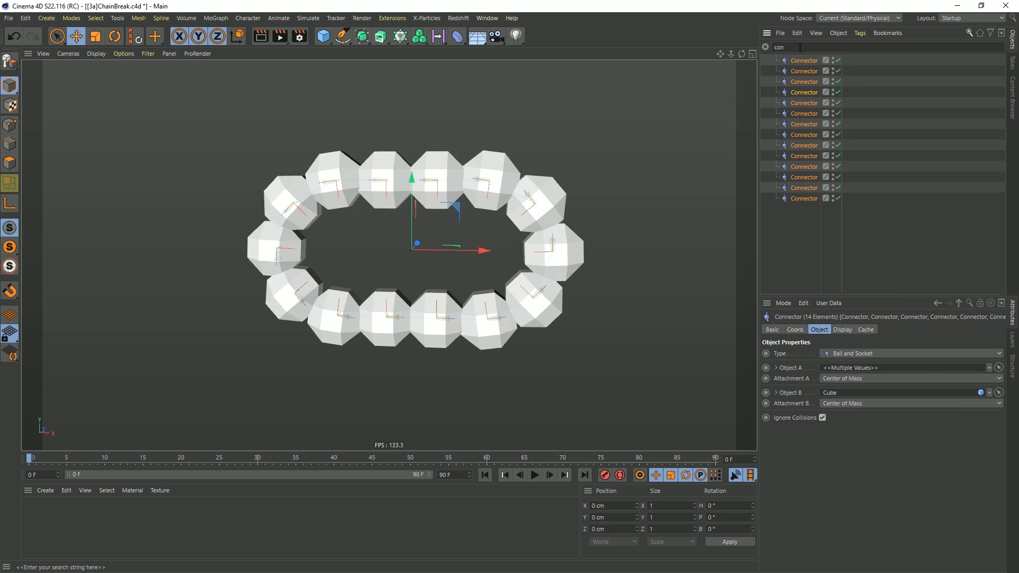
Rename all selected Connectors to Pivot and clear the object search filter.
{"action": "left_click", "coordinate": [773, 329]}
{"action": "double_click", "coordinate": [869, 368]}
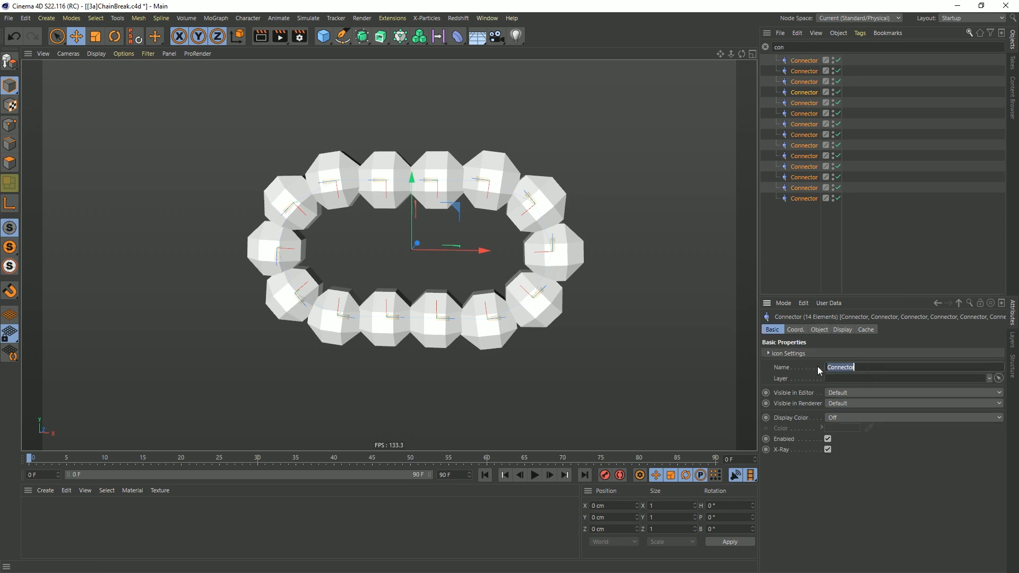
{"action": "type", "text": "F"}
{"action": "key", "text": "Return"}
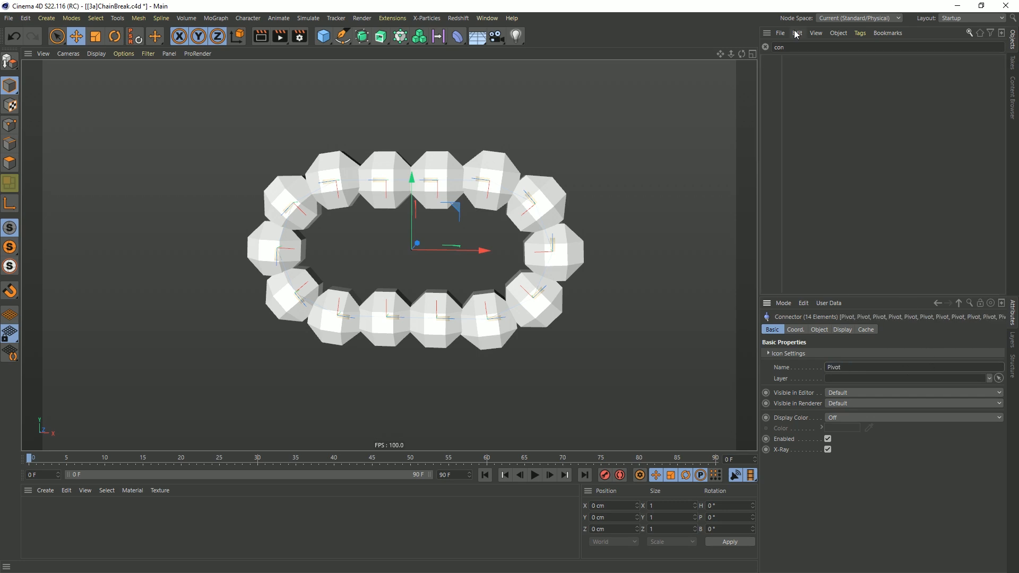
{"action": "left_click", "coordinate": [765, 47]}
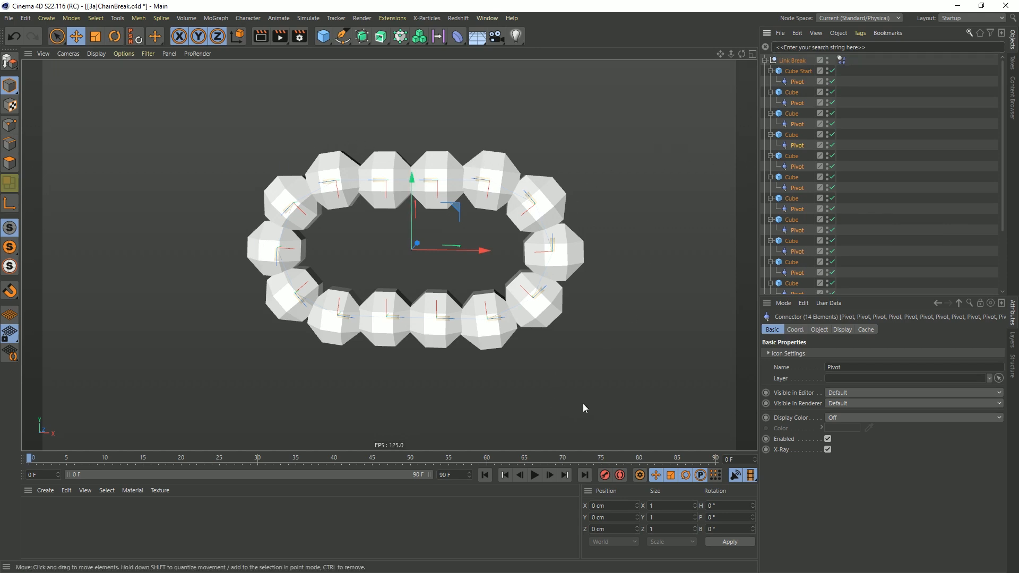
Play the simulation briefly to test the connected cubes, then return to frame 0.
{"action": "left_click", "coordinate": [535, 475]}
{"action": "left_click", "coordinate": [535, 475]}
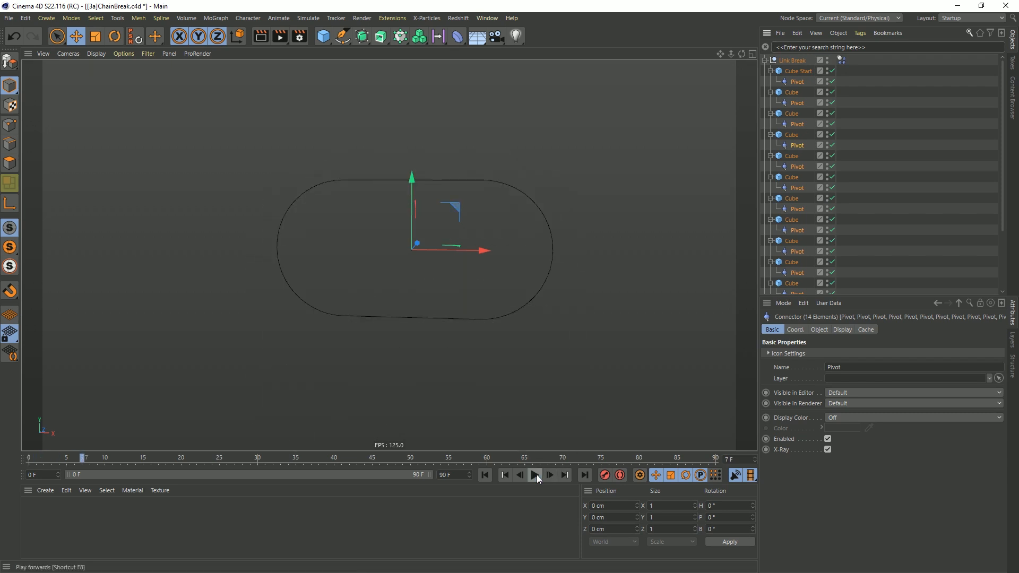
{"action": "left_click", "coordinate": [484, 475]}
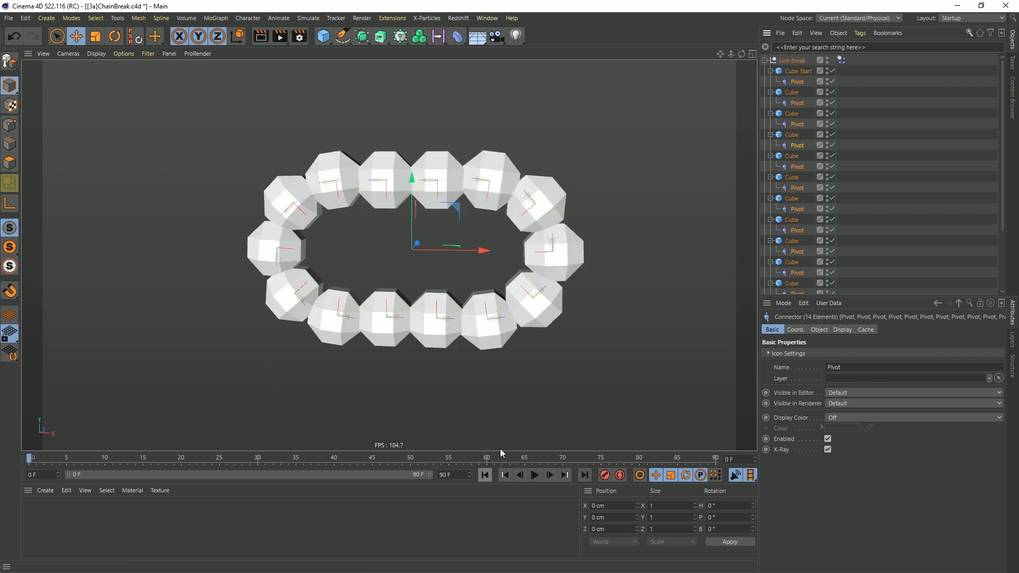
Copy the Static Link from the Chain in [2e]ChainBreak.c4d into [3a]ChainBreak.c4d.
{"action": "left_click", "coordinate": [483, 18]}
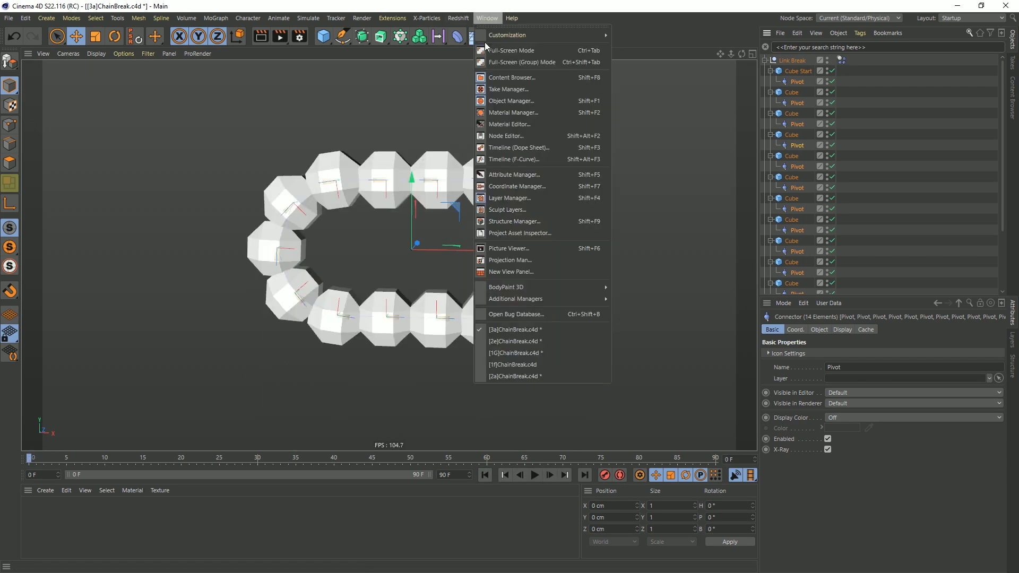
{"action": "left_click", "coordinate": [546, 341]}
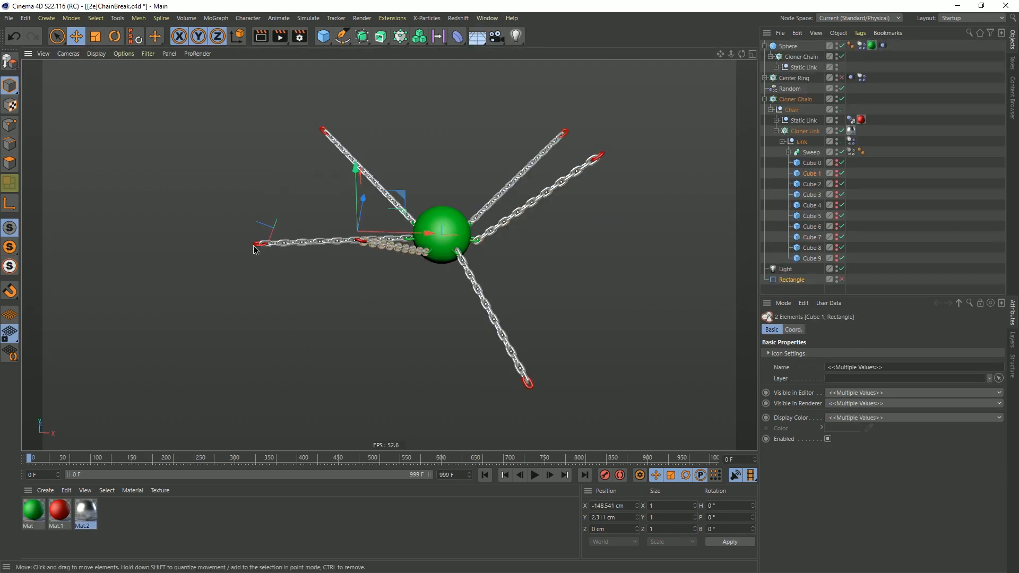
{"action": "left_click", "coordinate": [796, 100]}
{"action": "left_click", "coordinate": [803, 120]}
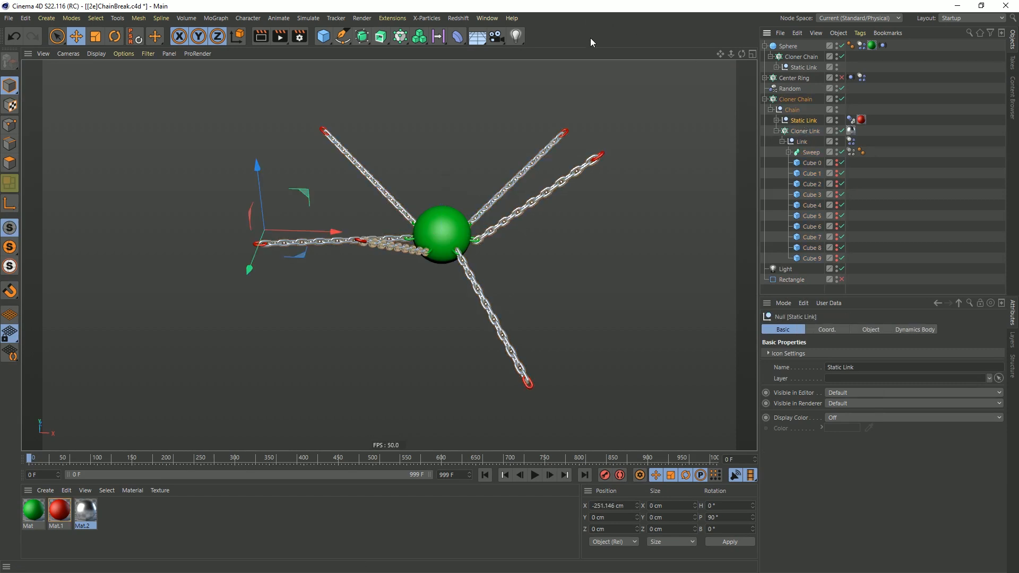
{"action": "key", "text": "ctrl+Tab"}
{"action": "key", "text": "ctrl+Tab"}
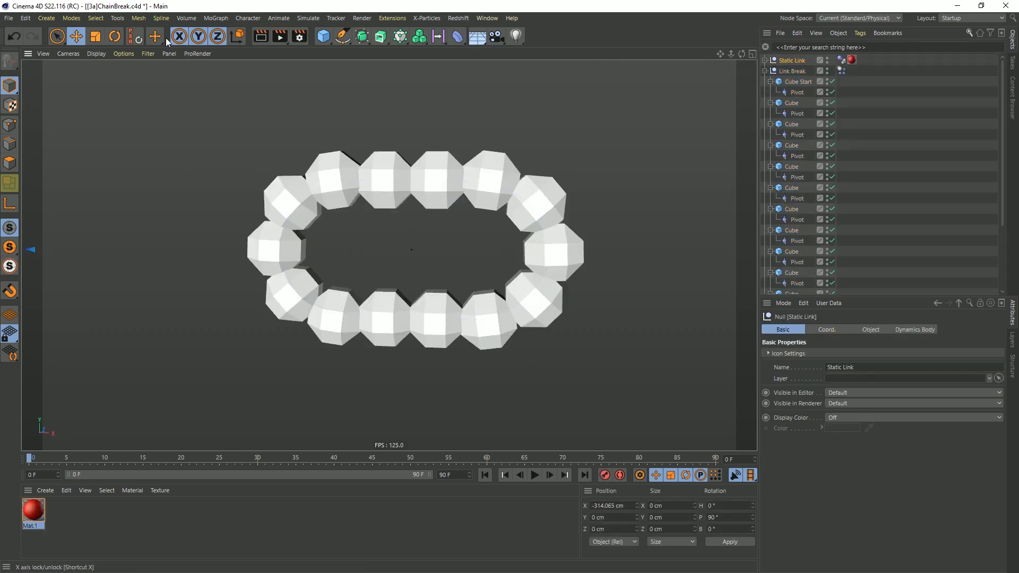
Zero the Static Link's position, set its pitch to 90° and shift it to about X -11 cm so it interlocks with the cube link.
{"action": "left_click", "coordinate": [736, 517]}
{"action": "type", "text": "90"}
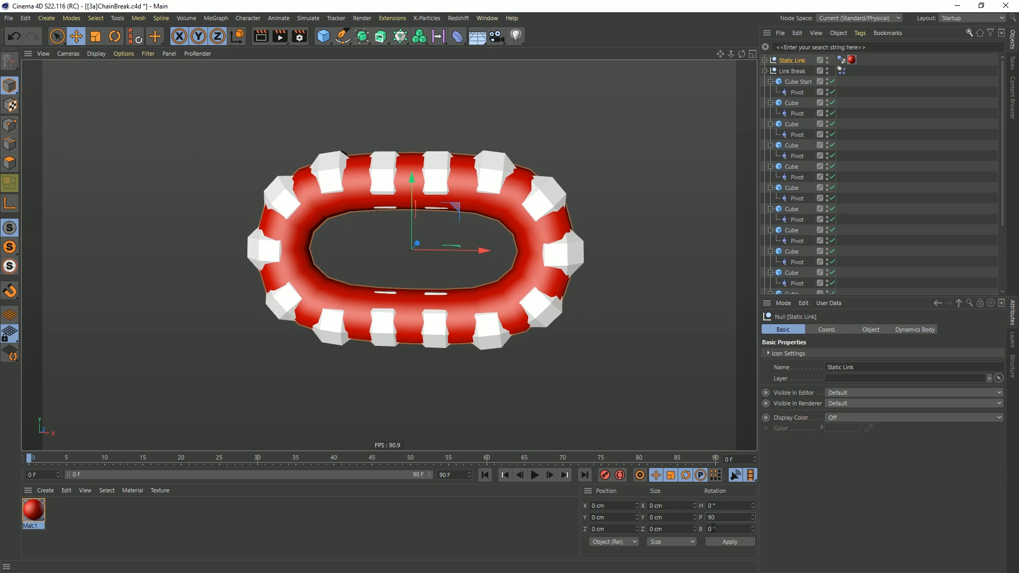
{"action": "key", "text": "Return"}
{"action": "left_click_drag", "start_coordinate": [499, 258], "coordinate": [329, 252]}
{"action": "left_click_drag", "start_coordinate": [428, 160], "coordinate": [482, 289], "text": "alt"}
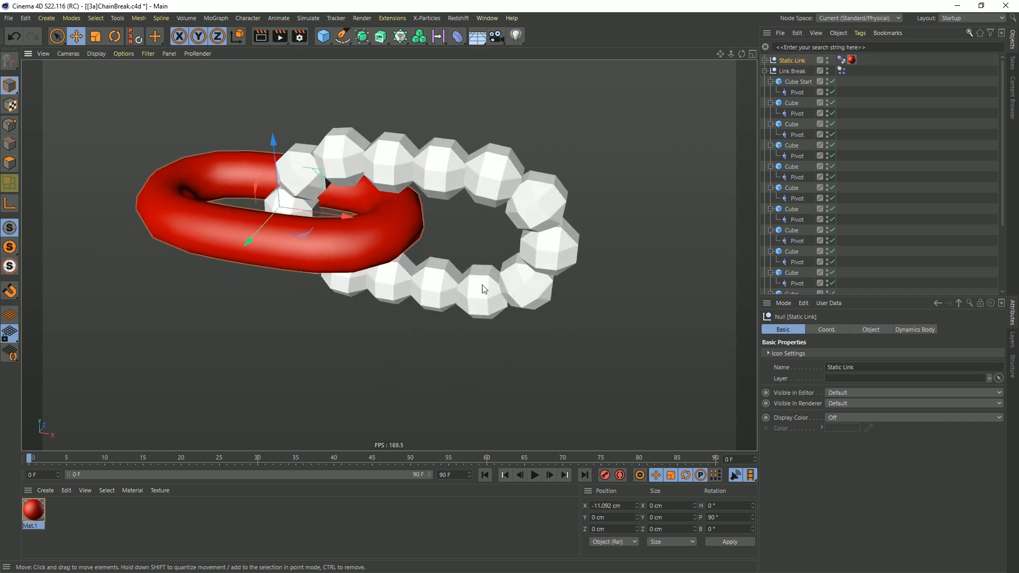
Play the simulation of the cube link hanging on the Static Link, inspect the fifth cube's Pivot object properties, and return to frame 0.
{"action": "left_click", "coordinate": [534, 476]}
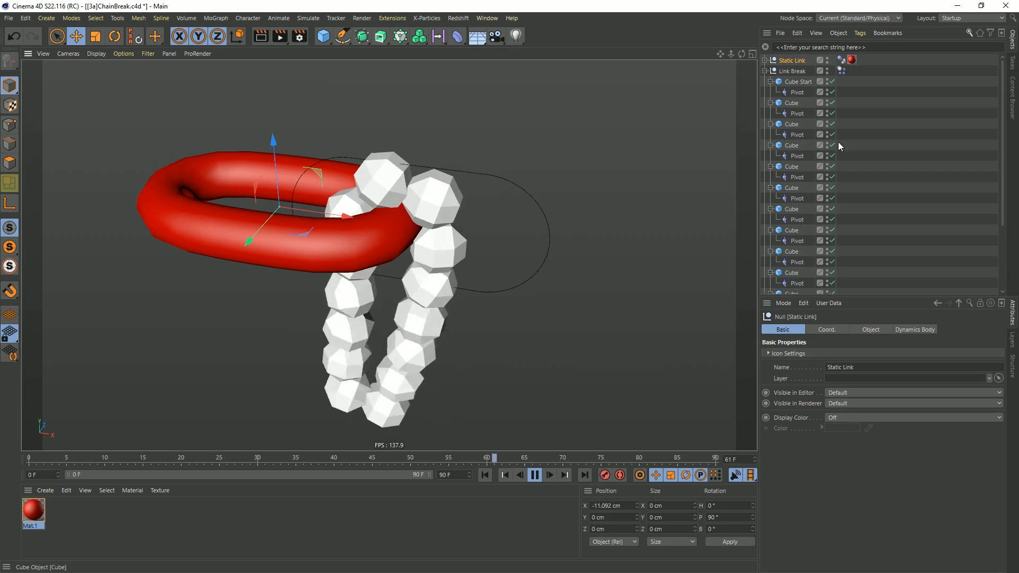
{"action": "left_click", "coordinate": [796, 177]}
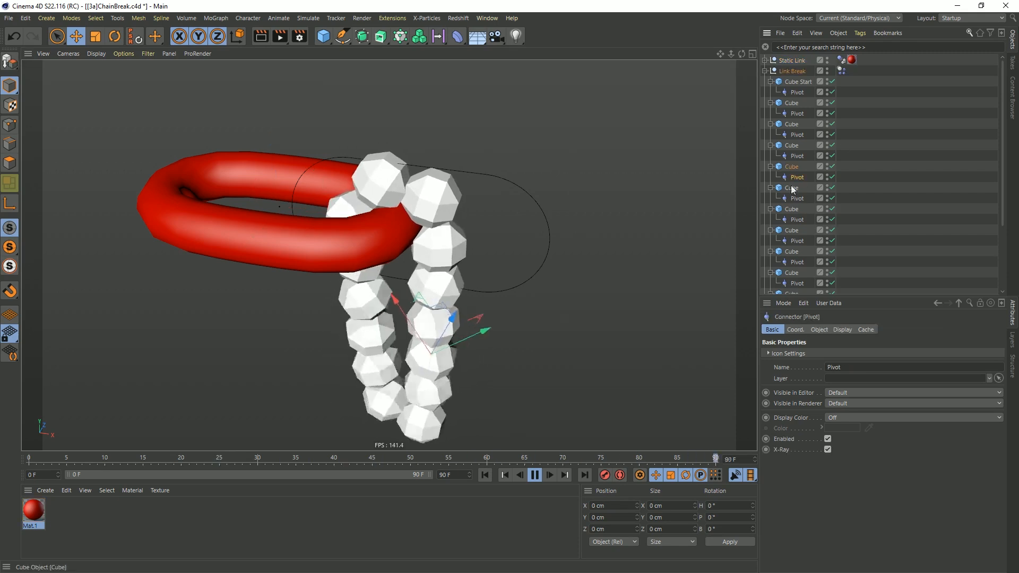
{"action": "key", "text": "F8"}
{"action": "left_click", "coordinate": [819, 330]}
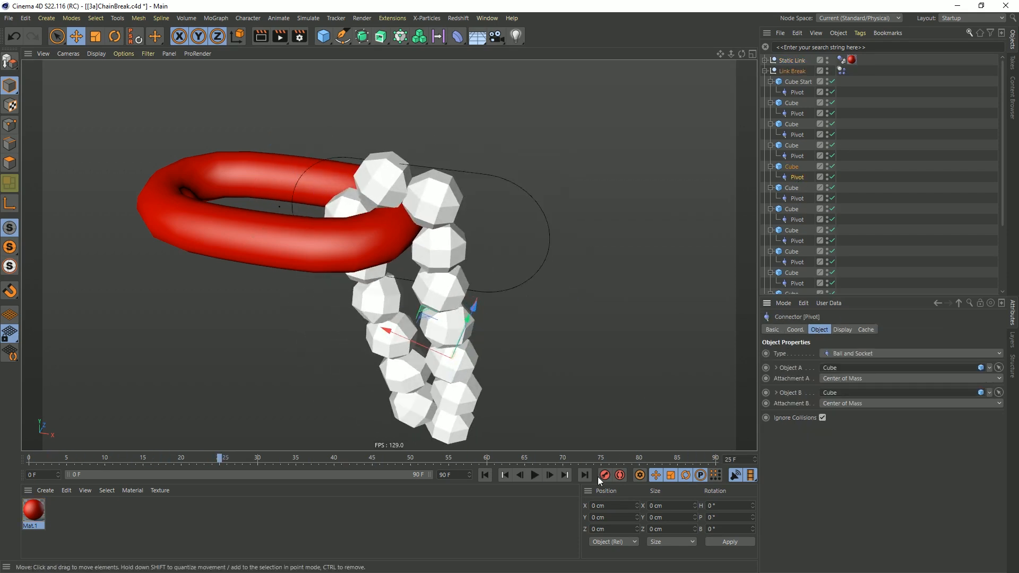
{"action": "left_click", "coordinate": [485, 474]}
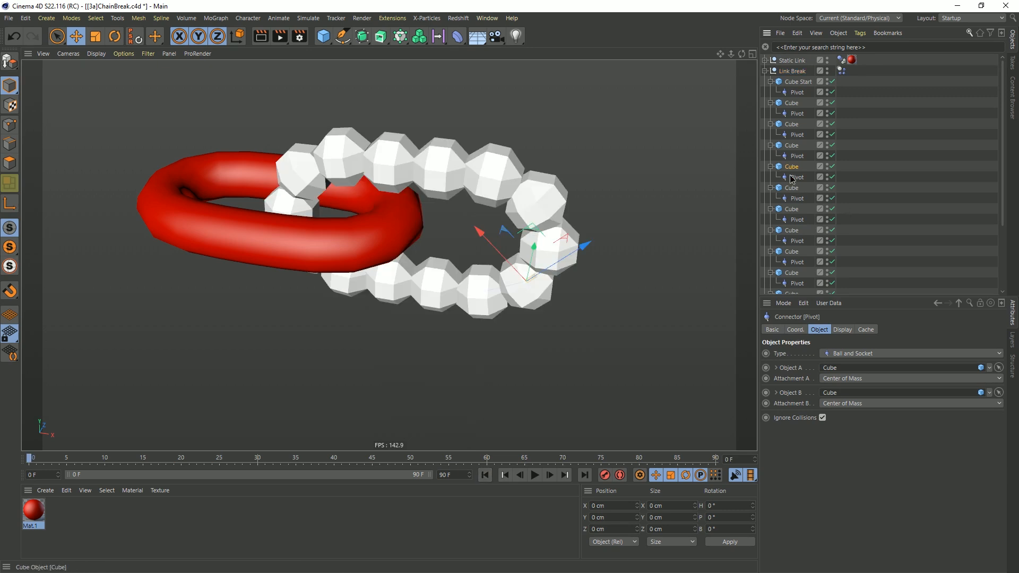
Play the simulation to frame 14 and examine the fifth cube and its Pivot at the link's break point.
{"action": "left_click", "coordinate": [532, 472]}
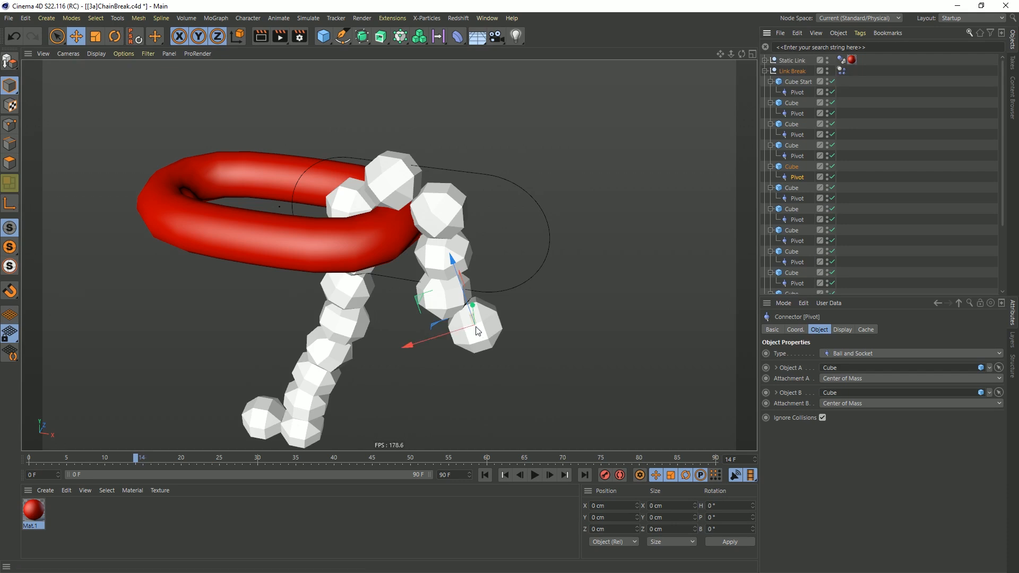
{"action": "left_click", "coordinate": [528, 307]}
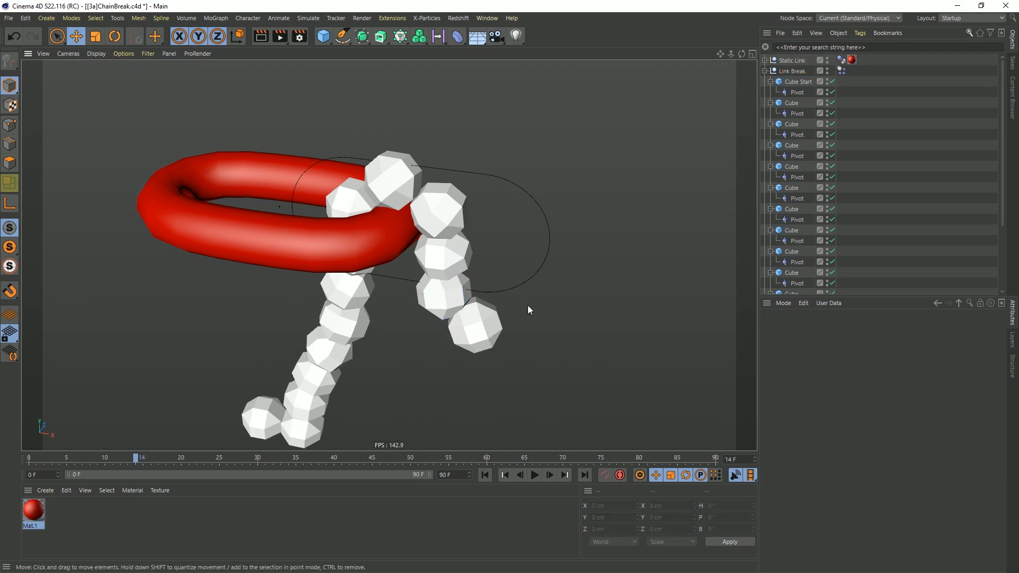
{"action": "left_click", "coordinate": [493, 327]}
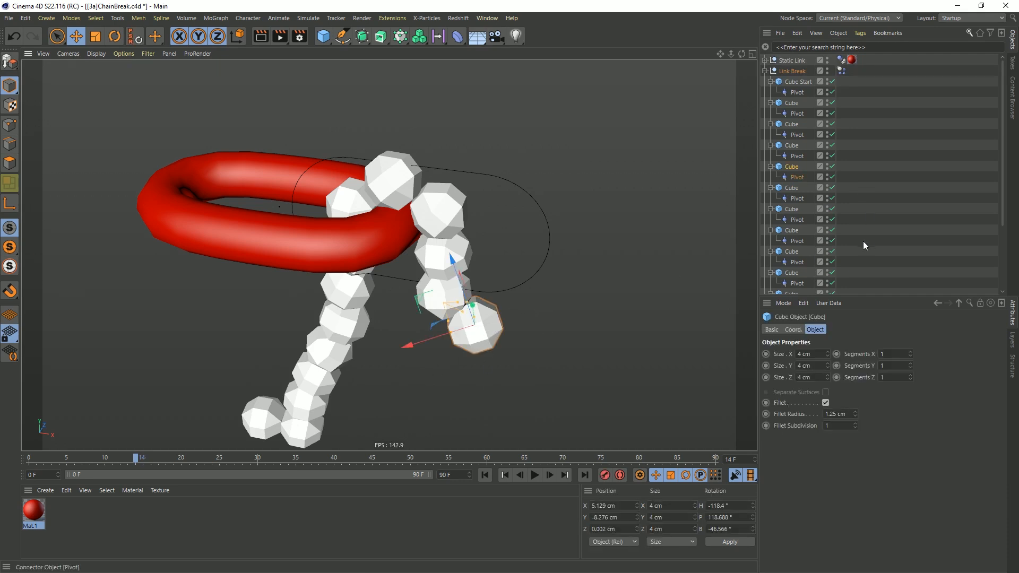
{"action": "left_click", "coordinate": [790, 176], "text": "ctrl"}
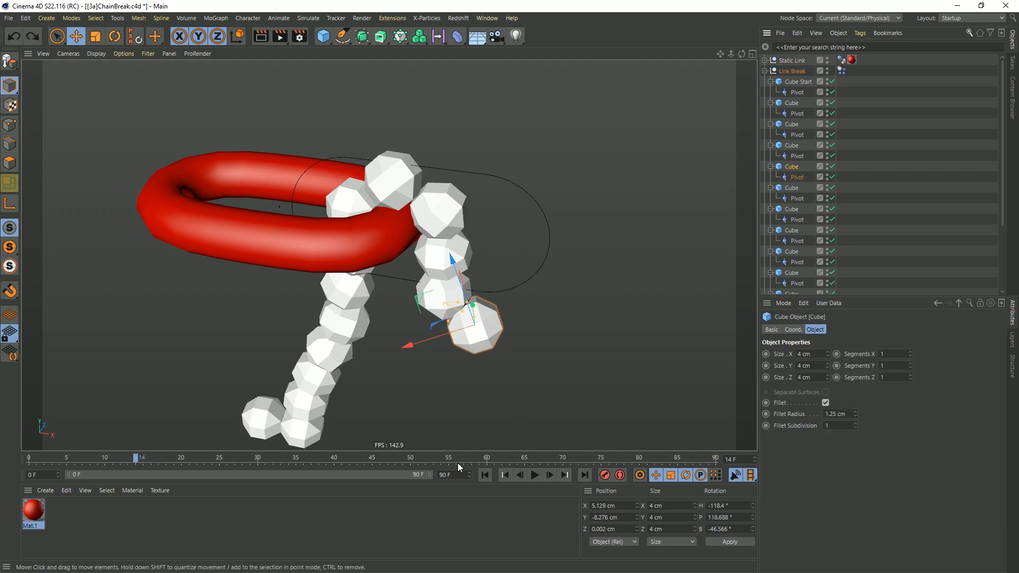
Select the fifth cube's Pivot and replay the simulation from frame 0 several times to examine how the link hangs and deforms.
{"action": "left_click", "coordinate": [484, 476]}
{"action": "left_click", "coordinate": [798, 177]}
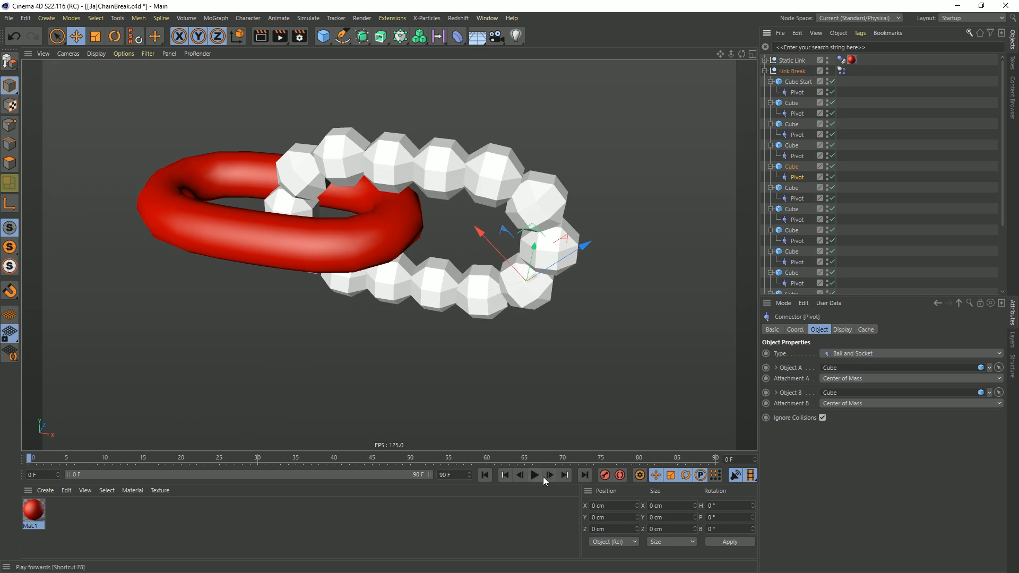
{"action": "left_click", "coordinate": [535, 475]}
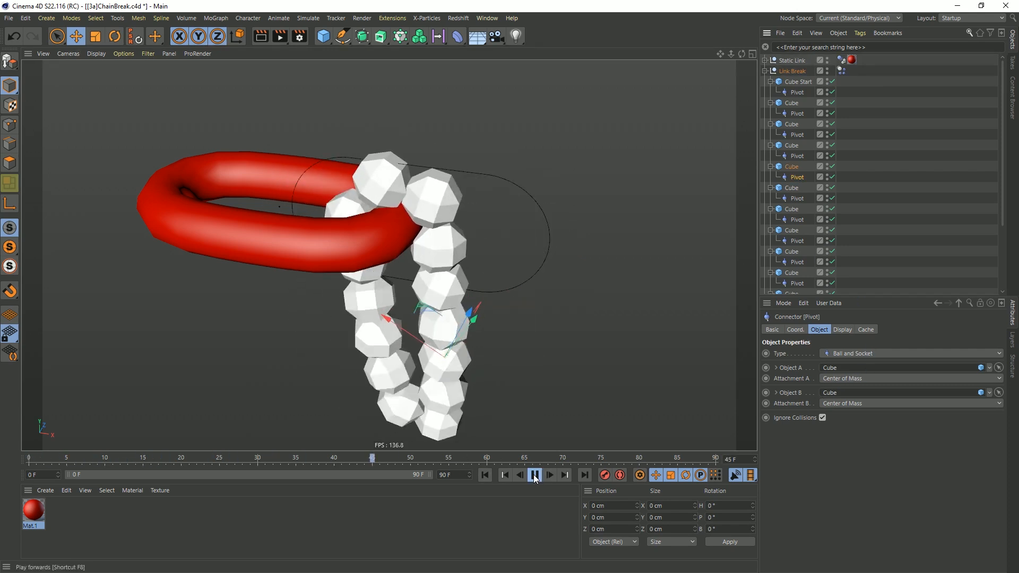
{"action": "left_click", "coordinate": [534, 474]}
{"action": "left_click", "coordinate": [484, 474]}
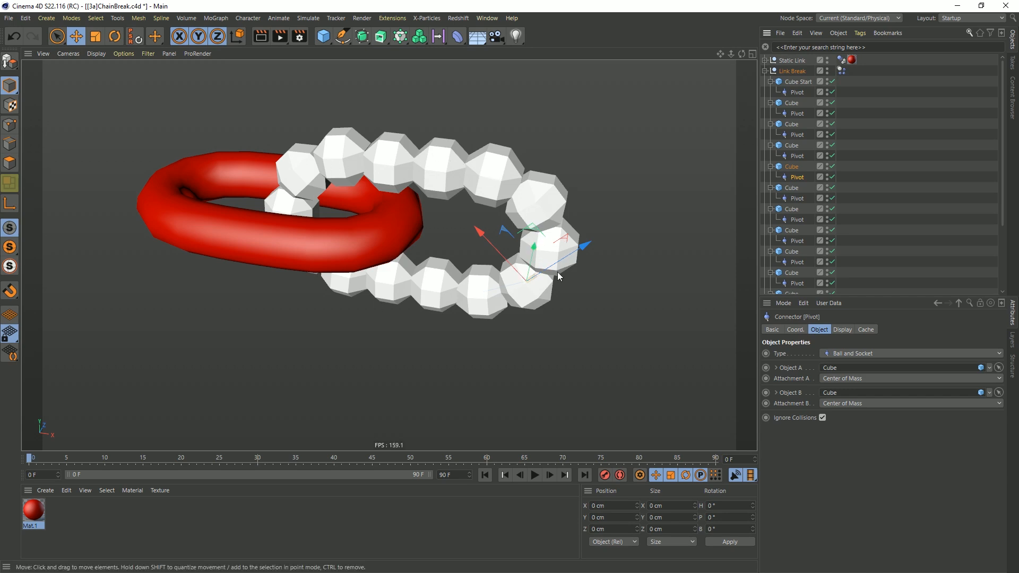
{"action": "left_click", "coordinate": [536, 474]}
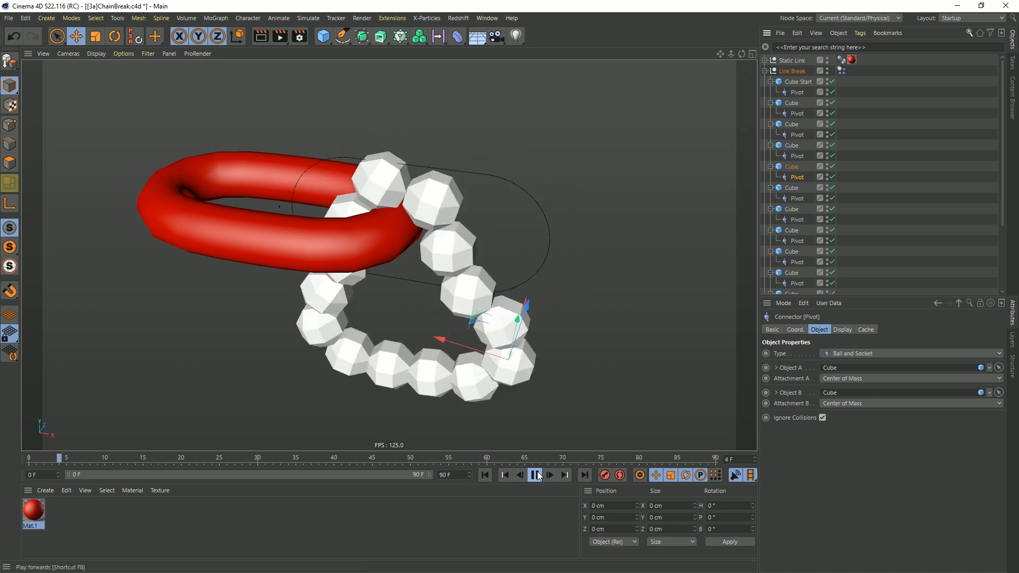
{"action": "left_click", "coordinate": [535, 475]}
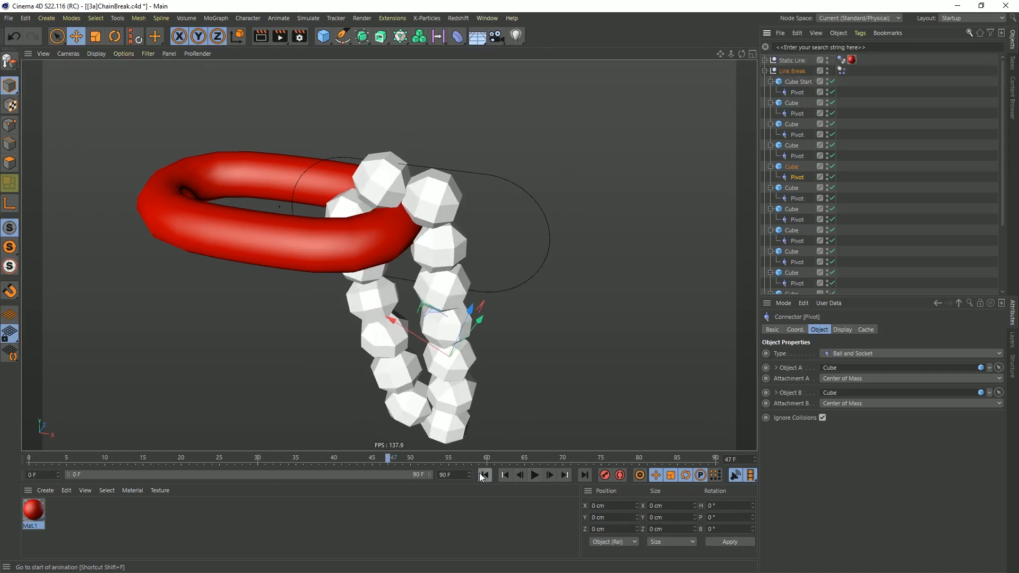
{"action": "left_click", "coordinate": [484, 474]}
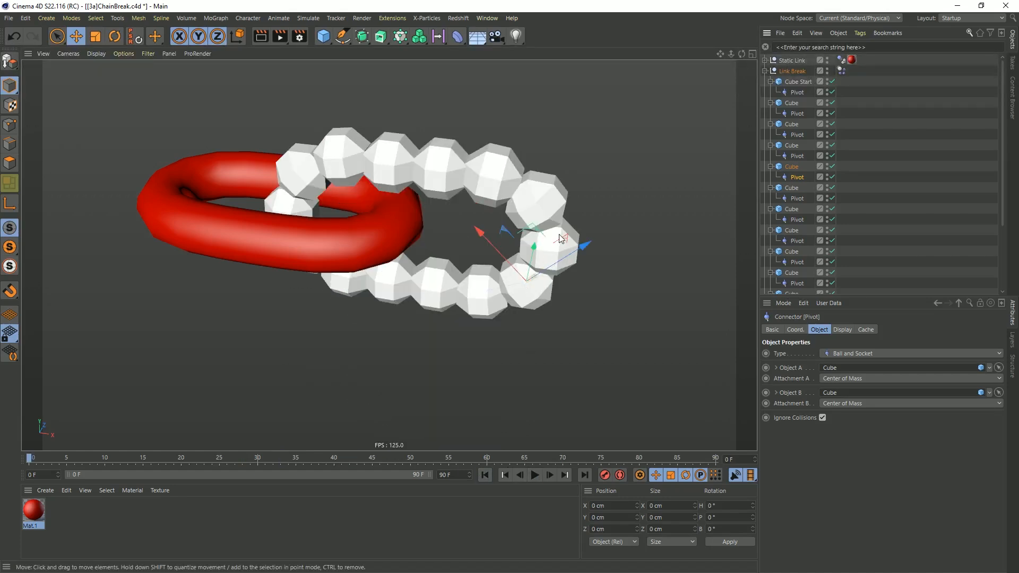
{"action": "left_click", "coordinate": [534, 475]}
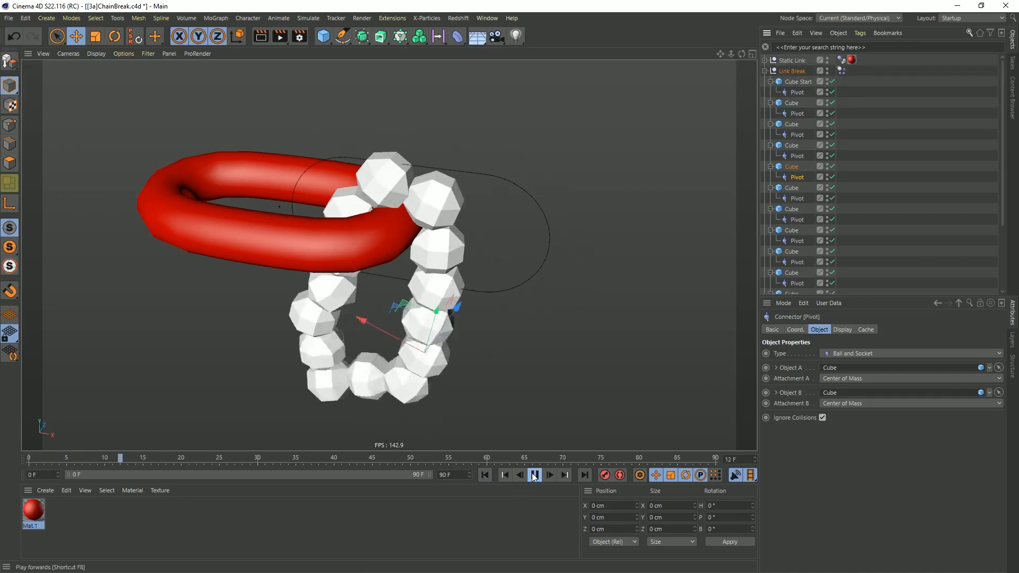
{"action": "left_click", "coordinate": [534, 475]}
{"action": "left_click", "coordinate": [485, 474]}
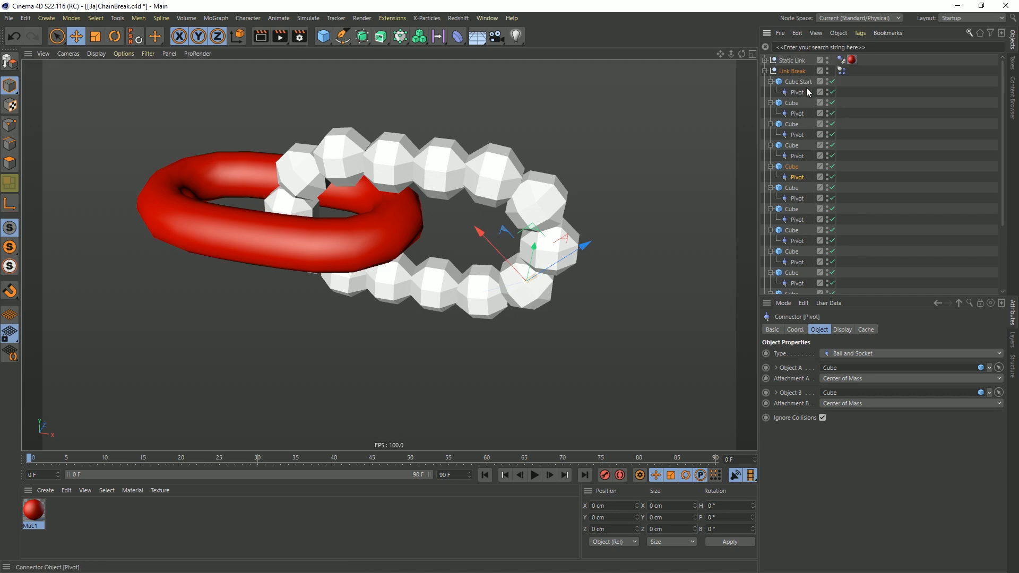
Duplicate the Pivot connector inside its own cube, working down the Link Break hierarchy from Cube Start.
{"action": "left_click_drag", "start_coordinate": [795, 92], "coordinate": [797, 146], "text": "ctrl"}
{"action": "left_click_drag", "start_coordinate": [796, 190], "coordinate": [797, 179], "text": "ctrl"}
{"action": "left_click_drag", "start_coordinate": [797, 221], "coordinate": [799, 183], "text": "ctrl"}
{"action": "scroll", "coordinate": [804, 226], "scroll_direction": "down", "scroll_amount": 2}
{"action": "mouse_move", "coordinate": [796, 220]}
{"action": "left_mouse_down", "text": "ctrl"}
{"action": "mouse_move", "coordinate": [794, 229]}
{"action": "mouse_move", "coordinate": [795, 212]}
{"action": "left_mouse_up", "text": "ctrl"}
{"action": "left_click_drag", "start_coordinate": [799, 248], "coordinate": [797, 244], "text": "ctrl"}
{"action": "scroll", "coordinate": [803, 245], "scroll_direction": "down", "scroll_amount": 4}
{"action": "left_click_drag", "start_coordinate": [799, 170], "coordinate": [803, 222], "text": "ctrl"}
Duplicate the Pivot connector within each remaining cube of the link, down to Cube End.
{"action": "key", "text": "Delete"}
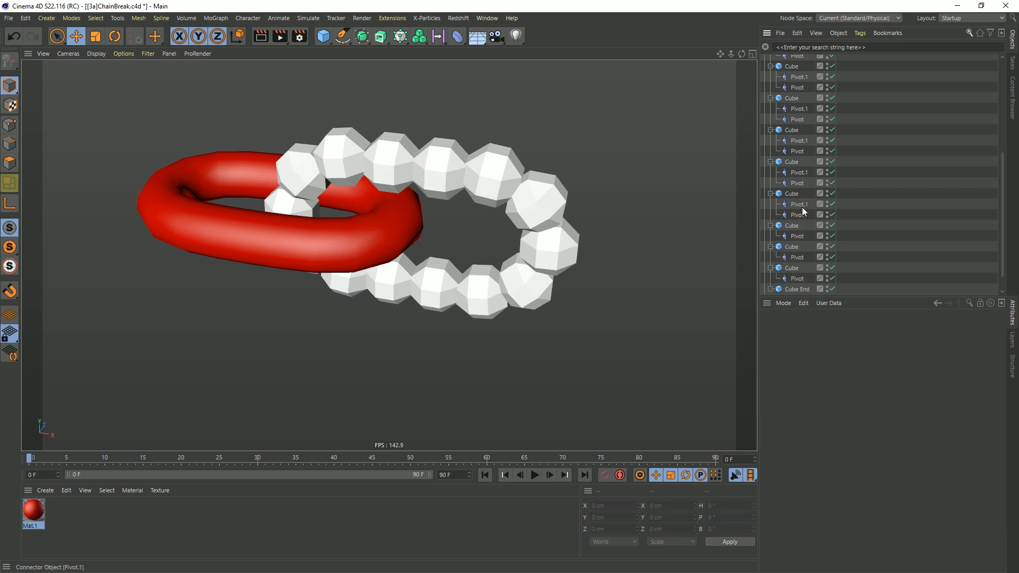
{"action": "key", "text": "ctrl+z"}
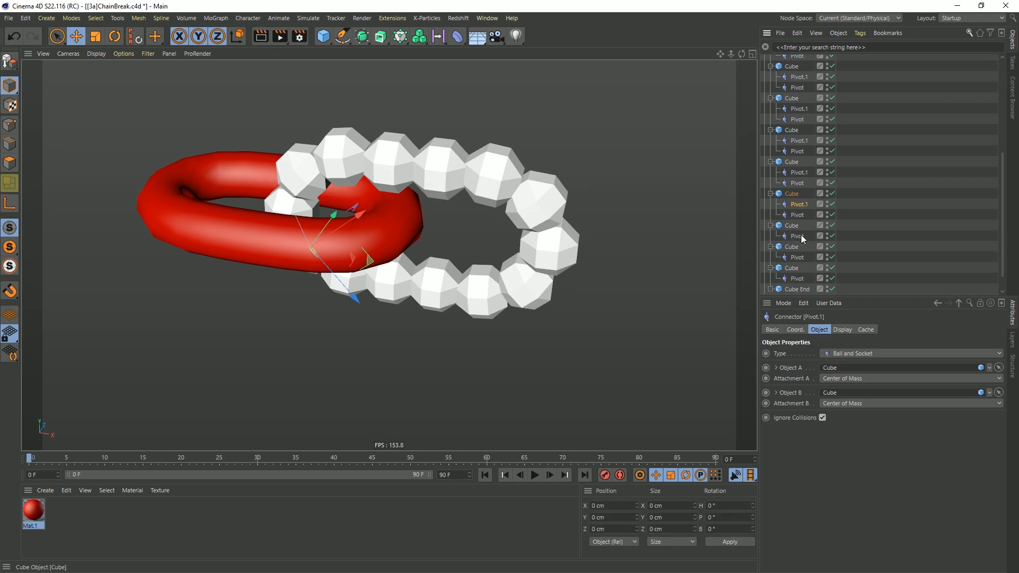
{"action": "key", "text": "ctrl+z"}
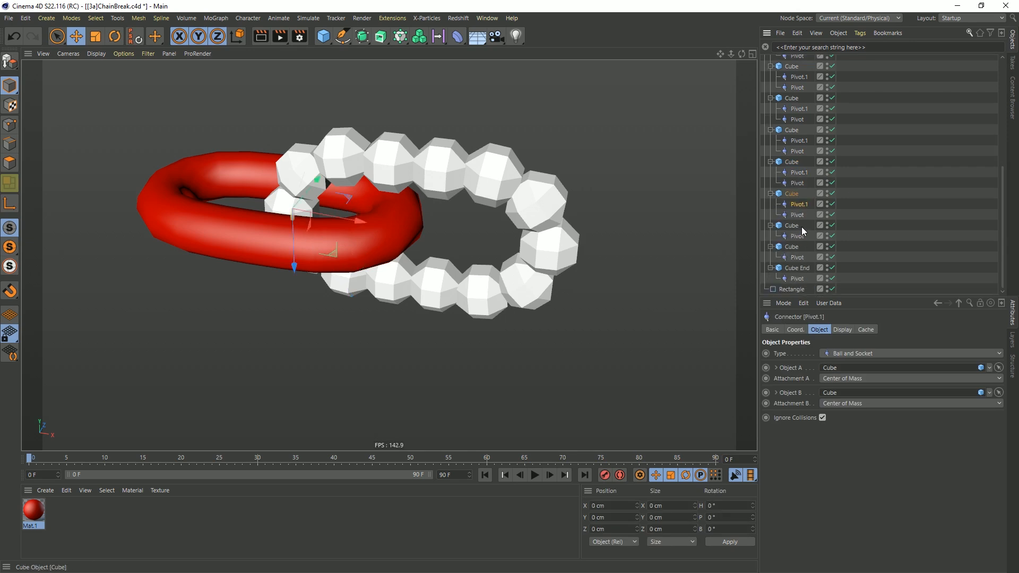
{"action": "left_click_drag", "start_coordinate": [800, 227], "coordinate": [801, 231], "text": "ctrl"}
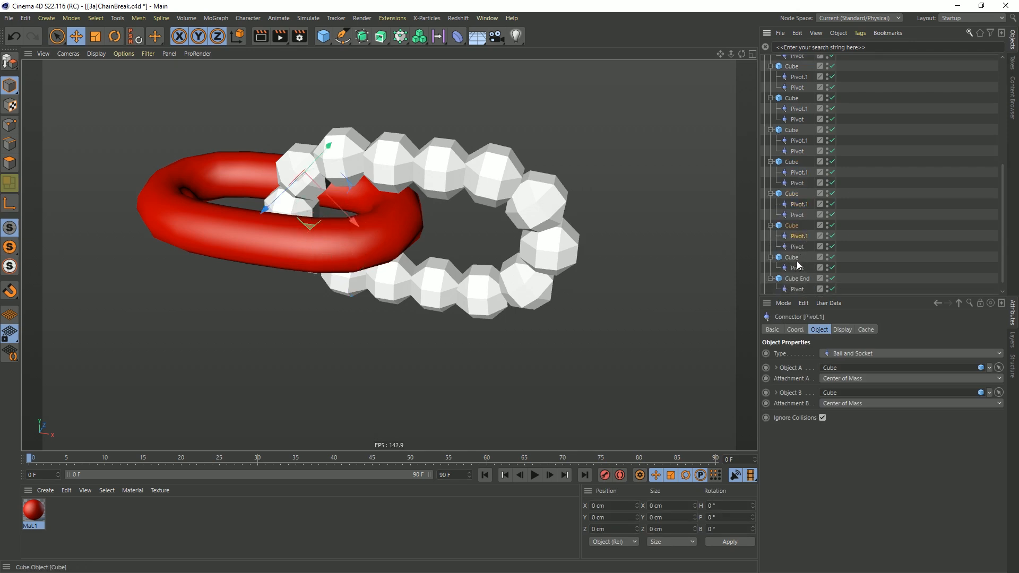
{"action": "key", "text": "ctrl+z"}
{"action": "left_click", "coordinate": [797, 280]}
{"action": "left_click_drag", "start_coordinate": [799, 270], "coordinate": [802, 273], "text": "ctrl"}
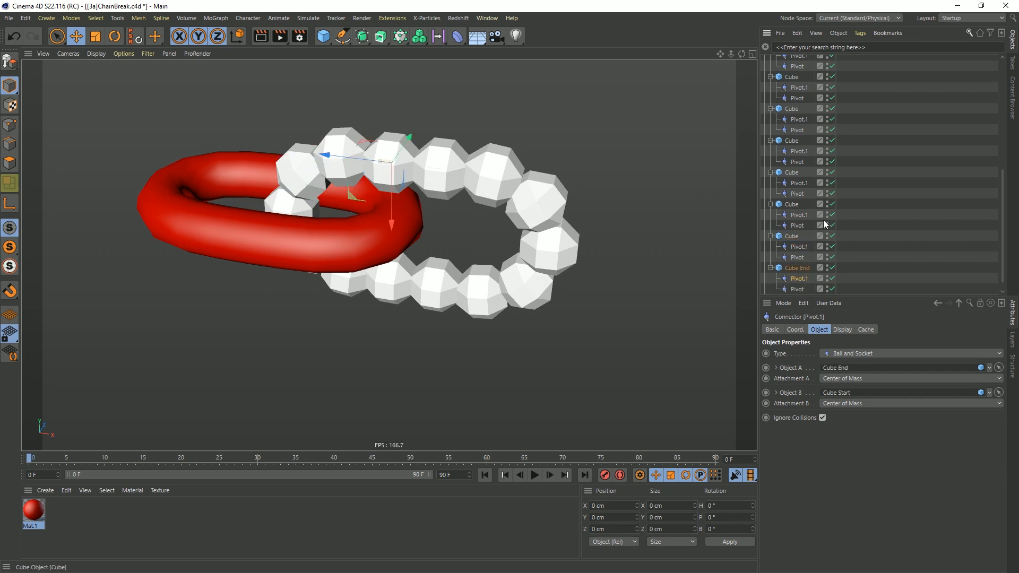
Rename the second connector in every cube, from Cube Start to Cube End, as Plastic Deform.
{"action": "scroll", "coordinate": [812, 115], "scroll_direction": "up", "scroll_amount": 8}
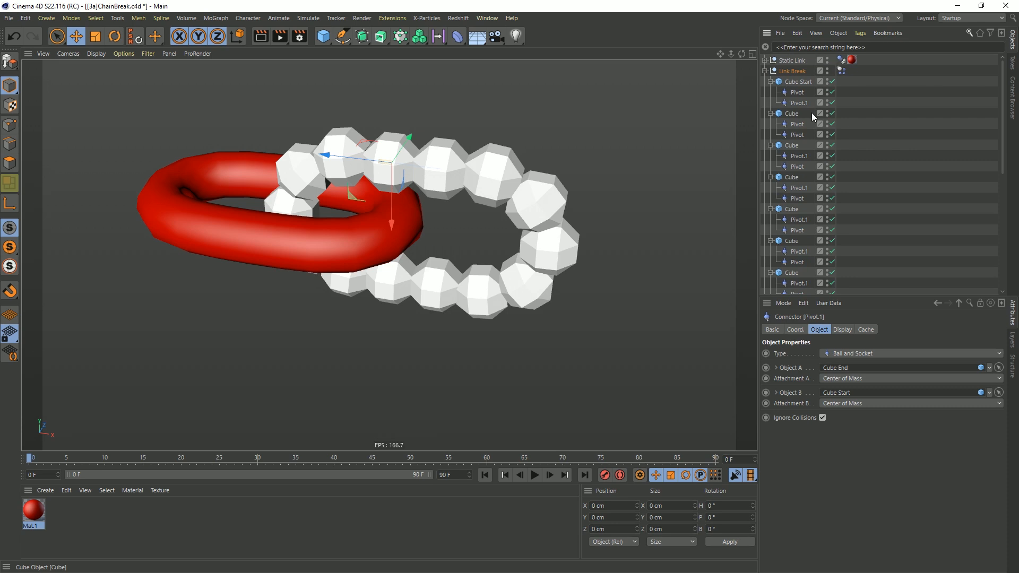
{"action": "left_click", "coordinate": [796, 104]}
{"action": "left_click", "coordinate": [796, 134], "text": "ctrl"}
{"action": "left_click", "coordinate": [796, 167], "text": "ctrl"}
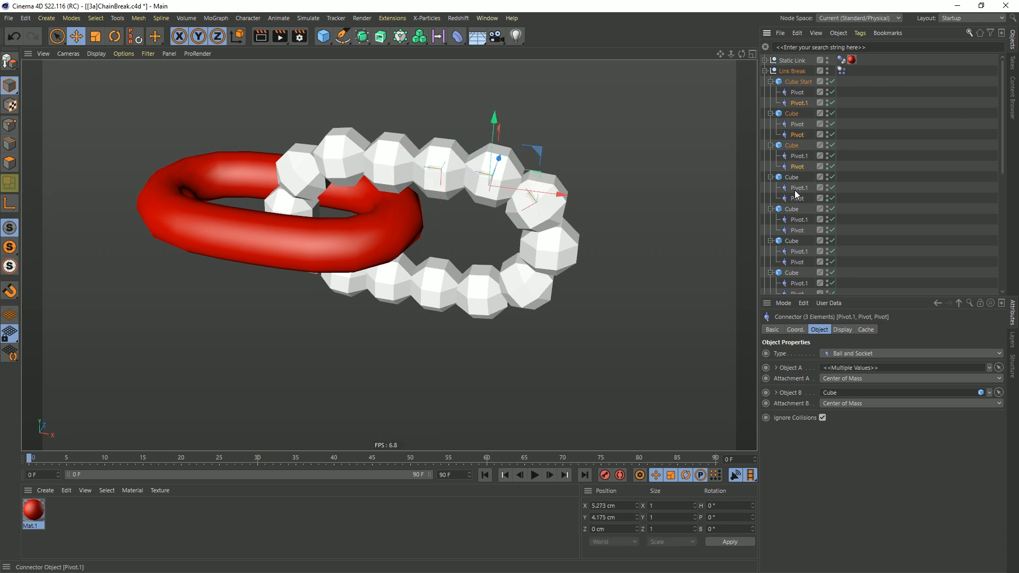
{"action": "left_click", "coordinate": [795, 199], "text": "ctrl"}
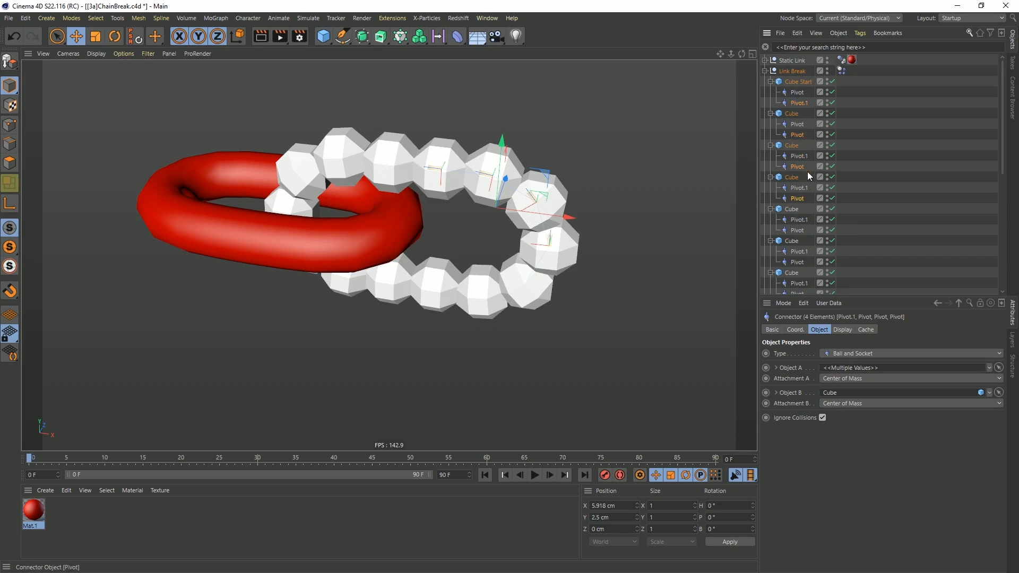
{"action": "left_click", "coordinate": [799, 228], "text": "ctrl"}
{"action": "left_click", "coordinate": [799, 262], "text": "ctrl"}
{"action": "scroll", "coordinate": [807, 254], "scroll_direction": "down", "scroll_amount": 3}
{"action": "left_click", "coordinate": [796, 167], "text": "ctrl"}
{"action": "left_click", "coordinate": [798, 198], "text": "ctrl"}
{"action": "left_click", "coordinate": [794, 230], "text": "ctrl"}
{"action": "left_click", "coordinate": [797, 261], "text": "ctrl"}
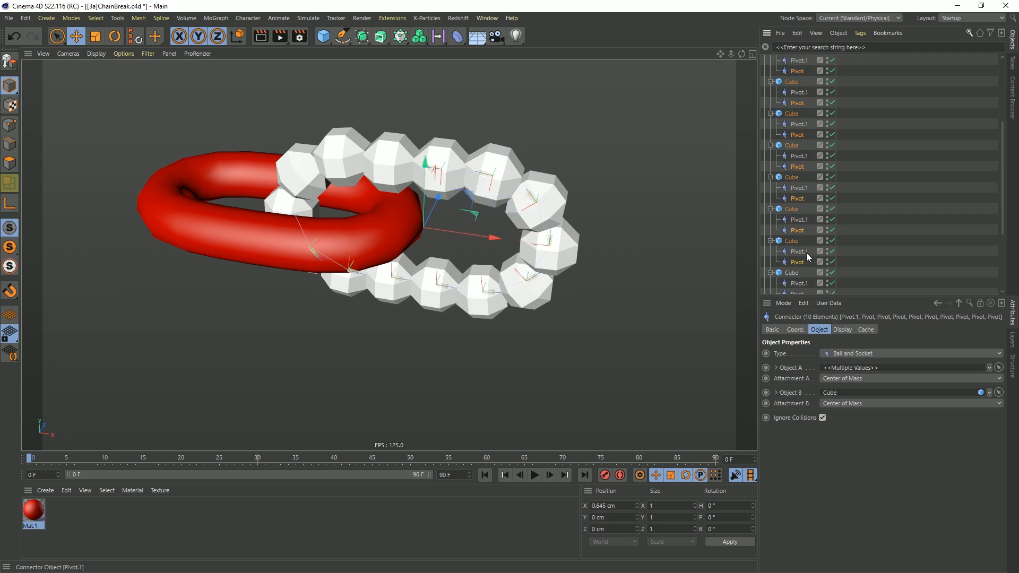
{"action": "scroll", "coordinate": [810, 244], "scroll_direction": "down", "scroll_amount": 1}
{"action": "left_click", "coordinate": [800, 182], "text": "ctrl"}
{"action": "left_click", "coordinate": [799, 215], "text": "ctrl"}
{"action": "left_click", "coordinate": [798, 247], "text": "ctrl"}
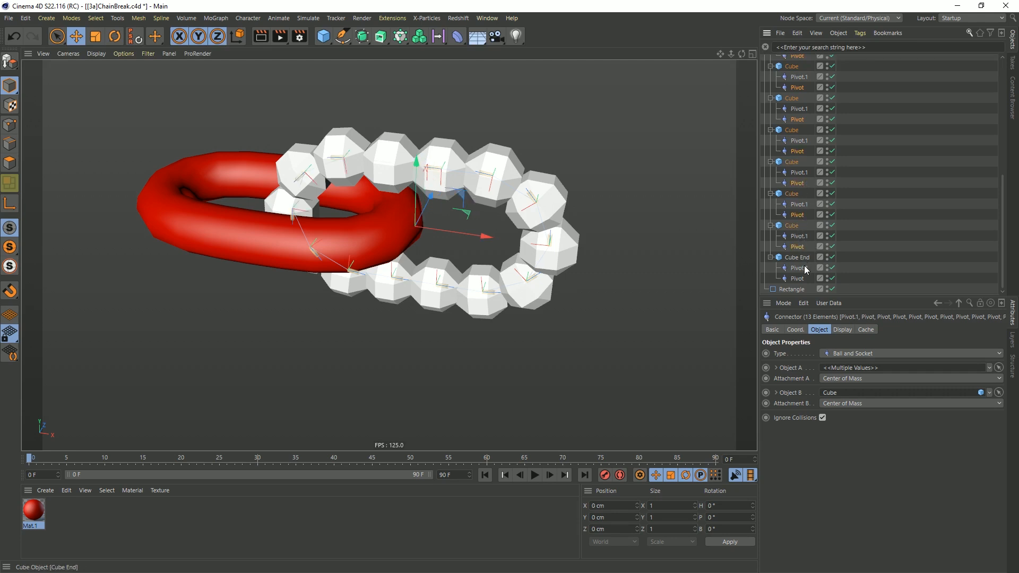
{"action": "left_click", "coordinate": [798, 279], "text": "ctrl"}
{"action": "left_click", "coordinate": [773, 330]}
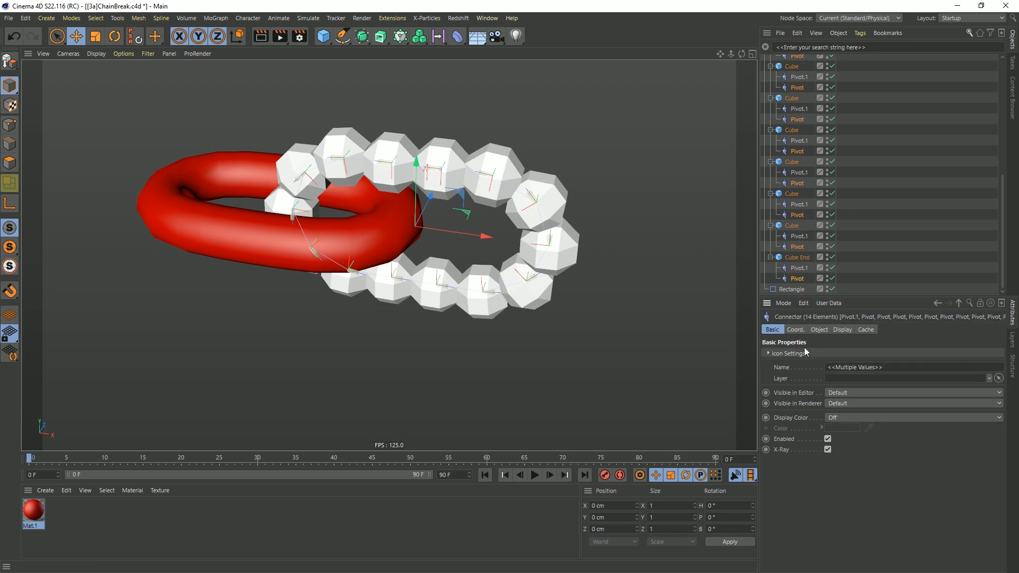
{"action": "left_click", "coordinate": [891, 367]}
{"action": "type", "text": "Plastic Deform"}
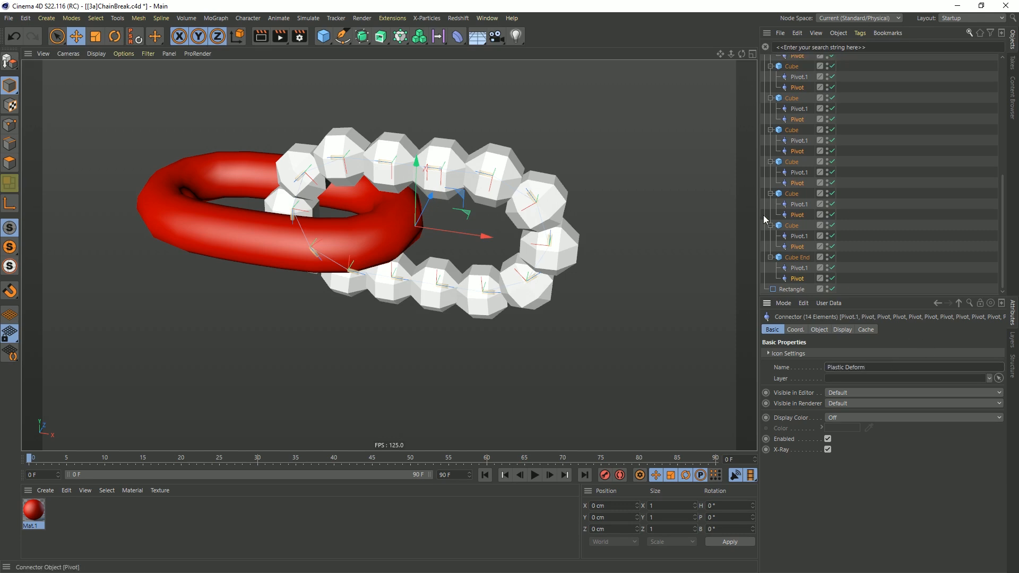
{"action": "key", "text": "Return"}
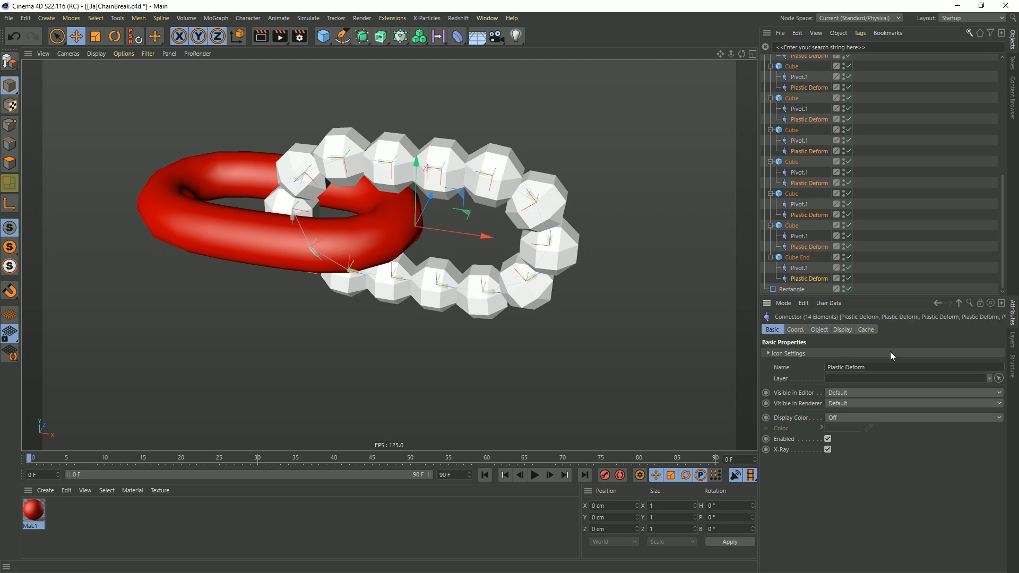
Change the type of all the Plastic Deform connectors to Fixed.
{"action": "left_click", "coordinate": [818, 330]}
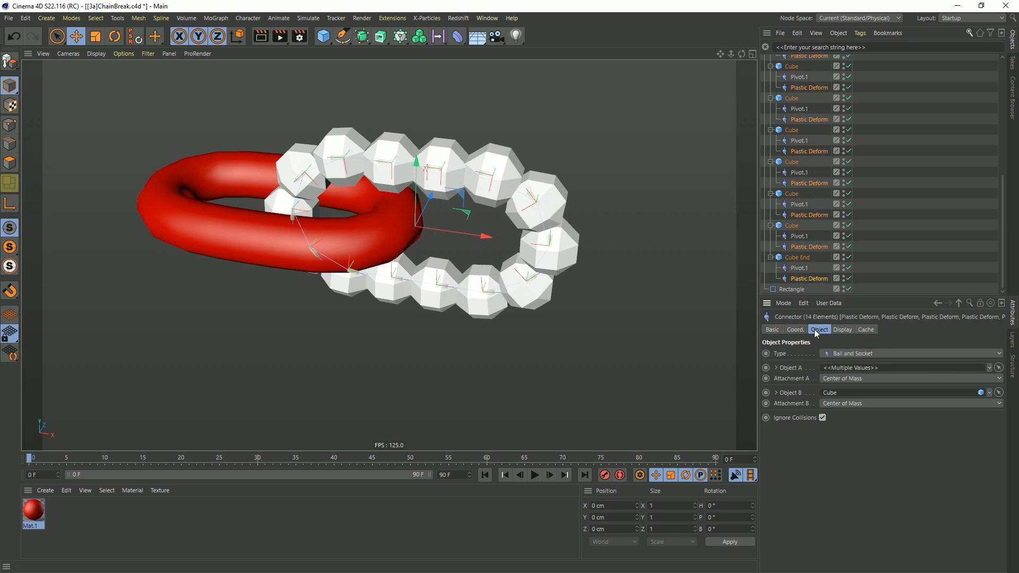
{"action": "left_click", "coordinate": [863, 355]}
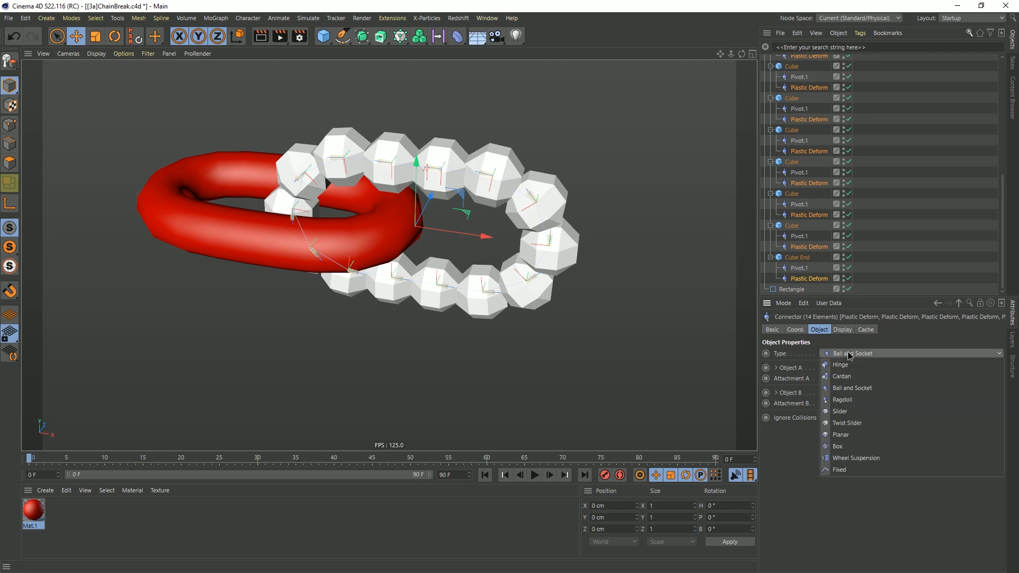
{"action": "left_click", "coordinate": [844, 470]}
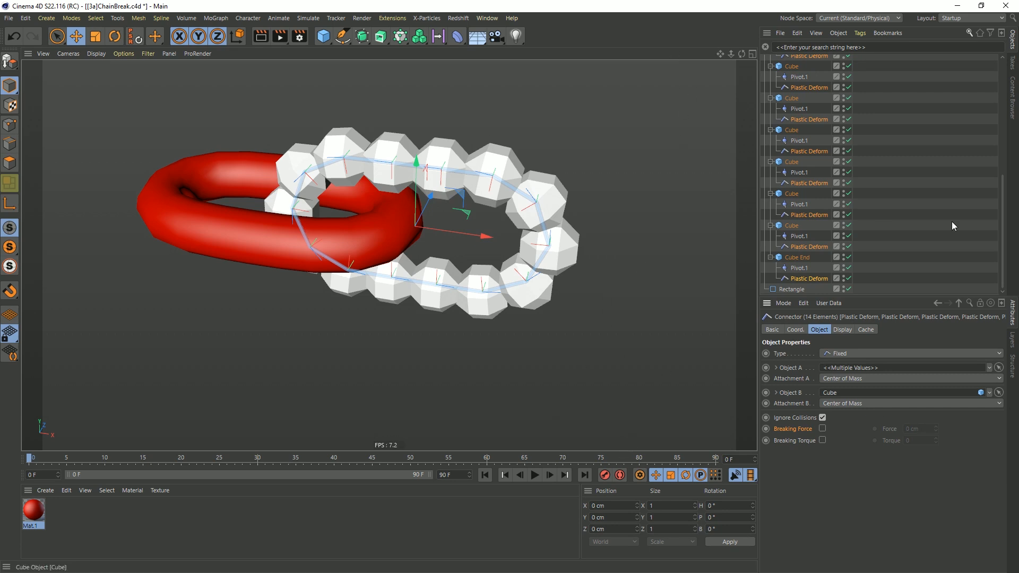
Deselect the connectors and save the scene as a new version named [3b]ChainBreak.c4d.
{"action": "left_click", "coordinate": [730, 246]}
{"action": "key", "text": "ctrl+shift+s"}
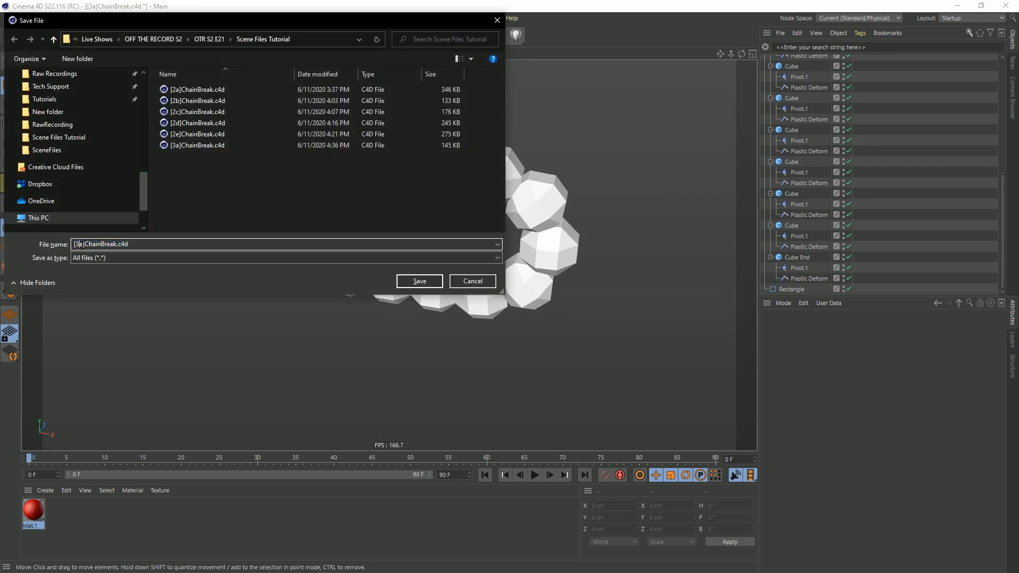
{"action": "type", "text": "b"}
{"action": "key", "text": "Return"}
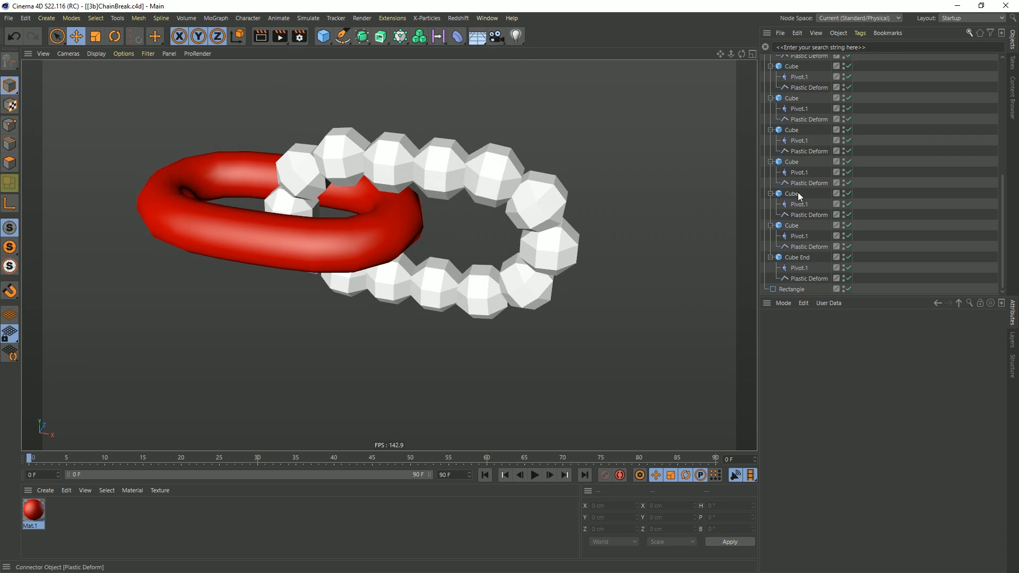
Inspect one cube's Plastic Deform connector properties and play the simulation with the Fixed connectors in place.
{"action": "left_click_drag", "start_coordinate": [836, 305], "coordinate": [837, 476]}
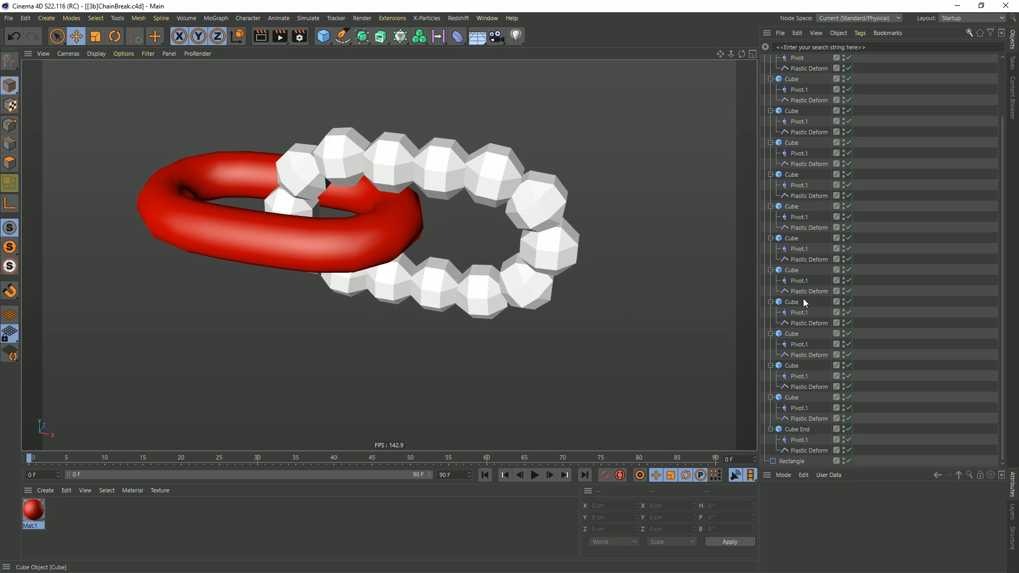
{"action": "left_click", "coordinate": [801, 292]}
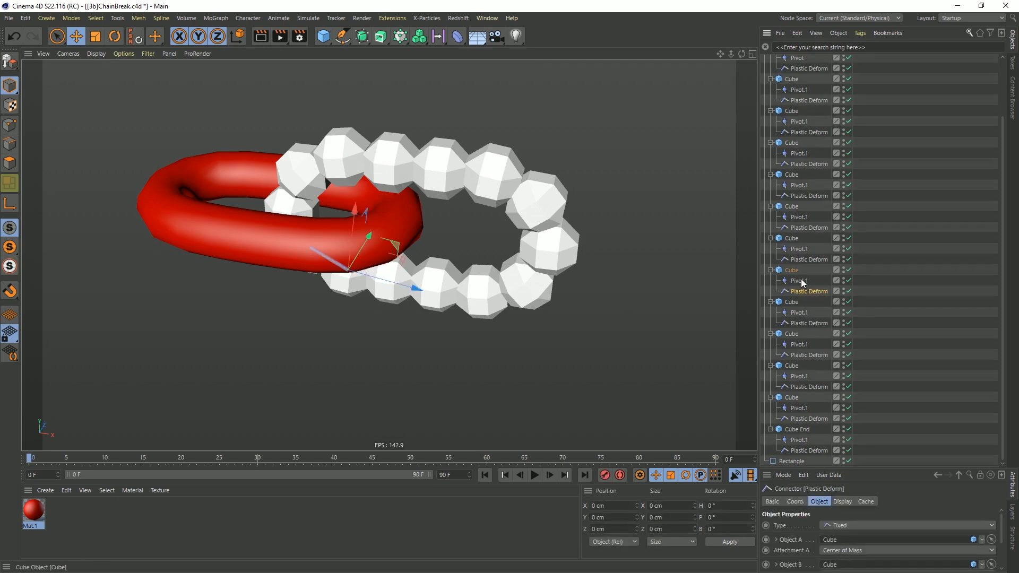
{"action": "left_click_drag", "start_coordinate": [884, 469], "coordinate": [882, 179]}
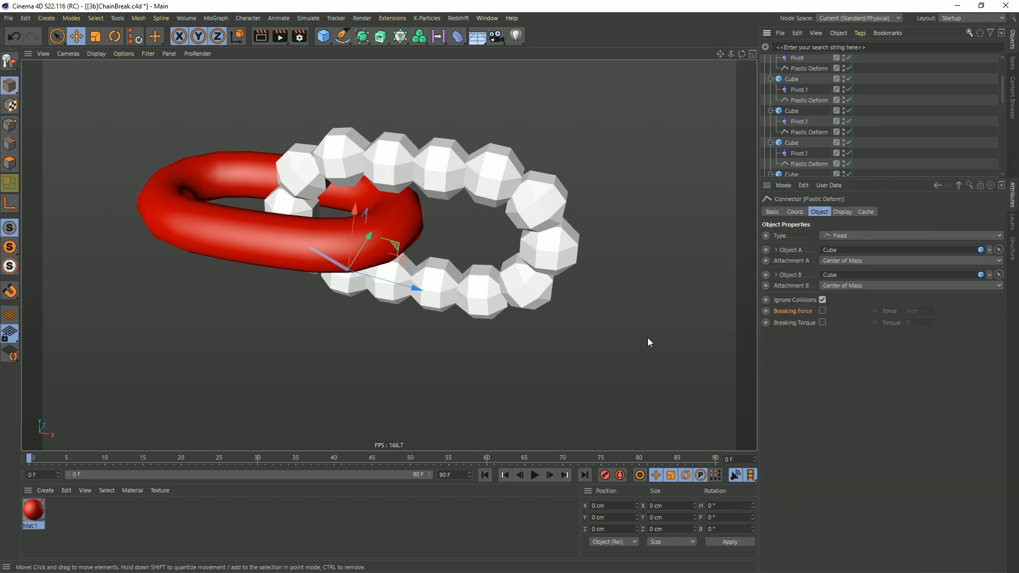
{"action": "left_click", "coordinate": [535, 474]}
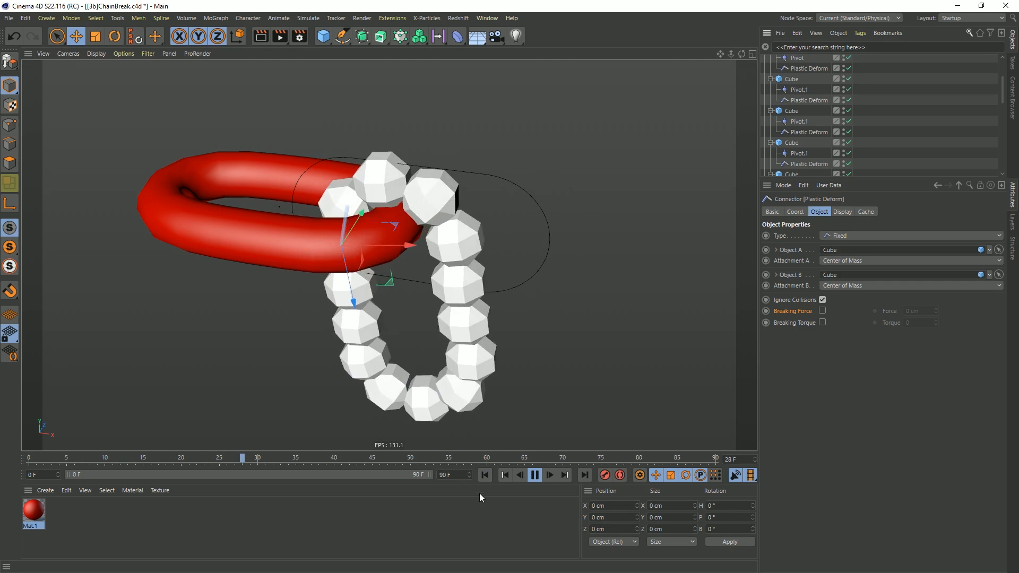
{"action": "left_click", "coordinate": [490, 475]}
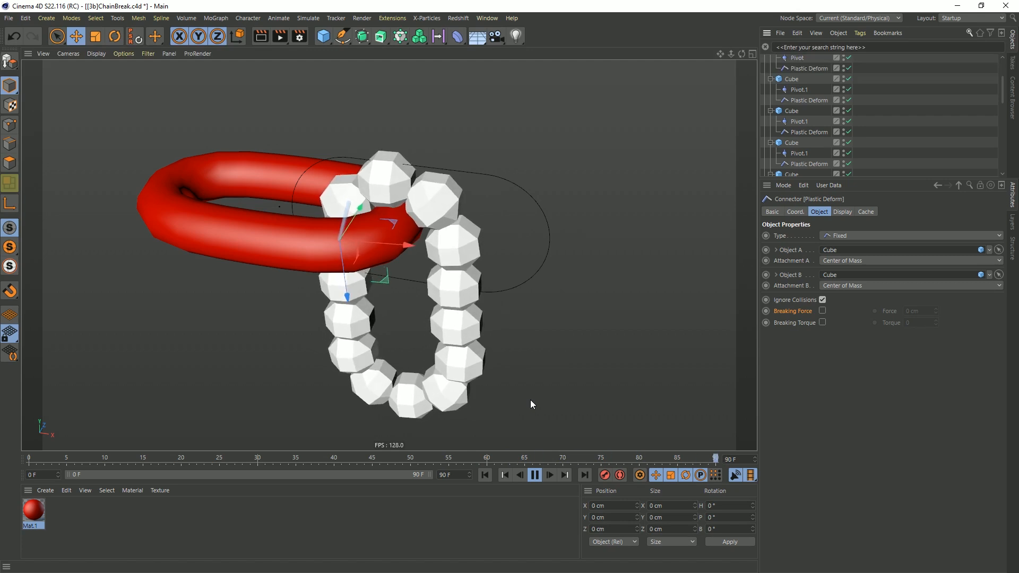
Set the project's expert dynamics Steps per Frame to 44.
{"action": "key", "text": "ctrl+d"}
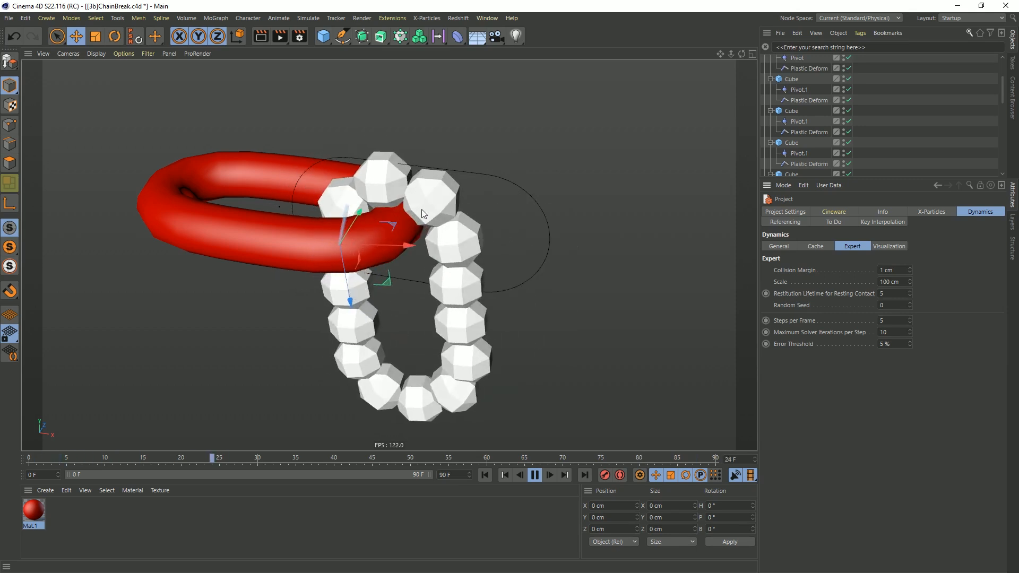
{"action": "left_click", "coordinate": [891, 321]}
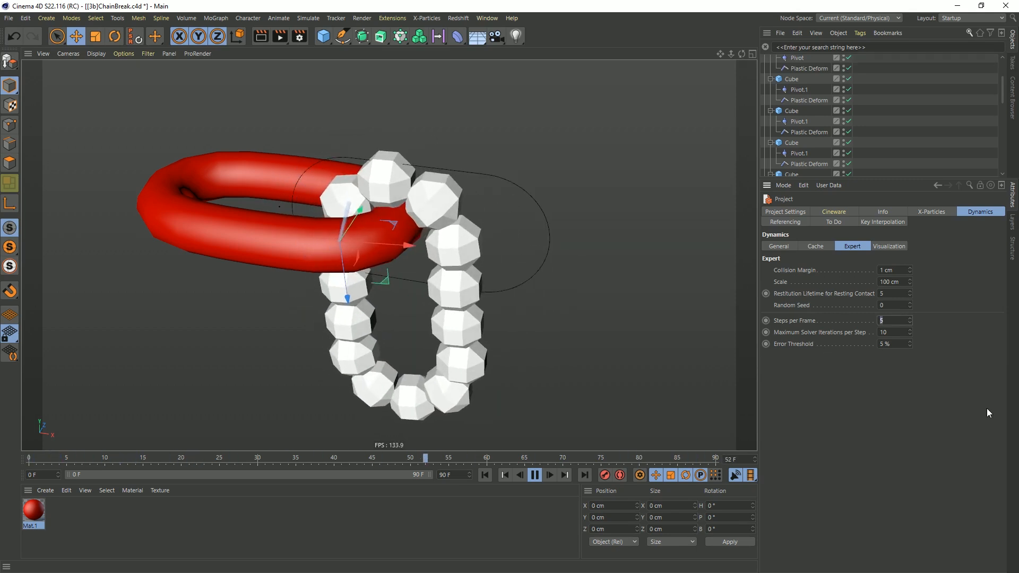
{"action": "type", "text": "44"}
{"action": "key", "text": "Return"}
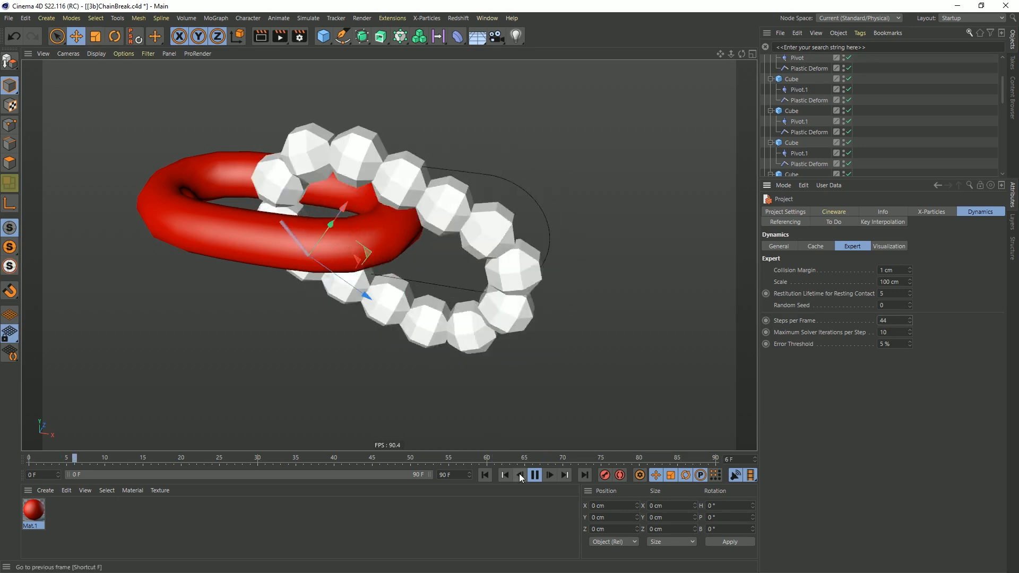
Set the collision Friction of both the Static Link's and Link Break's Dynamics Body tags to 5%.
{"action": "scroll", "coordinate": [801, 85], "scroll_direction": "up", "scroll_amount": 5}
{"action": "left_click", "coordinate": [765, 71]}
{"action": "left_click_drag", "start_coordinate": [838, 78], "coordinate": [835, 59]}
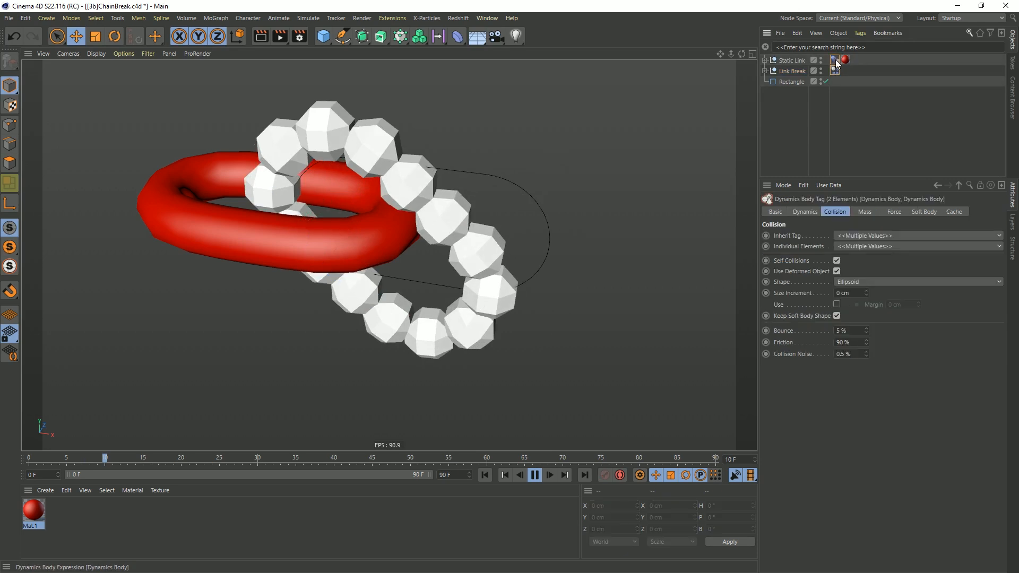
{"action": "left_click_drag", "start_coordinate": [852, 342], "coordinate": [812, 341]}
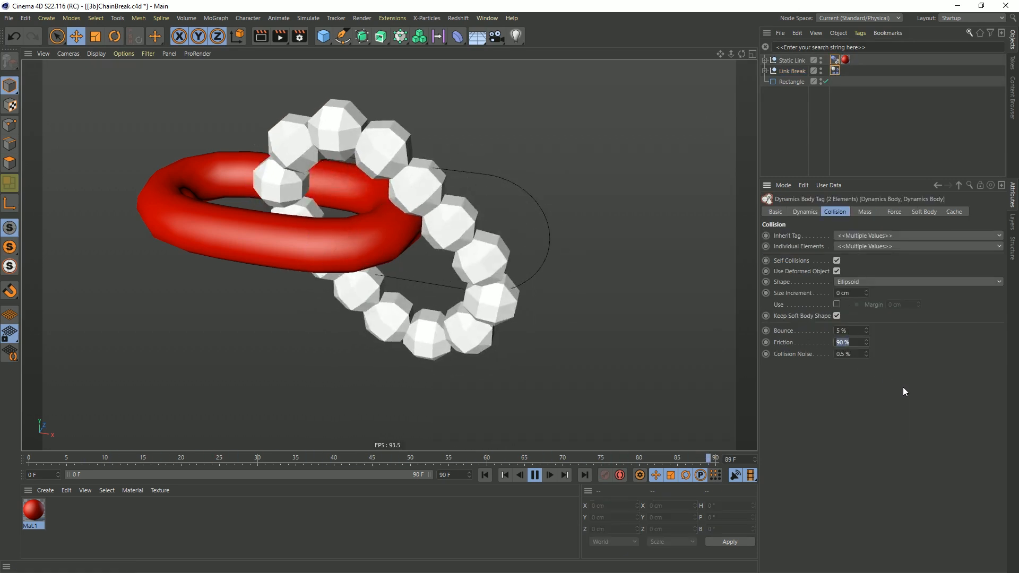
{"action": "type", "text": "5"}
{"action": "key", "text": "Return"}
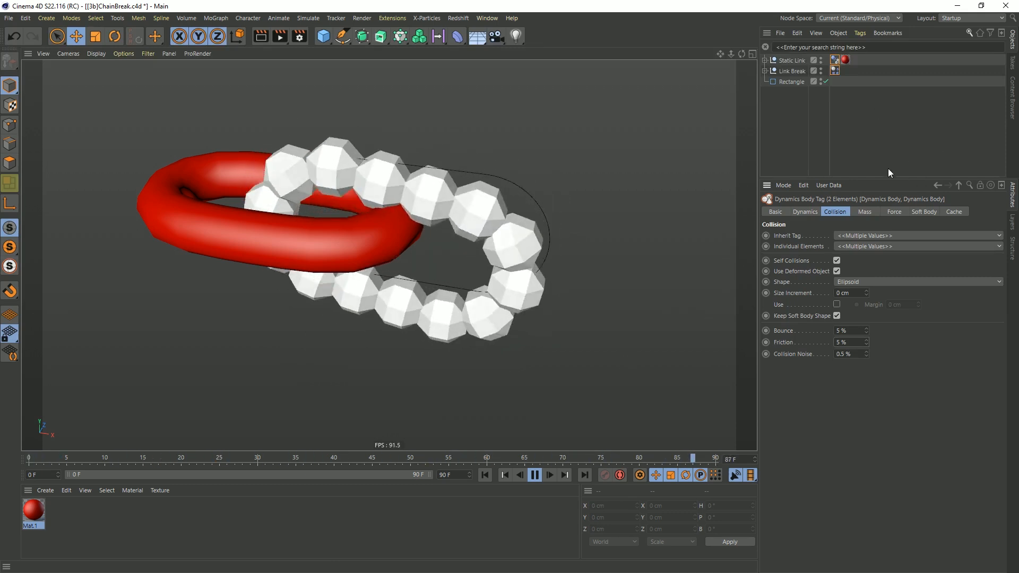
Enlarge the object list, deselect the tags, stop the simulation and return to frame 0.
{"action": "left_click_drag", "start_coordinate": [881, 180], "coordinate": [881, 250]}
{"action": "left_click", "coordinate": [823, 170]}
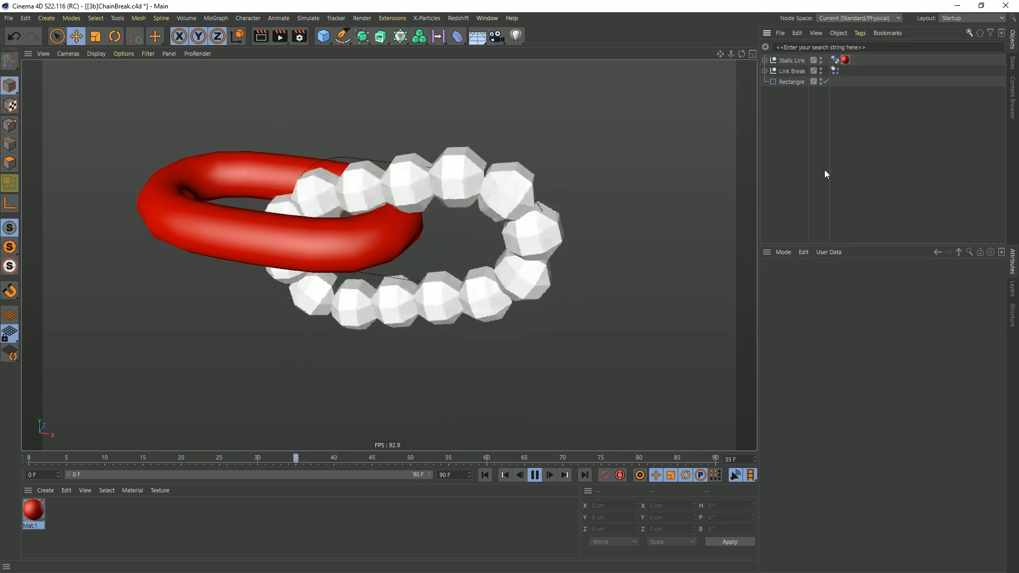
{"action": "left_click", "coordinate": [535, 475]}
{"action": "left_click", "coordinate": [492, 473]}
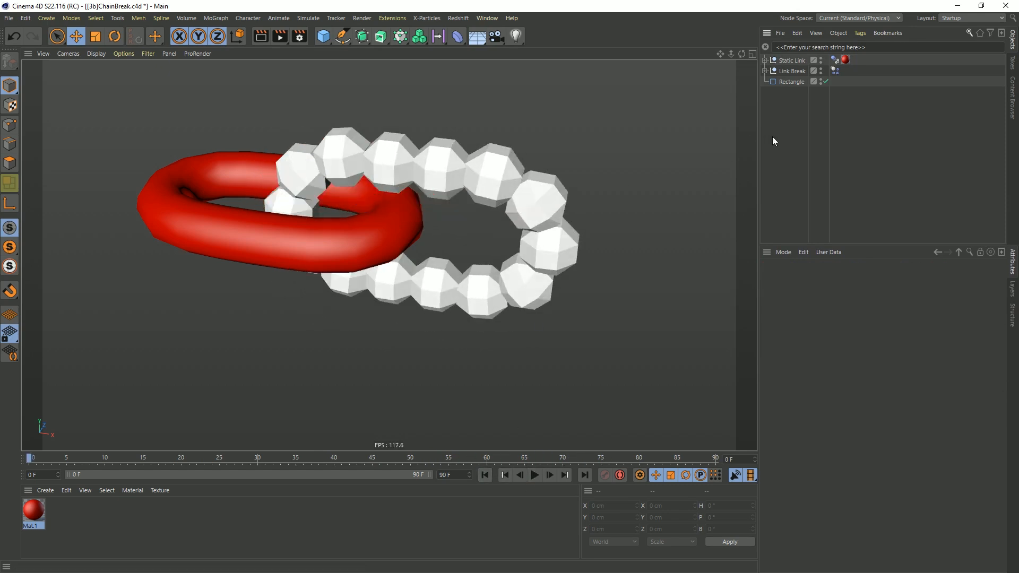
Filter the objects by "de", select all the Plastic Deform connectors and enable their Breaking Force at 55555.
{"action": "left_click", "coordinate": [764, 71]}
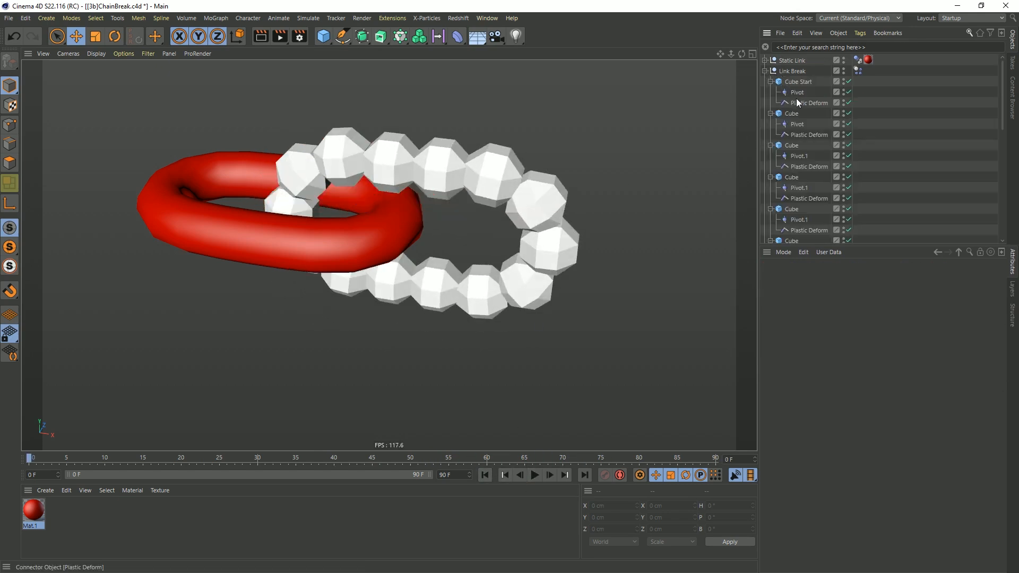
{"action": "left_click", "coordinate": [811, 103]}
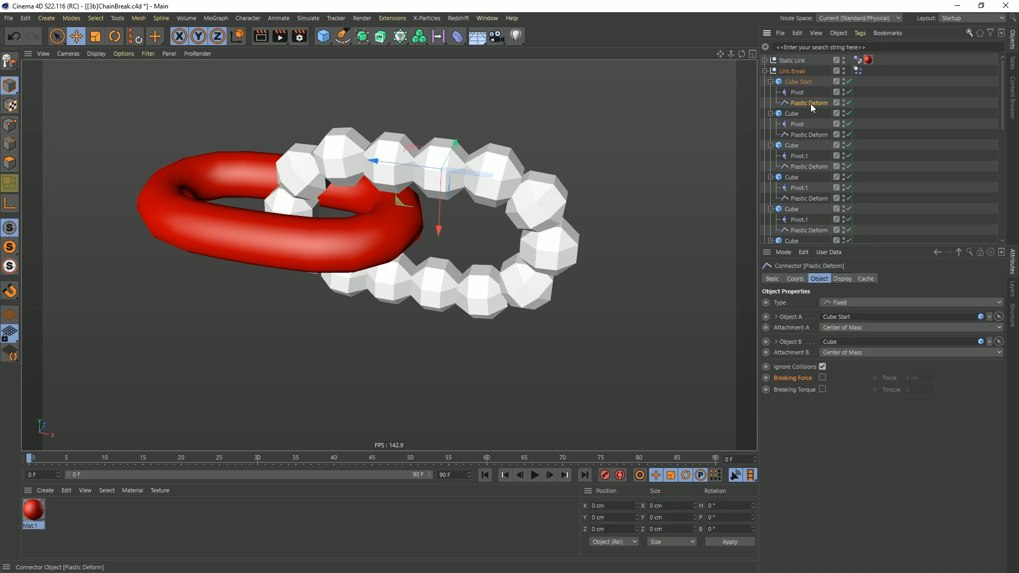
{"action": "left_click_drag", "start_coordinate": [838, 243], "coordinate": [837, 386]}
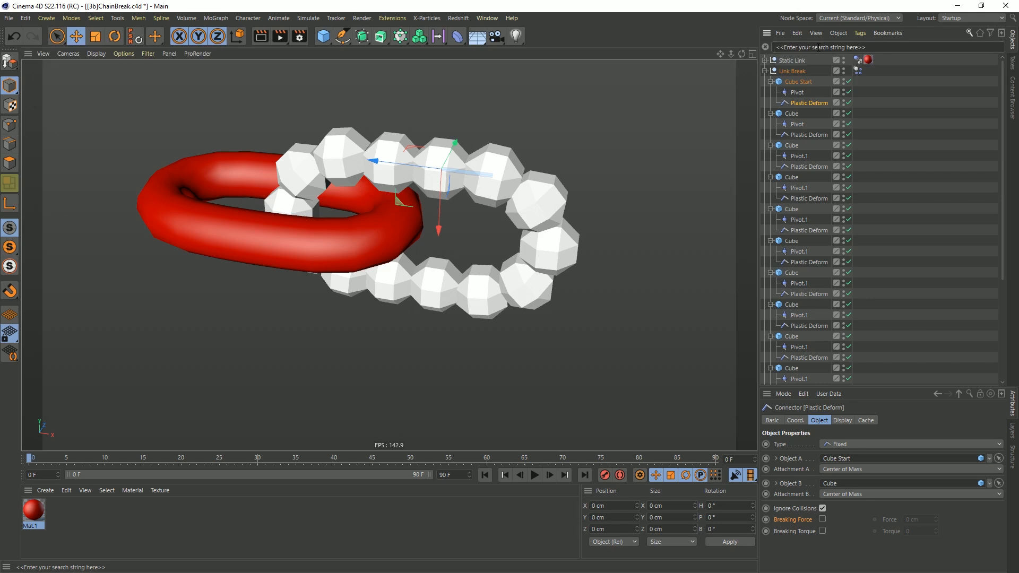
{"action": "type", "text": "de"}
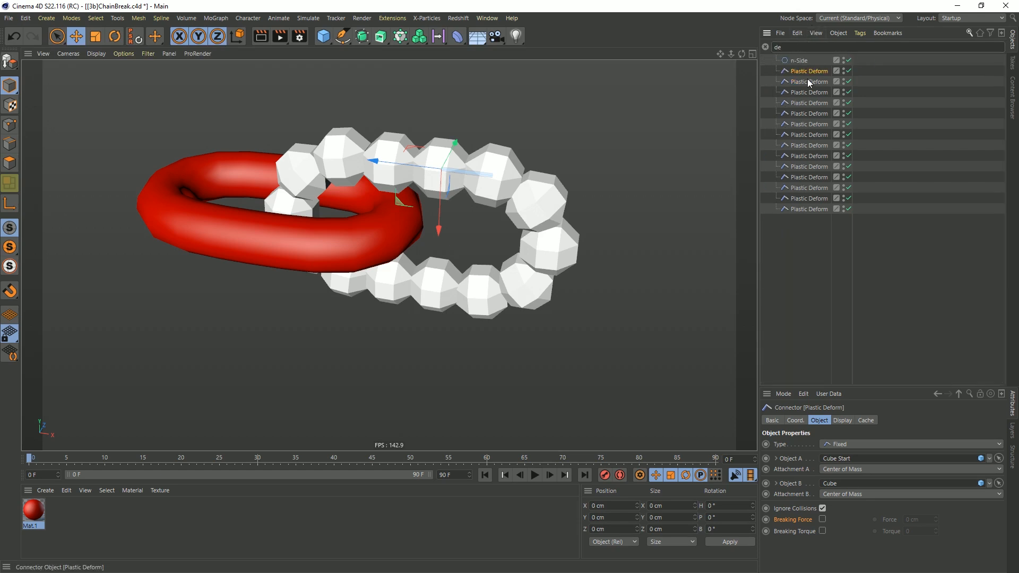
{"action": "left_click_drag", "start_coordinate": [822, 257], "coordinate": [804, 81]}
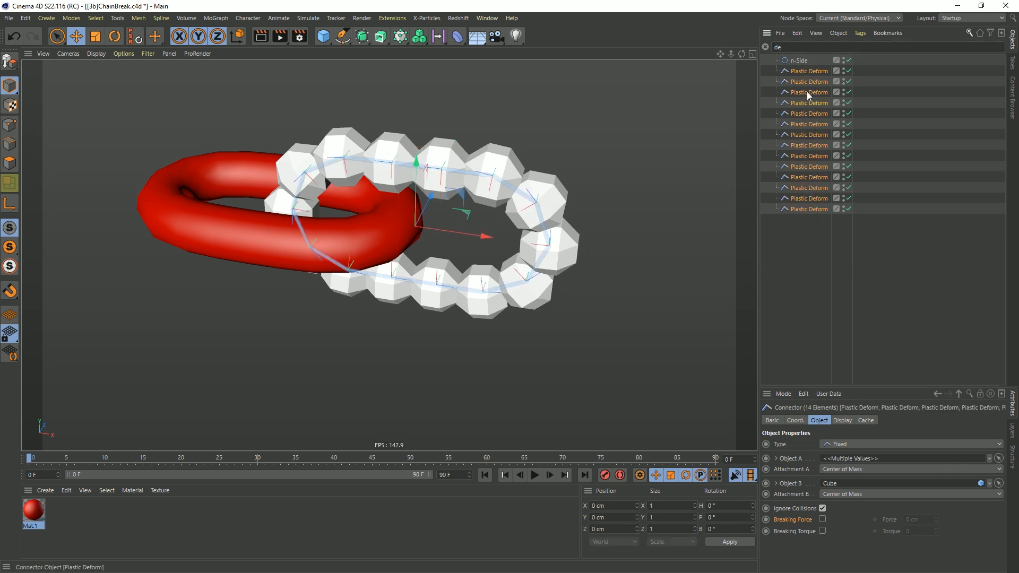
{"action": "left_click", "coordinate": [765, 48]}
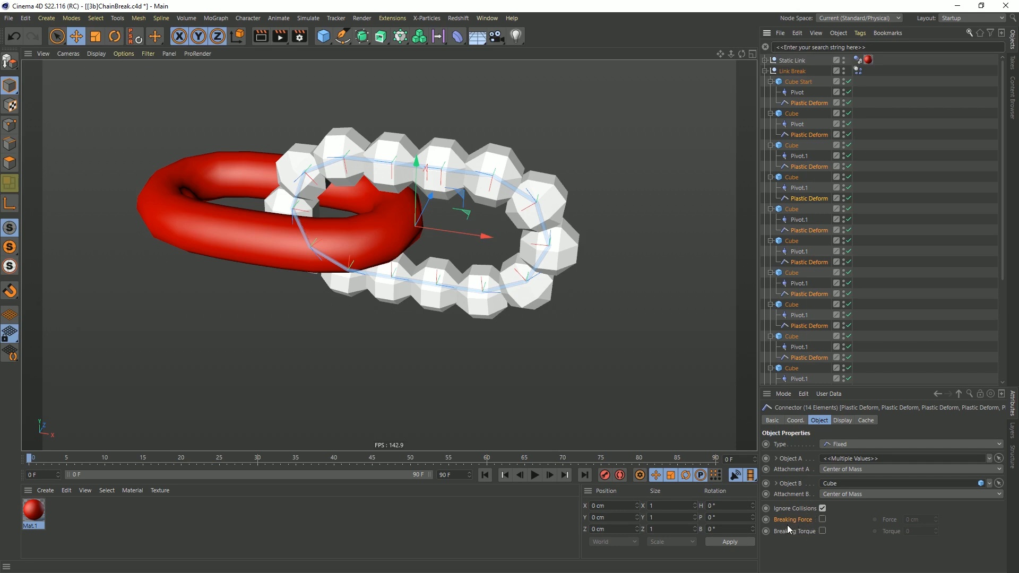
{"action": "left_click", "coordinate": [823, 520]}
{"action": "type", "text": "55555"}
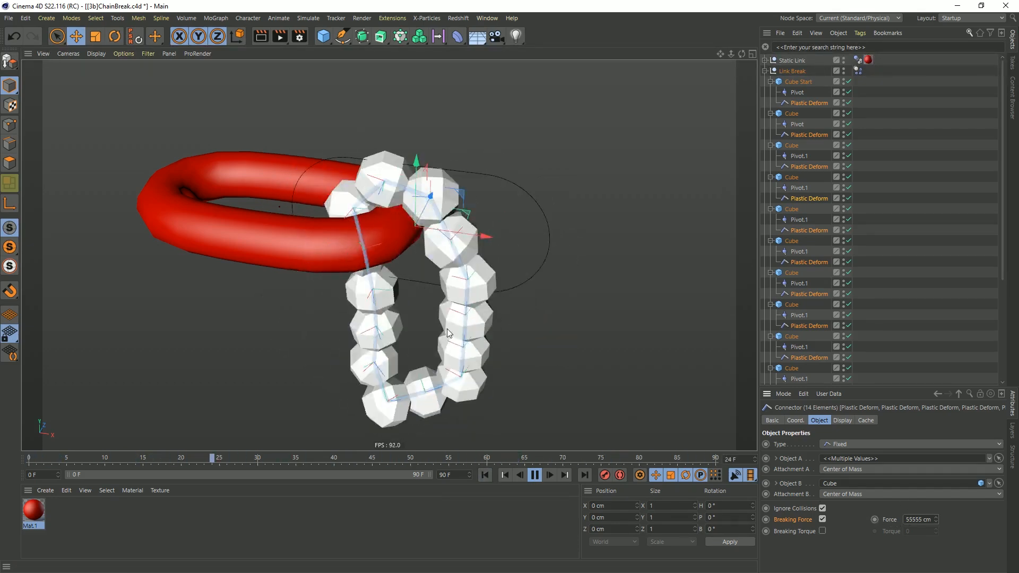
Restart the simulation from frame 0 and advance it frame by frame to frame 12 to examine how the link deforms.
{"action": "left_click", "coordinate": [534, 474]}
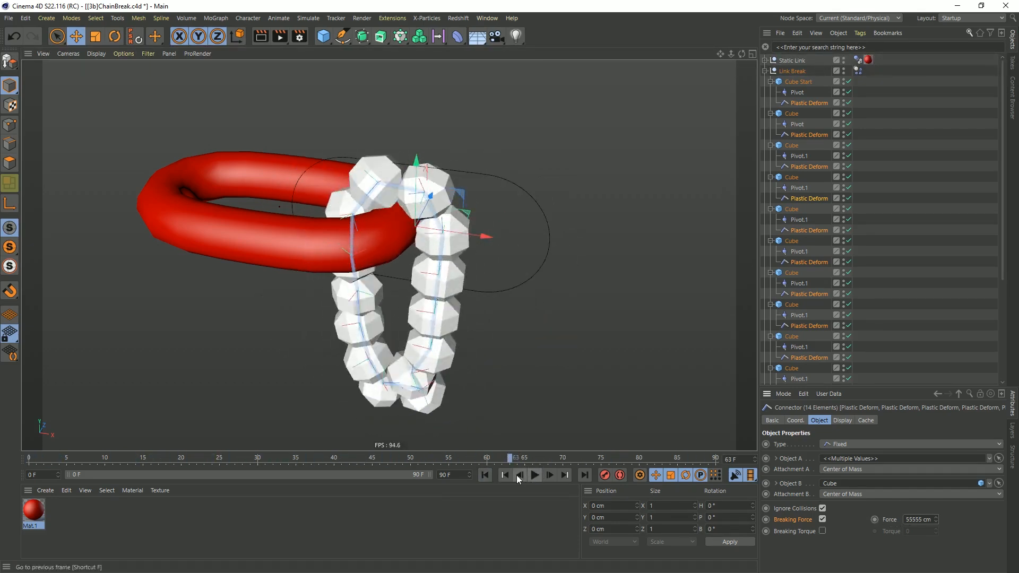
{"action": "left_click", "coordinate": [484, 474]}
{"action": "left_click", "coordinate": [549, 474]}
{"action": "left_click", "coordinate": [549, 474]}
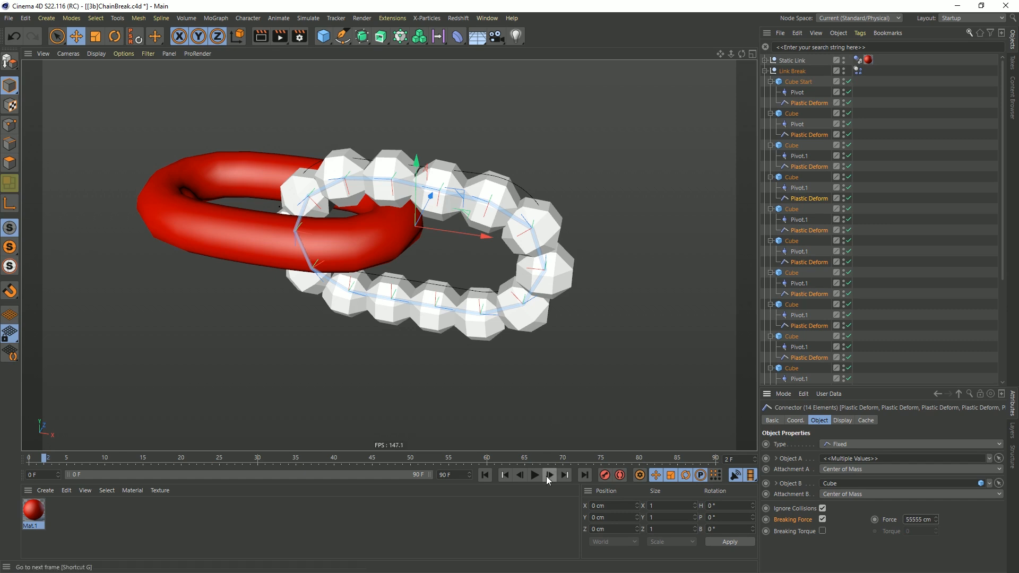
{"action": "left_click", "coordinate": [547, 474]}
{"action": "left_click", "coordinate": [547, 475]}
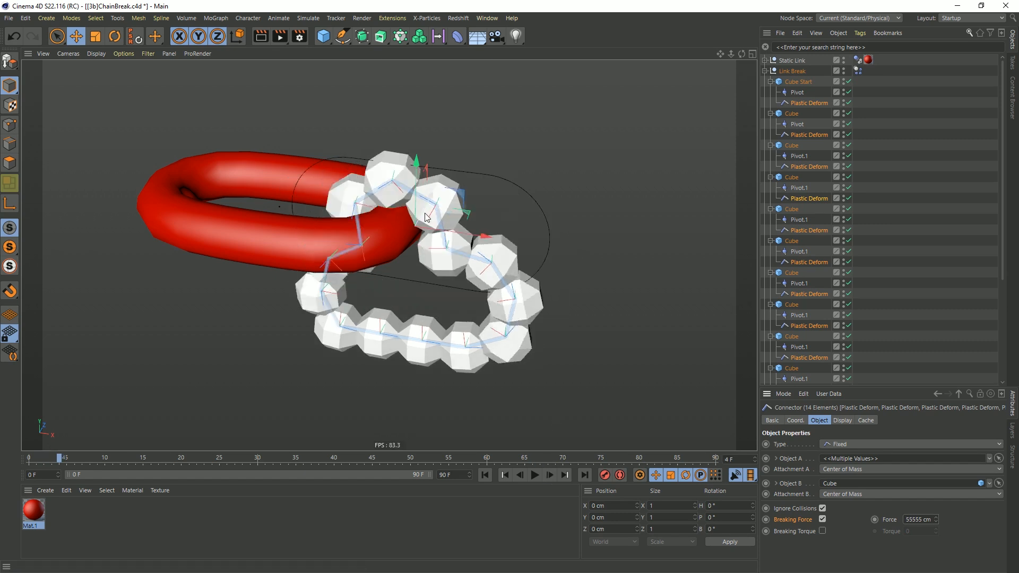
{"action": "left_click", "coordinate": [549, 475]}
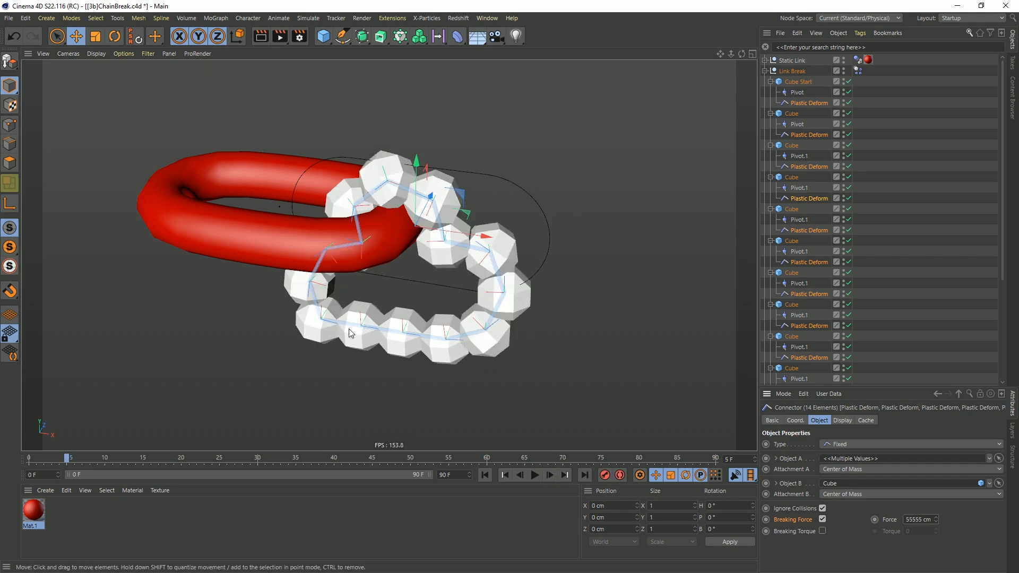
{"action": "left_click", "coordinate": [549, 476]}
{"action": "left_click", "coordinate": [549, 476]}
{"action": "left_click", "coordinate": [549, 476]}
{"action": "left_click", "coordinate": [549, 476]}
{"action": "left_click", "coordinate": [549, 476]}
{"action": "left_click", "coordinate": [549, 475]}
{"action": "left_click", "coordinate": [549, 476]}
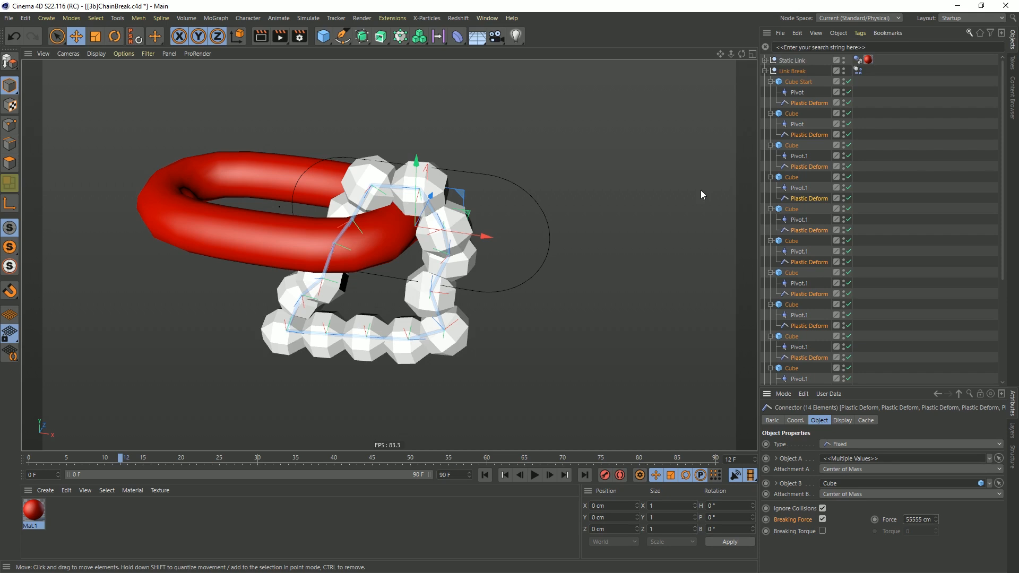
Set the Breaking Force of the Plastic Deform connectors to 555555, play the simulation and return to frame 0.
{"action": "left_click", "coordinate": [485, 475]}
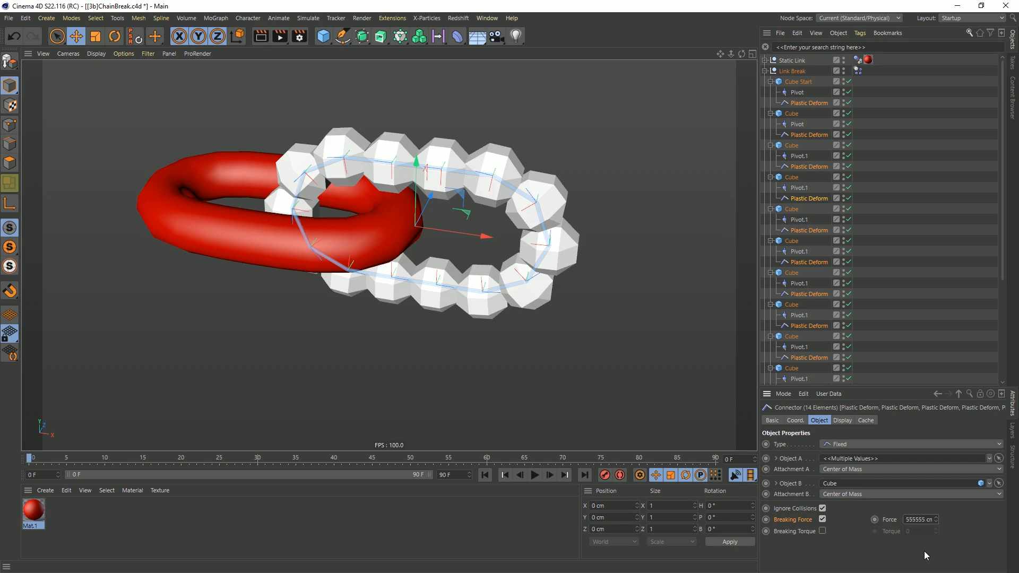
{"action": "left_click", "coordinate": [534, 476]}
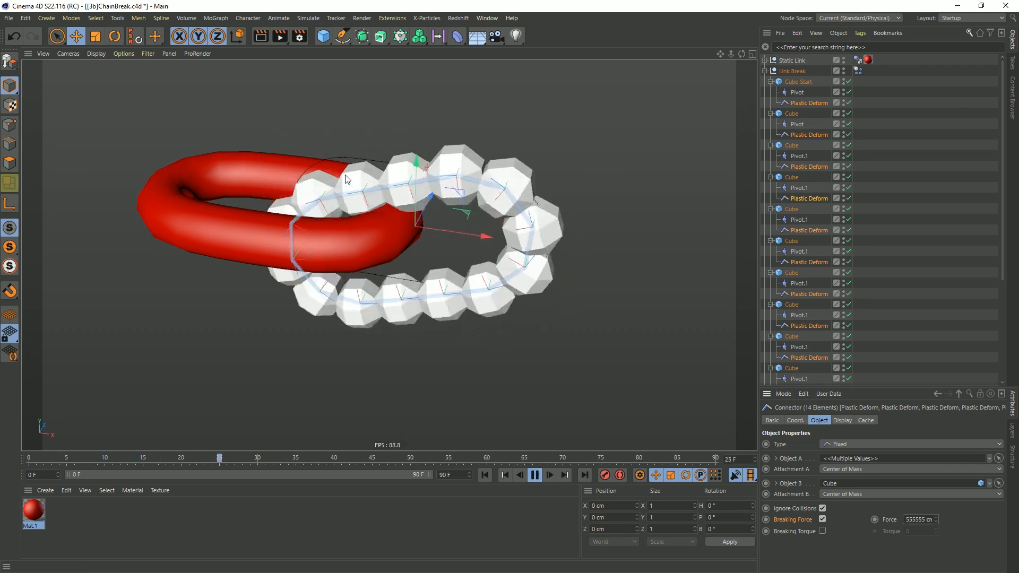
{"action": "left_click", "coordinate": [534, 475]}
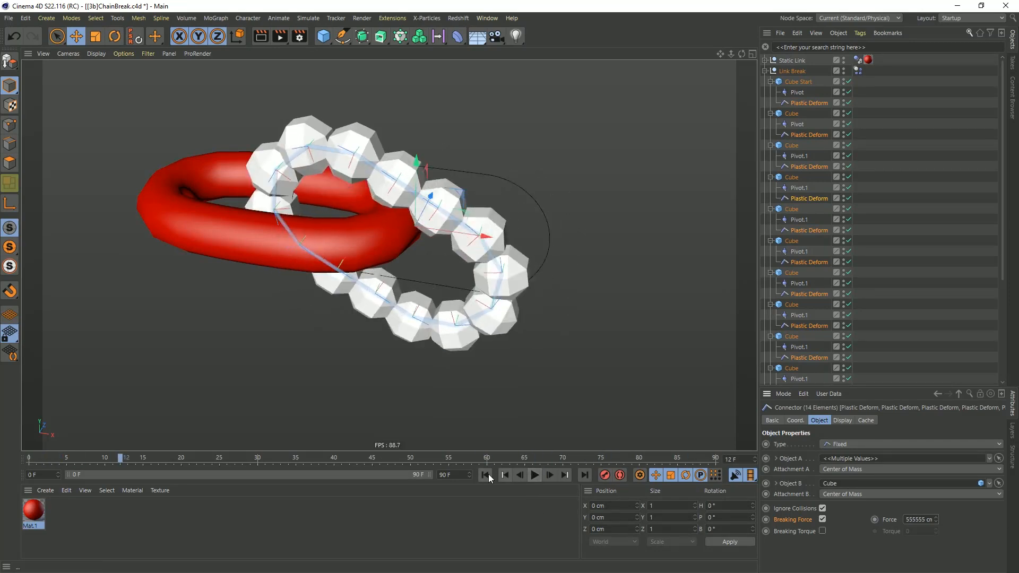
{"action": "left_click", "coordinate": [482, 476]}
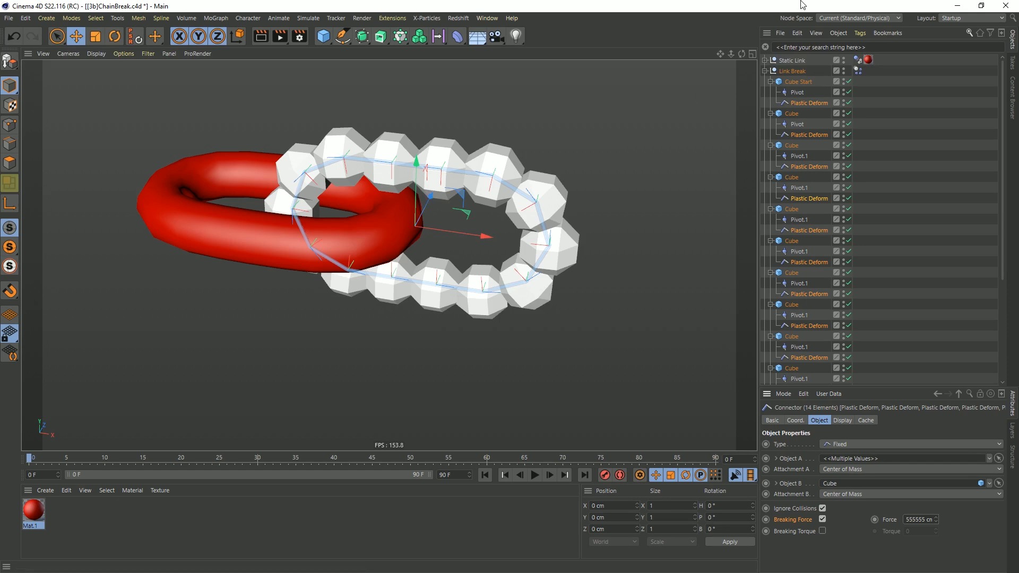
Duplicate the Static Link below Link Break and move the copy along X to about 13.17 cm, through the cube link's free end.
{"action": "left_click", "coordinate": [765, 71]}
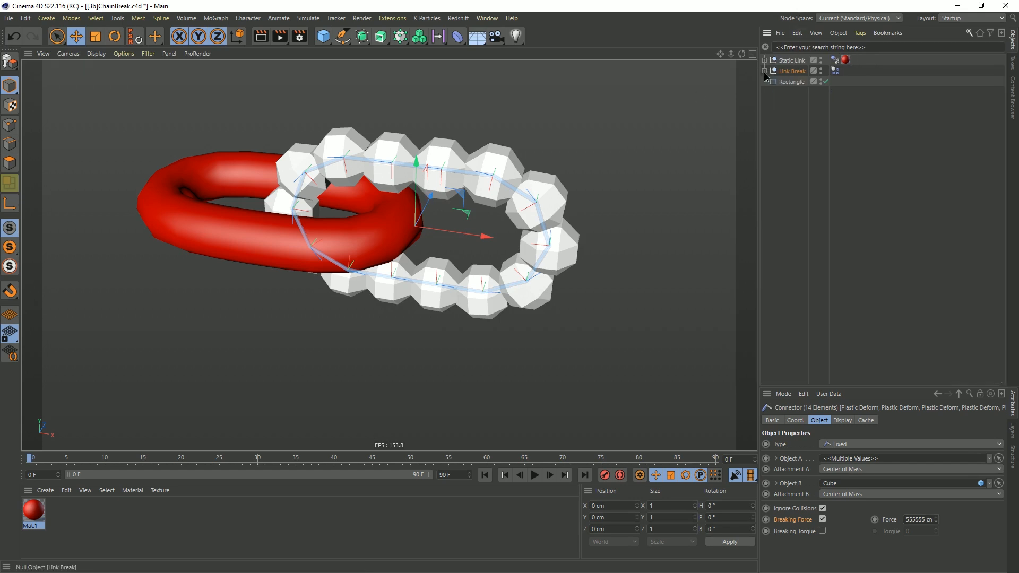
{"action": "left_click", "coordinate": [790, 60]}
{"action": "left_click_drag", "start_coordinate": [791, 58], "coordinate": [796, 80], "text": "ctrl"}
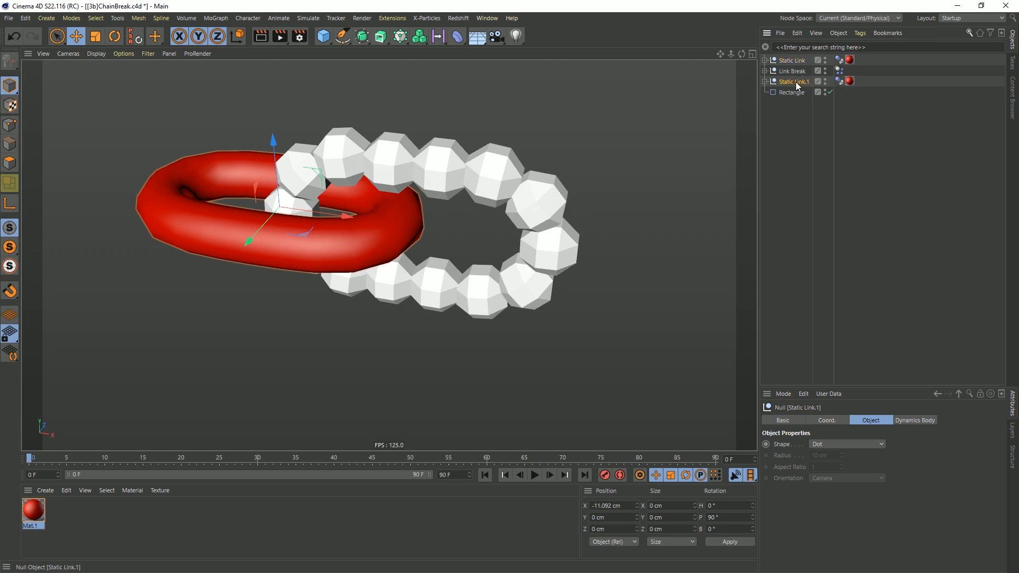
{"action": "left_click_drag", "start_coordinate": [342, 215], "coordinate": [666, 293]}
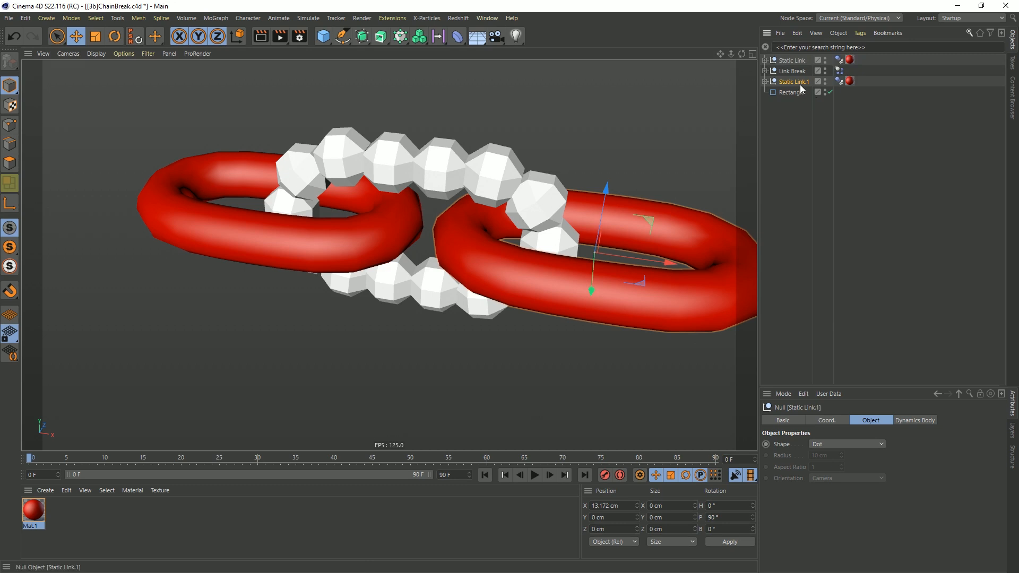
Keyframe the copied static link's X position of 13.172 cm at frame 0.
{"action": "left_click", "coordinate": [826, 420]}
{"action": "right_click_drag", "start_coordinate": [652, 287], "coordinate": [432, 250], "text": "alt"}
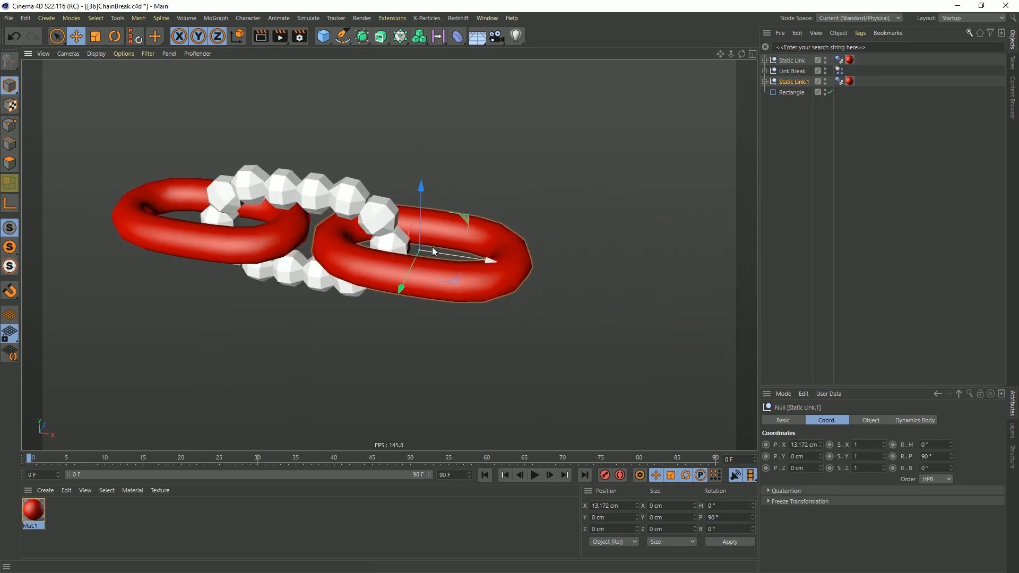
{"action": "left_click_drag", "start_coordinate": [418, 243], "coordinate": [416, 233], "text": "alt"}
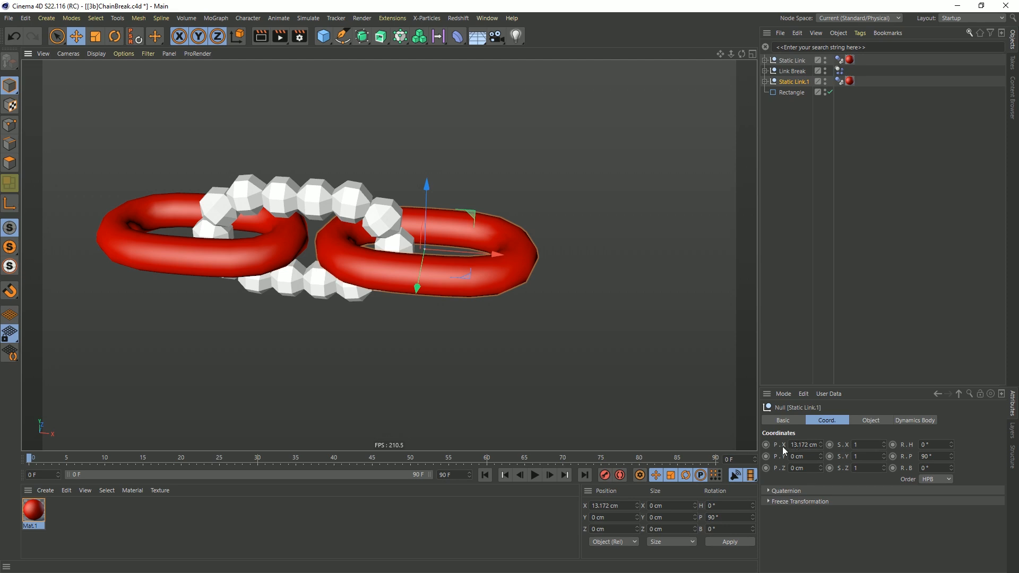
{"action": "left_click", "coordinate": [765, 444], "text": "ctrl"}
At frame 45, move the copied static link along X to about 39.88 cm, keyframe its X position and deselect it.
{"action": "left_click", "coordinate": [533, 476]}
{"action": "left_click", "coordinate": [534, 475]}
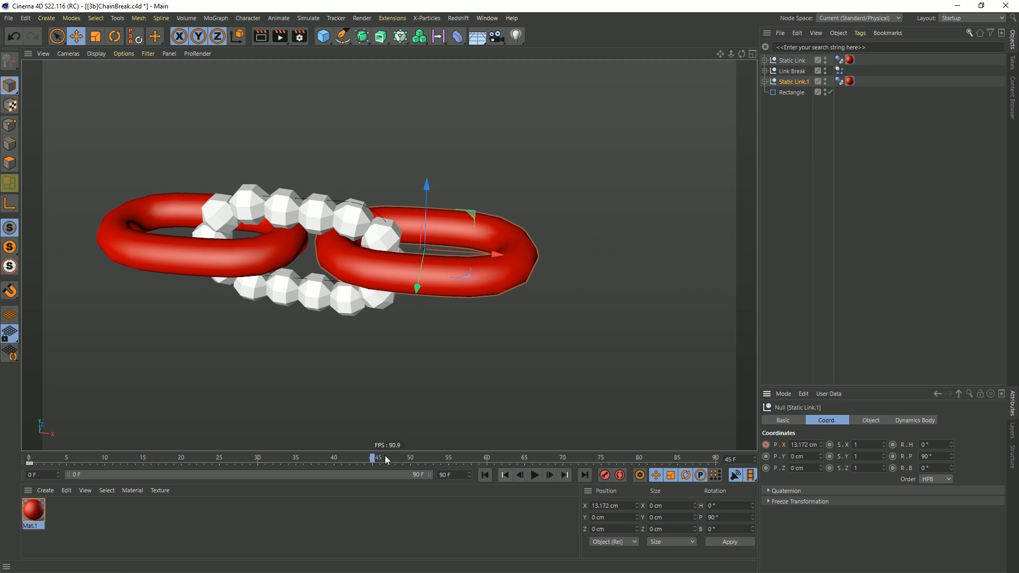
{"action": "left_click", "coordinate": [493, 261]}
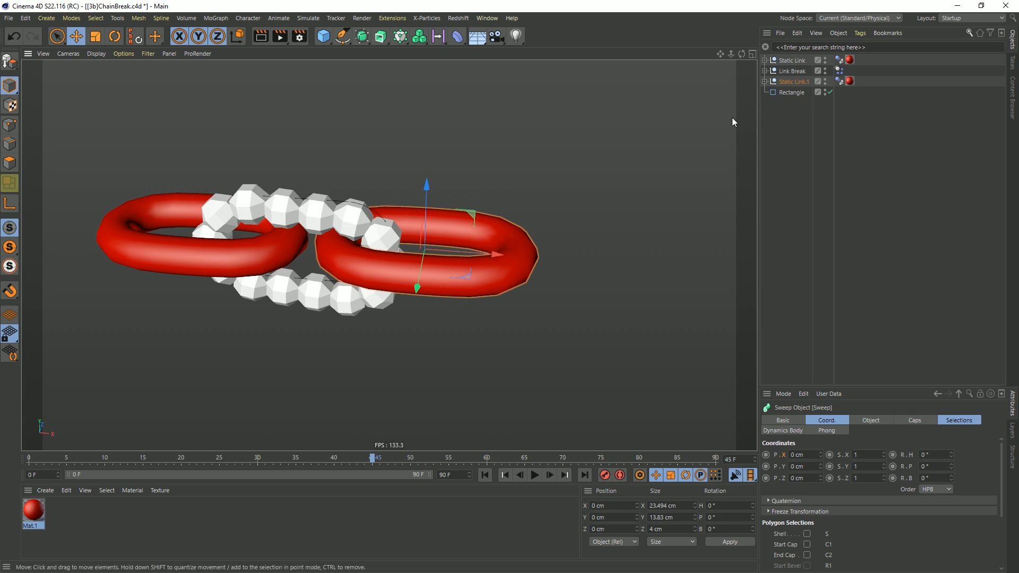
{"action": "left_click", "coordinate": [785, 81]}
{"action": "left_click_drag", "start_coordinate": [488, 252], "coordinate": [752, 269]}
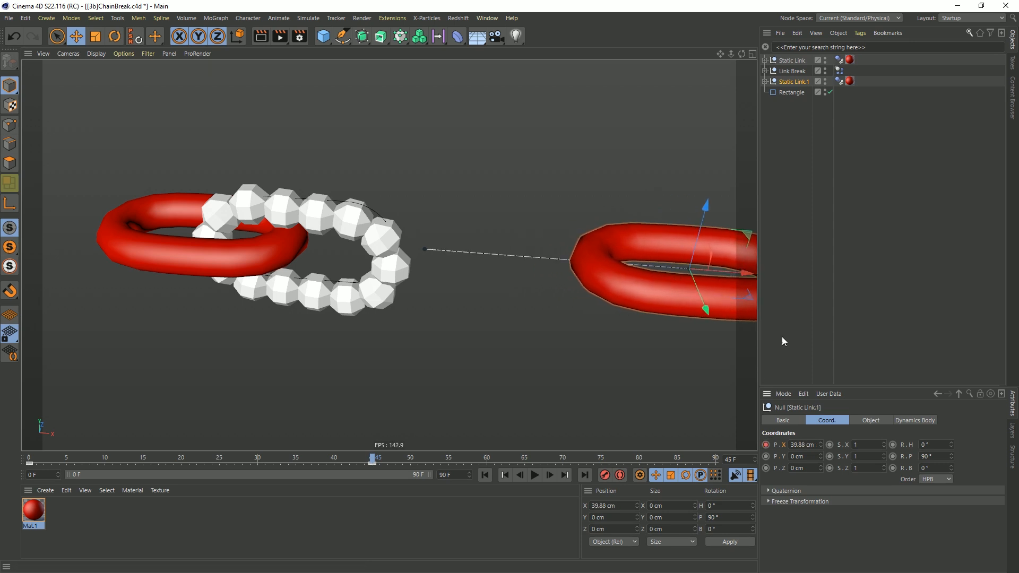
{"action": "left_click", "coordinate": [783, 256]}
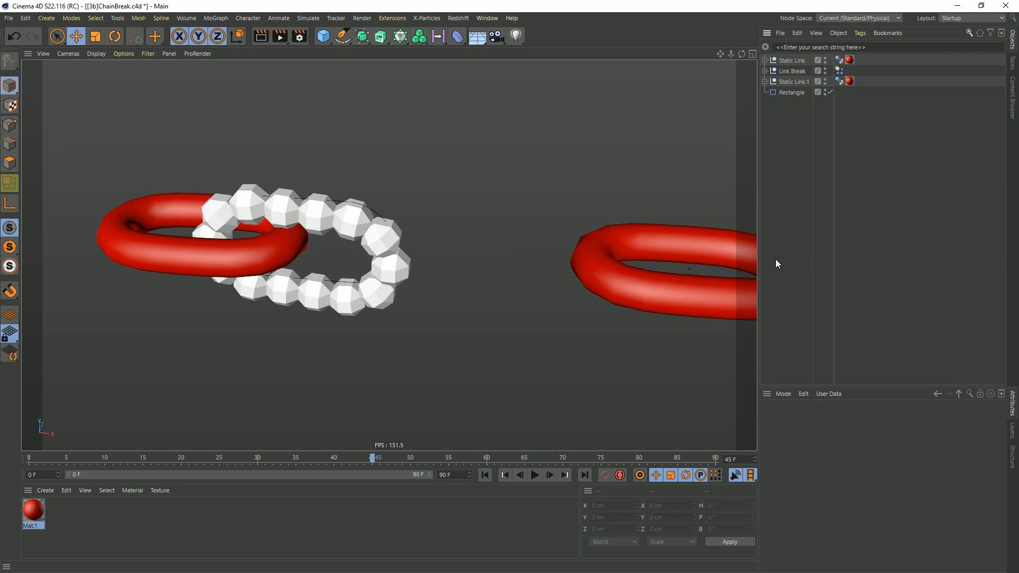
Play the pulling animation from the start, pause at frame 25 and advance to frame 27 to examine the stretched link.
{"action": "left_click", "coordinate": [484, 474]}
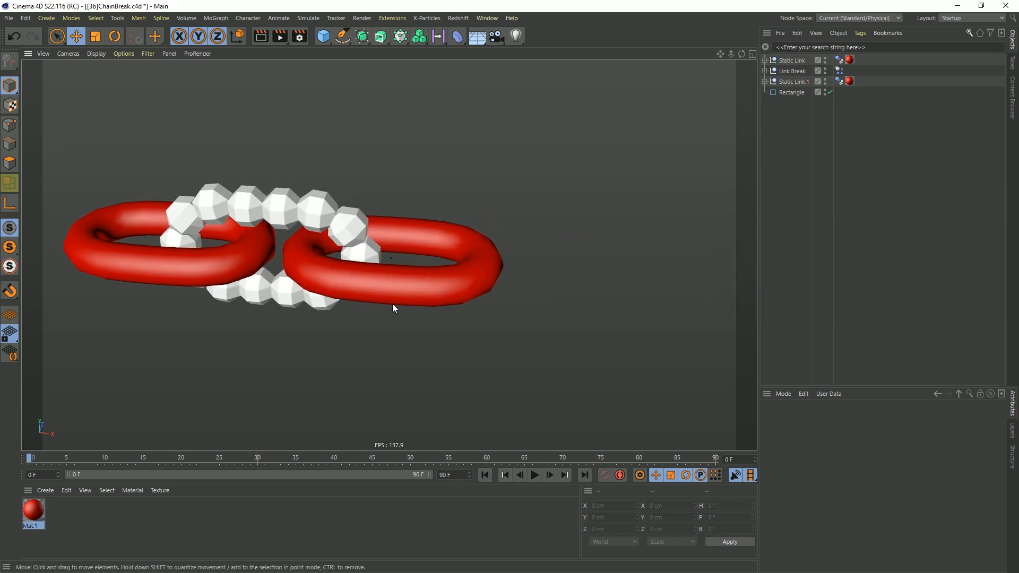
{"action": "left_click", "coordinate": [535, 475]}
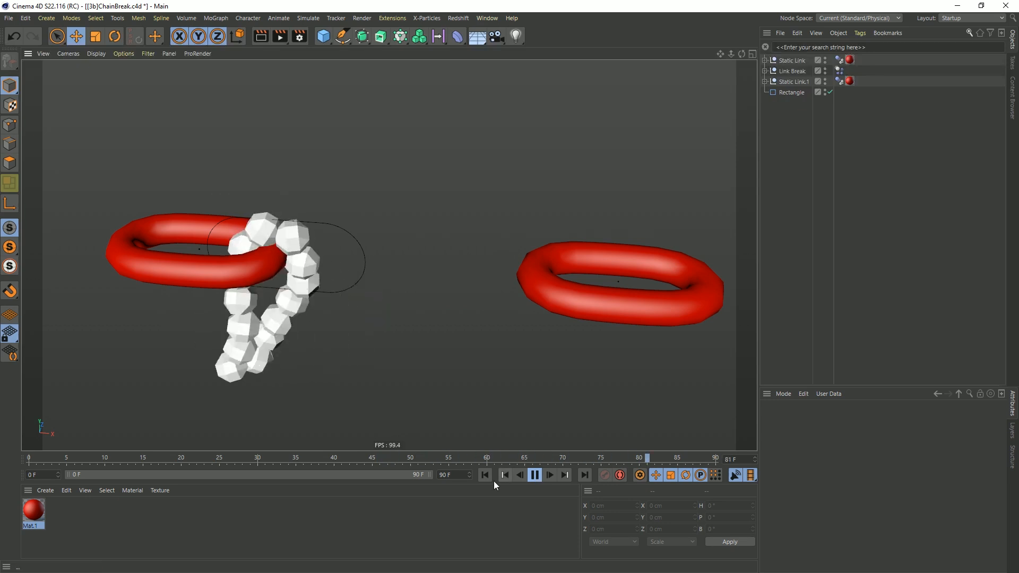
{"action": "left_click", "coordinate": [535, 475]}
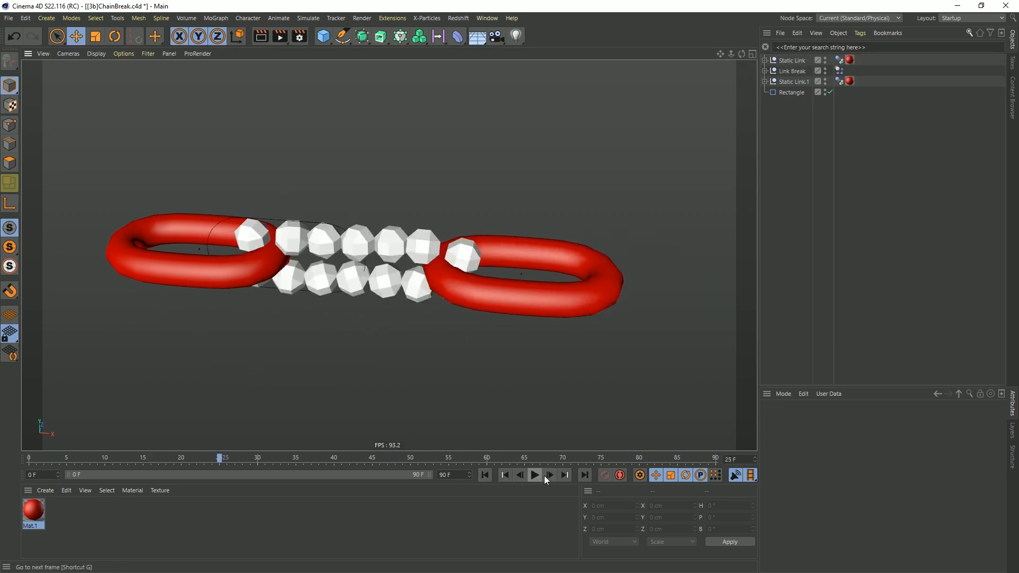
{"action": "left_click", "coordinate": [550, 476]}
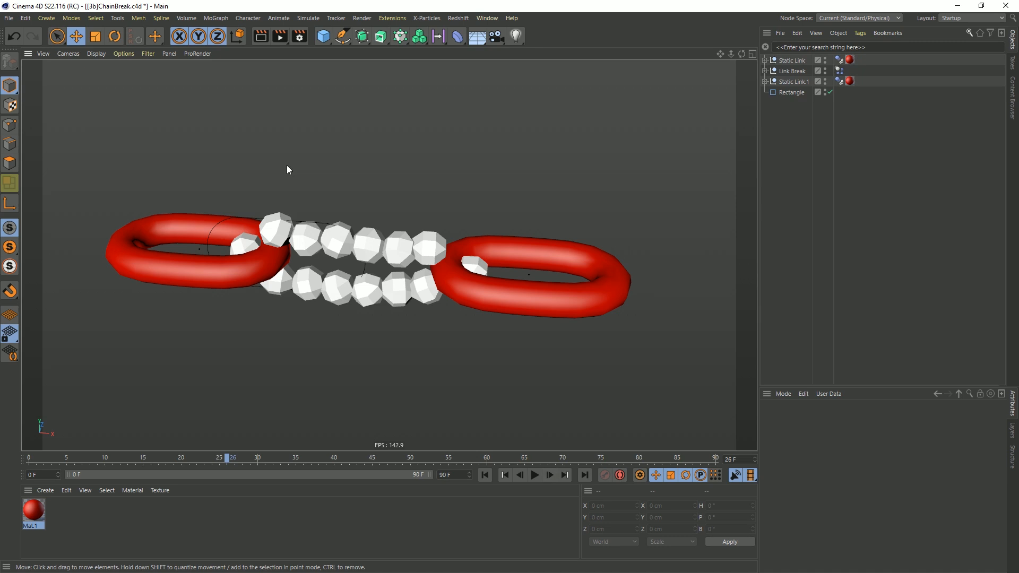
{"action": "left_click", "coordinate": [550, 476]}
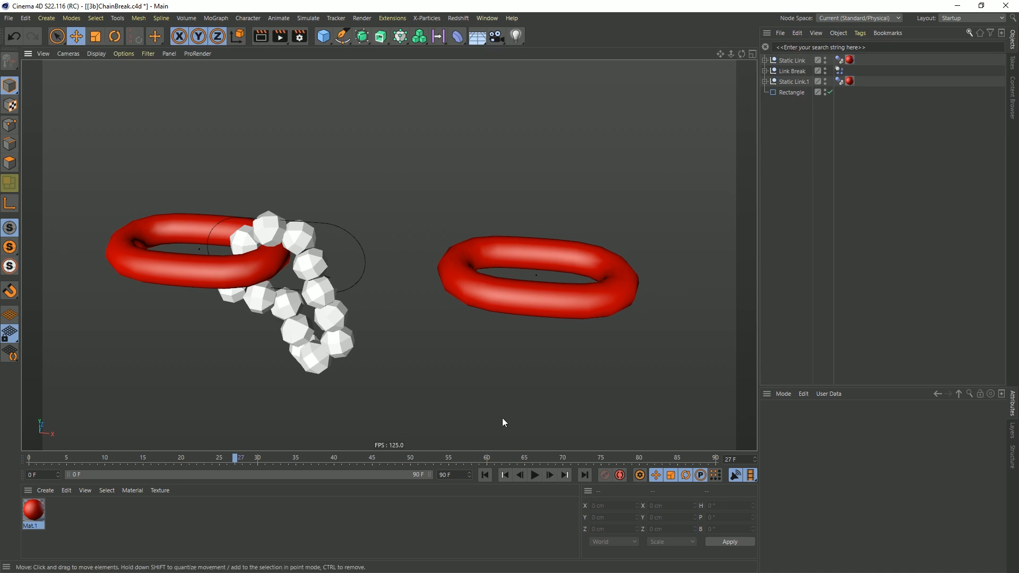
Resume the pulling animation from frame 27, stop it and return to the first frame.
{"action": "left_click", "coordinate": [535, 475]}
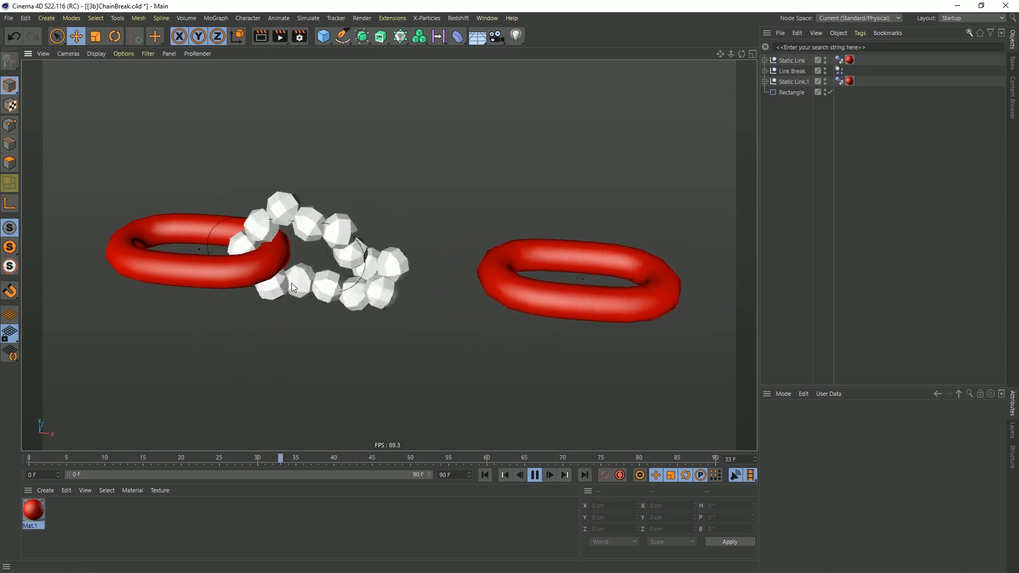
{"action": "left_click", "coordinate": [535, 476]}
{"action": "left_click", "coordinate": [485, 475]}
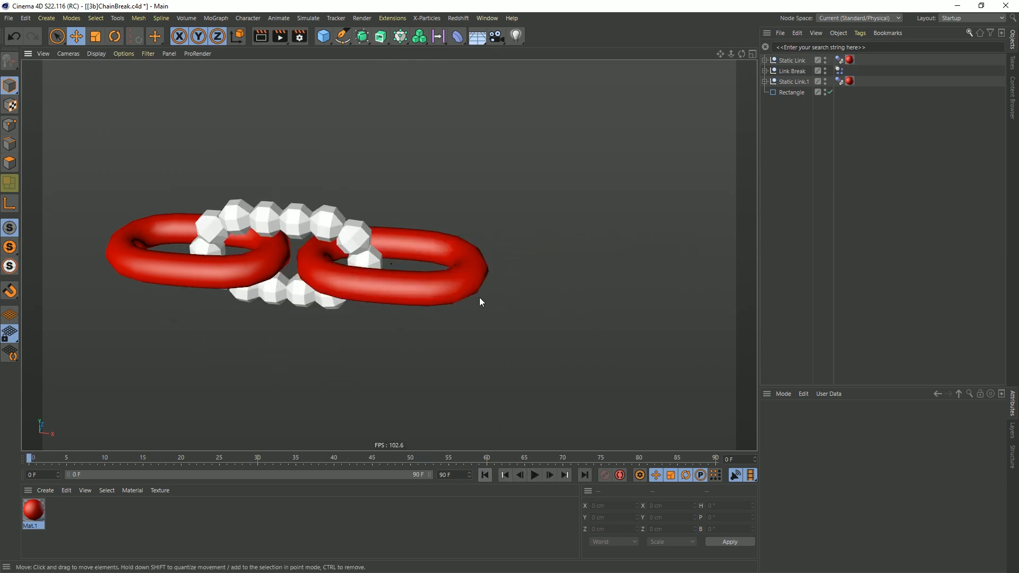
Save the scene as a new version named [3c]ChainBreak.c4d.
{"action": "key", "text": "ctrl+shift+s"}
{"action": "left_click", "coordinate": [82, 244]}
{"action": "key", "text": "BackSpace"}
{"action": "type", "text": "c"}
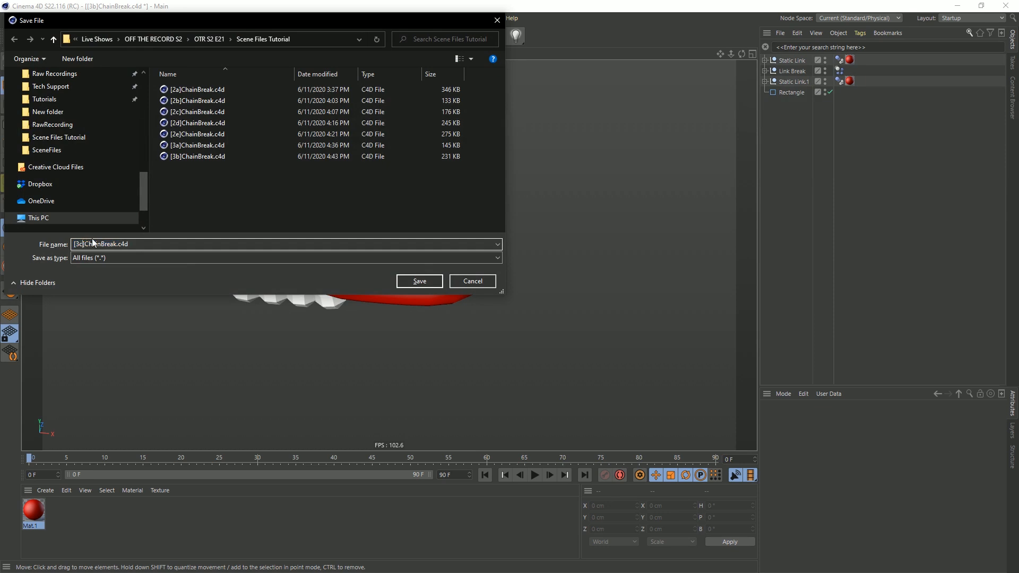
{"action": "key", "text": "Return"}
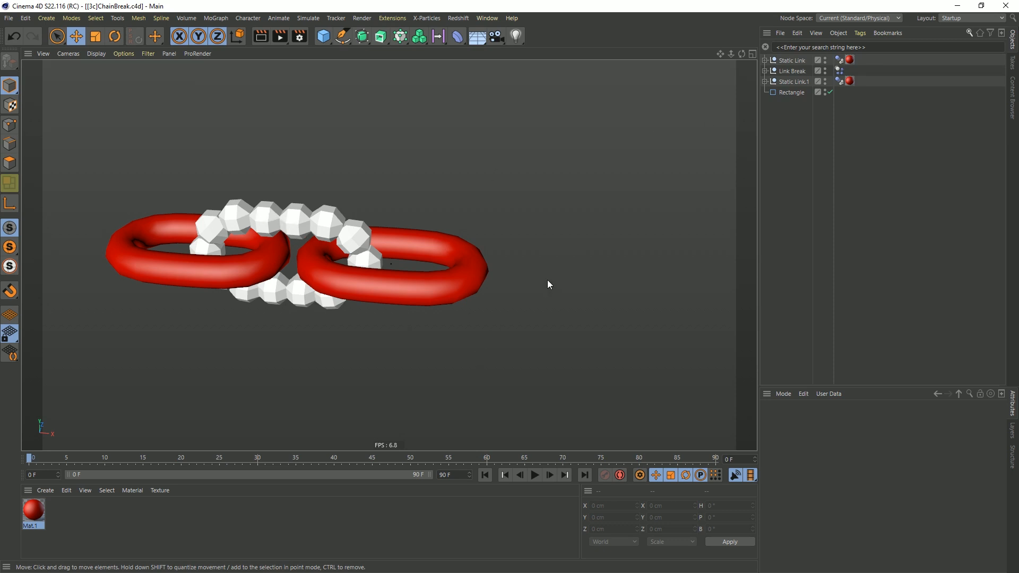
Disable the Pivot connector under Cube End in Link Break and rename it Pivot Dead.
{"action": "left_click", "coordinate": [296, 220]}
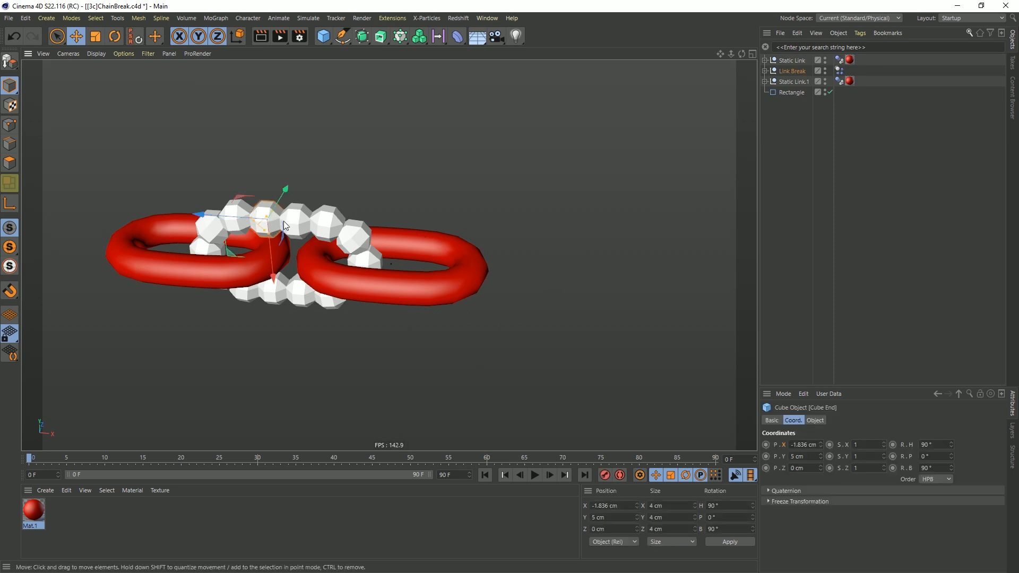
{"action": "left_click", "coordinate": [765, 70]}
{"action": "scroll", "coordinate": [806, 247], "scroll_direction": "down", "scroll_amount": 3}
{"action": "scroll", "coordinate": [806, 247], "scroll_direction": "down", "scroll_amount": 1}
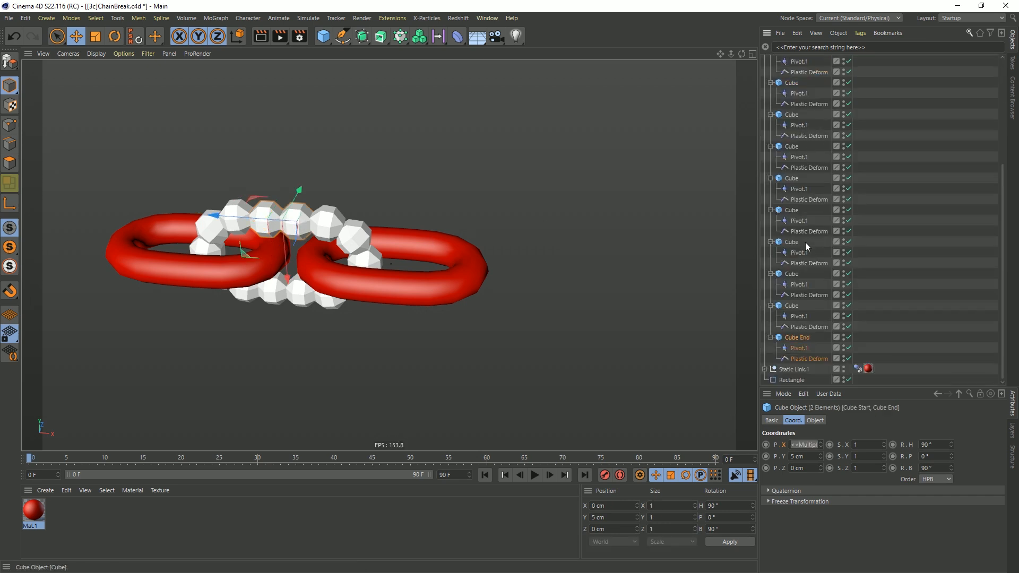
{"action": "left_click", "coordinate": [799, 338]}
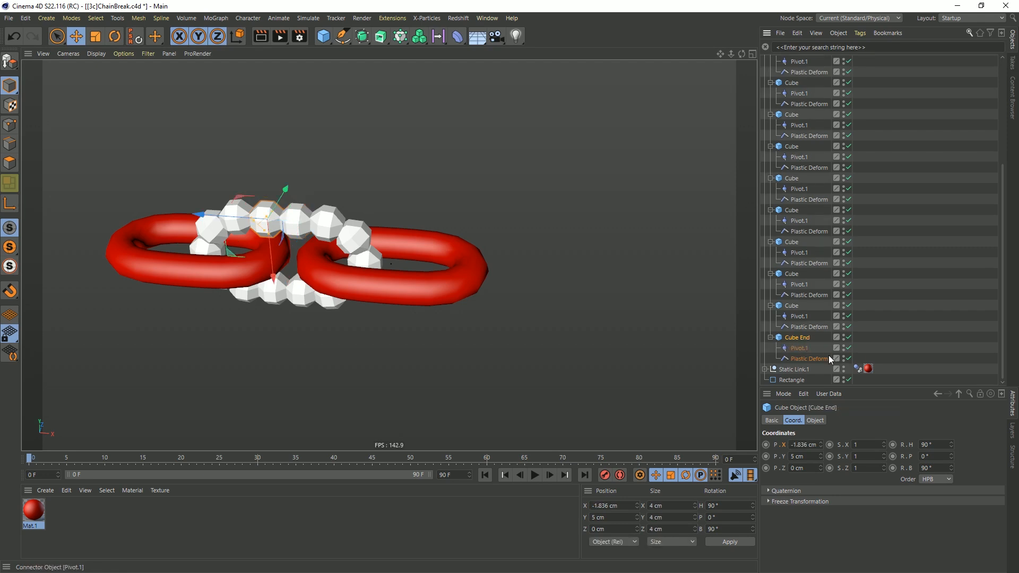
{"action": "left_click", "coordinate": [800, 348]}
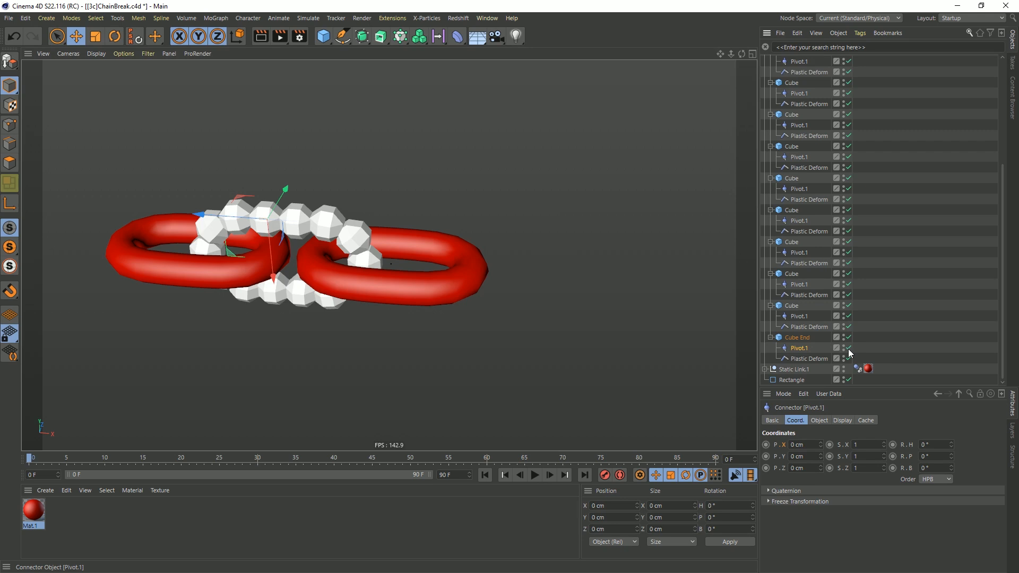
{"action": "double_click", "coordinate": [801, 348]}
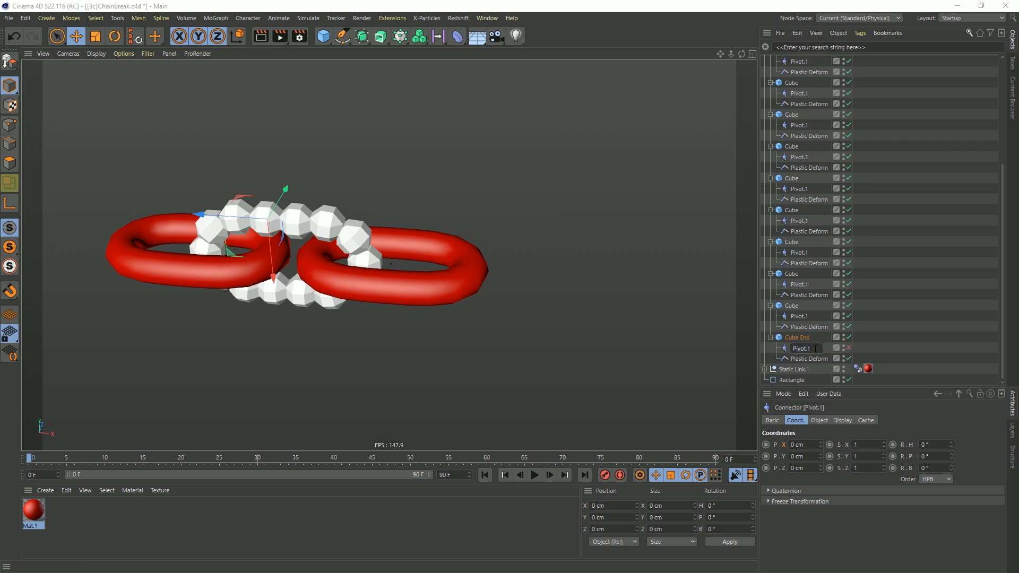
{"action": "type", "text": "Pivot Dead"}
{"action": "key", "text": "Return"}
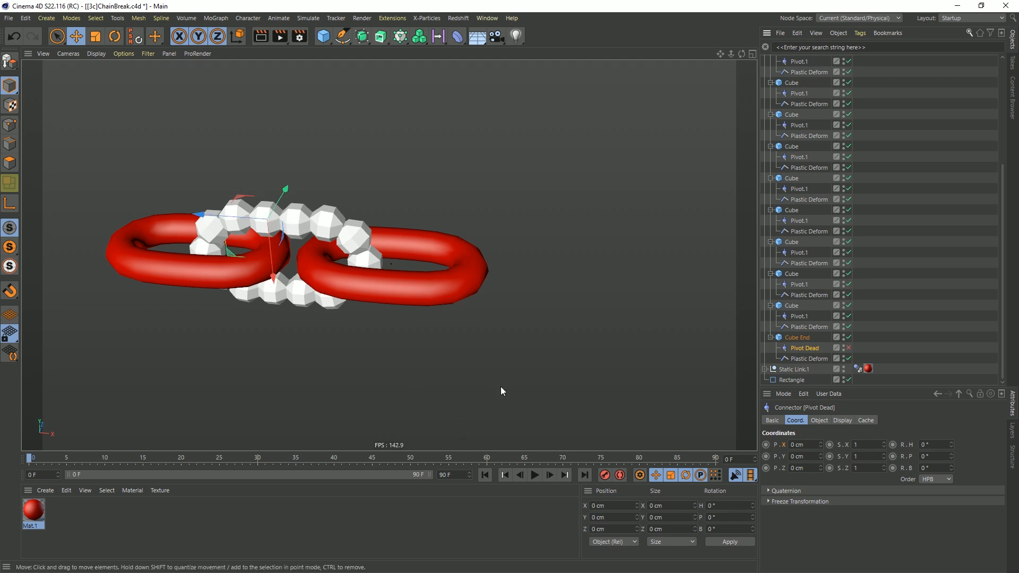
Play the pulling animation, stop it at frame 84 and advance one frame to examine the link.
{"action": "left_click", "coordinate": [534, 475]}
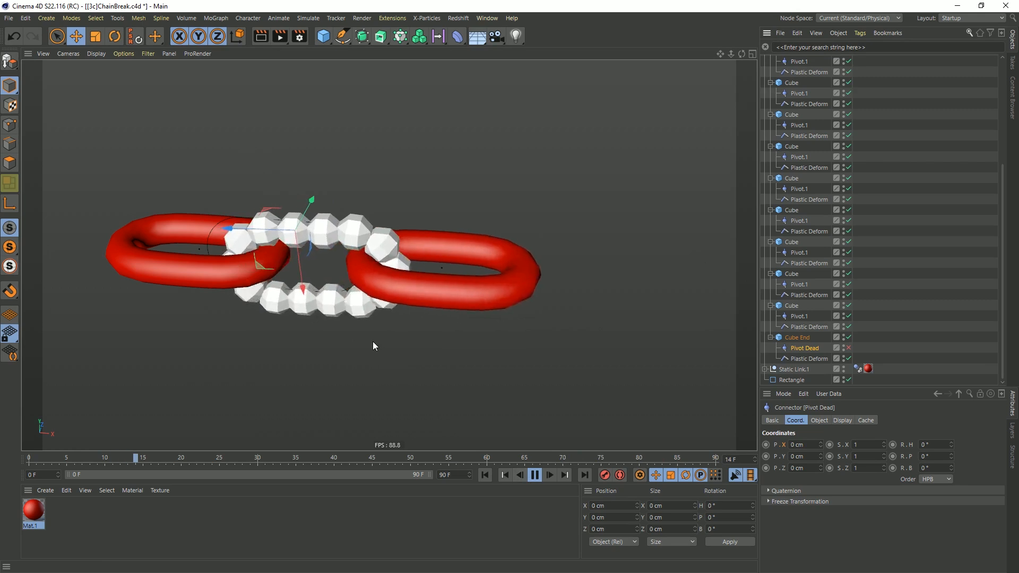
{"action": "left_click", "coordinate": [535, 475]}
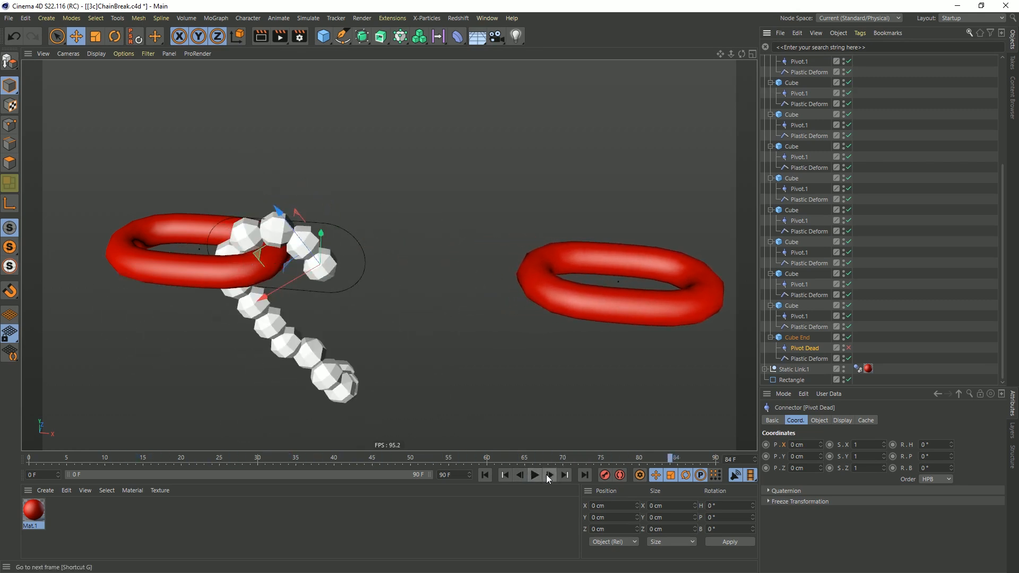
{"action": "left_click", "coordinate": [545, 474]}
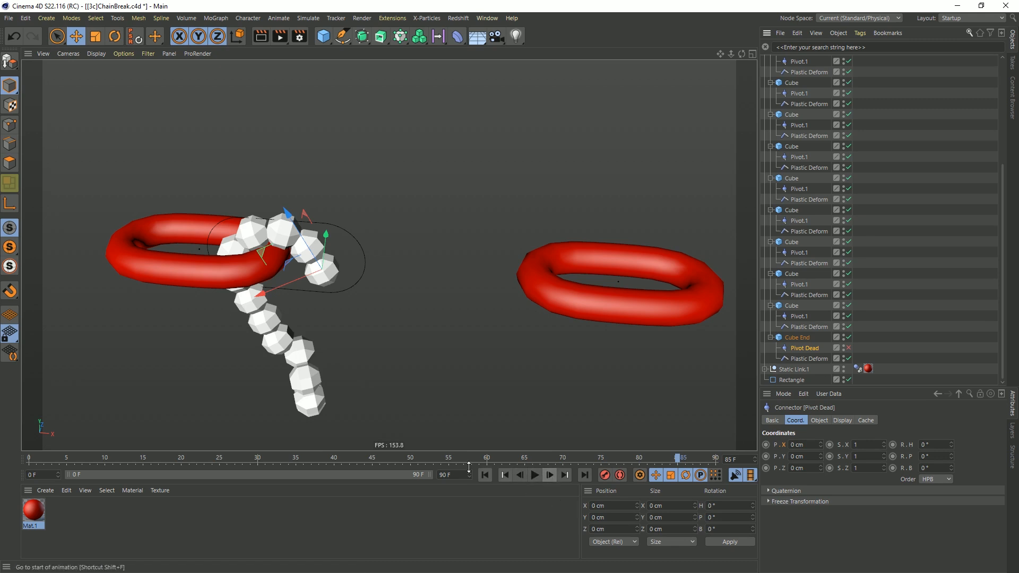
Set the project end to frame 999 and extend the preview range to 999 F.
{"action": "left_click", "coordinate": [448, 474]}
{"action": "type", "text": "999"}
{"action": "key", "text": "Return"}
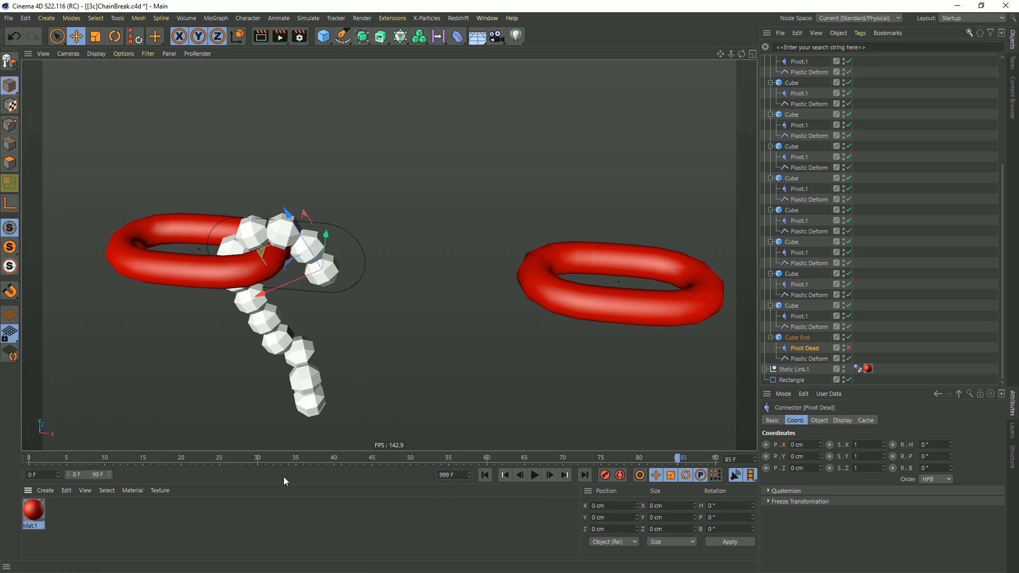
{"action": "left_click_drag", "start_coordinate": [108, 475], "coordinate": [431, 474]}
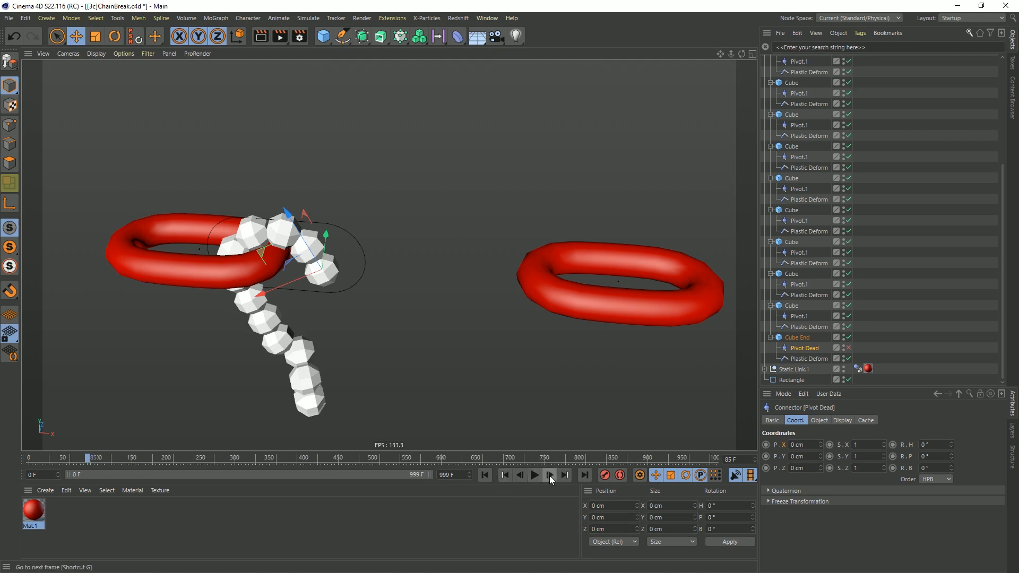
Advance frame by frame from 85 to 94, examining the hanging link from the end and the side.
{"action": "left_click", "coordinate": [549, 475]}
{"action": "left_click", "coordinate": [550, 475]}
{"action": "left_click", "coordinate": [550, 475]}
{"action": "left_click_drag", "start_coordinate": [355, 381], "coordinate": [235, 345], "text": "alt"}
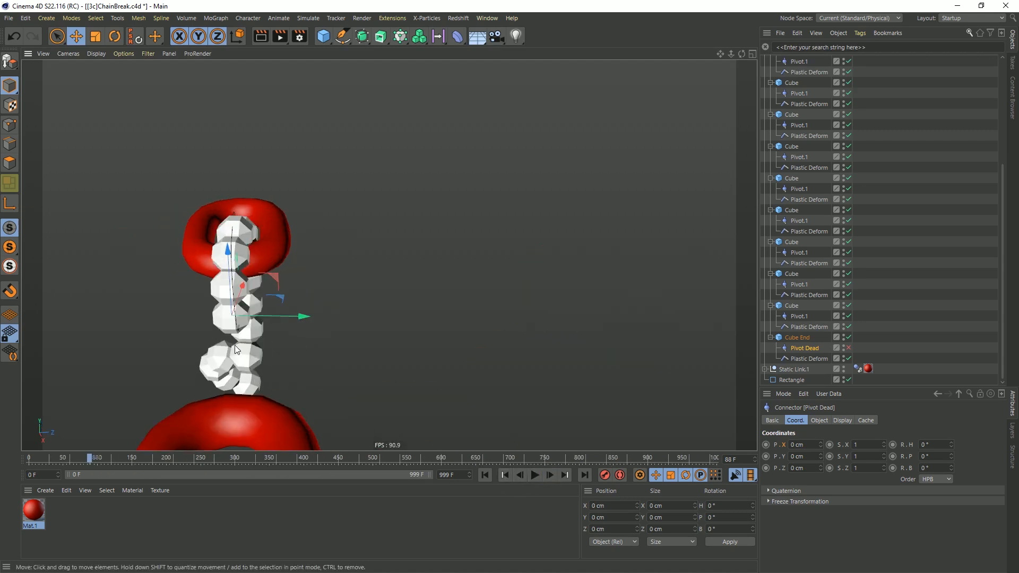
{"action": "left_click", "coordinate": [545, 473]}
{"action": "left_click", "coordinate": [545, 473]}
{"action": "left_click", "coordinate": [546, 473]}
{"action": "left_click", "coordinate": [545, 474]}
{"action": "left_click", "coordinate": [545, 473]}
{"action": "left_click", "coordinate": [545, 473]}
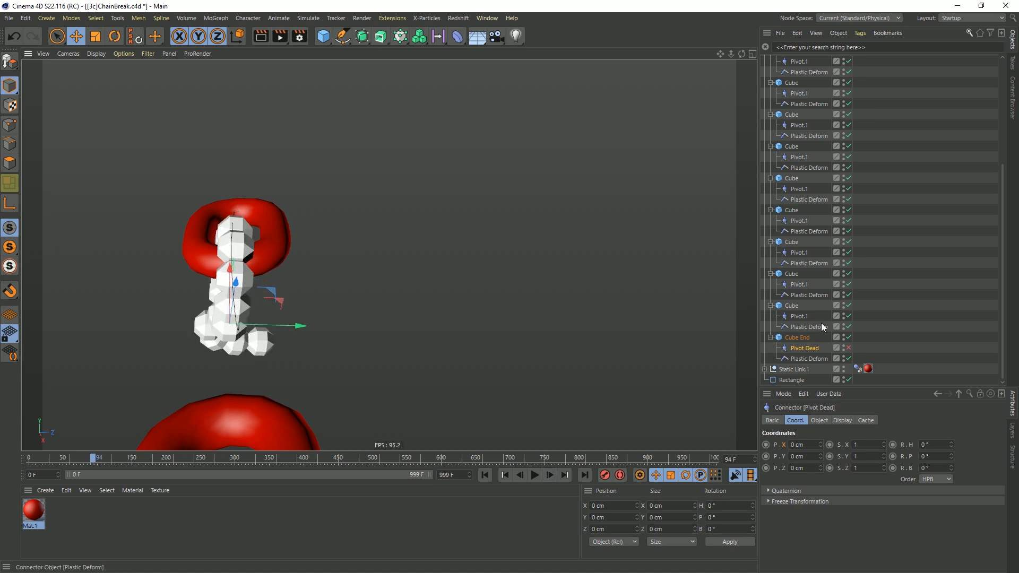
{"action": "left_click", "coordinate": [800, 316]}
{"action": "left_click_drag", "start_coordinate": [457, 344], "coordinate": [351, 325], "text": "alt"}
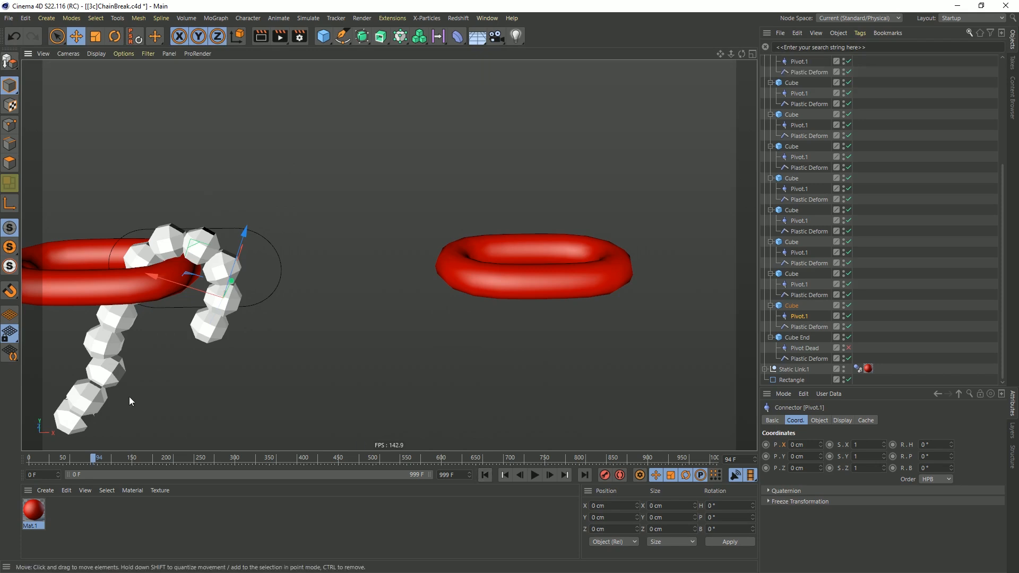
Play the simulation from the start, stop it at frame 185 and return to frame 0.
{"action": "left_click", "coordinate": [484, 475]}
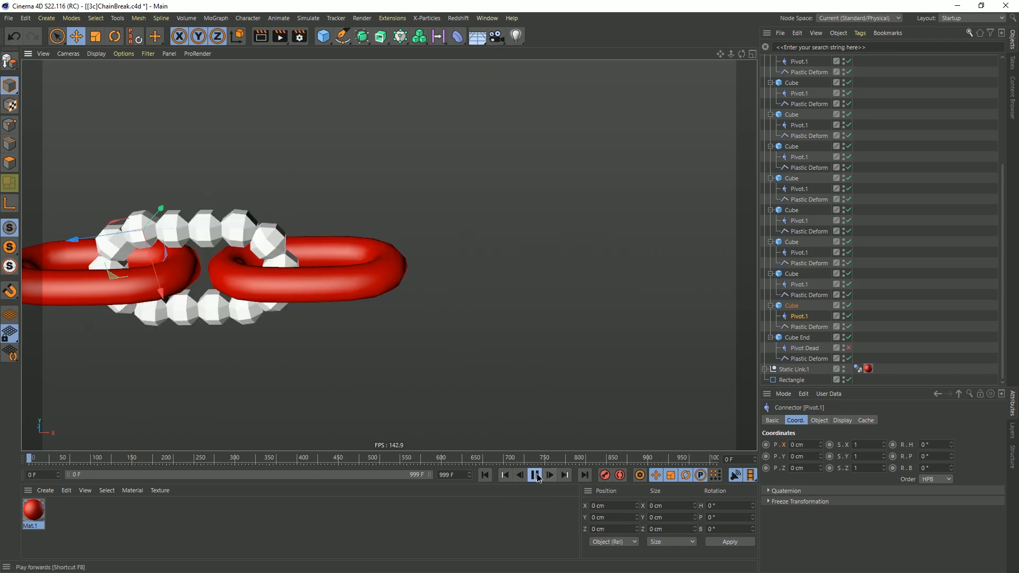
{"action": "left_click", "coordinate": [534, 475]}
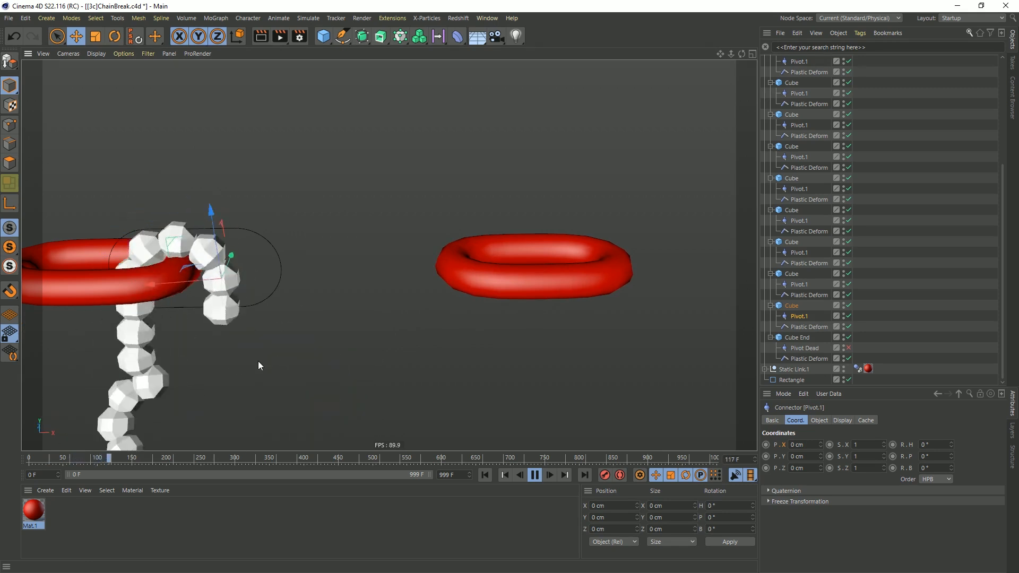
{"action": "left_click", "coordinate": [535, 475]}
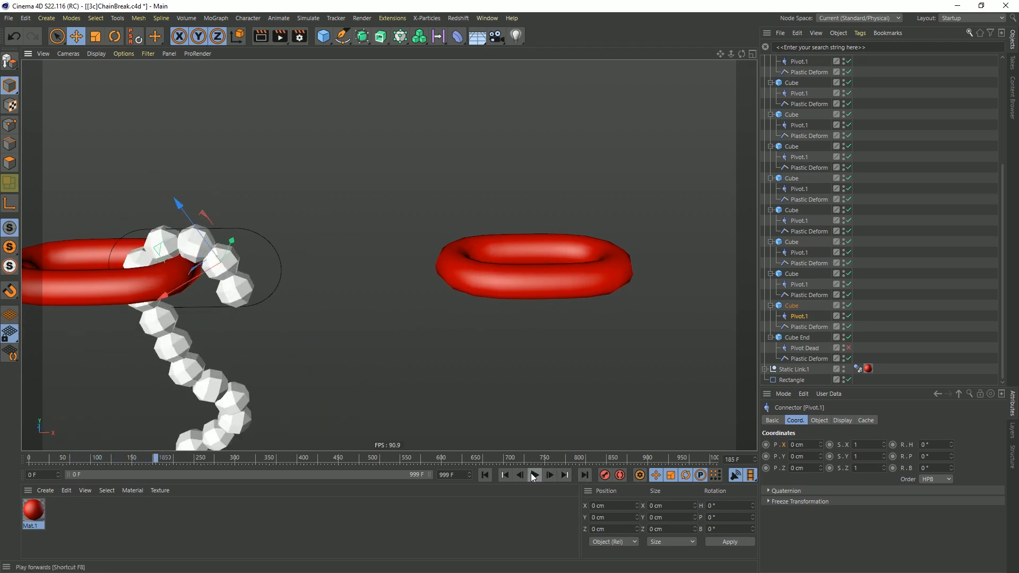
{"action": "left_click", "coordinate": [485, 476]}
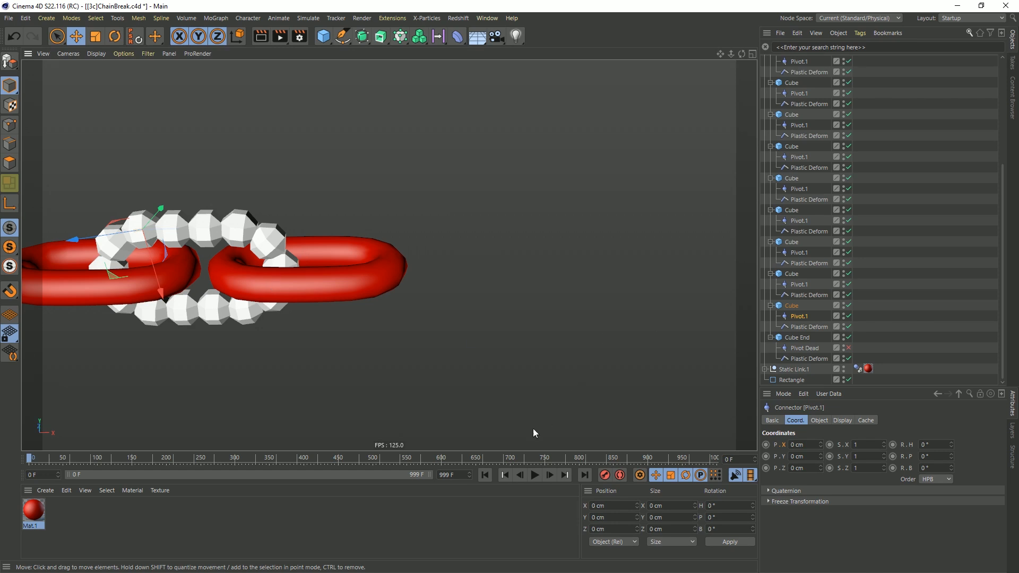
Add an XPresso tag to the Plastic Deform connector under Cube End.
{"action": "left_click", "coordinate": [809, 360]}
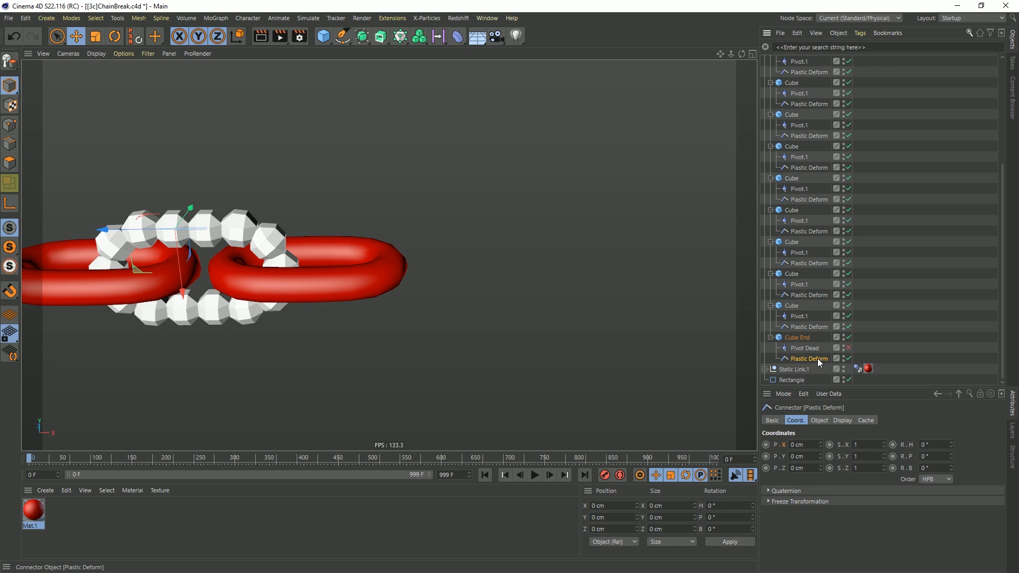
{"action": "right_click", "coordinate": [820, 362]}
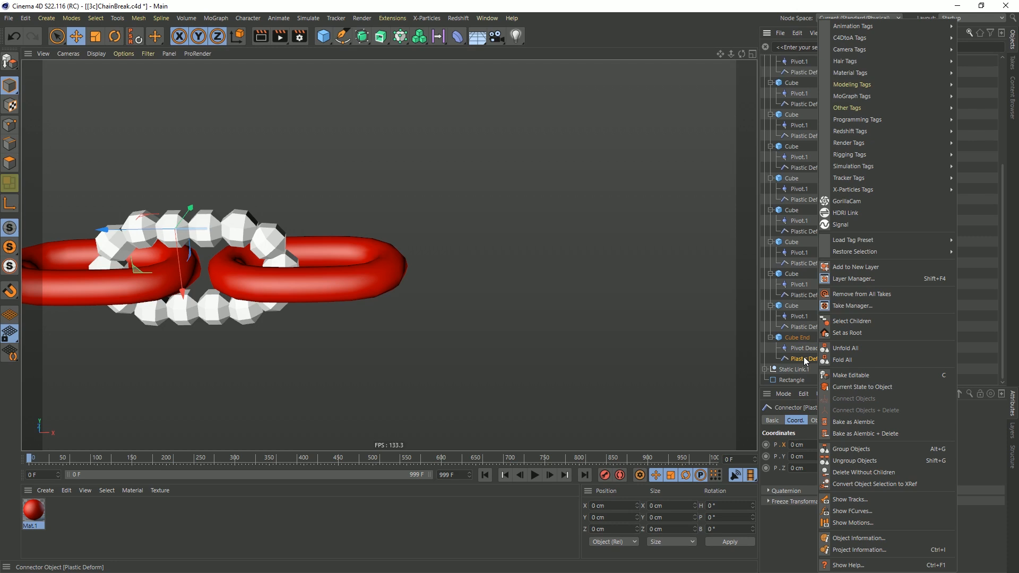
{"action": "left_click", "coordinate": [796, 366]}
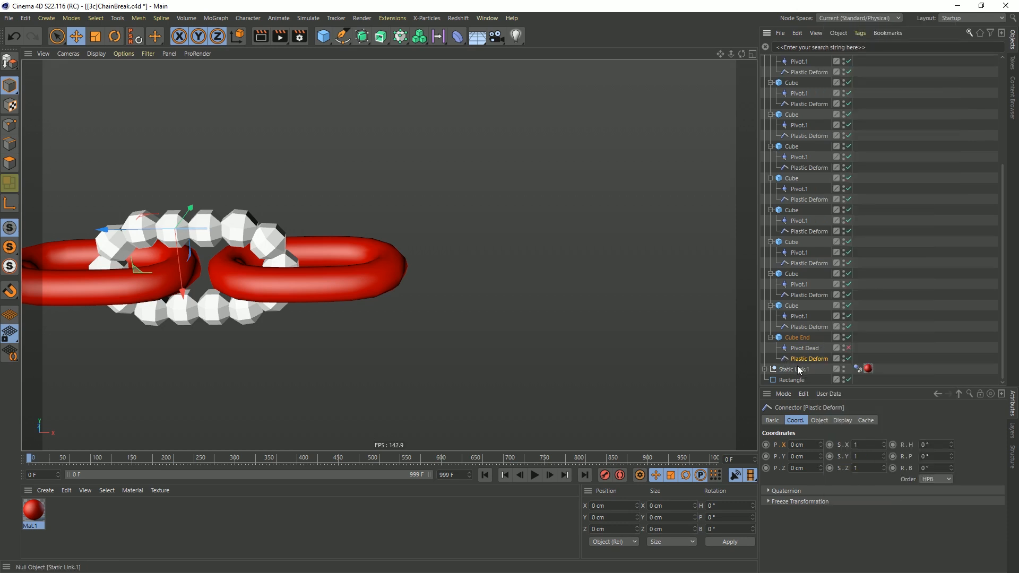
{"action": "right_click", "coordinate": [808, 358]}
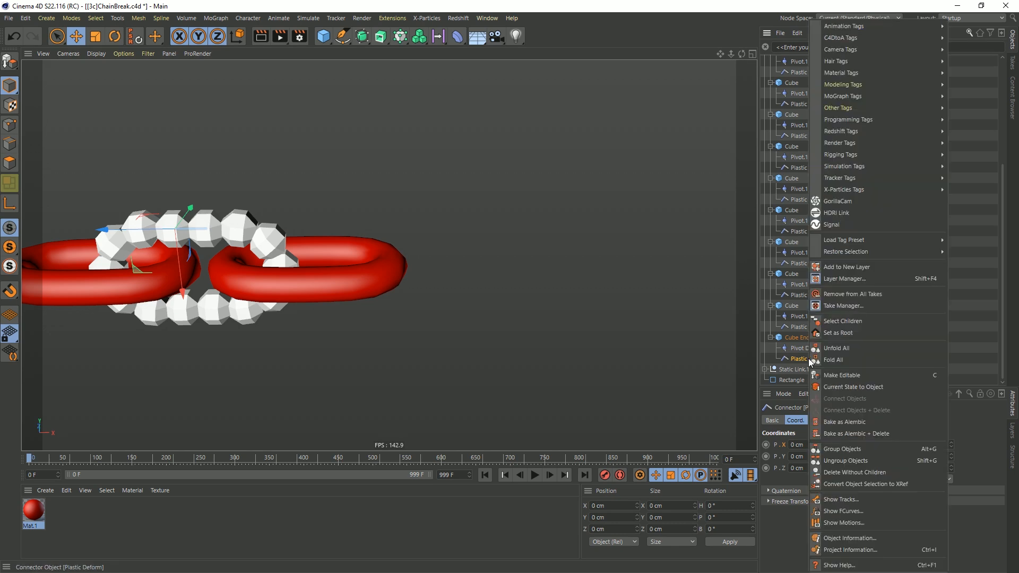
{"action": "mouse_move", "coordinate": [853, 117]}
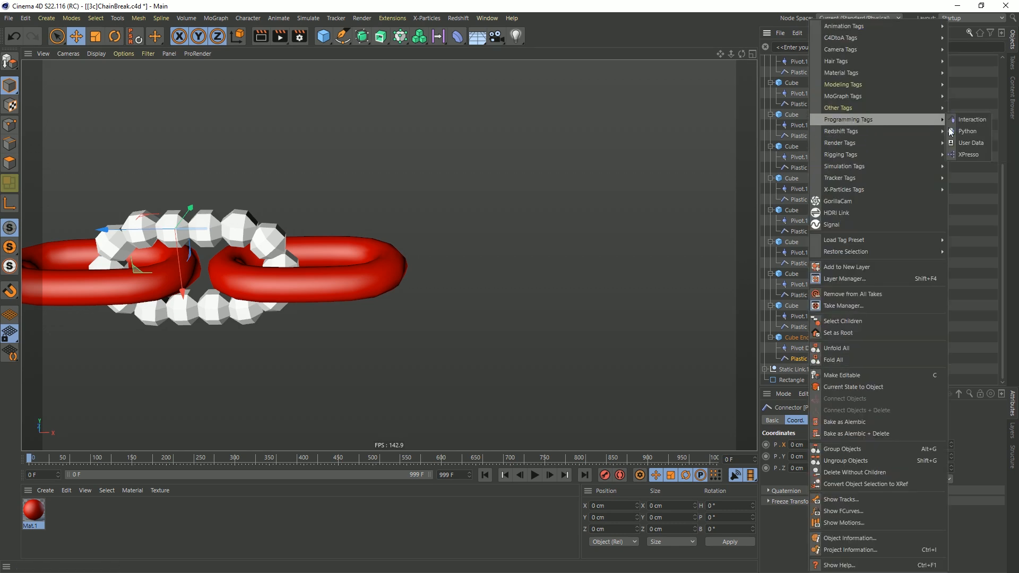
{"action": "left_click", "coordinate": [977, 152]}
{"action": "left_click_drag", "start_coordinate": [852, 149], "coordinate": [525, 119]}
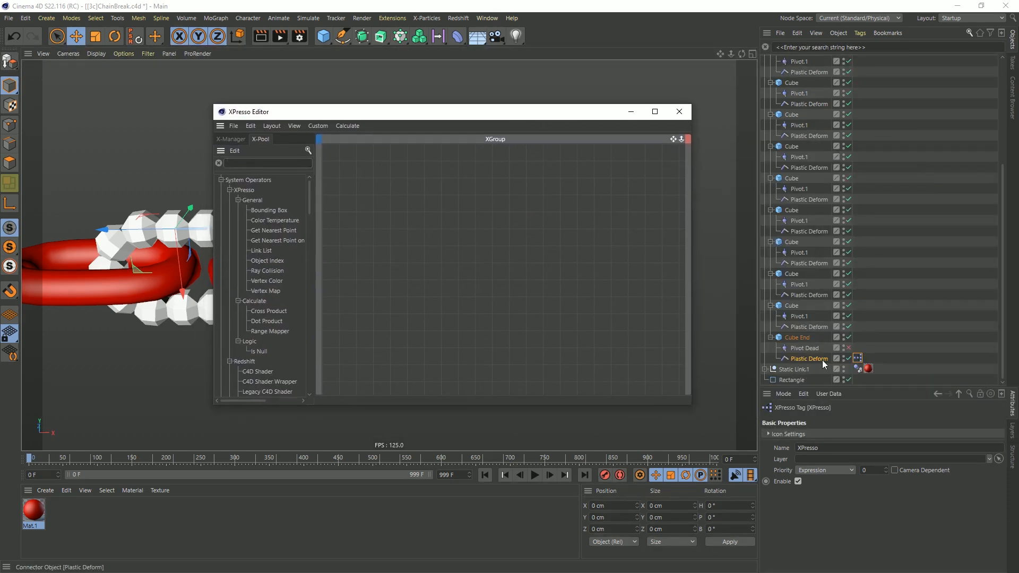
Add the tagged Plastic Deform connector and a Dynamics Connector State node to the XPresso graph, side by side.
{"action": "left_click_drag", "start_coordinate": [822, 360], "coordinate": [412, 293]}
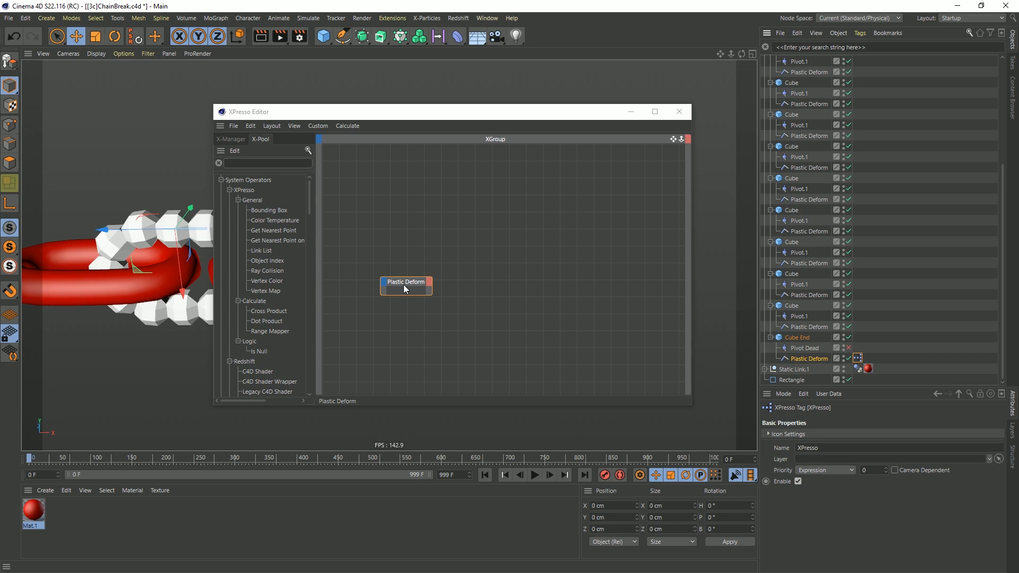
{"action": "right_click", "coordinate": [469, 227]}
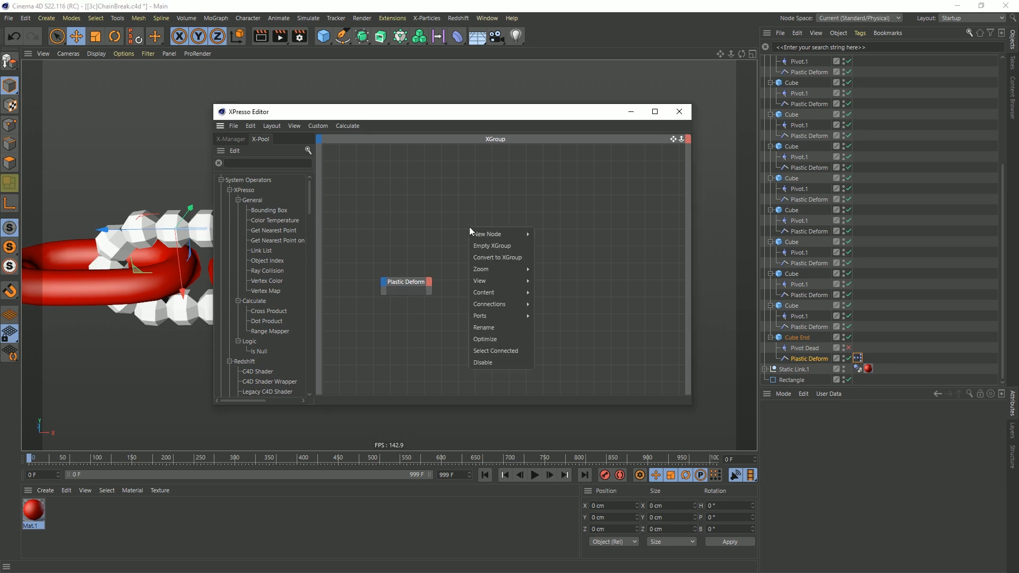
{"action": "mouse_move", "coordinate": [487, 234]}
{"action": "mouse_move", "coordinate": [582, 280]}
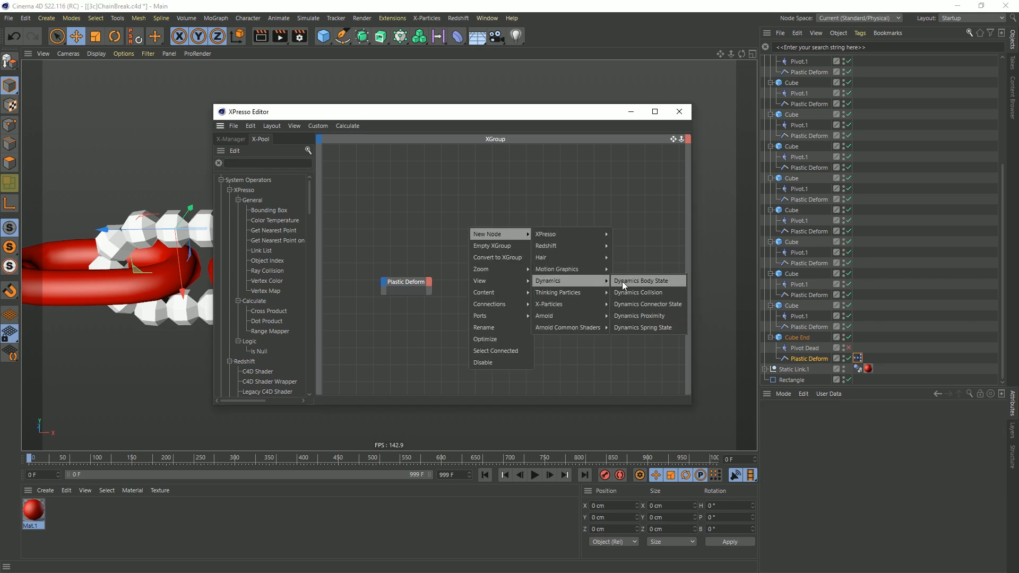
{"action": "left_click", "coordinate": [639, 304]}
{"action": "left_click_drag", "start_coordinate": [480, 222], "coordinate": [524, 278]}
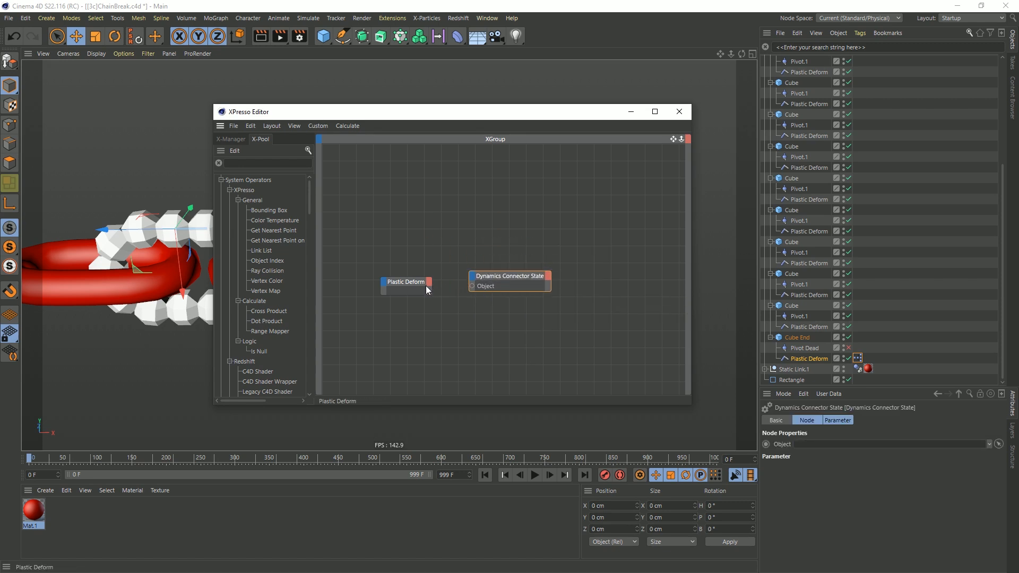
Give the Plastic Deform node an Object output and connect it to the Dynamics Connector State's Object input.
{"action": "left_click_drag", "start_coordinate": [400, 282], "coordinate": [386, 280]}
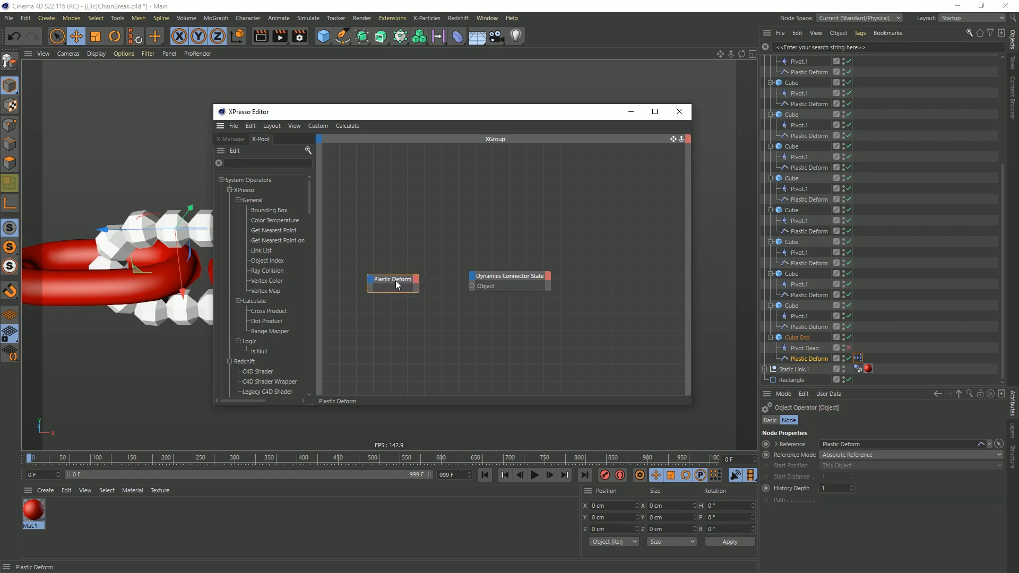
{"action": "left_click", "coordinate": [416, 280]}
{"action": "left_click", "coordinate": [439, 357]}
{"action": "left_click_drag", "start_coordinate": [415, 287], "coordinate": [471, 286]}
Give the Dynamics Connector State node a Broken output port.
{"action": "left_click_drag", "start_coordinate": [530, 250], "coordinate": [515, 349]}
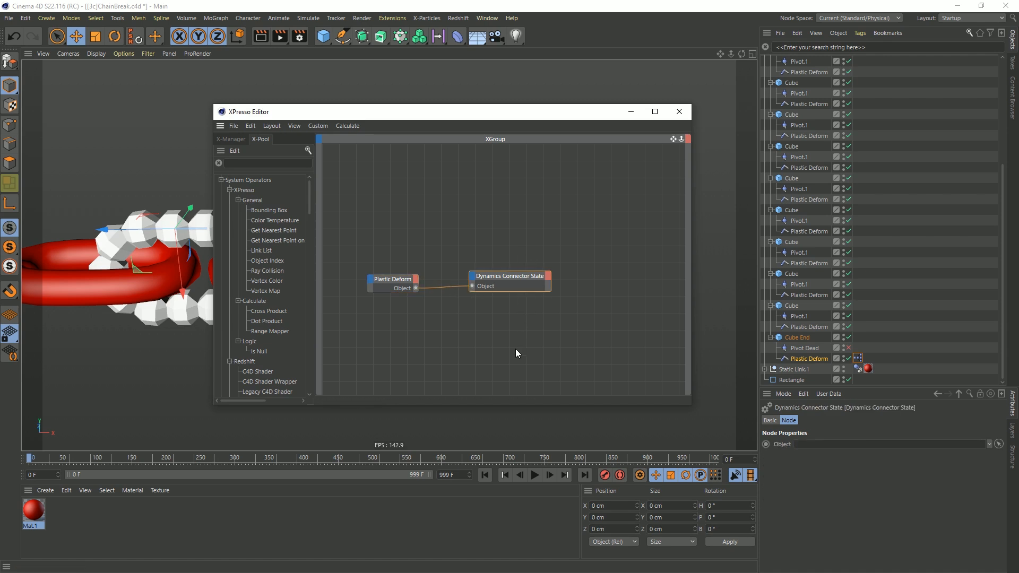
{"action": "left_click", "coordinate": [547, 276]}
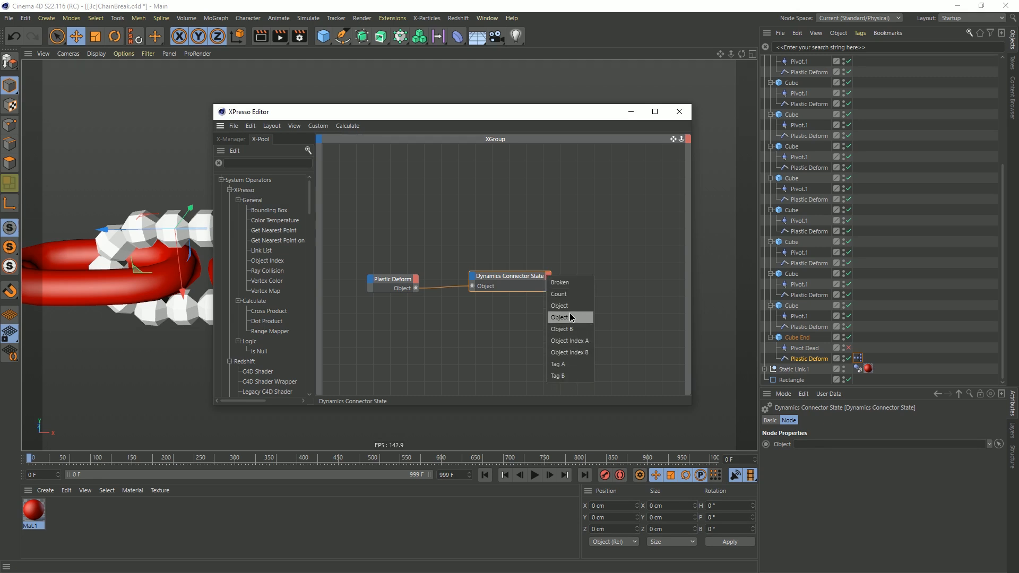
{"action": "left_click", "coordinate": [578, 287]}
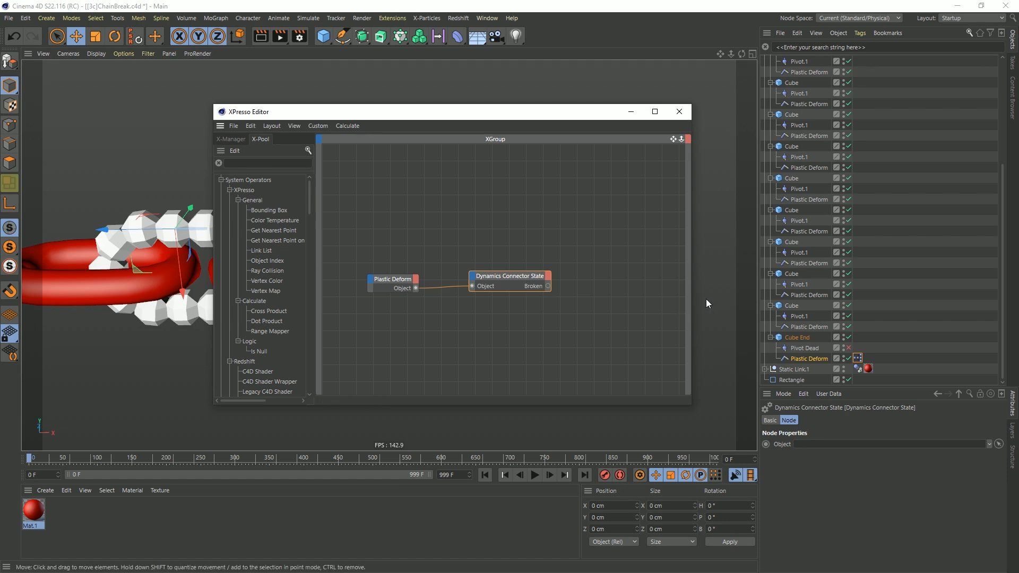
Add the Plastic Deform connector under Cube End as a second graph node and shift the first two nodes away from it.
{"action": "left_click_drag", "start_coordinate": [813, 359], "coordinate": [642, 290]}
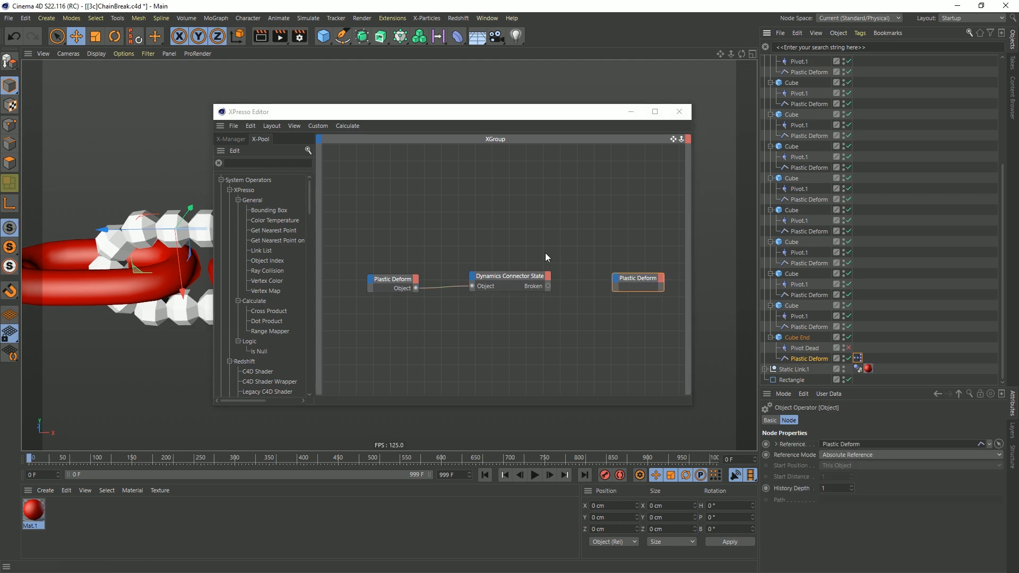
{"action": "left_click_drag", "start_coordinate": [549, 257], "coordinate": [393, 317]}
{"action": "left_click_drag", "start_coordinate": [510, 276], "coordinate": [464, 275]}
Give the second Plastic Deform node an Enabled input from the connector's basic properties.
{"action": "left_click", "coordinate": [804, 357]}
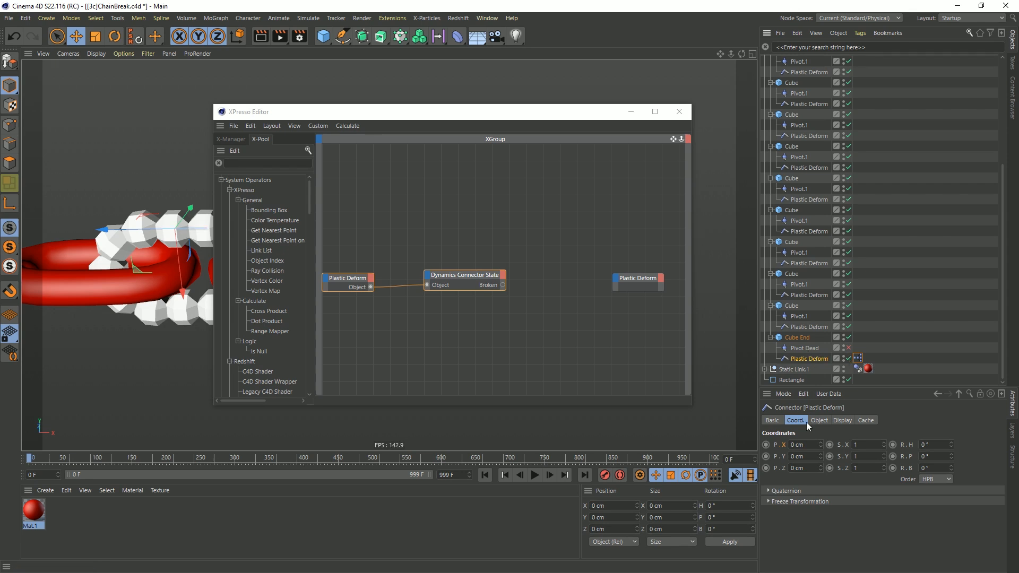
{"action": "left_click", "coordinate": [771, 420]}
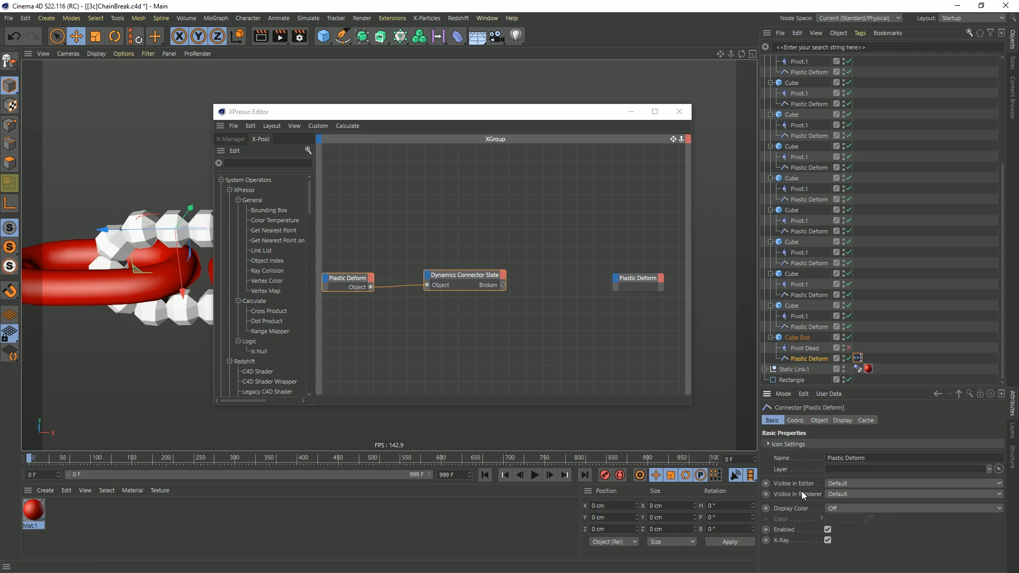
{"action": "left_click", "coordinate": [827, 529]}
{"action": "left_click", "coordinate": [827, 529]}
{"action": "left_click_drag", "start_coordinate": [630, 289], "coordinate": [614, 289]}
Add a NOT node before the second Plastic Deform node and wire Broken through it into the Enabled input.
{"action": "right_click", "coordinate": [518, 219]}
{"action": "mouse_move", "coordinate": [531, 224]}
{"action": "mouse_move", "coordinate": [594, 224]}
{"action": "mouse_move", "coordinate": [670, 248]}
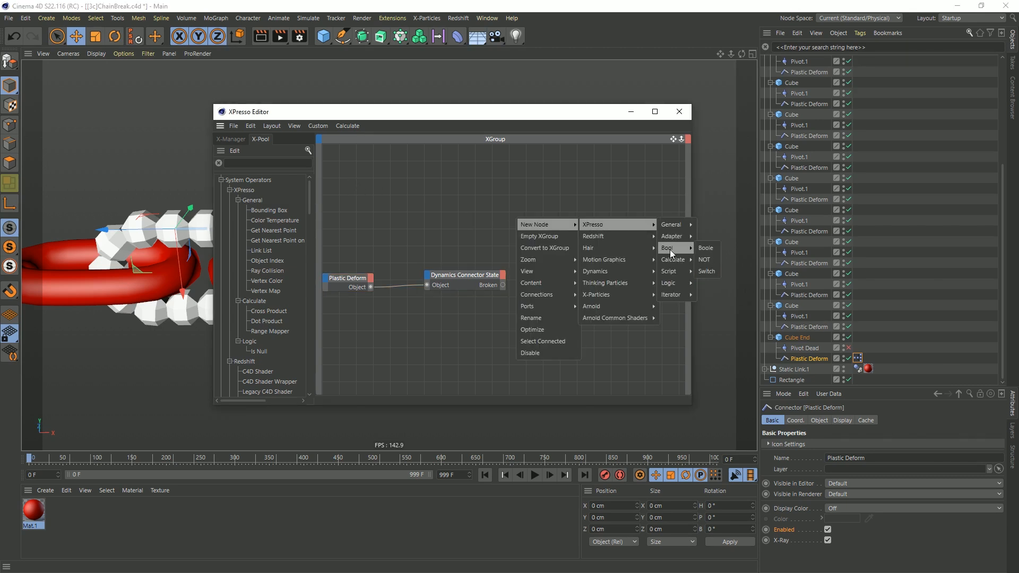
{"action": "left_click", "coordinate": [707, 260]}
{"action": "left_click", "coordinate": [265, 165]}
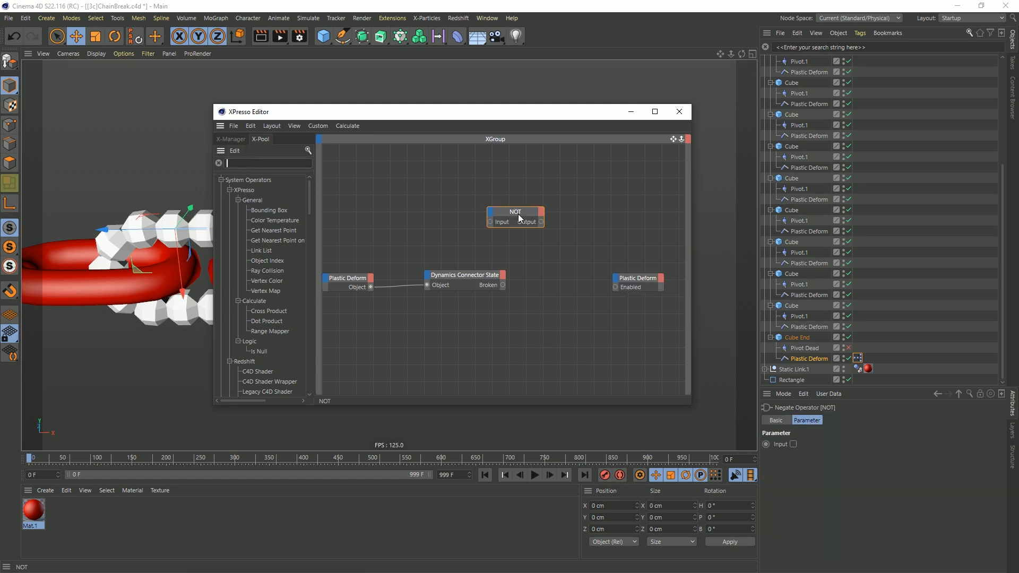
{"action": "left_click_drag", "start_coordinate": [513, 213], "coordinate": [555, 273]}
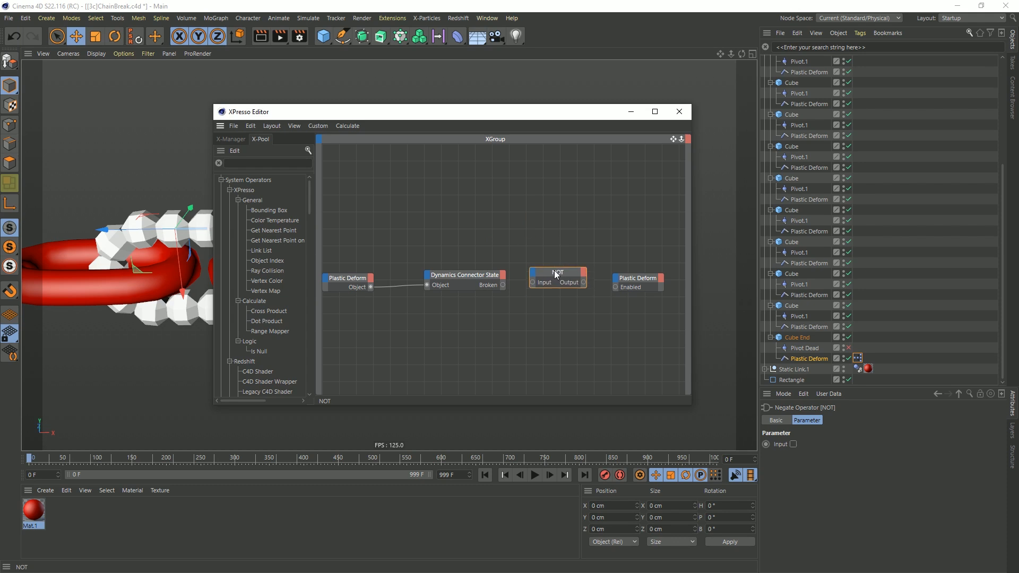
{"action": "left_click_drag", "start_coordinate": [503, 285], "coordinate": [615, 287]}
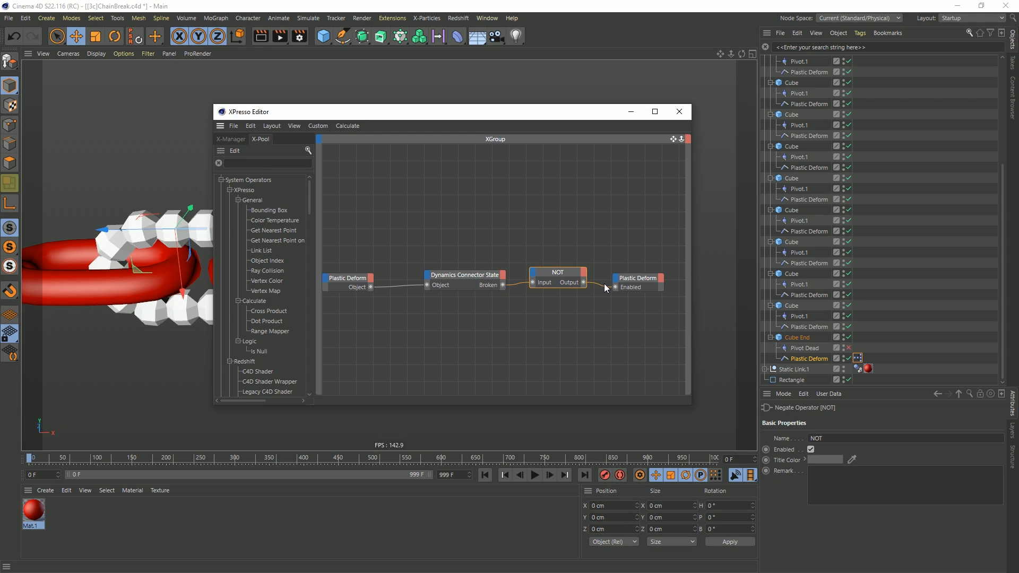
{"action": "left_click_drag", "start_coordinate": [546, 110], "coordinate": [506, 93]}
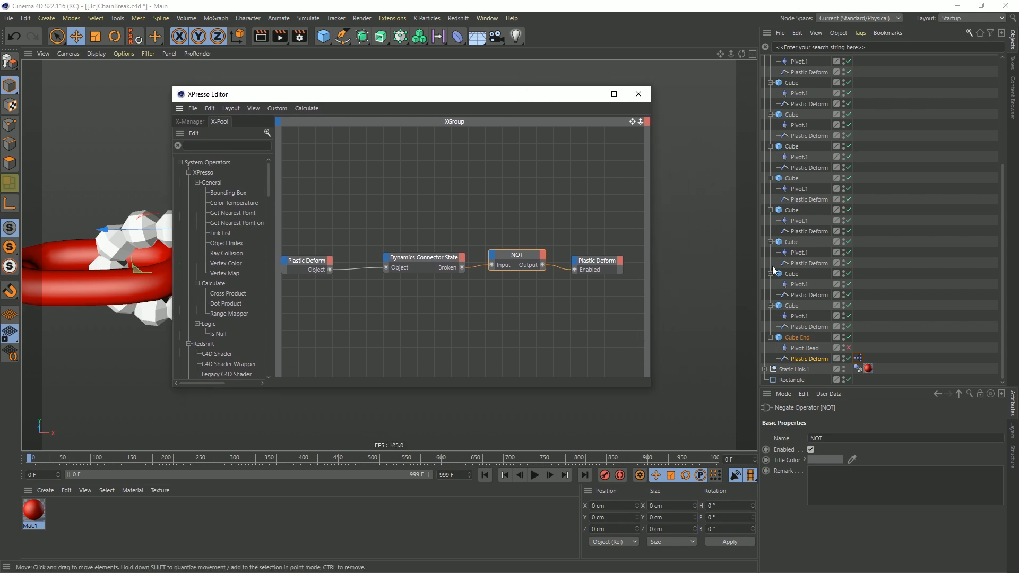
{"action": "left_click", "coordinate": [805, 361]}
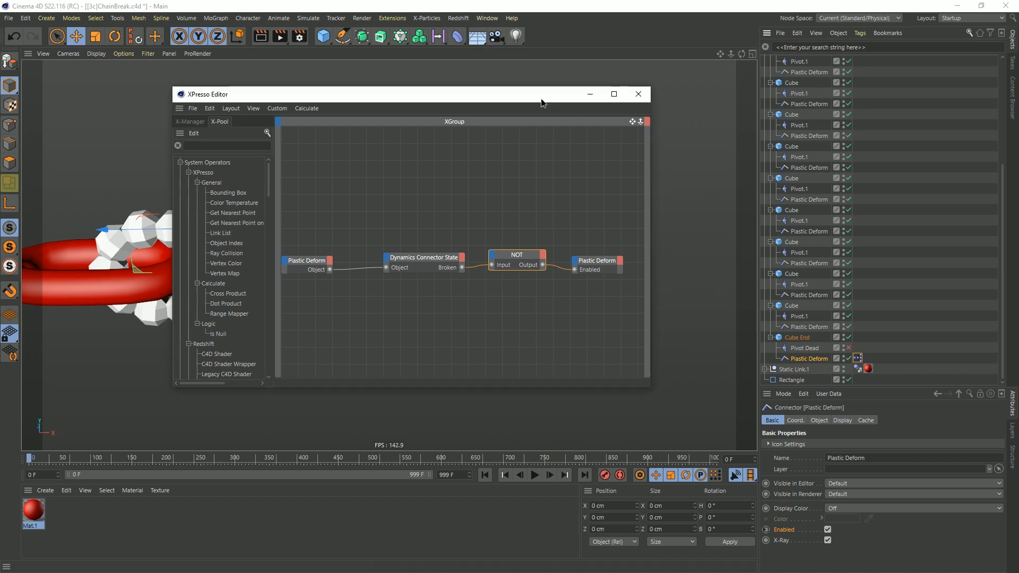
{"action": "left_click_drag", "start_coordinate": [558, 96], "coordinate": [577, 423]}
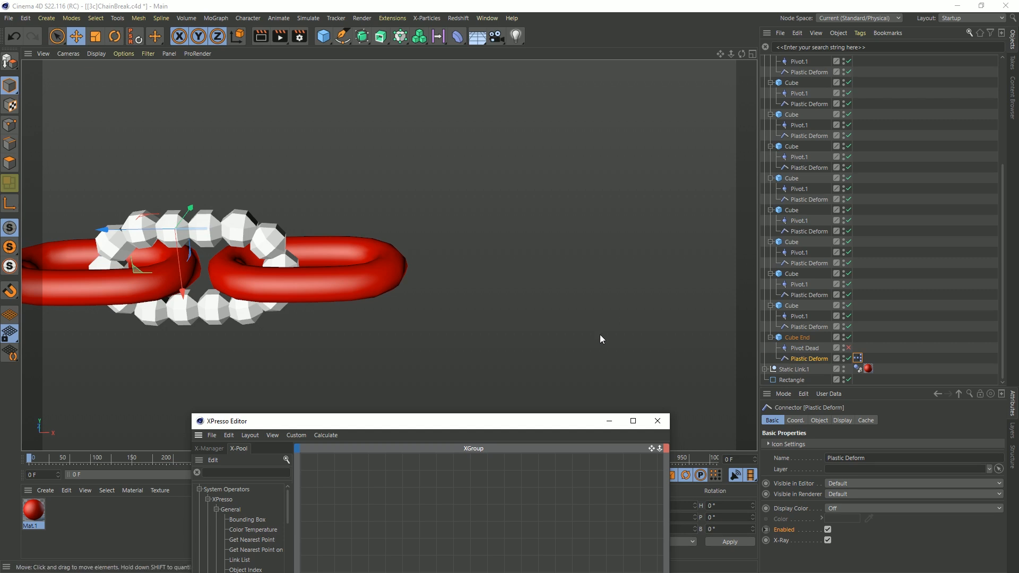
{"action": "left_click_drag", "start_coordinate": [556, 422], "coordinate": [538, 100]}
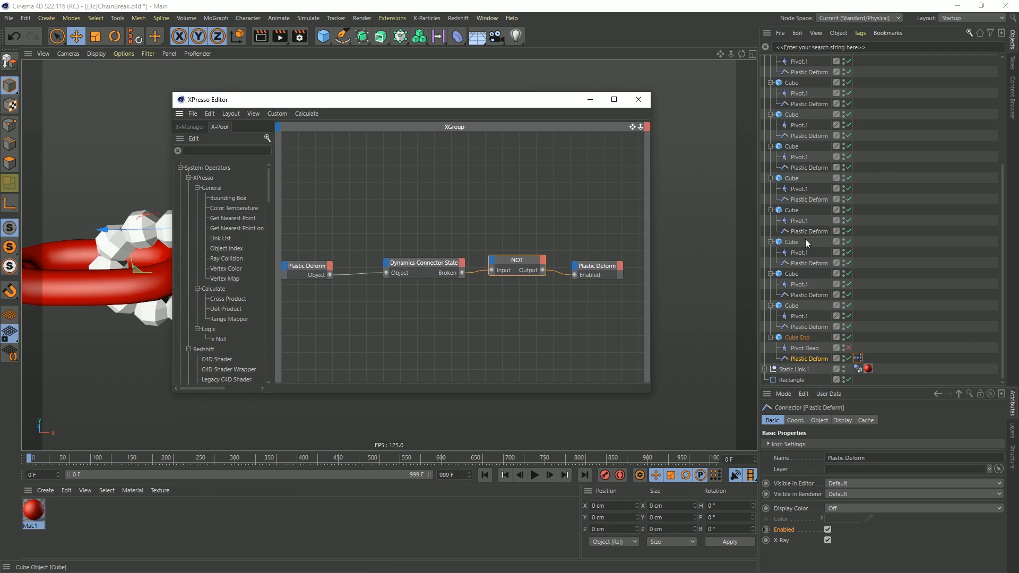
{"action": "left_click", "coordinate": [308, 18]}
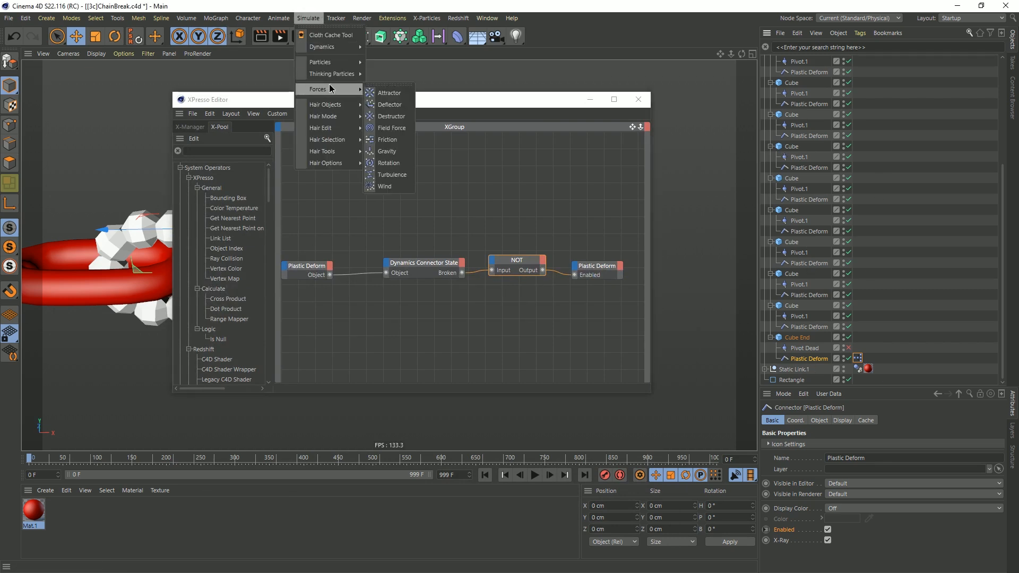
{"action": "mouse_move", "coordinate": [342, 51]}
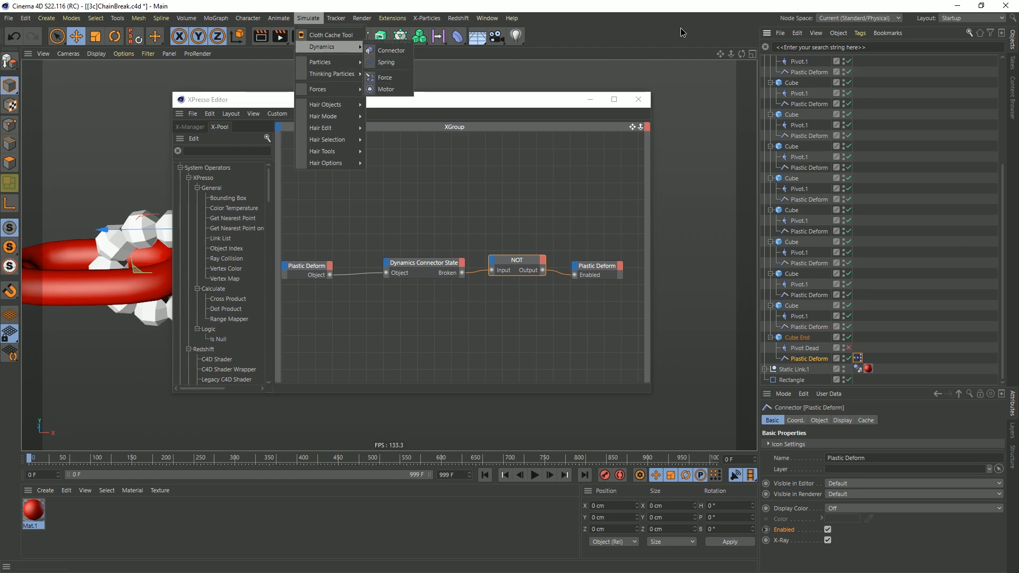
{"action": "left_click", "coordinate": [717, 187]}
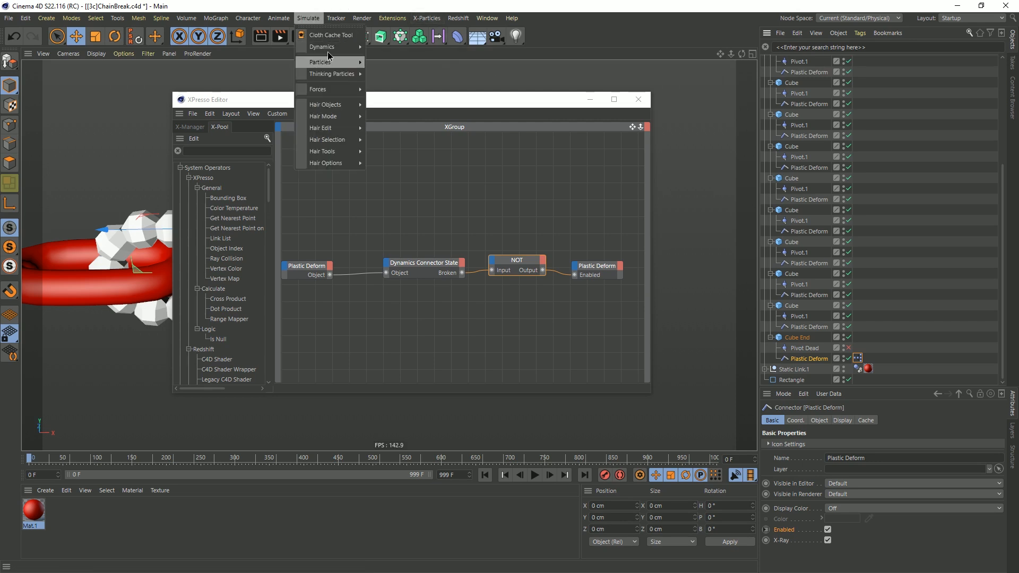
{"action": "mouse_move", "coordinate": [331, 47]}
{"action": "left_click", "coordinate": [799, 85]}
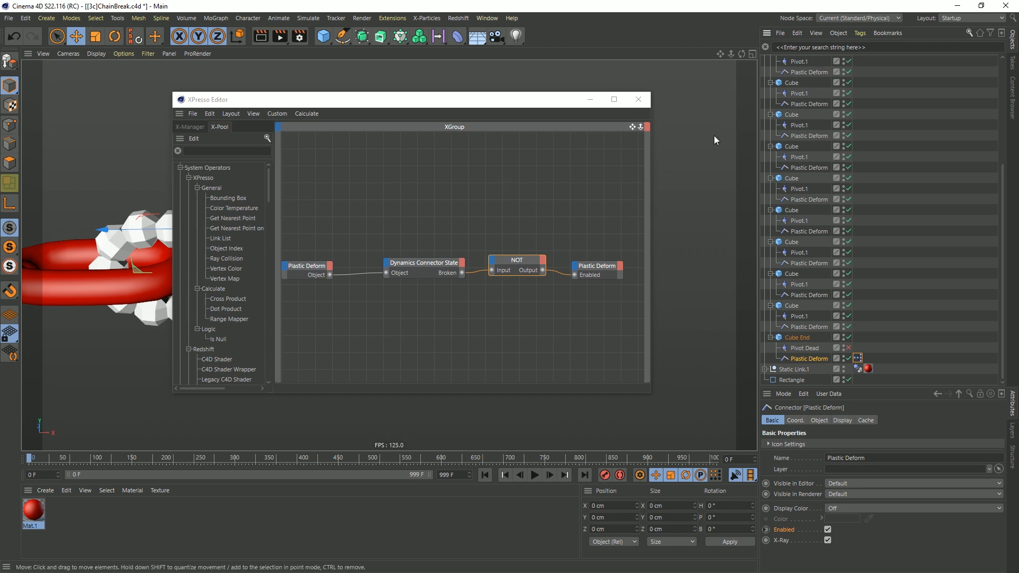
{"action": "left_click_drag", "start_coordinate": [531, 99], "coordinate": [598, 447]}
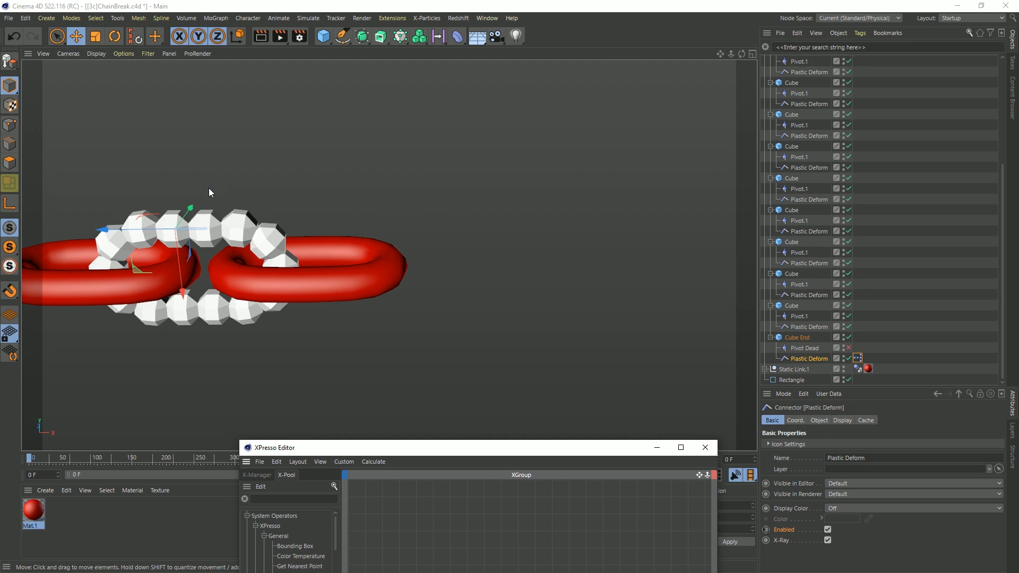
{"action": "left_click_drag", "start_coordinate": [458, 454], "coordinate": [427, 113]}
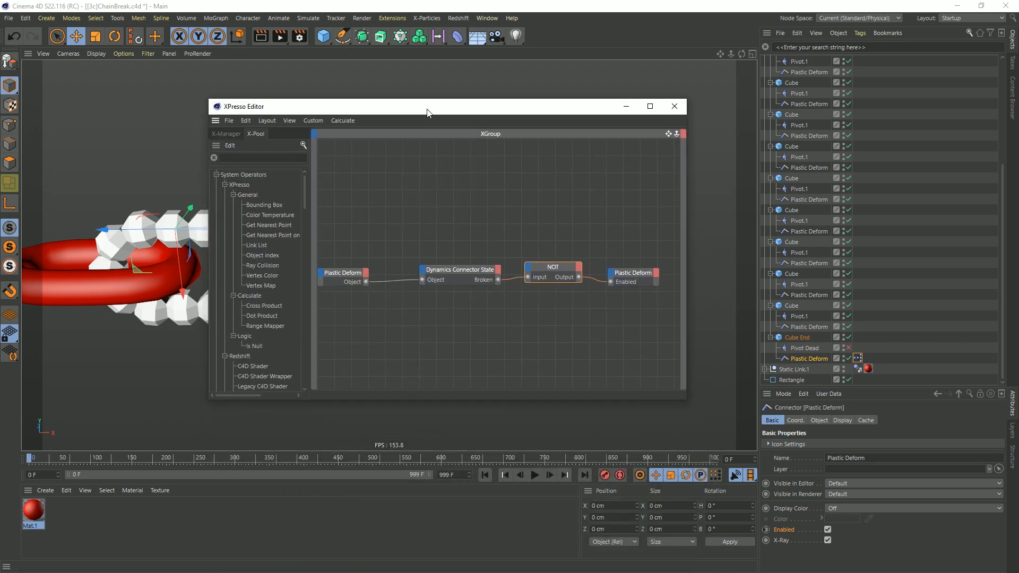
Move the Dynamics Connector State and NOT nodes slightly closer to the first Plastic Deform node and inspect both Plastic Deform nodes' references.
{"action": "left_click_drag", "start_coordinate": [557, 244], "coordinate": [485, 292]}
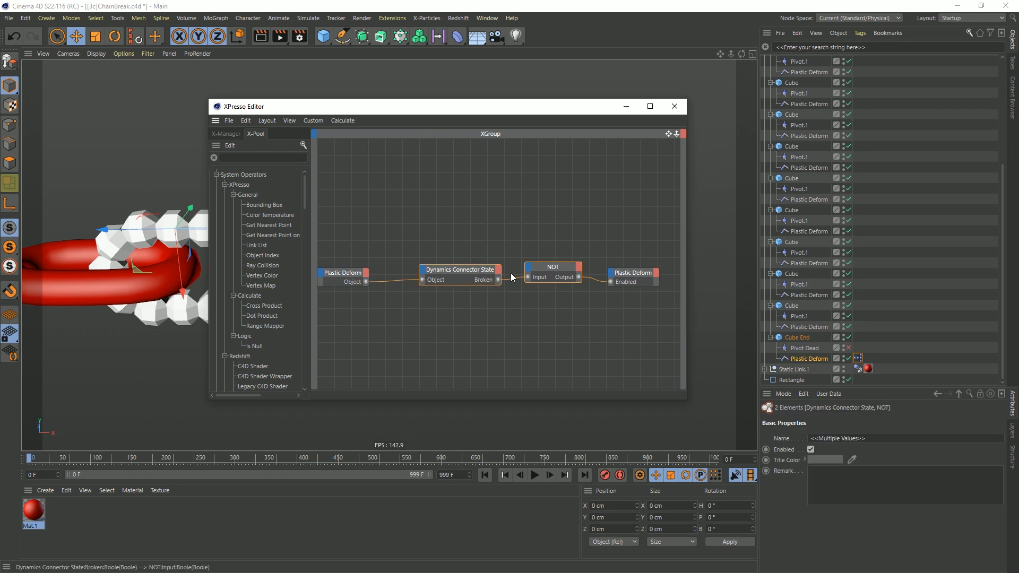
{"action": "left_click_drag", "start_coordinate": [544, 267], "coordinate": [532, 271]}
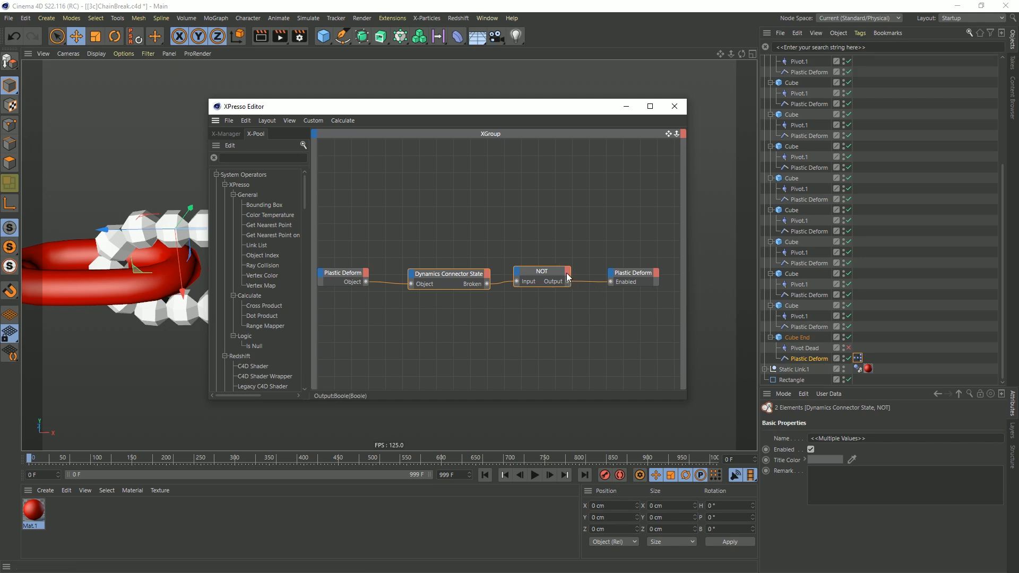
{"action": "left_click", "coordinate": [816, 359]}
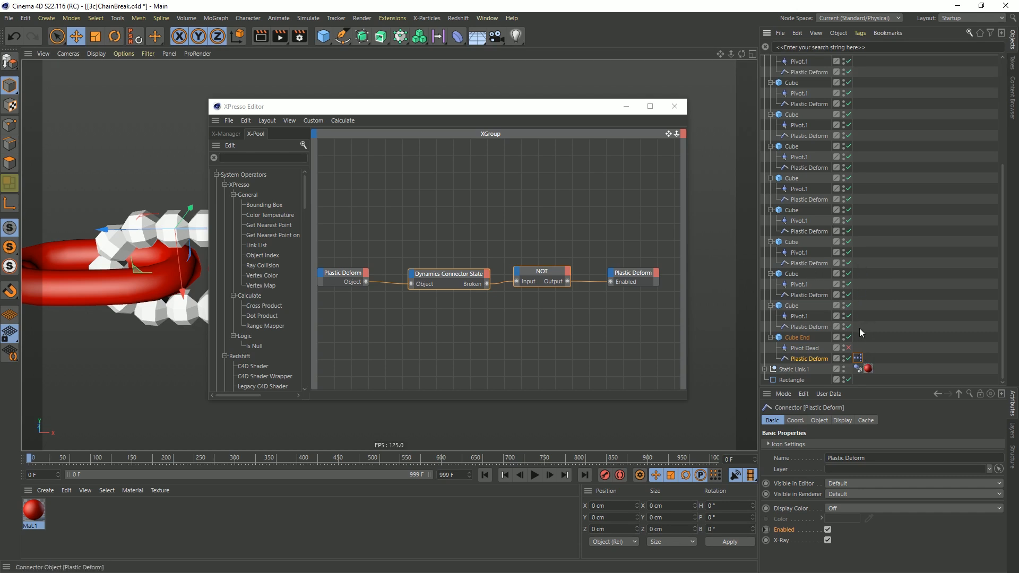
{"action": "left_click", "coordinate": [339, 280]}
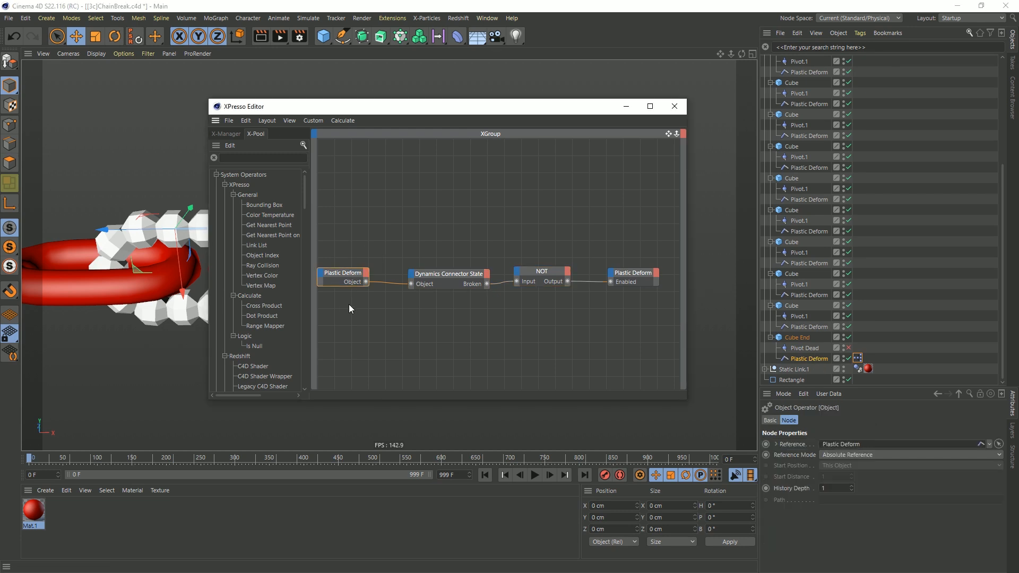
{"action": "left_click", "coordinate": [634, 274]}
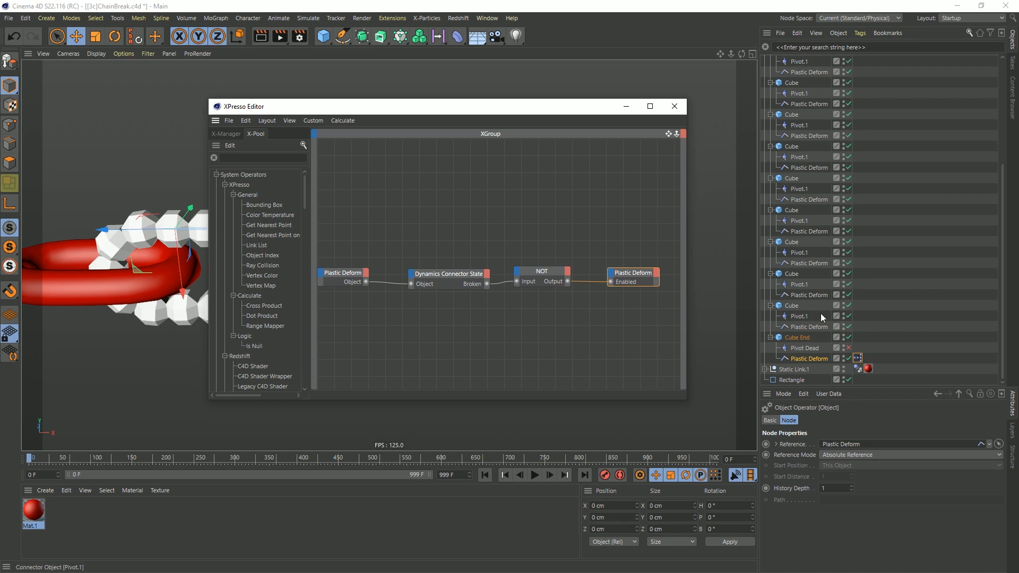
Copy the XPresso tag onto the Plastic Deform connector of the Cube just above Cube End and look up its first node's referenced object.
{"action": "left_click_drag", "start_coordinate": [858, 357], "coordinate": [857, 326], "text": "ctrl"}
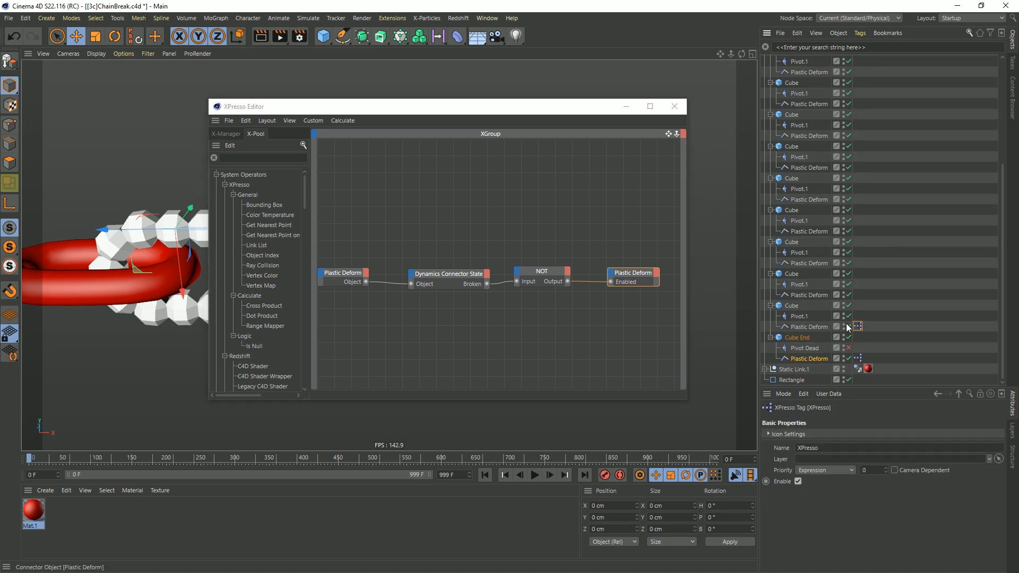
{"action": "left_click_drag", "start_coordinate": [535, 105], "coordinate": [478, 87]}
{"action": "left_click", "coordinate": [290, 256]}
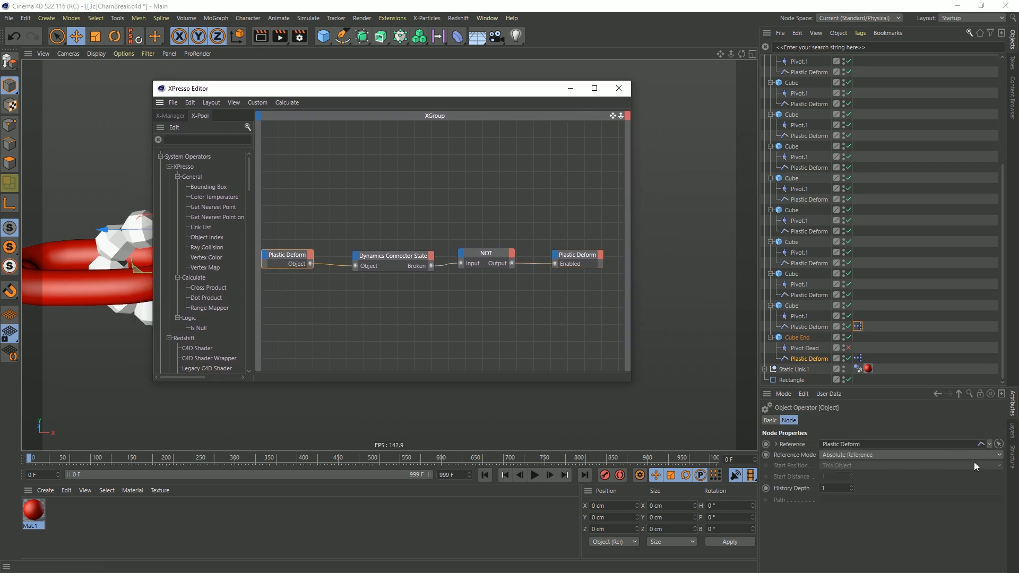
{"action": "left_click", "coordinate": [989, 444]}
{"action": "left_click", "coordinate": [985, 473]}
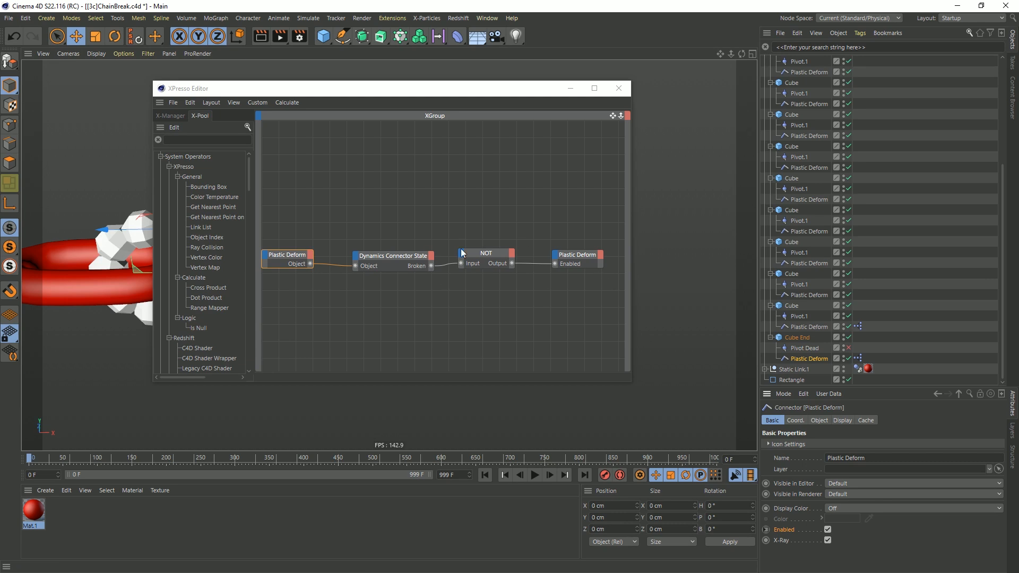
Delete the copied XPresso tag and reopen the graph of the original tag under Cube End.
{"action": "left_click", "coordinate": [857, 327]}
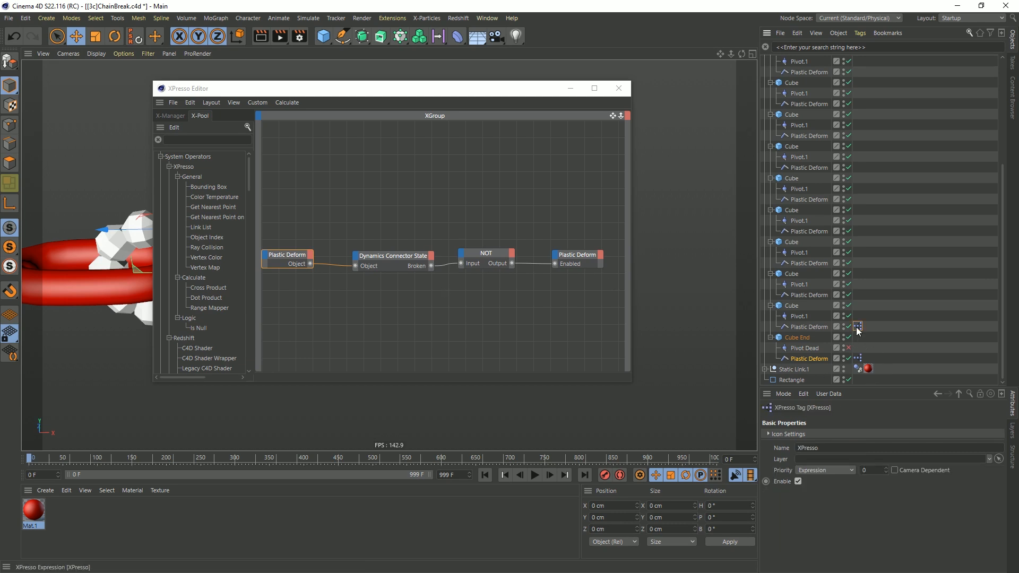
{"action": "left_click", "coordinate": [856, 333]}
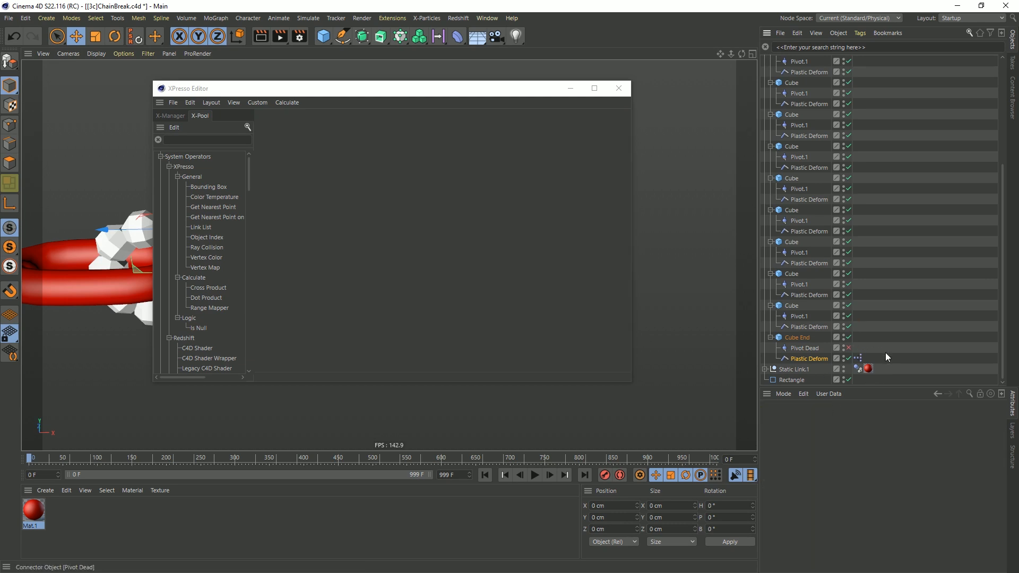
{"action": "left_click", "coordinate": [858, 359]}
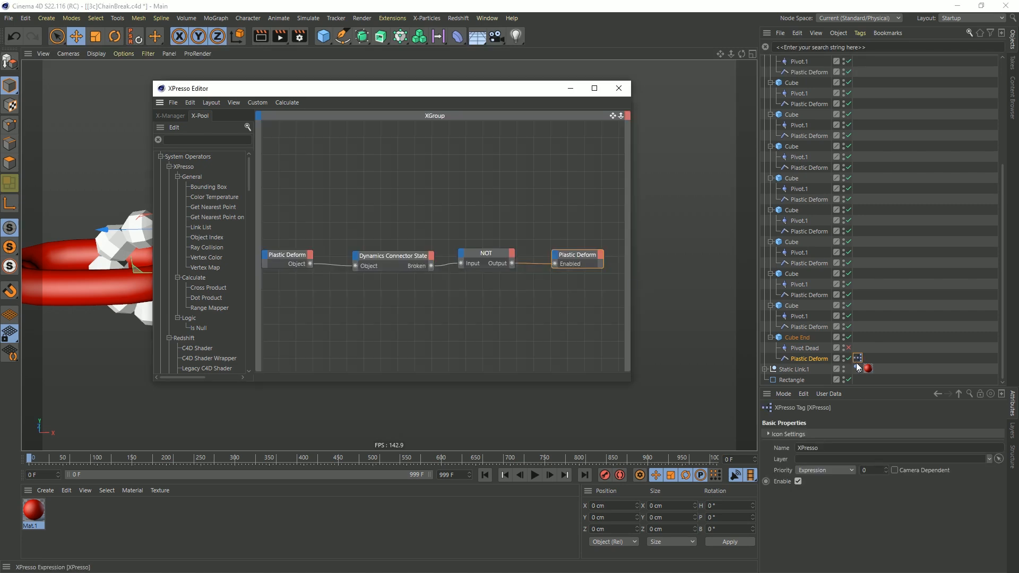
Add Cube End's XPresso tag to the graph as a node above the existing node chain.
{"action": "middle_click_drag", "start_coordinate": [404, 256], "coordinate": [432, 261], "text": "alt"}
{"action": "right_click_drag", "start_coordinate": [432, 260], "coordinate": [394, 231], "text": "alt"}
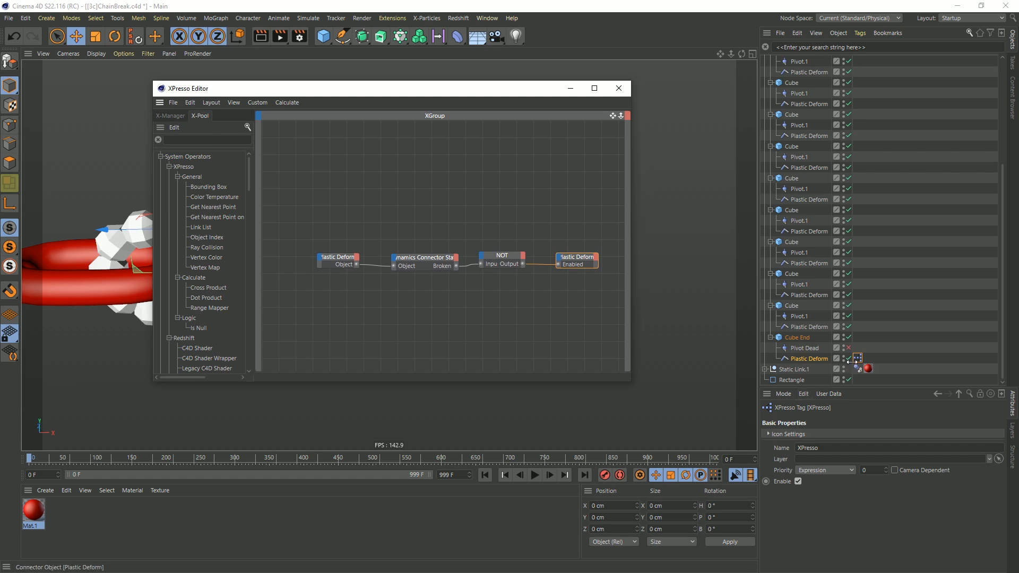
{"action": "left_click_drag", "start_coordinate": [859, 360], "coordinate": [340, 191]}
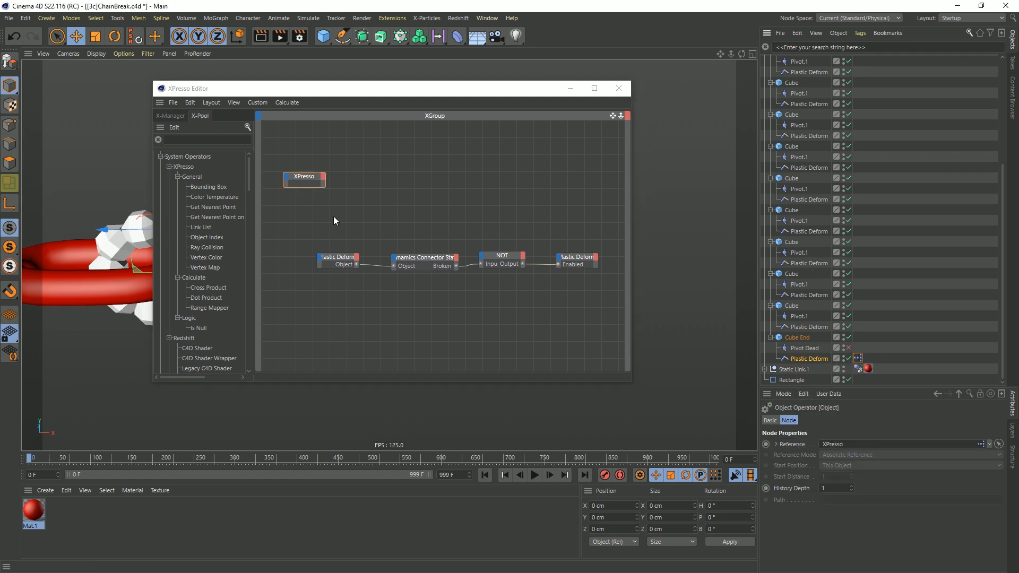
Search the node pool for "hie" and add a Hierarchy iterator node beside the XPresso node.
{"action": "left_click", "coordinate": [247, 140]}
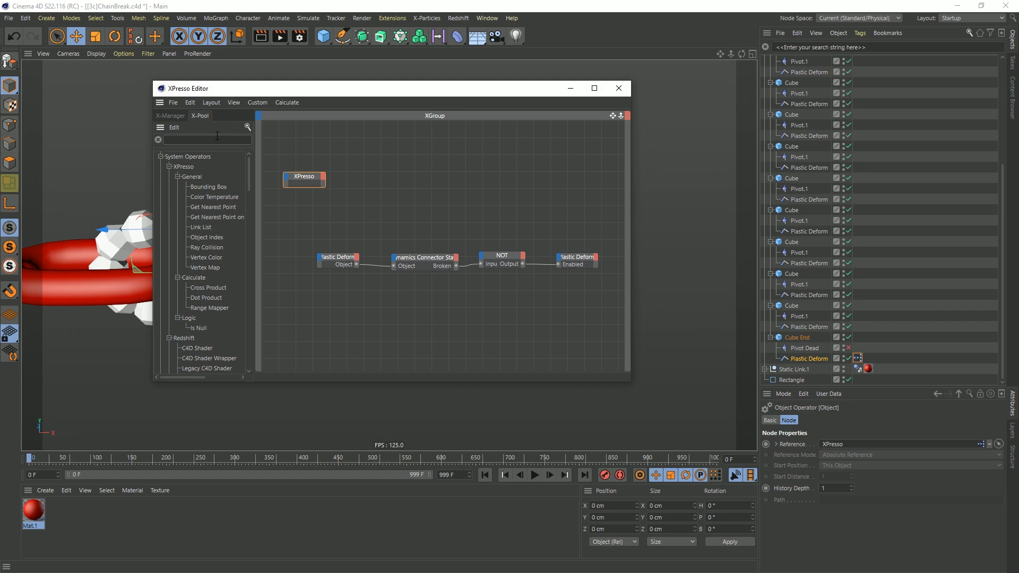
{"action": "type", "text": "hie"}
{"action": "left_click_drag", "start_coordinate": [202, 187], "coordinate": [375, 180]}
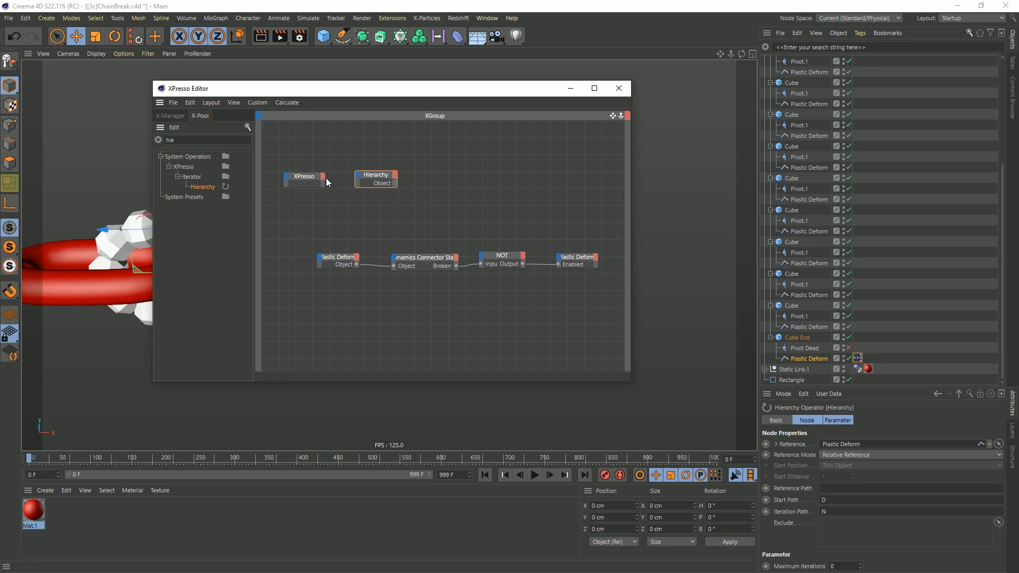
Wire the XPresso node's Object output into the Hierarchy node's Object input, and clear the Hierarchy node's Start Path and Iteration Path.
{"action": "left_click", "coordinate": [323, 176]}
{"action": "left_click", "coordinate": [336, 194]}
{"action": "left_click_drag", "start_coordinate": [324, 183], "coordinate": [356, 174]}
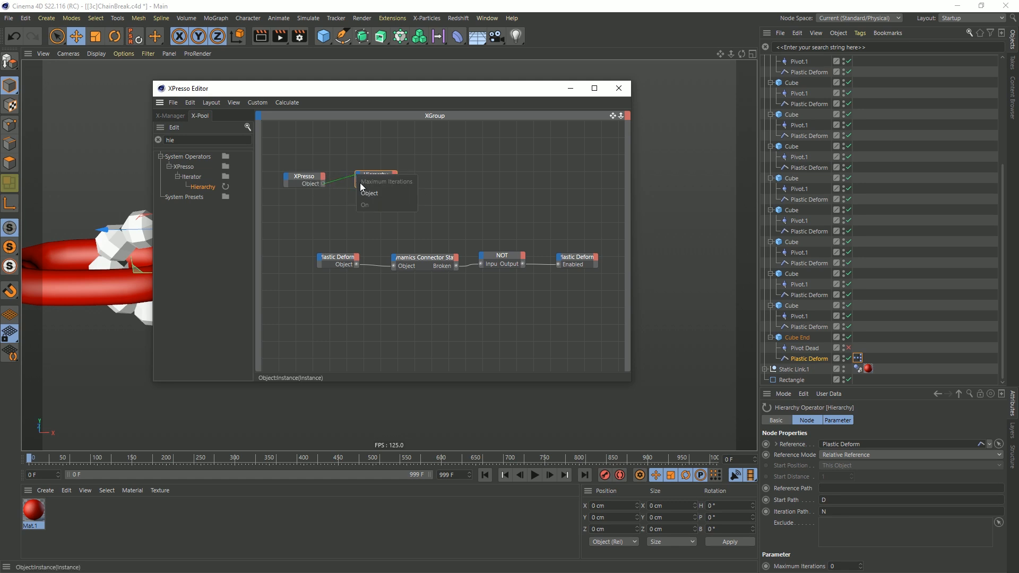
{"action": "left_click", "coordinate": [372, 193]}
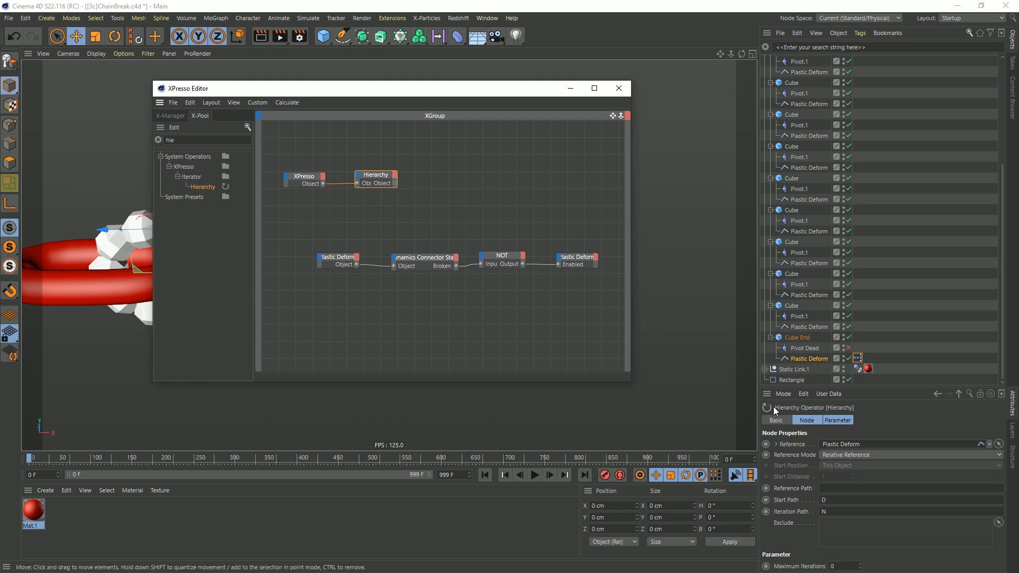
{"action": "left_click", "coordinate": [782, 500]}
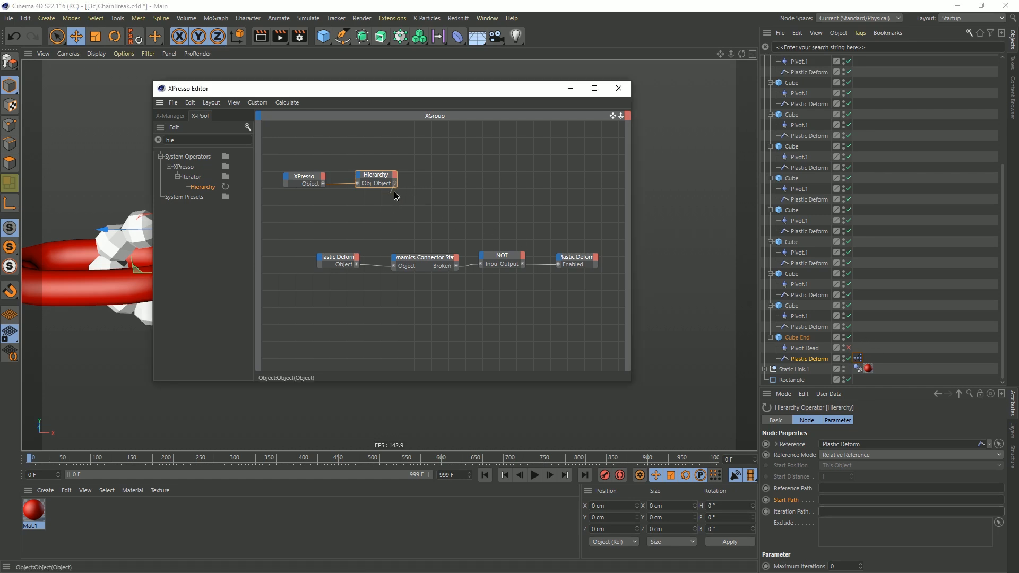
Connect the Hierarchy node's Object output to both Plastic Deform nodes' Object inputs, placing Object above Enabled on the last node.
{"action": "left_click_drag", "start_coordinate": [394, 183], "coordinate": [318, 261]}
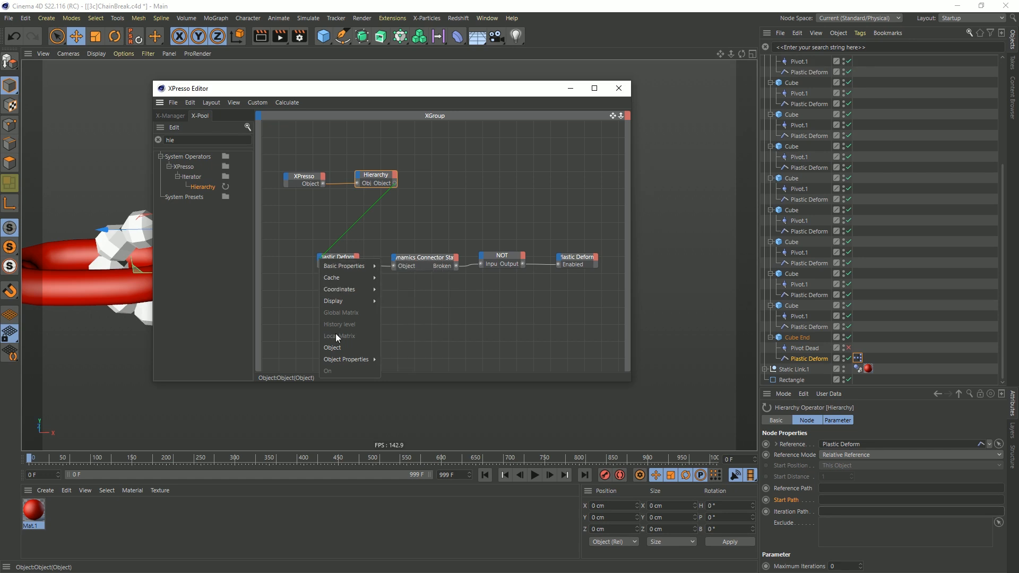
{"action": "left_click", "coordinate": [338, 348]}
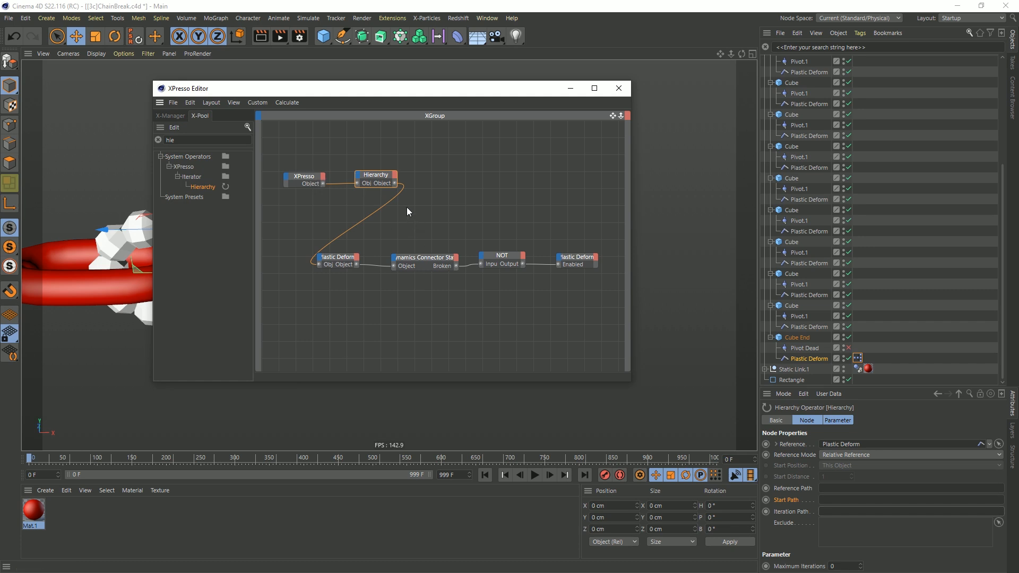
{"action": "left_click_drag", "start_coordinate": [395, 183], "coordinate": [561, 263]}
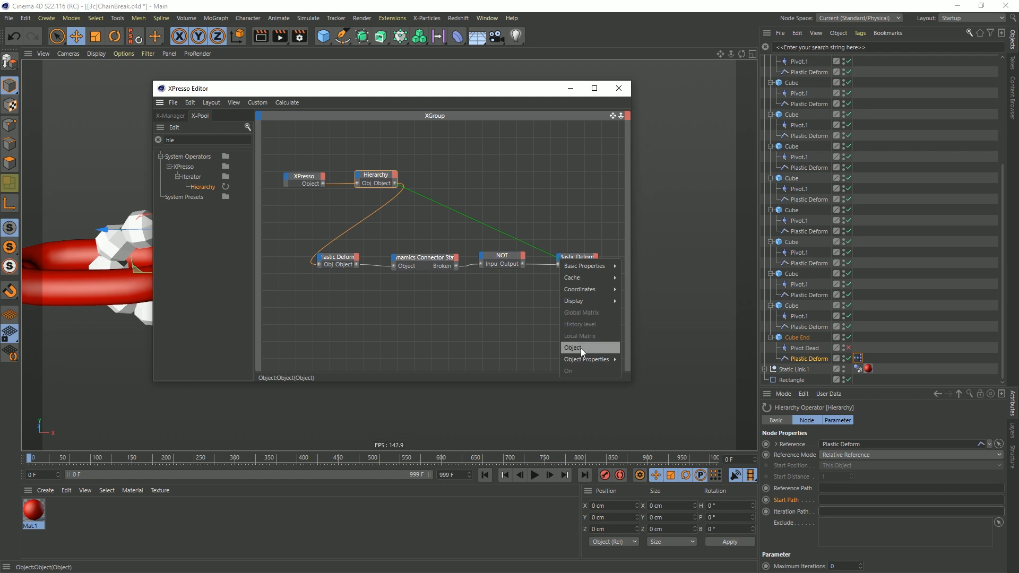
{"action": "left_click", "coordinate": [581, 348]}
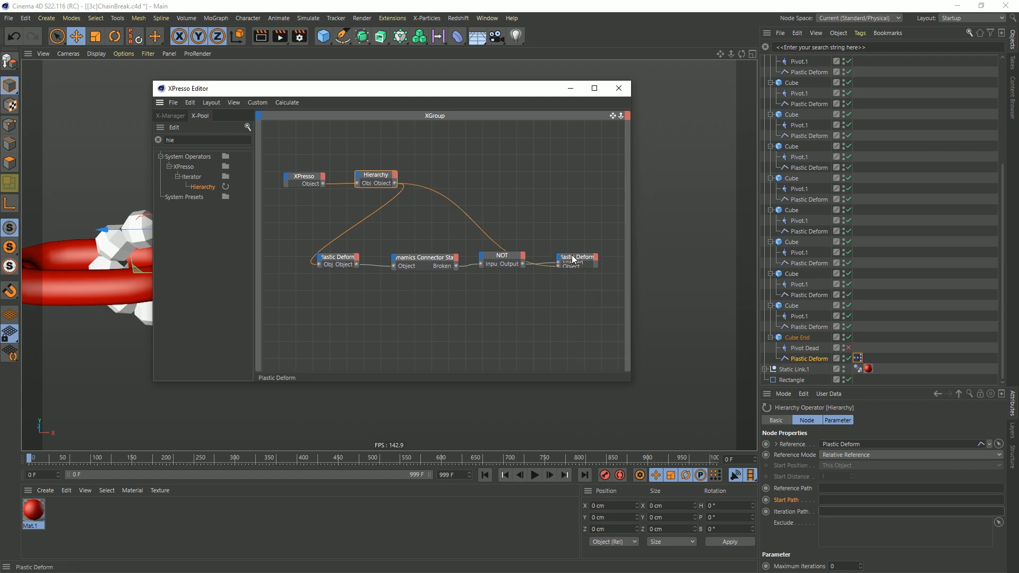
{"action": "left_click", "coordinate": [571, 265]}
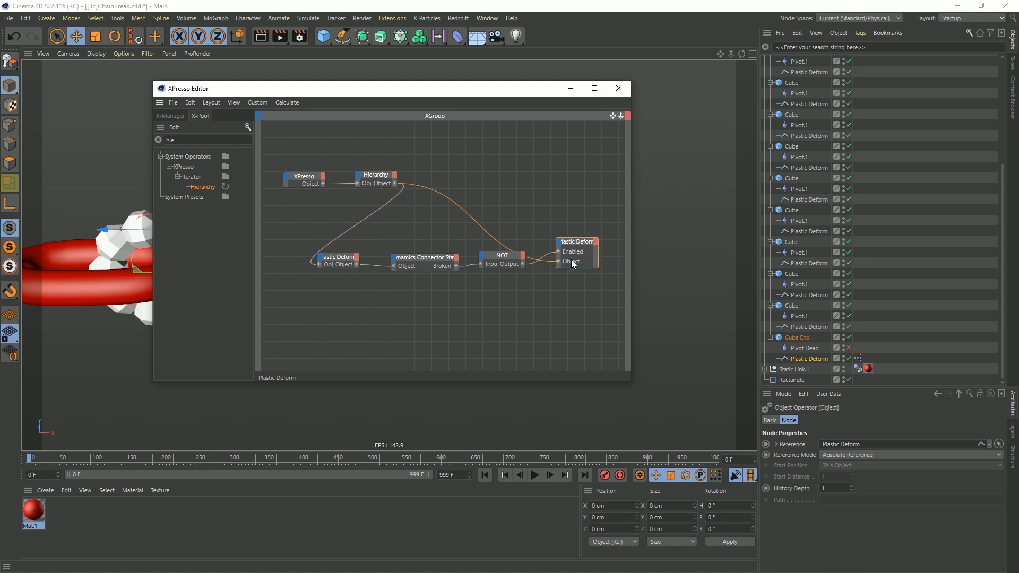
{"action": "mouse_move", "coordinate": [572, 264]}
{"action": "left_mouse_down"}
{"action": "mouse_move", "coordinate": [571, 252]}
{"action": "mouse_move", "coordinate": [572, 261]}
{"action": "left_mouse_up"}
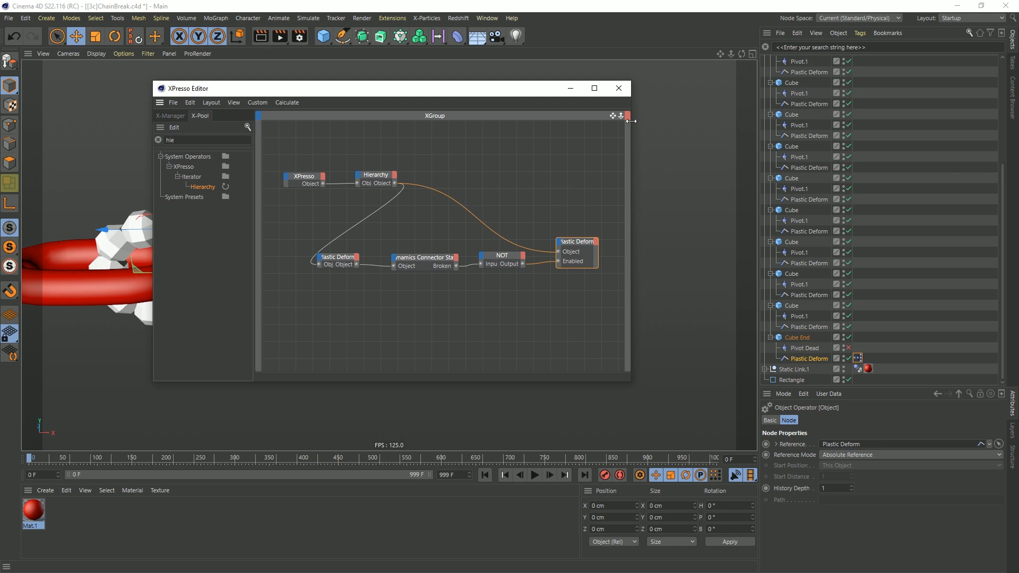
{"action": "left_click", "coordinate": [626, 89]}
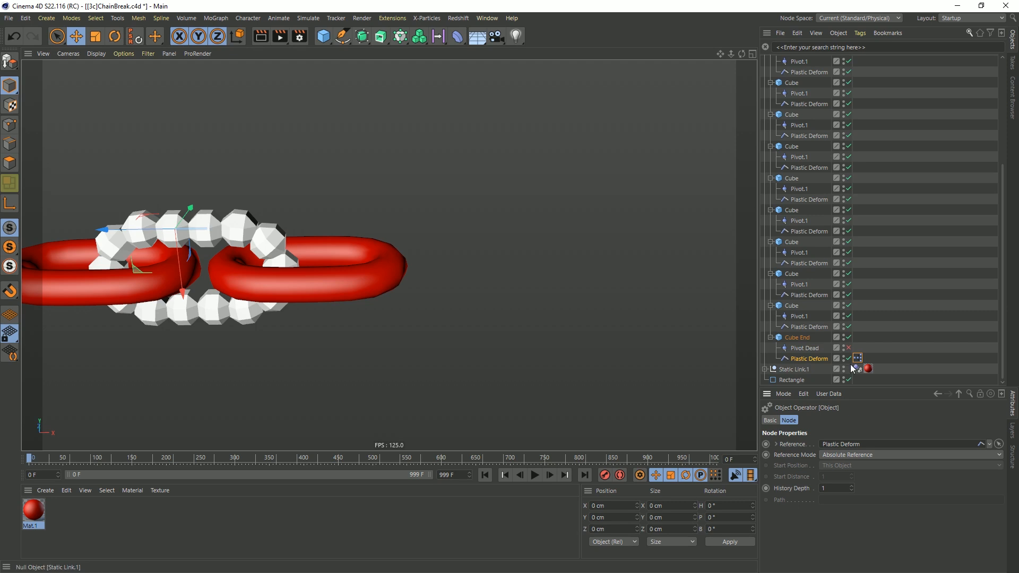
Filter the object list by "de", copy Cube End's XPresso tag onto all the other Plastic Deform connectors, and clear the filter.
{"action": "left_click", "coordinate": [820, 46]}
{"action": "type", "text": "de"}
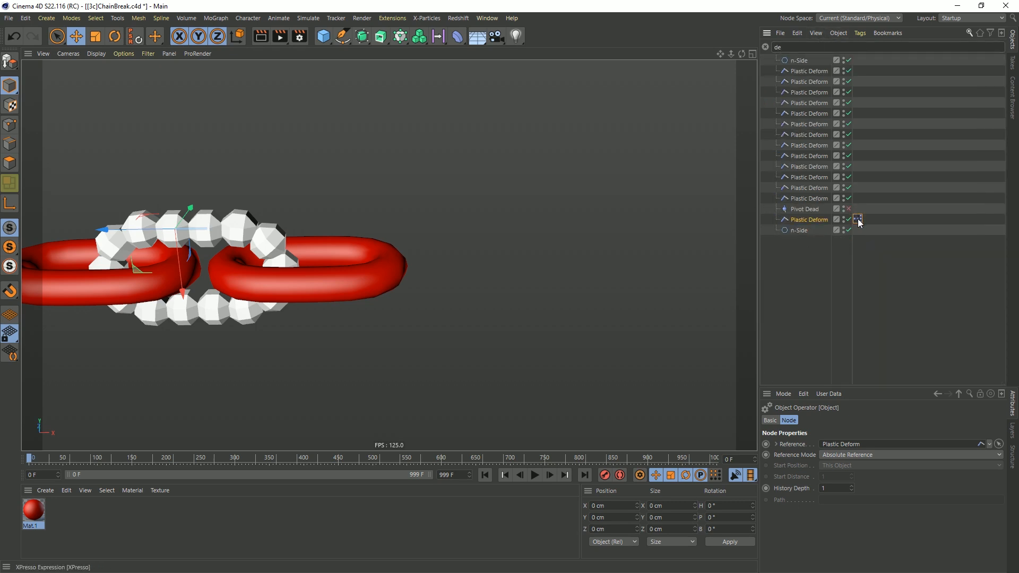
{"action": "left_click_drag", "start_coordinate": [860, 201], "coordinate": [859, 85], "text": "ctrl"}
{"action": "left_click_drag", "start_coordinate": [858, 71], "coordinate": [858, 71], "text": "ctrl"}
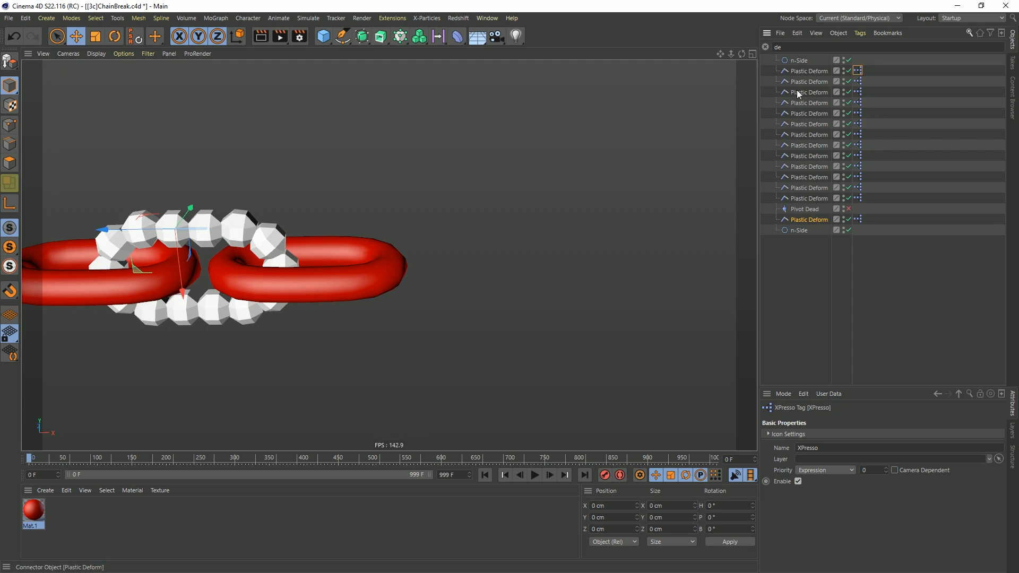
{"action": "left_click", "coordinate": [765, 46]}
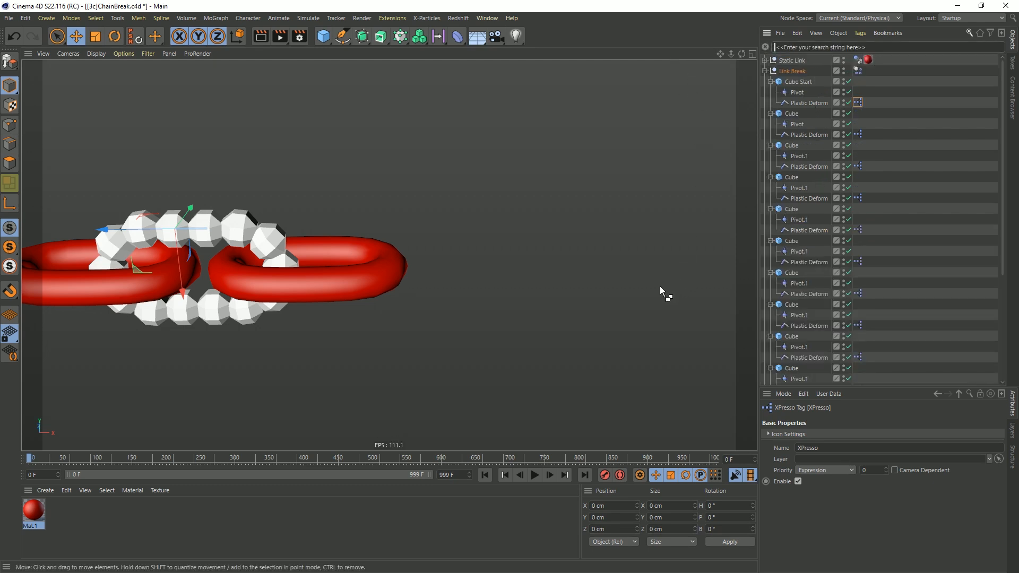
Save the scene as a new file named [3d]ChainBreak.c4d.
{"action": "key", "text": "ctrl+shift+s"}
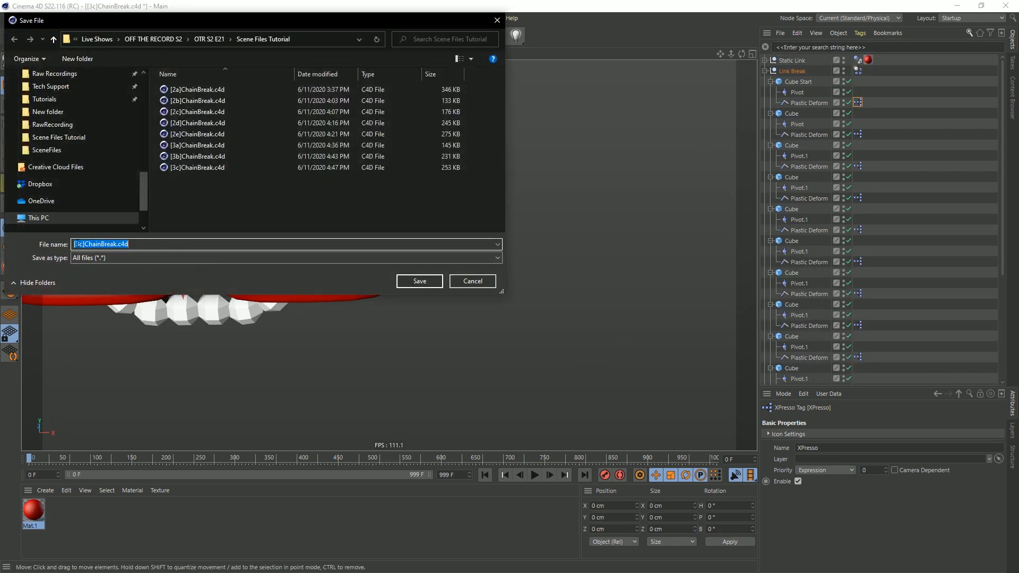
{"action": "left_click", "coordinate": [80, 244]}
{"action": "key", "text": "Delete"}
{"action": "type", "text": "d"}
{"action": "key", "text": "Return"}
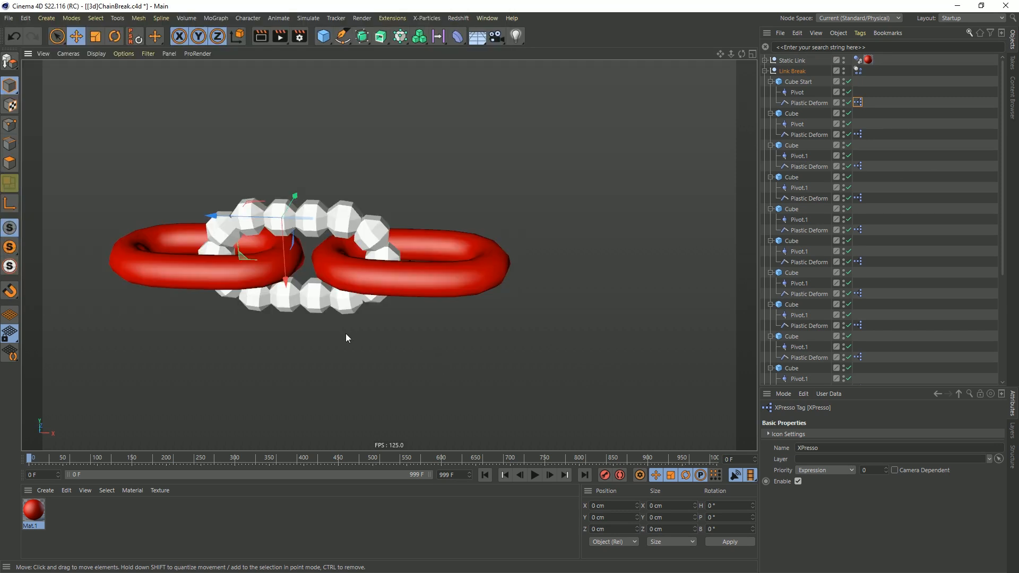
Play the simulation to check the link break, and rewind to the first frame.
{"action": "left_click", "coordinate": [536, 476]}
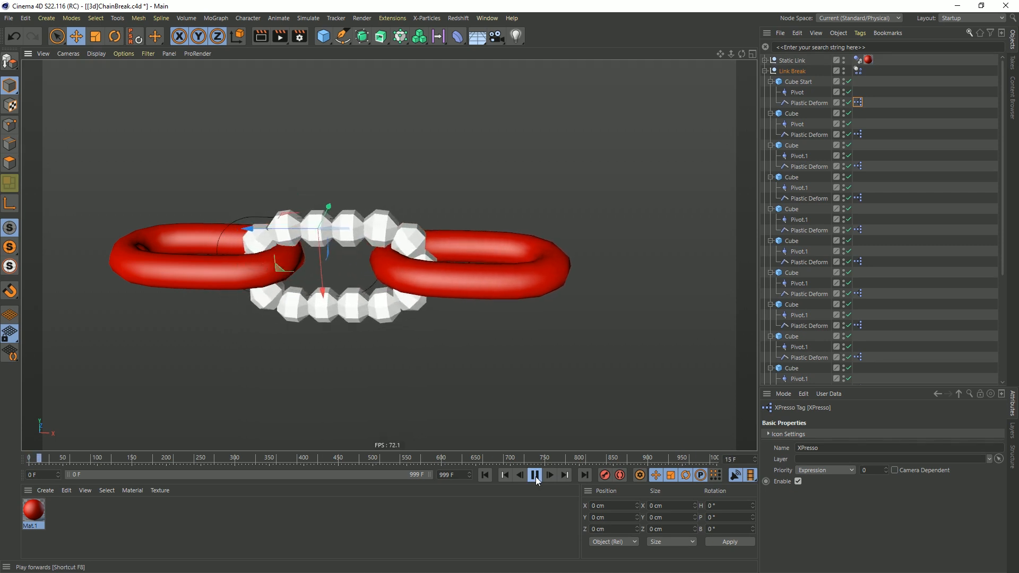
{"action": "left_click", "coordinate": [536, 477]}
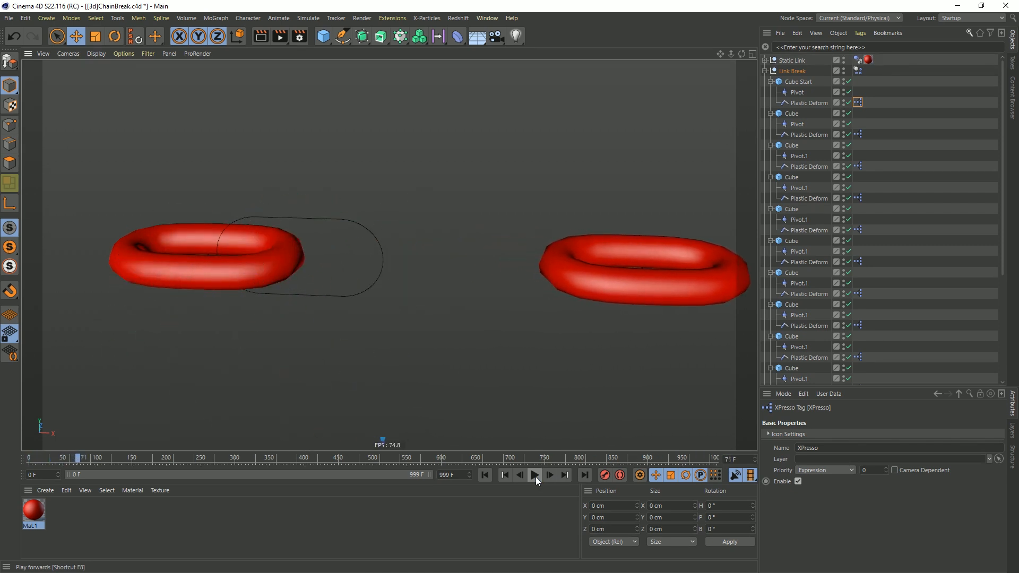
{"action": "left_click", "coordinate": [485, 475]}
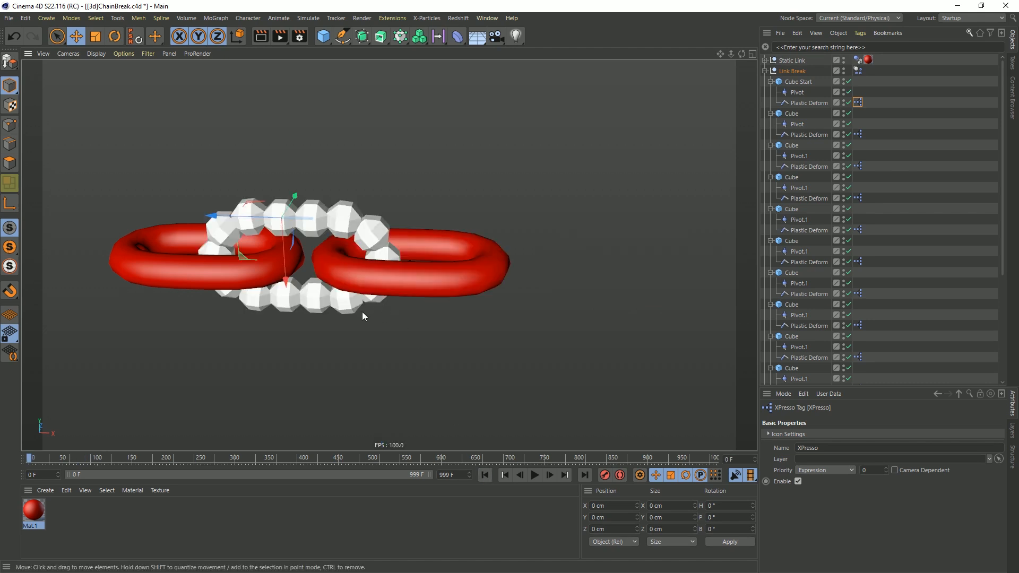
Replay the break and step frame by frame to frame 26, watching the beads and the enabled state of the Plastic Deform connectors.
{"action": "scroll", "coordinate": [400, 263], "scroll_direction": "down", "scroll_amount": 2}
{"action": "middle_click_drag", "start_coordinate": [393, 268], "coordinate": [441, 170], "text": "alt"}
{"action": "left_click", "coordinate": [535, 475]}
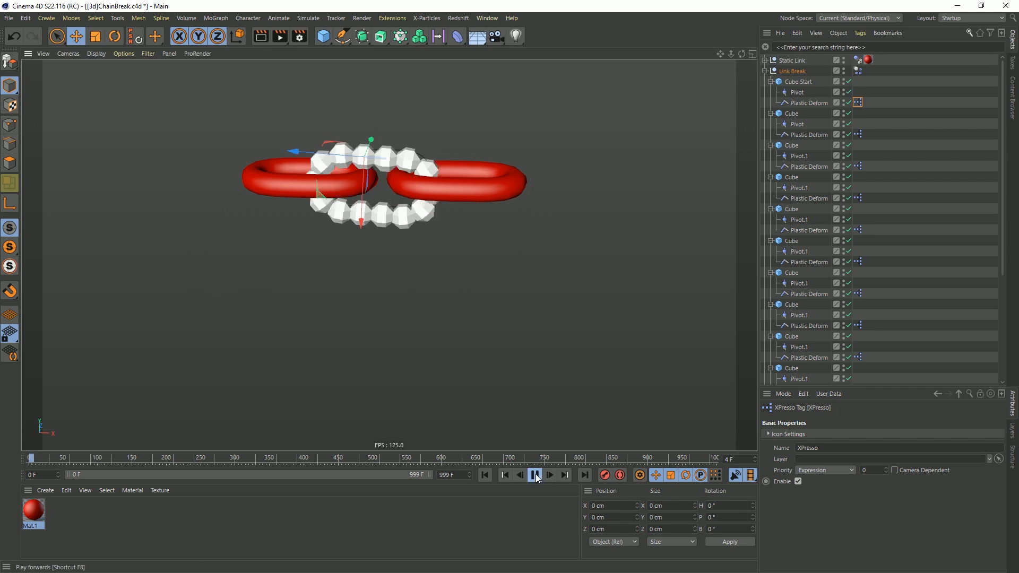
{"action": "left_click", "coordinate": [551, 475]}
{"action": "left_click", "coordinate": [550, 475]}
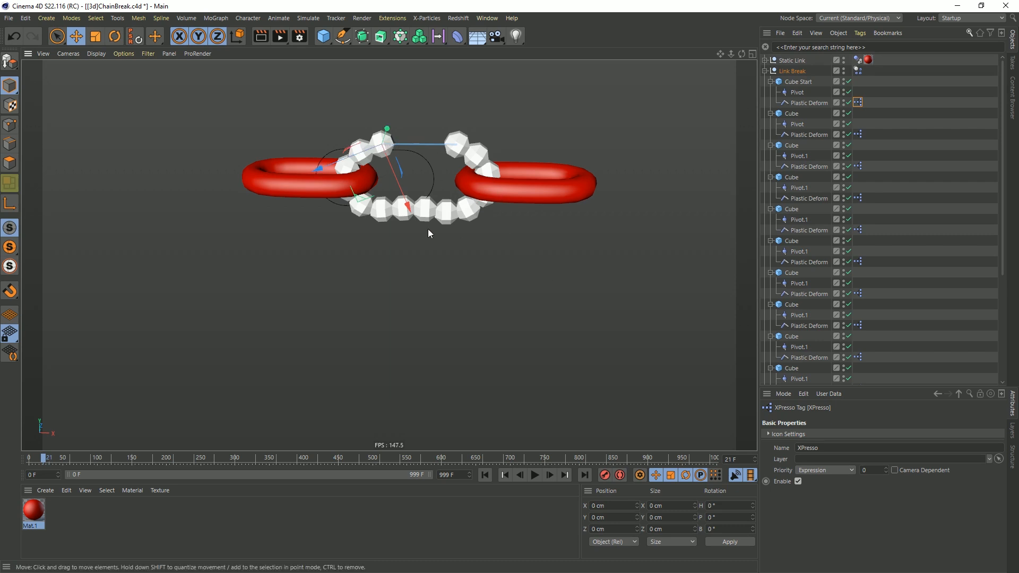
{"action": "scroll", "coordinate": [815, 340], "scroll_direction": "down", "scroll_amount": 3}
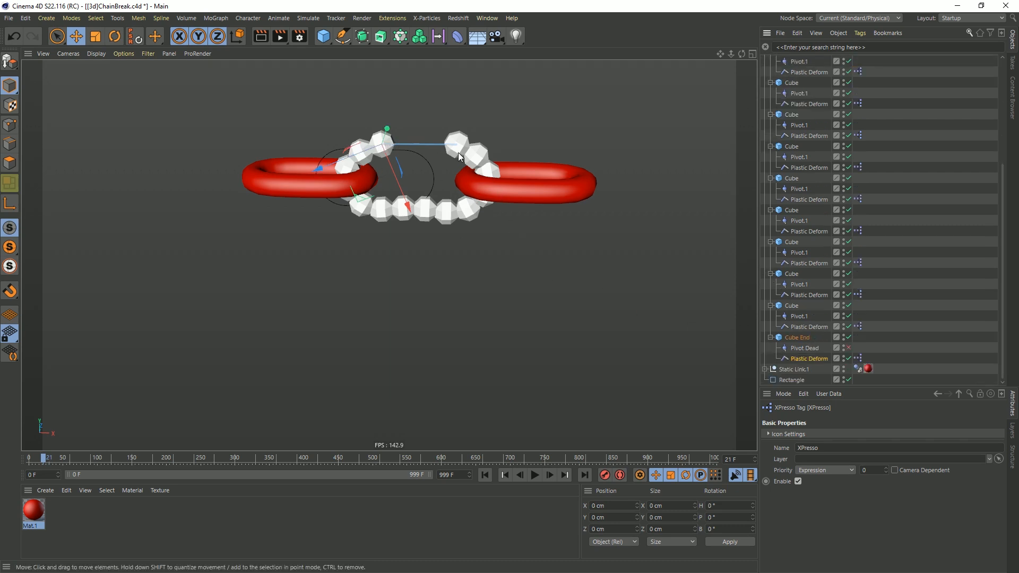
{"action": "left_click", "coordinate": [550, 475]}
{"action": "left_click", "coordinate": [550, 476]}
{"action": "left_click", "coordinate": [550, 476]}
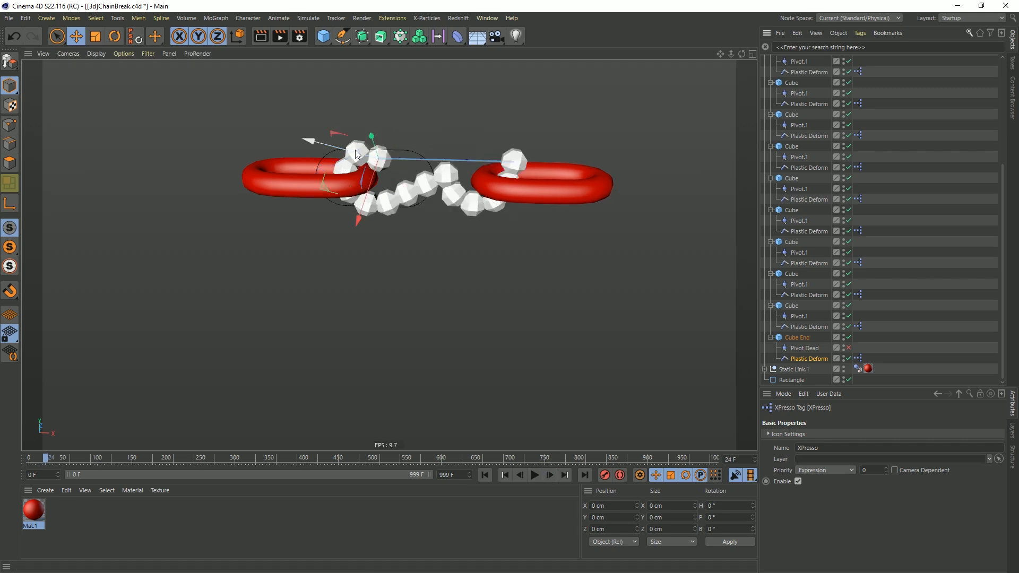
{"action": "left_click", "coordinate": [550, 475]}
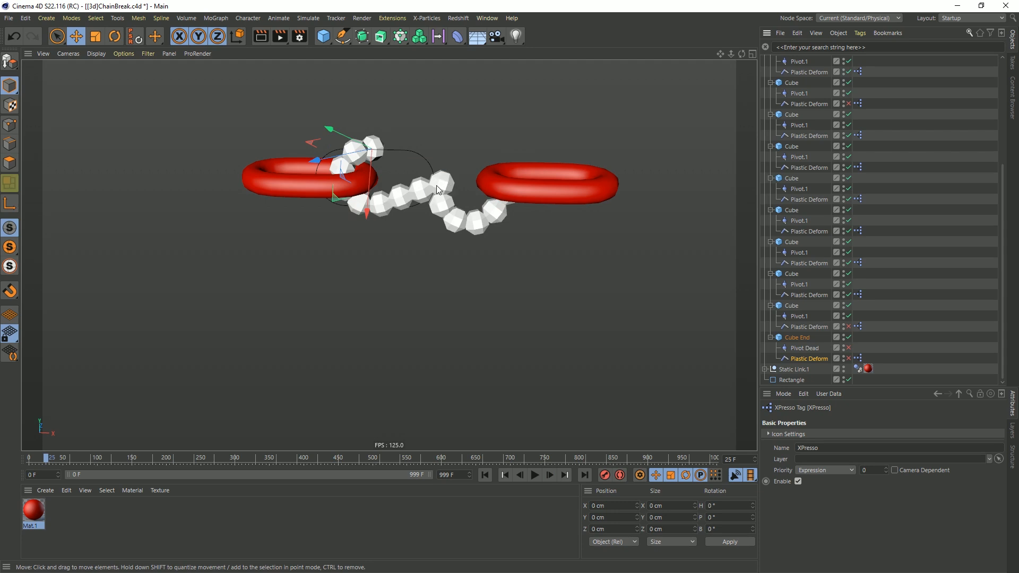
{"action": "left_click", "coordinate": [548, 475]}
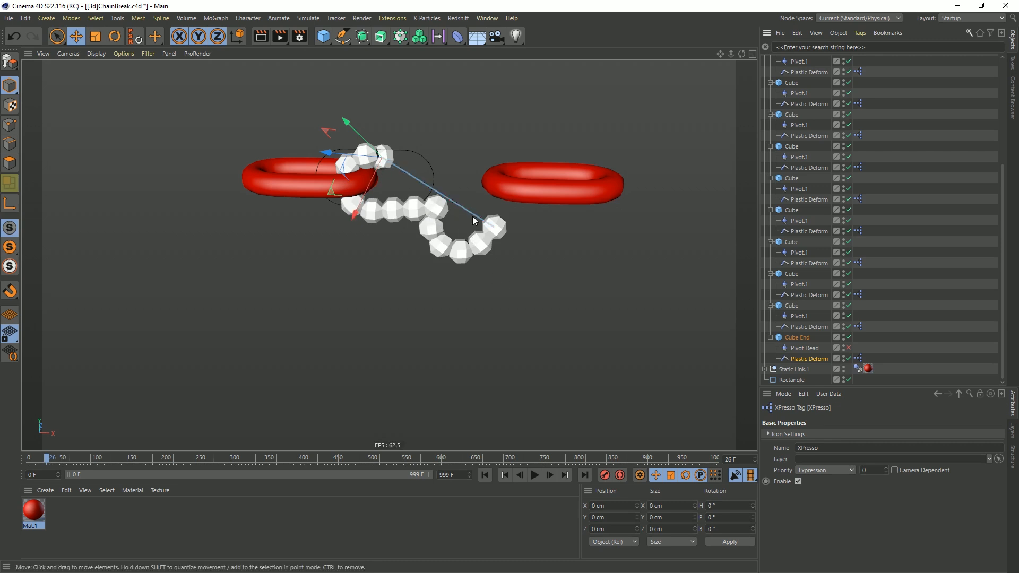
Continue the simulation from frame 26 to watch how the broken link hangs, and return to frame 0.
{"action": "left_click", "coordinate": [535, 475]}
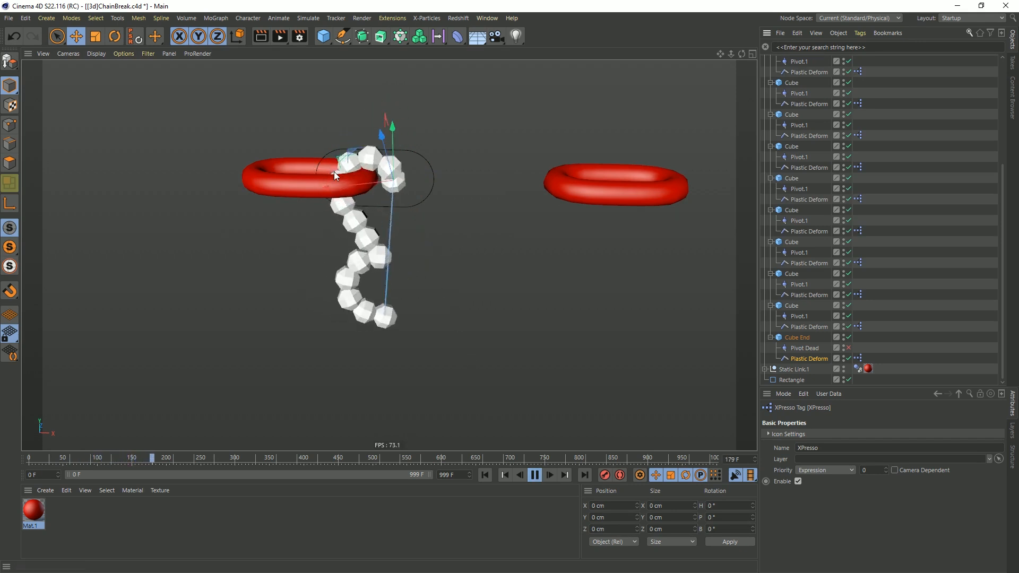
{"action": "left_click", "coordinate": [535, 475]}
{"action": "left_click", "coordinate": [485, 475]}
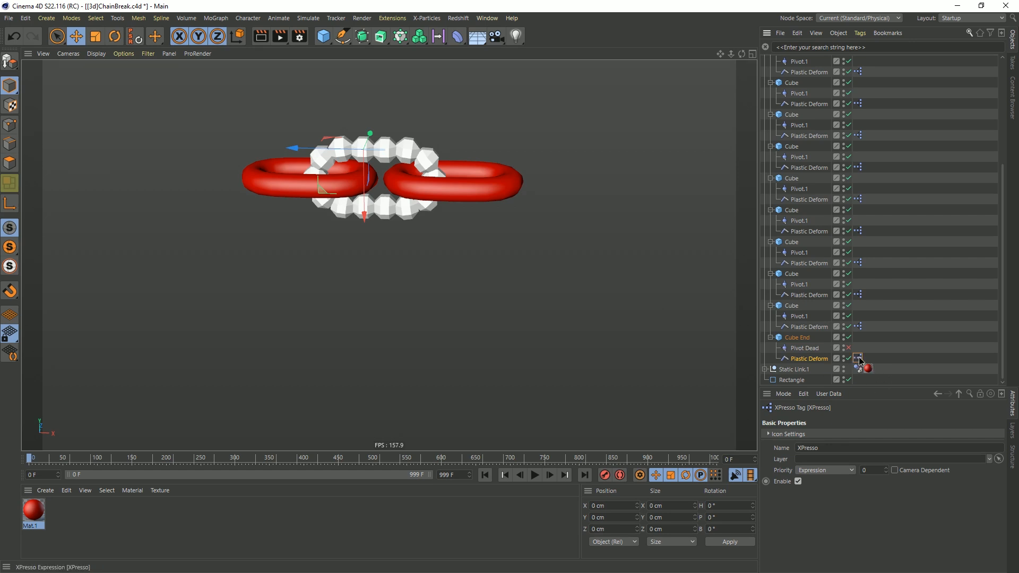
Disable the XPresso tag on Cube End's Plastic Deform connector and run the simulation again.
{"action": "left_click", "coordinate": [798, 481]}
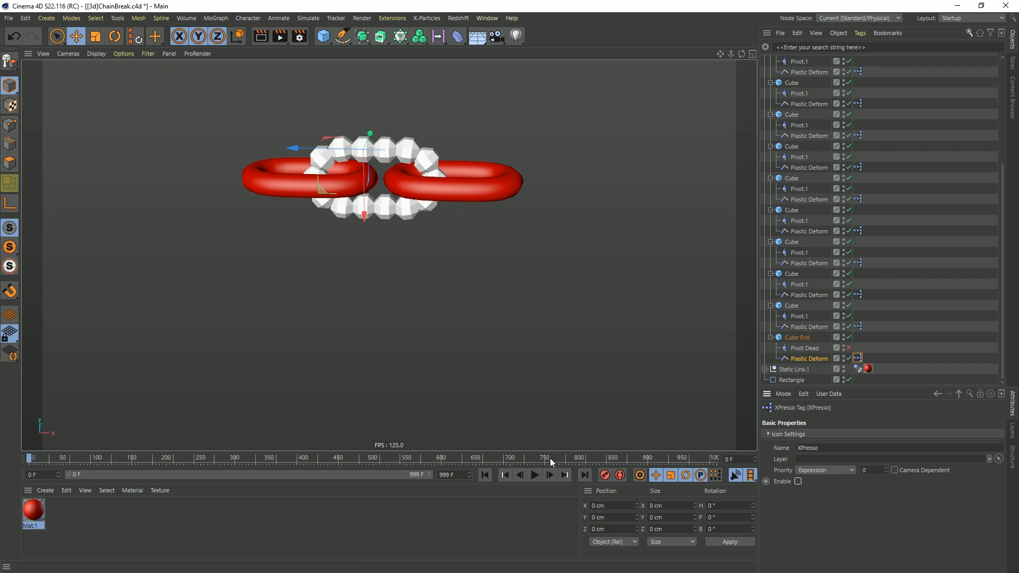
{"action": "left_click", "coordinate": [534, 475]}
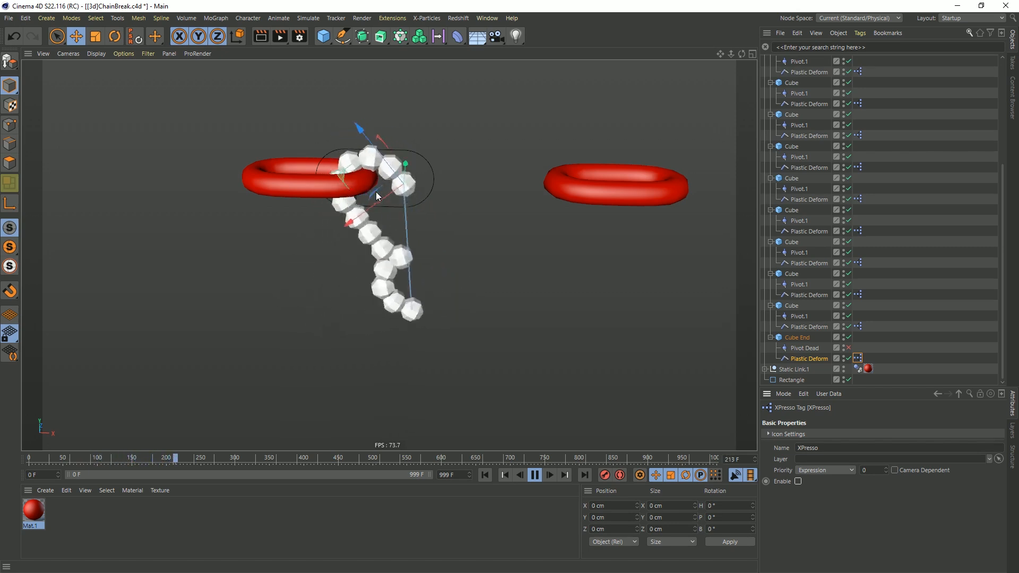
{"action": "left_click", "coordinate": [532, 475]}
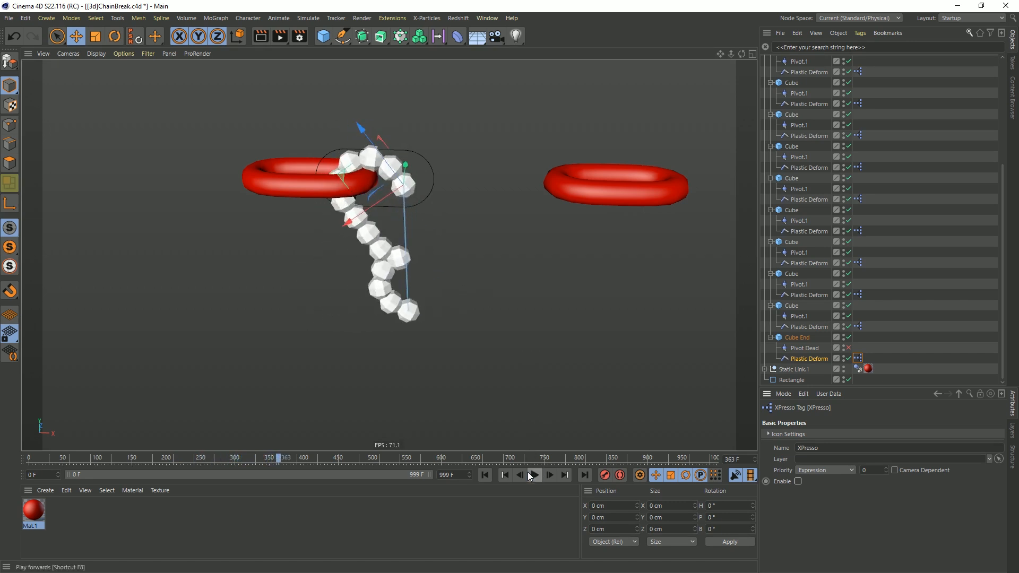
Examine the object properties of the Plastic Deform connectors under Cube End and under the Cube just above it.
{"action": "left_click", "coordinate": [807, 359]}
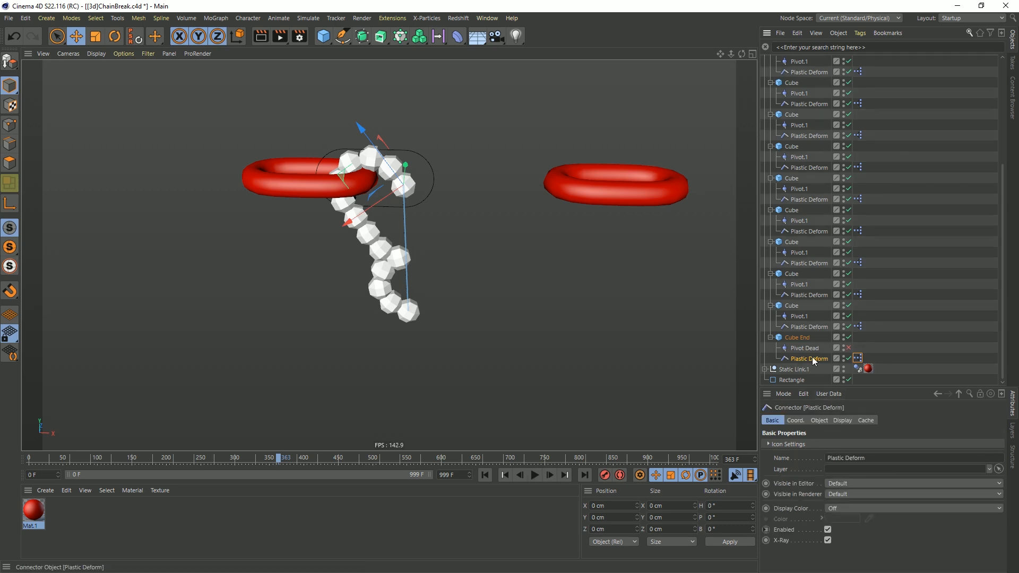
{"action": "left_click", "coordinate": [819, 420]}
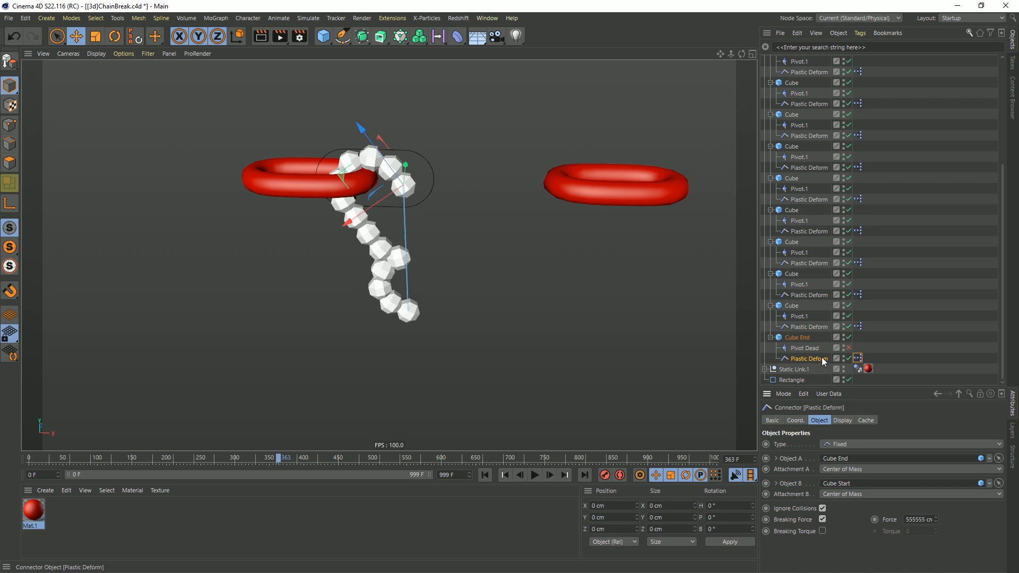
{"action": "double_click", "coordinate": [807, 359]}
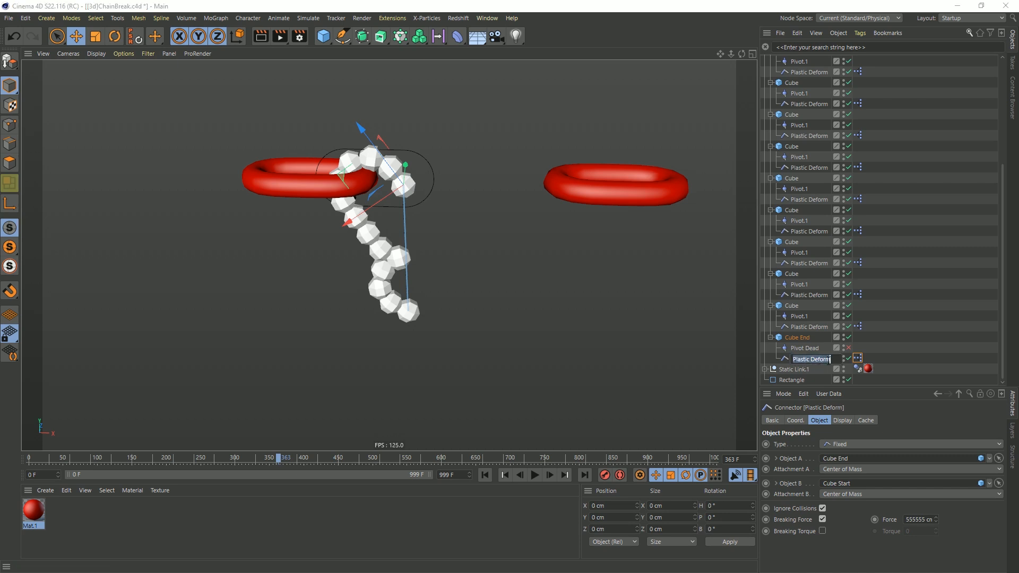
{"action": "key", "text": "Return"}
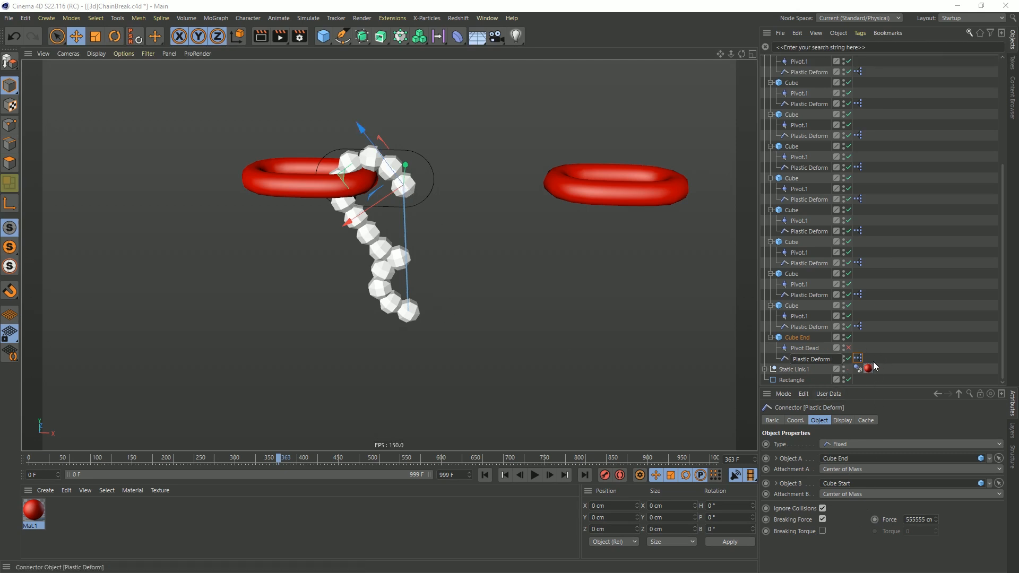
{"action": "key", "text": "Return"}
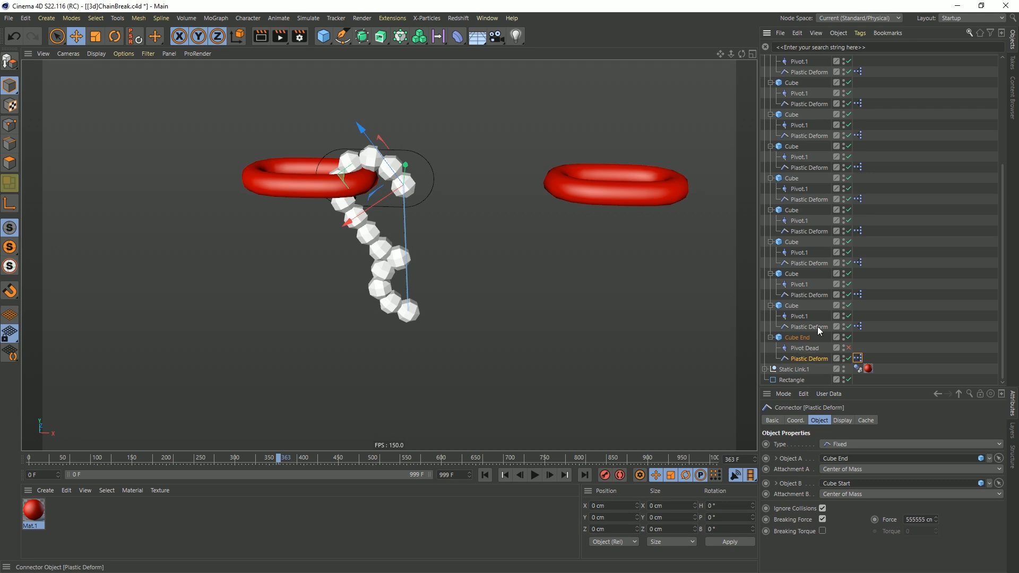
{"action": "left_click", "coordinate": [813, 326]}
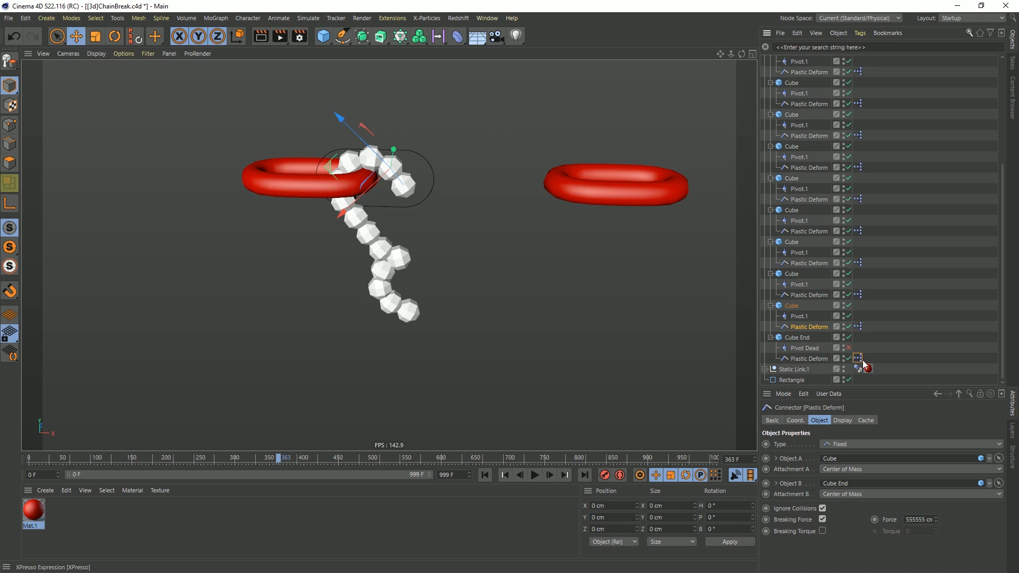
Rename the Plastic Deform connector under Cube End to "Plastic Deform Main" and return the timeline to frame 0.
{"action": "left_click", "coordinate": [821, 357]}
{"action": "double_click", "coordinate": [827, 360]}
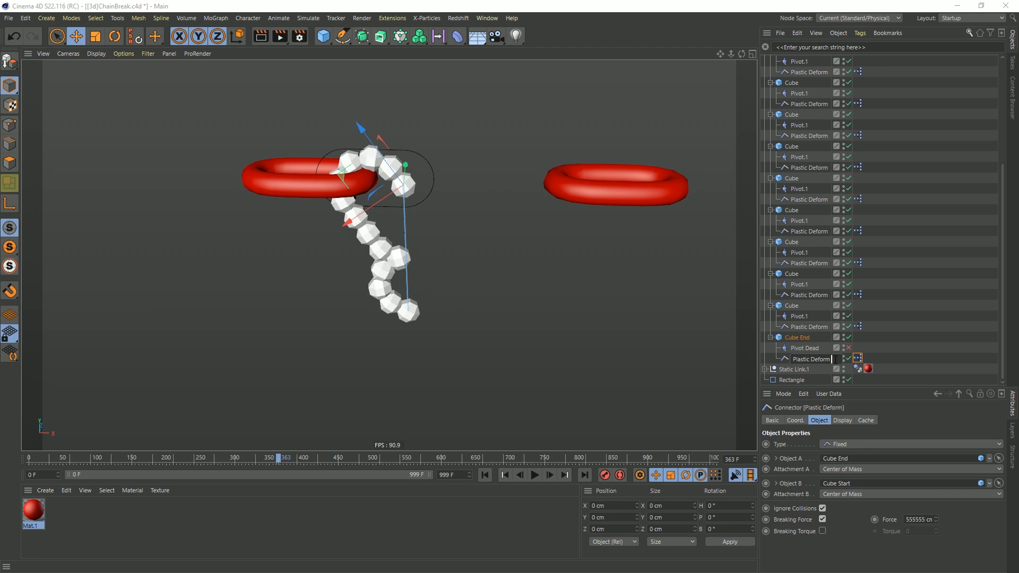
{"action": "type", "text": "Main"}
{"action": "key", "text": "Return"}
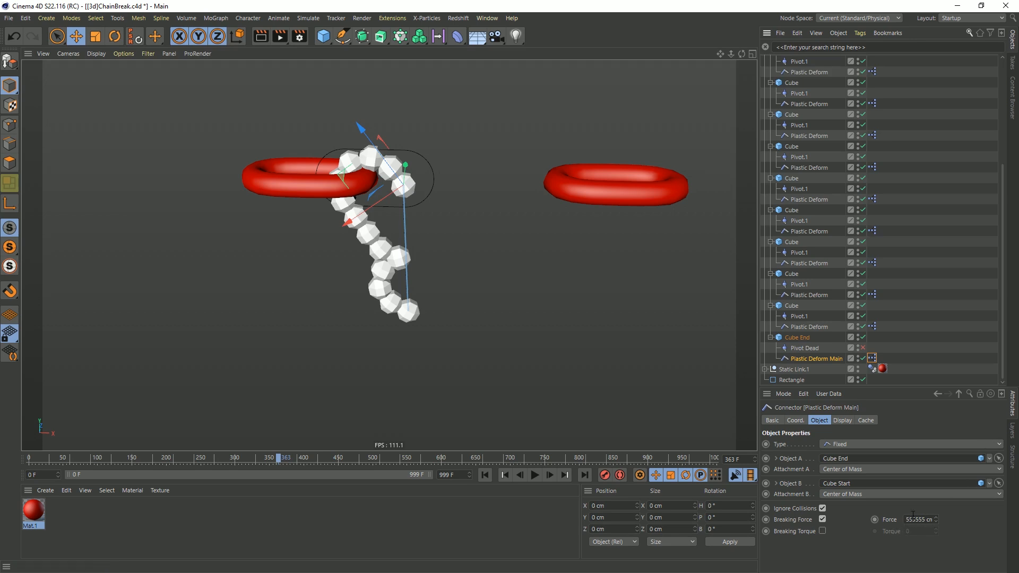
{"action": "left_click", "coordinate": [484, 475]}
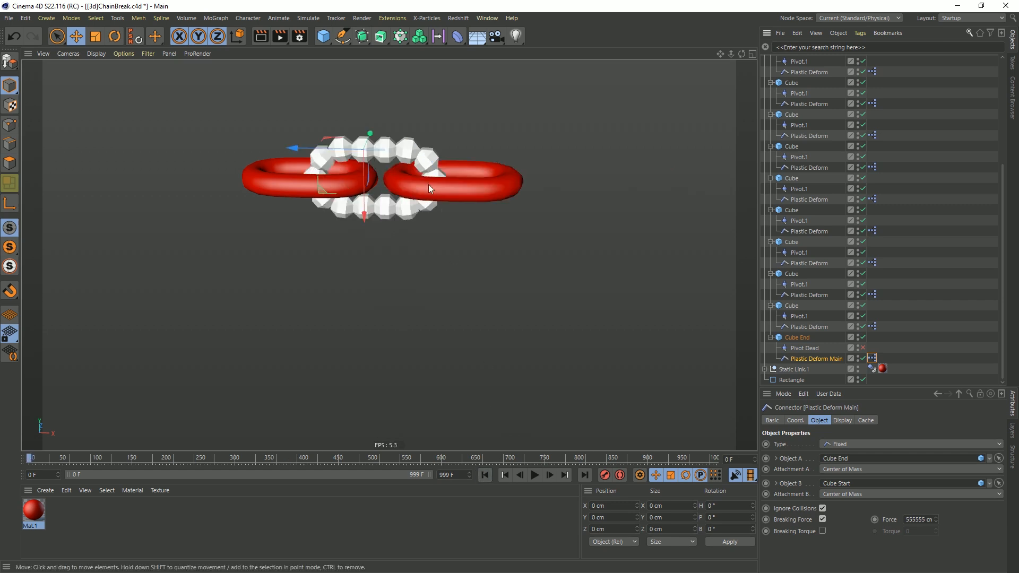
Add a sphere primitive enclosing the chain links and scale it uniformly to a radius of about 112 cm.
{"action": "scroll", "coordinate": [414, 191], "scroll_direction": "down", "scroll_amount": 3}
{"action": "left_click_drag", "start_coordinate": [400, 215], "coordinate": [416, 176], "text": "alt"}
{"action": "scroll", "coordinate": [415, 186], "scroll_direction": "down", "scroll_amount": 2}
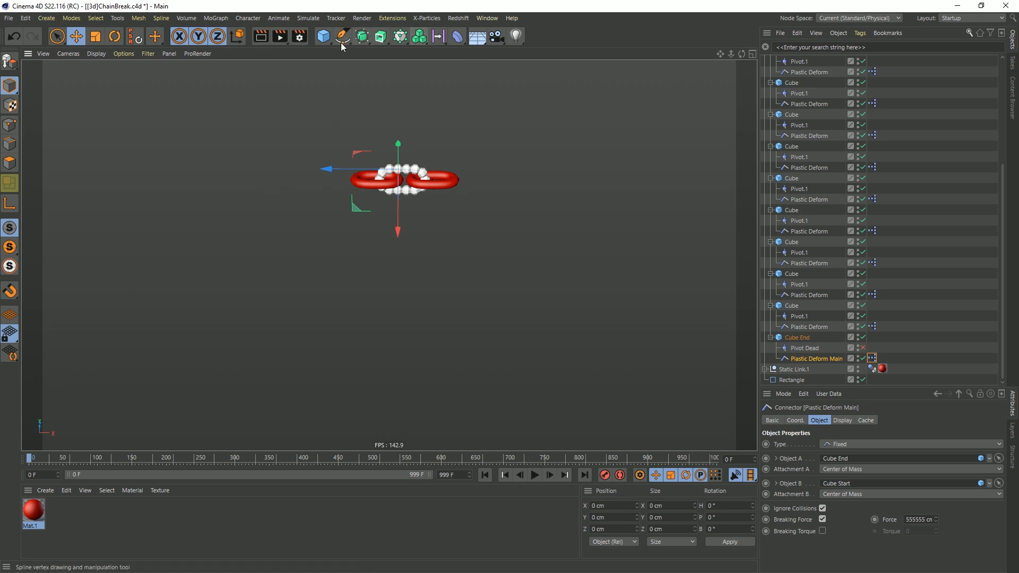
{"action": "left_click", "coordinate": [314, 40]}
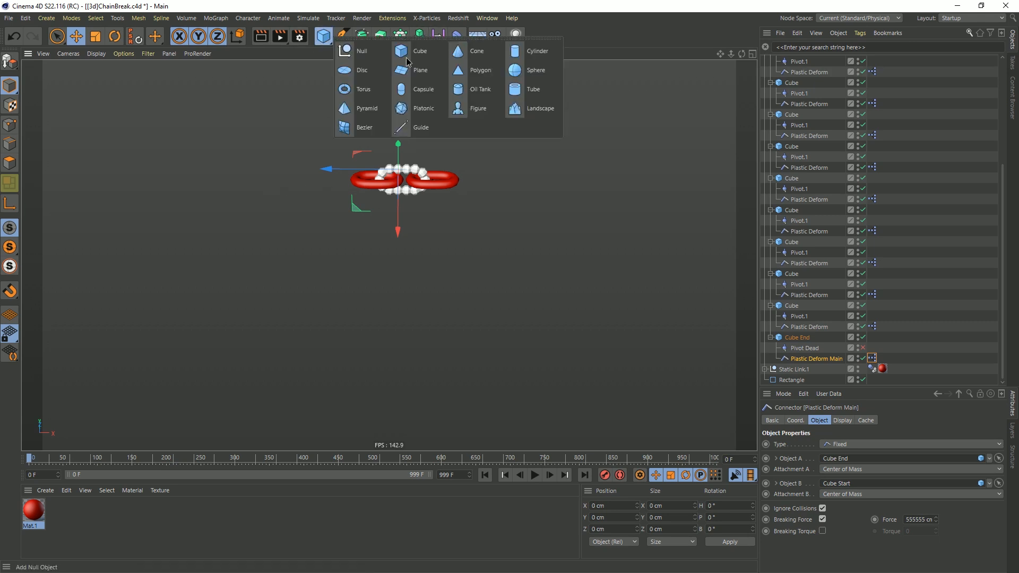
{"action": "left_click", "coordinate": [552, 70]}
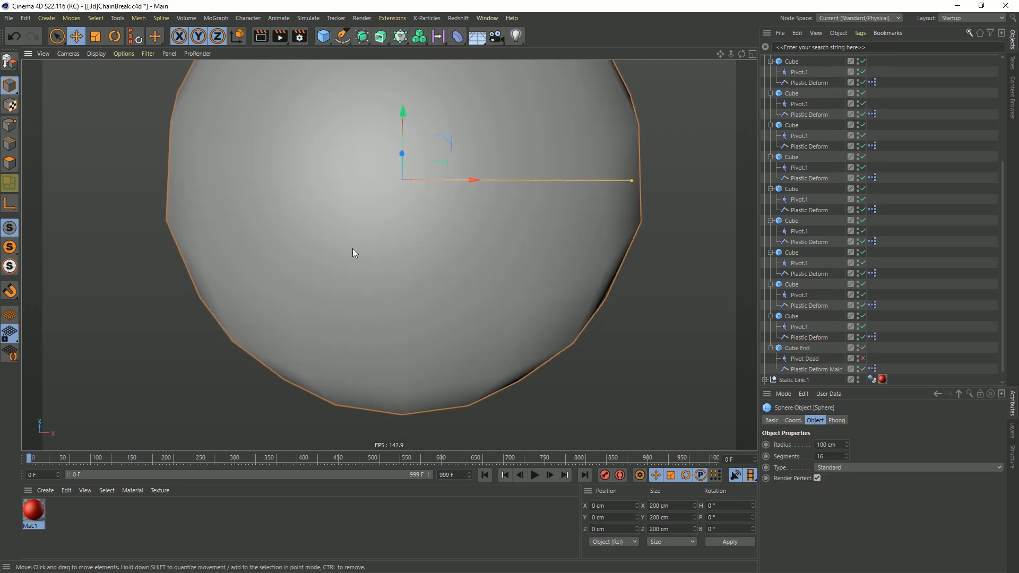
{"action": "key", "text": "t"}
{"action": "left_click_drag", "start_coordinate": [324, 326], "coordinate": [675, 223]}
{"action": "left_click_drag", "start_coordinate": [584, 207], "coordinate": [477, 223]}
{"action": "scroll", "coordinate": [848, 71], "scroll_direction": "up", "scroll_amount": 10}
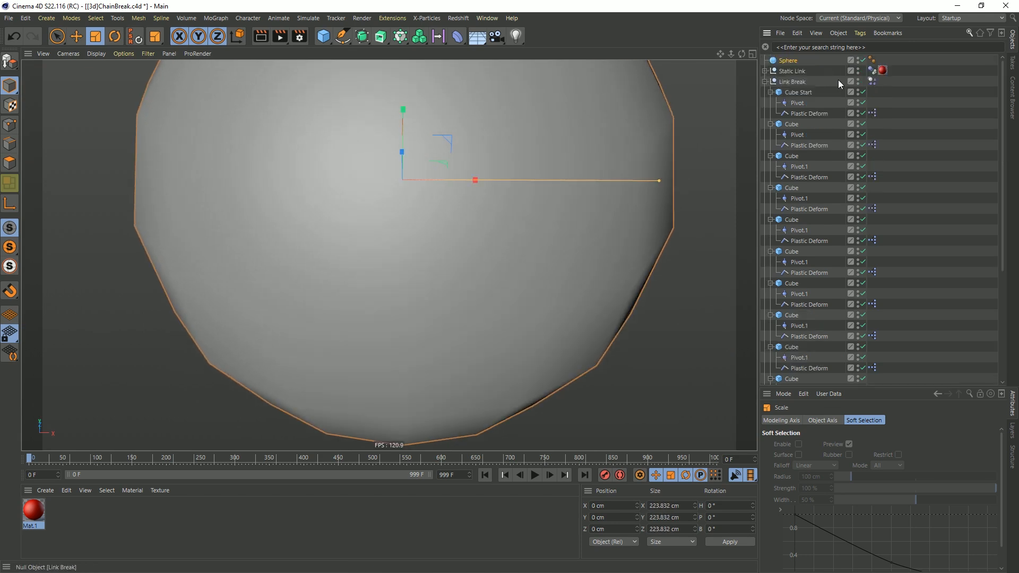
Hide the sphere in the viewport and give it a Collider Body tag.
{"action": "left_click", "coordinate": [858, 59]}
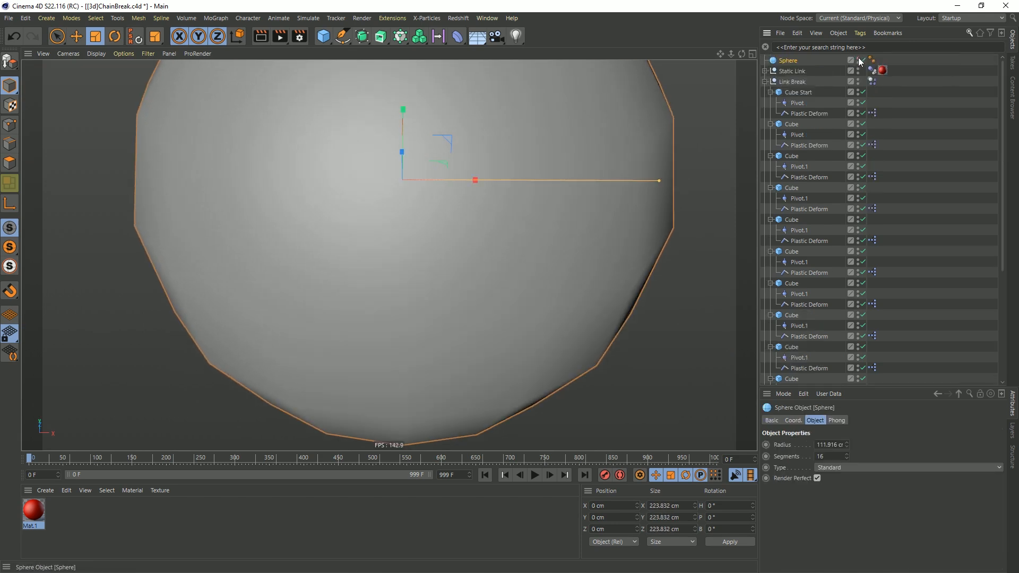
{"action": "left_click", "coordinate": [858, 59]}
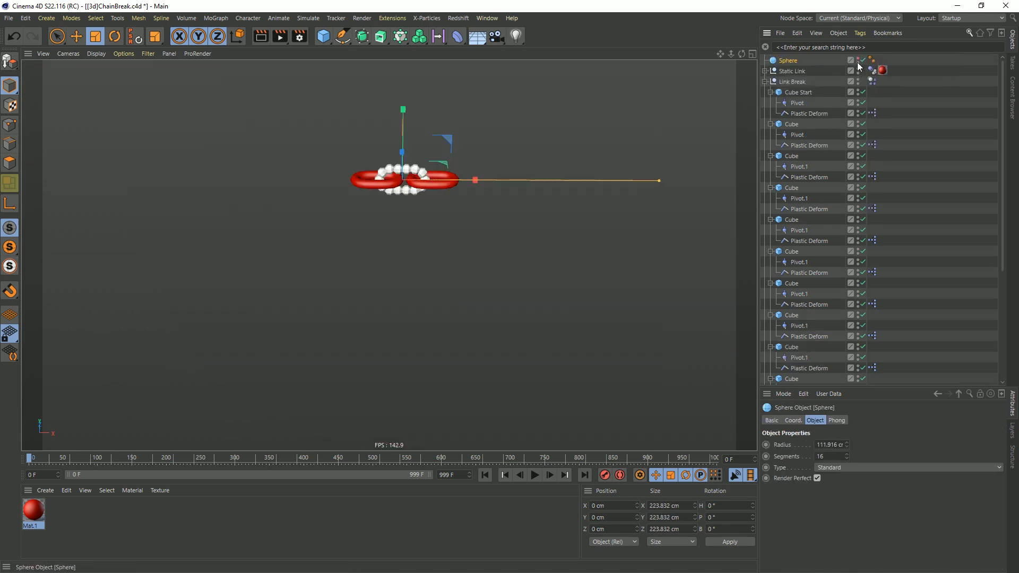
{"action": "right_click", "coordinate": [788, 64]}
{"action": "mouse_move", "coordinate": [858, 144]}
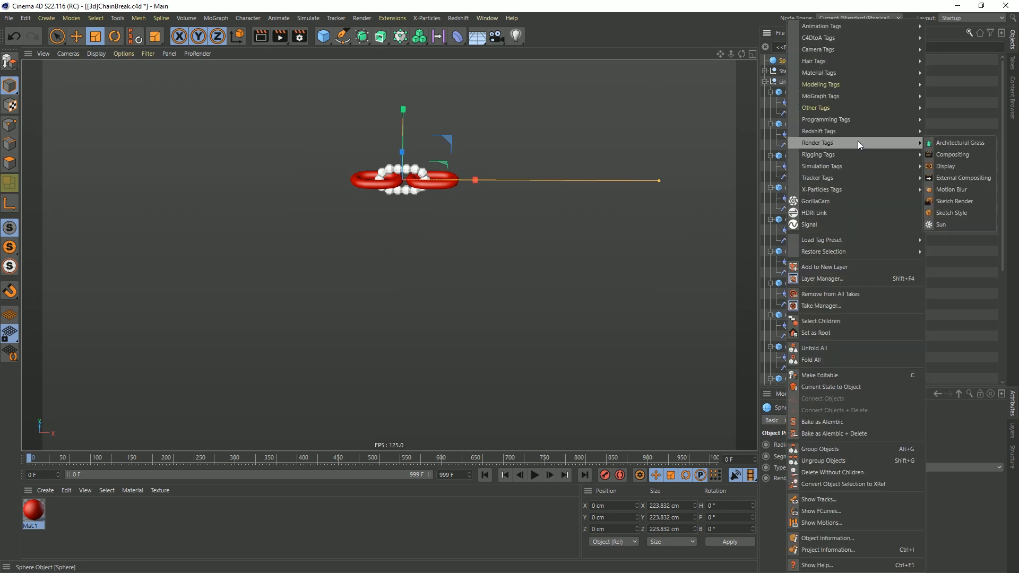
{"action": "mouse_move", "coordinate": [830, 165]}
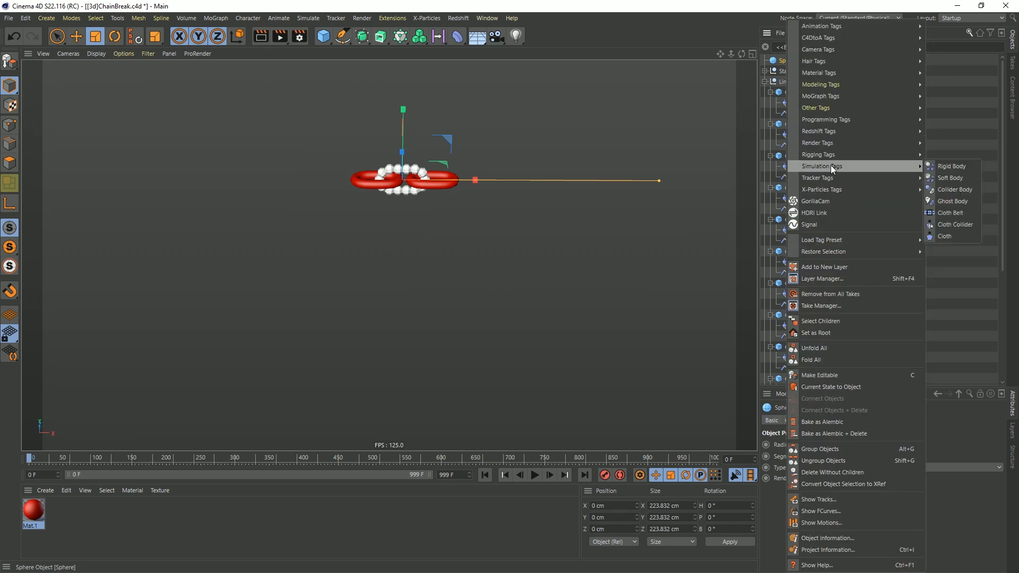
{"action": "left_click", "coordinate": [951, 189]}
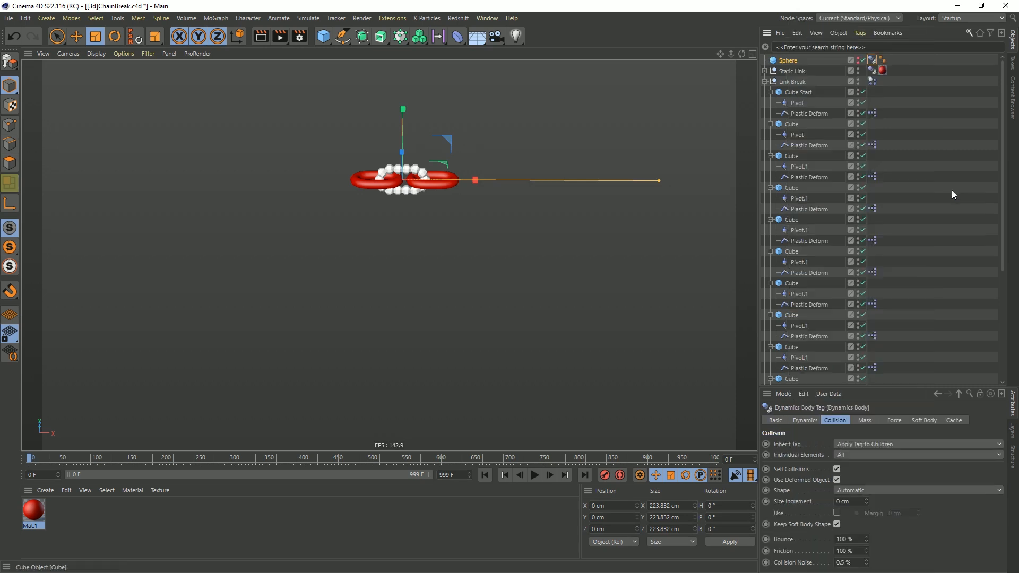
Set the sphere collider's shape to Static Mesh, with 0% bounce and 10% friction.
{"action": "left_click", "coordinate": [846, 490]}
{"action": "left_click", "coordinate": [860, 456]}
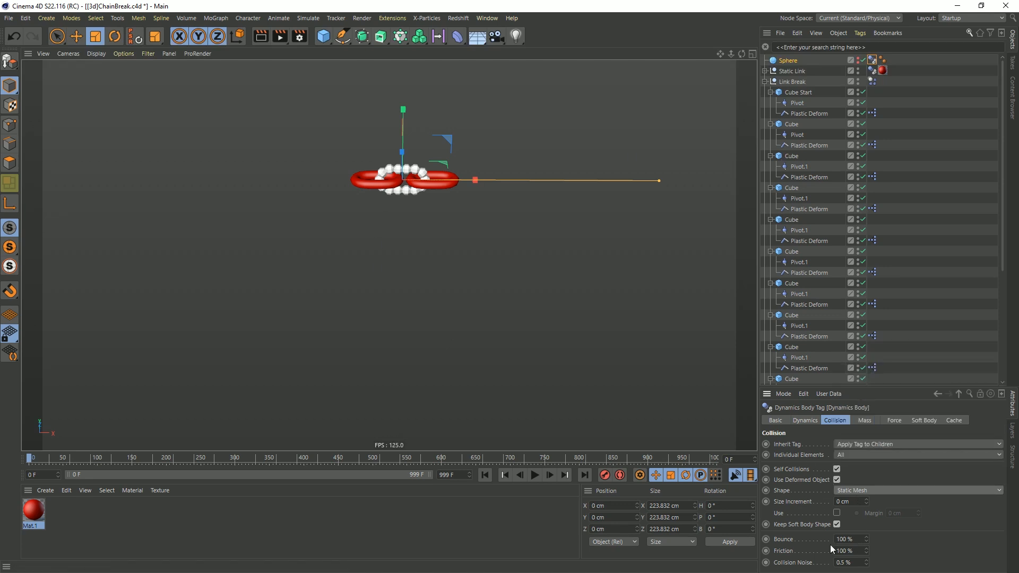
{"action": "double_click", "coordinate": [846, 539]}
{"action": "type", "text": "0"}
{"action": "key", "text": "Return"}
{"action": "double_click", "coordinate": [852, 550]}
{"action": "type", "text": "10"}
{"action": "key", "text": "Return"}
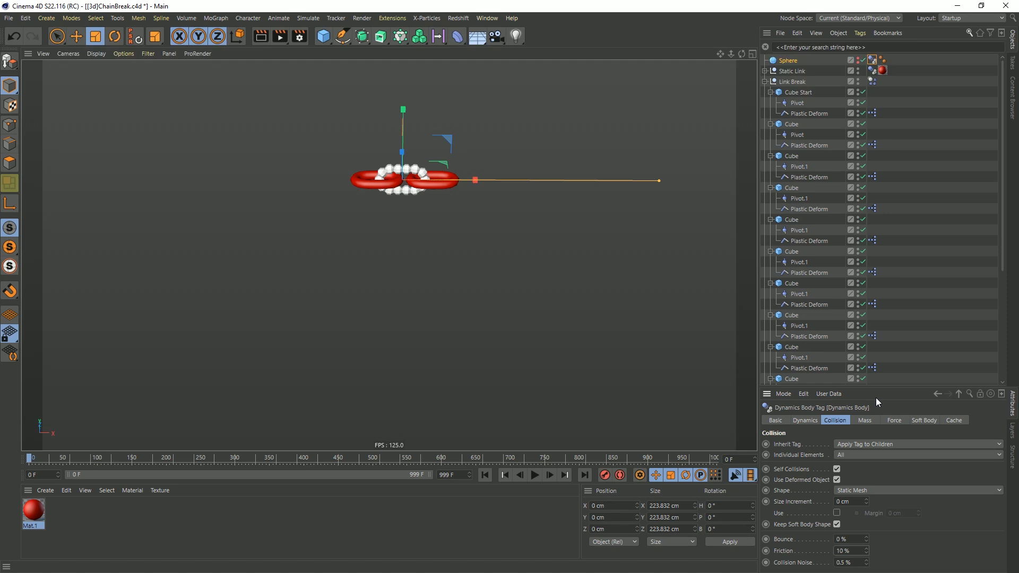
Run the simulation to watch the broken link inside the sphere collider, and return to frame 0.
{"action": "mouse_move", "coordinate": [450, 268]}
{"action": "middle_mouse_down", "text": "alt"}
{"action": "mouse_move", "coordinate": [461, 231]}
{"action": "mouse_move", "coordinate": [453, 250]}
{"action": "middle_mouse_up", "text": "alt"}
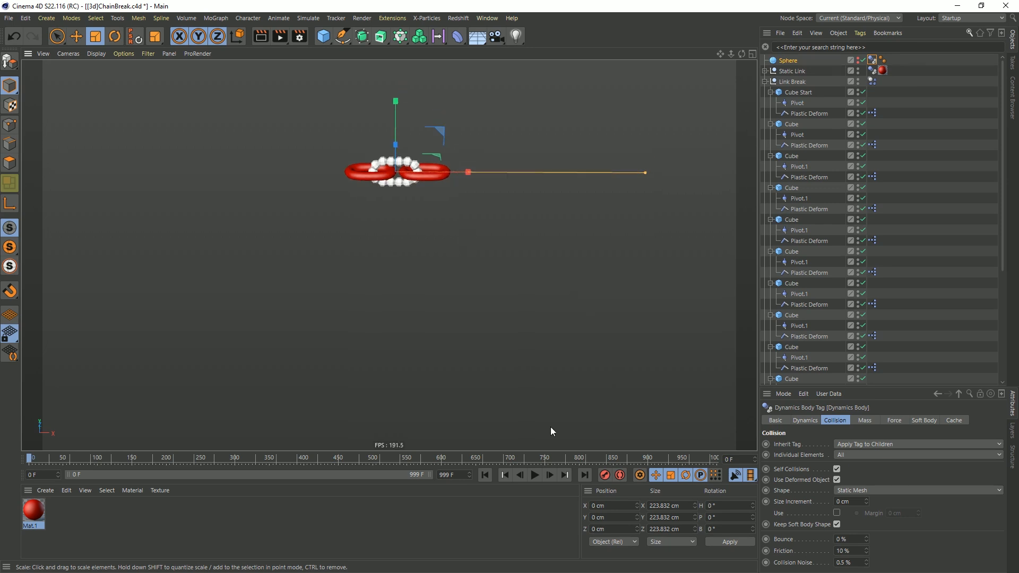
{"action": "left_click", "coordinate": [534, 475]}
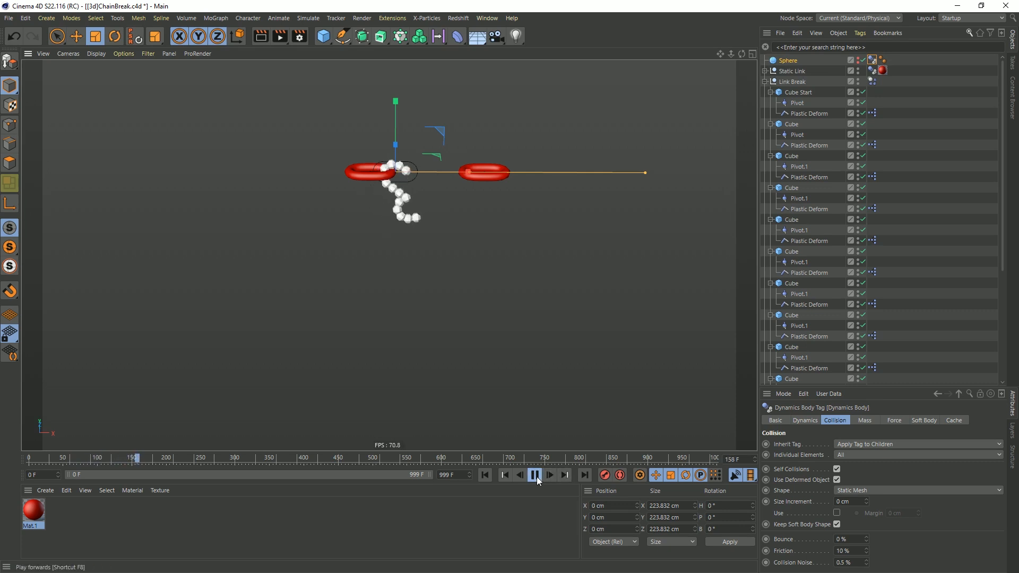
{"action": "left_click", "coordinate": [535, 476]}
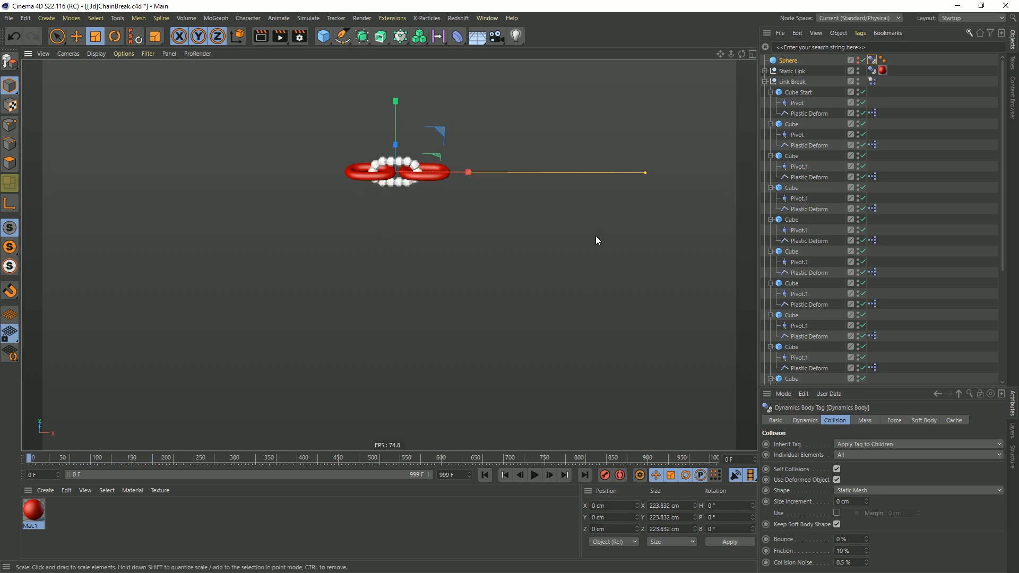
Collapse the Link Break hierarchy and rename the Static Link.1 null to "Static Link Animated".
{"action": "left_click", "coordinate": [764, 81]}
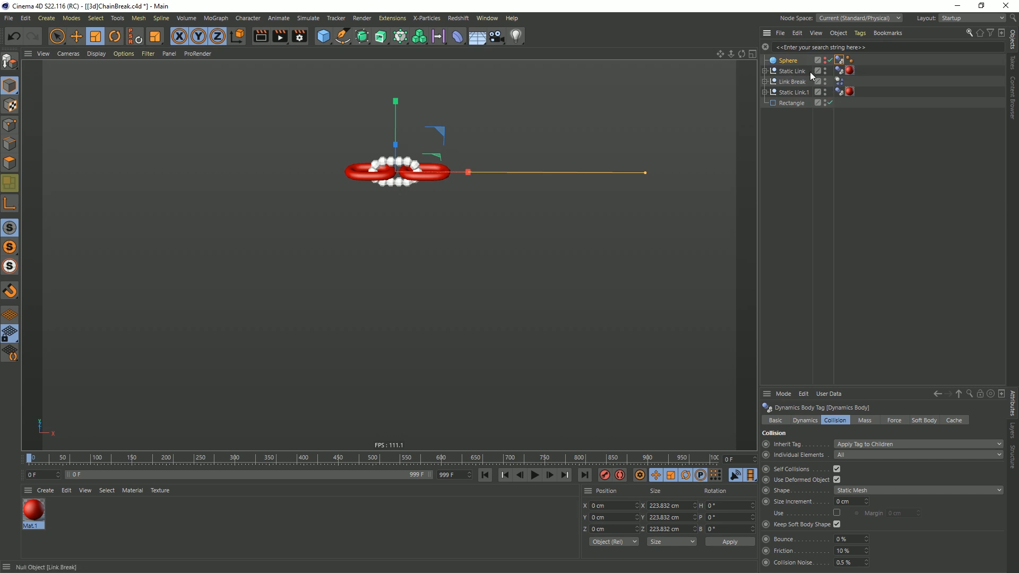
{"action": "left_click", "coordinate": [798, 94]}
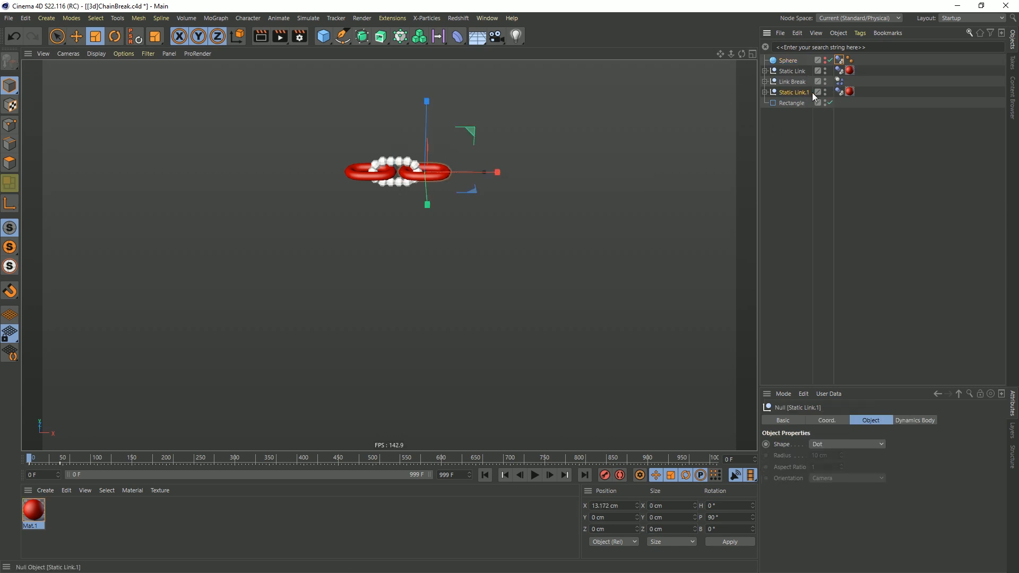
{"action": "double_click", "coordinate": [807, 92]}
{"action": "key", "text": "Return"}
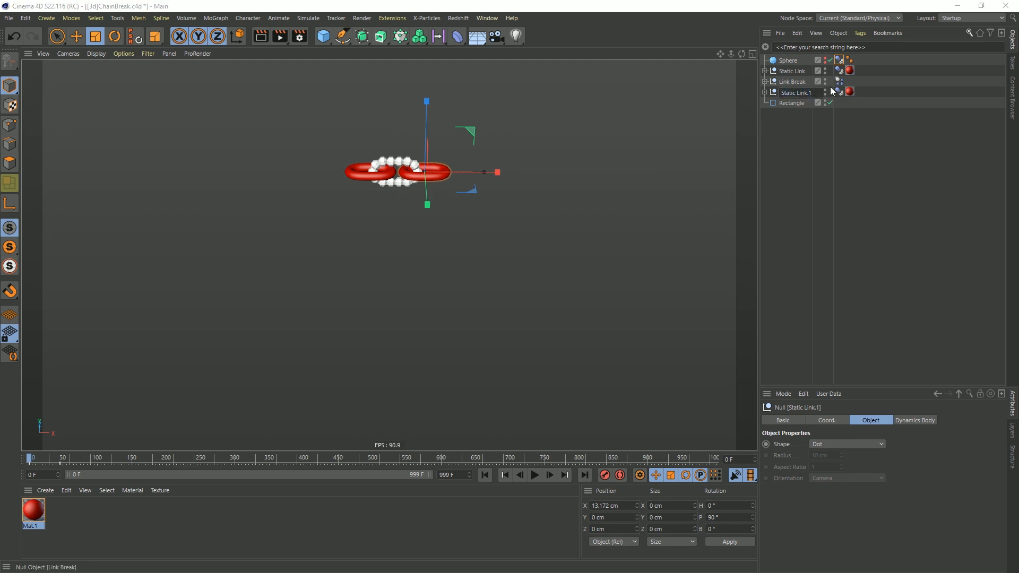
{"action": "type", "text": "imated"}
{"action": "key", "text": "Return"}
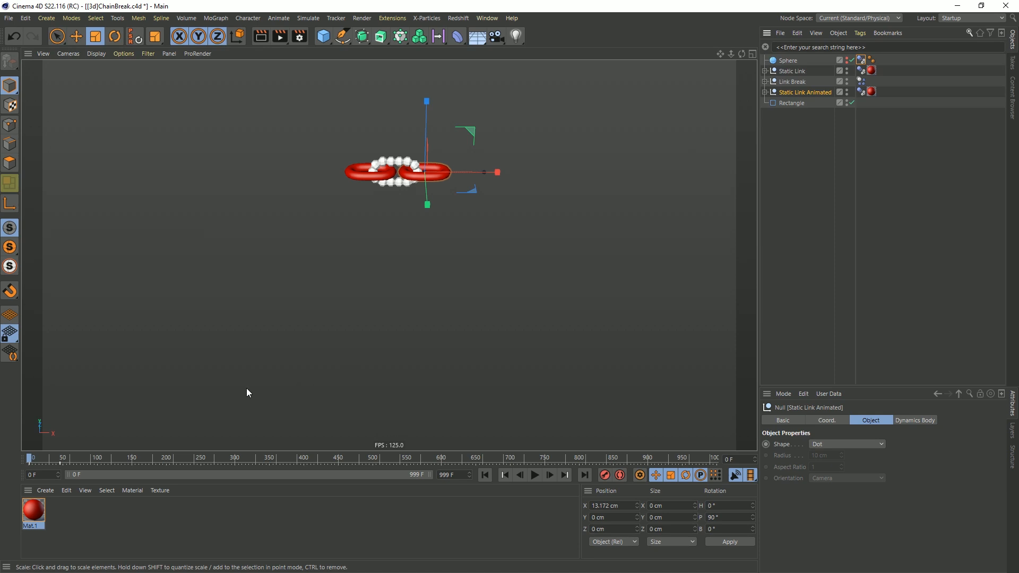
Move the animated static link's final position key to frame 19 and play the simulation.
{"action": "left_click", "coordinate": [68, 464]}
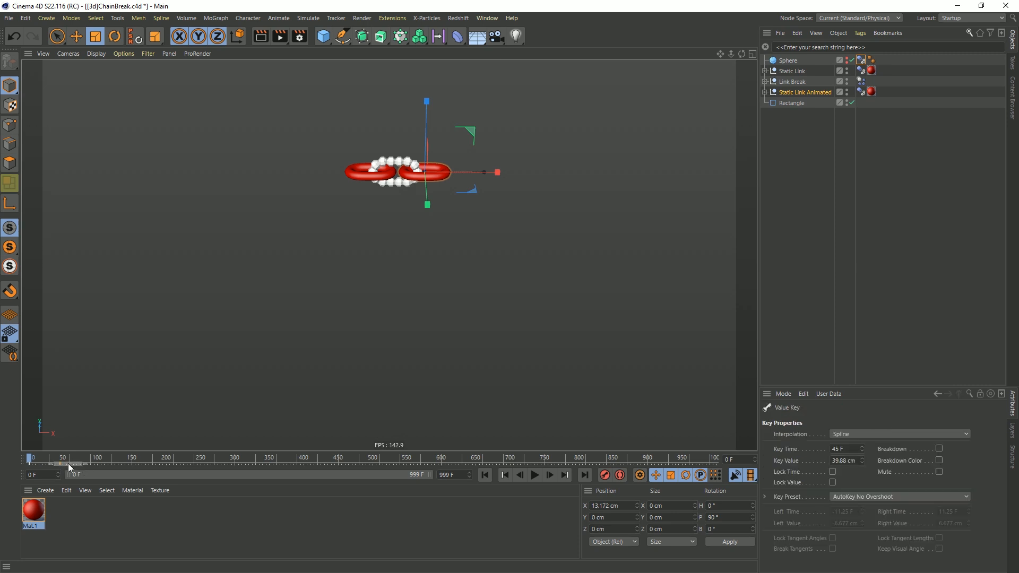
{"action": "left_click_drag", "start_coordinate": [52, 466], "coordinate": [50, 465]}
{"action": "left_click", "coordinate": [535, 475]}
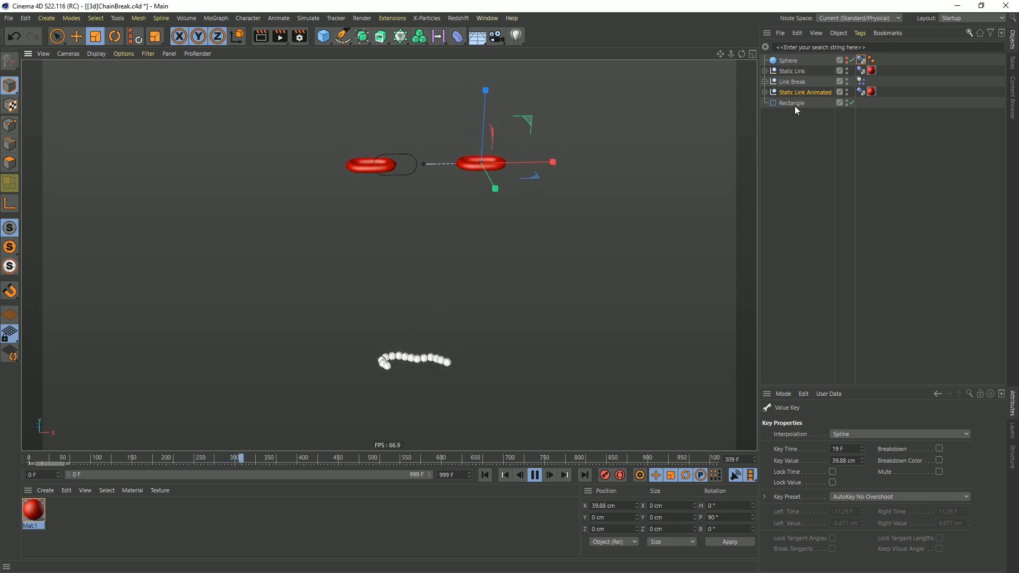
Examine the collision settings of the Link Break null's Dynamics Body tag during playback, and stop the playback.
{"action": "left_click", "coordinate": [765, 81]}
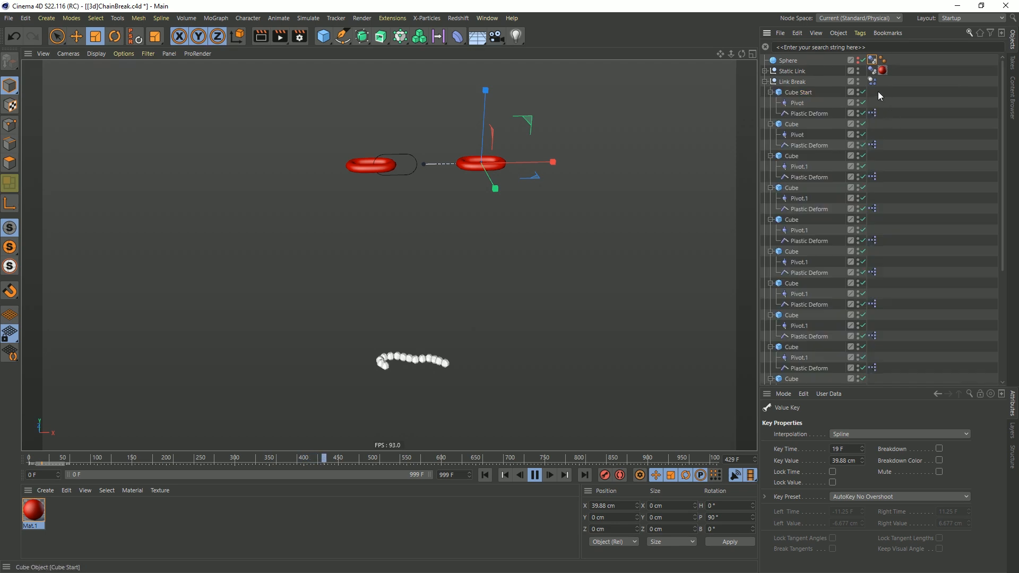
{"action": "left_click", "coordinate": [872, 81]}
{"action": "left_click", "coordinate": [770, 93]}
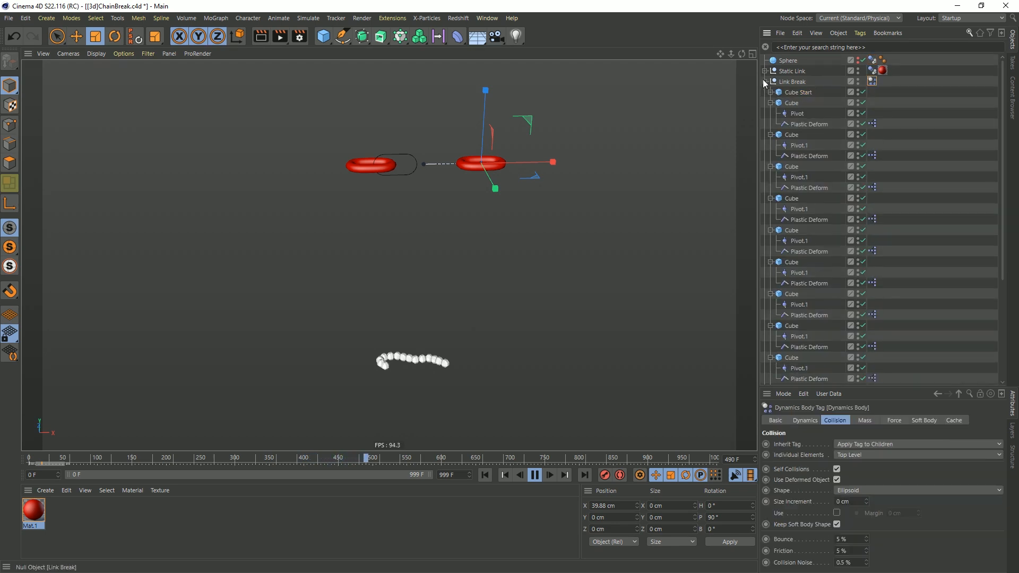
{"action": "left_click", "coordinate": [764, 81]}
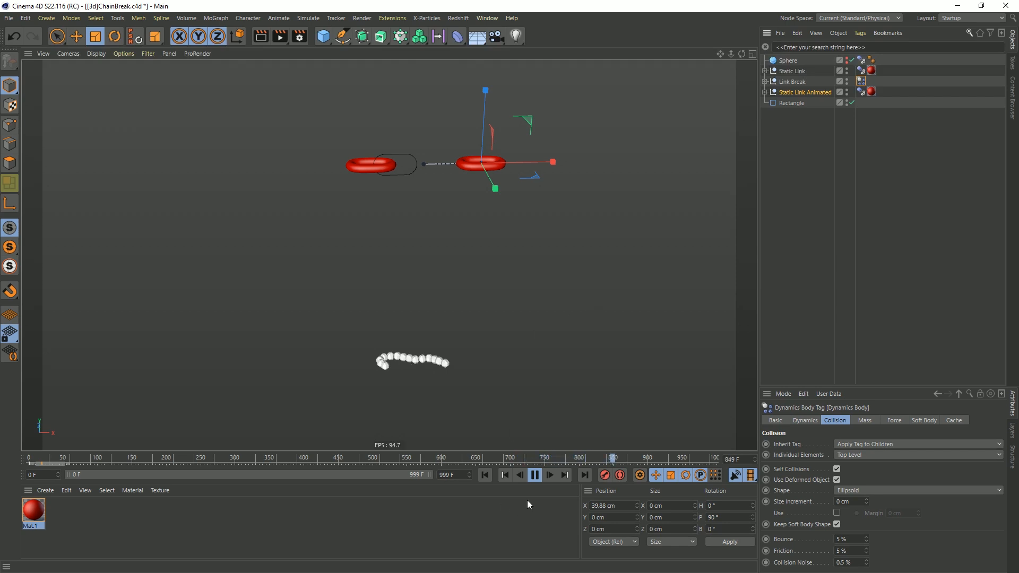
{"action": "left_click", "coordinate": [534, 475]}
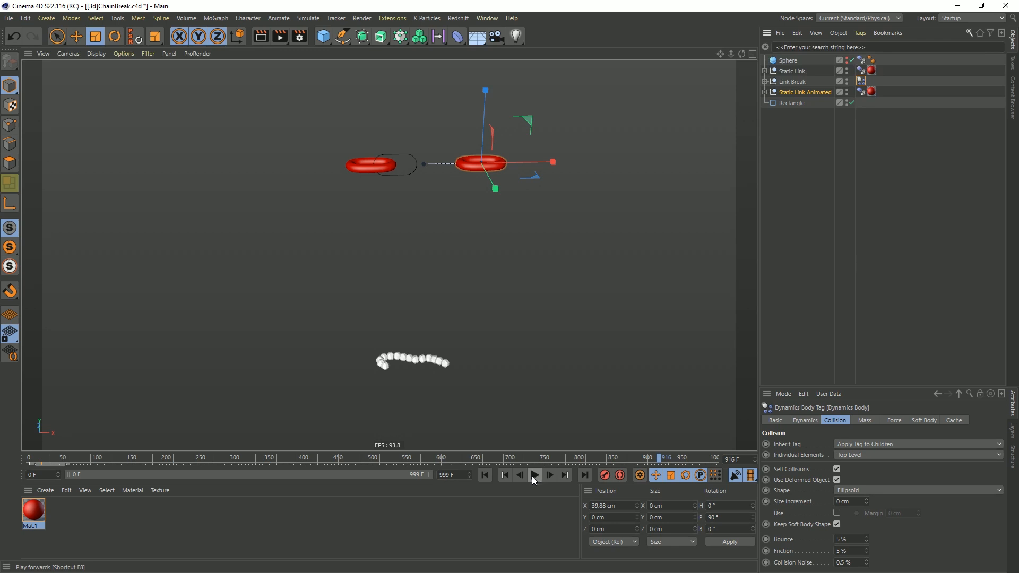
Replay the chain break from the first frame, stop it and rewind to frame 0.
{"action": "left_click", "coordinate": [485, 475]}
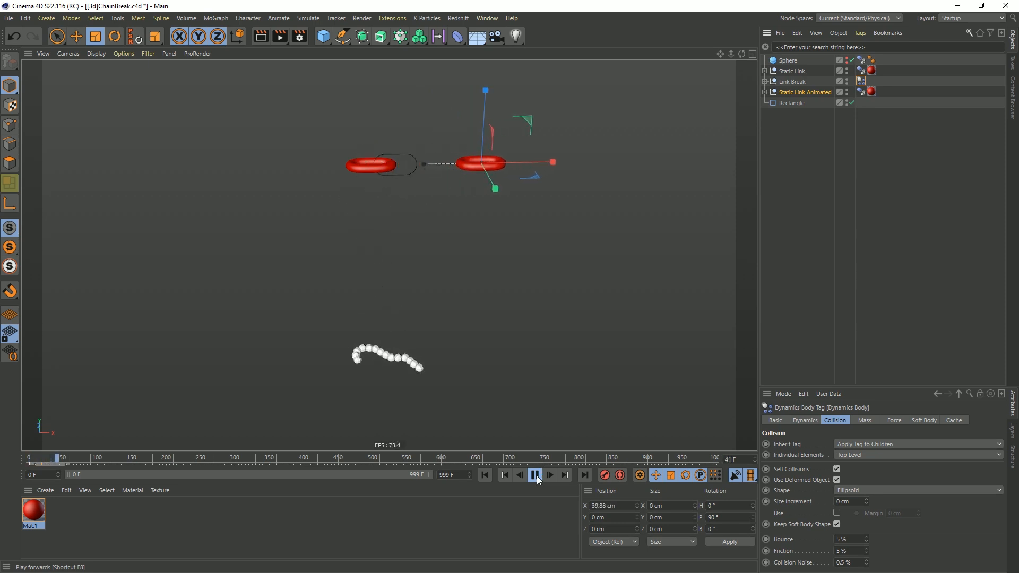
{"action": "left_click", "coordinate": [485, 475]}
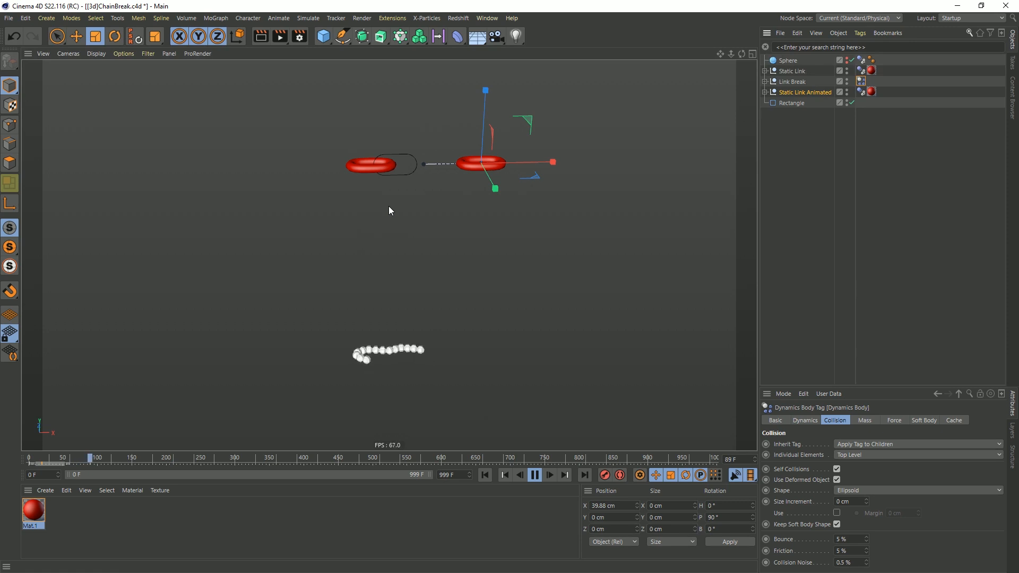
{"action": "left_click", "coordinate": [535, 474]}
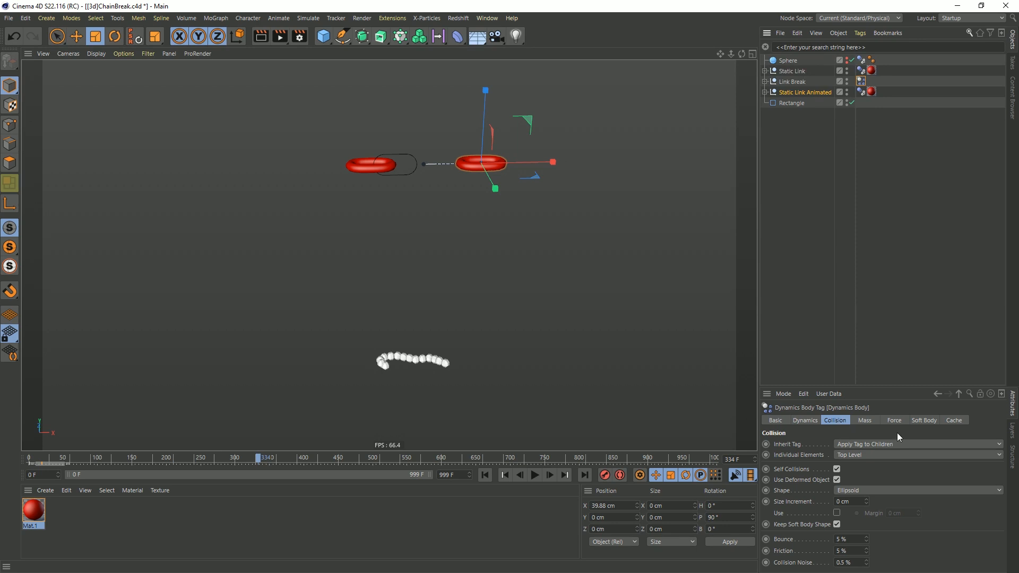
{"action": "left_click", "coordinate": [484, 475]}
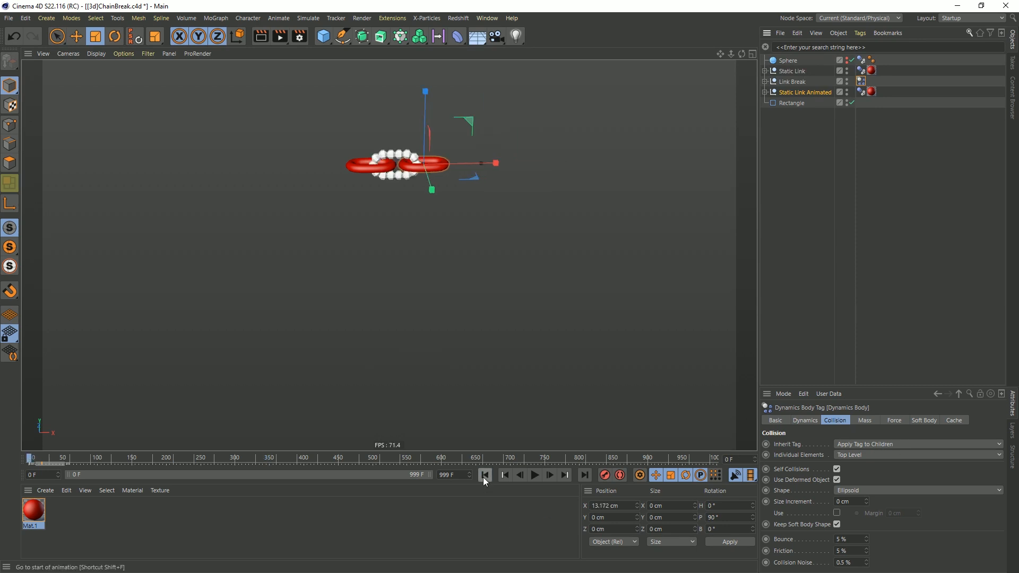
Set the project's expert Dynamics steps per frame to 88 and play the simulation from the start.
{"action": "key", "text": "ctrl+d"}
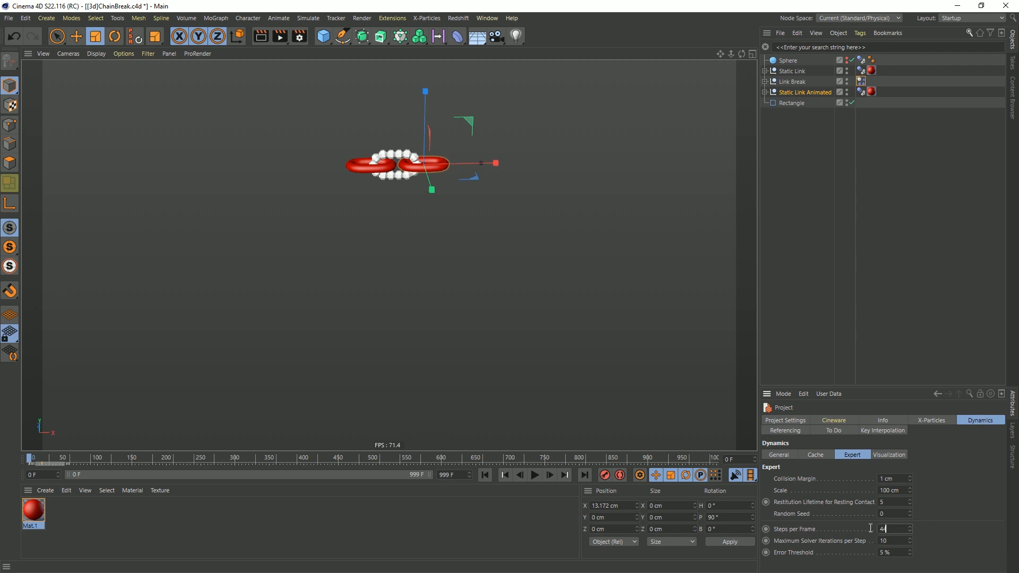
{"action": "left_click", "coordinate": [484, 476]}
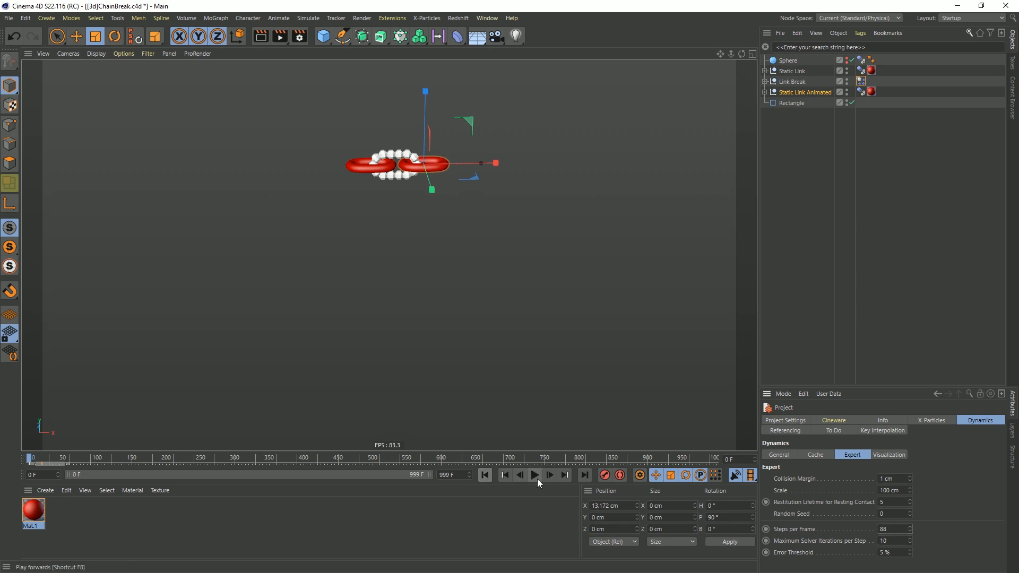
{"action": "left_click", "coordinate": [534, 475]}
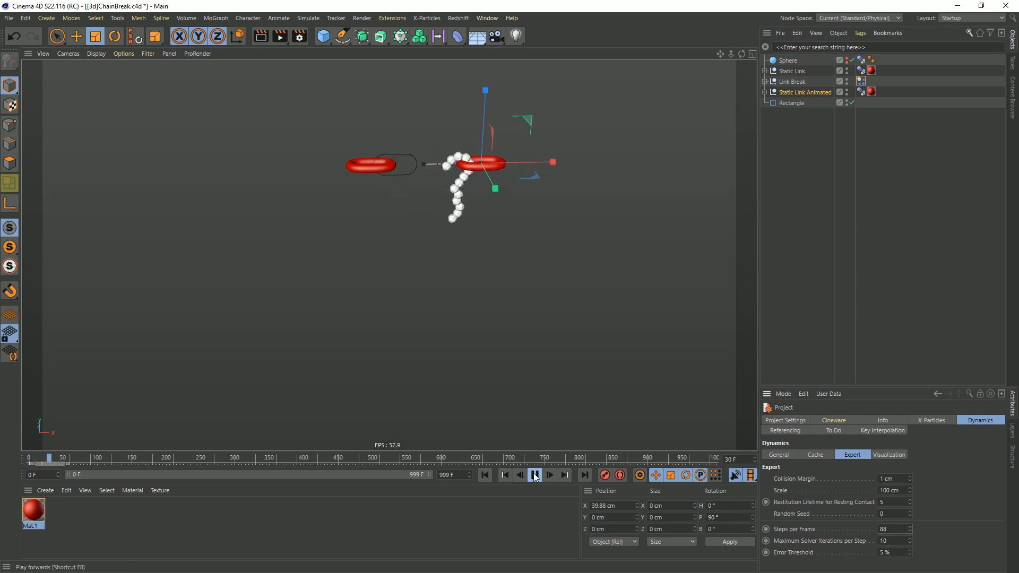
Set the Dynamics steps per frame to 25 and rerun the simulation from the start.
{"action": "double_click", "coordinate": [887, 529]}
{"action": "type", "text": "25"}
{"action": "left_click", "coordinate": [484, 475]}
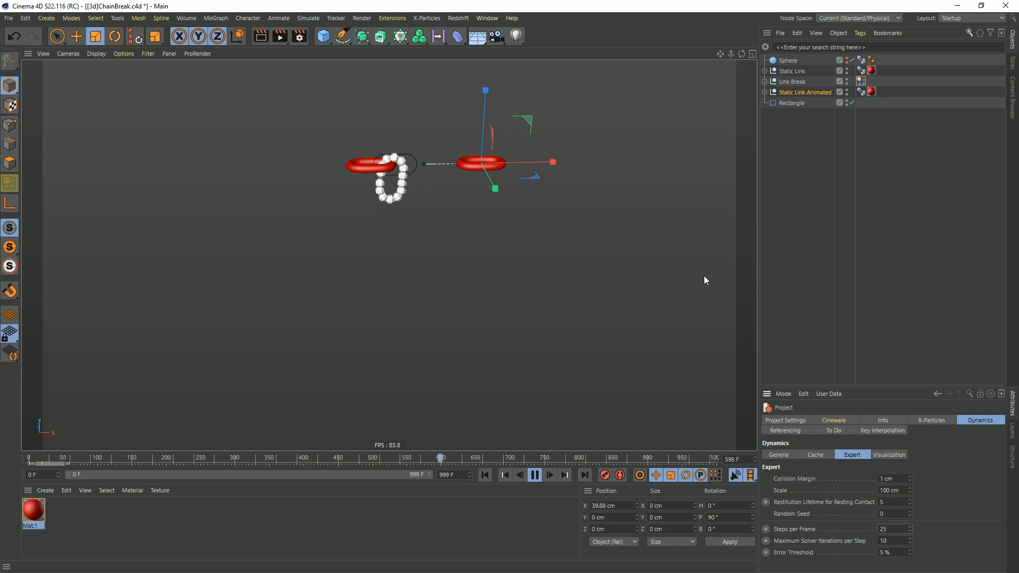
Set the Dynamics steps per frame to 44, test the simulation again and rewind to frame 0.
{"action": "double_click", "coordinate": [900, 528]}
{"action": "type", "text": "44"}
{"action": "key", "text": "Return"}
{"action": "left_click", "coordinate": [485, 474]}
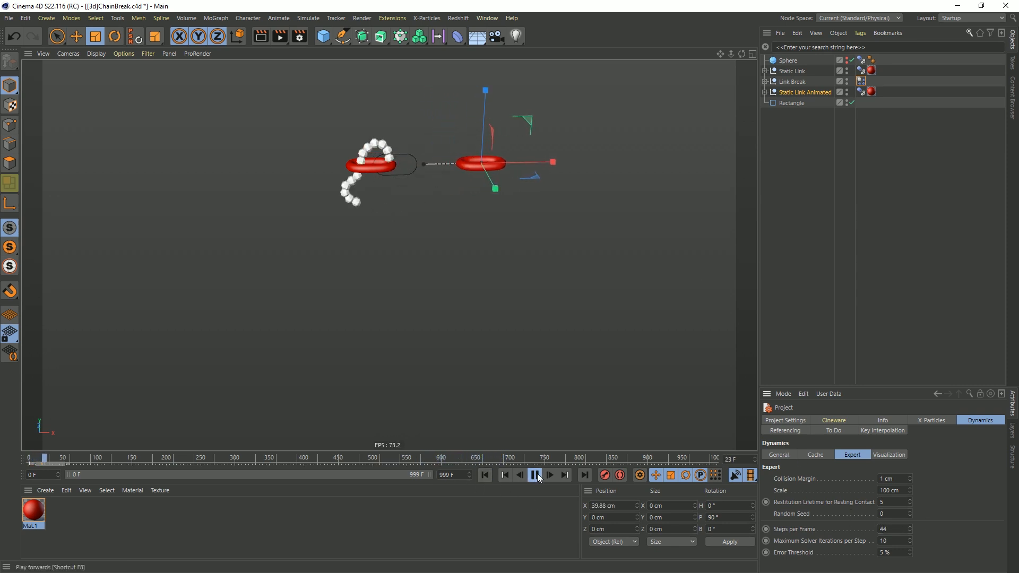
{"action": "left_click", "coordinate": [535, 475]}
{"action": "left_click", "coordinate": [485, 475]}
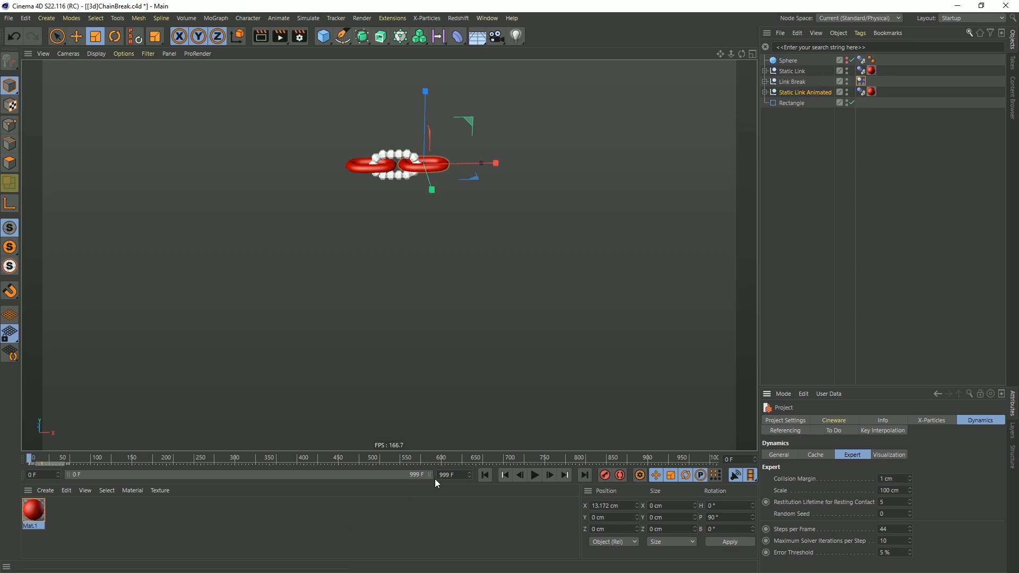
Duplicate the Link Break null, move the copy to about X -23.5 cm, and shift Static Link to about X -37.7 cm.
{"action": "left_click", "coordinate": [793, 92]}
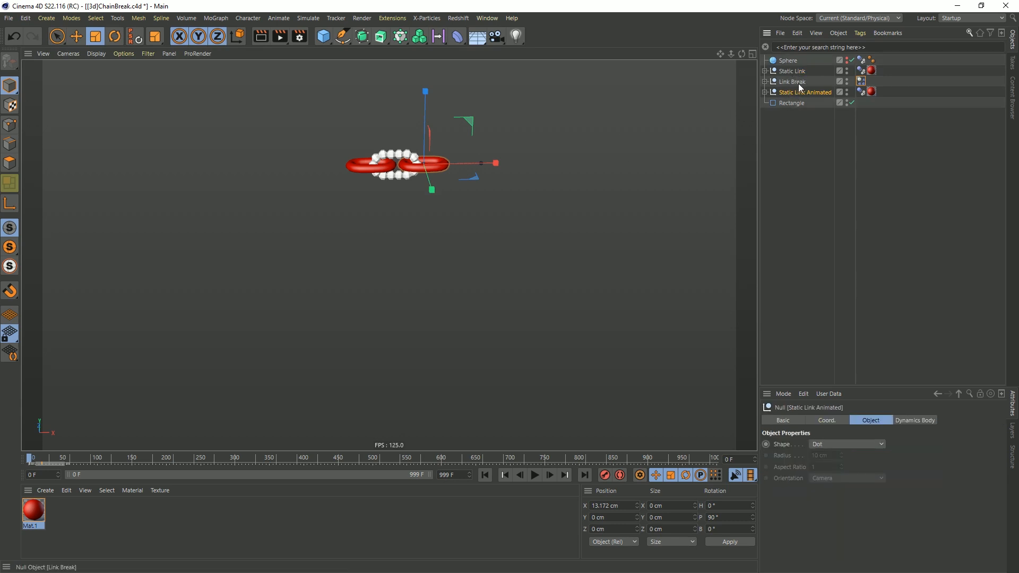
{"action": "left_click_drag", "start_coordinate": [795, 85], "coordinate": [795, 95], "text": "ctrl"}
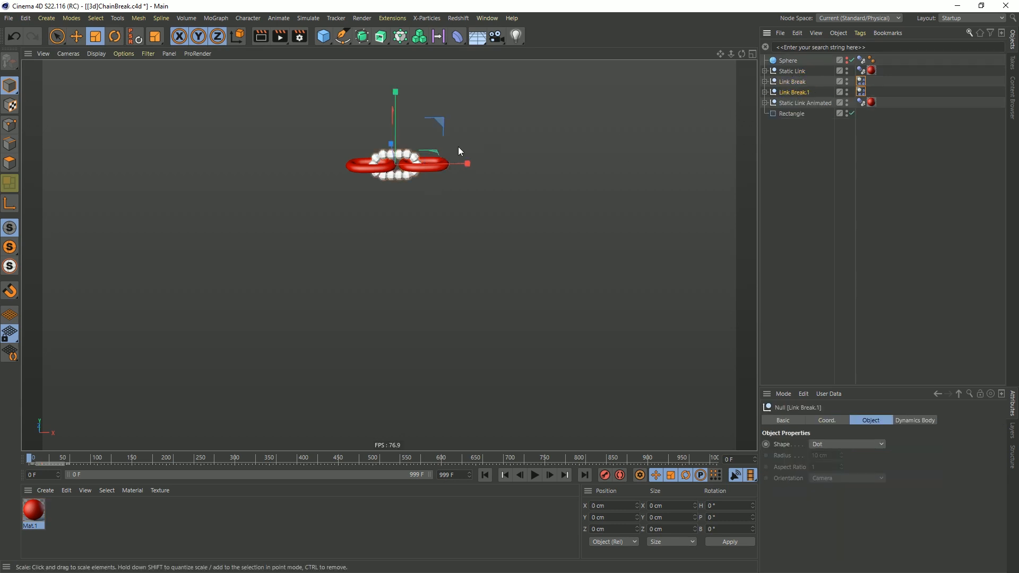
{"action": "key", "text": "e"}
{"action": "left_click_drag", "start_coordinate": [476, 162], "coordinate": [381, 168]}
{"action": "left_click", "coordinate": [796, 71]}
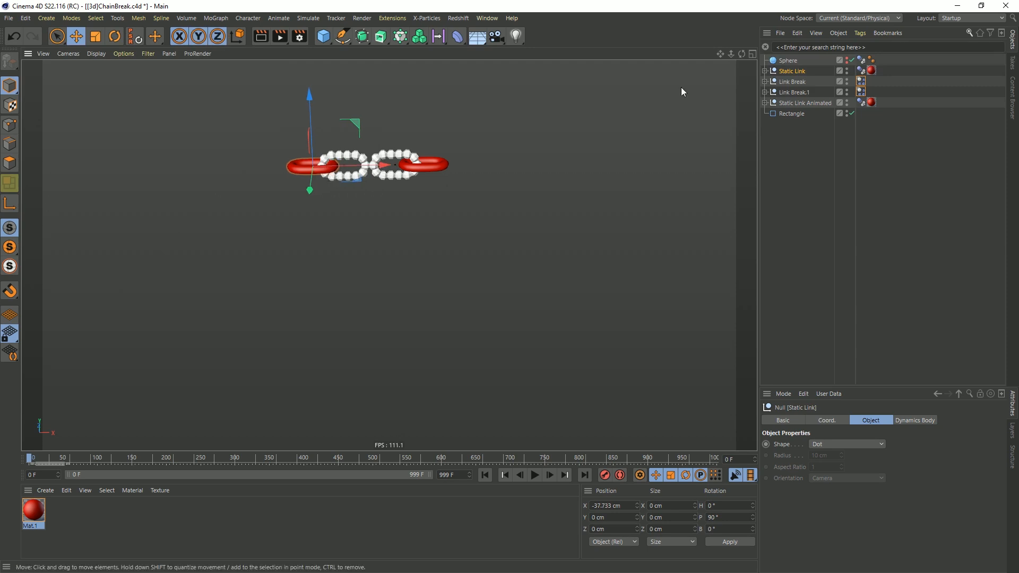
Duplicate the new break link, rotate the copy 90° in pitch, move it to about X -11.6 cm and deselect it.
{"action": "left_click_drag", "start_coordinate": [805, 92], "coordinate": [804, 93], "text": "ctrl"}
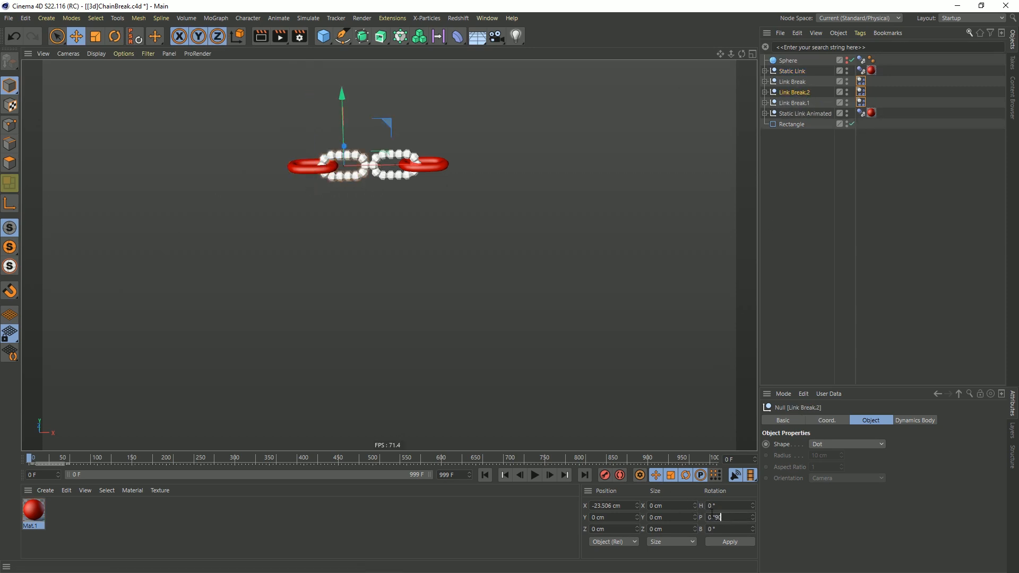
{"action": "type", "text": "90"}
{"action": "key", "text": "Return"}
{"action": "left_click_drag", "start_coordinate": [399, 169], "coordinate": [425, 164]}
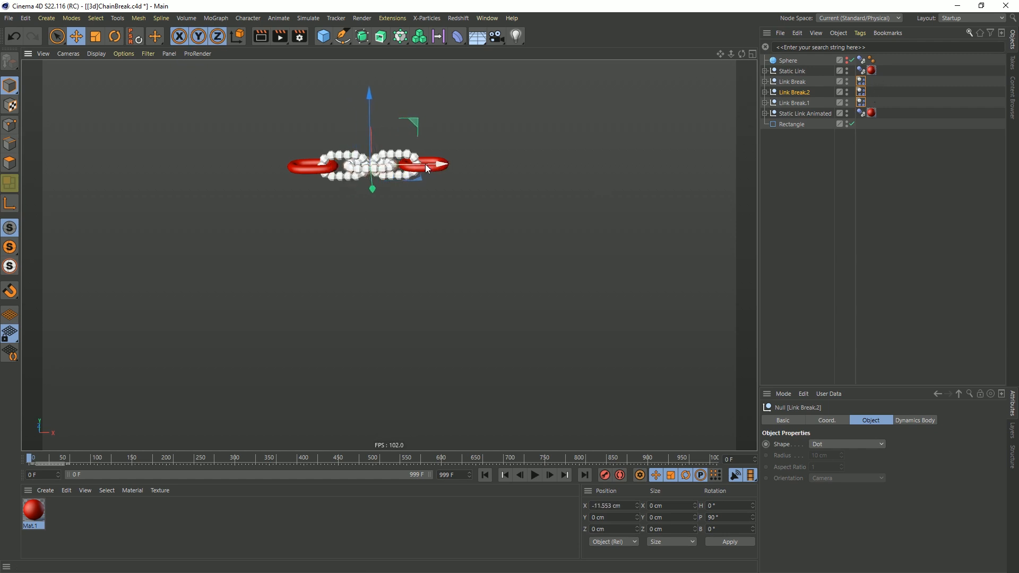
{"action": "left_click", "coordinate": [826, 194]}
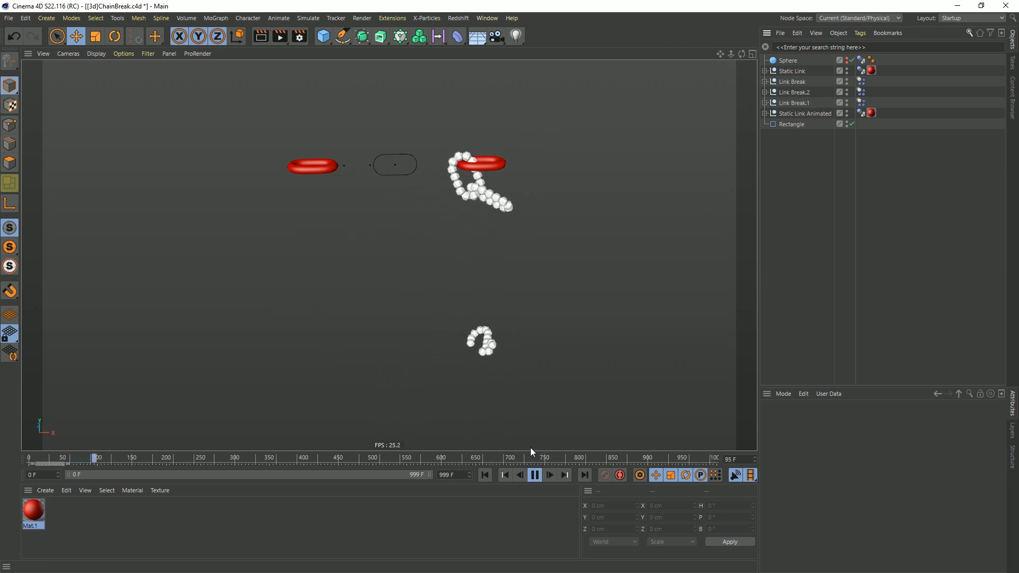
Replay the extended chain simulation from the first frame and pause it shortly after the break.
{"action": "left_click", "coordinate": [485, 475]}
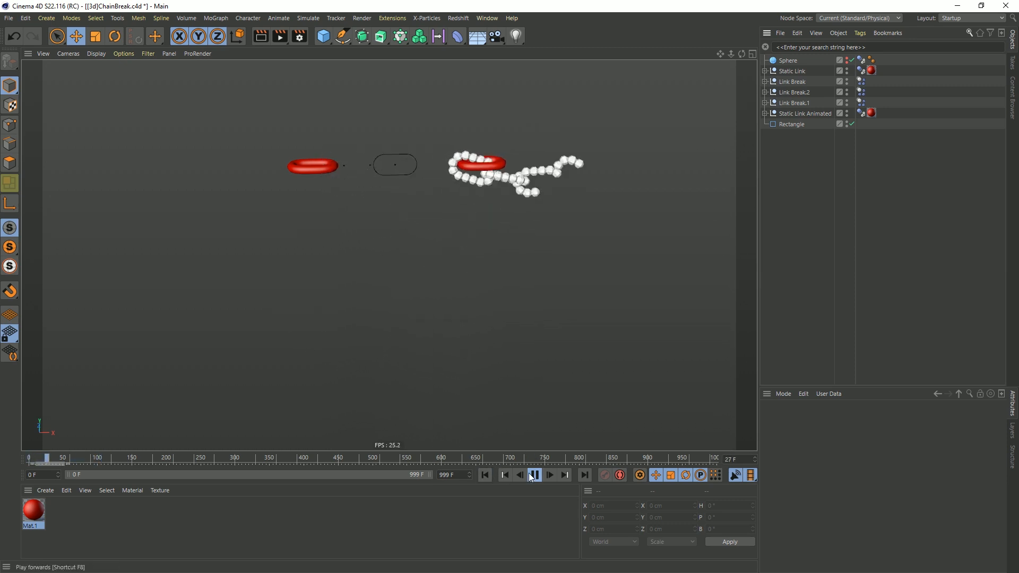
{"action": "left_click", "coordinate": [532, 475]}
{"action": "left_click", "coordinate": [485, 474]}
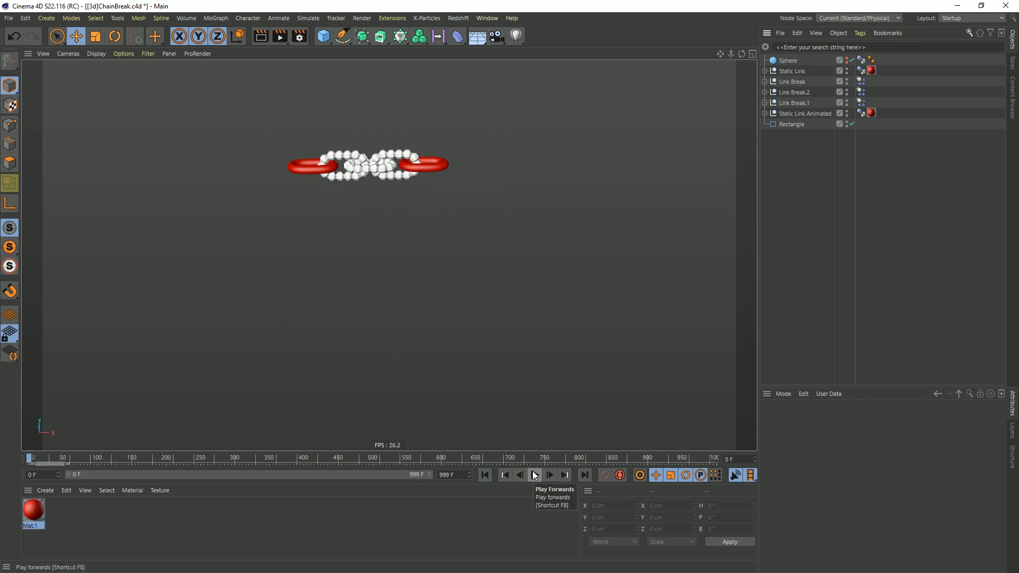
{"action": "left_click", "coordinate": [535, 475]}
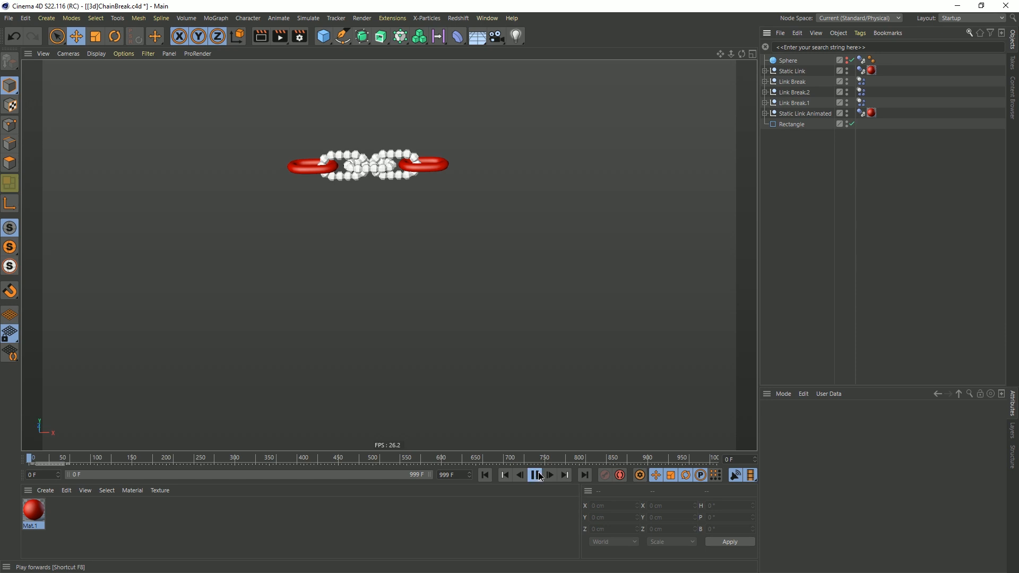
{"action": "left_click", "coordinate": [540, 475]}
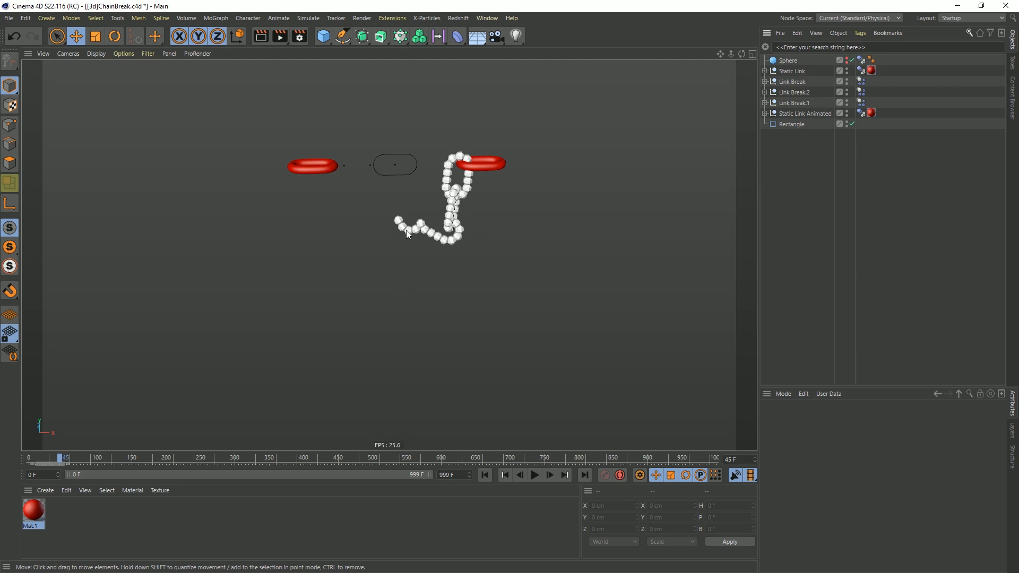
Examine how the broken links fall and swing frame by frame up to frame 99, and rewind to the start.
{"action": "left_click", "coordinate": [534, 475]}
{"action": "left_click", "coordinate": [534, 474]}
{"action": "left_click", "coordinate": [550, 475]}
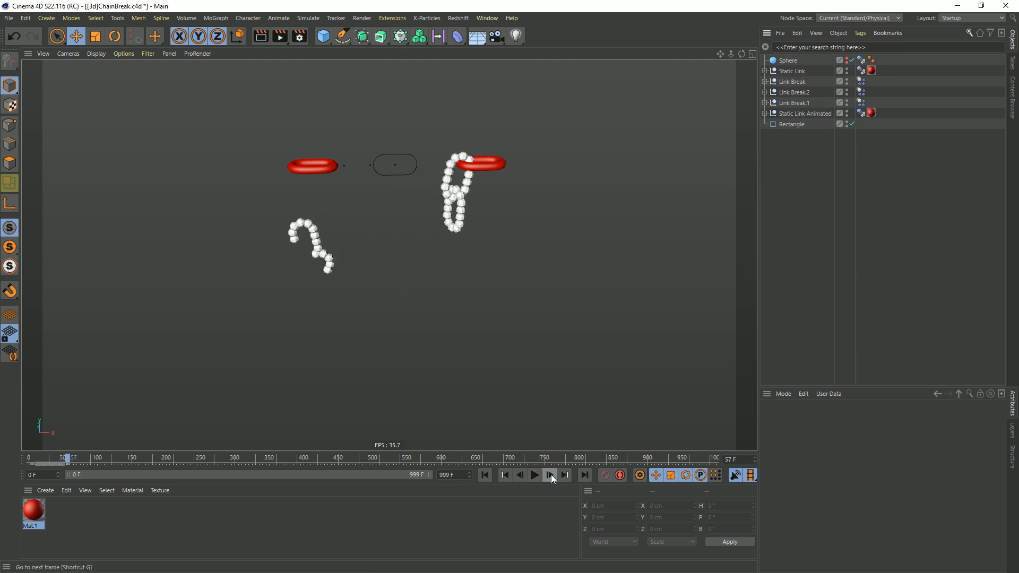
{"action": "left_click", "coordinate": [551, 474]}
{"action": "left_click", "coordinate": [551, 474]}
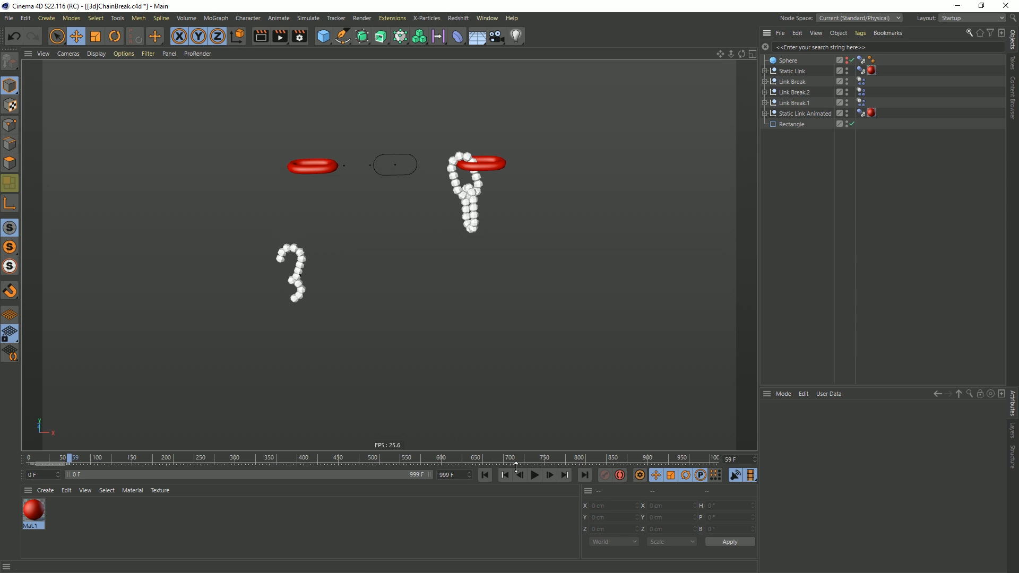
{"action": "left_click", "coordinate": [546, 475]}
{"action": "left_click", "coordinate": [547, 475]}
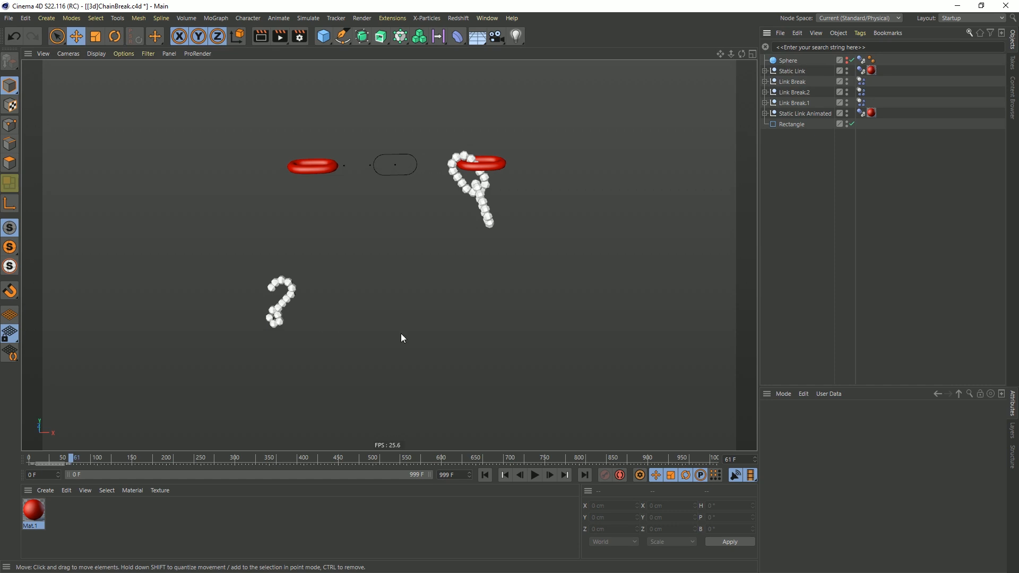
{"action": "left_click", "coordinate": [550, 475]}
{"action": "left_click", "coordinate": [549, 475]}
{"action": "left_click", "coordinate": [550, 475]}
{"action": "left_click", "coordinate": [550, 476]}
{"action": "left_click", "coordinate": [550, 475]}
{"action": "left_click", "coordinate": [550, 475]}
{"action": "left_click", "coordinate": [549, 475]}
{"action": "left_click", "coordinate": [549, 475]}
{"action": "left_click", "coordinate": [550, 475]}
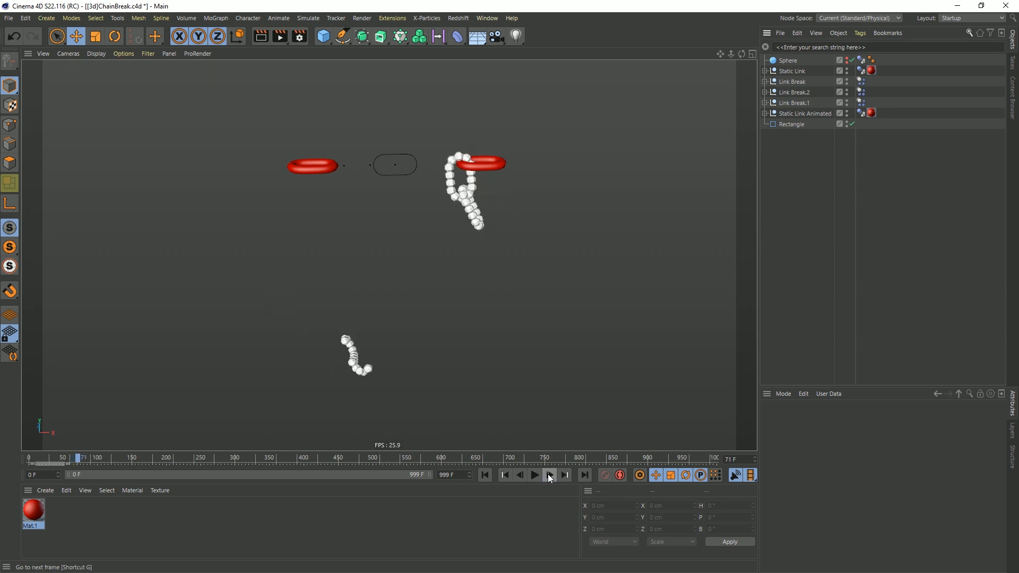
{"action": "left_click", "coordinate": [550, 475]}
{"action": "left_click", "coordinate": [550, 476]}
{"action": "left_click", "coordinate": [547, 477]}
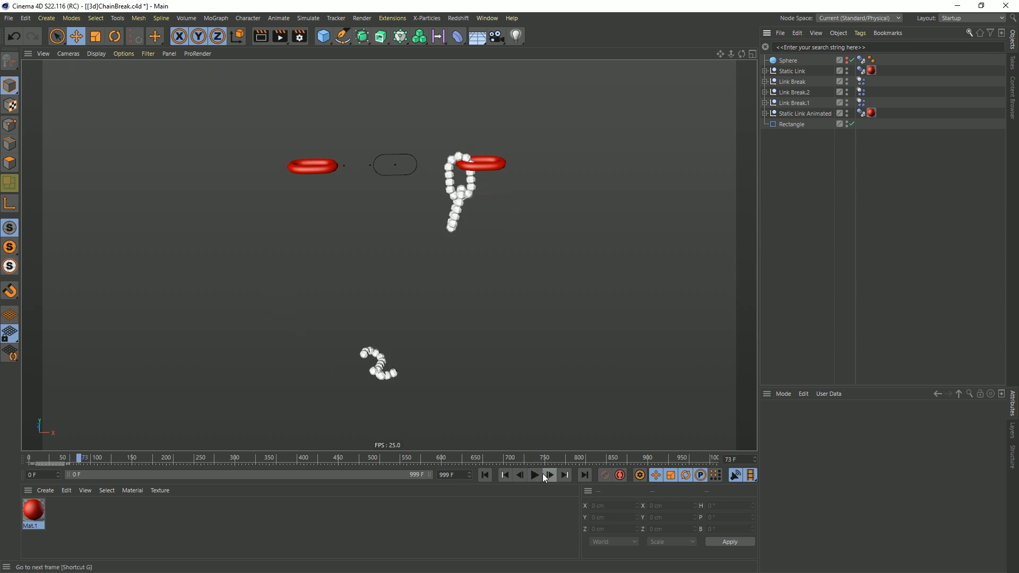
{"action": "left_click", "coordinate": [539, 477]}
{"action": "left_click", "coordinate": [536, 475]}
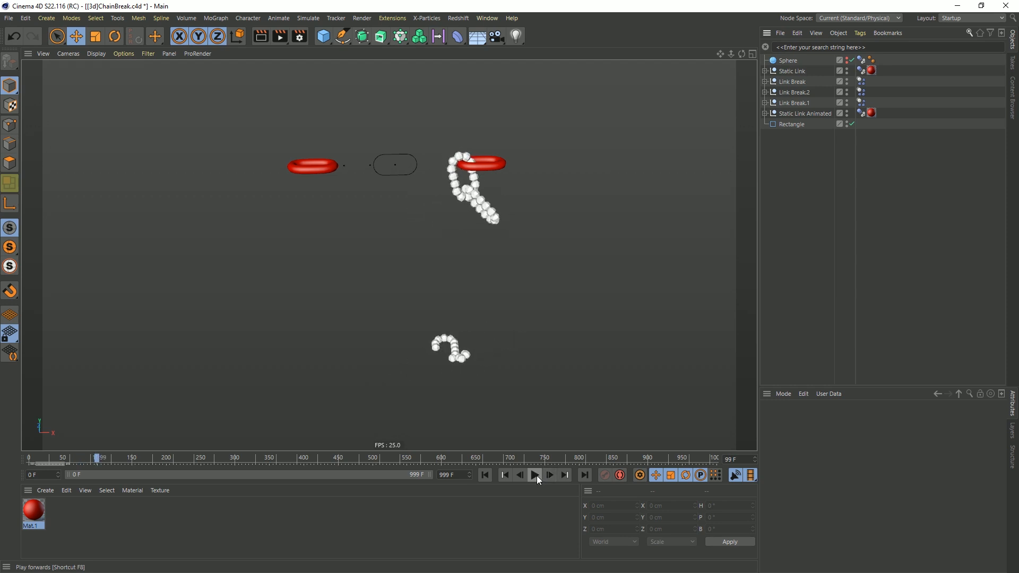
{"action": "left_click", "coordinate": [485, 475]}
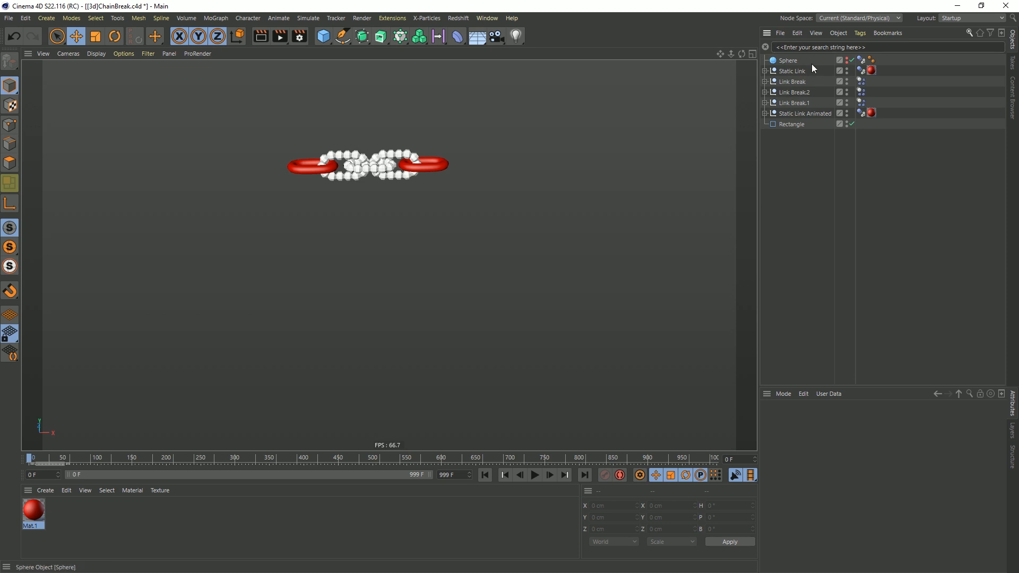
Filter the objects by "pla", select all Plastic Deform and Plastic Deform Main connectors, set their breaking force to 1155555 and deselect them.
{"action": "left_click", "coordinate": [809, 47]}
{"action": "type", "text": "de"}
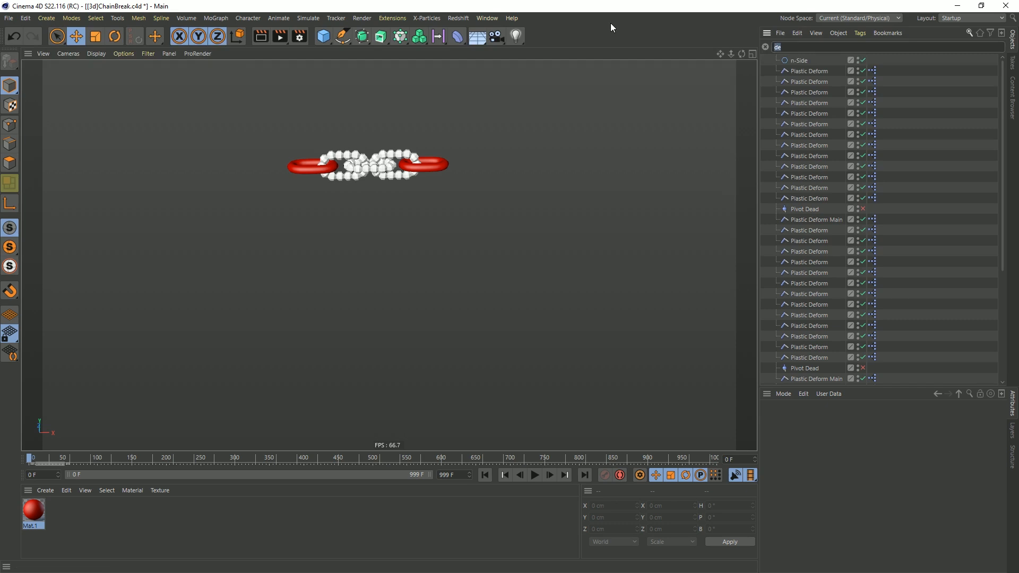
{"action": "type", "text": "pla"}
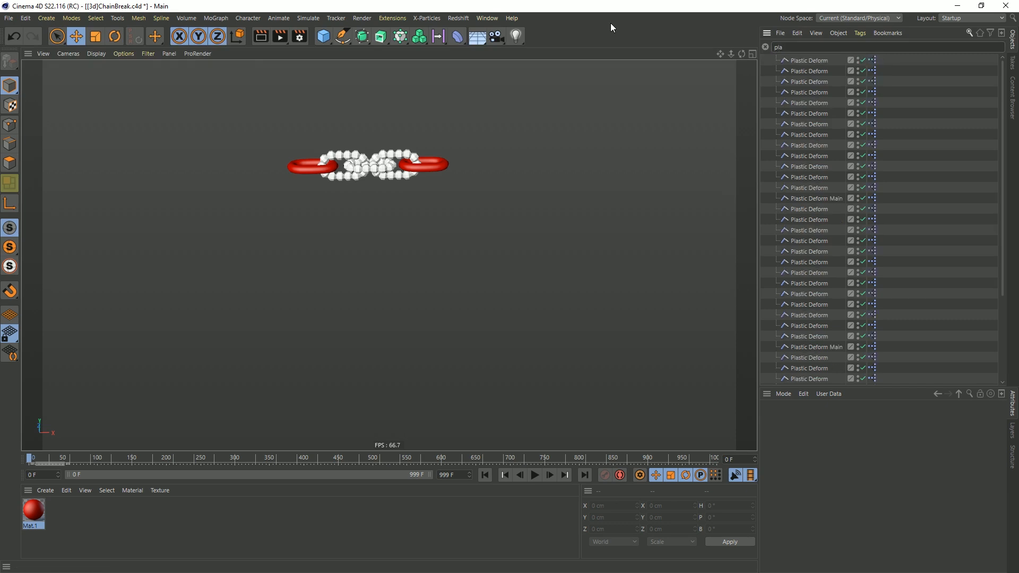
{"action": "left_click", "coordinate": [812, 61]}
{"action": "scroll", "coordinate": [798, 258], "scroll_direction": "down", "scroll_amount": 5}
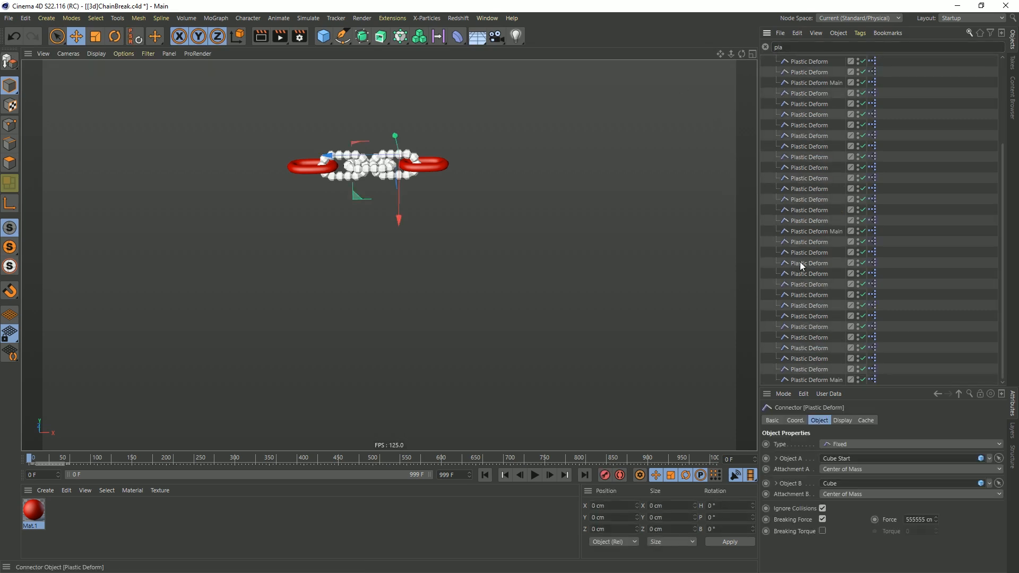
{"action": "left_click", "coordinate": [807, 377], "text": "shift"}
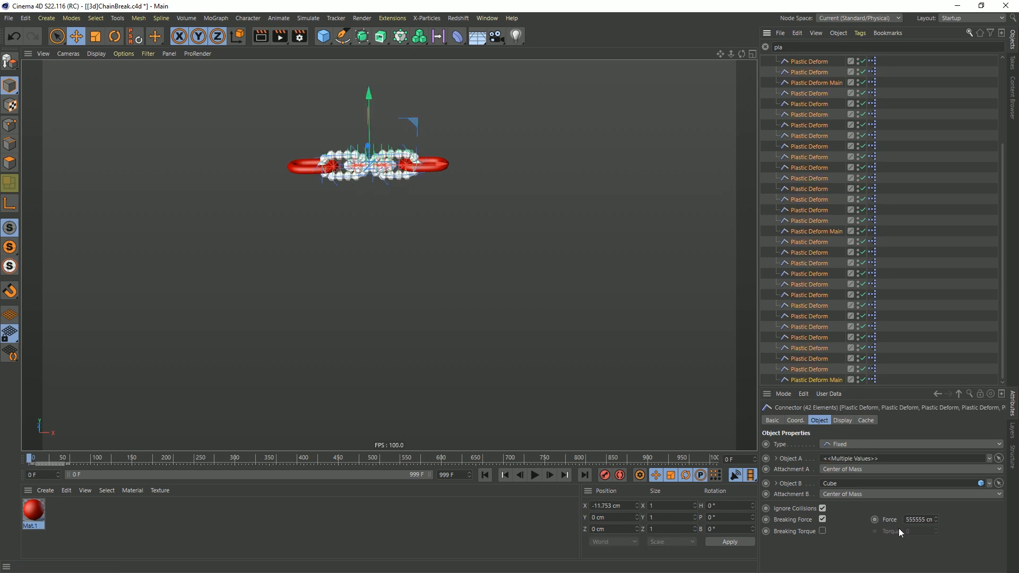
{"action": "left_click", "coordinate": [908, 518]}
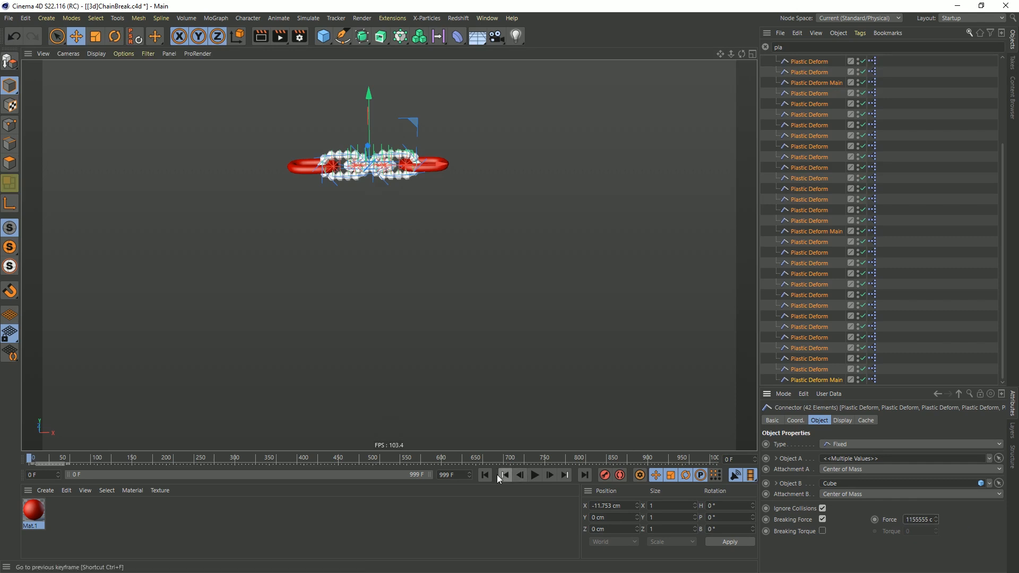
{"action": "left_click", "coordinate": [929, 267]}
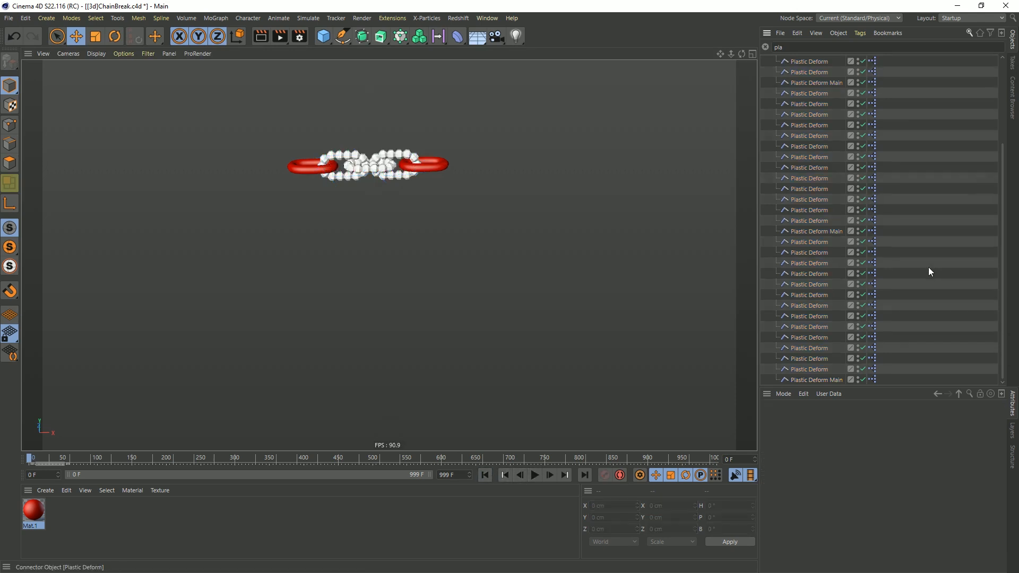
Play the chain simulation with the raised breaking force and rewind it to the first frame.
{"action": "left_click", "coordinate": [535, 475]}
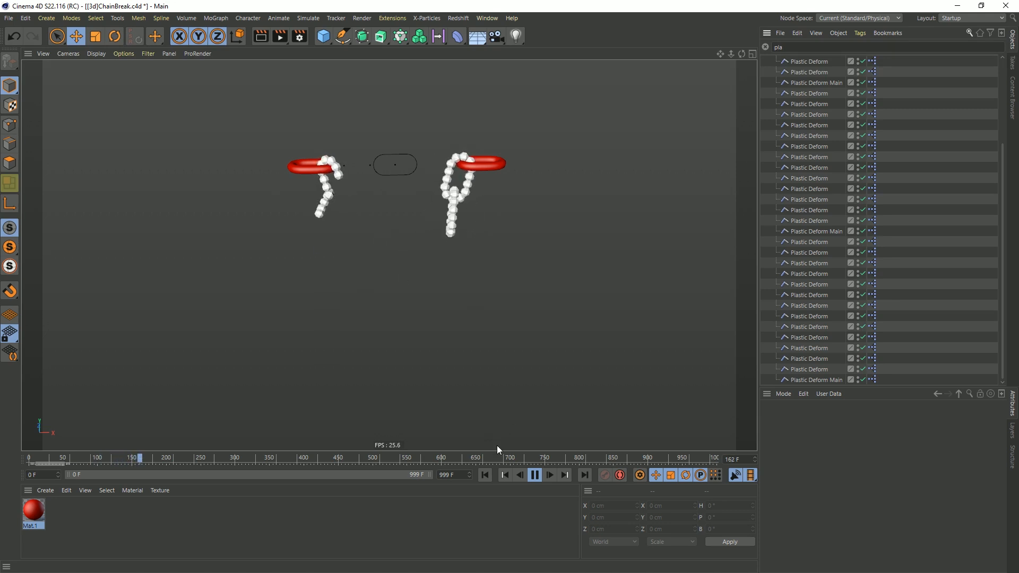
{"action": "left_click", "coordinate": [485, 475]}
{"action": "left_click", "coordinate": [519, 474]}
{"action": "left_click", "coordinate": [491, 475]}
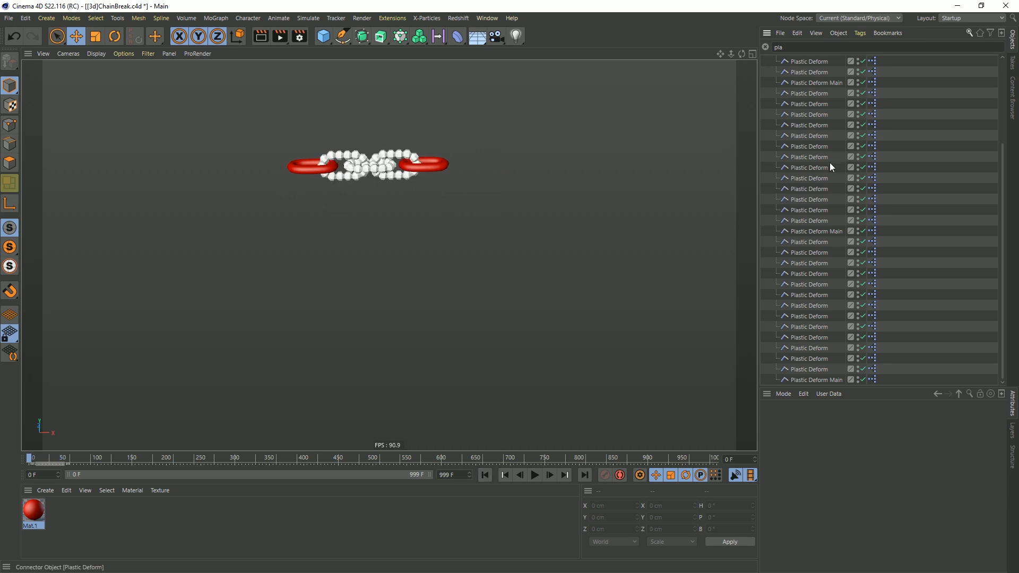
{"action": "left_click", "coordinate": [812, 104]}
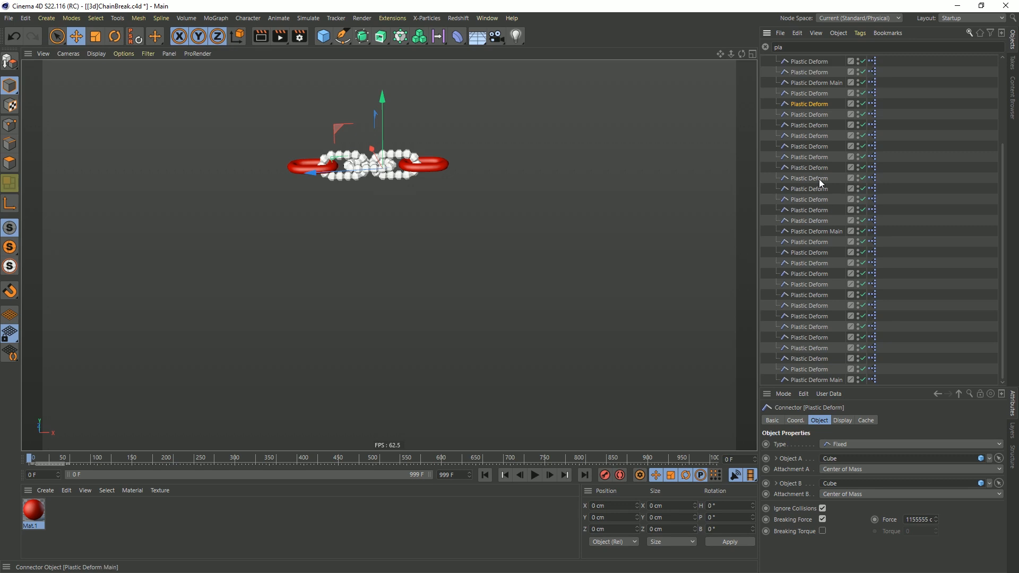
{"action": "left_click", "coordinate": [802, 167], "text": "ctrl"}
{"action": "left_click", "coordinate": [810, 305], "text": "ctrl"}
{"action": "left_click", "coordinate": [817, 358], "text": "ctrl"}
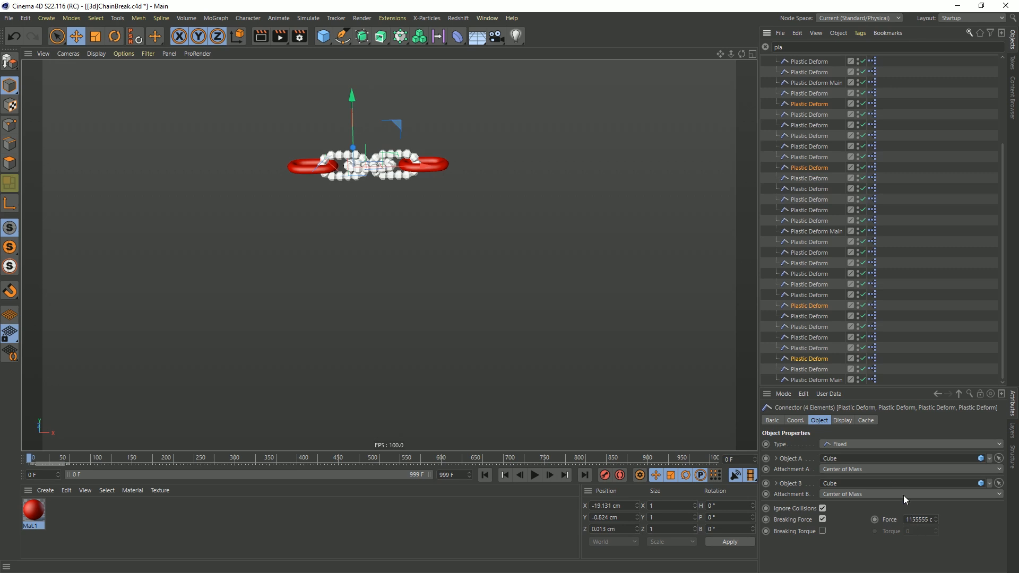
Select the three Plastic Deform Main connectors together and set their breaking force to 55555 cm.
{"action": "left_click", "coordinate": [824, 380]}
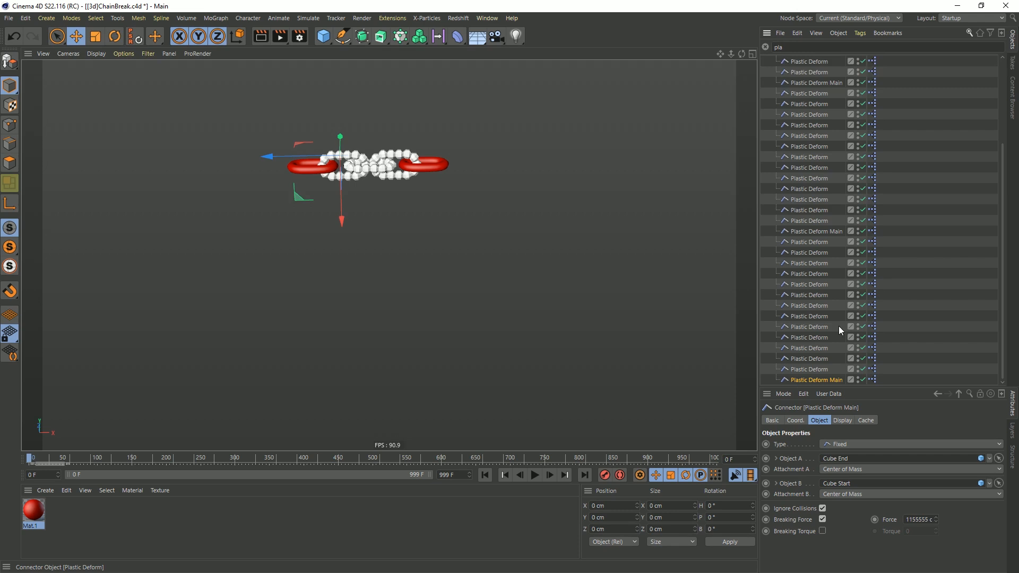
{"action": "left_click", "coordinate": [830, 232], "text": "ctrl"}
{"action": "left_click", "coordinate": [827, 82], "text": "ctrl"}
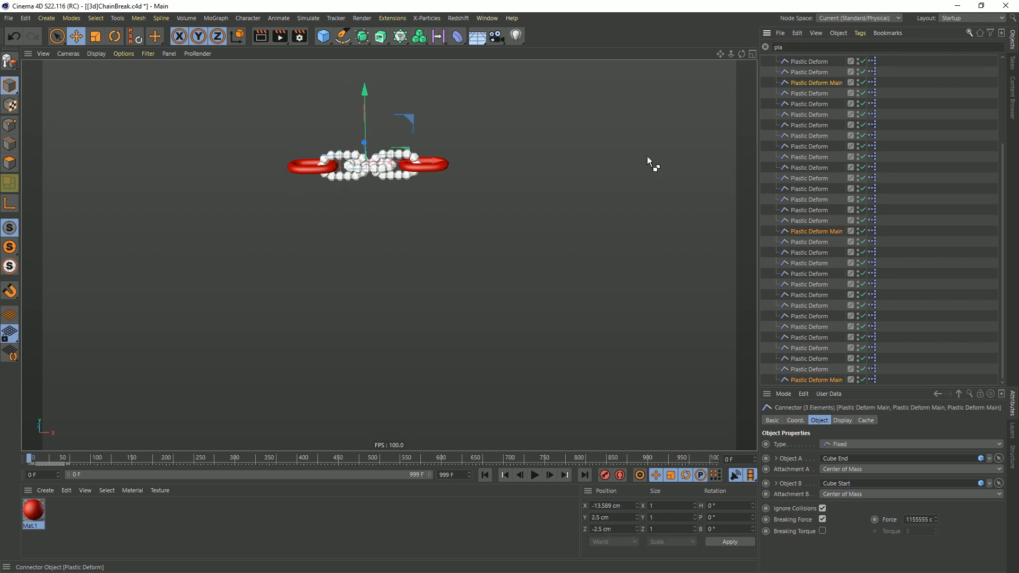
{"action": "left_click", "coordinate": [913, 520]}
{"action": "key", "text": "BackSpace"}
{"action": "key", "text": "BackSpace"}
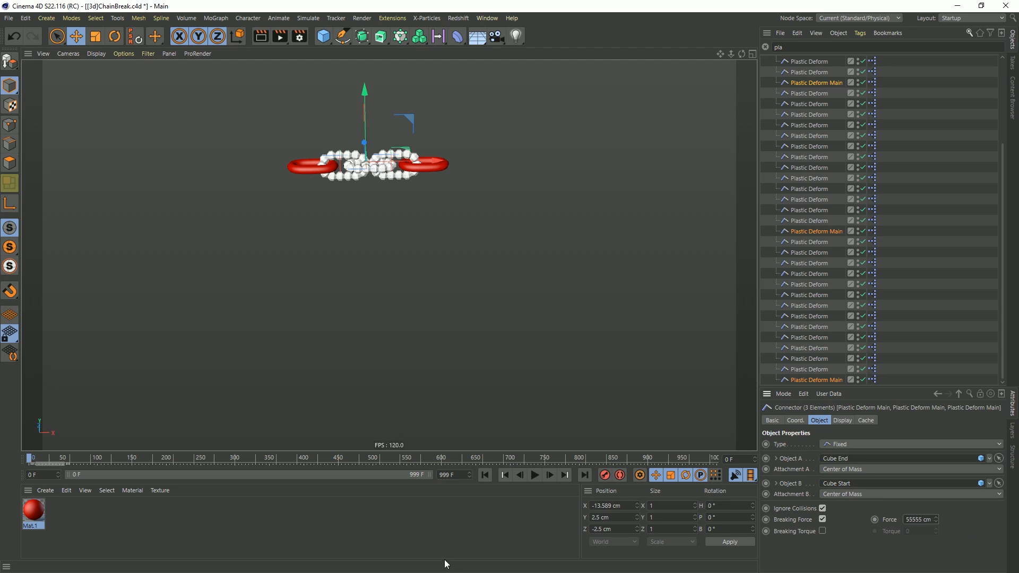
Run the simulation, return to the start and examine frame by frame how the chain links stretch and open.
{"action": "left_click", "coordinate": [534, 475]}
{"action": "left_click", "coordinate": [485, 475]}
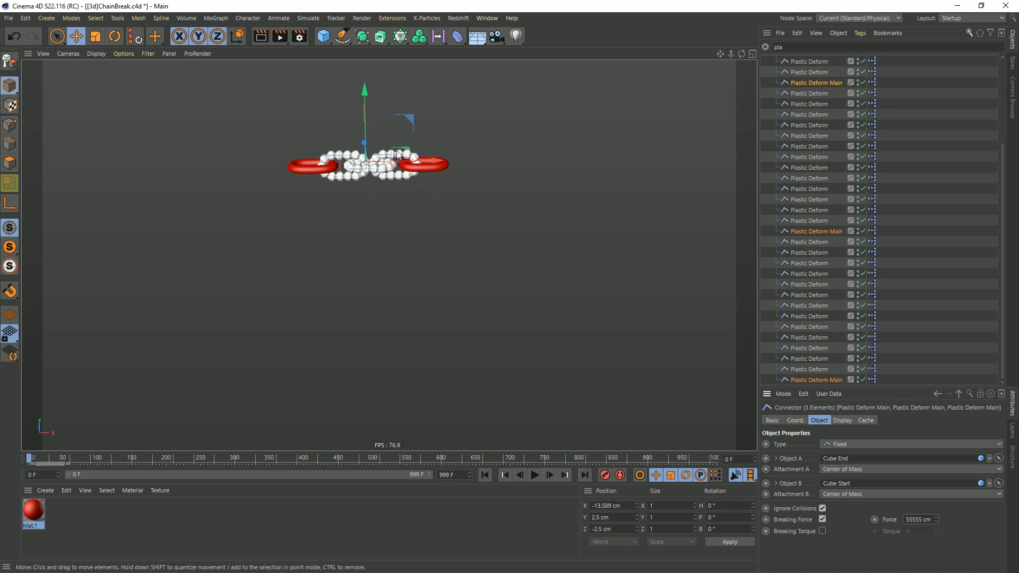
{"action": "left_click", "coordinate": [548, 476]}
{"action": "left_click", "coordinate": [549, 476]}
{"action": "left_click", "coordinate": [549, 476]}
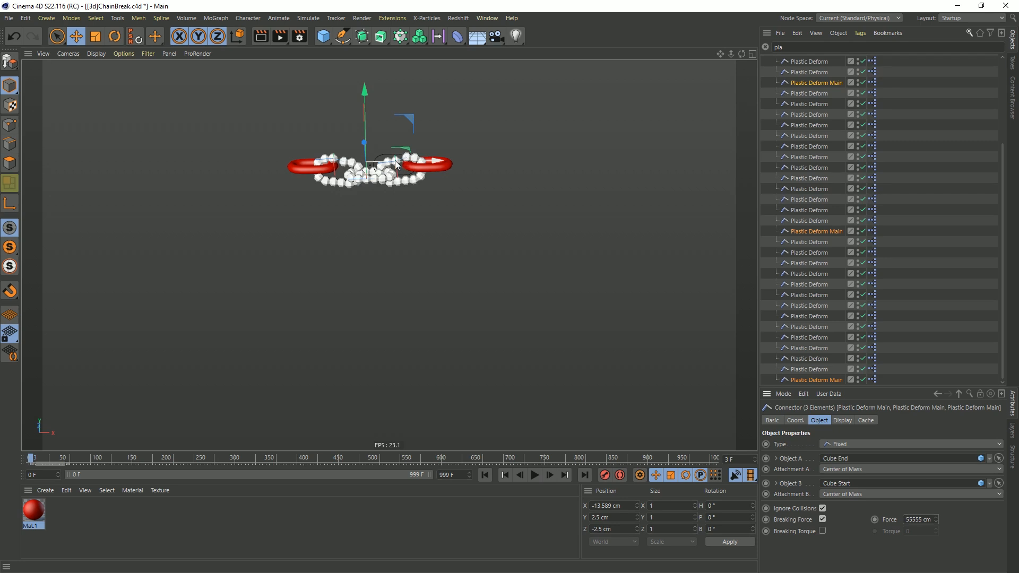
{"action": "left_click", "coordinate": [550, 476]}
{"action": "left_click", "coordinate": [550, 476]}
{"action": "left_click", "coordinate": [550, 476]}
{"action": "left_click", "coordinate": [550, 475]}
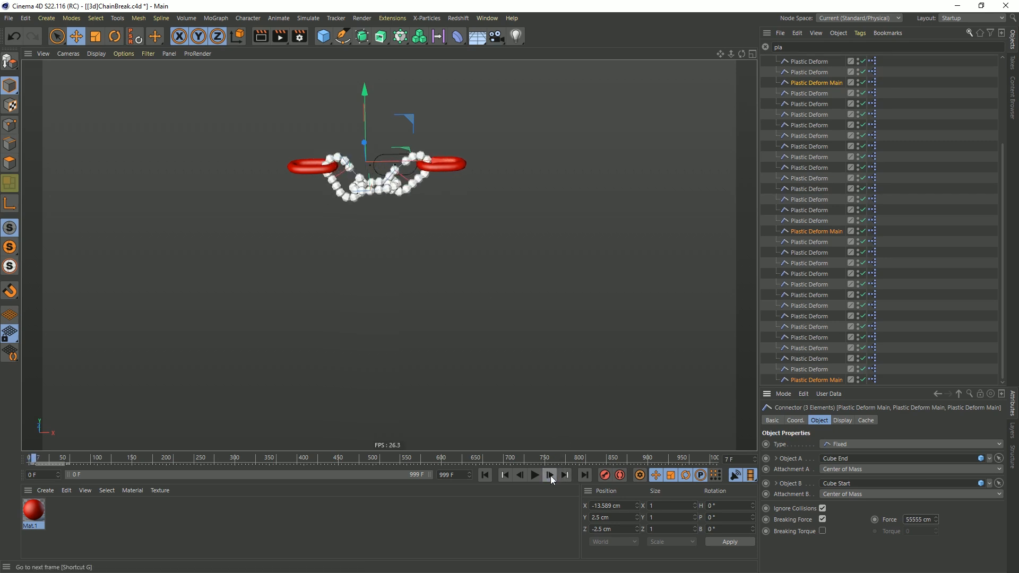
{"action": "left_click", "coordinate": [549, 475]}
{"action": "left_click", "coordinate": [550, 476]}
{"action": "left_click", "coordinate": [550, 476]}
{"action": "left_click", "coordinate": [550, 476]}
{"action": "left_click", "coordinate": [550, 475]}
{"action": "left_click", "coordinate": [550, 476]}
{"action": "left_click", "coordinate": [549, 475]}
{"action": "left_click", "coordinate": [550, 476]}
{"action": "left_click", "coordinate": [550, 476]}
{"action": "left_click", "coordinate": [549, 475]}
{"action": "left_click", "coordinate": [549, 475]}
{"action": "left_click", "coordinate": [550, 475]}
{"action": "left_click", "coordinate": [549, 475]}
{"action": "left_click", "coordinate": [549, 475]}
{"action": "left_click", "coordinate": [549, 476]}
{"action": "left_click", "coordinate": [550, 476]}
{"action": "left_click", "coordinate": [549, 476]}
Replay the chain simulation from the first frame and view the opened links from a slightly higher angle.
{"action": "left_click", "coordinate": [533, 476]}
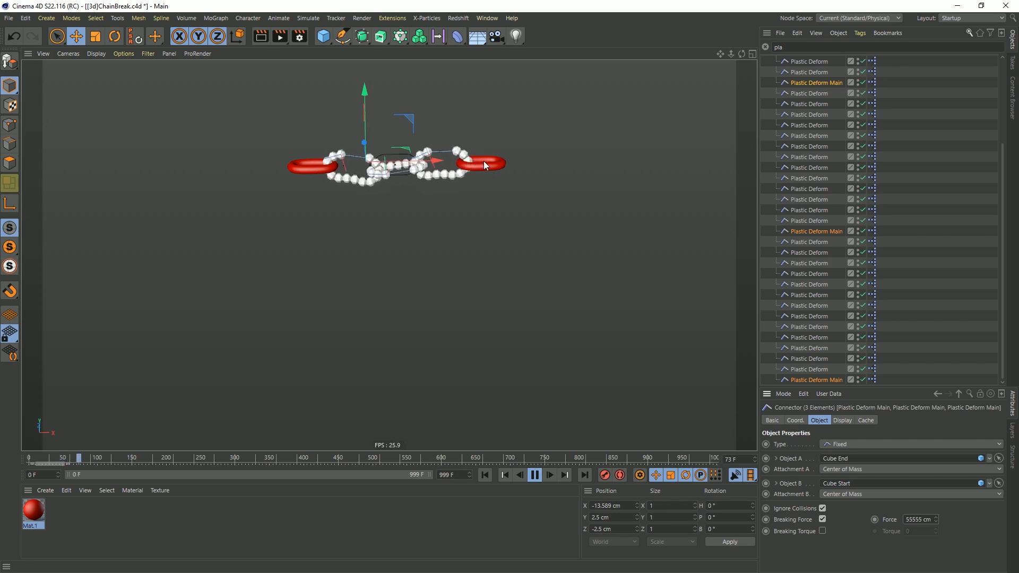
{"action": "left_click", "coordinate": [485, 475]}
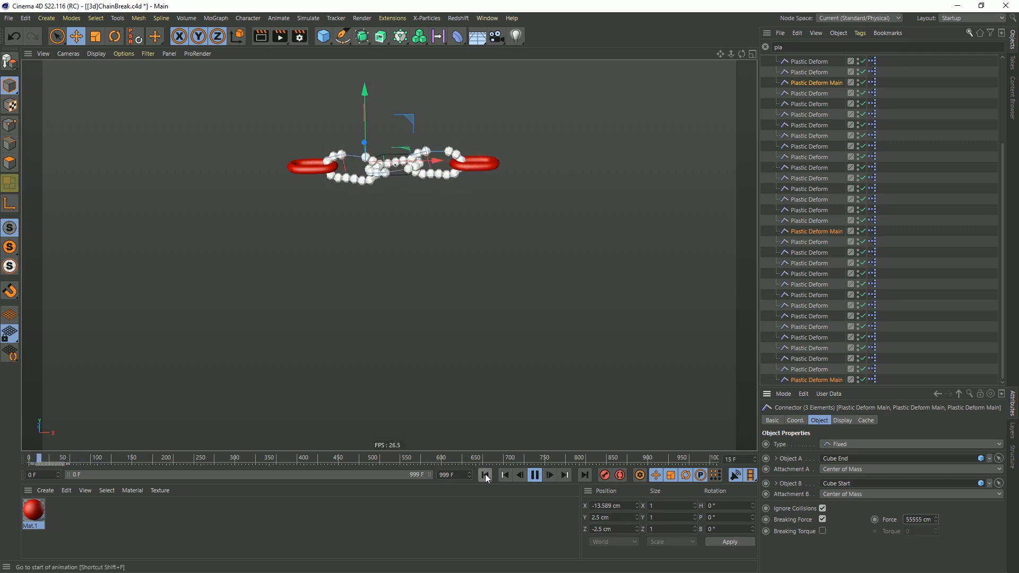
{"action": "mouse_move", "coordinate": [406, 166]}
{"action": "left_mouse_down", "text": "alt"}
{"action": "mouse_move", "coordinate": [423, 265]}
{"action": "mouse_move", "coordinate": [409, 172]}
{"action": "left_mouse_up", "text": "alt"}
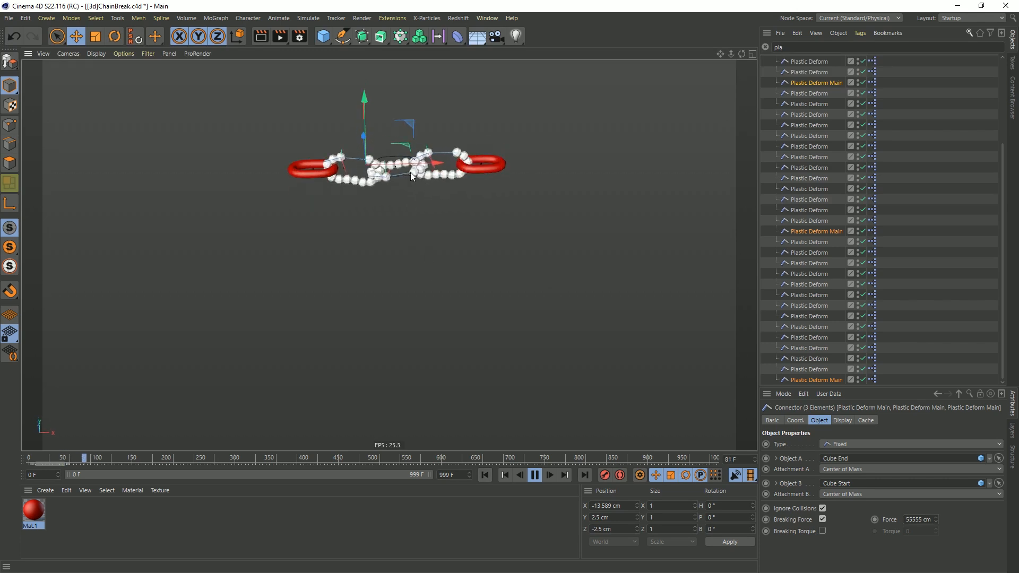
Clear the object filter, select Static Link Animated and set its X position key at frame 19 to 55 cm.
{"action": "left_click", "coordinate": [765, 47]}
{"action": "left_click", "coordinate": [806, 80]}
{"action": "left_click", "coordinate": [796, 114]}
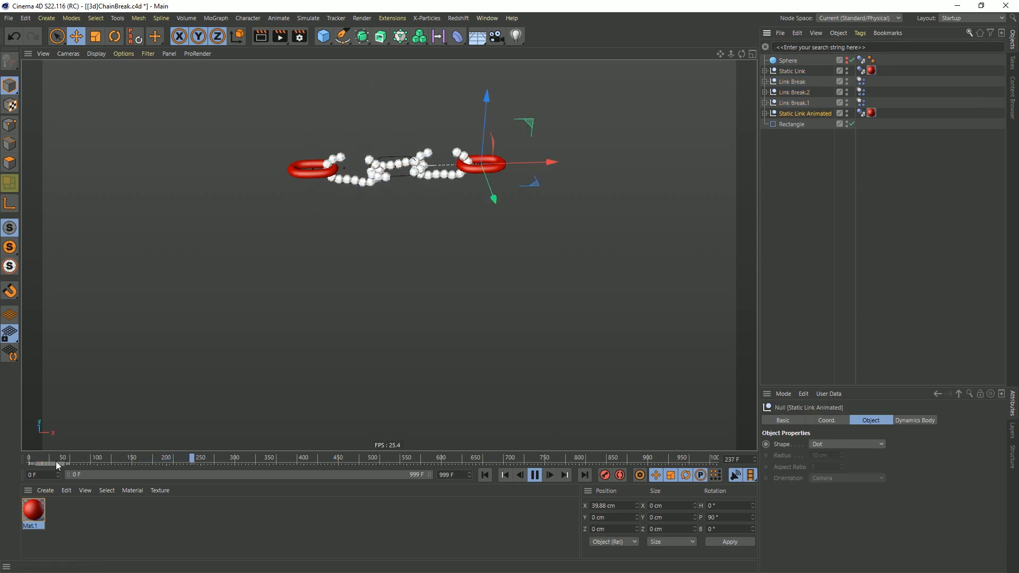
{"action": "left_click", "coordinate": [41, 464]}
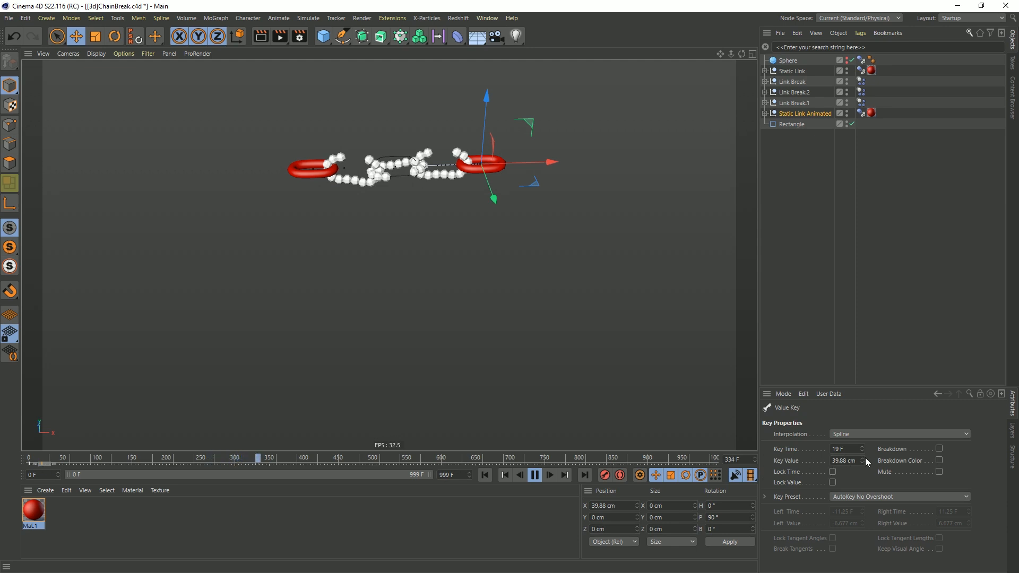
{"action": "double_click", "coordinate": [845, 459]}
{"action": "type", "text": "55"}
{"action": "key", "text": "Return"}
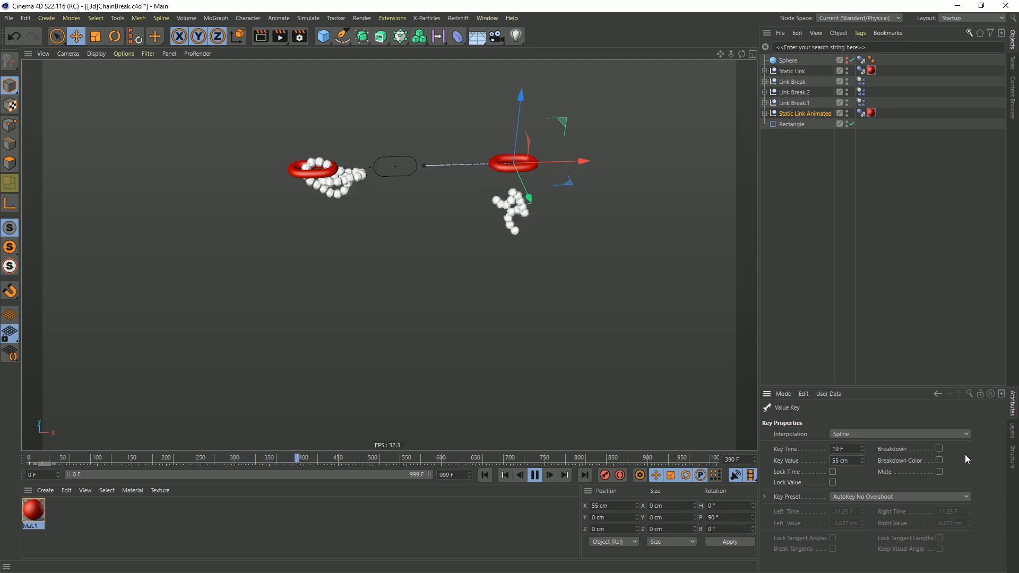
Replay the simulation with the longer pull, stop it and rewind to the first frame.
{"action": "left_click", "coordinate": [484, 475]}
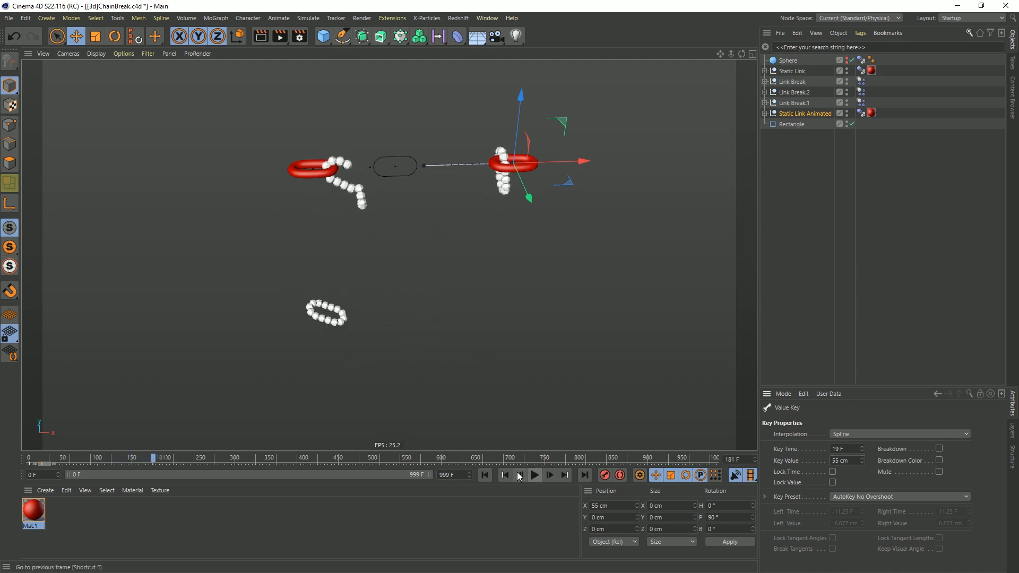
{"action": "left_click", "coordinate": [534, 475]}
{"action": "left_click", "coordinate": [505, 475]}
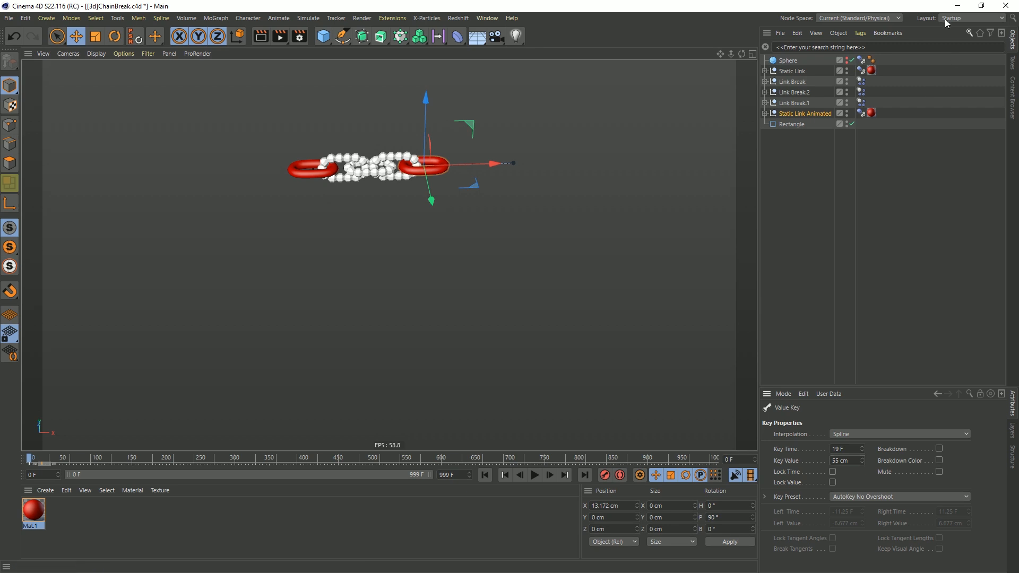
Filter the objects by "de", inspect the first link's 13 Plastic Deform connectors together and clear the filter.
{"action": "left_click", "coordinate": [807, 46]}
{"action": "type", "text": "de"}
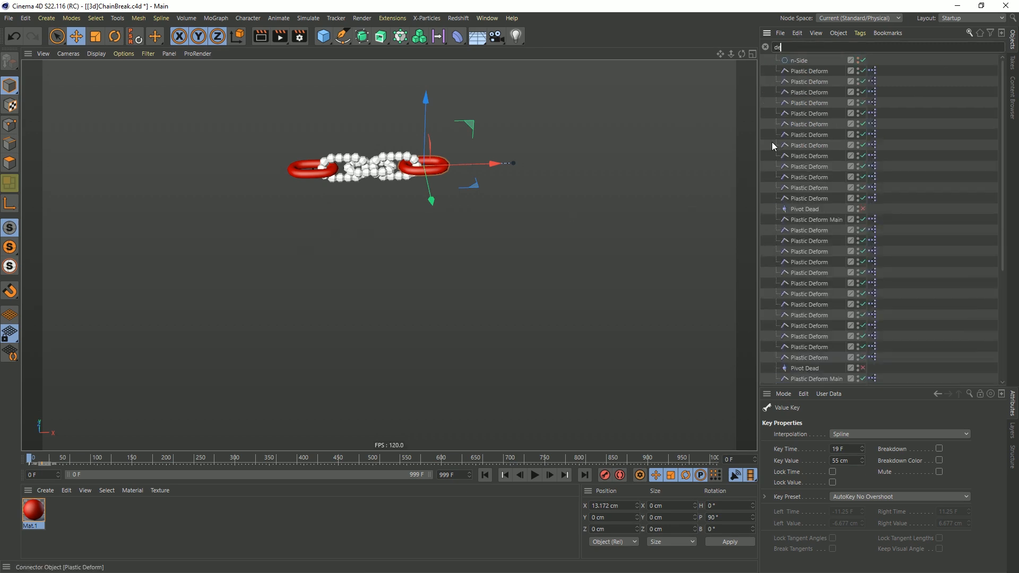
{"action": "left_click", "coordinate": [810, 73]}
{"action": "left_click", "coordinate": [813, 198], "text": "shift"}
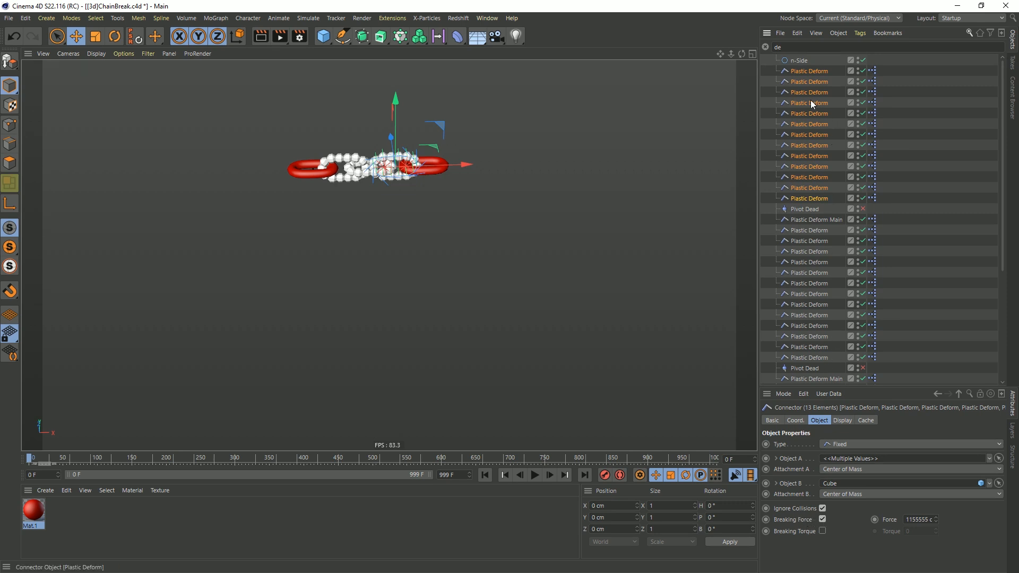
{"action": "left_click", "coordinate": [765, 46]}
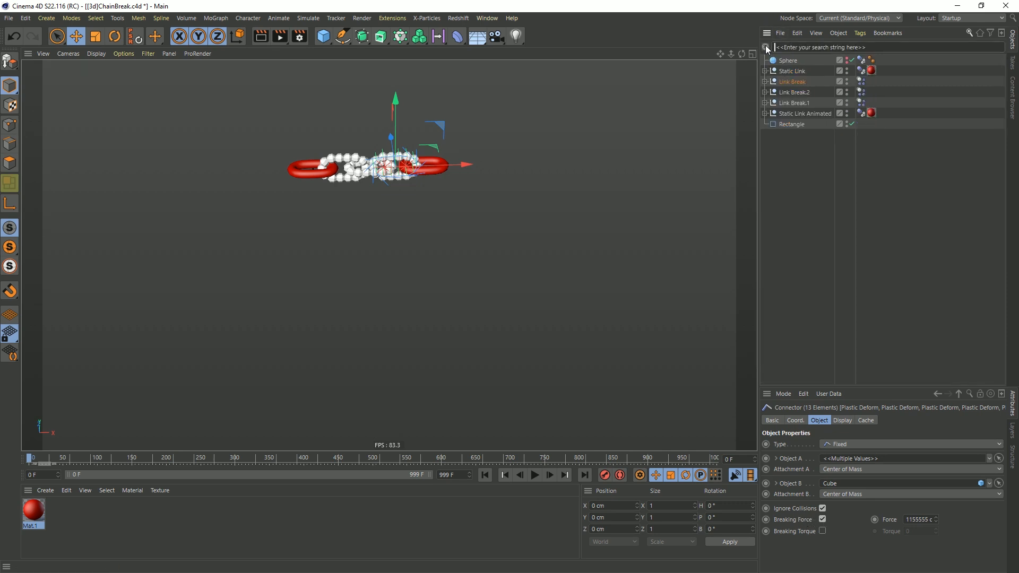
Delete the Link Break.2 and Link Break.1 nulls and move Static Link to about X -12.4 cm.
{"action": "left_click", "coordinate": [802, 95]}
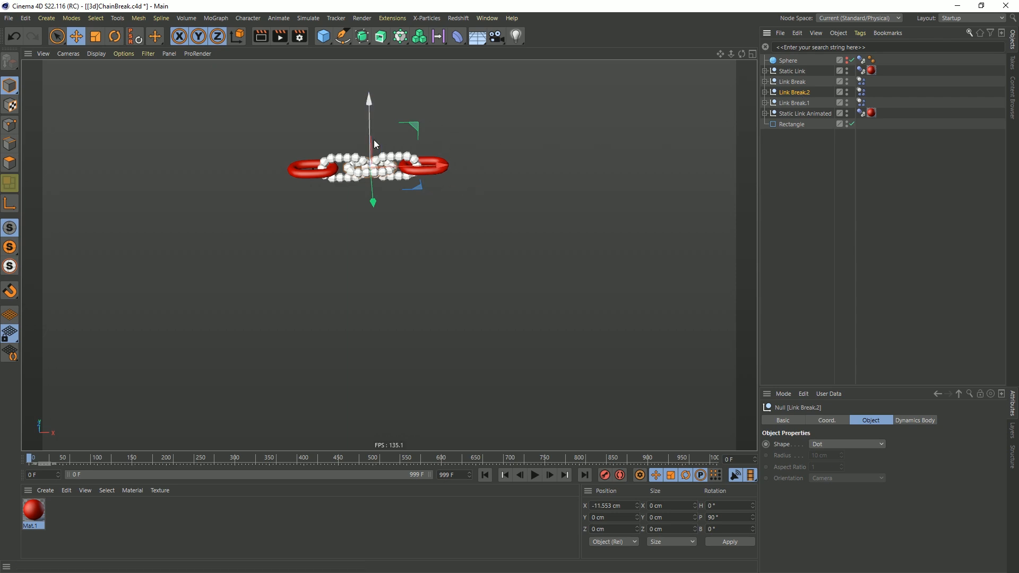
{"action": "key", "text": "Delete"}
{"action": "left_click", "coordinate": [785, 92]}
{"action": "key", "text": "Delete"}
{"action": "left_click", "coordinate": [794, 72]}
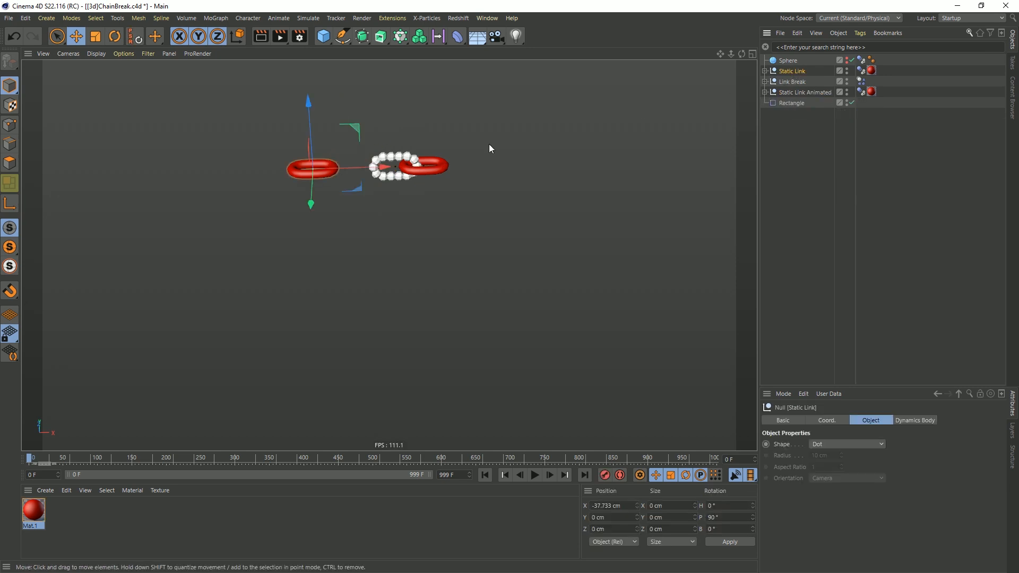
{"action": "left_click_drag", "start_coordinate": [365, 168], "coordinate": [423, 168]}
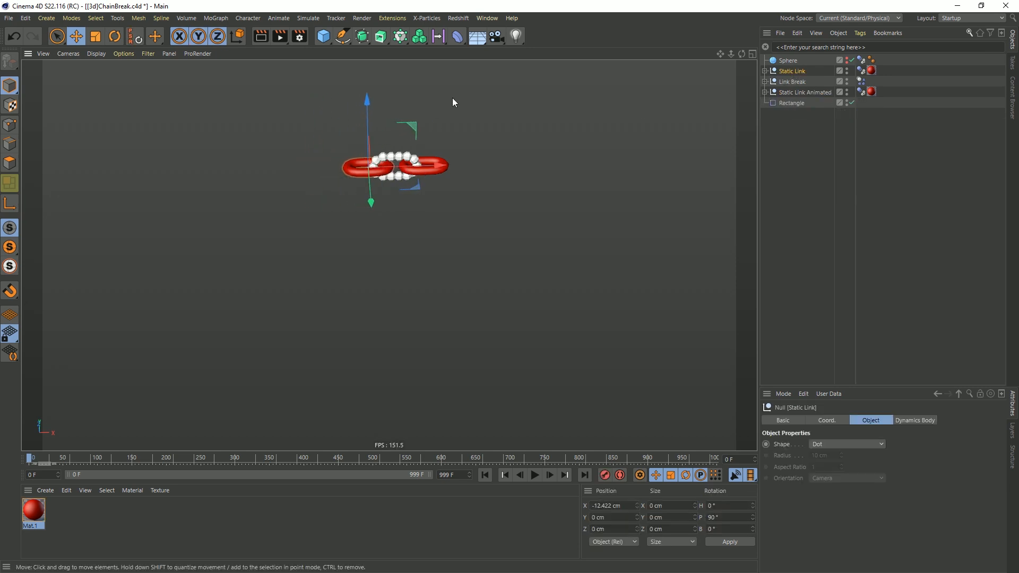
Save the reduced scene as a new file named [3e]ChainBreak.c4d.
{"action": "key", "text": "ctrl+shift+s"}
{"action": "left_click", "coordinate": [126, 245]}
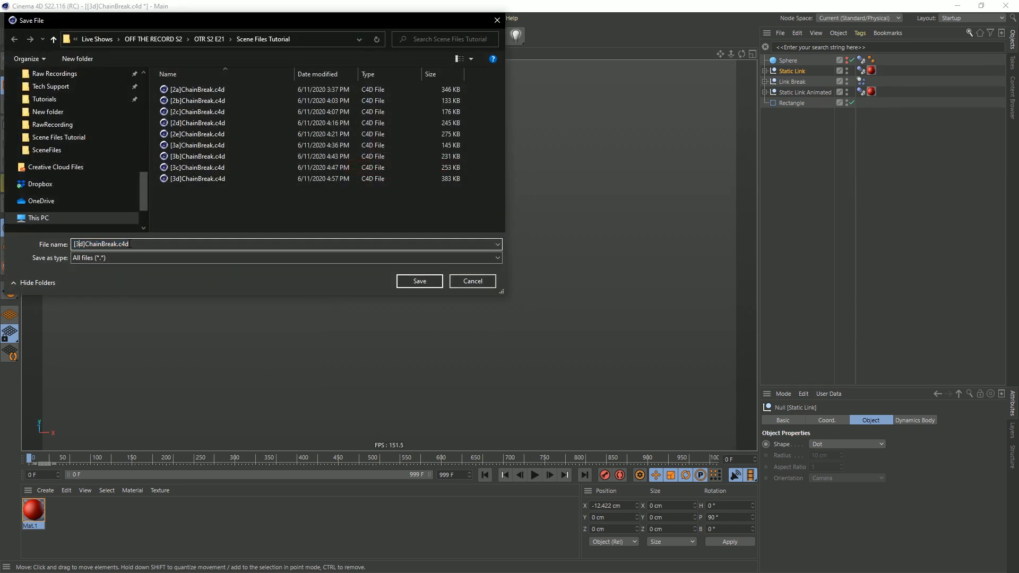
{"action": "key", "text": "BackSpace"}
{"action": "type", "text": "e"}
{"action": "key", "text": "Return"}
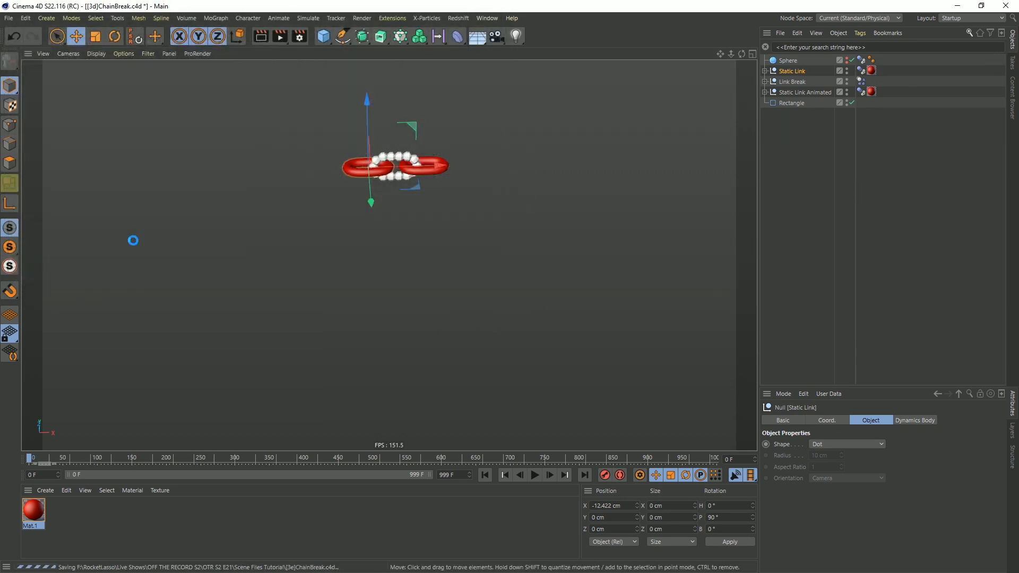
Switch to the [2e]ChainBreak.c4d scene and examine the Sweep setups inside the Cloner Chain's Cloner Link and Static Link.
{"action": "left_click", "coordinate": [487, 19]}
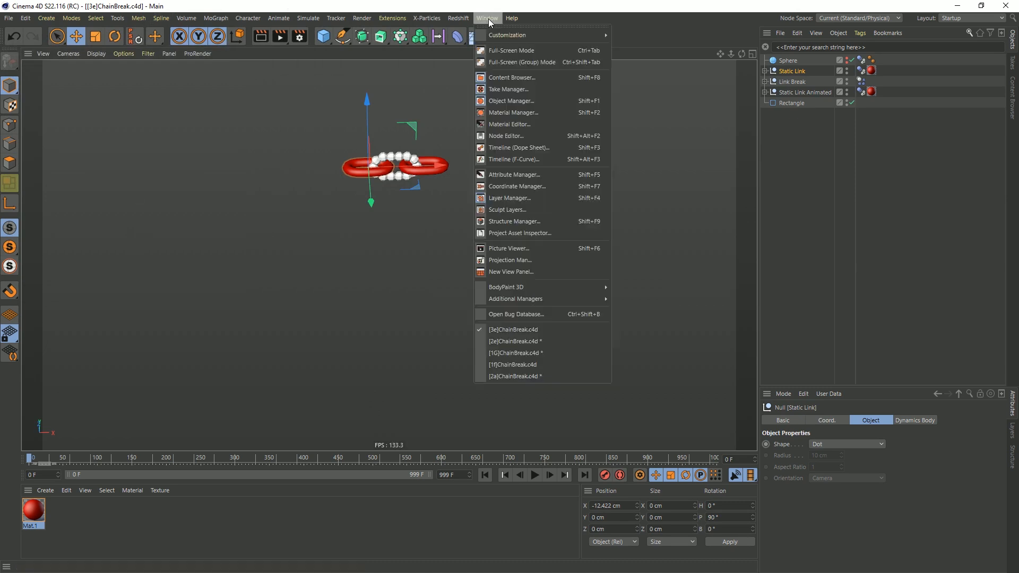
{"action": "left_click", "coordinate": [504, 342]}
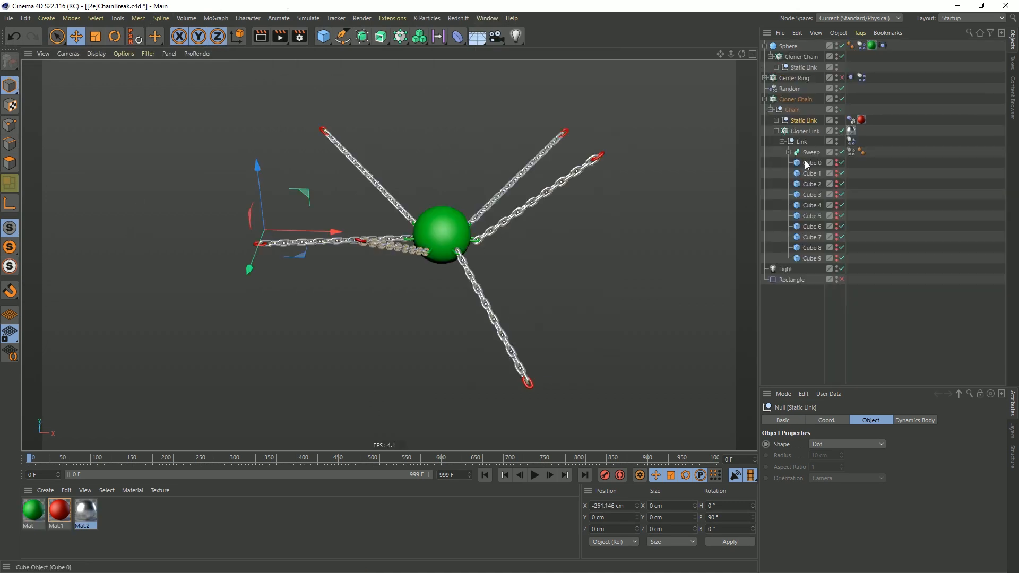
{"action": "left_click", "coordinate": [789, 152]}
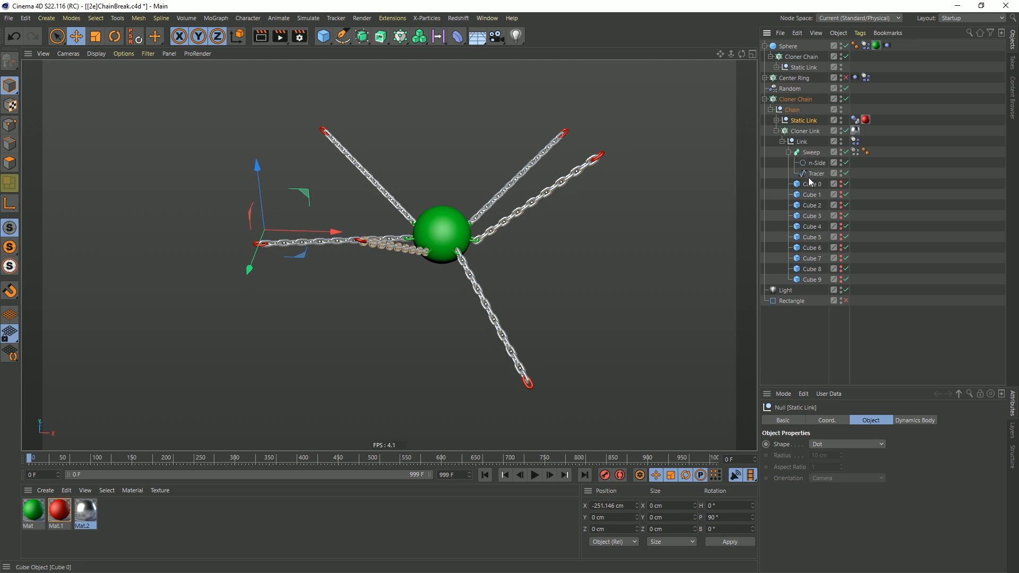
{"action": "left_click", "coordinate": [777, 130]}
{"action": "left_click", "coordinate": [776, 120]}
{"action": "left_click", "coordinate": [781, 131]}
{"action": "left_click", "coordinate": [782, 130]}
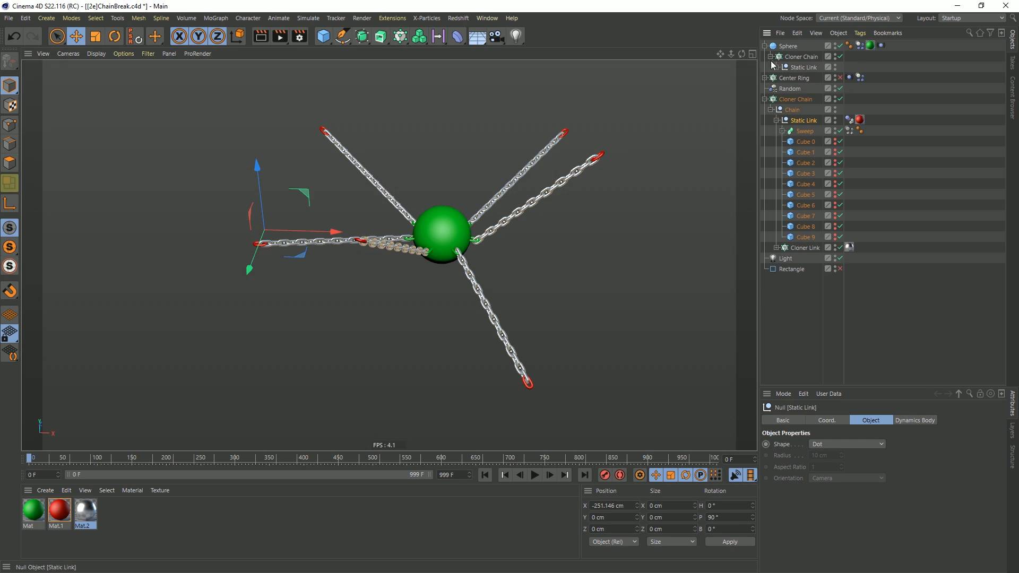
Copy the Sweep from the Static Link under the Sphere's Cloner Chain into [3e]ChainBreak.c4d and expand it.
{"action": "left_click", "coordinate": [765, 78]}
{"action": "left_click", "coordinate": [764, 78]}
{"action": "left_click", "coordinate": [777, 67]}
{"action": "left_click", "coordinate": [781, 78]}
{"action": "left_click", "coordinate": [782, 78]}
{"action": "left_click", "coordinate": [801, 78]}
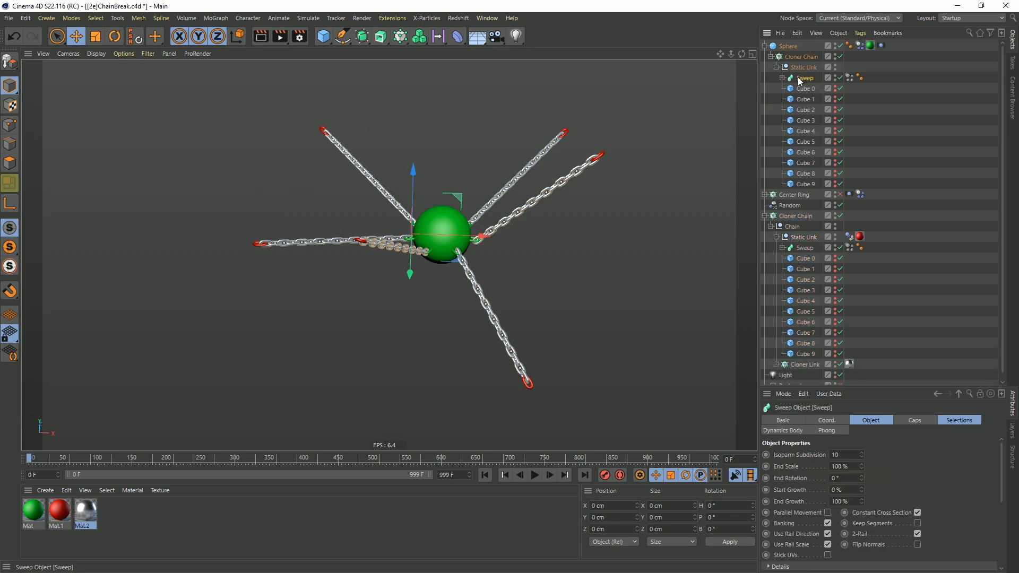
{"action": "left_click", "coordinate": [487, 18]}
{"action": "left_click", "coordinate": [527, 330]}
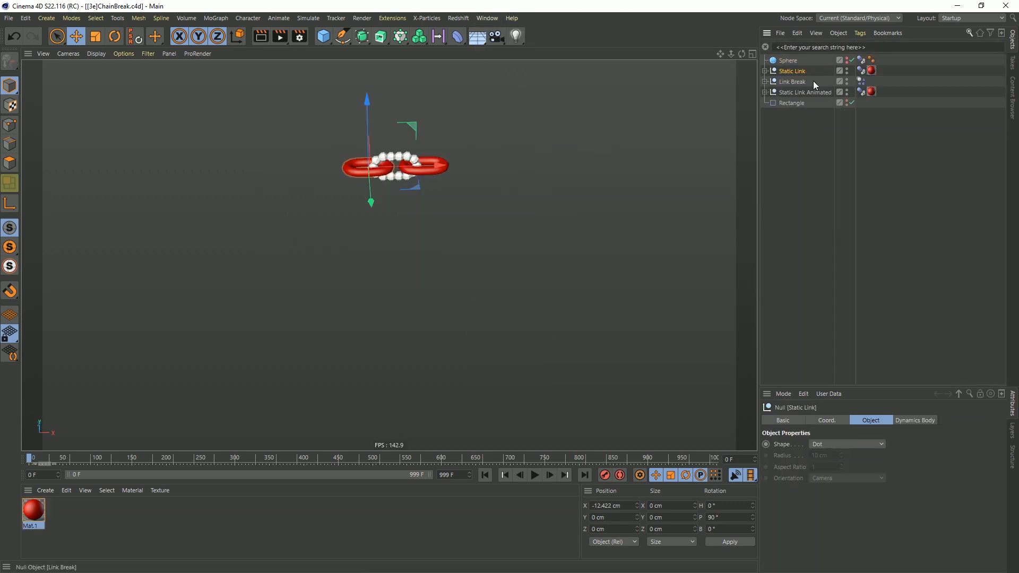
{"action": "key", "text": "ctrl+v"}
{"action": "left_click", "coordinate": [764, 61]}
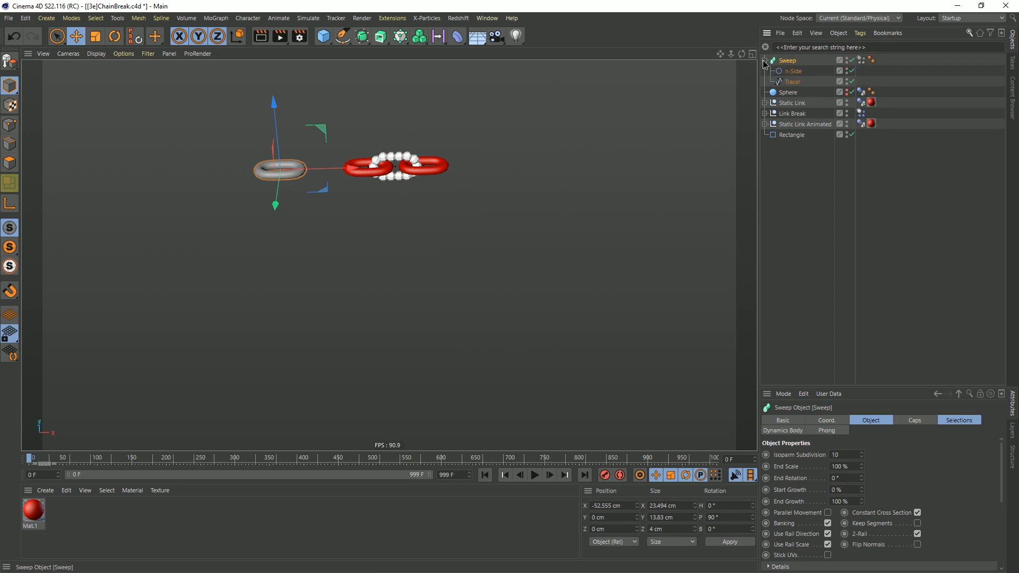
Replace the Sweep's path spline with a new MoGraph Tracer below the n-Side and delete the Sweep's Dynamics Body tag.
{"action": "left_click", "coordinate": [793, 81]}
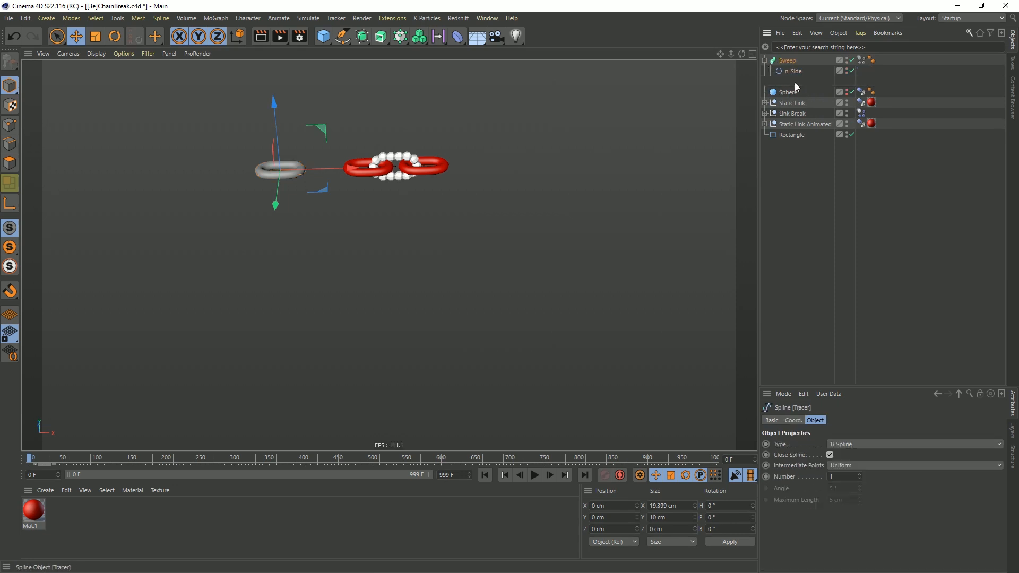
{"action": "key", "text": "Delete"}
{"action": "left_click_drag", "start_coordinate": [404, 39], "coordinate": [524, 86]}
{"action": "left_click_drag", "start_coordinate": [784, 65], "coordinate": [788, 84]}
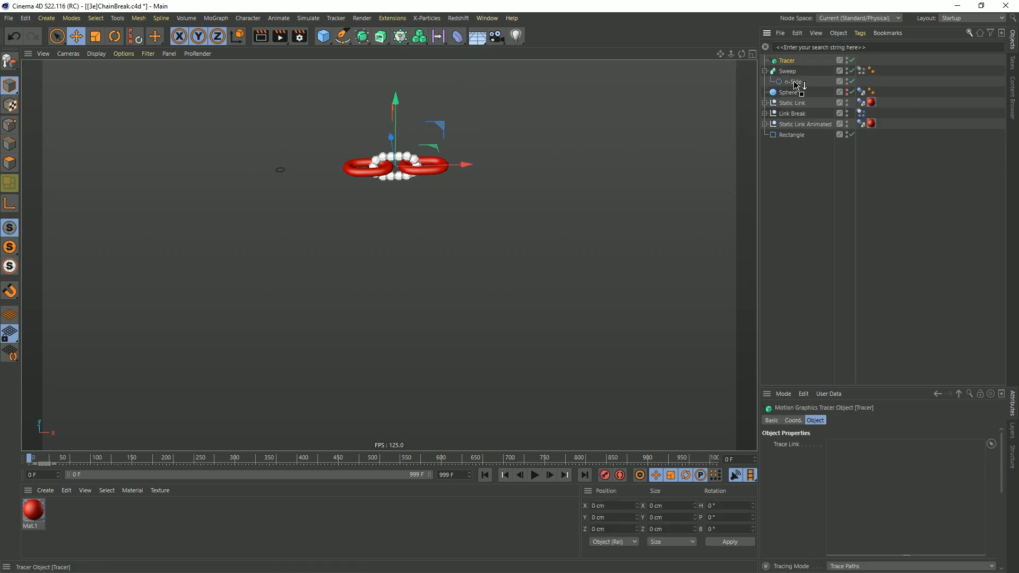
{"action": "left_click", "coordinate": [861, 60]}
{"action": "key", "text": "Delete"}
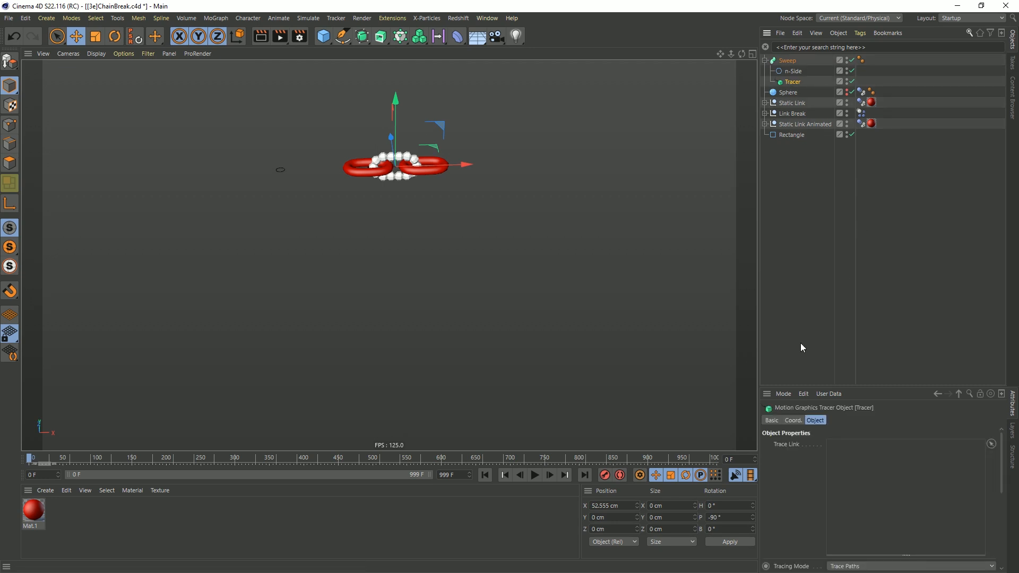
Add all of Link Break's cubes, from Cube Start to Cube End, to the Tracer's Trace Link list.
{"action": "left_click_drag", "start_coordinate": [823, 385], "coordinate": [824, 175]}
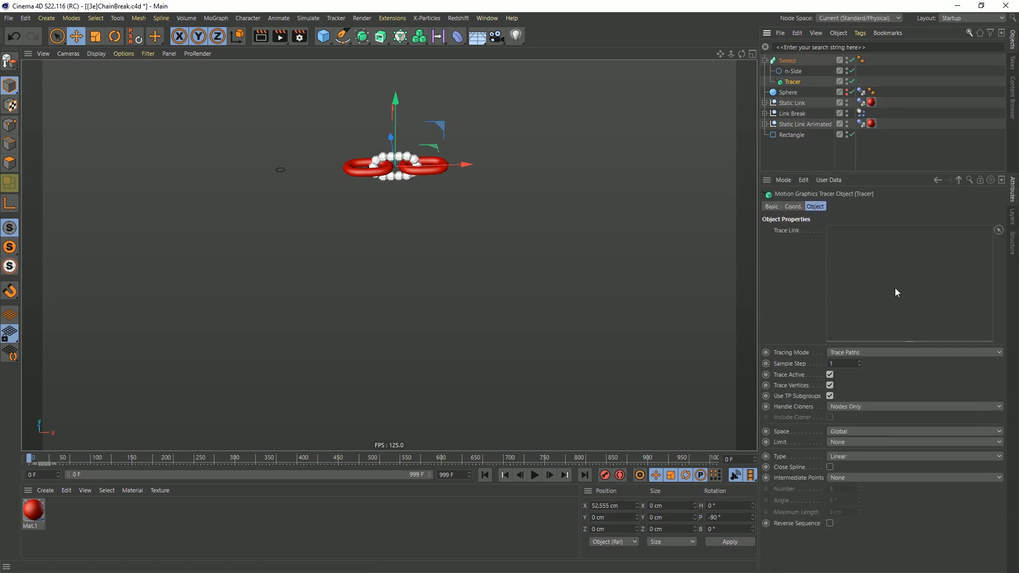
{"action": "left_click", "coordinate": [979, 183]}
{"action": "left_click", "coordinate": [765, 113]}
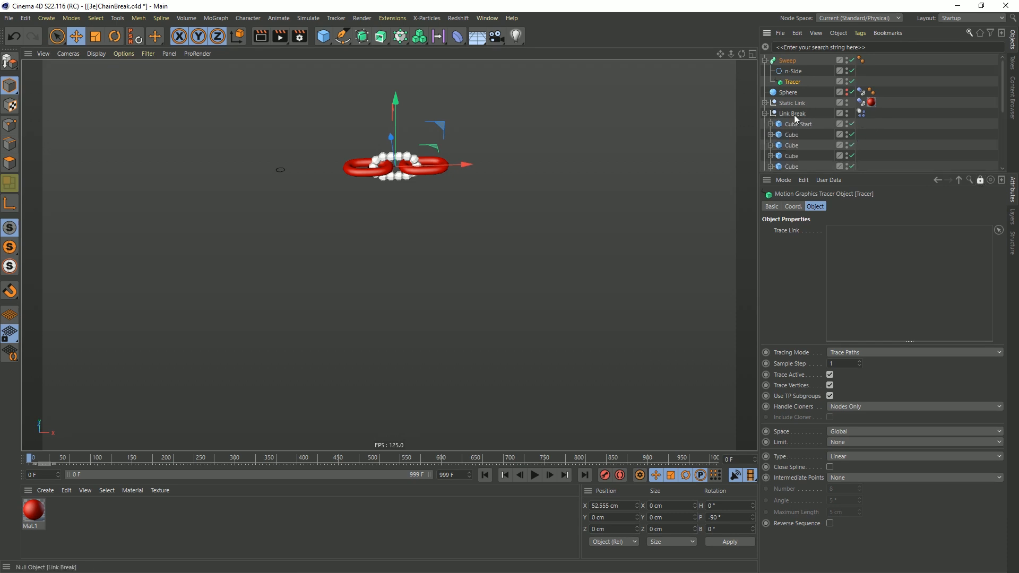
{"action": "scroll", "coordinate": [794, 122], "scroll_direction": "down", "scroll_amount": 5}
{"action": "left_click", "coordinate": [794, 133]}
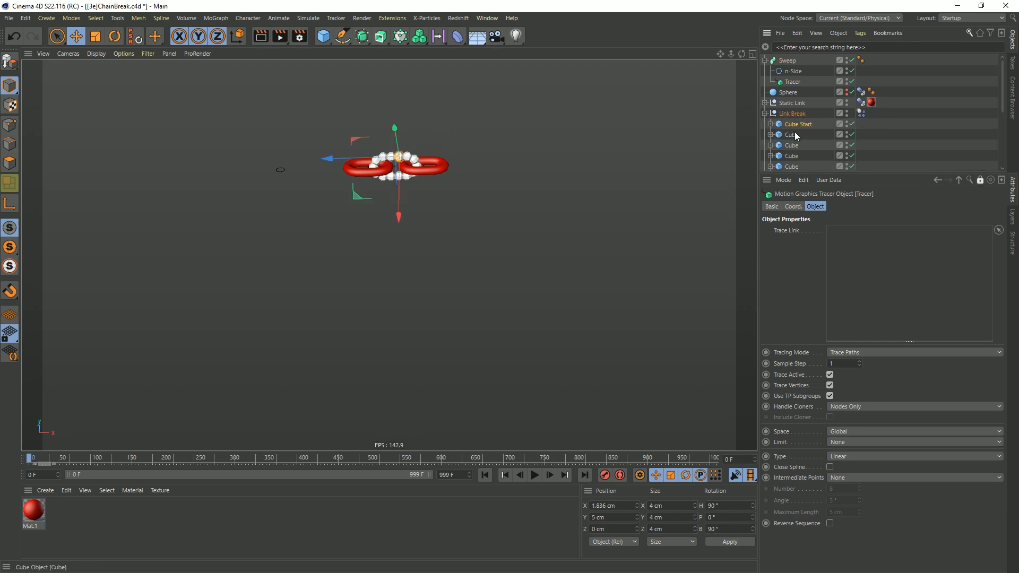
{"action": "left_click", "coordinate": [799, 144], "text": "shift"}
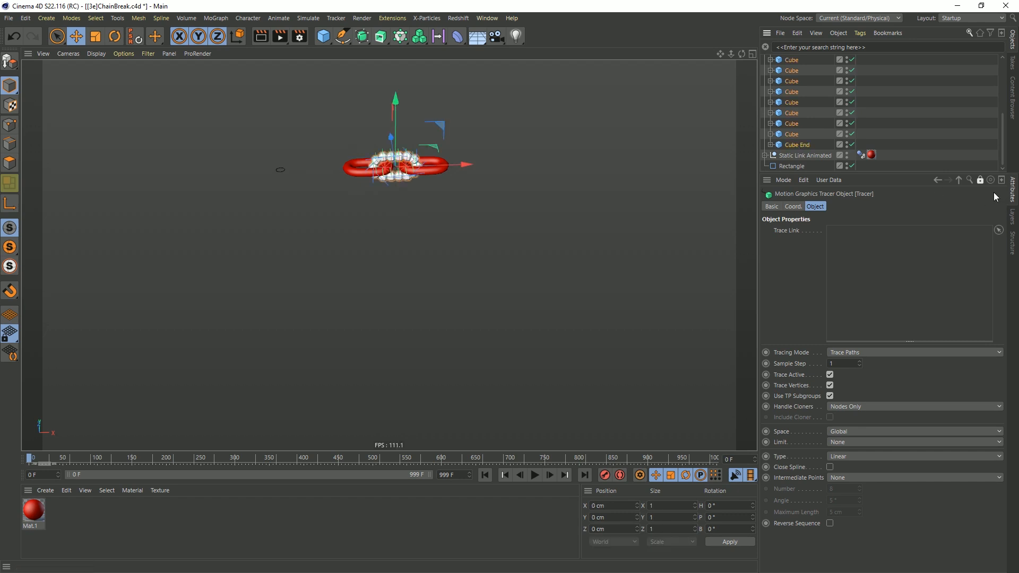
{"action": "left_click_drag", "start_coordinate": [821, 175], "coordinate": [868, 291]}
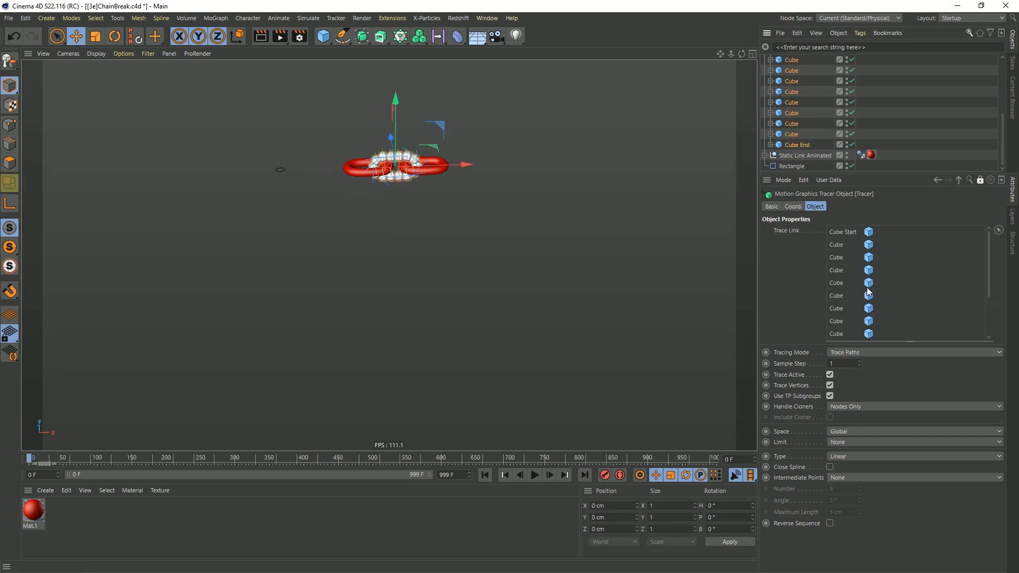
{"action": "left_click", "coordinate": [980, 180]}
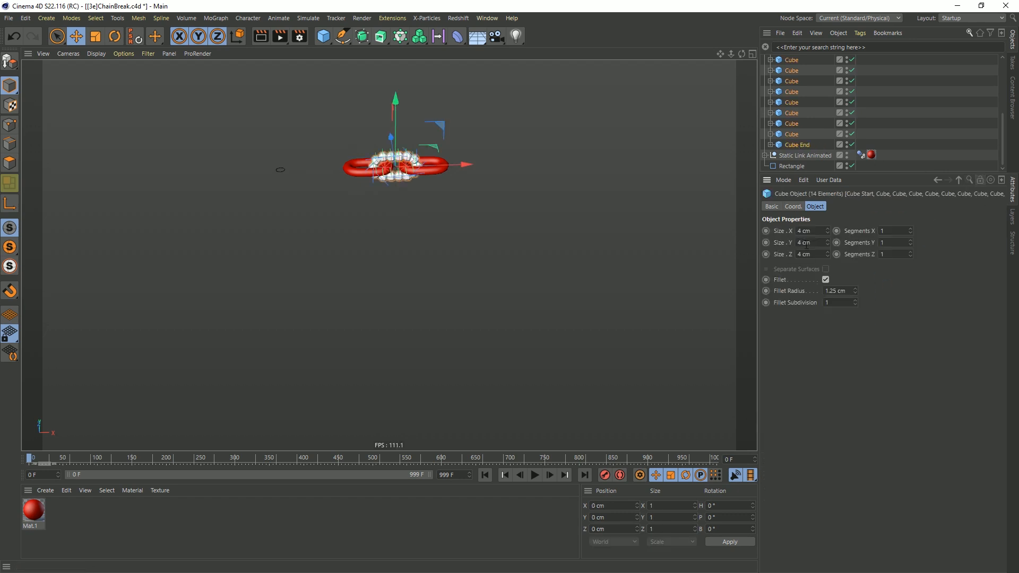
Set the Tracer's Tracing Mode to Connect All Objects and disable Trace Vertices.
{"action": "scroll", "coordinate": [794, 100], "scroll_direction": "up", "scroll_amount": 5}
{"action": "left_click", "coordinate": [793, 82]}
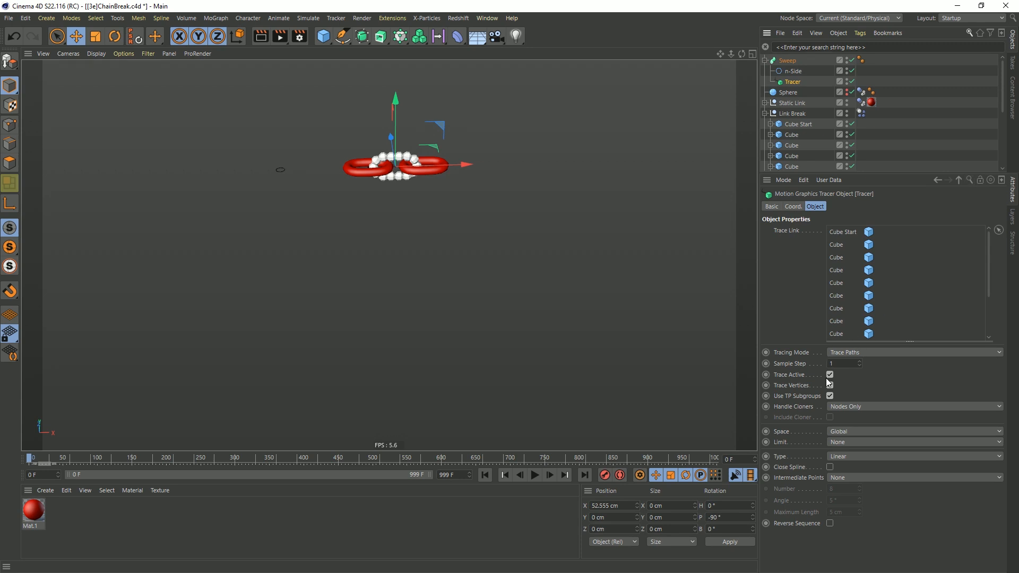
{"action": "left_click", "coordinate": [837, 353]}
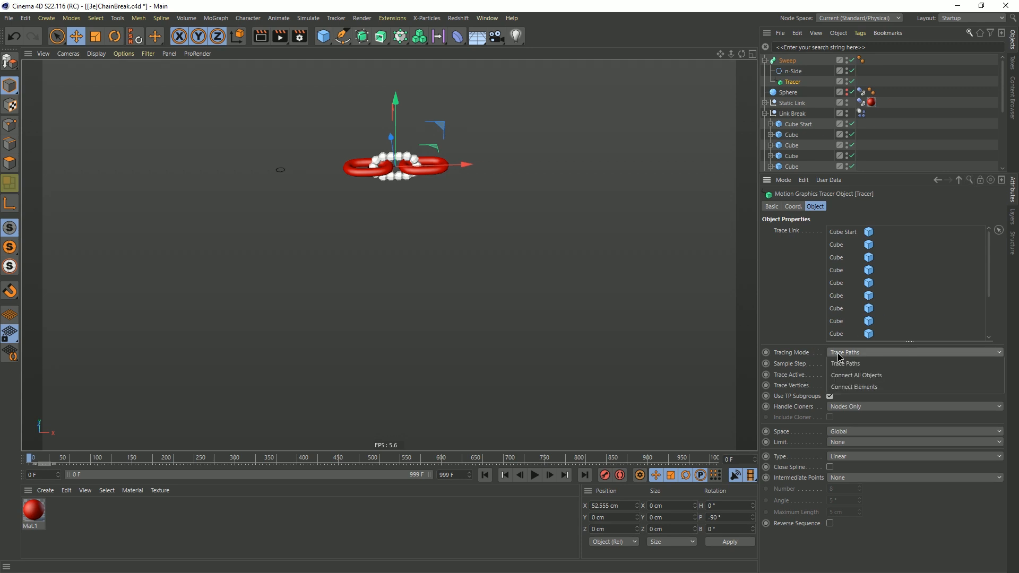
{"action": "left_click", "coordinate": [857, 375]}
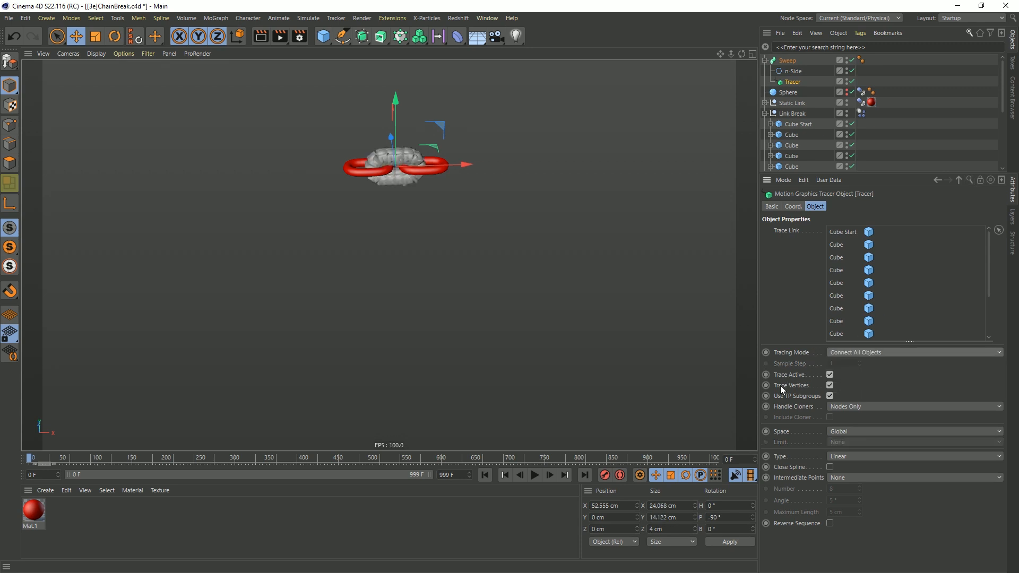
{"action": "left_click", "coordinate": [830, 386]}
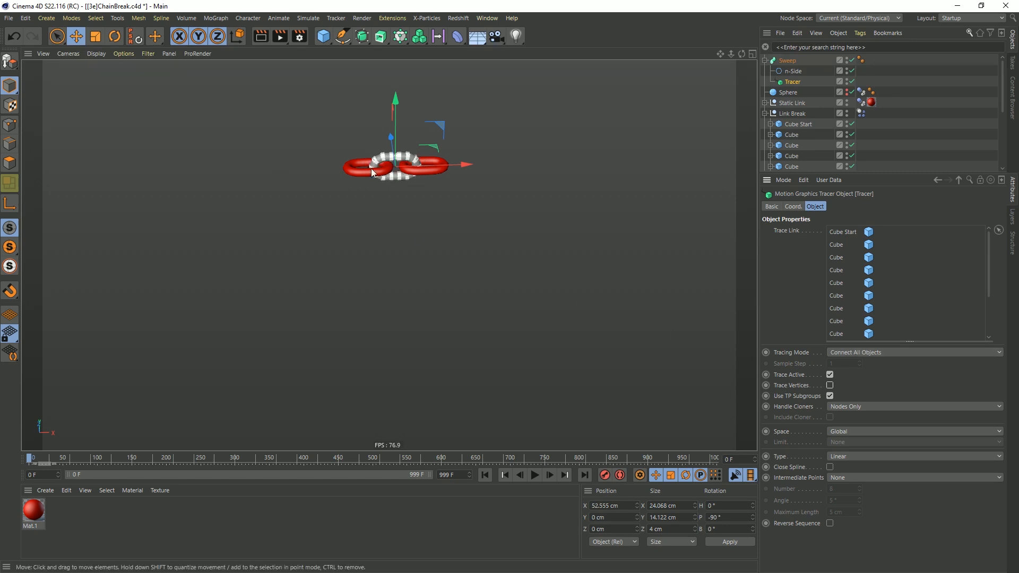
{"action": "scroll", "coordinate": [390, 153], "scroll_direction": "up", "scroll_amount": 5}
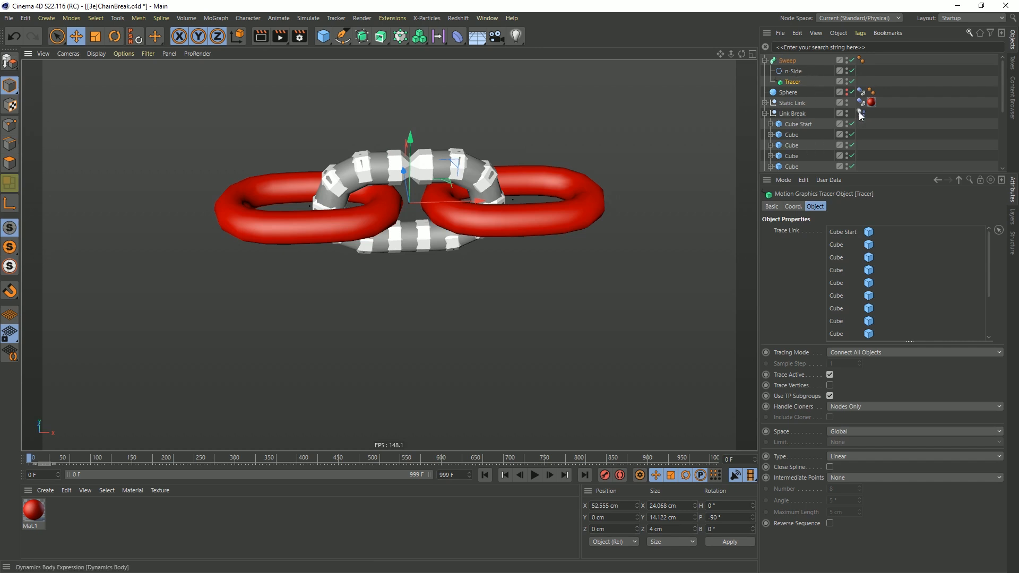
Group the Link Break null under a new parent null and name the parent "Link Break".
{"action": "left_click_drag", "start_coordinate": [853, 172], "coordinate": [844, 317]}
{"action": "left_click", "coordinate": [804, 114]}
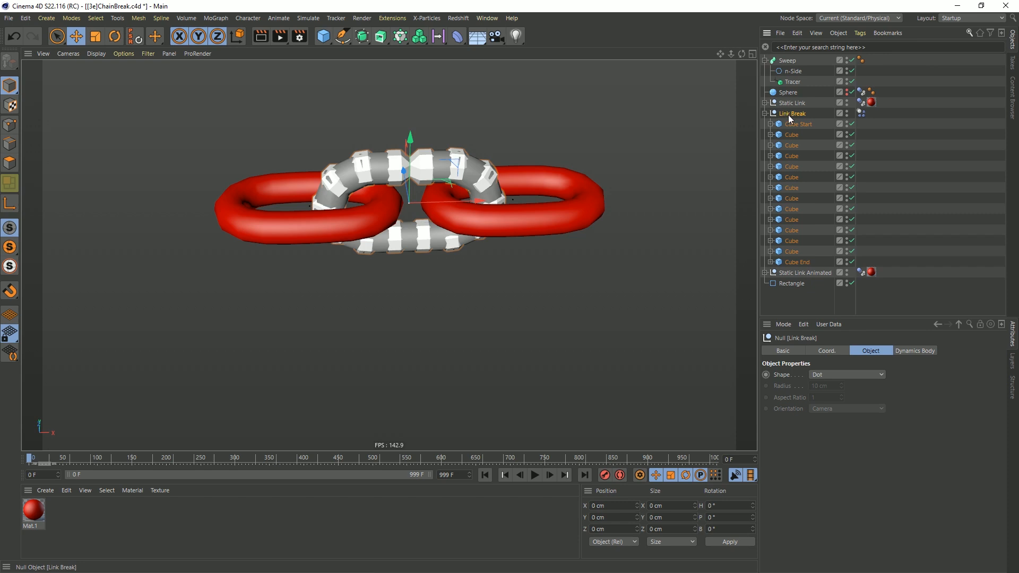
{"action": "left_click", "coordinate": [765, 113]}
{"action": "key", "text": "alt+g"}
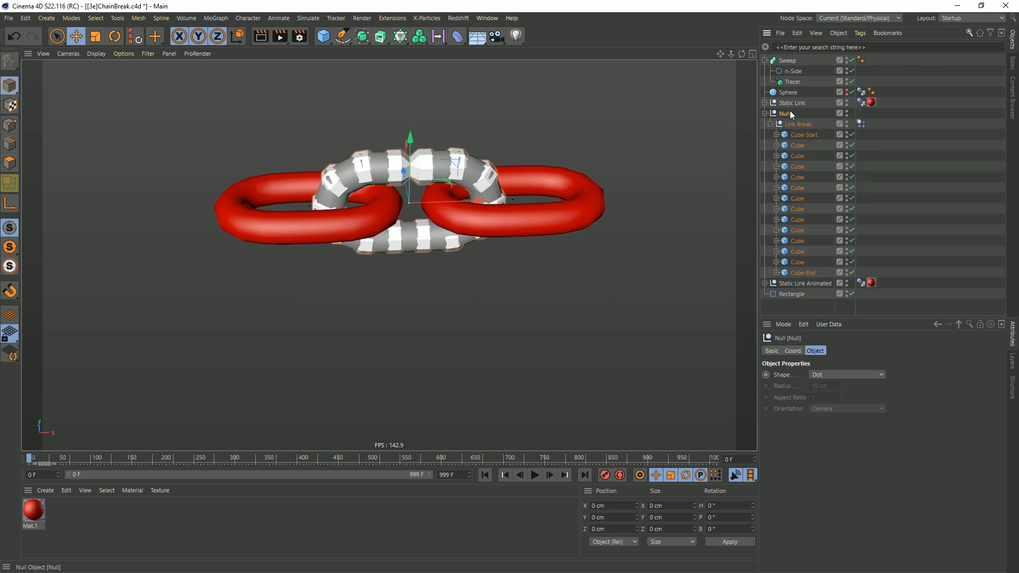
{"action": "double_click", "coordinate": [786, 114]}
{"action": "type", "text": "Link"}
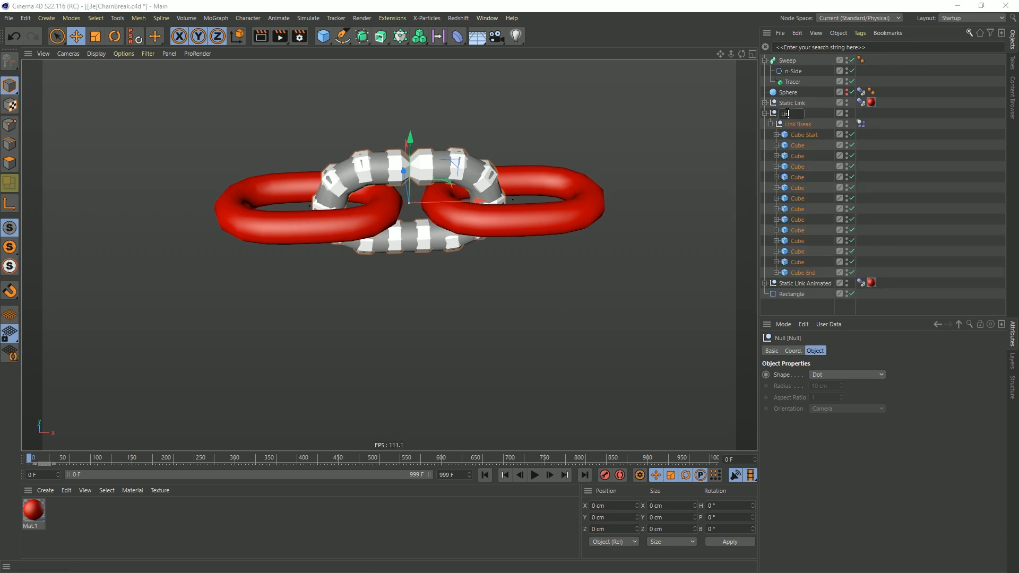
{"action": "type", "text": " Break"}
Rename the inner null that holds the cubes "Link Break Dyn".
{"action": "key", "text": "Tab"}
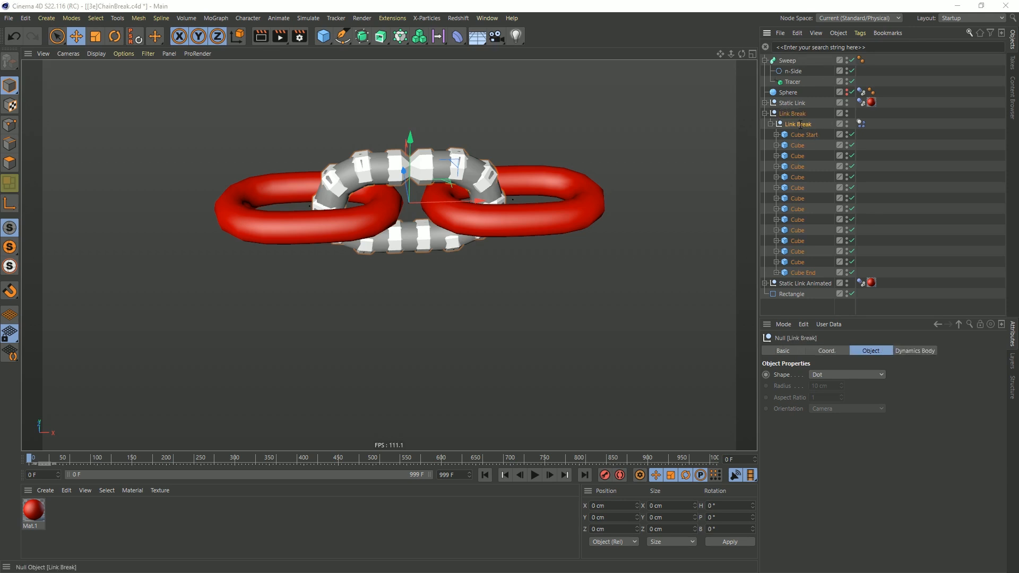
{"action": "key", "text": "Right"}
{"action": "type", "text": "Dyn"}
{"action": "key", "text": "Return"}
Move the Sweep into the outer Link Break null below Link Break Dyn and hide the Link Break Dyn cubes.
{"action": "left_click", "coordinate": [770, 123]}
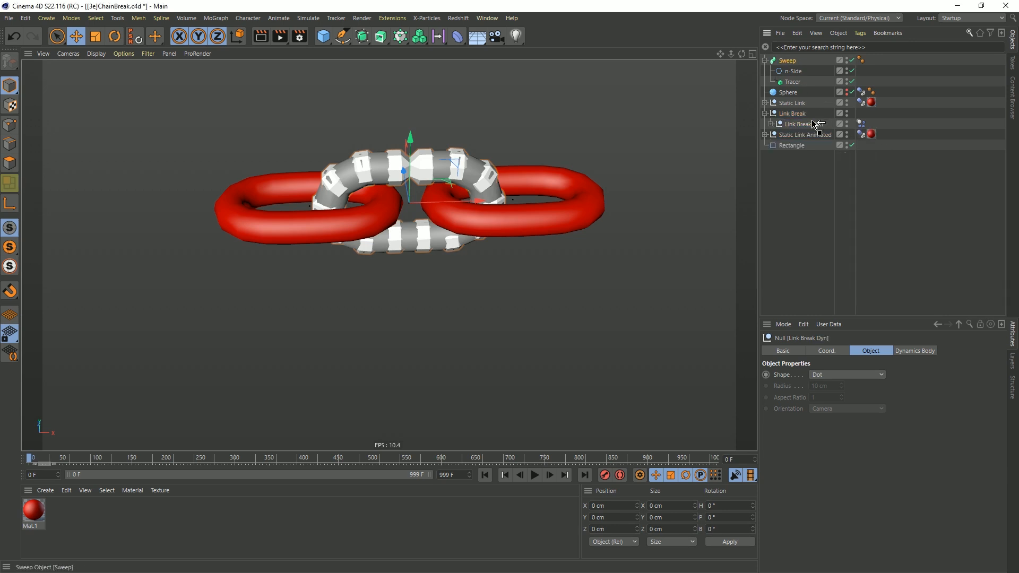
{"action": "left_click_drag", "start_coordinate": [794, 125], "coordinate": [796, 126]}
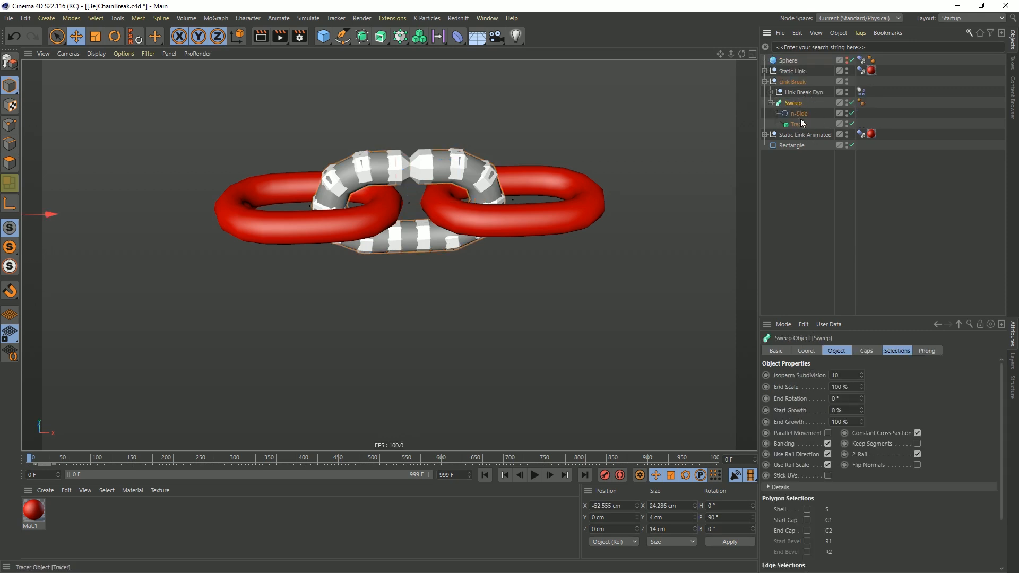
{"action": "left_click", "coordinate": [847, 90]}
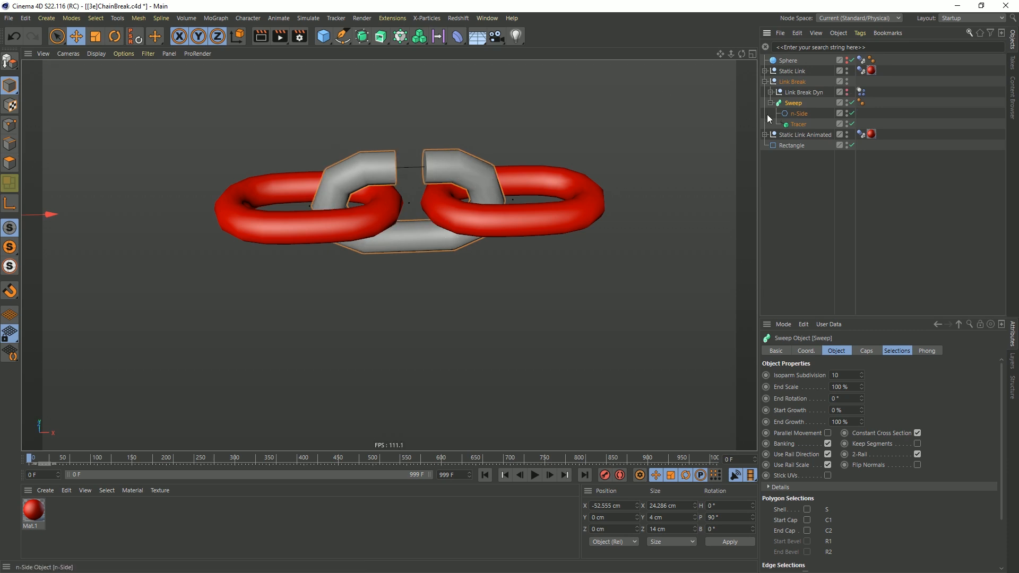
Set the Tracer's spline Type to B-Spline and its Intermediate Points to Uniform with Number 2.
{"action": "left_click", "coordinate": [793, 125]}
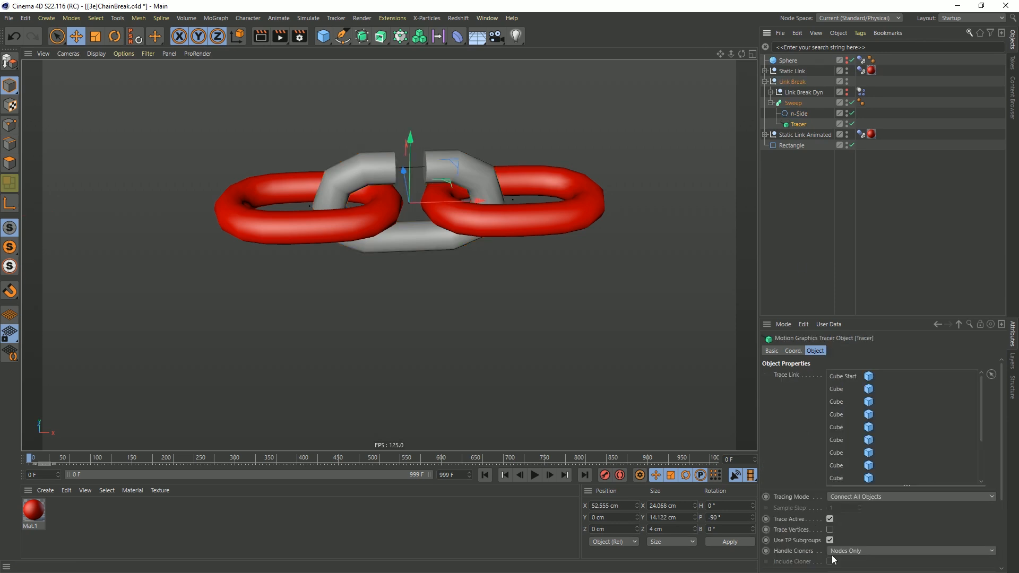
{"action": "left_click_drag", "start_coordinate": [820, 318], "coordinate": [820, 159]}
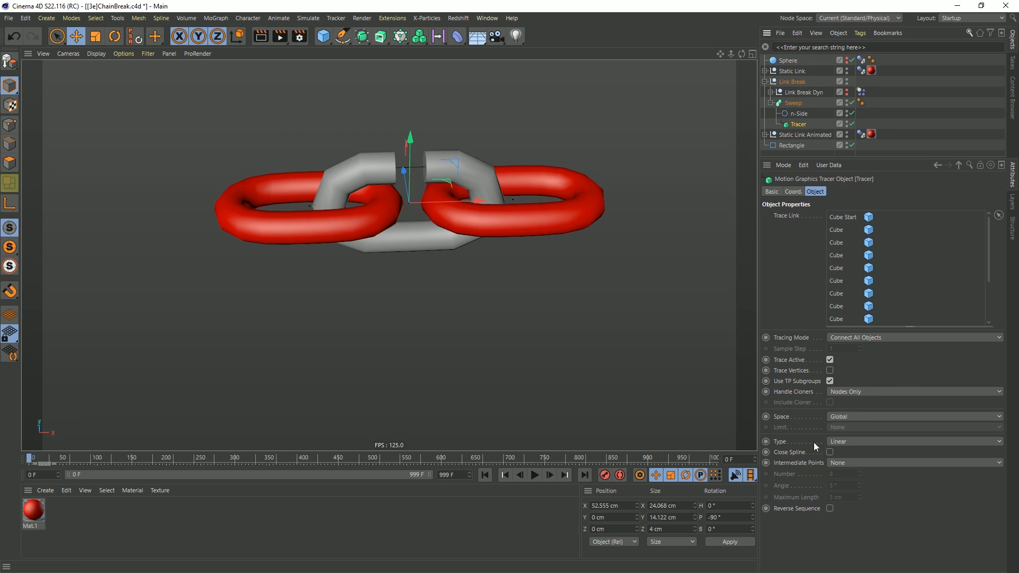
{"action": "left_click", "coordinate": [836, 442]}
{"action": "left_click", "coordinate": [848, 487]}
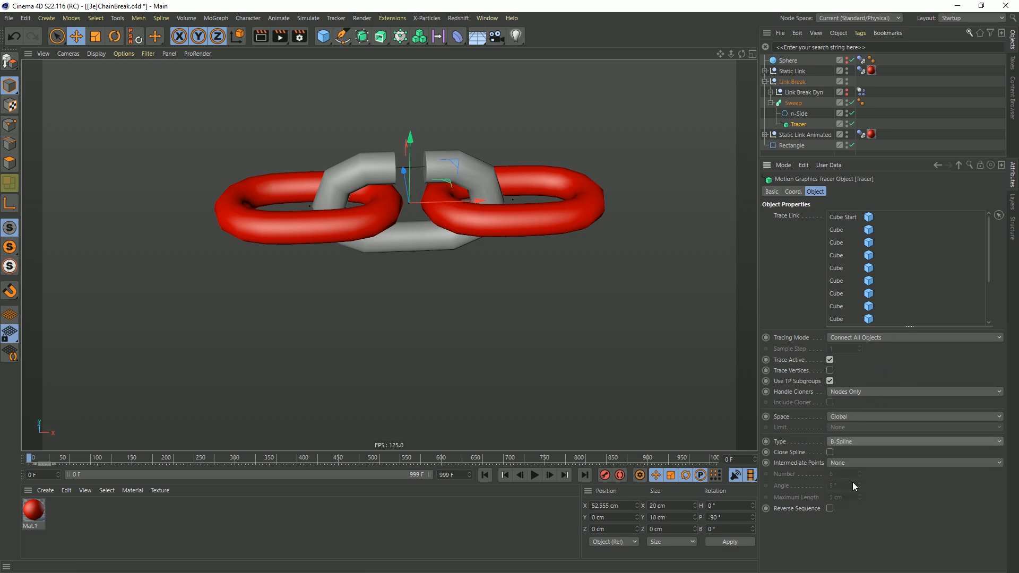
{"action": "left_click", "coordinate": [843, 463]}
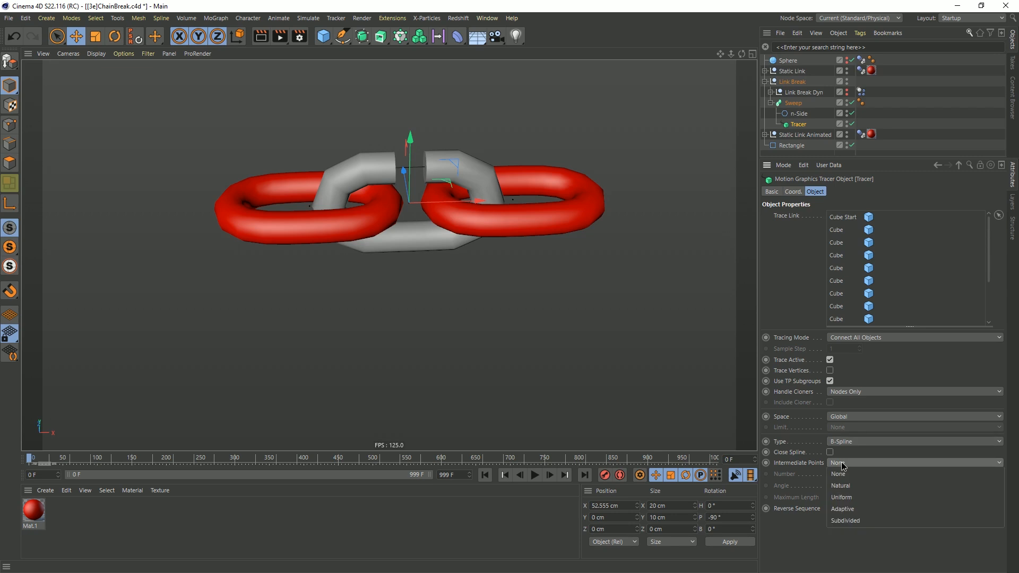
{"action": "left_click", "coordinate": [852, 498]}
{"action": "key", "text": "Return"}
{"action": "left_click", "coordinate": [861, 472]}
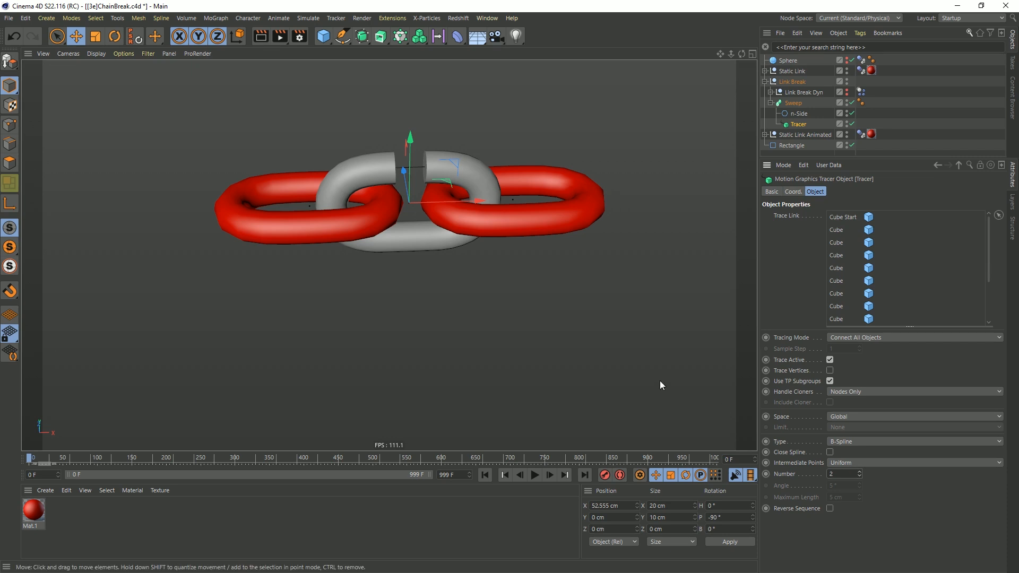
Display the viewport models shaded with wireframe lines and deselect all objects.
{"action": "key", "text": "n"}
{"action": "key", "text": "b"}
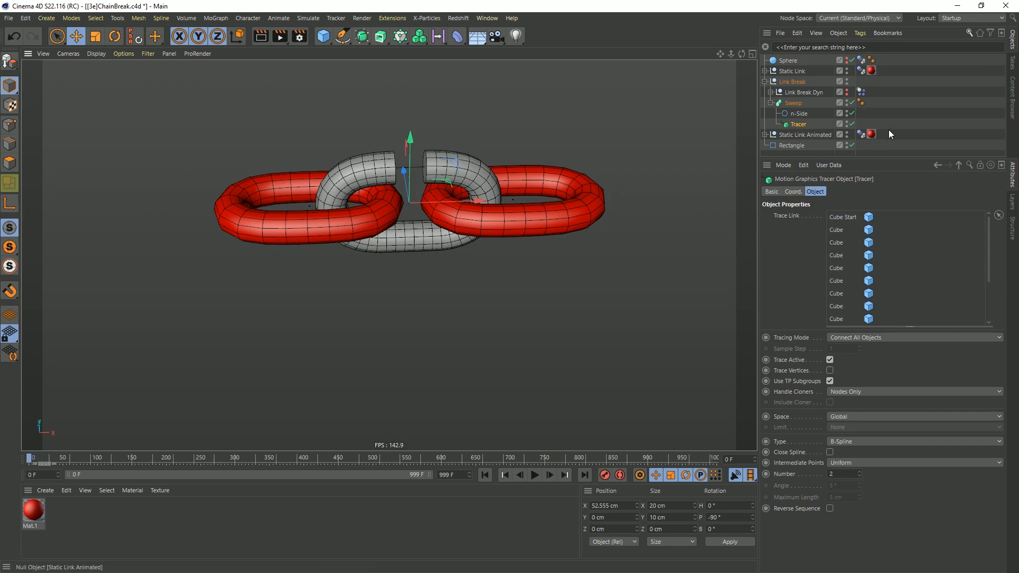
{"action": "left_click", "coordinate": [909, 123]}
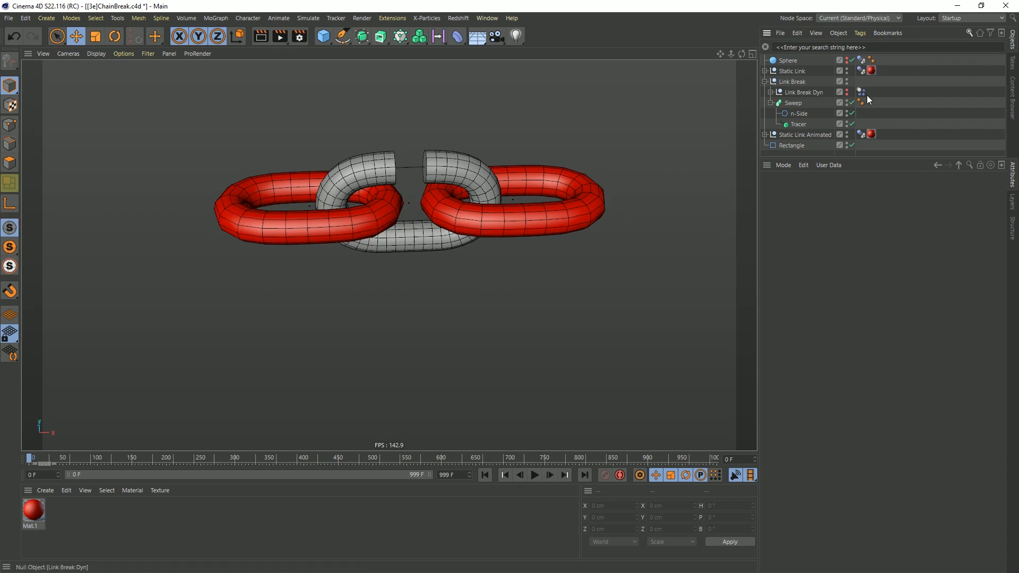
Temporarily show the Link Break Dyn cubes and step through the break animation to compare them with the Sweep skin.
{"action": "left_click", "coordinate": [847, 91]}
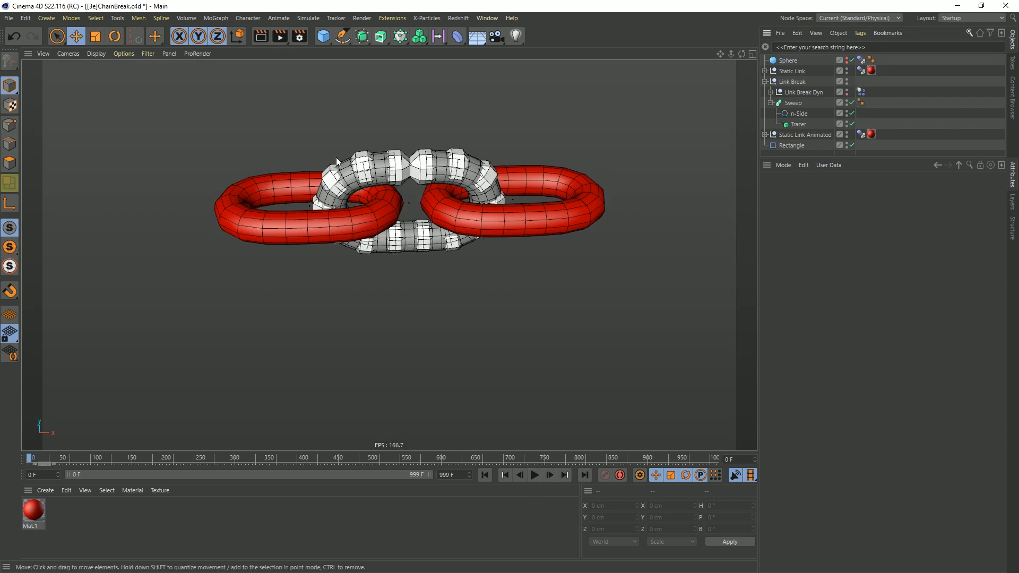
{"action": "left_click", "coordinate": [535, 475]}
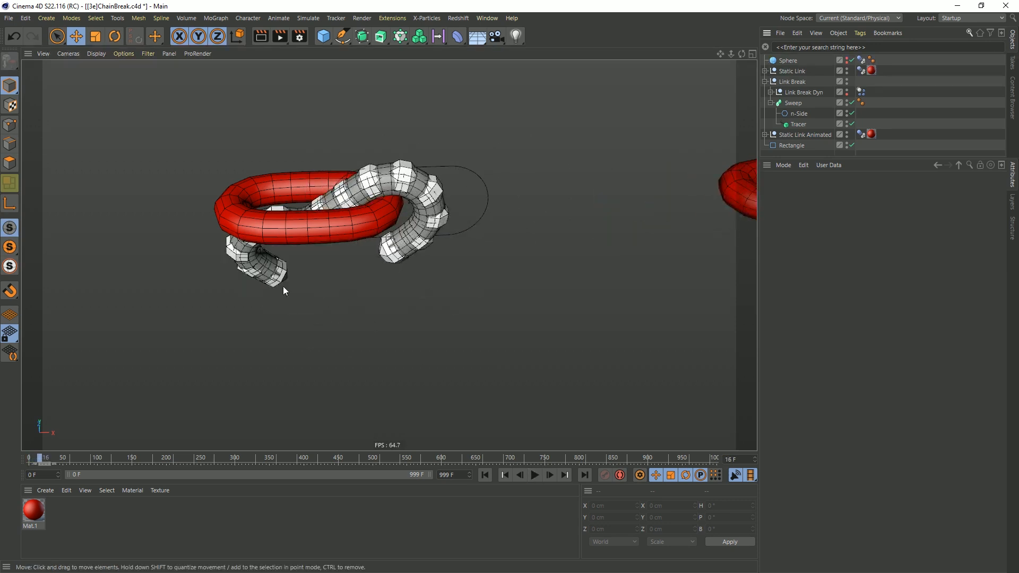
{"action": "left_click", "coordinate": [550, 475]}
{"action": "left_click", "coordinate": [550, 474]}
{"action": "left_click", "coordinate": [550, 474]}
{"action": "left_click", "coordinate": [550, 475]}
{"action": "left_click", "coordinate": [549, 475]}
{"action": "left_click", "coordinate": [550, 475]}
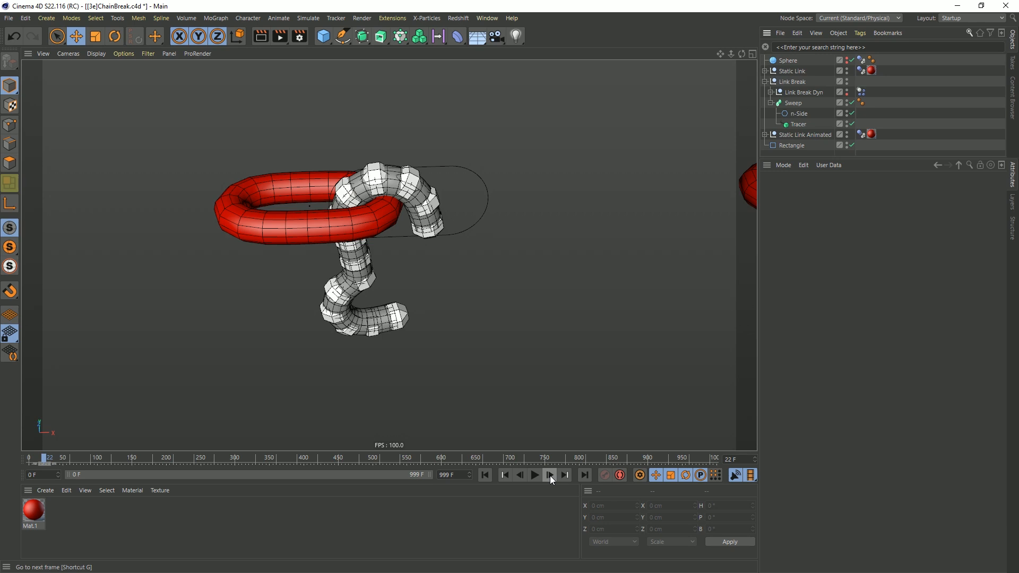
{"action": "left_click", "coordinate": [550, 475]}
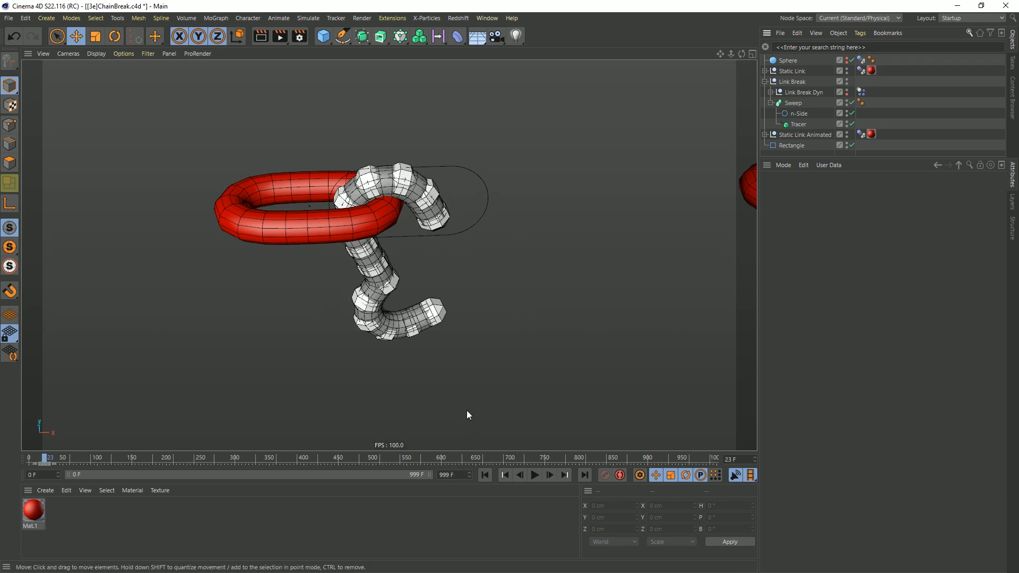
{"action": "left_click", "coordinate": [549, 477]}
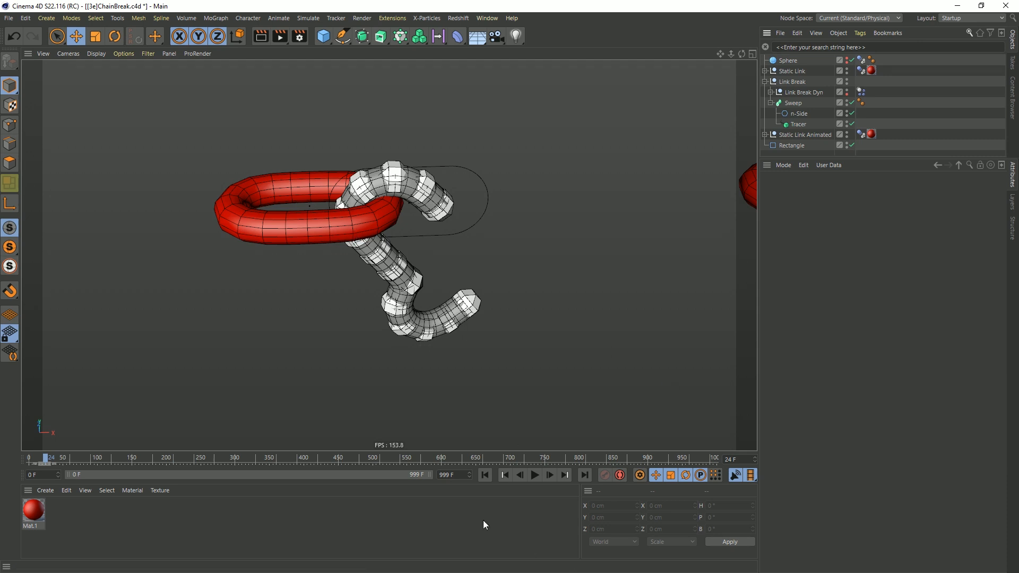
{"action": "left_click", "coordinate": [485, 474]}
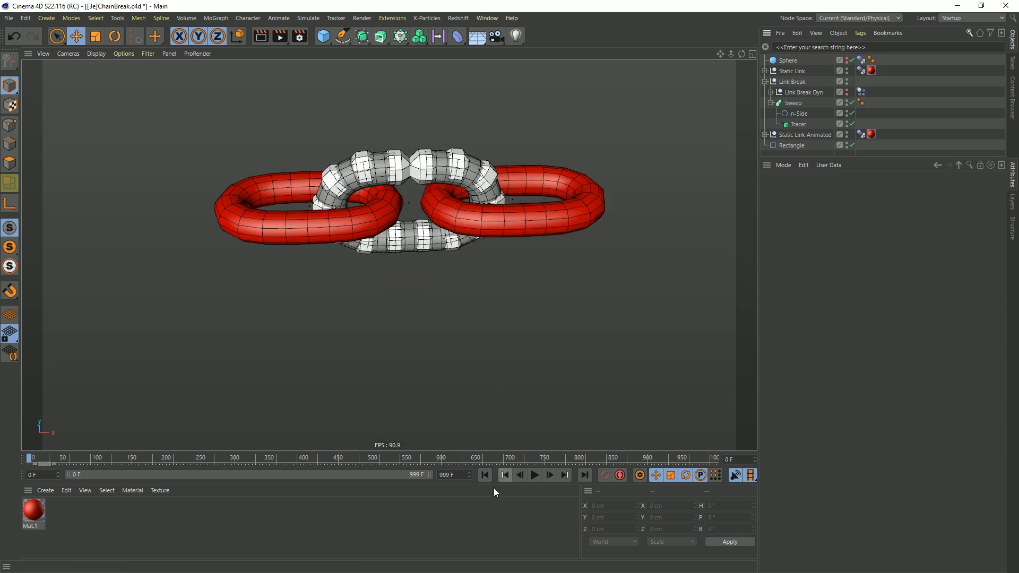
{"action": "left_click", "coordinate": [847, 90]}
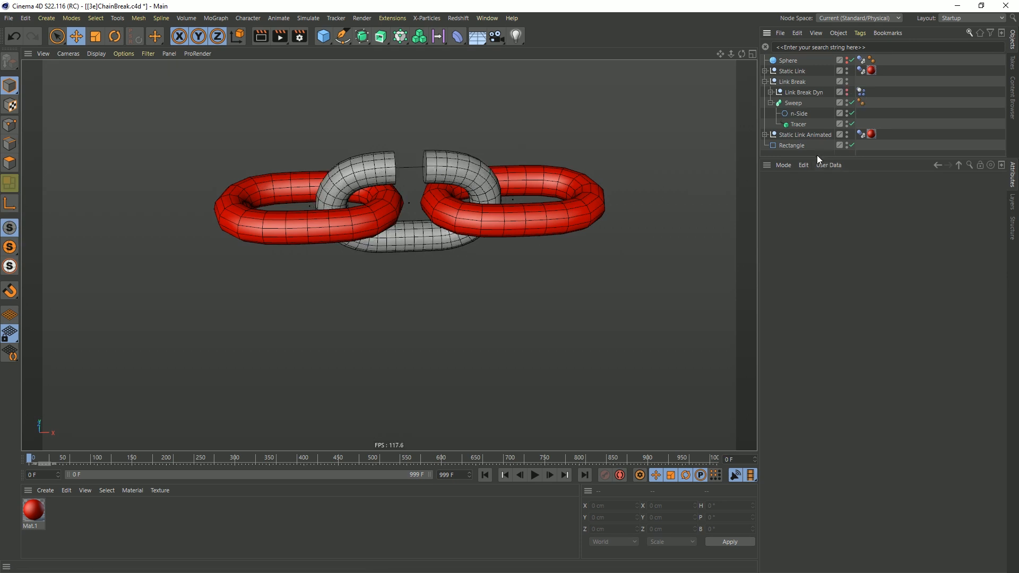
Add a Connector as a child of Cube Start in Link Break Dyn and set its Type to Fixed.
{"action": "left_click_drag", "start_coordinate": [816, 158], "coordinate": [801, 363]}
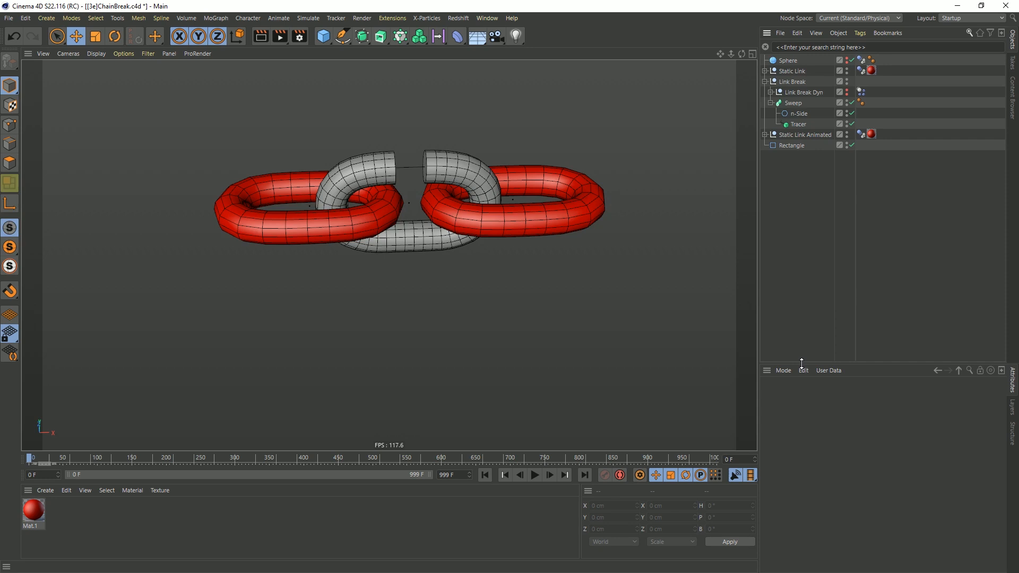
{"action": "left_click", "coordinate": [770, 92]}
{"action": "left_click", "coordinate": [771, 93]}
{"action": "left_click", "coordinate": [769, 103]}
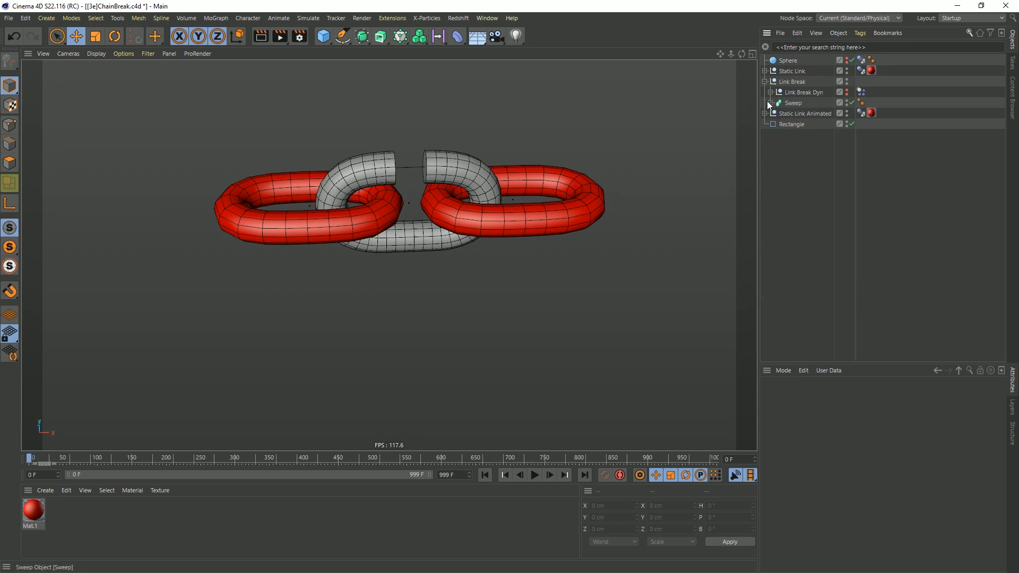
{"action": "left_click", "coordinate": [770, 92]}
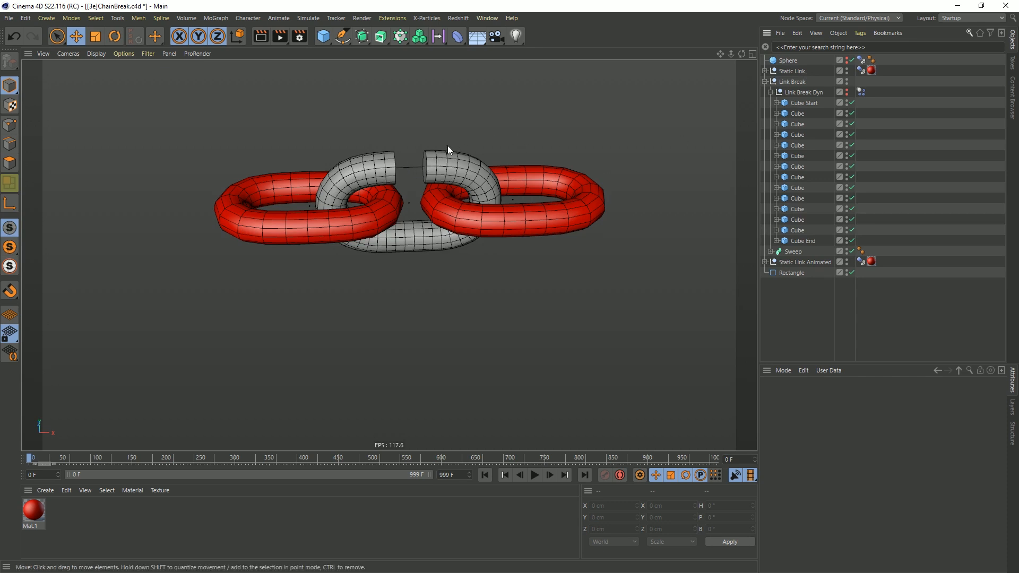
{"action": "left_click", "coordinate": [777, 103]}
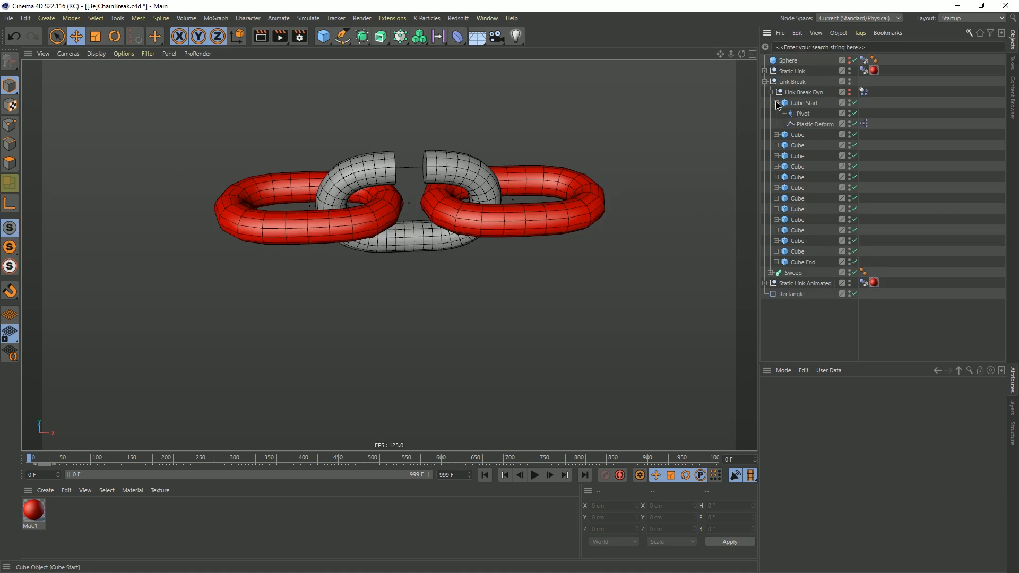
{"action": "left_click", "coordinate": [803, 104]}
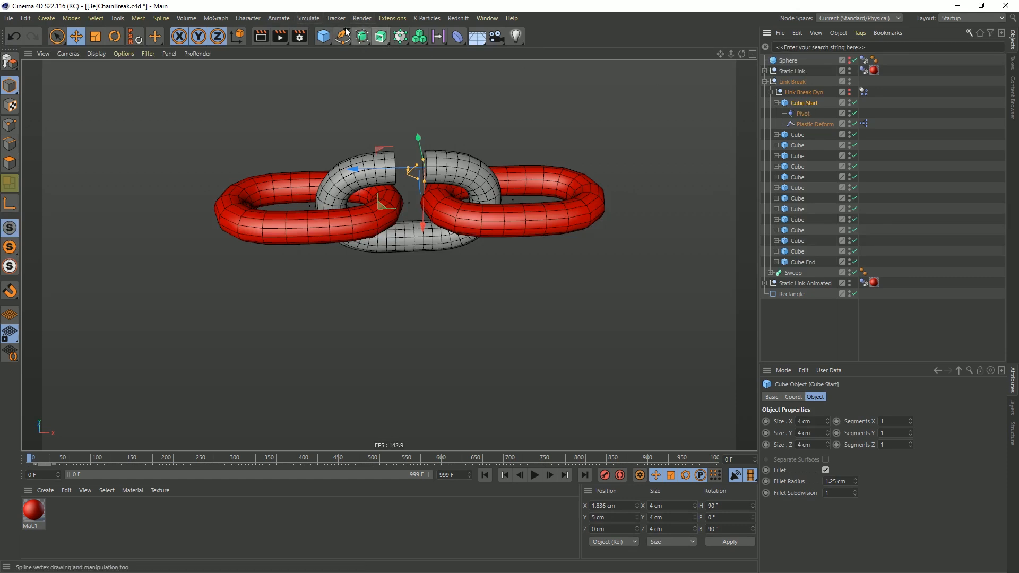
{"action": "left_click", "coordinate": [313, 19]}
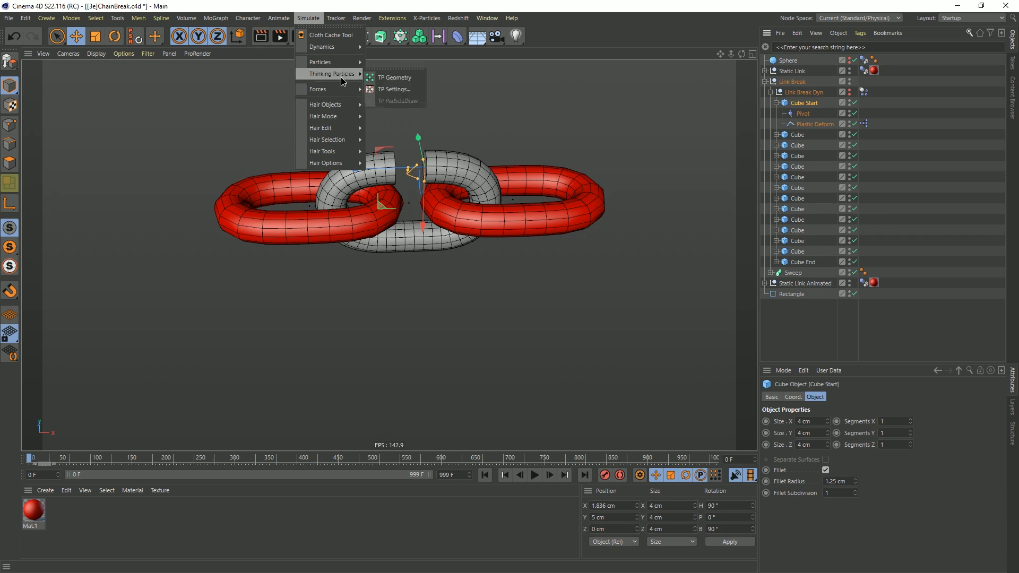
{"action": "mouse_move", "coordinate": [333, 48]}
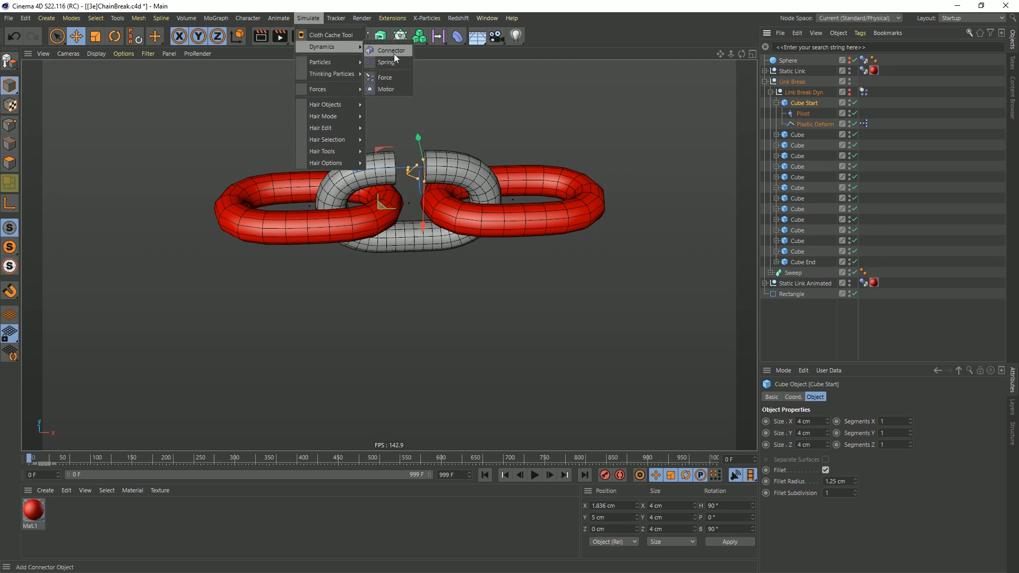
{"action": "left_click", "coordinate": [391, 50], "text": "shift"}
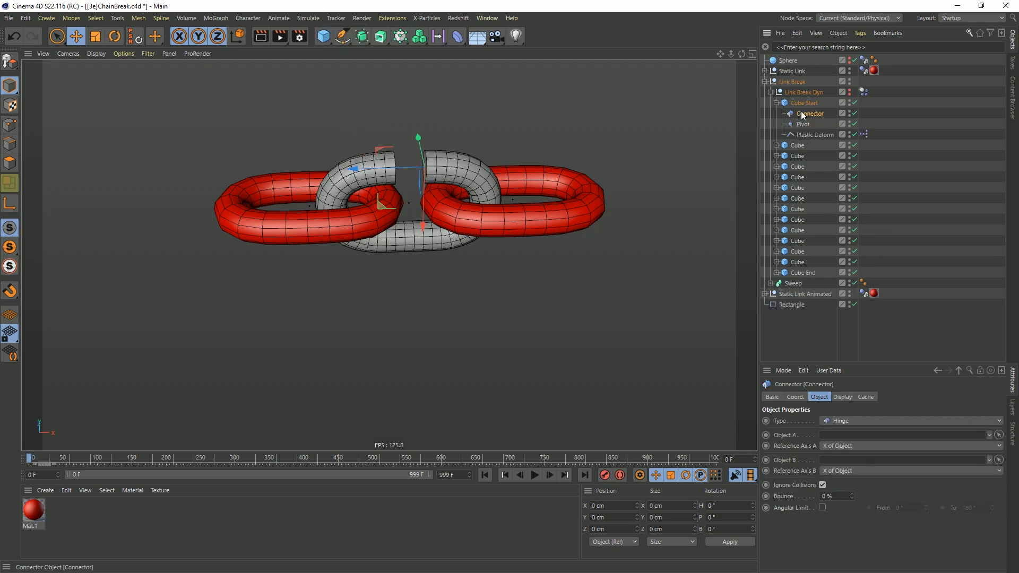
{"action": "left_click", "coordinate": [847, 422]}
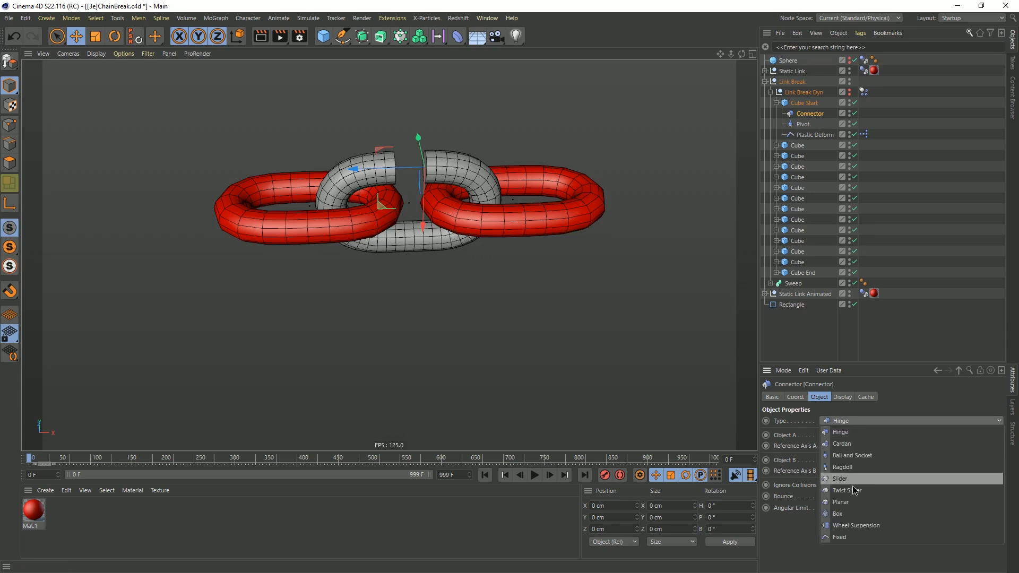
{"action": "left_click", "coordinate": [864, 538]}
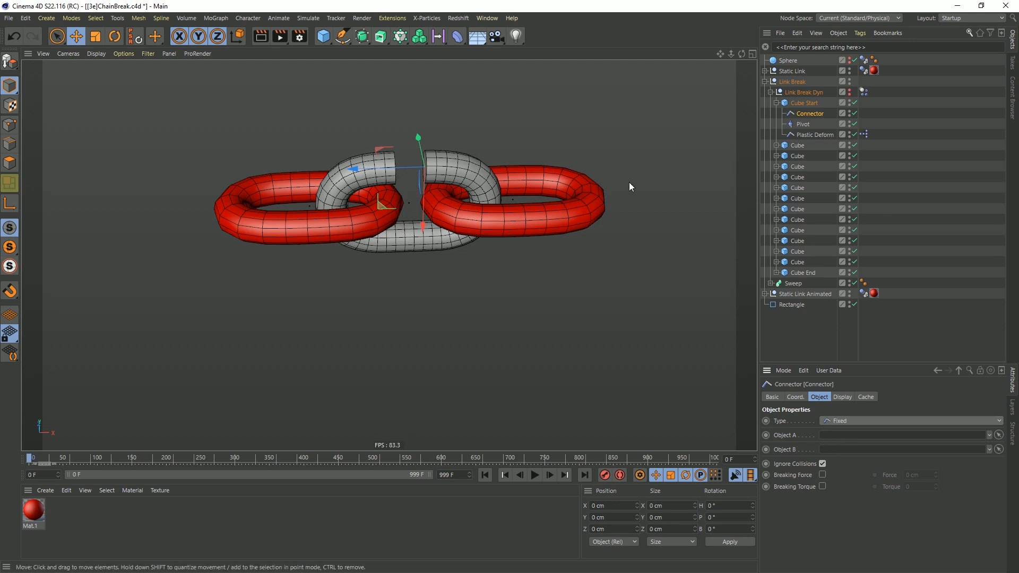
Move the new Connector to world X 0 cm at the middle of the link's gap and restore Object (Rel) coordinates.
{"action": "left_click_drag", "start_coordinate": [360, 169], "coordinate": [342, 163]}
{"action": "left_click", "coordinate": [625, 542]}
{"action": "left_click", "coordinate": [615, 530]}
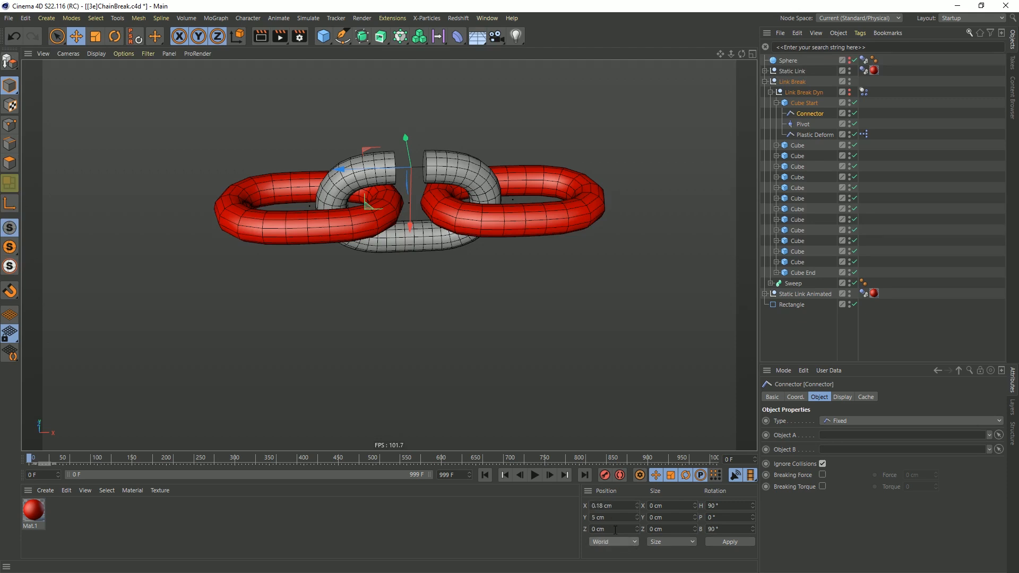
{"action": "left_click_drag", "start_coordinate": [624, 508], "coordinate": [593, 507]}
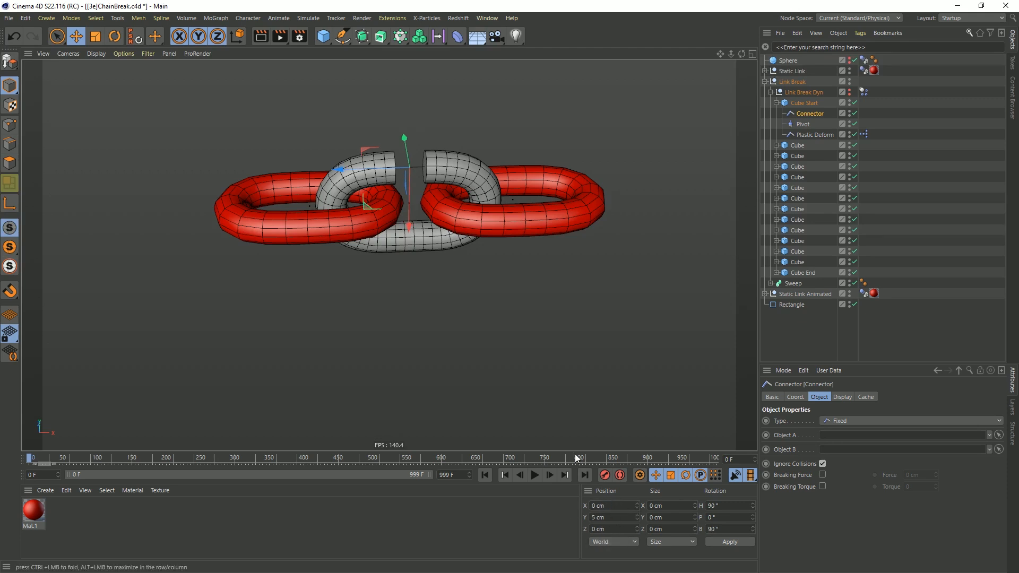
{"action": "left_click", "coordinate": [612, 542]}
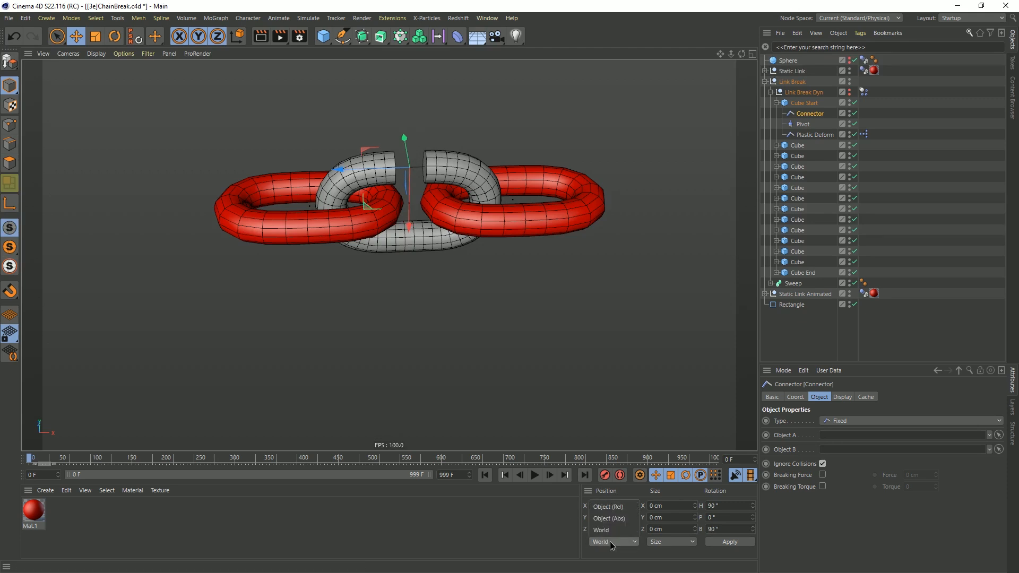
{"action": "left_click", "coordinate": [613, 509]}
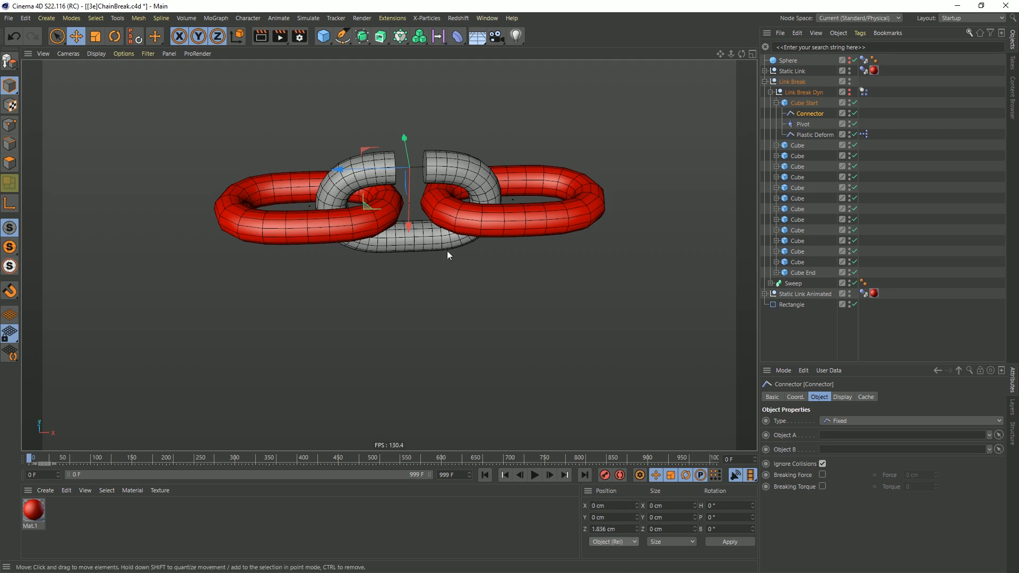
Rename the Connector "Start", copy it into Cube End, and rename the copy "End".
{"action": "double_click", "coordinate": [811, 114]}
{"action": "type", "text": "Start"}
{"action": "key", "text": "Return"}
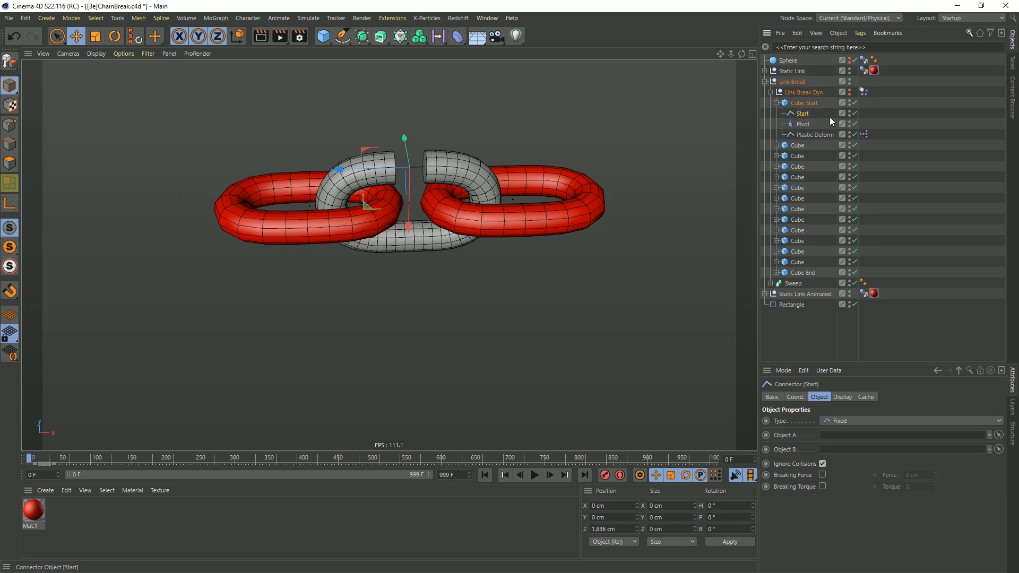
{"action": "left_click_drag", "start_coordinate": [802, 116], "coordinate": [805, 274]}
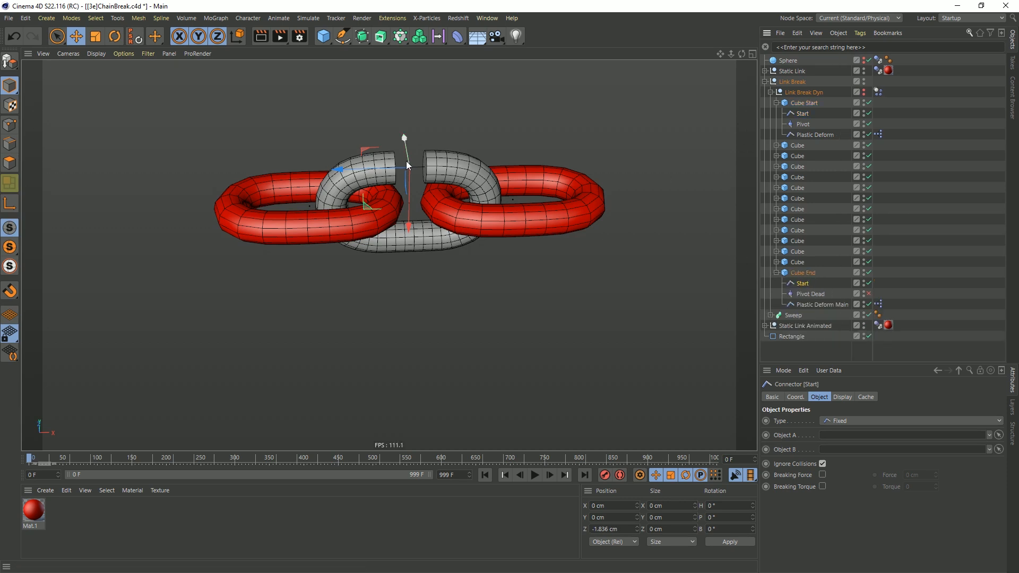
{"action": "double_click", "coordinate": [808, 287]}
{"action": "type", "text": "End"}
{"action": "key", "text": "Return"}
Add the Start connector at the beginning and the End connector at the end of the Tracer's Trace Link list.
{"action": "left_click", "coordinate": [770, 316]}
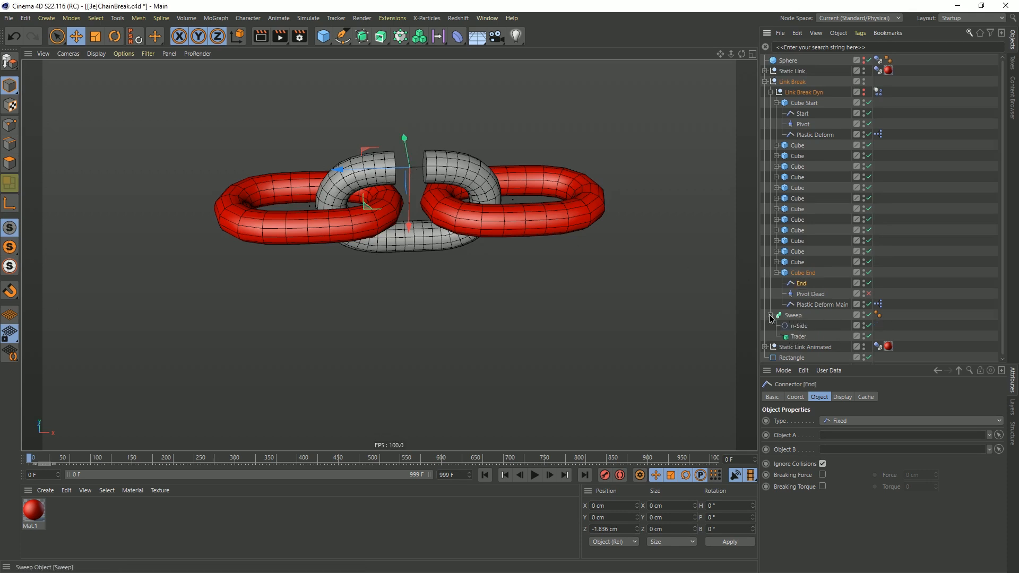
{"action": "left_click", "coordinate": [798, 336]}
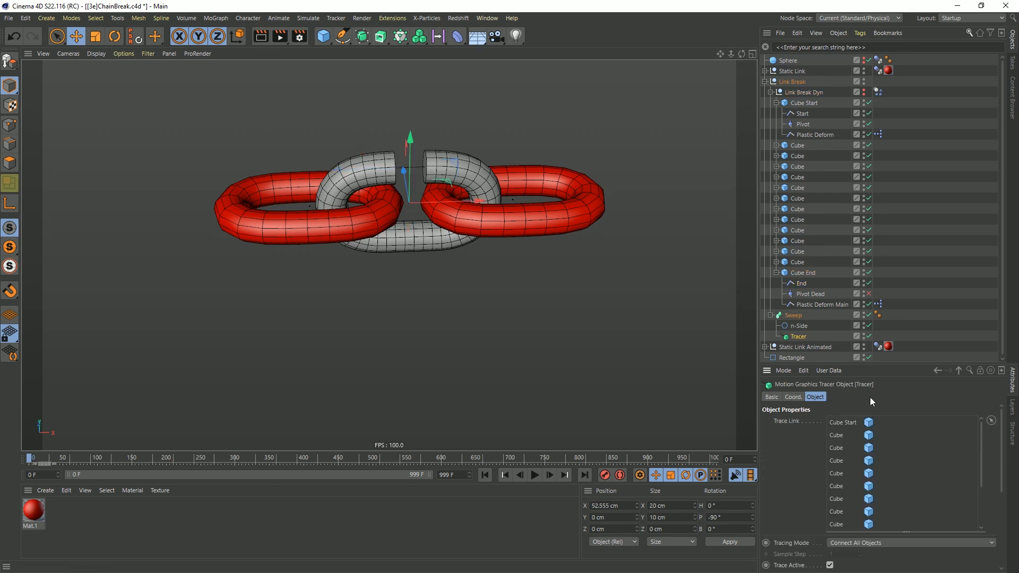
{"action": "mouse_move", "coordinate": [802, 114]}
{"action": "left_mouse_down"}
{"action": "mouse_move", "coordinate": [875, 372]}
{"action": "mouse_move", "coordinate": [857, 419]}
{"action": "mouse_move", "coordinate": [847, 419]}
{"action": "left_mouse_up"}
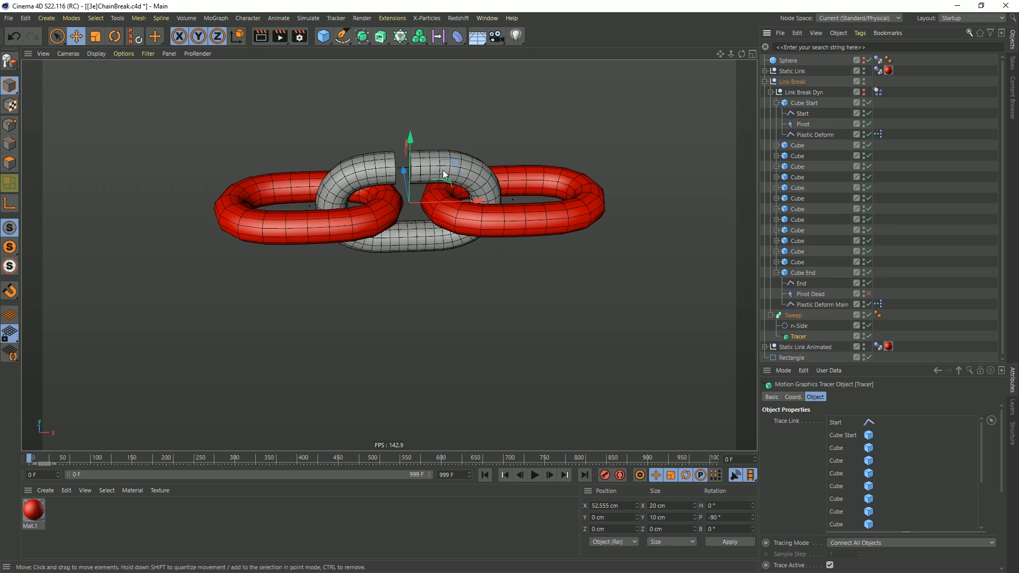
{"action": "scroll", "coordinate": [859, 436], "scroll_direction": "down", "scroll_amount": 3}
{"action": "mouse_move", "coordinate": [801, 288]}
{"action": "left_mouse_down"}
{"action": "mouse_move", "coordinate": [843, 377]}
{"action": "mouse_move", "coordinate": [846, 525]}
{"action": "left_mouse_up"}
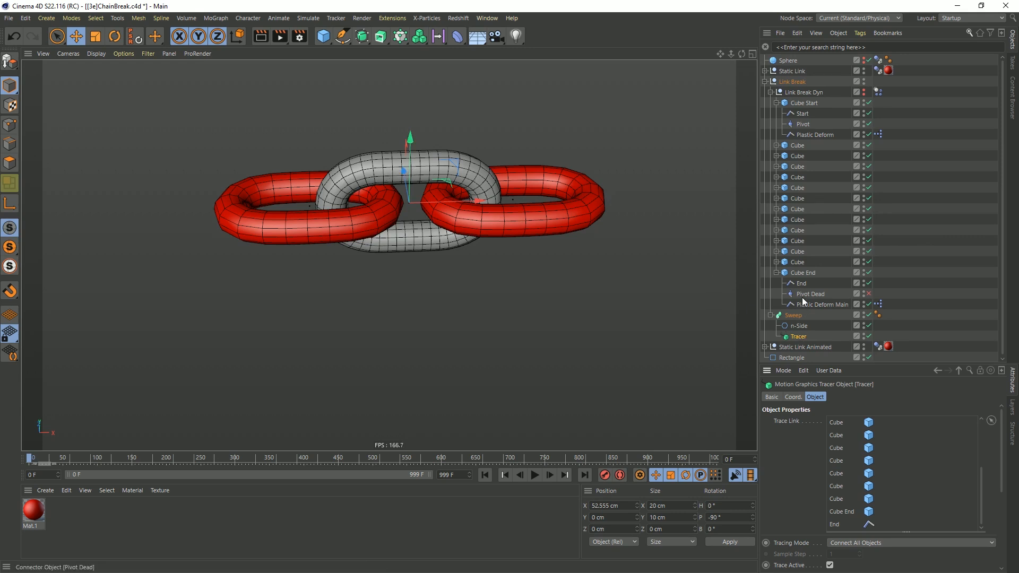
Try nudging the End connector along its Z axis by 0.064 cm and undo the move.
{"action": "left_click", "coordinate": [779, 280]}
{"action": "left_click_drag", "start_coordinate": [339, 166], "coordinate": [337, 167]}
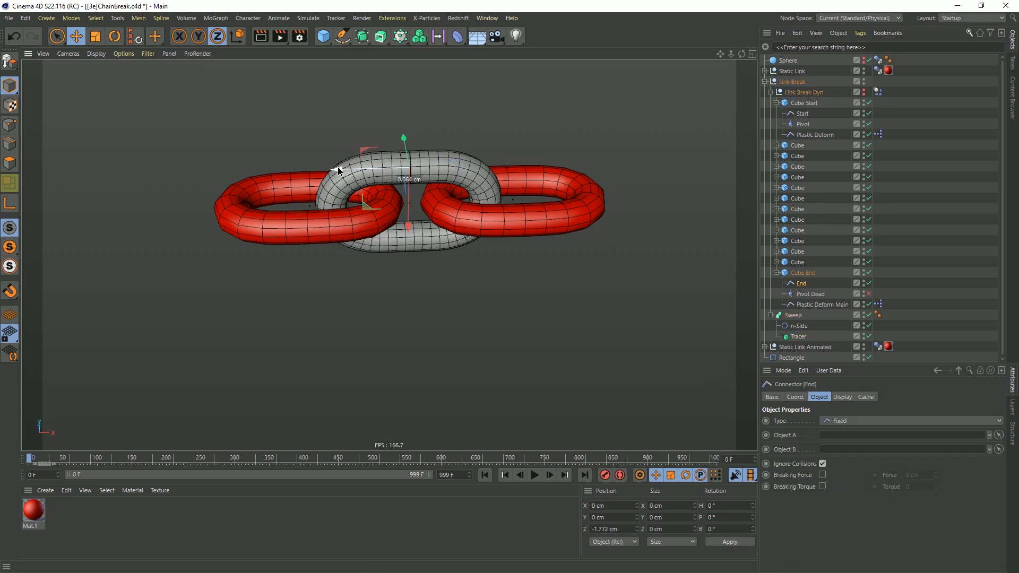
{"action": "key", "text": "ctrl+z"}
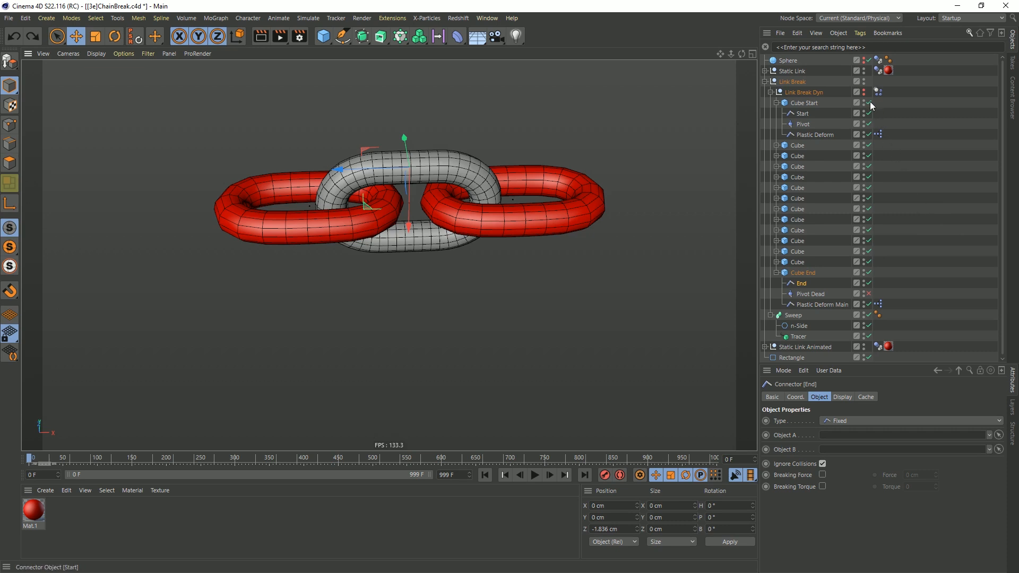
Play the simulation, step through its opening frames to check the skinned link as it breaks, and rewind to frame 0.
{"action": "left_click", "coordinate": [535, 475]}
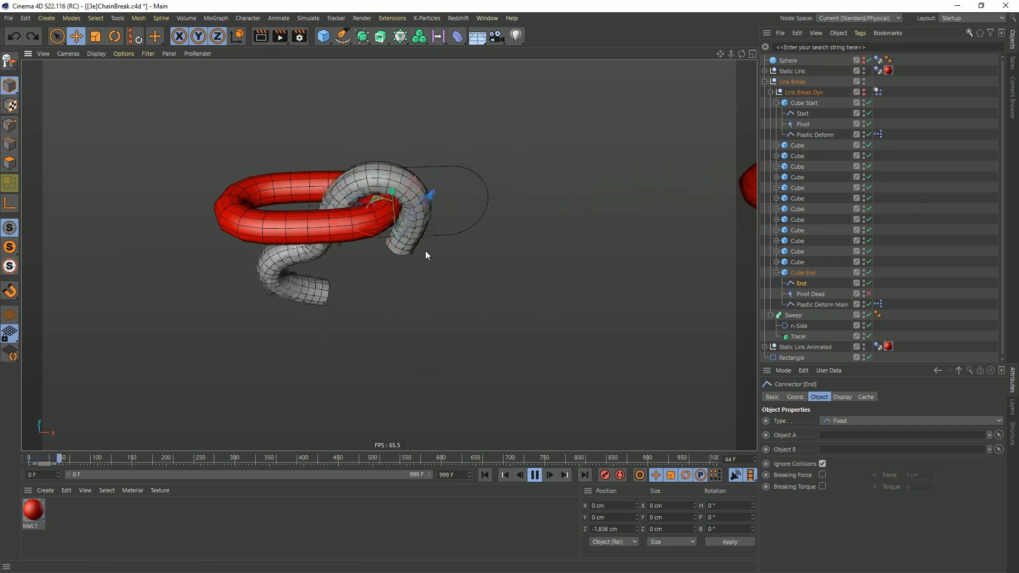
{"action": "key", "text": "F8"}
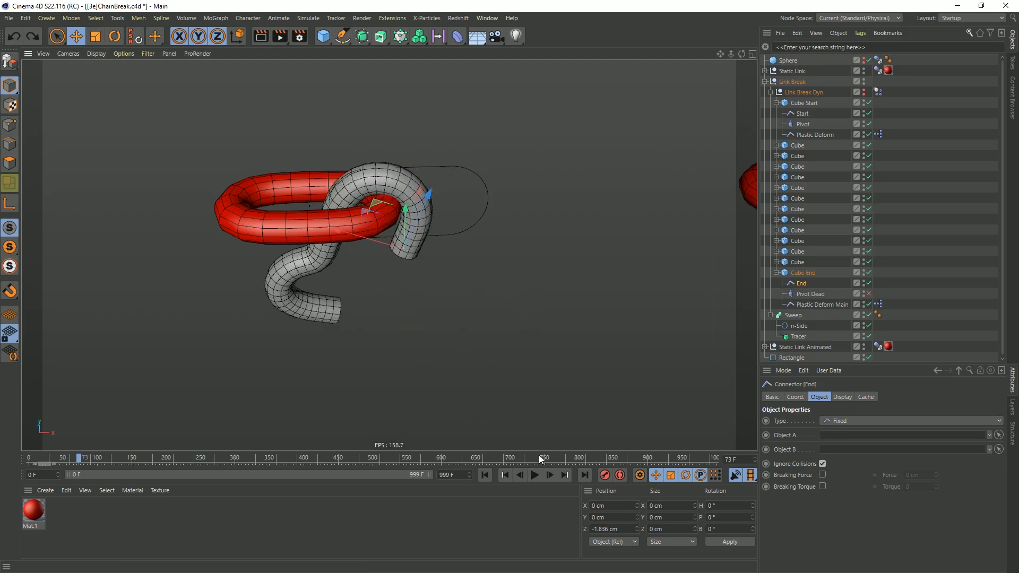
{"action": "left_click", "coordinate": [486, 474]}
{"action": "left_click", "coordinate": [550, 475]}
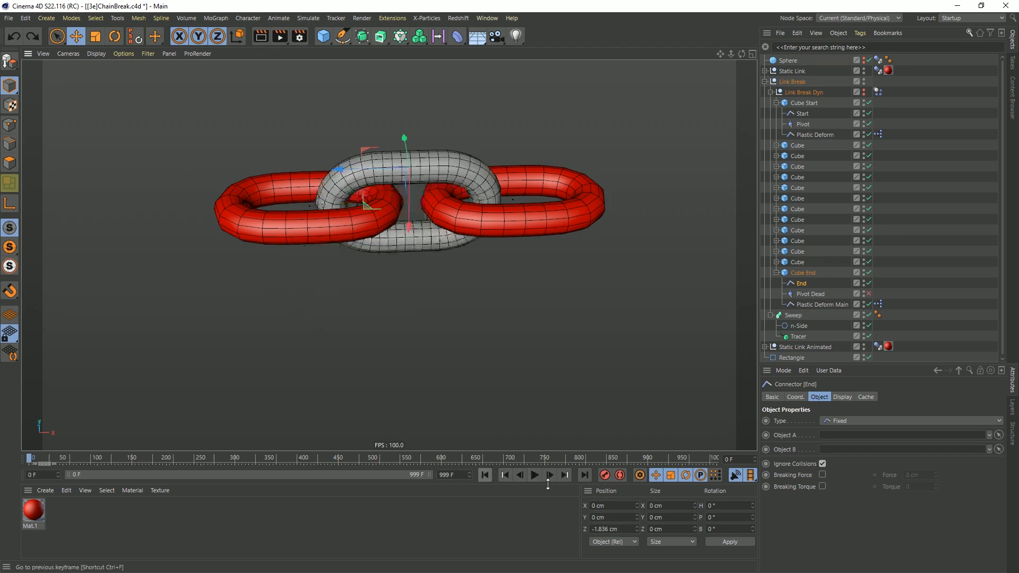
{"action": "left_click", "coordinate": [550, 475]}
{"action": "left_click", "coordinate": [550, 476]}
{"action": "left_click", "coordinate": [550, 475]}
{"action": "left_click", "coordinate": [551, 476]}
{"action": "left_click", "coordinate": [550, 475]}
{"action": "left_click", "coordinate": [550, 476]}
{"action": "left_click", "coordinate": [550, 476]}
{"action": "left_click", "coordinate": [550, 475]}
{"action": "left_click", "coordinate": [550, 475]}
{"action": "left_click", "coordinate": [550, 476]}
{"action": "left_click", "coordinate": [550, 475]}
{"action": "left_click", "coordinate": [550, 475]}
{"action": "left_click", "coordinate": [550, 475]}
{"action": "left_click", "coordinate": [485, 475]}
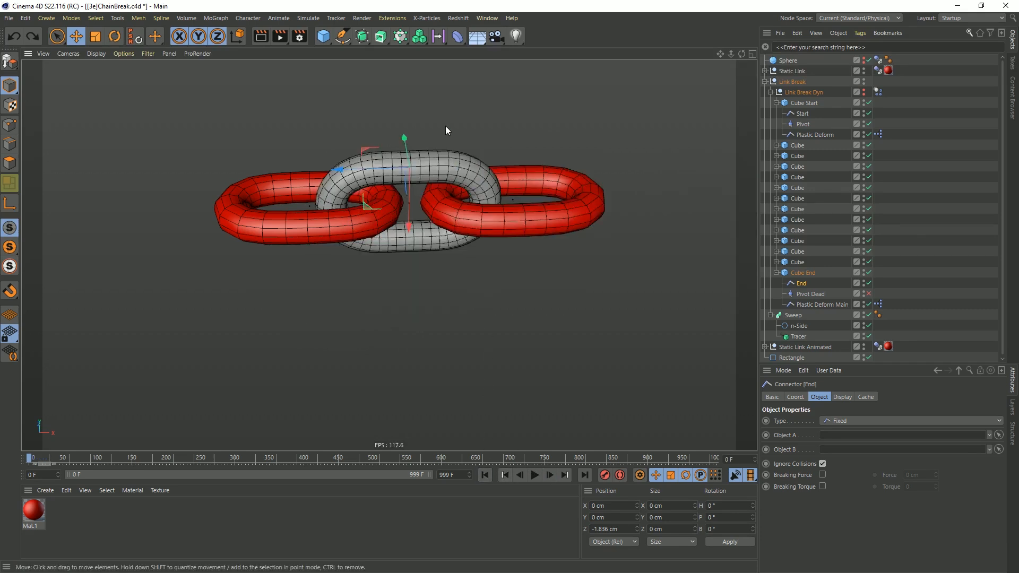
Collapse the Cube End, Link Break Dyn and Sweep hierarchies inside Link Break.
{"action": "left_click_drag", "start_coordinate": [444, 205], "coordinate": [413, 198], "text": "alt"}
{"action": "scroll", "coordinate": [425, 199], "scroll_direction": "down", "scroll_amount": 4}
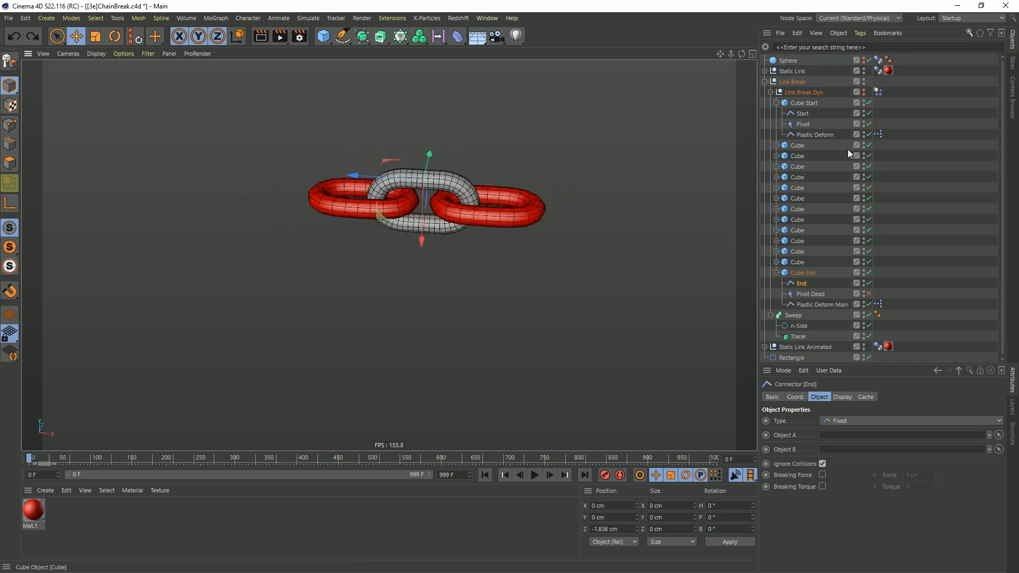
{"action": "left_click", "coordinate": [776, 272]}
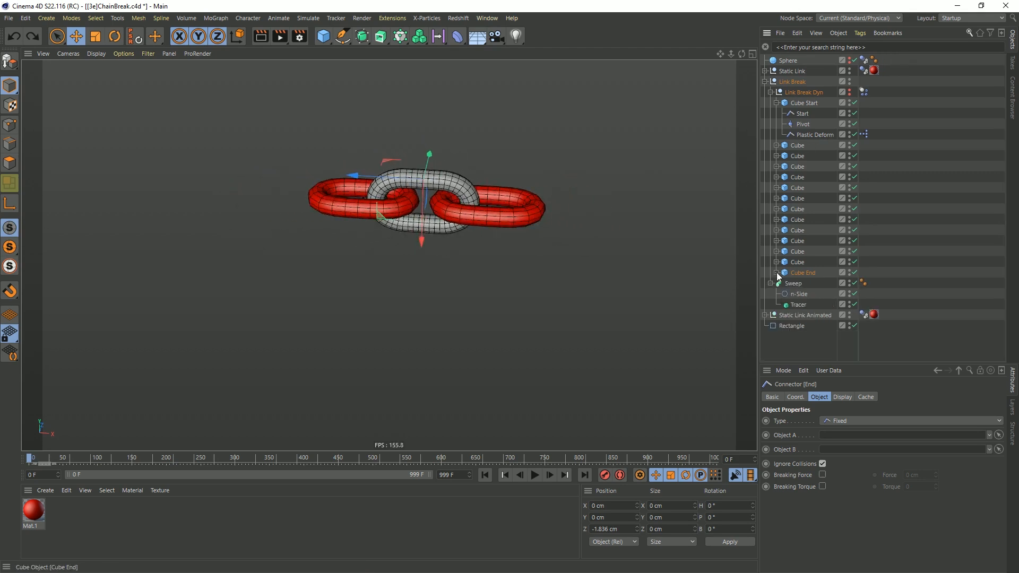
{"action": "left_click", "coordinate": [771, 93]}
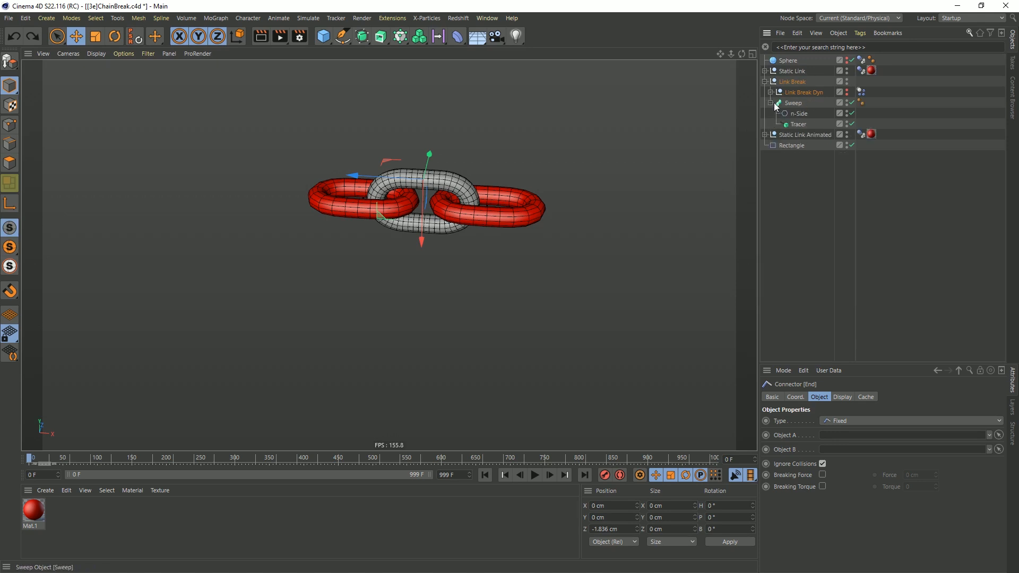
{"action": "left_click", "coordinate": [770, 103]}
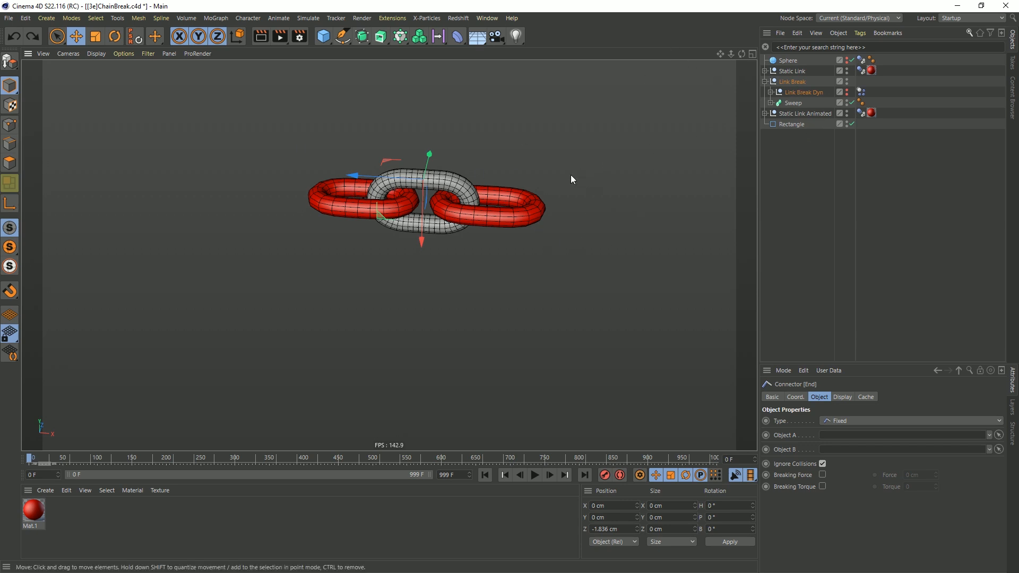
Save the scene as a new version named [3f]ChainBreak.c4d.
{"action": "key", "text": "ctrl+shift+s"}
{"action": "left_click", "coordinate": [84, 245]}
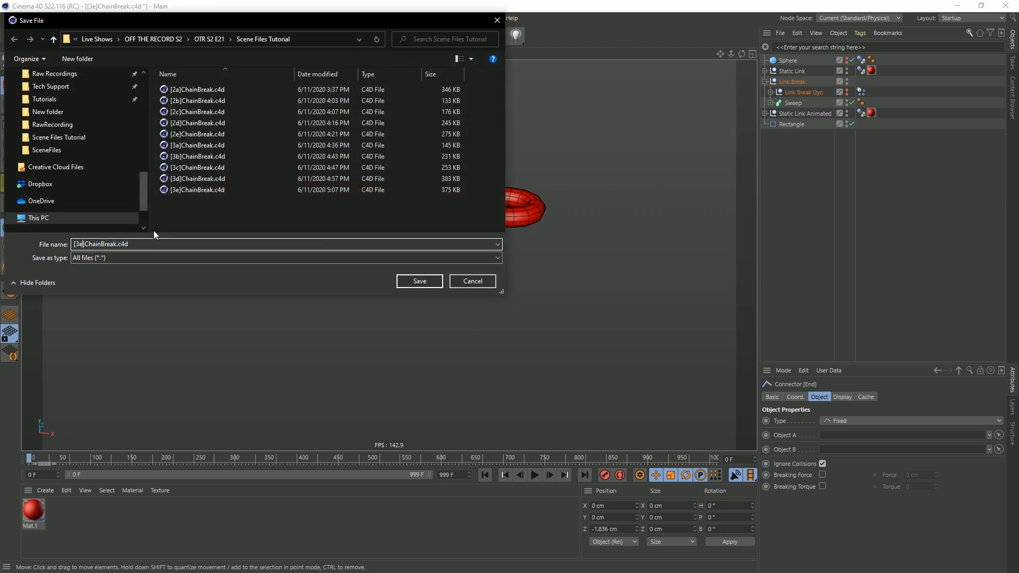
{"action": "key", "text": "BackSpace"}
{"action": "type", "text": "f"}
{"action": "key", "text": "Return"}
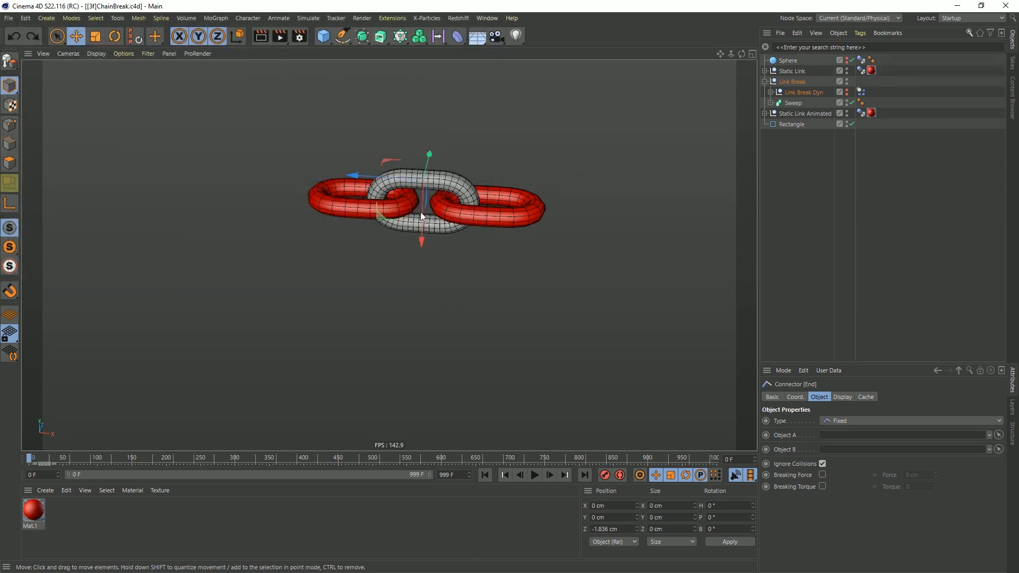
Copy the Link Break null and switch to the open [2e]ChainBreak.c4d scene.
{"action": "left_click", "coordinate": [792, 82]}
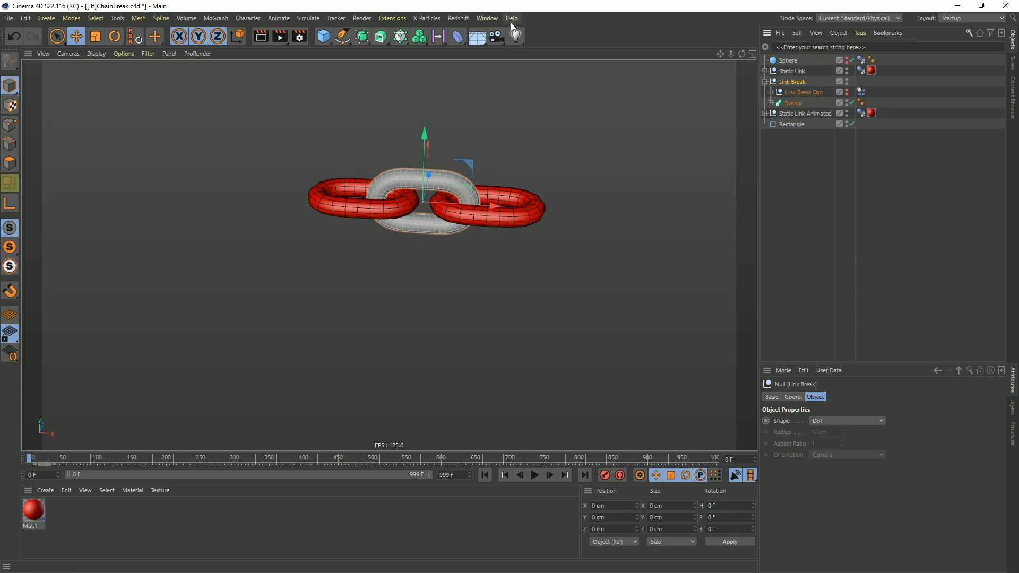
{"action": "left_click", "coordinate": [487, 18]}
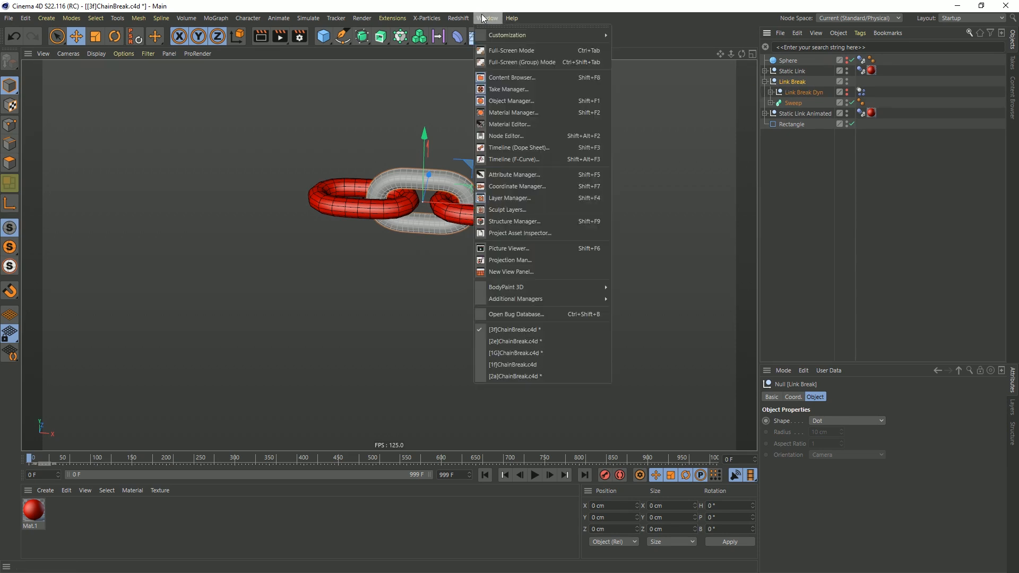
{"action": "left_click", "coordinate": [511, 338]}
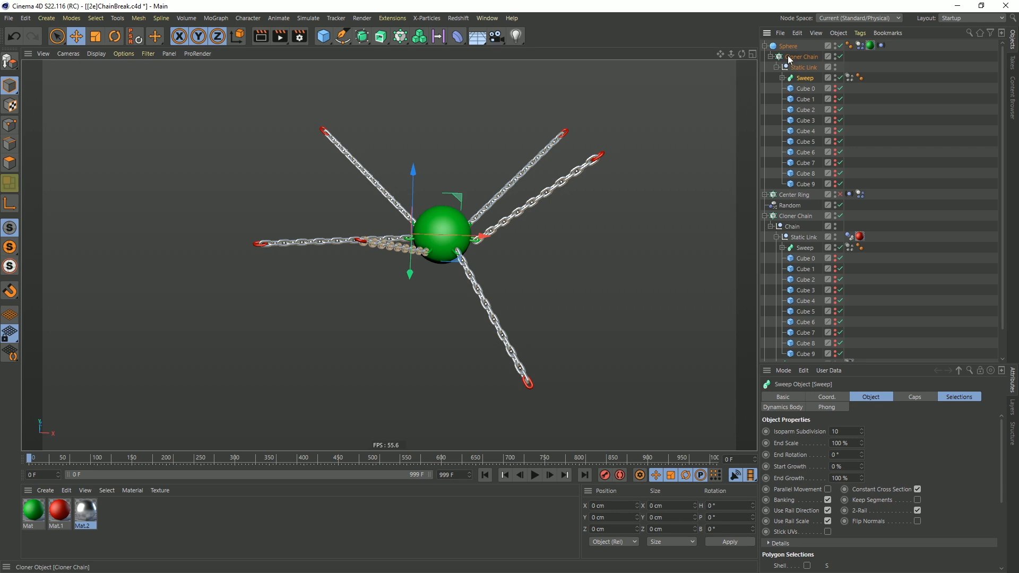
Collapse both Static Link groups and disable the top-level Cloner Chain that holds the Chain null.
{"action": "left_click", "coordinate": [777, 68]}
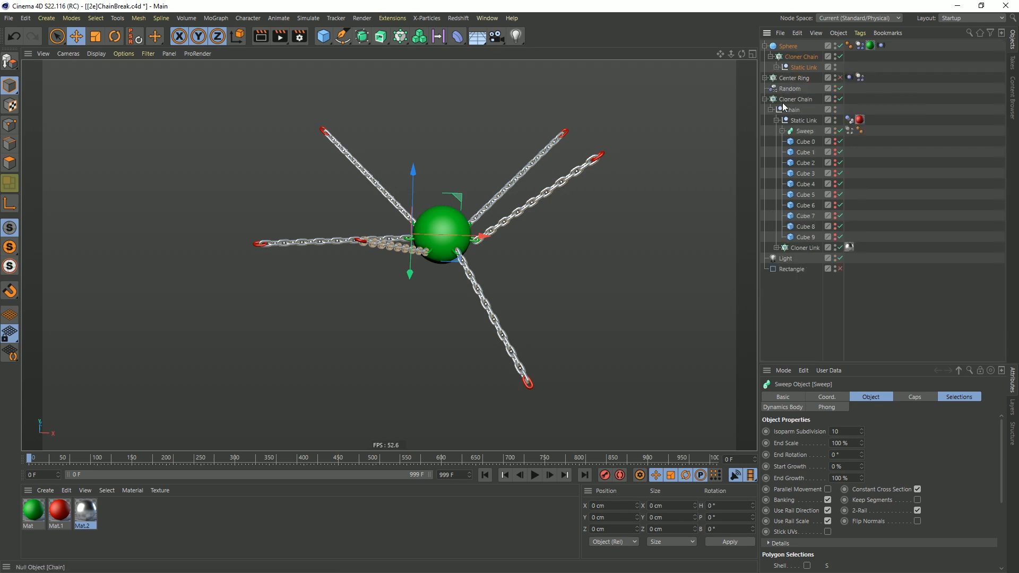
{"action": "left_click", "coordinate": [771, 109]}
{"action": "left_click", "coordinate": [771, 110]}
{"action": "left_click", "coordinate": [777, 120]}
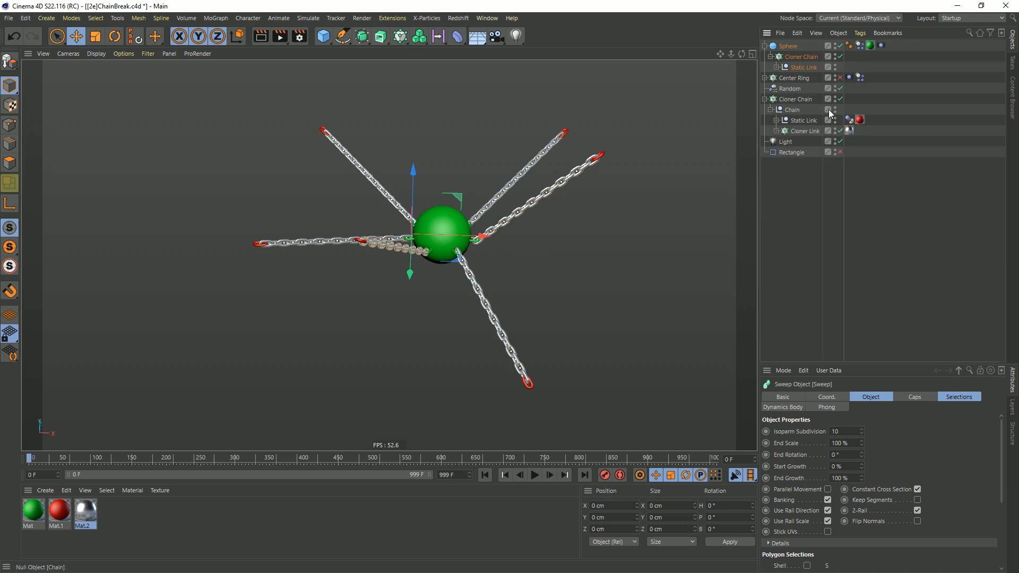
{"action": "left_click", "coordinate": [840, 99]}
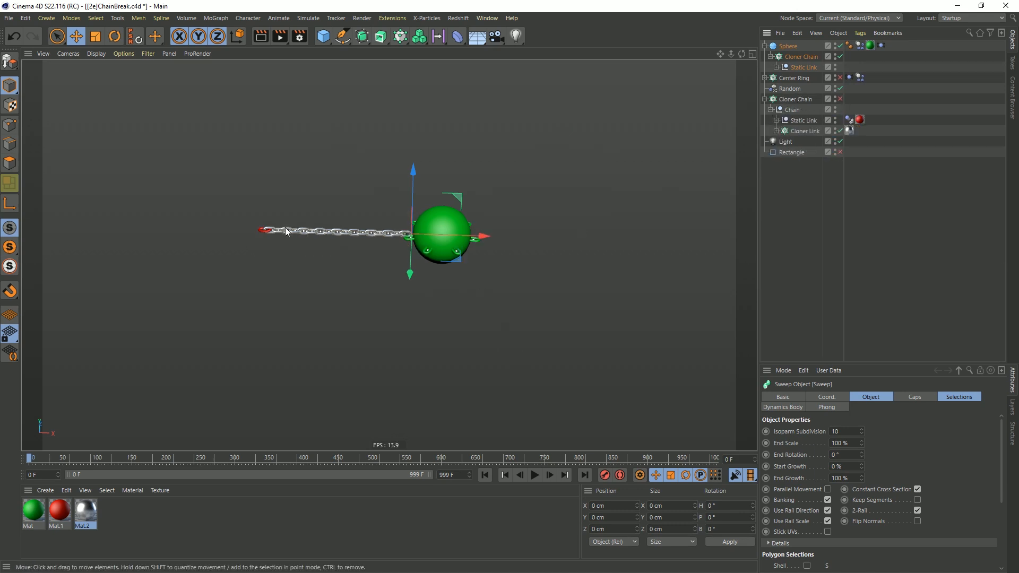
Rename the Link null inside Cloner Link as "Link Dyn" and collapse its contents.
{"action": "left_click", "coordinate": [776, 130]}
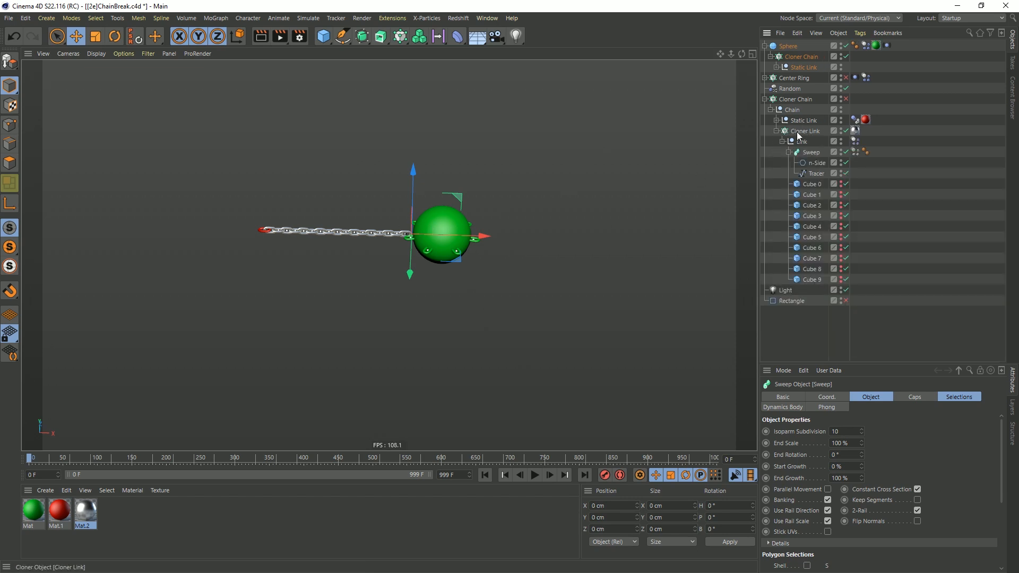
{"action": "left_click", "coordinate": [782, 141]}
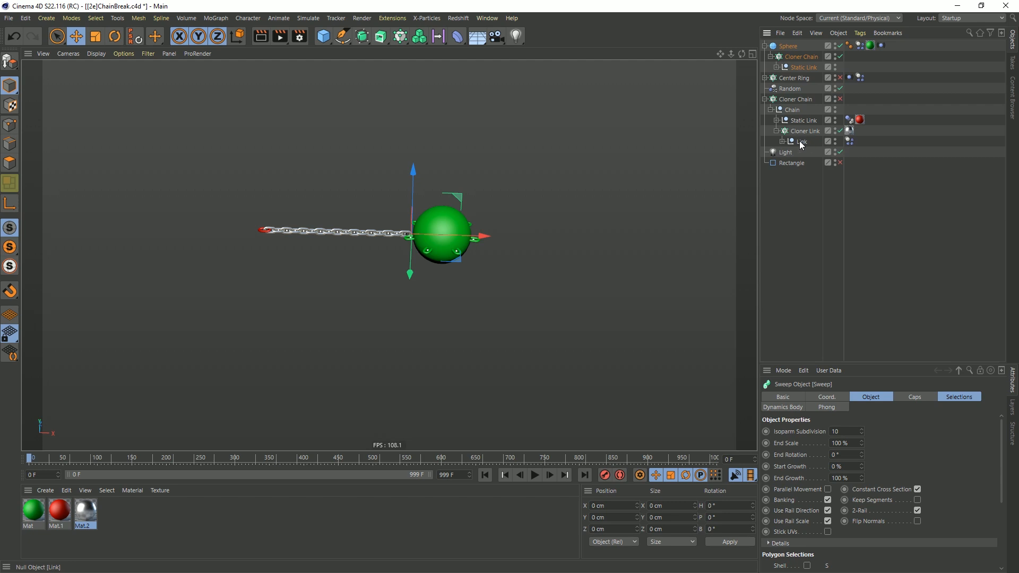
{"action": "left_click", "coordinate": [802, 142]}
{"action": "double_click", "coordinate": [803, 141]}
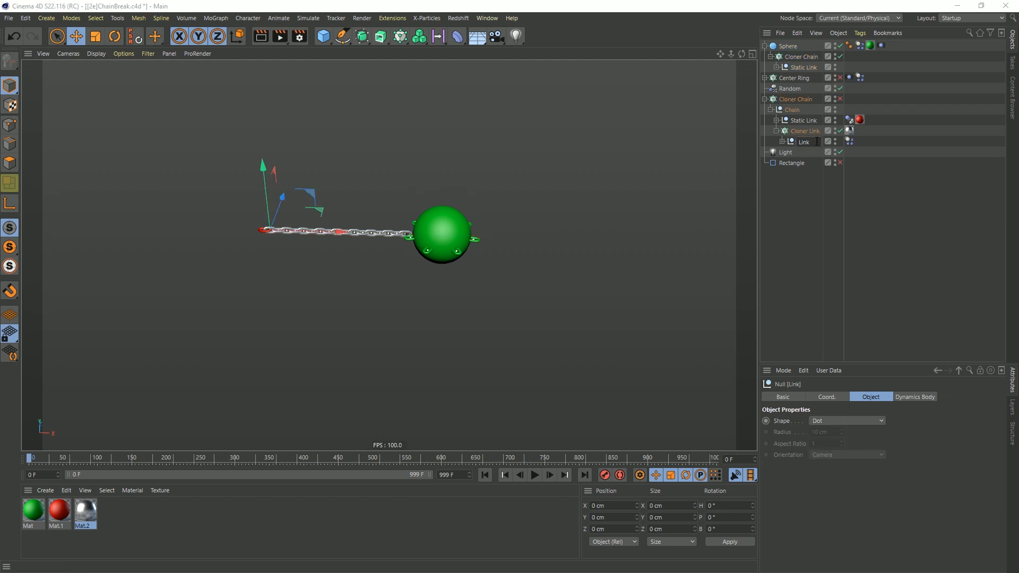
{"action": "type", "text": "Dyn"}
{"action": "key", "text": "Return"}
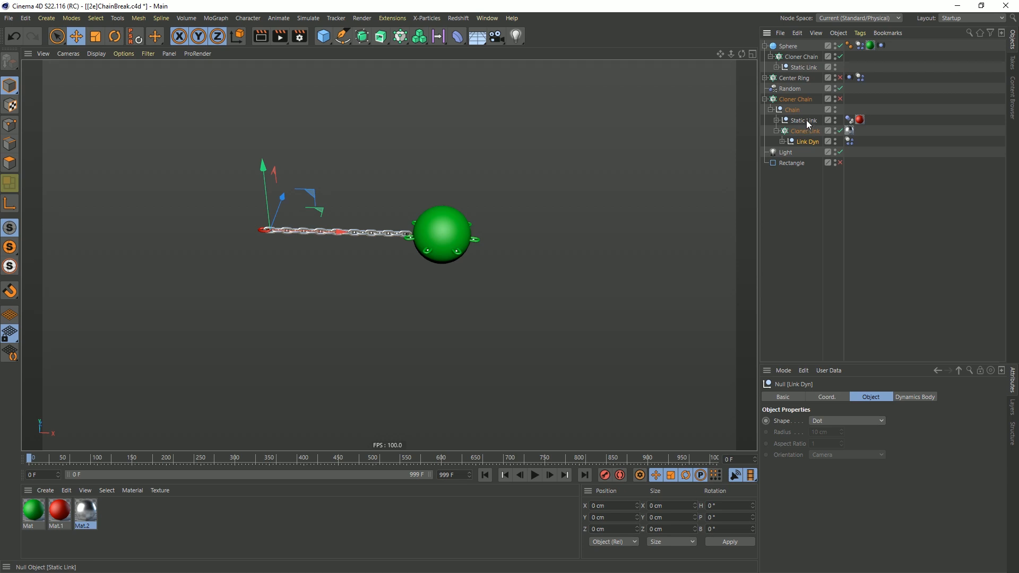
Paste Link Break into the scene and reduce the Cloner Link count to 8.
{"action": "key", "text": "ctrl+v"}
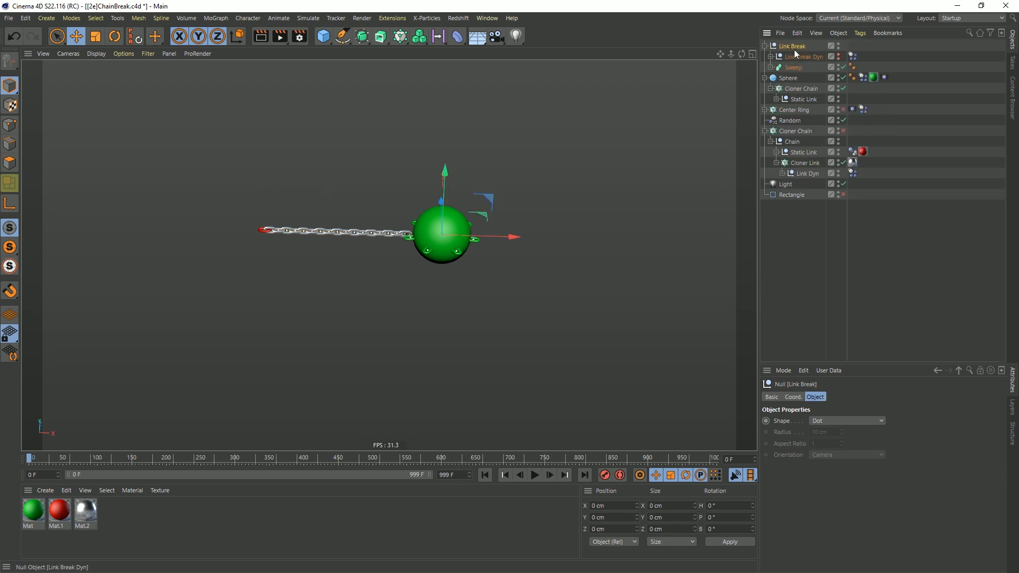
{"action": "left_click", "coordinate": [764, 46]}
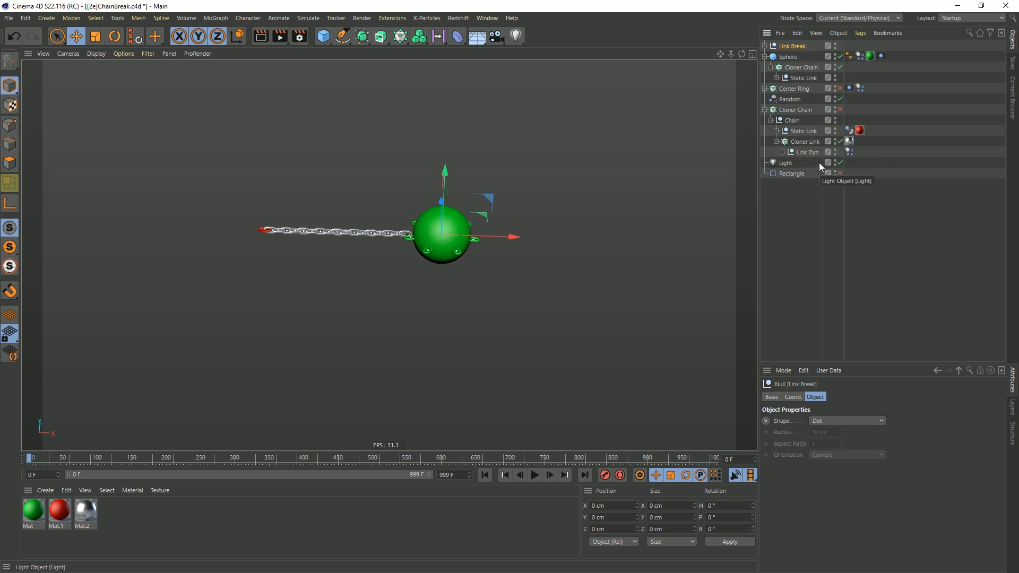
{"action": "left_click", "coordinate": [796, 143]}
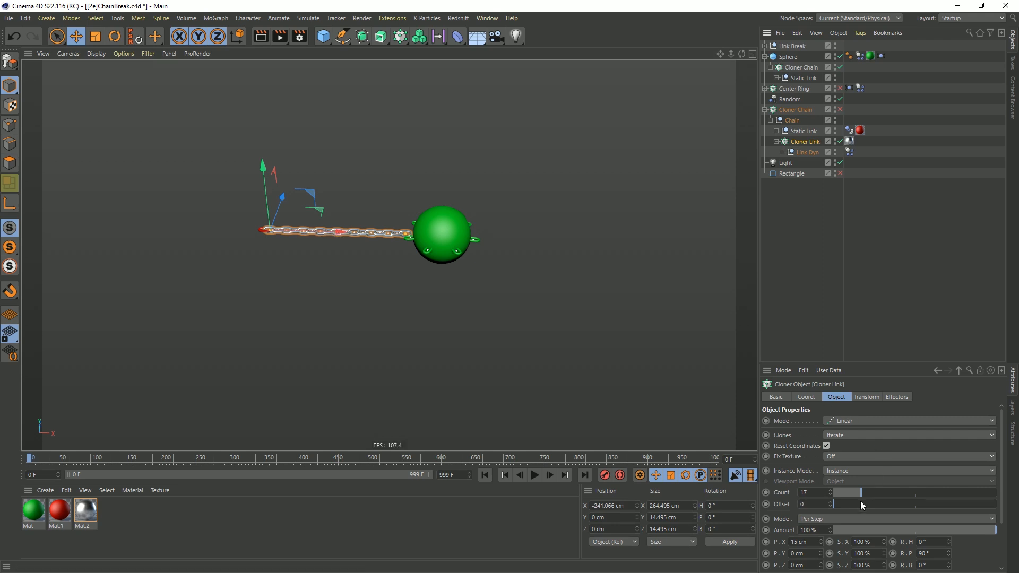
{"action": "left_click_drag", "start_coordinate": [859, 494], "coordinate": [847, 492]}
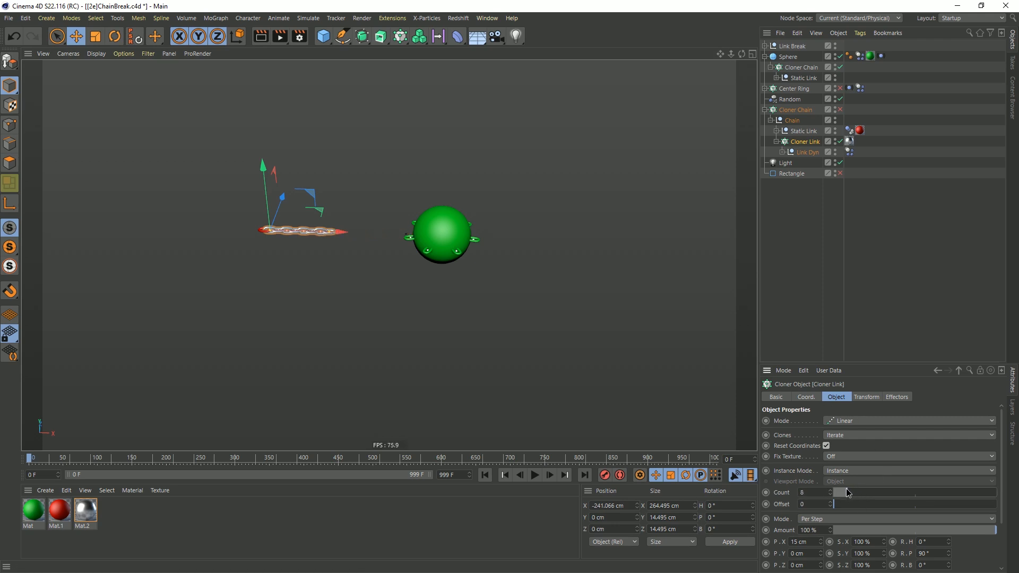
Place Link Break in the Chain null above Cloner Link and move it to the shortened chain's end, at about X -124 cm.
{"action": "left_click_drag", "start_coordinate": [792, 47], "coordinate": [801, 135]}
{"action": "left_click", "coordinate": [135, 36]}
{"action": "left_click_drag", "start_coordinate": [479, 237], "coordinate": [409, 230]}
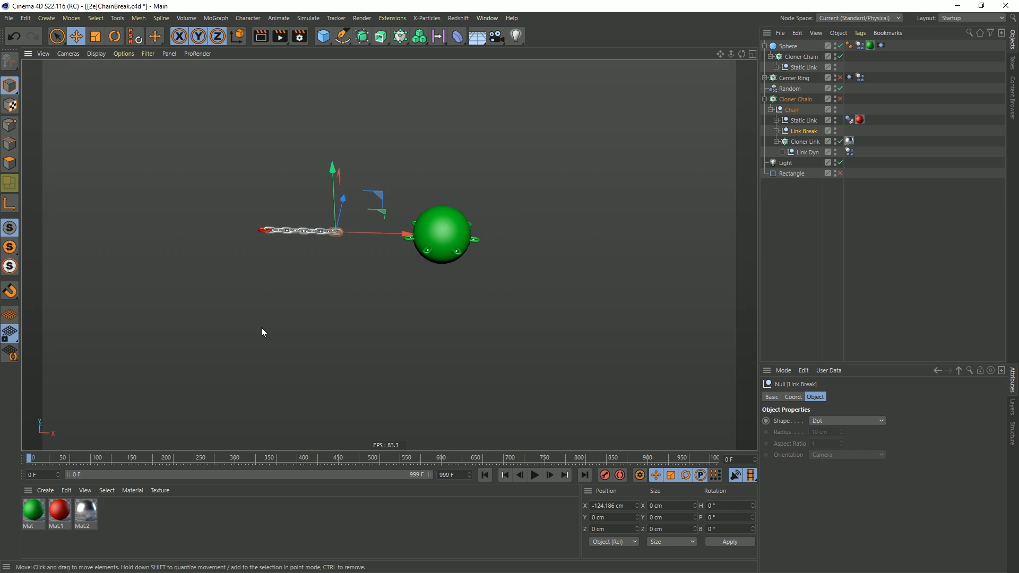
Duplicate the red material, set the copy's colour to 0% saturation and 100% value, and apply it to Link Break.
{"action": "left_click_drag", "start_coordinate": [62, 515], "coordinate": [117, 509], "text": "ctrl"}
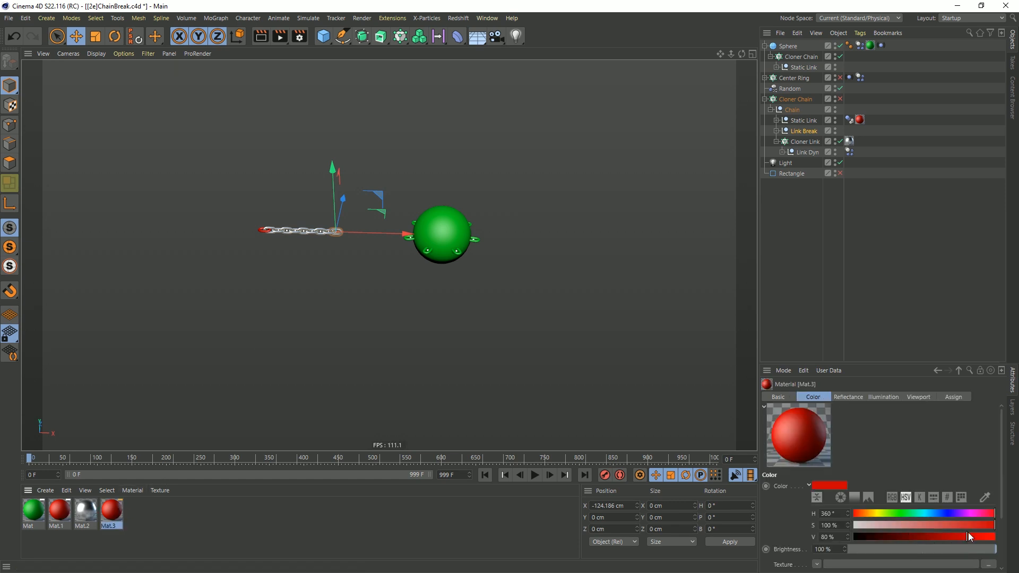
{"action": "left_click_drag", "start_coordinate": [877, 522], "coordinate": [804, 533]}
{"action": "left_click_drag", "start_coordinate": [982, 537], "coordinate": [1000, 538]}
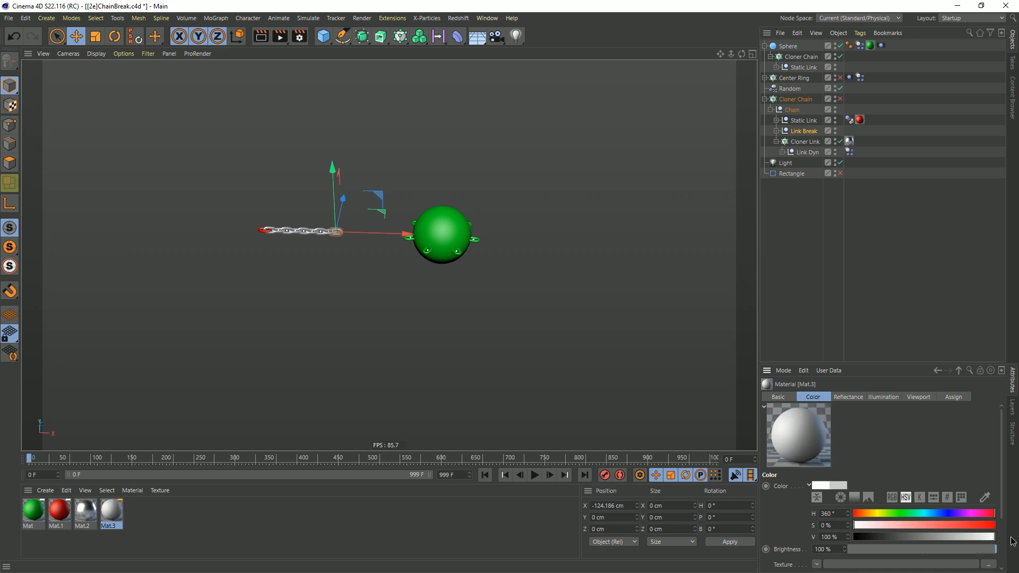
{"action": "left_click_drag", "start_coordinate": [112, 510], "coordinate": [804, 131]}
{"action": "left_click", "coordinate": [207, 292]}
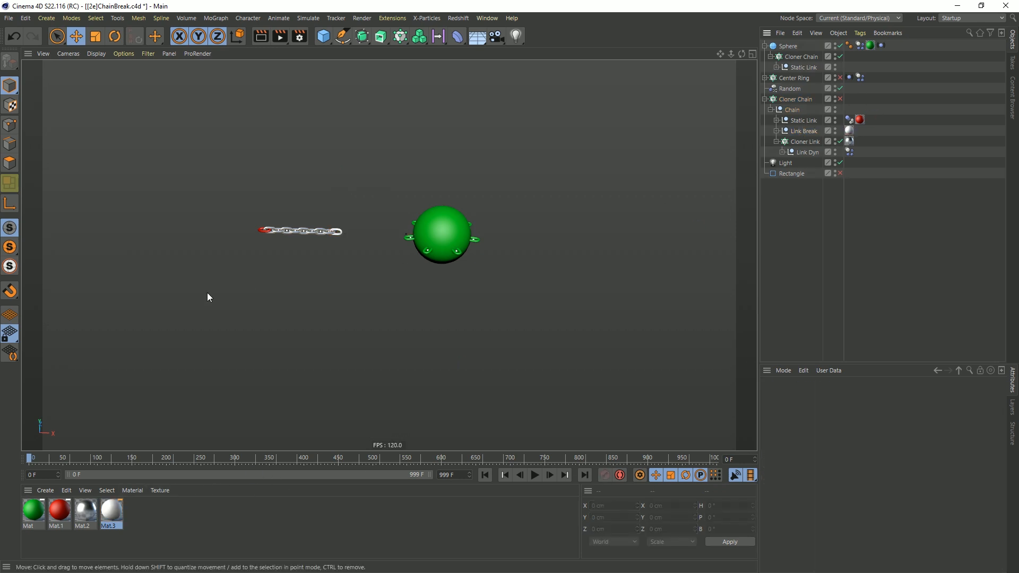
Duplicate Cloner Link within the Chain null and move the copy past the breaking link, to about X -111 cm.
{"action": "left_click", "coordinate": [777, 142]}
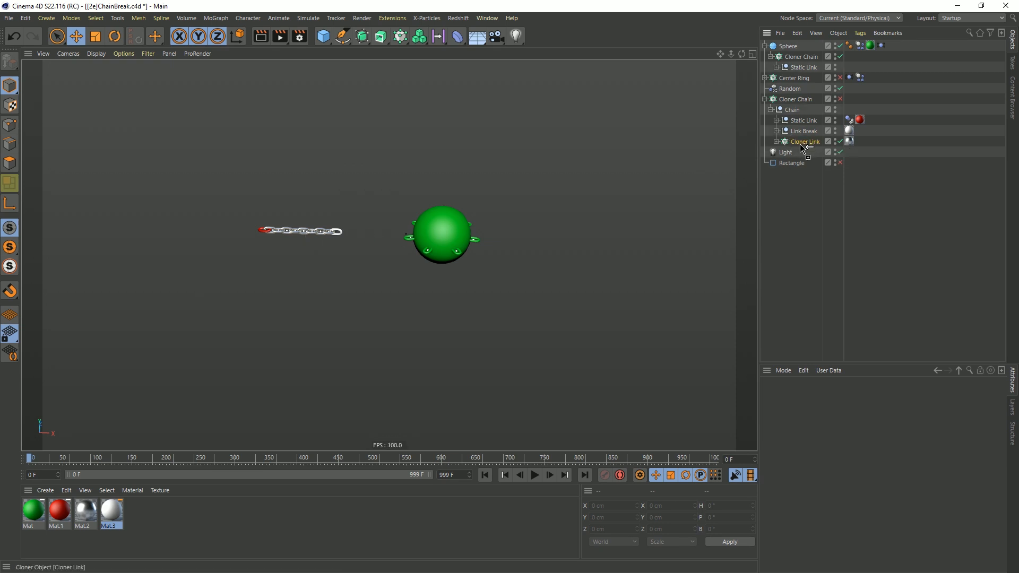
{"action": "left_click_drag", "start_coordinate": [800, 144], "coordinate": [817, 144], "text": "ctrl"}
{"action": "mouse_move", "coordinate": [340, 231]}
{"action": "left_mouse_down"}
{"action": "mouse_move", "coordinate": [430, 240]}
{"action": "mouse_move", "coordinate": [345, 236]}
{"action": "left_mouse_up"}
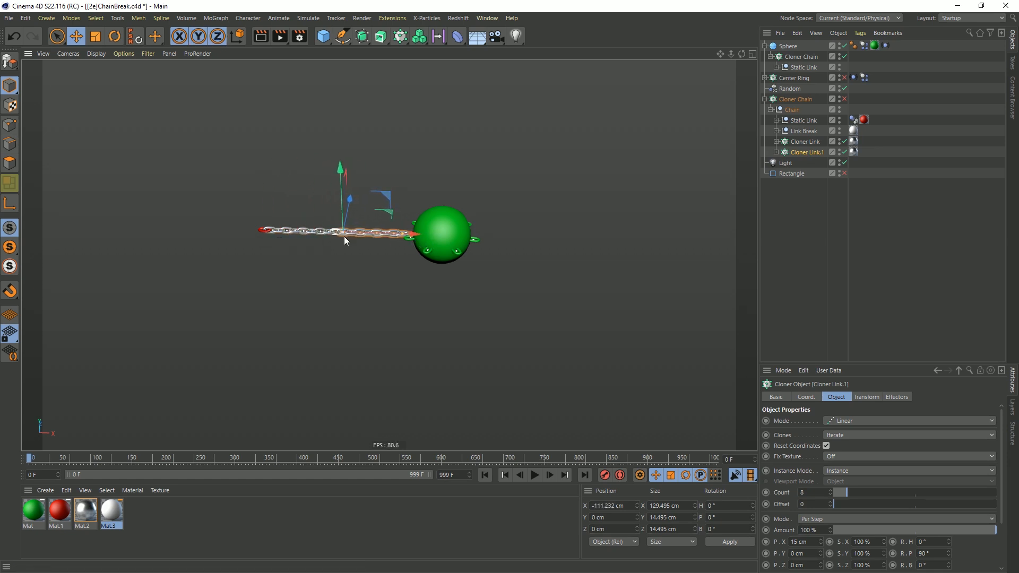
Set the duplicated Cloner Link's transform pitch rotation to 90° so its first clone interlocks with the breaking link.
{"action": "scroll", "coordinate": [343, 231], "scroll_direction": "up", "scroll_amount": 6}
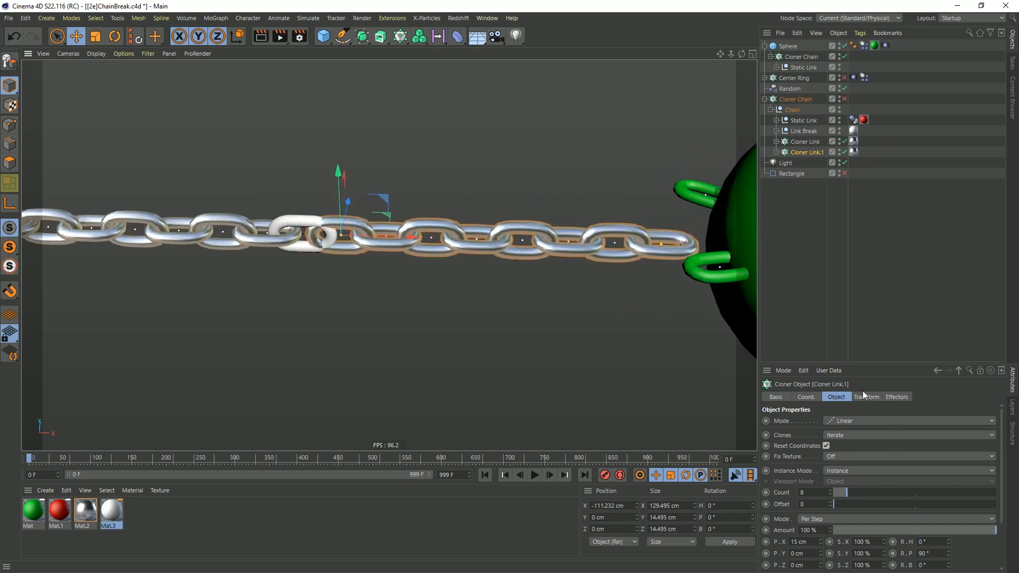
{"action": "left_click", "coordinate": [866, 397]}
{"action": "left_click", "coordinate": [929, 447]}
{"action": "type", "text": "90"}
{"action": "key", "text": "Return"}
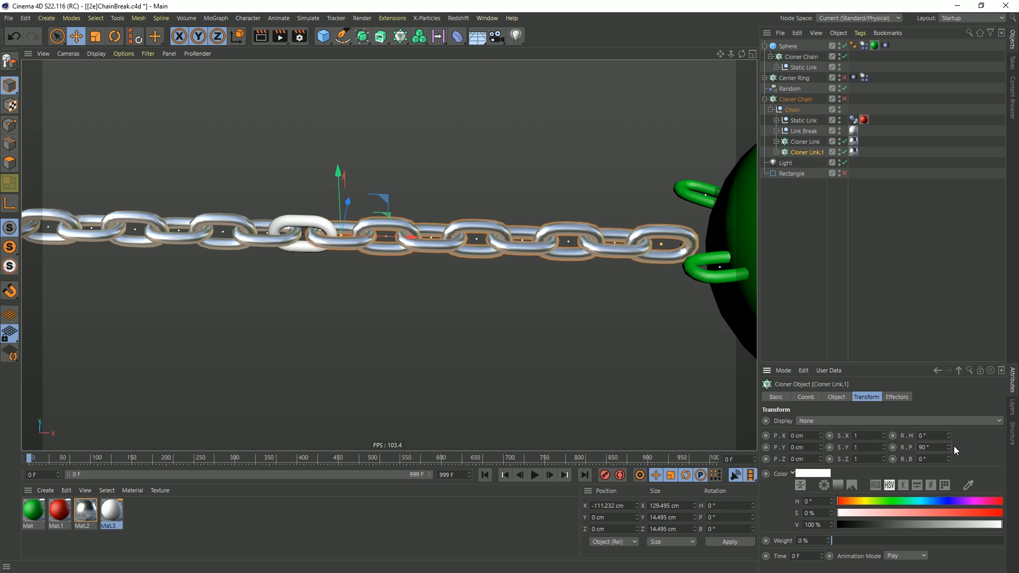
Set the count of the Cloner Chain under the Sphere to 2.
{"action": "left_click_drag", "start_coordinate": [345, 206], "coordinate": [316, 222], "text": "alt"}
{"action": "scroll", "coordinate": [377, 221], "scroll_direction": "down", "scroll_amount": 3}
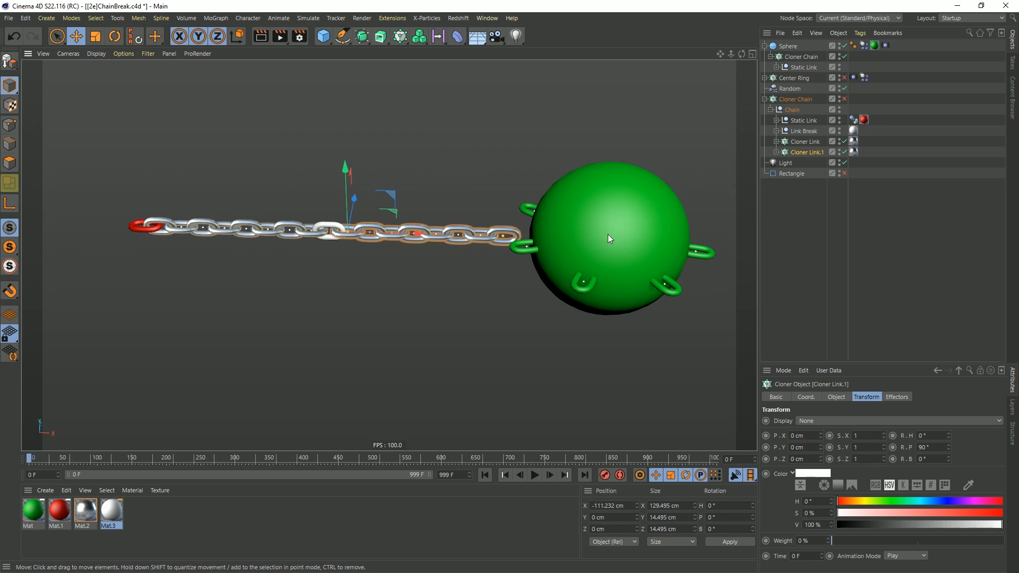
{"action": "left_click_drag", "start_coordinate": [597, 234], "coordinate": [613, 248], "text": "alt"}
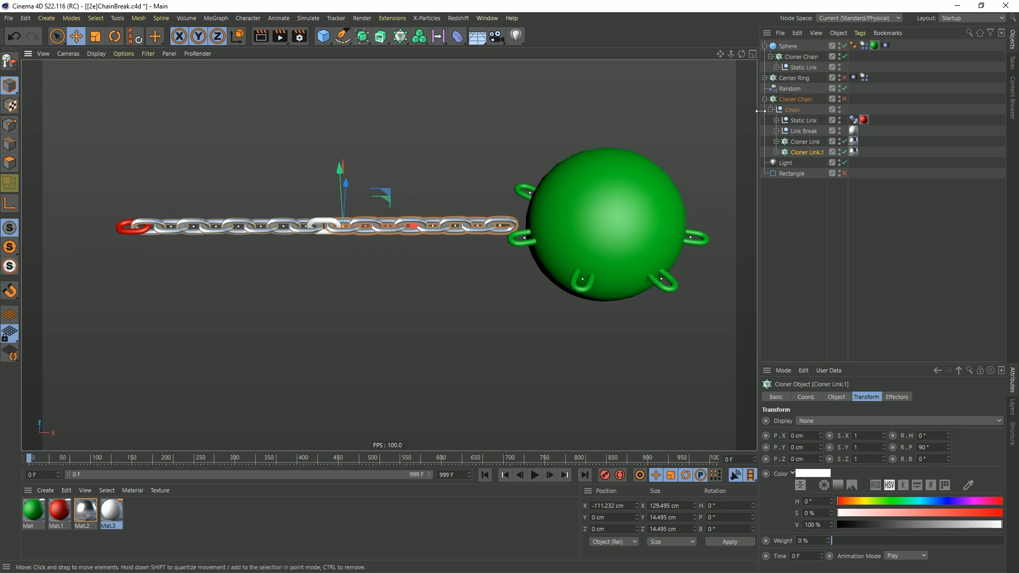
{"action": "left_click", "coordinate": [802, 56]}
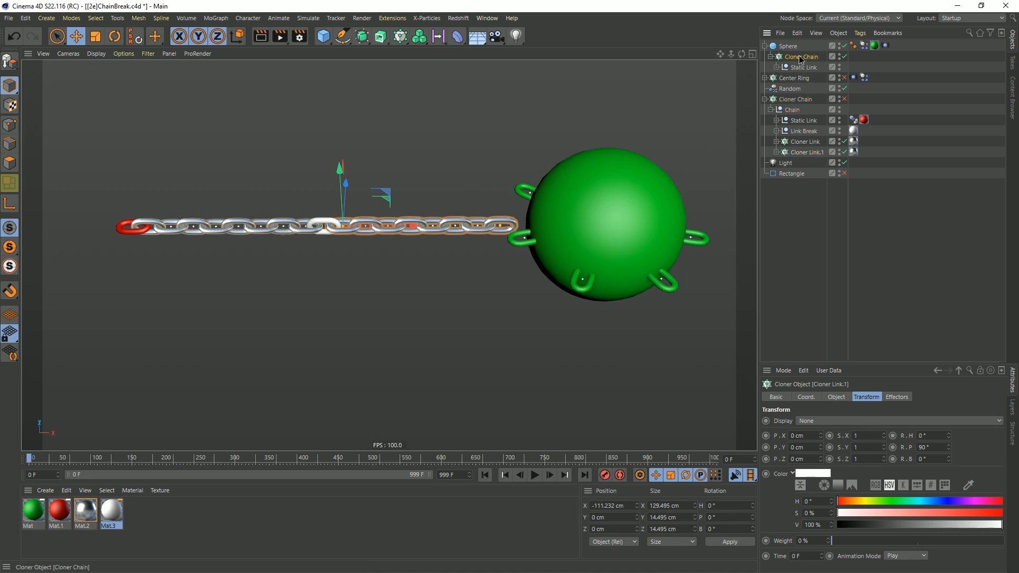
{"action": "left_click", "coordinate": [846, 398]}
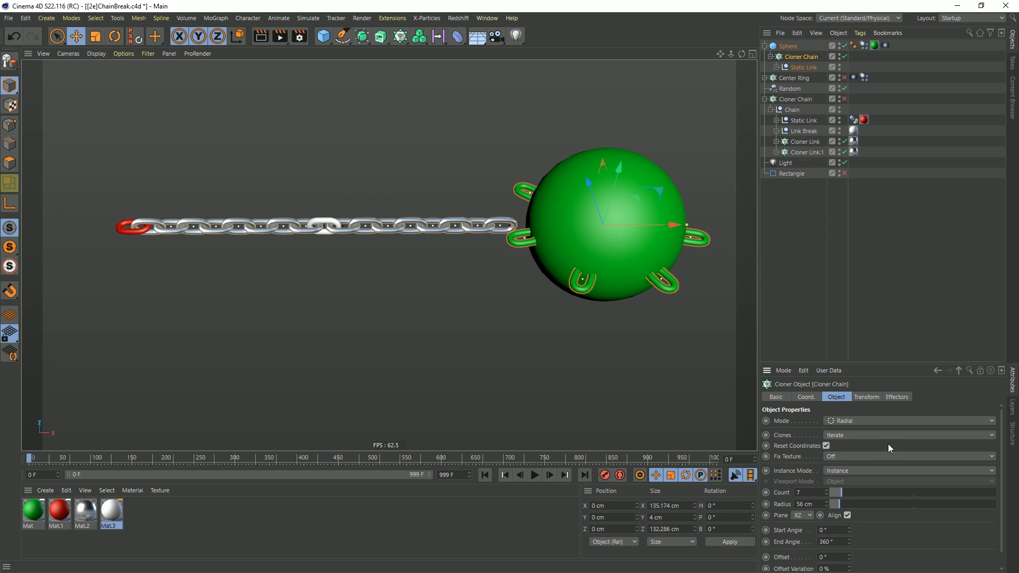
{"action": "left_click_drag", "start_coordinate": [826, 493], "coordinate": [826, 497]}
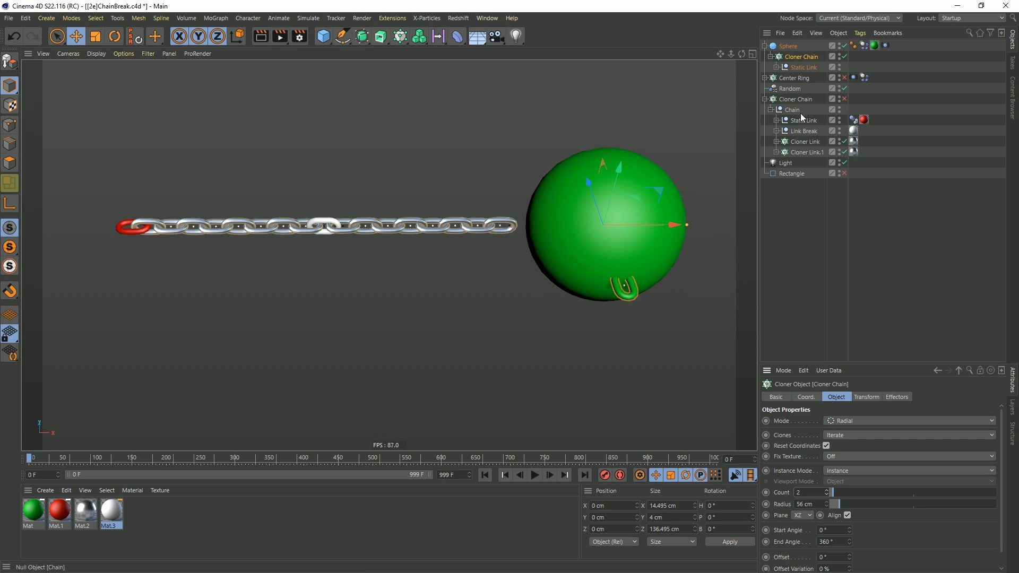
Briefly enable the top-level Cloner Chain to compare its chains with the sphere's links, disable it again, and select it.
{"action": "left_click", "coordinate": [843, 98]}
{"action": "left_click_drag", "start_coordinate": [628, 213], "coordinate": [555, 223], "text": "alt"}
{"action": "left_click", "coordinate": [843, 99]}
{"action": "left_click", "coordinate": [792, 99]}
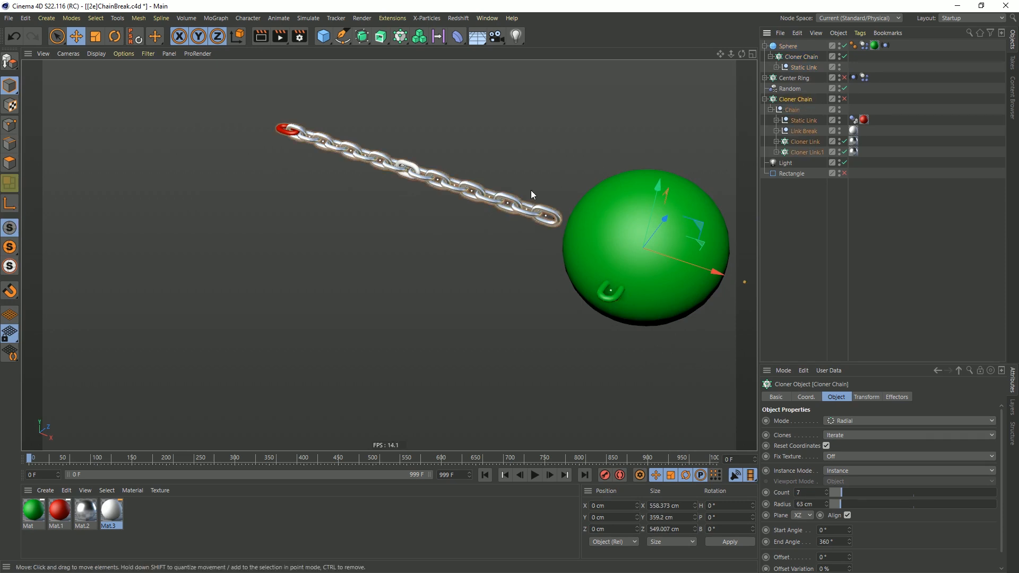
{"action": "left_click_drag", "start_coordinate": [537, 188], "coordinate": [389, 255], "text": "alt"}
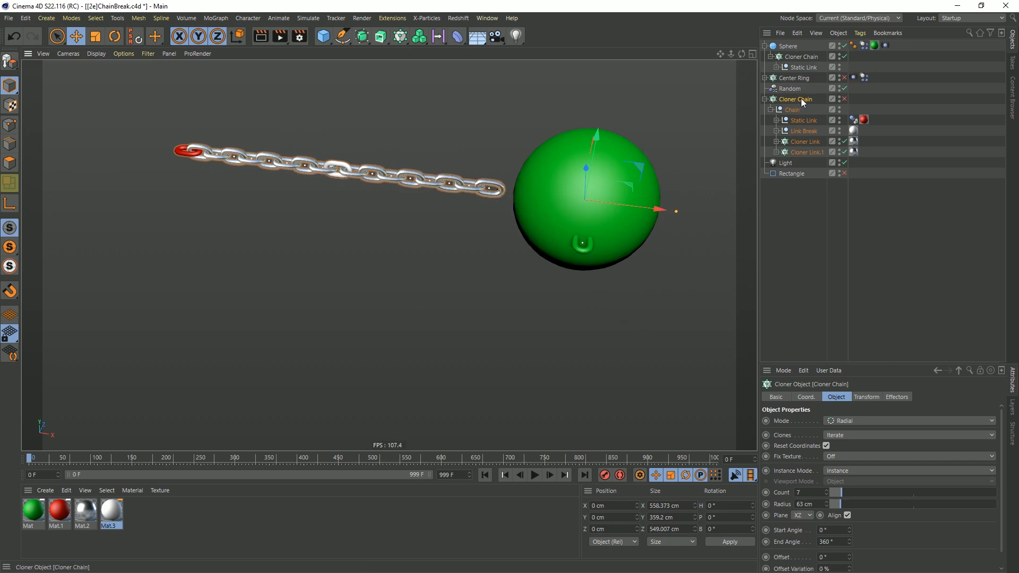
Enable the top-level Cloner Chain and disable the Random effector so its chains straighten.
{"action": "left_click", "coordinate": [844, 99]}
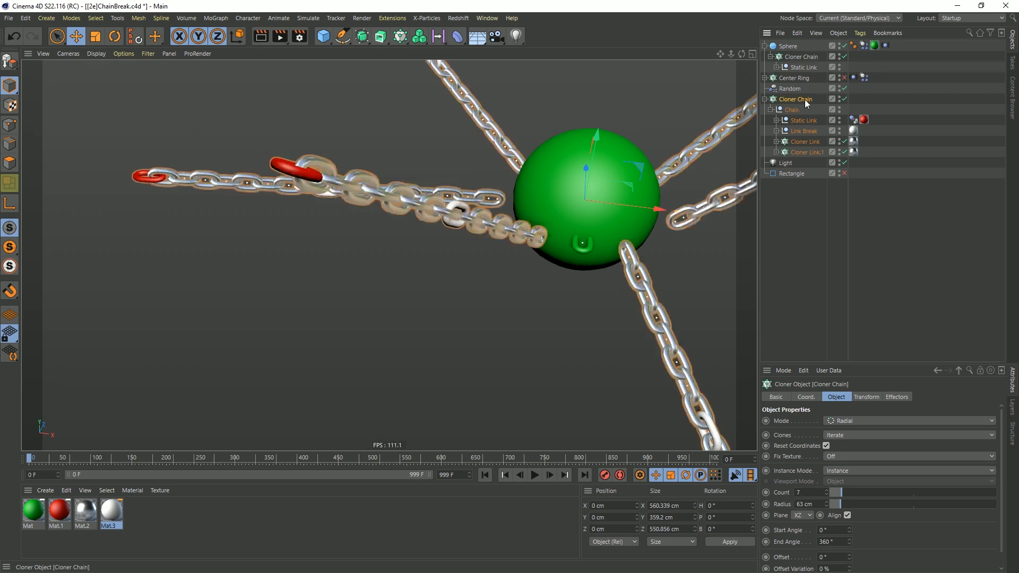
{"action": "left_click_drag", "start_coordinate": [572, 211], "coordinate": [504, 210], "text": "alt"}
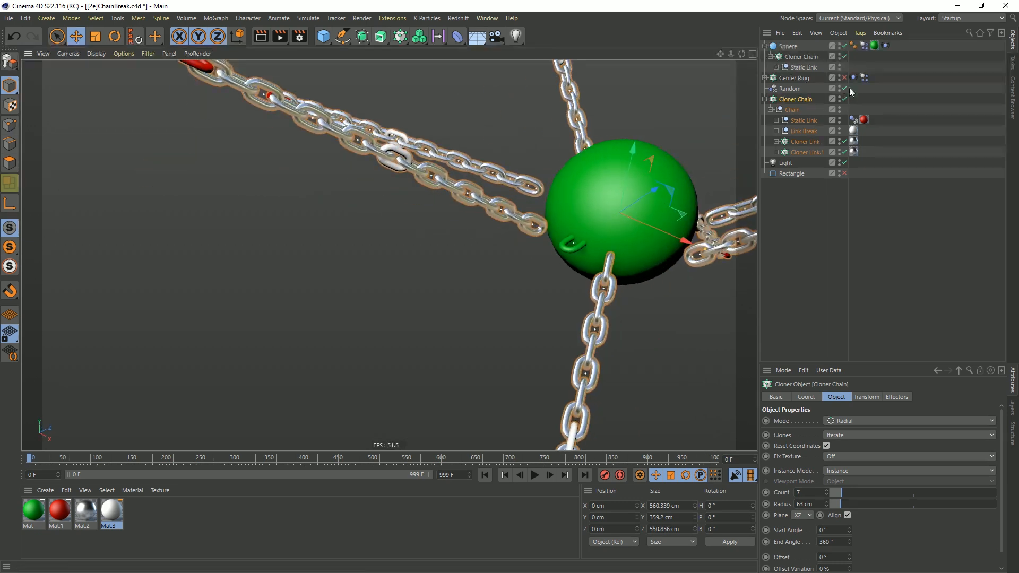
{"action": "left_click", "coordinate": [791, 89]}
{"action": "left_click", "coordinate": [844, 88]}
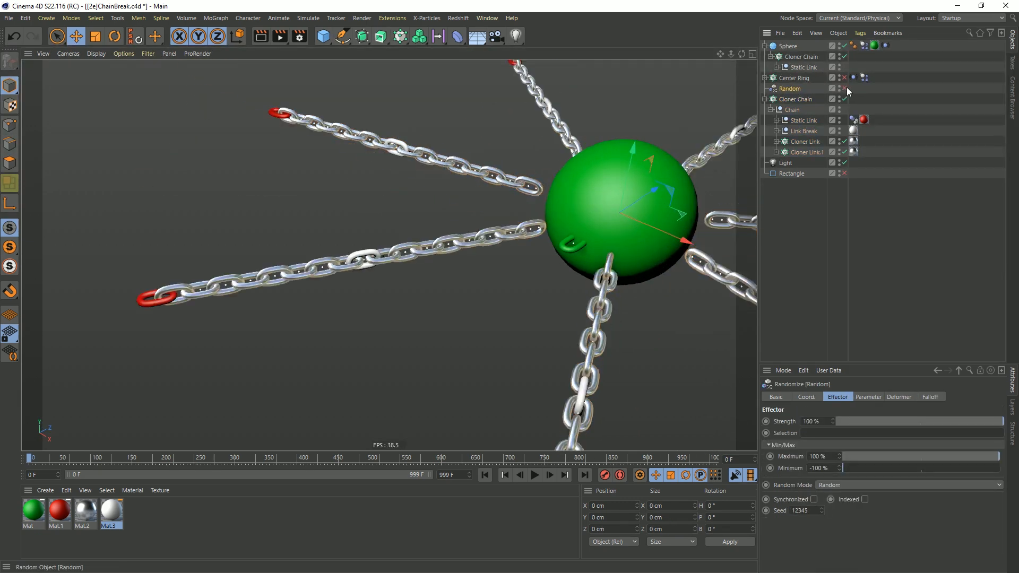
Set the top-level Cloner Chain's count to 2 and check that both chains interlock with the sphere's links.
{"action": "left_click", "coordinate": [795, 99]}
{"action": "left_click_drag", "start_coordinate": [839, 492], "coordinate": [831, 492]}
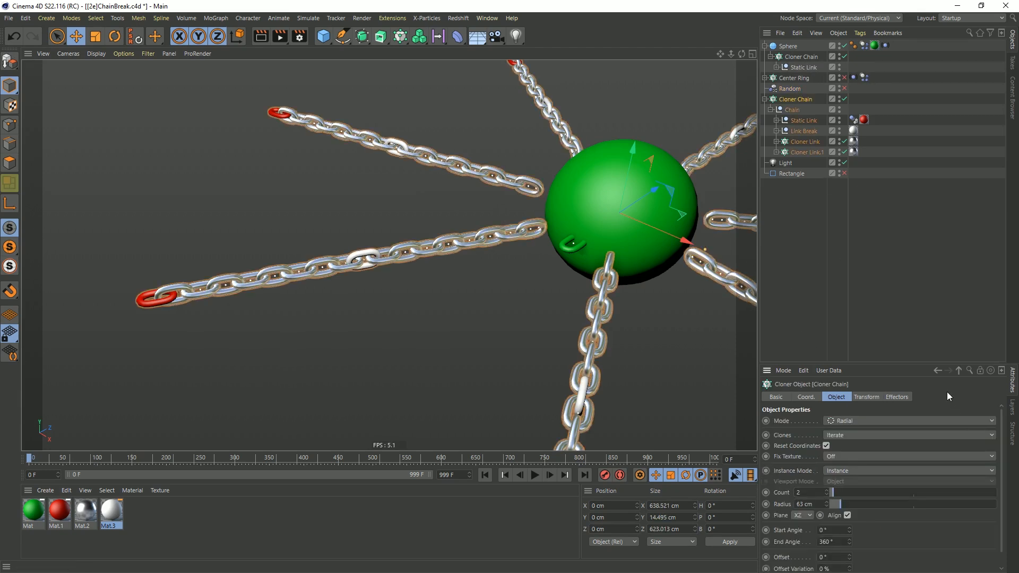
{"action": "left_click_drag", "start_coordinate": [584, 252], "coordinate": [619, 216], "text": "alt"}
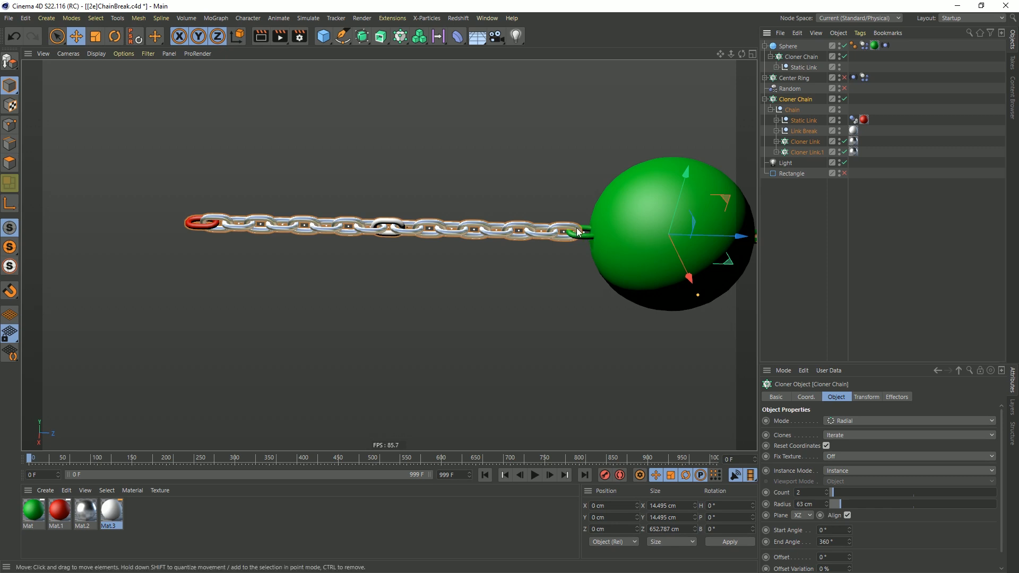
{"action": "left_click_drag", "start_coordinate": [658, 229], "coordinate": [463, 226], "text": "alt"}
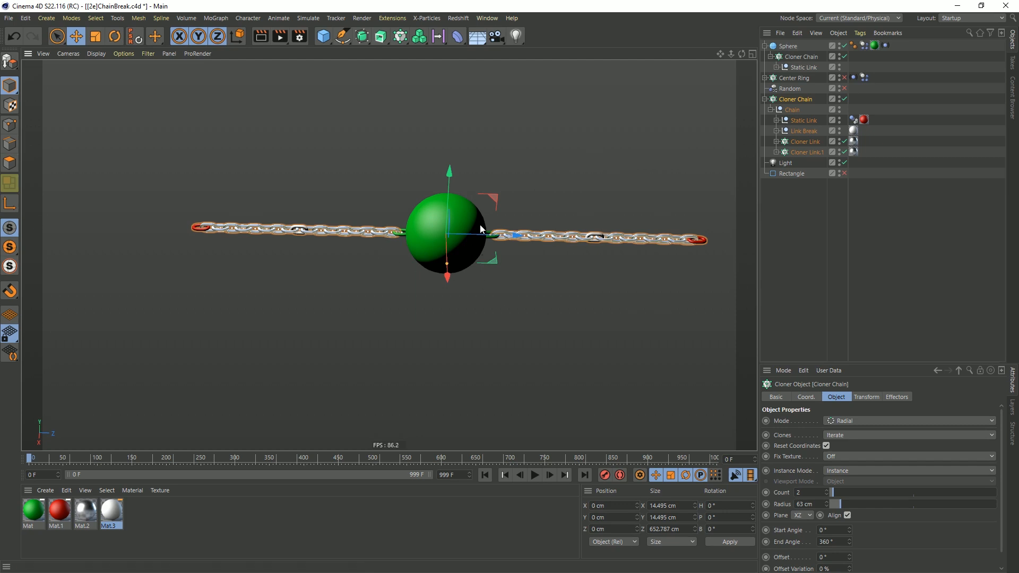
{"action": "left_click_drag", "start_coordinate": [454, 236], "coordinate": [465, 240], "text": "alt"}
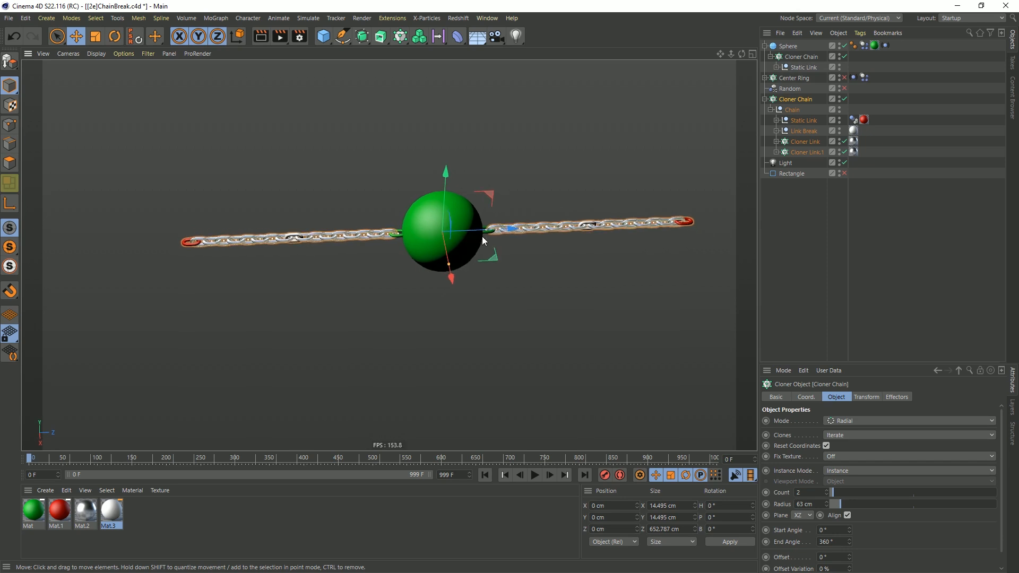
Save the scene as a new version named [3g]ChainBreak.c4d in the Scene Files Tutorial folder.
{"action": "key", "text": "ctrl+shift+s"}
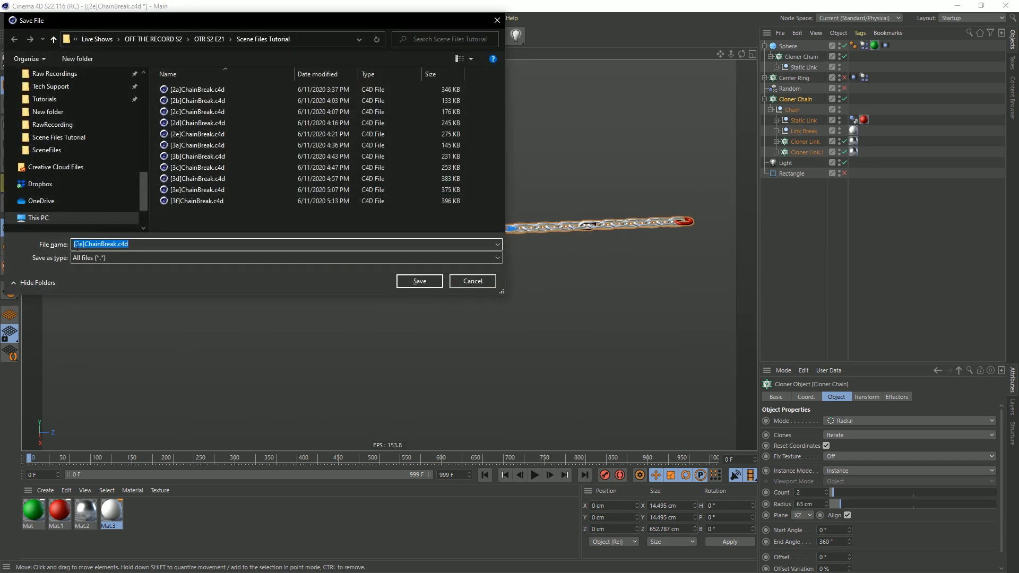
{"action": "left_click", "coordinate": [160, 201]}
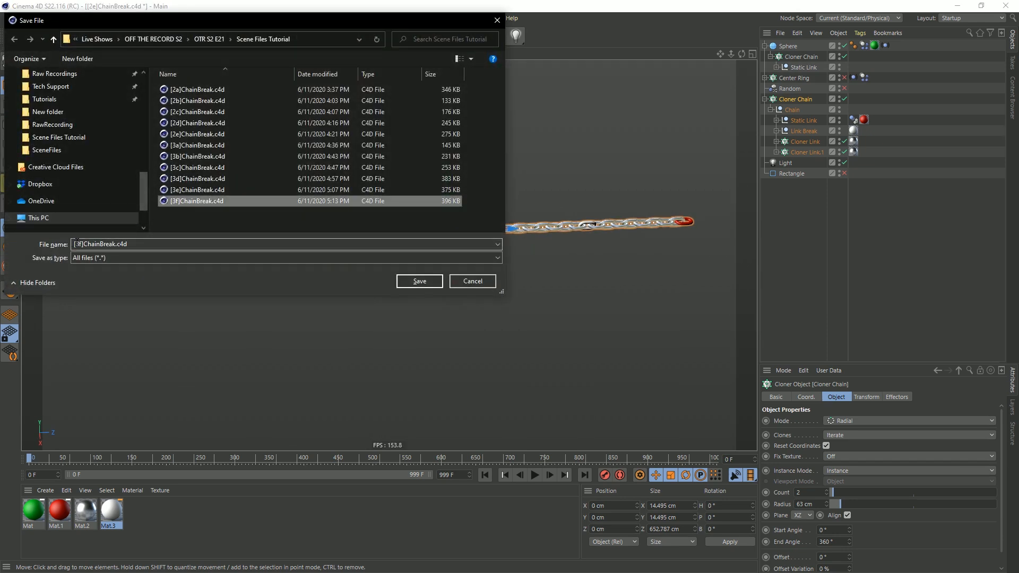
{"action": "double_click", "coordinate": [80, 246]}
{"action": "left_click", "coordinate": [112, 242]}
{"action": "key", "text": "Home"}
{"action": "key", "text": "Right"}
{"action": "key", "text": "Right"}
{"action": "key", "text": "Right"}
{"action": "key", "text": "BackSpace"}
{"action": "type", "text": "g"}
{"action": "key", "text": "Return"}
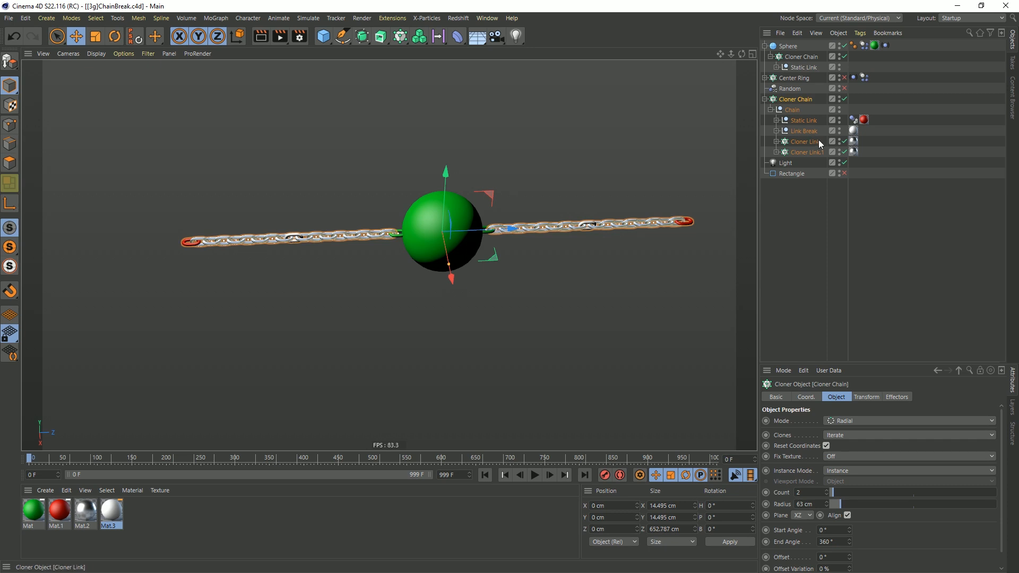
Convert the top-level Cloner Chain into editable objects.
{"action": "left_click", "coordinate": [790, 99]}
{"action": "left_click", "coordinate": [771, 109]}
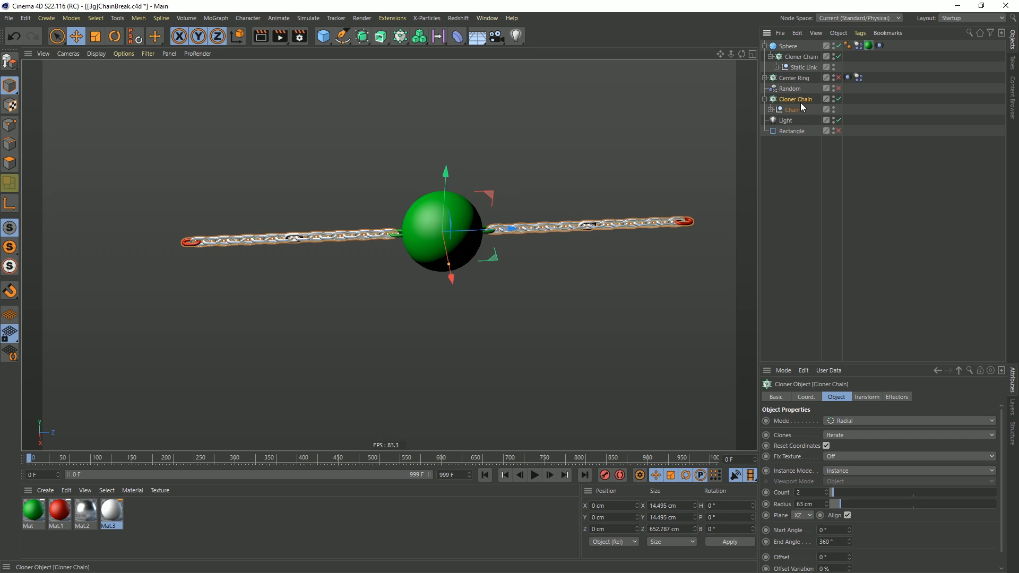
{"action": "key", "text": "c"}
{"action": "left_click", "coordinate": [765, 99]}
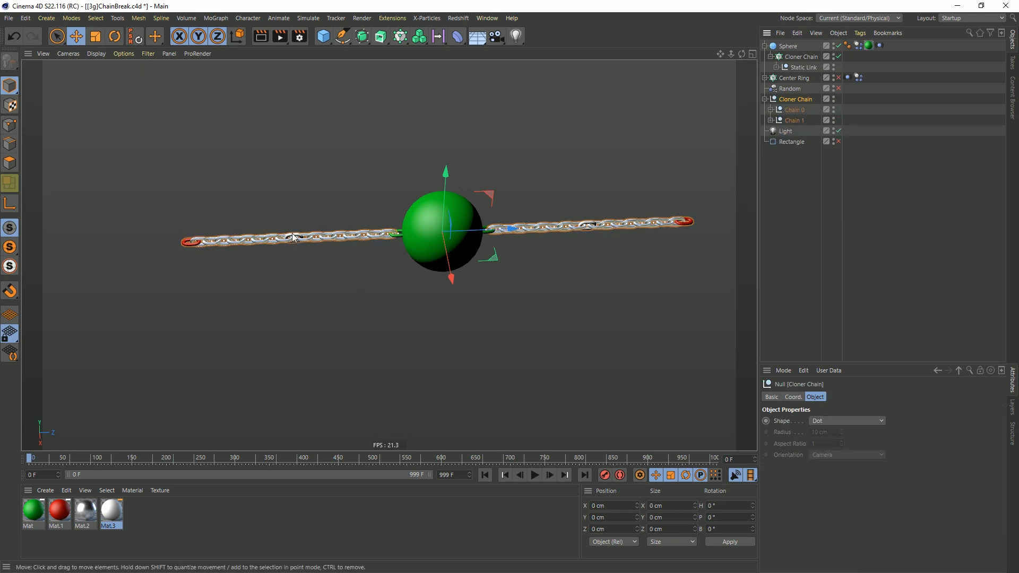
Play the simulation twice to see how the chains break, rewind it, and undo the Cloner Chain's conversion.
{"action": "left_click", "coordinate": [534, 475]}
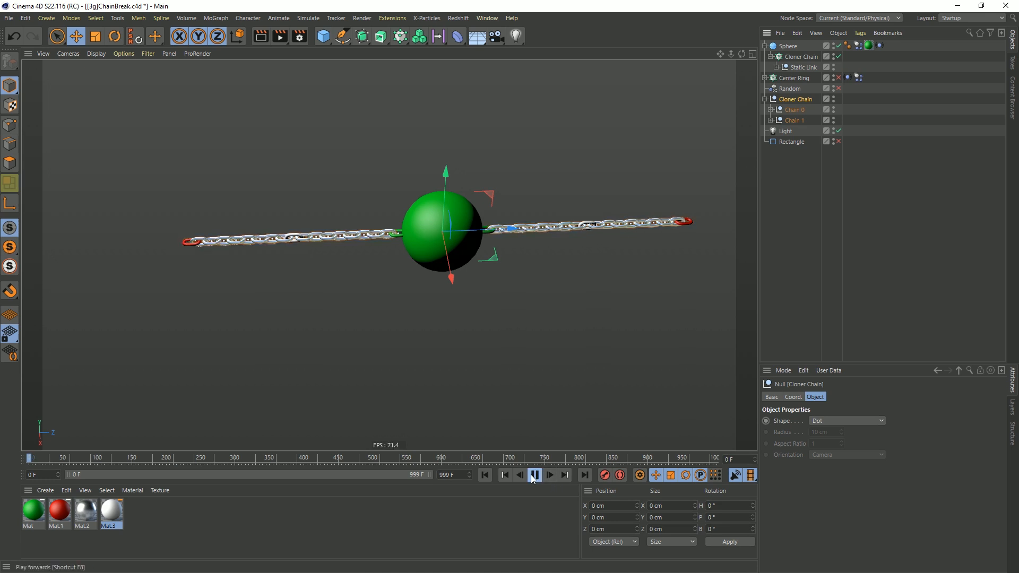
{"action": "left_click", "coordinate": [534, 476]}
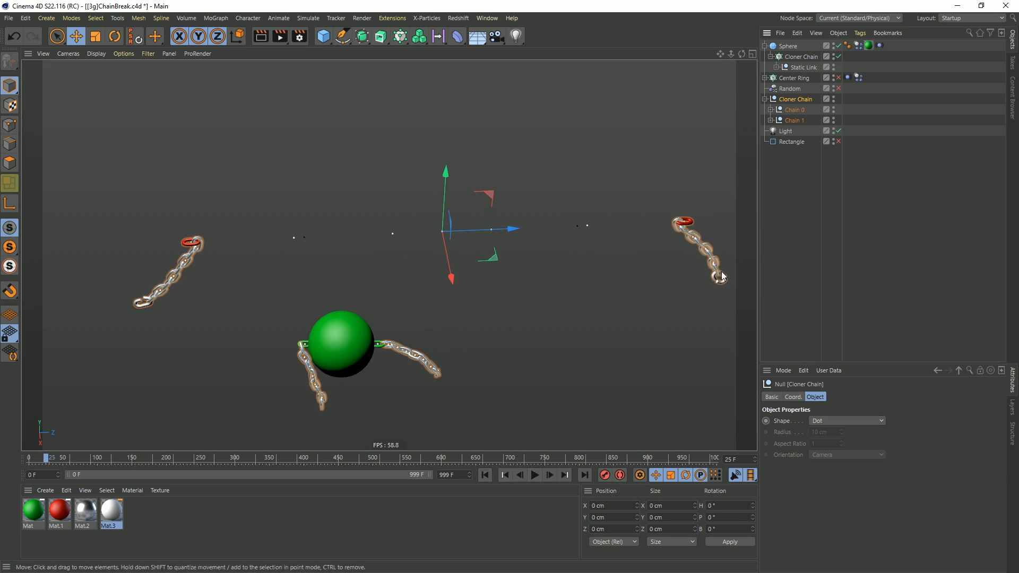
{"action": "left_click", "coordinate": [485, 475]}
{"action": "left_click", "coordinate": [533, 475]}
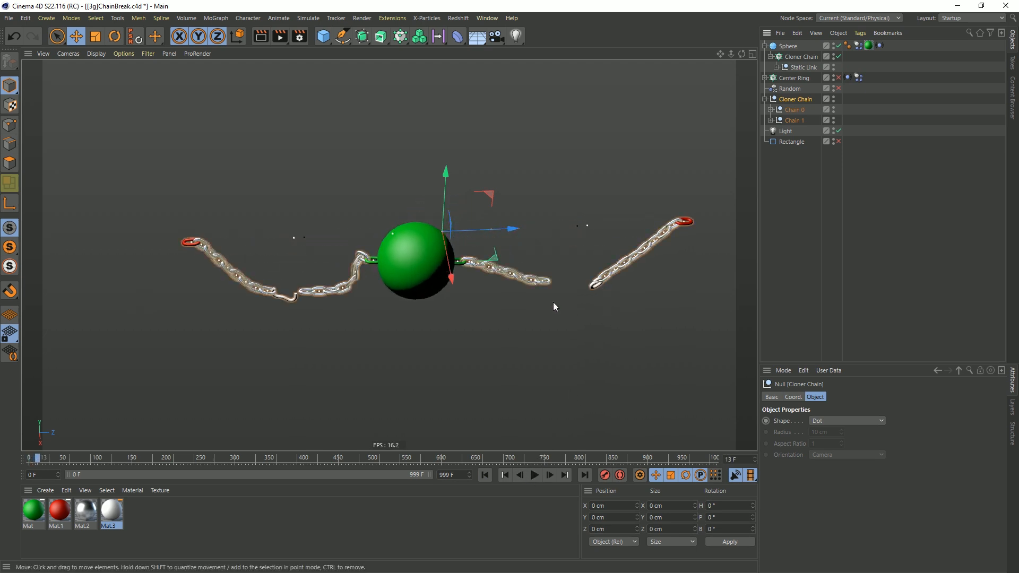
{"action": "left_click", "coordinate": [484, 475]}
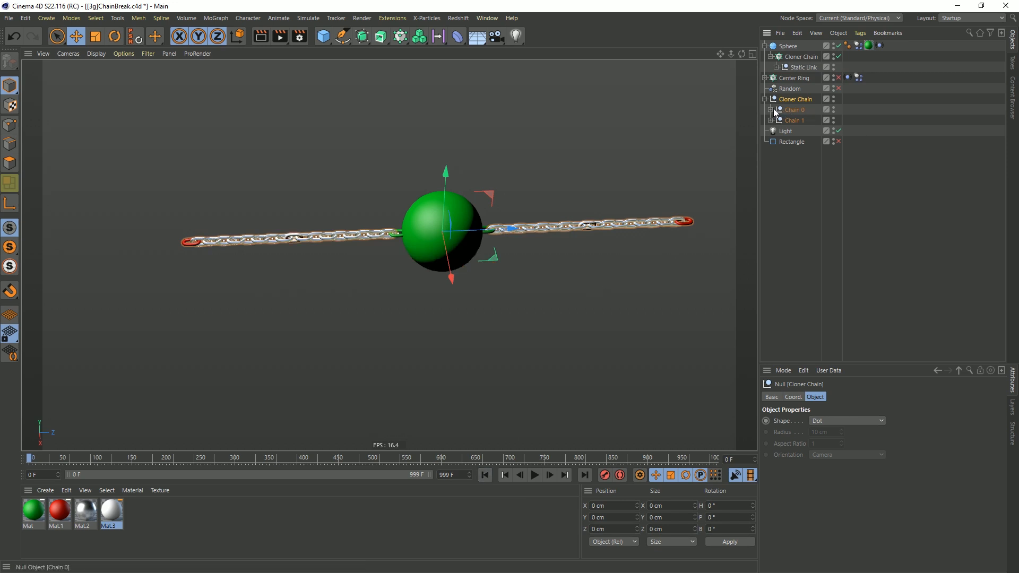
{"action": "key", "text": "ctrl+z"}
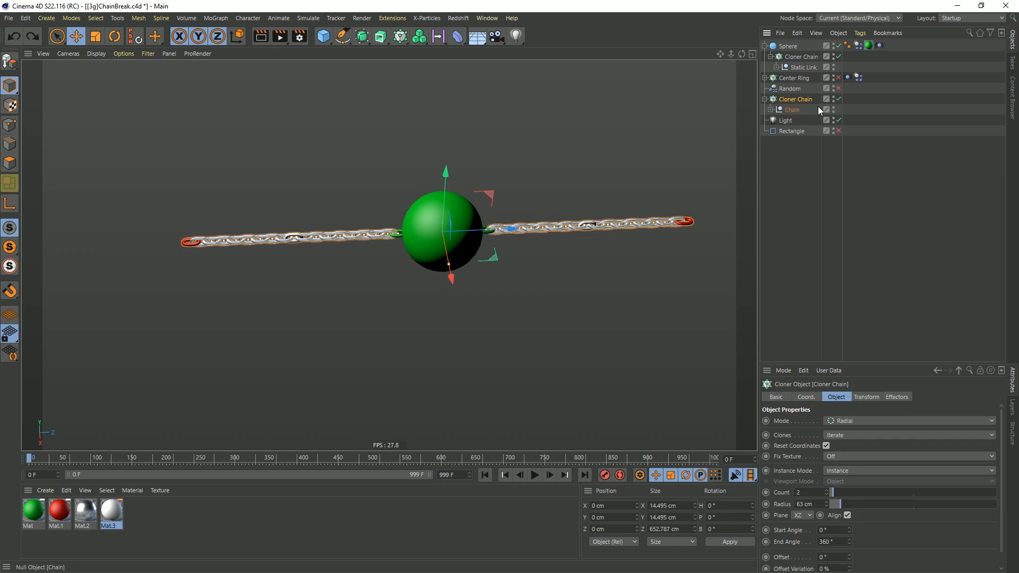
Disable the Sweep inside Link Break and make the top-level Cloner Chain editable.
{"action": "left_click", "coordinate": [770, 110]}
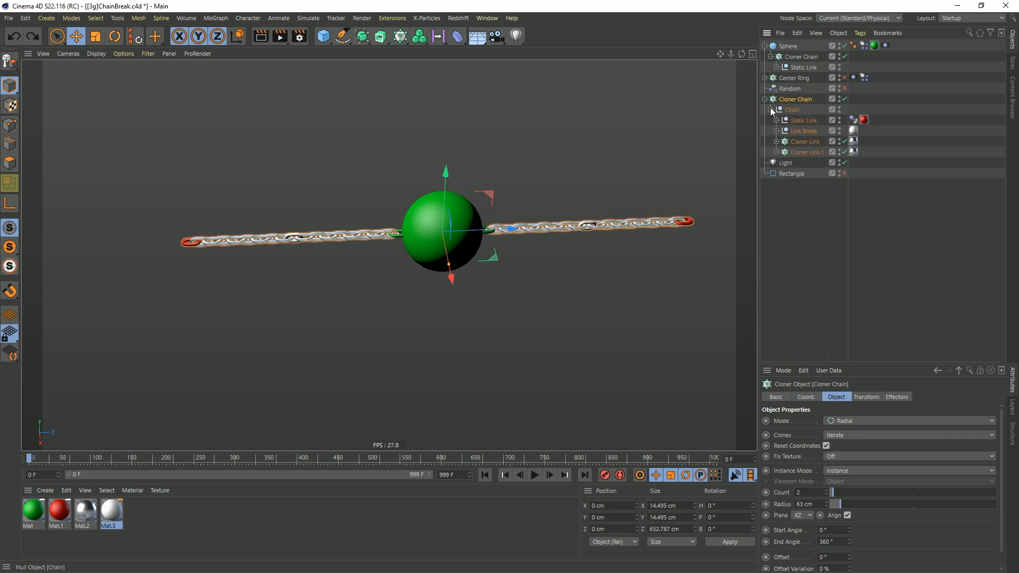
{"action": "left_click", "coordinate": [777, 130]}
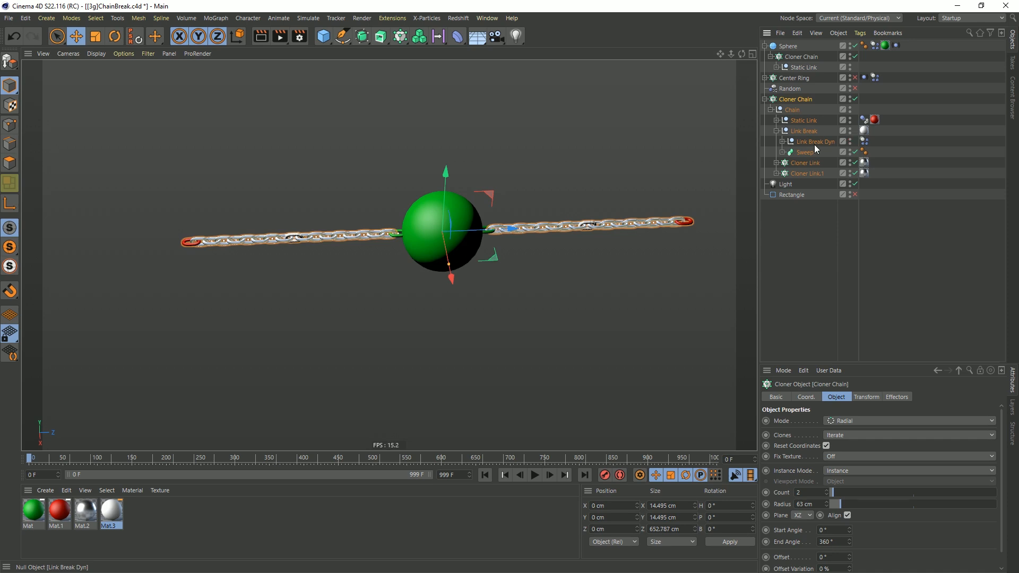
{"action": "left_click", "coordinate": [854, 152]}
{"action": "key", "text": "c"}
Play the simulation, advancing single frames after frame 15, to examine how the unskinned breaking links come apart.
{"action": "left_click", "coordinate": [534, 475]}
{"action": "key", "text": "F8"}
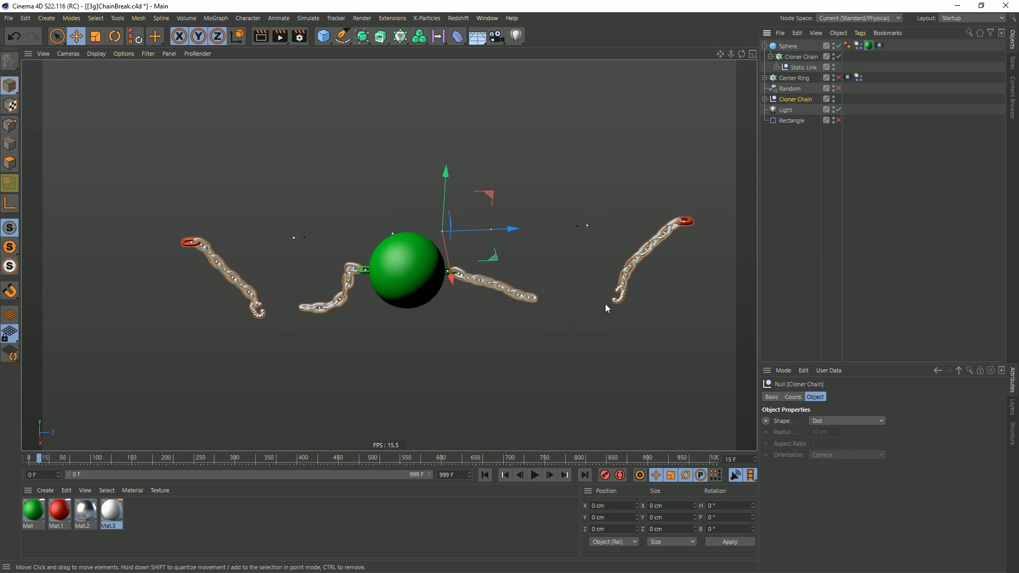
{"action": "left_click", "coordinate": [551, 476]}
{"action": "left_click", "coordinate": [551, 476]}
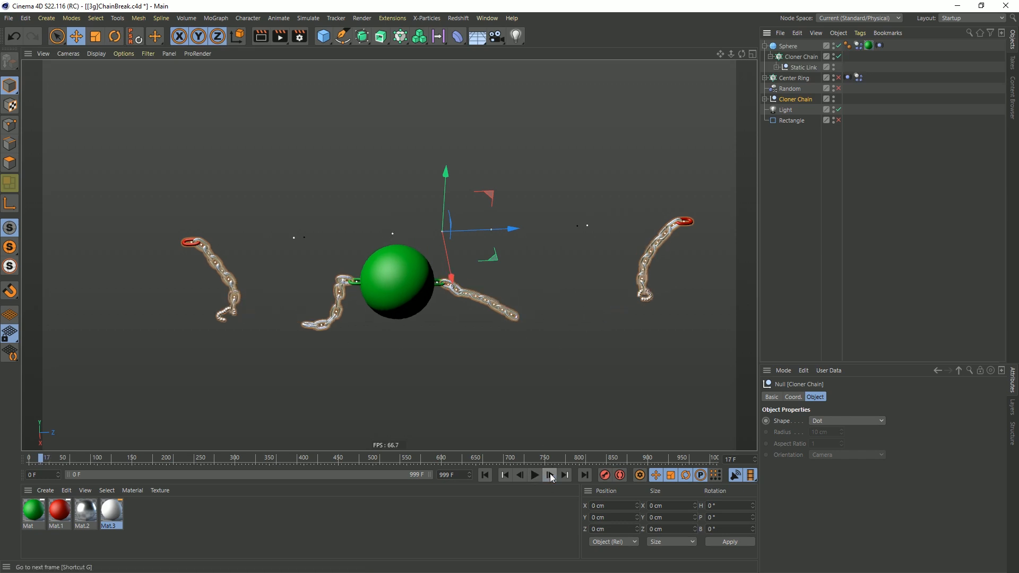
{"action": "left_click", "coordinate": [551, 475]}
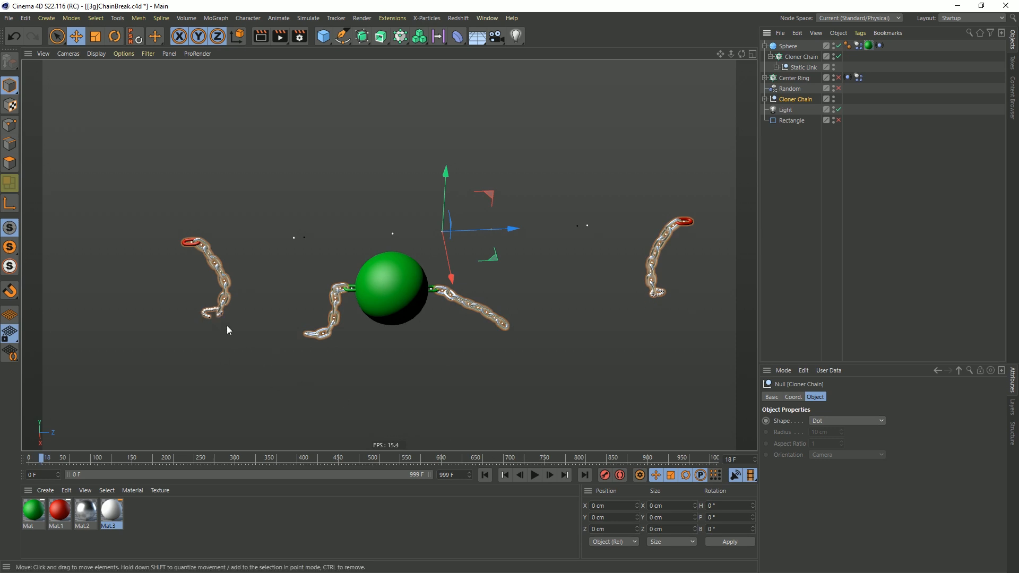
{"action": "left_click", "coordinate": [535, 476]}
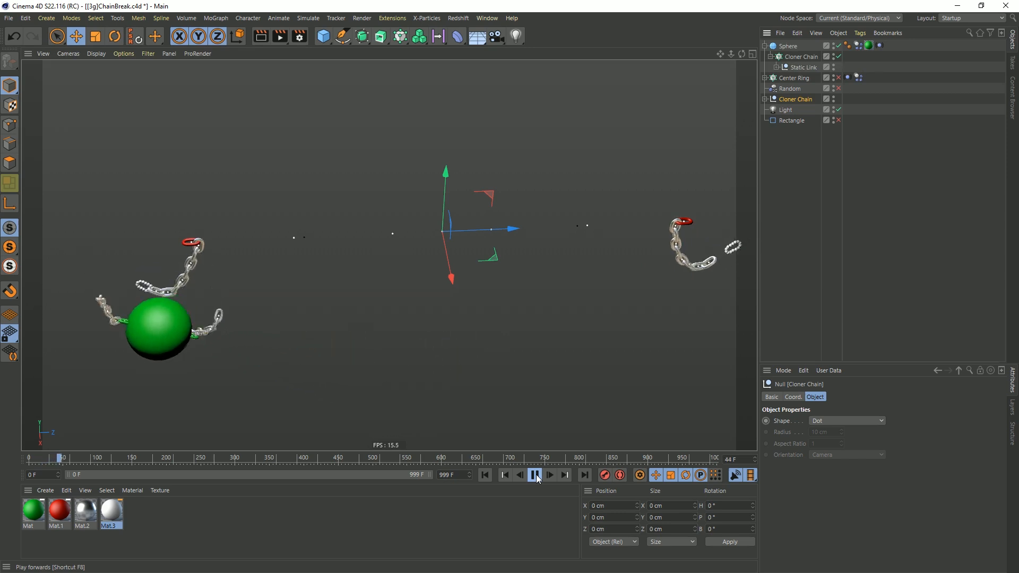
{"action": "left_click", "coordinate": [534, 475]}
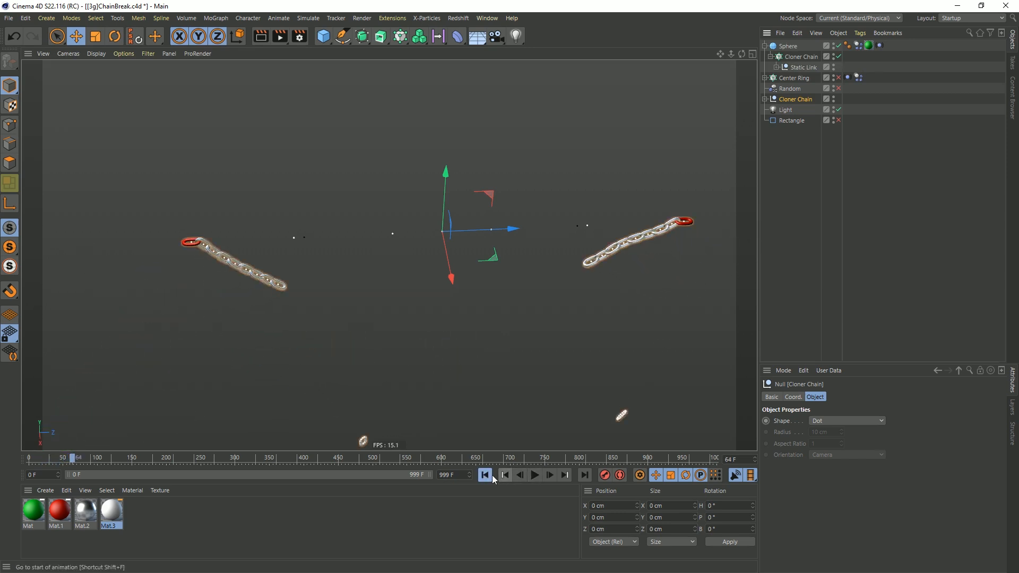
Replay the simulation from the start, pausing at intervals to compare where each chain snaps, and rewind to frame 0.
{"action": "left_click", "coordinate": [504, 475]}
{"action": "left_click", "coordinate": [534, 475]}
{"action": "left_click", "coordinate": [534, 475]}
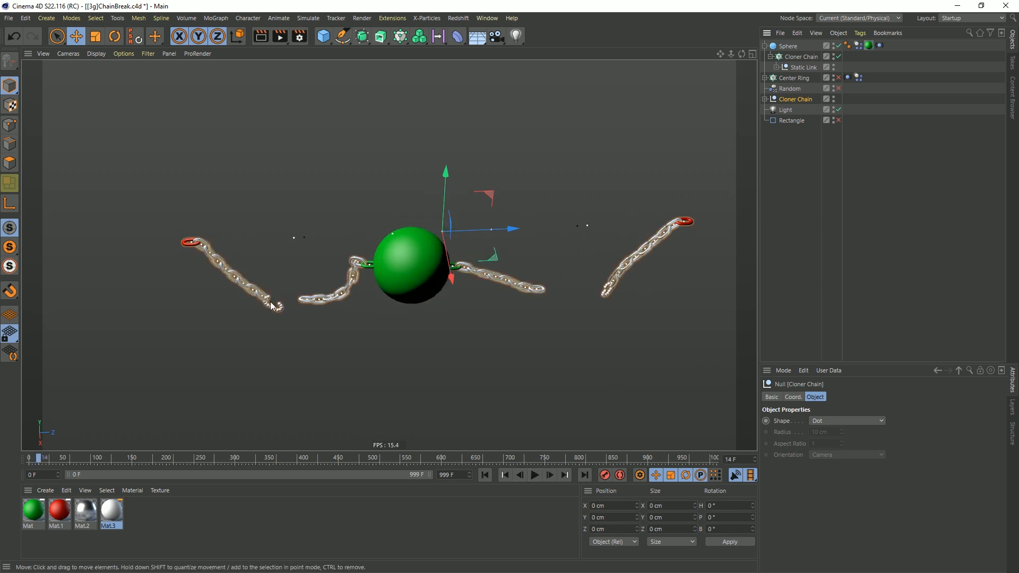
{"action": "left_click", "coordinate": [535, 476]}
{"action": "left_click", "coordinate": [535, 475]}
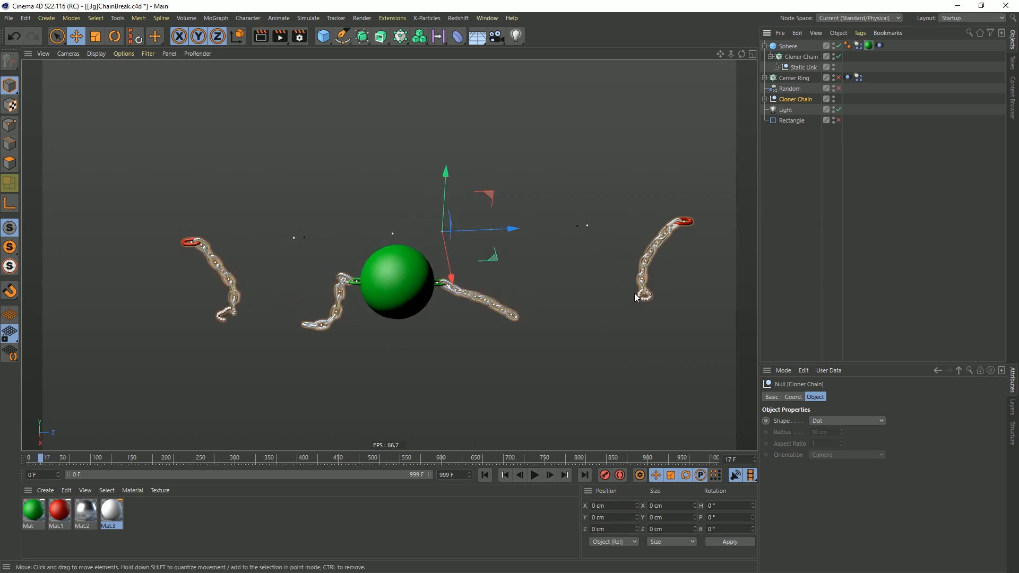
{"action": "left_click", "coordinate": [534, 476]}
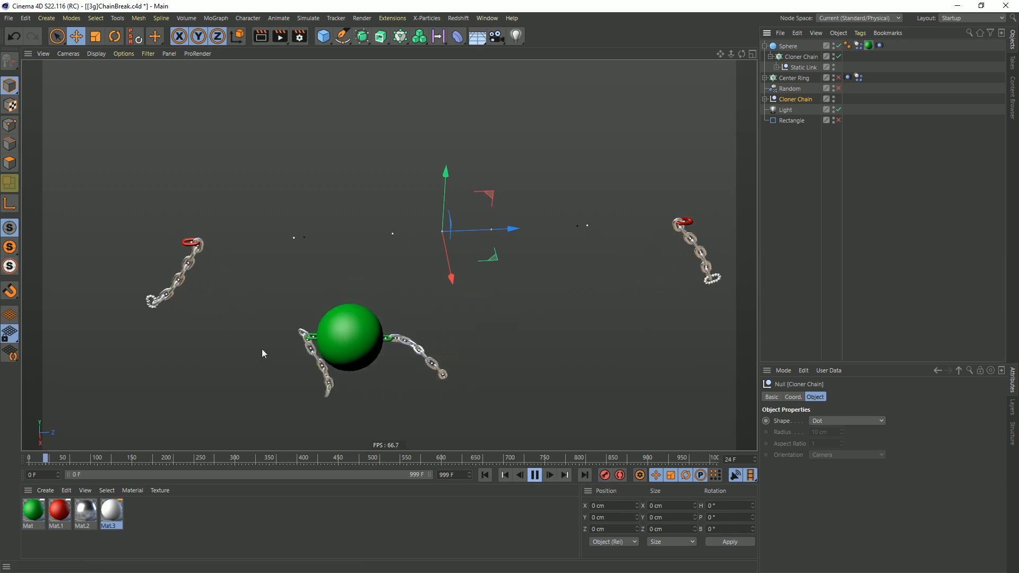
{"action": "left_click", "coordinate": [540, 472]}
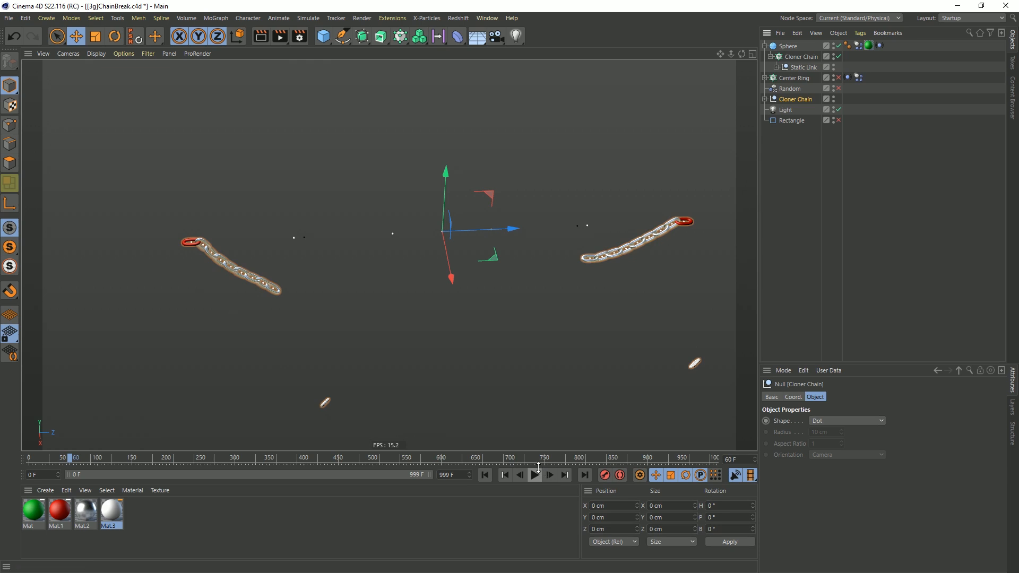
{"action": "left_click", "coordinate": [505, 475]}
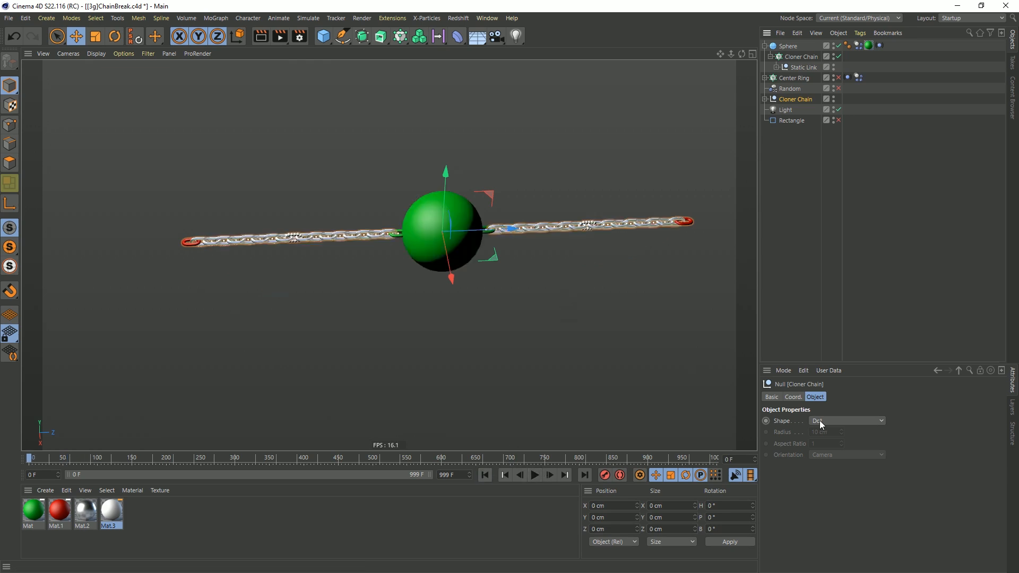
Set the project's dynamics Steps per Frame to 44, then test the simulation and rewind it.
{"action": "key", "text": "ctrl+d"}
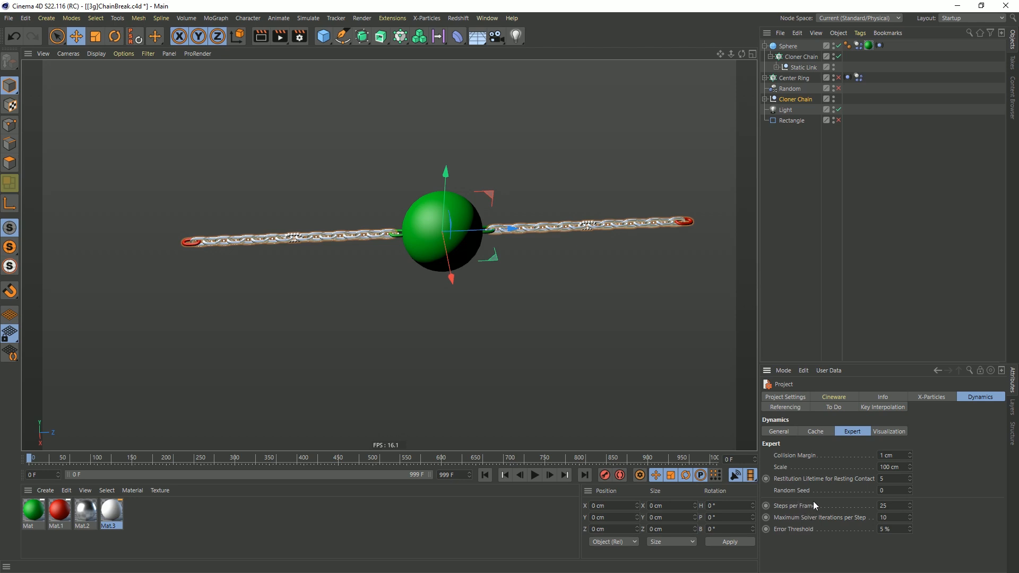
{"action": "double_click", "coordinate": [879, 507]}
{"action": "type", "text": "44"}
{"action": "key", "text": "Return"}
{"action": "left_click", "coordinate": [534, 475]}
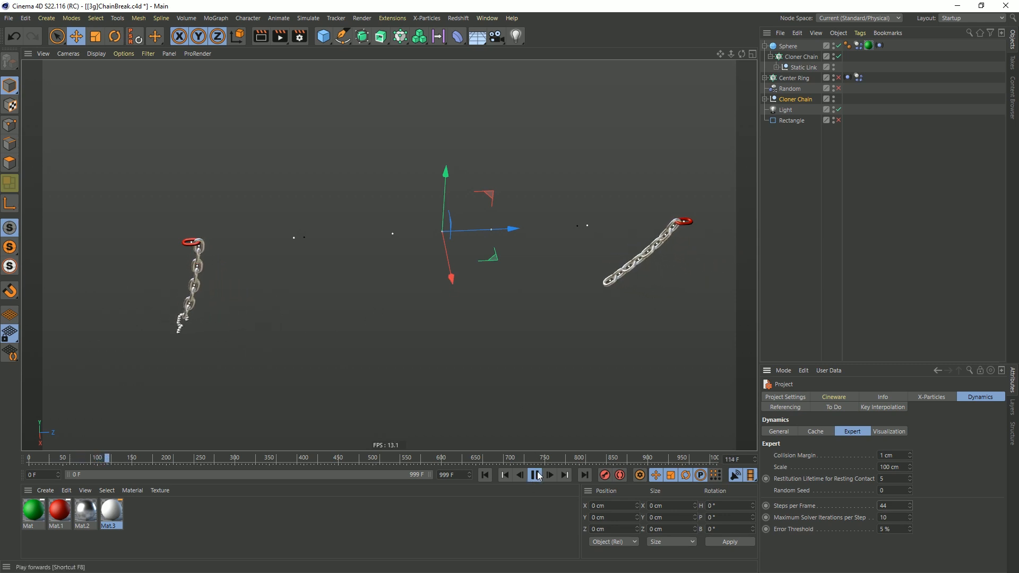
{"action": "left_click", "coordinate": [485, 476]}
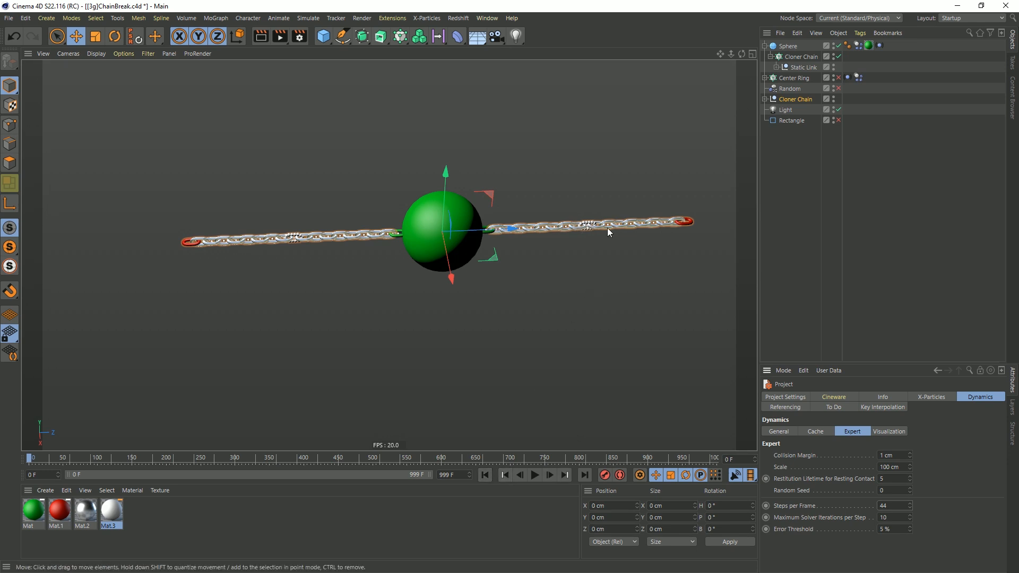
Set the custom mass density of the Sphere's Dynamics Body tag to 0.01.
{"action": "left_click", "coordinate": [765, 99]}
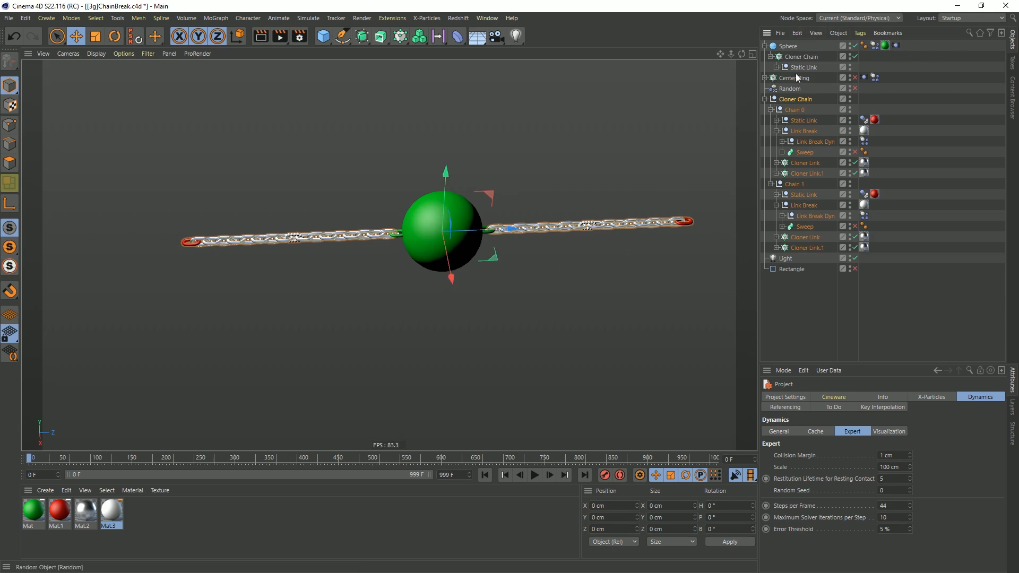
{"action": "left_click", "coordinate": [874, 46]}
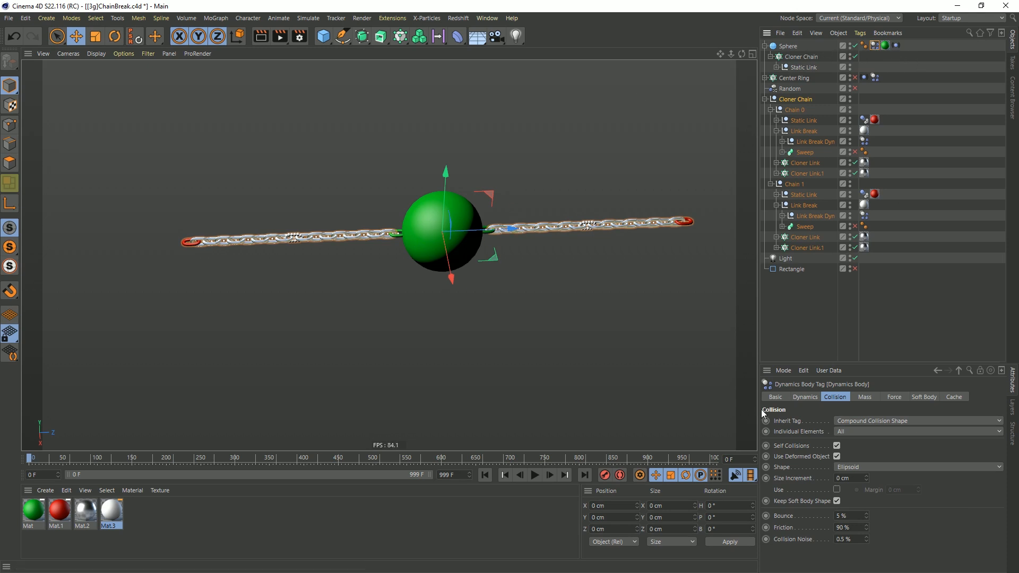
{"action": "left_click", "coordinate": [865, 397]}
{"action": "left_click", "coordinate": [841, 433]}
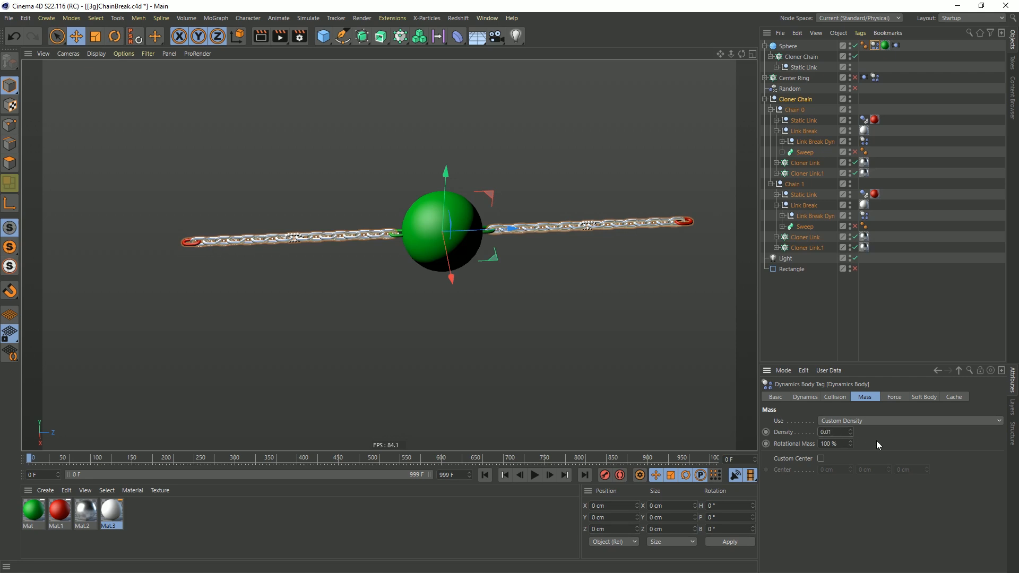
Play the simulation twice from the start, pausing to examine how both chains pull apart, and rewind to frame 0.
{"action": "left_click", "coordinate": [535, 475]}
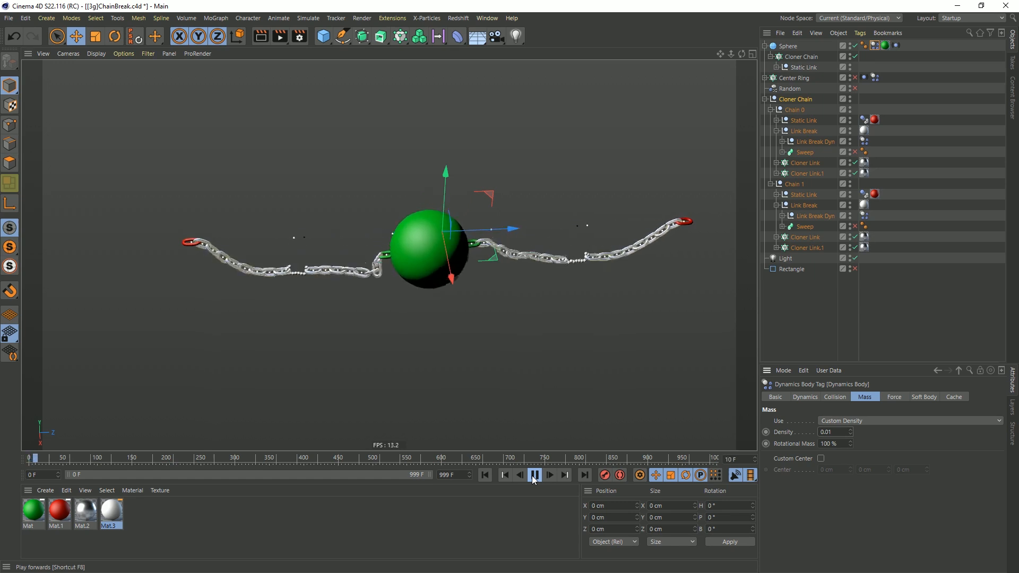
{"action": "left_click", "coordinate": [535, 475]}
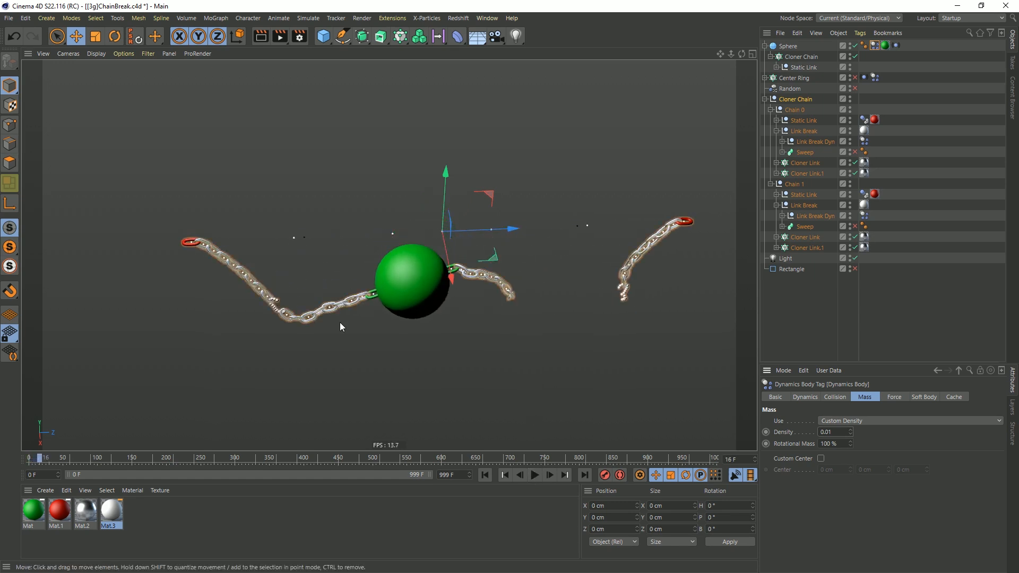
{"action": "left_click", "coordinate": [484, 475]}
{"action": "left_click", "coordinate": [534, 475]}
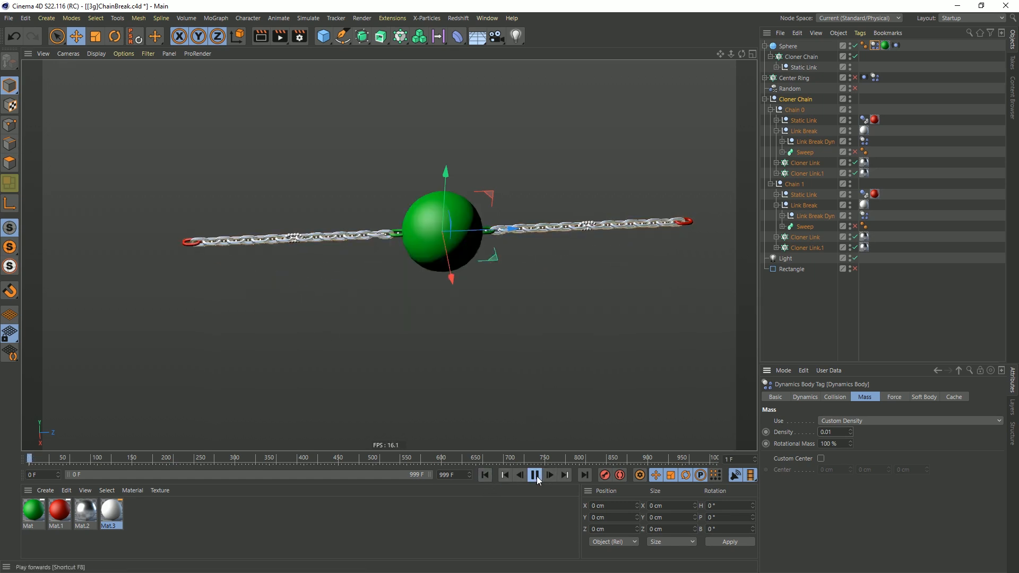
{"action": "left_click", "coordinate": [535, 474]}
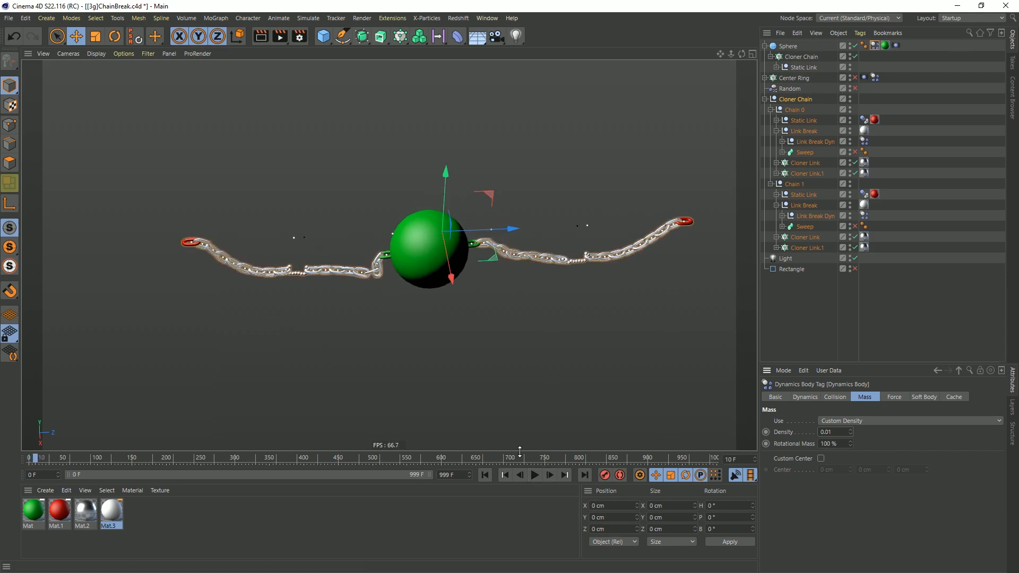
{"action": "left_click", "coordinate": [486, 475]}
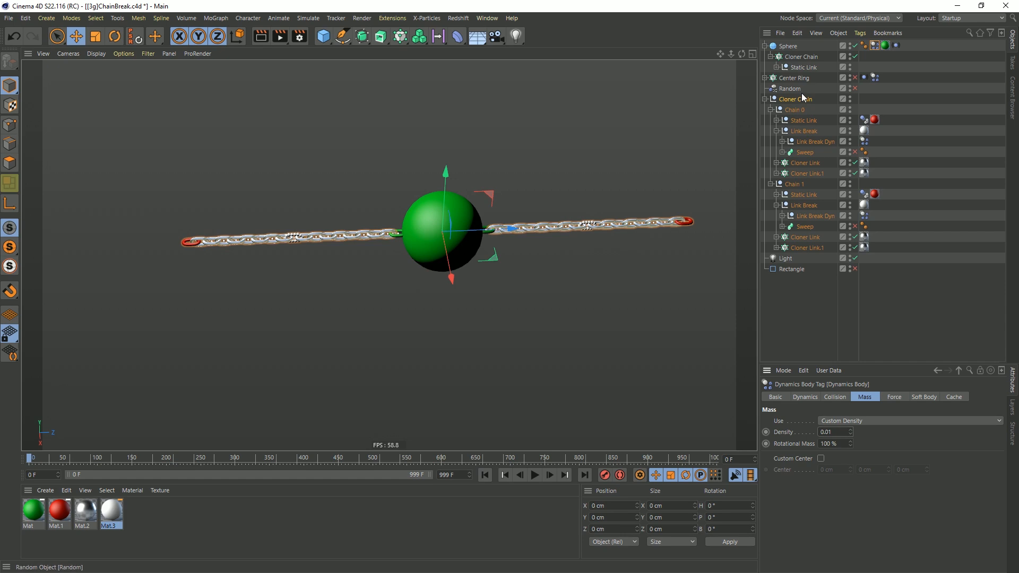
Undo making the top-level Cloner Chain editable and set the density of the Sphere's Dynamics Body tag to 0.01.
{"action": "key", "text": "ctrl+z"}
{"action": "key", "text": "ctrl+z"}
{"action": "key", "text": "ctrl+z"}
{"action": "left_click", "coordinate": [854, 152]}
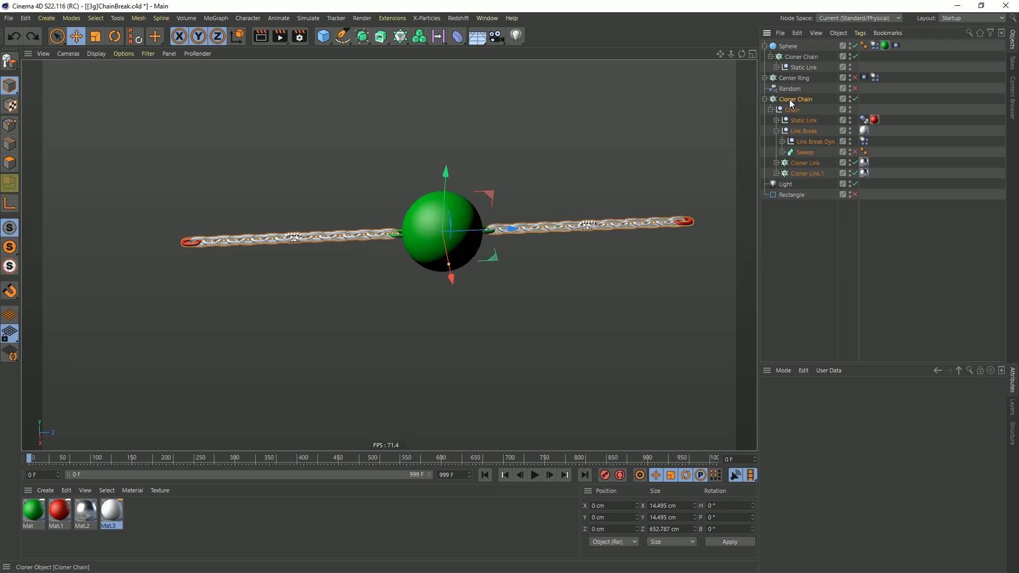
{"action": "left_click", "coordinate": [875, 45]}
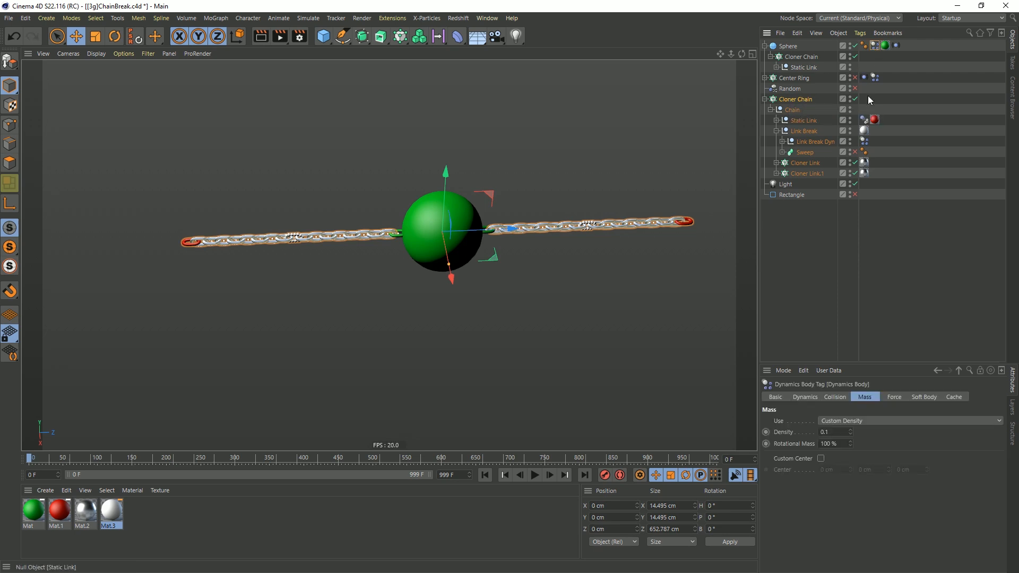
{"action": "left_click", "coordinate": [834, 432]}
Filter the objects by "pla" and set the breaking force of the Plastic Deform Main connector to 555555 cm.
{"action": "left_click", "coordinate": [969, 33]}
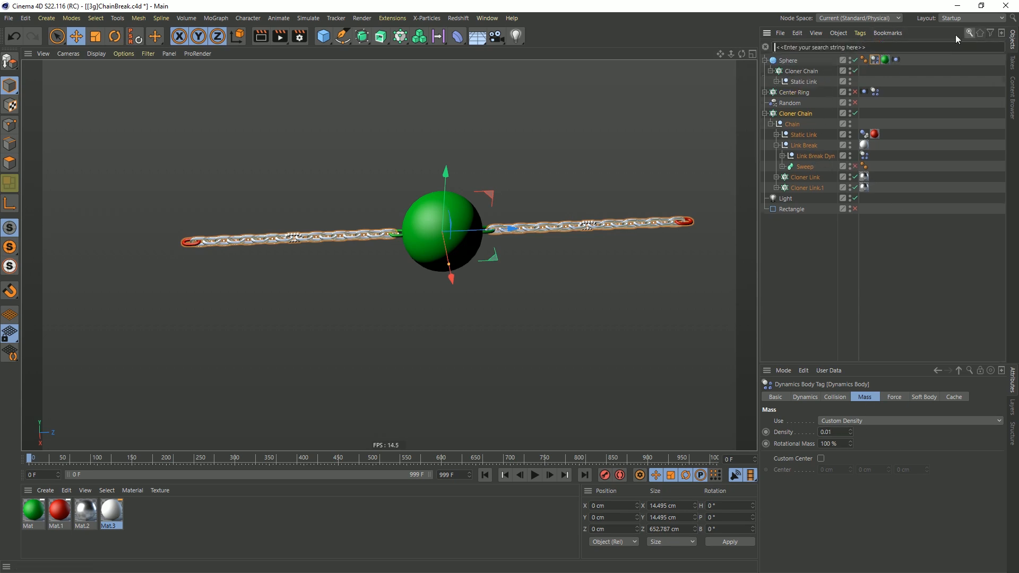
{"action": "type", "text": "pla"}
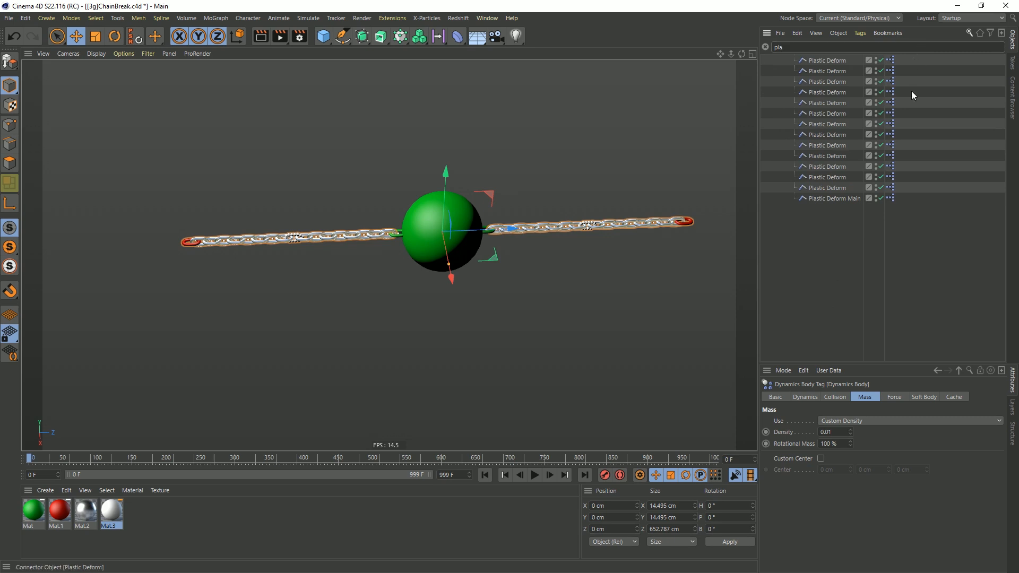
{"action": "left_click_drag", "start_coordinate": [831, 215], "coordinate": [829, 56]}
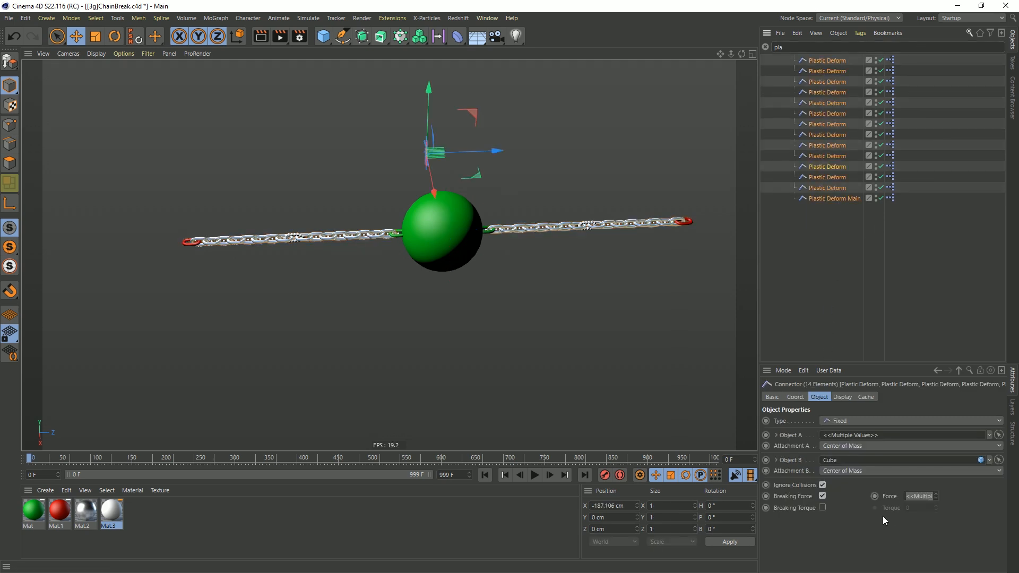
{"action": "left_click", "coordinate": [826, 198]}
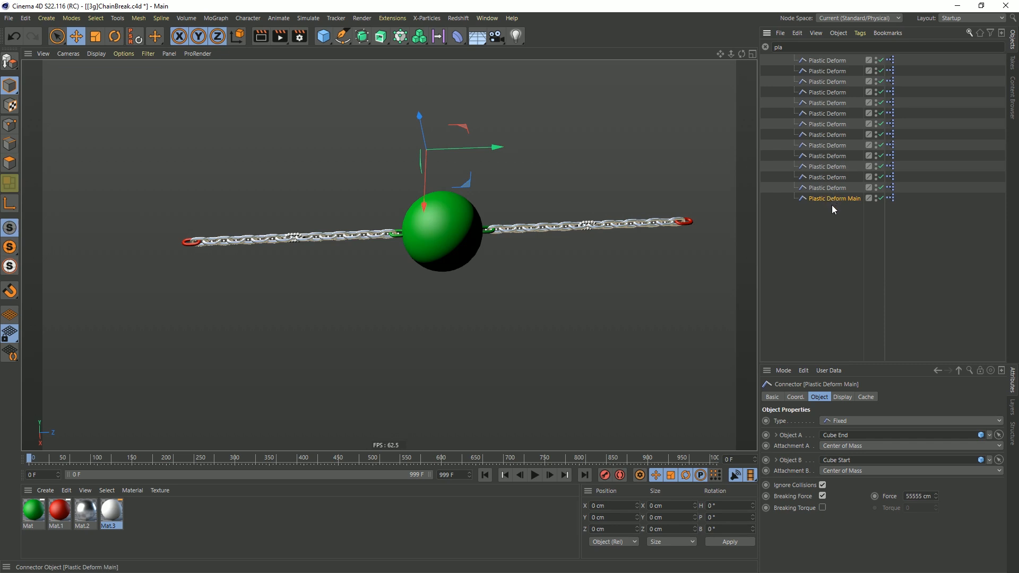
{"action": "left_click", "coordinate": [907, 495]}
{"action": "type", "text": "5"}
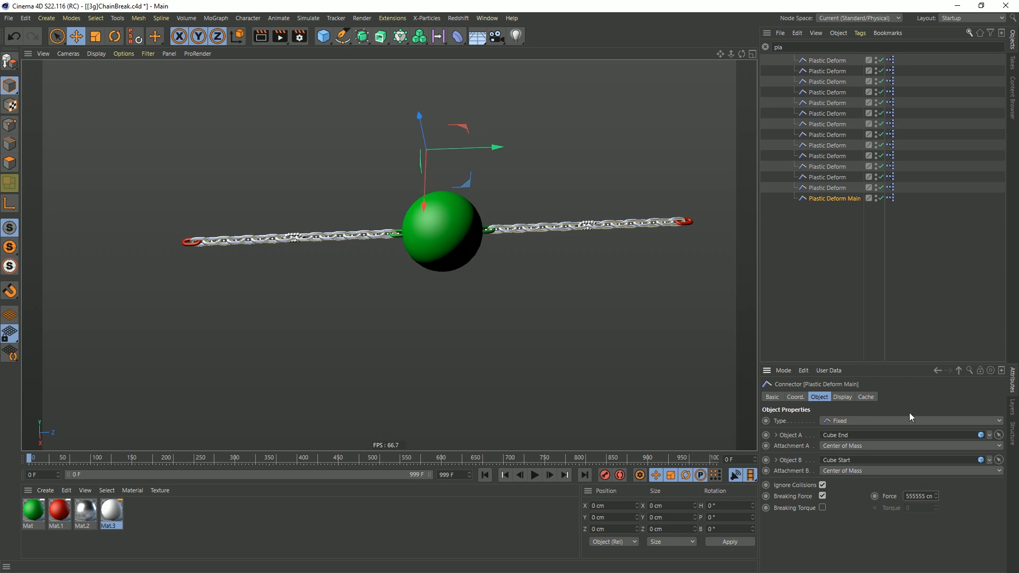
Match Plastic Deform Main's breaking force to the other Plastic Deform connectors at 1155555 cm and clear the object filter.
{"action": "left_click", "coordinate": [890, 189]}
{"action": "left_click", "coordinate": [827, 196]}
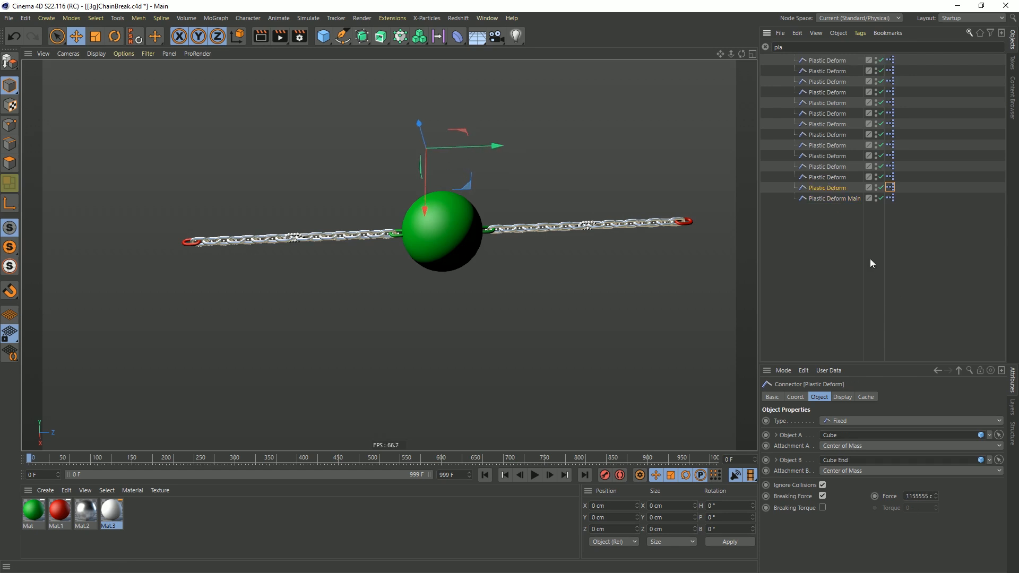
{"action": "double_click", "coordinate": [923, 495]}
{"action": "left_click", "coordinate": [841, 198]}
{"action": "double_click", "coordinate": [921, 494]}
{"action": "type", "text": "555555 cm"}
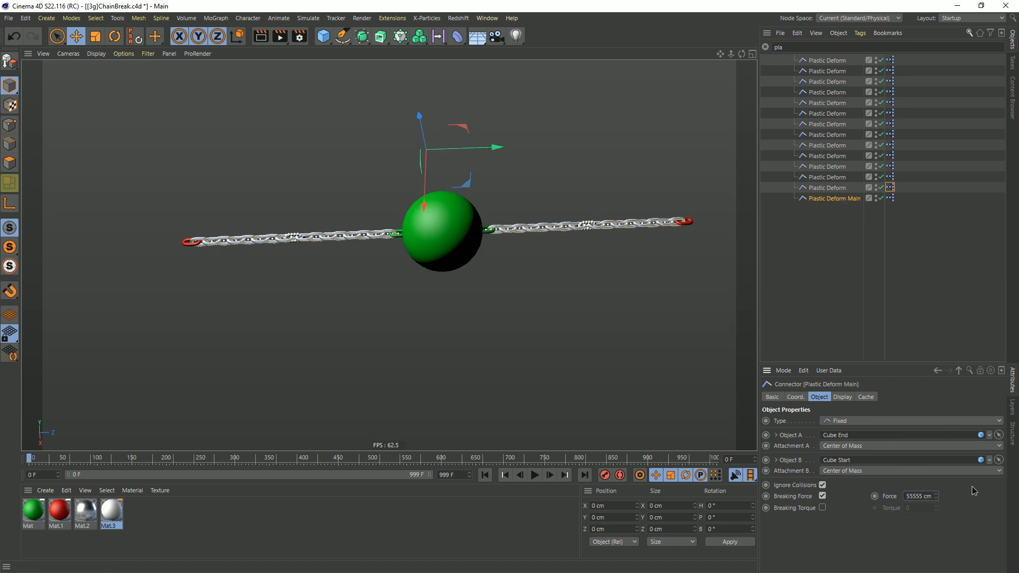
{"action": "left_click_drag", "start_coordinate": [932, 496], "coordinate": [866, 497]}
{"action": "key", "text": "Return"}
{"action": "left_click_drag", "start_coordinate": [831, 239], "coordinate": [764, 53]}
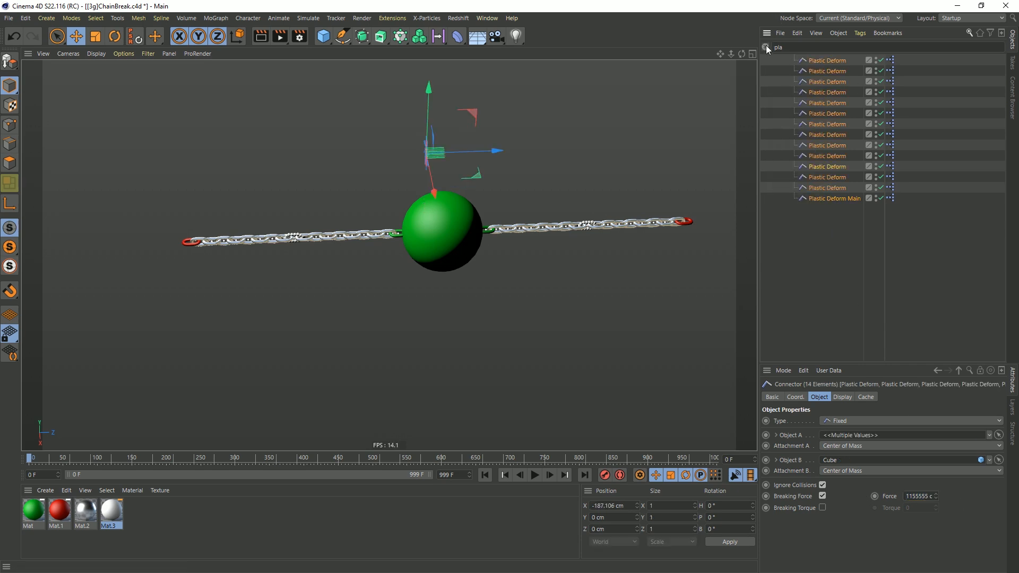
{"action": "left_click", "coordinate": [766, 47]}
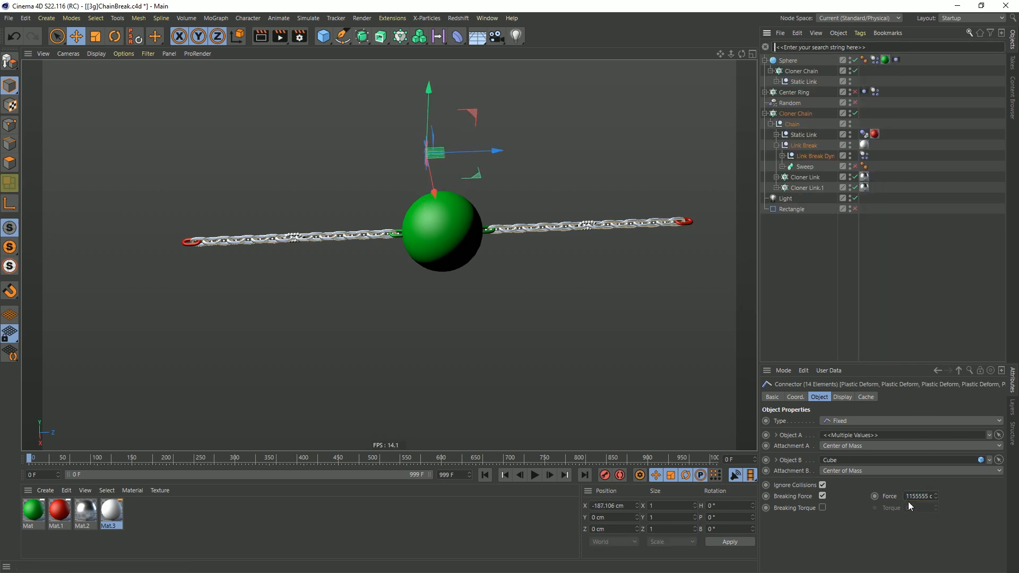
Make the top-level Cloner Chain editable, then test the simulation and rewind it to frame 0.
{"action": "left_click", "coordinate": [793, 114]}
{"action": "key", "text": "c"}
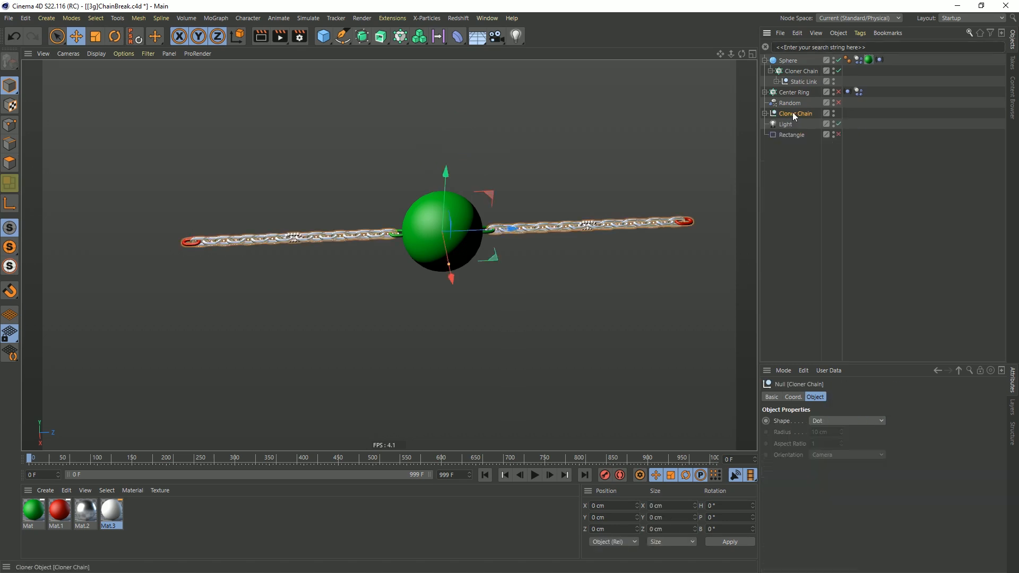
{"action": "left_click", "coordinate": [534, 475]}
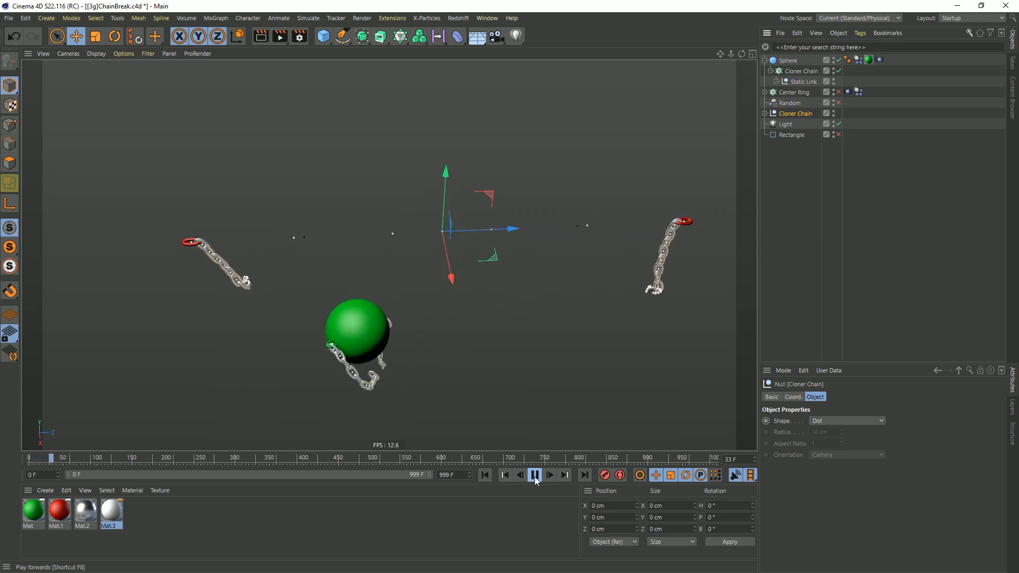
{"action": "left_click", "coordinate": [484, 475]}
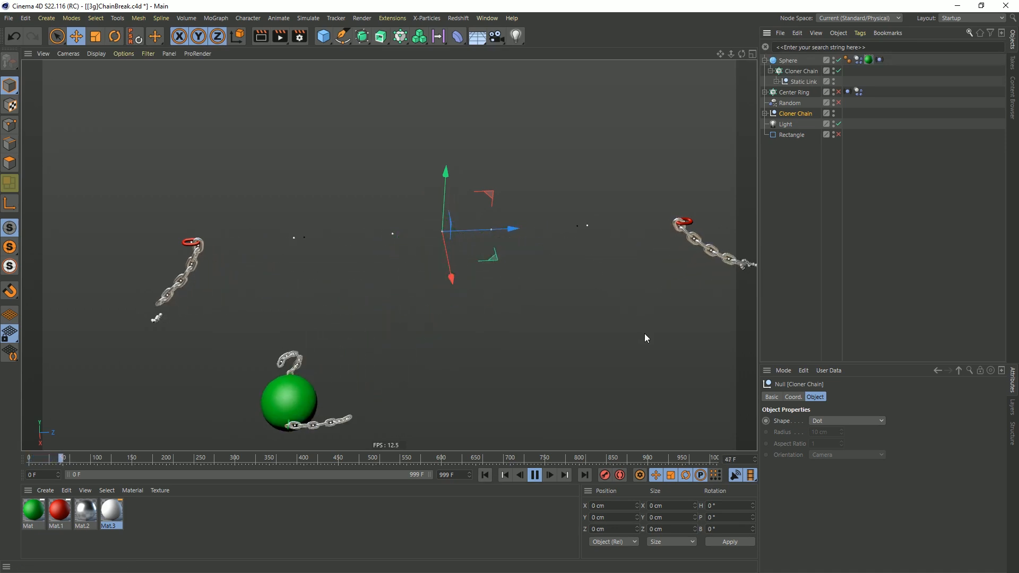
{"action": "left_click", "coordinate": [484, 475]}
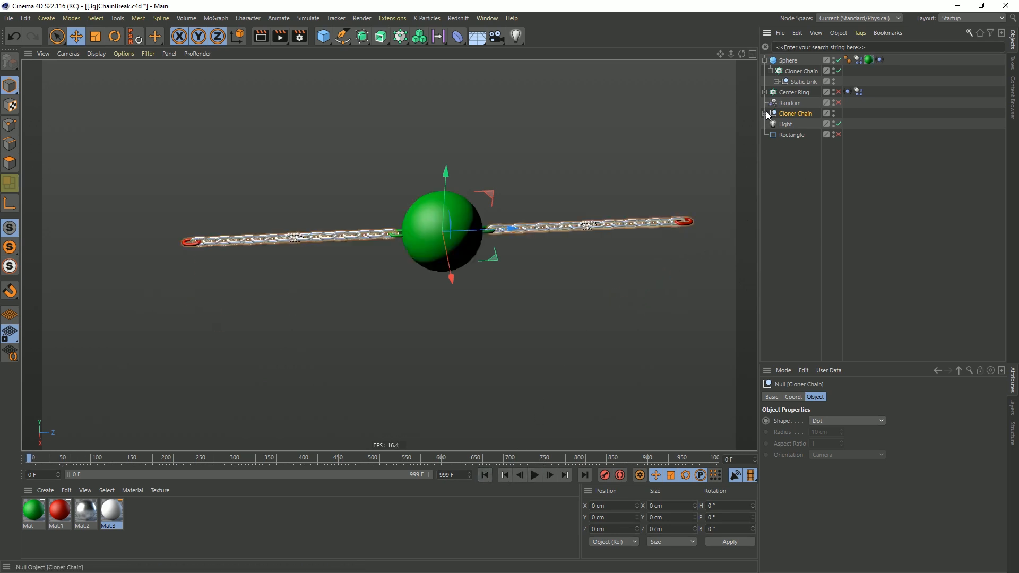
Undo making the Cloner Chain editable and set the breaking force of all Plastic Deform connectors, filtered by "pl", to 2155555 cm.
{"action": "key", "text": "ctrl+z"}
{"action": "left_click", "coordinate": [804, 47]}
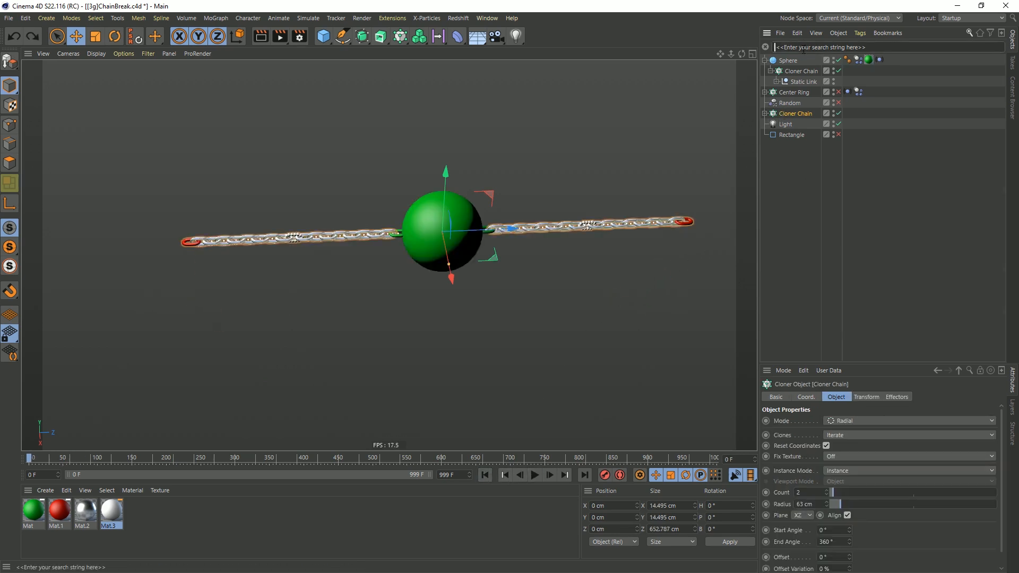
{"action": "type", "text": "de"}
{"action": "left_click", "coordinate": [825, 81]}
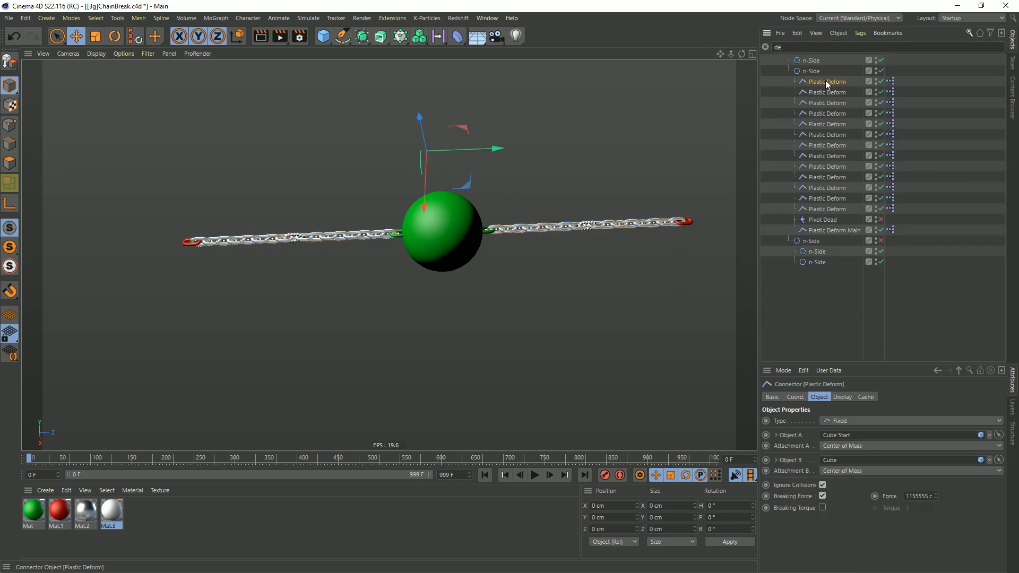
{"action": "key", "text": "BackSpace"}
{"action": "key", "text": "BackSpace"}
{"action": "type", "text": "pl"}
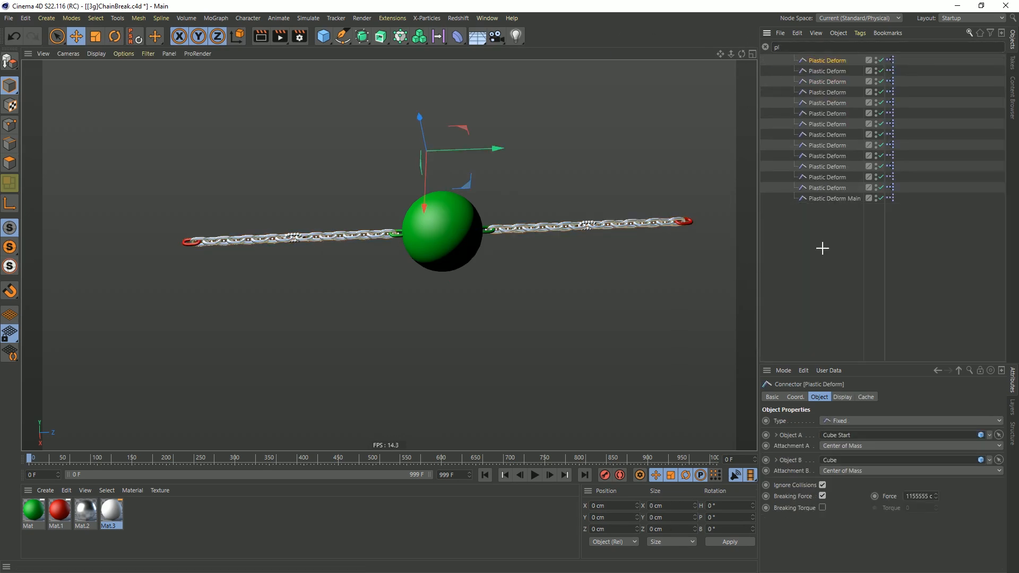
{"action": "key", "text": "ctrl+a"}
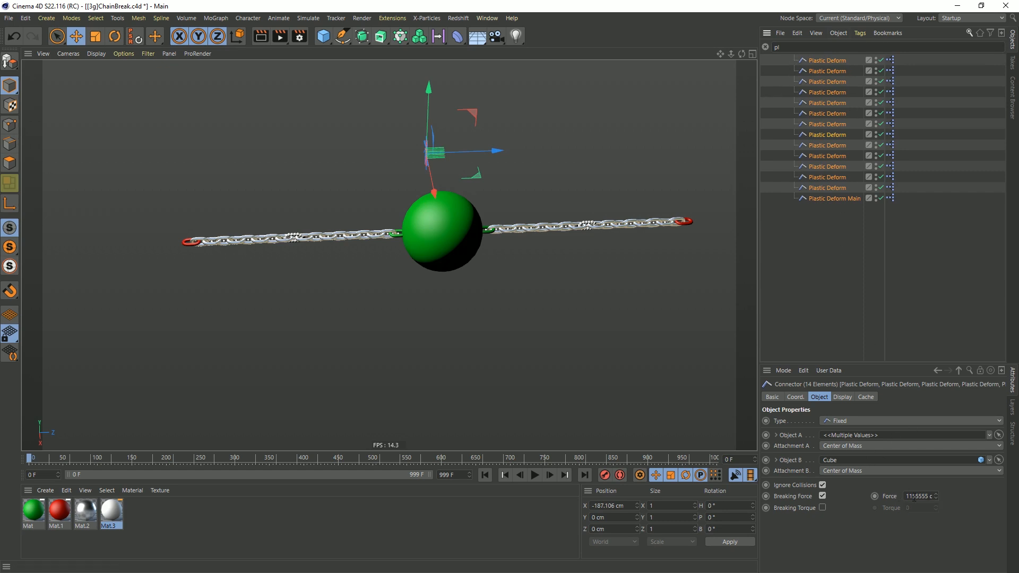
{"action": "left_click", "coordinate": [910, 498]}
Clear the object filter and make the Cloner Chain editable again, then play the simulation twice and rewind it.
{"action": "left_click", "coordinate": [765, 46]}
{"action": "left_click", "coordinate": [791, 114]}
{"action": "left_click", "coordinate": [535, 475]}
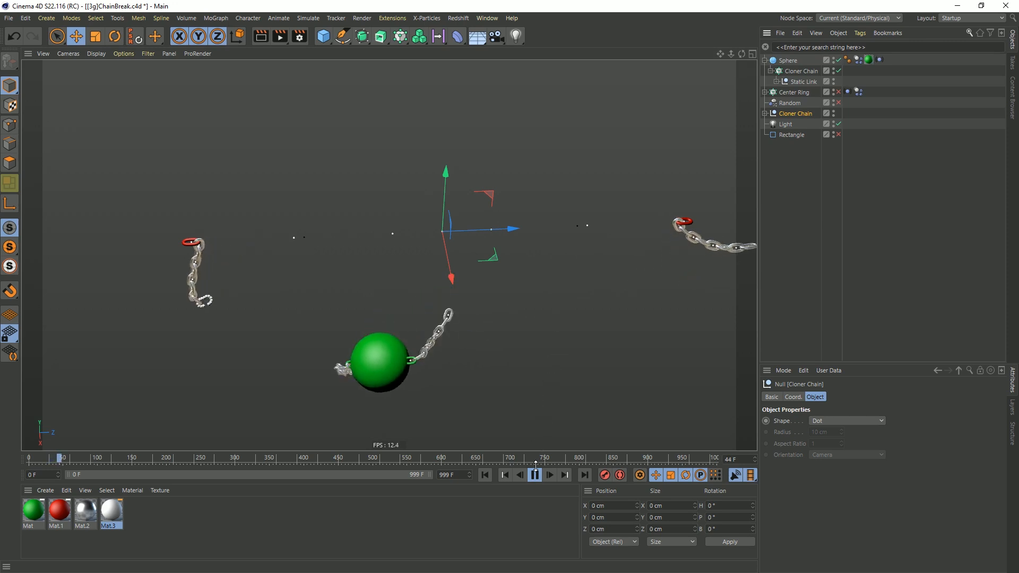
{"action": "left_click", "coordinate": [484, 476]}
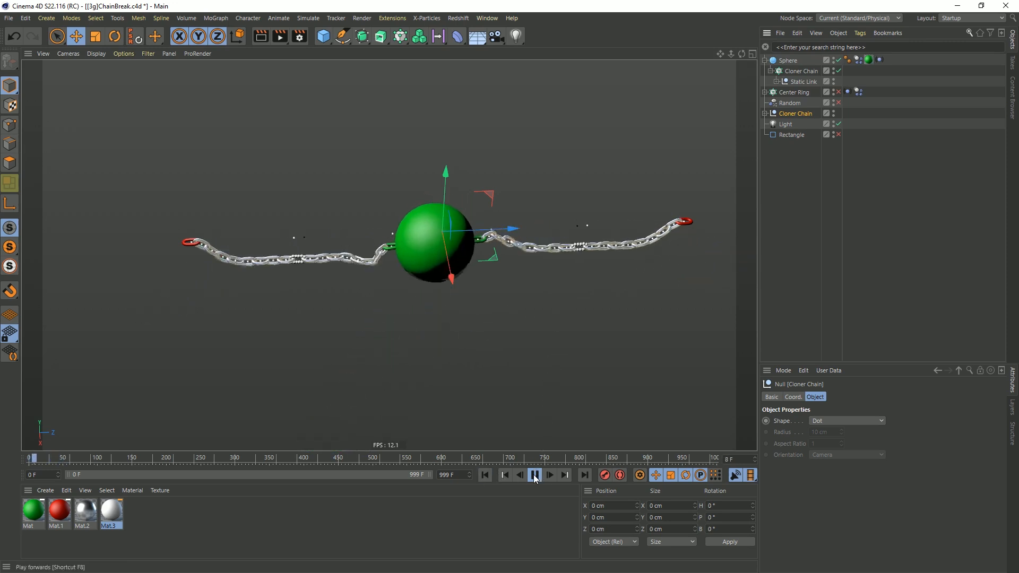
{"action": "left_click", "coordinate": [534, 476]}
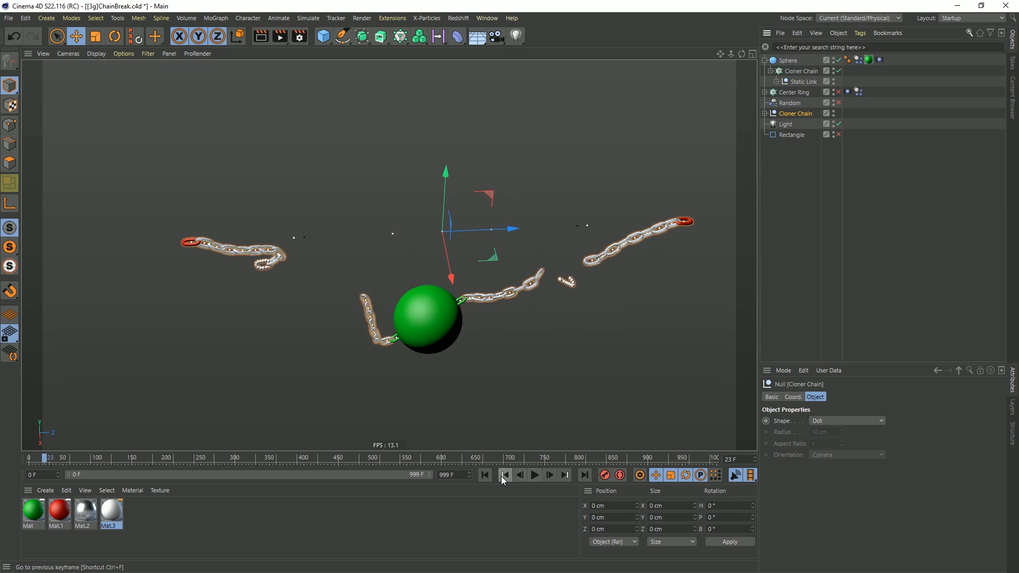
{"action": "left_click", "coordinate": [485, 475]}
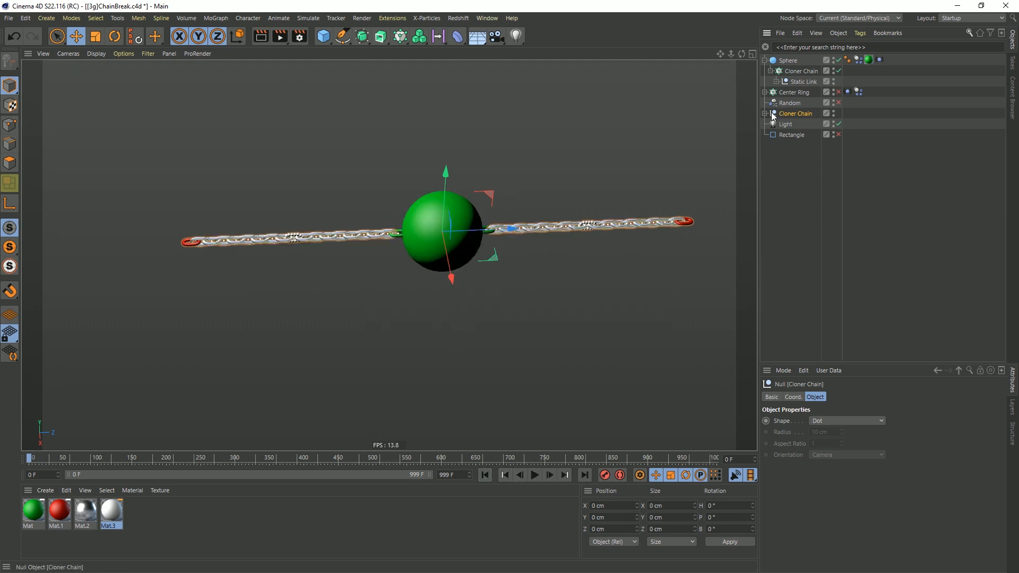
Return the Cloner Chain to a live cloner and change the breaking force of all Plastic Deform connectors, filtered by "pl".
{"action": "key", "text": "ctrl+z"}
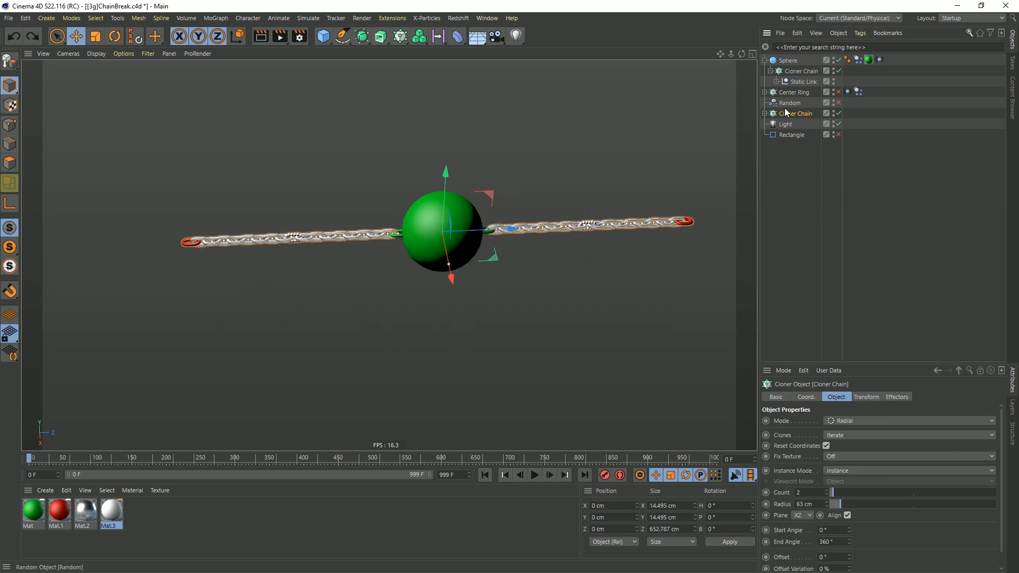
{"action": "left_click", "coordinate": [815, 47]}
{"action": "type", "text": "pl"}
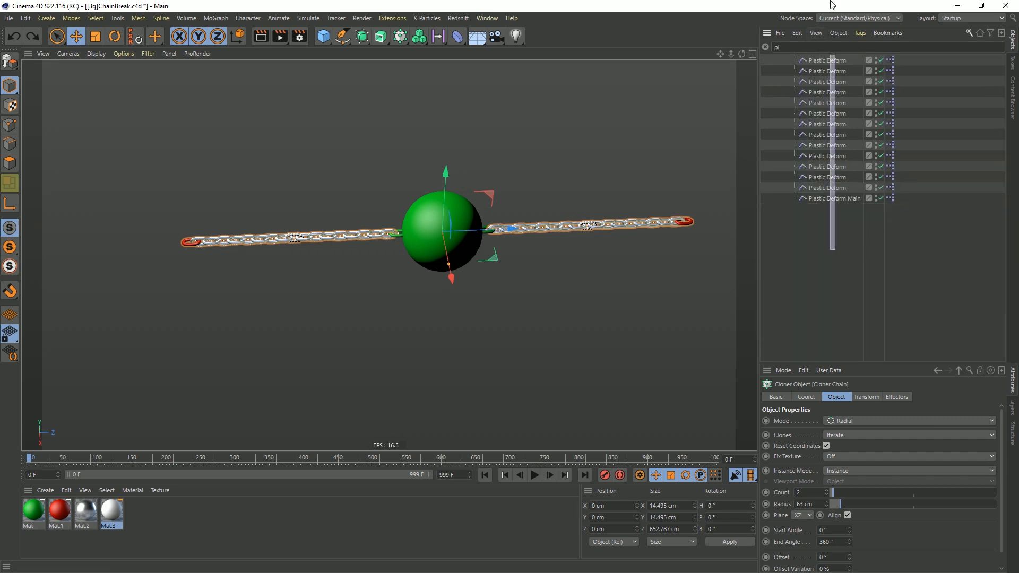
{"action": "key", "text": "ctrl+a"}
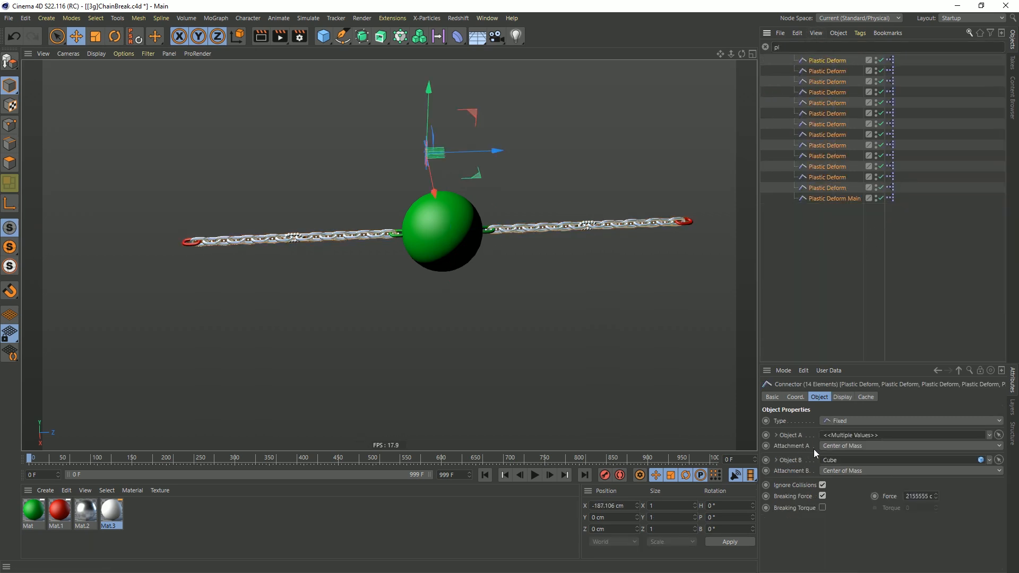
{"action": "left_click", "coordinate": [908, 496]}
{"action": "left_click", "coordinate": [825, 315]}
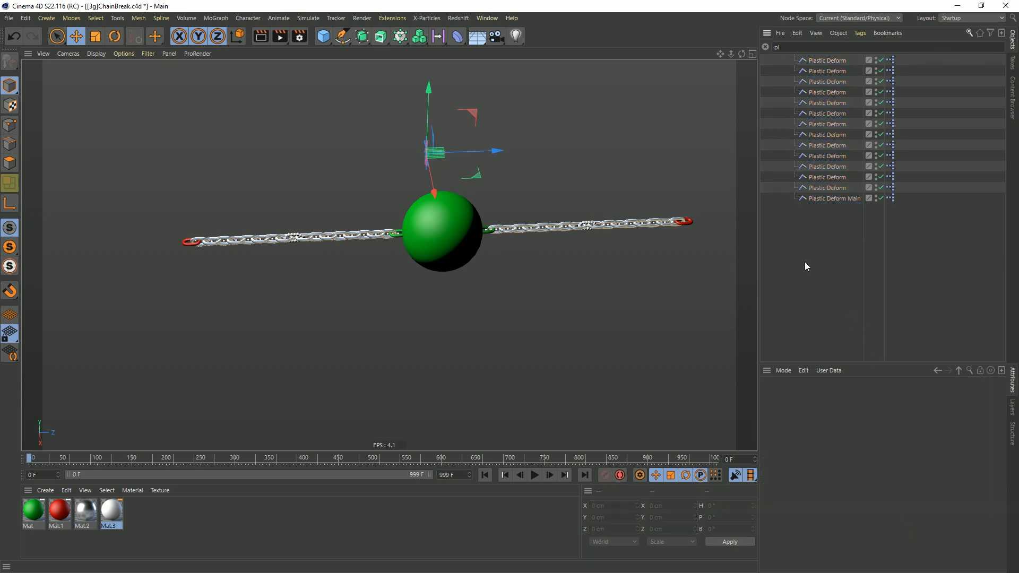
Clear the object filter and make the top-level Cloner Chain editable, then test the simulation and return it to frame 0.
{"action": "left_click", "coordinate": [765, 47]}
{"action": "left_click", "coordinate": [796, 113]}
{"action": "left_click", "coordinate": [535, 475]}
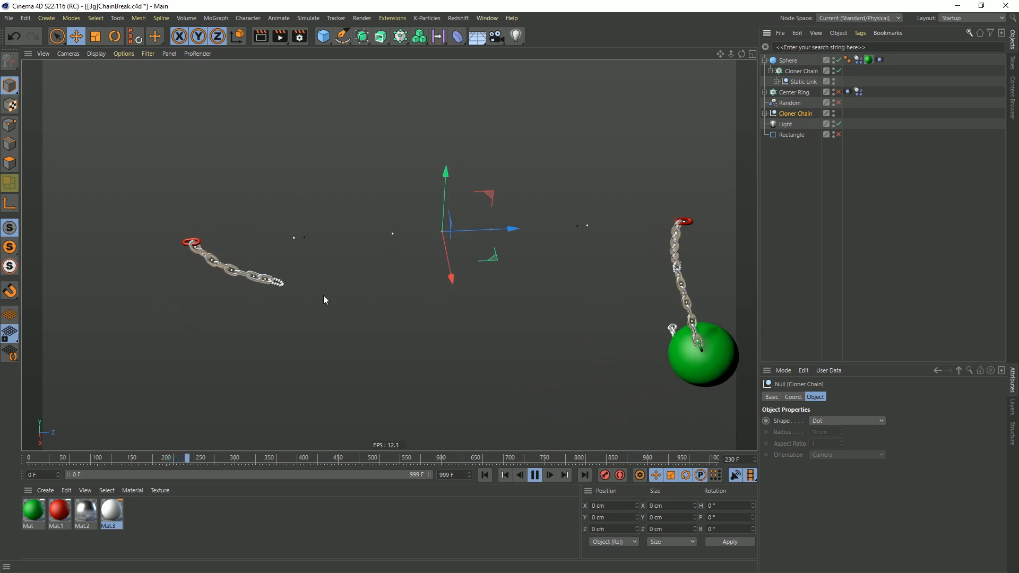
{"action": "left_click", "coordinate": [535, 475]}
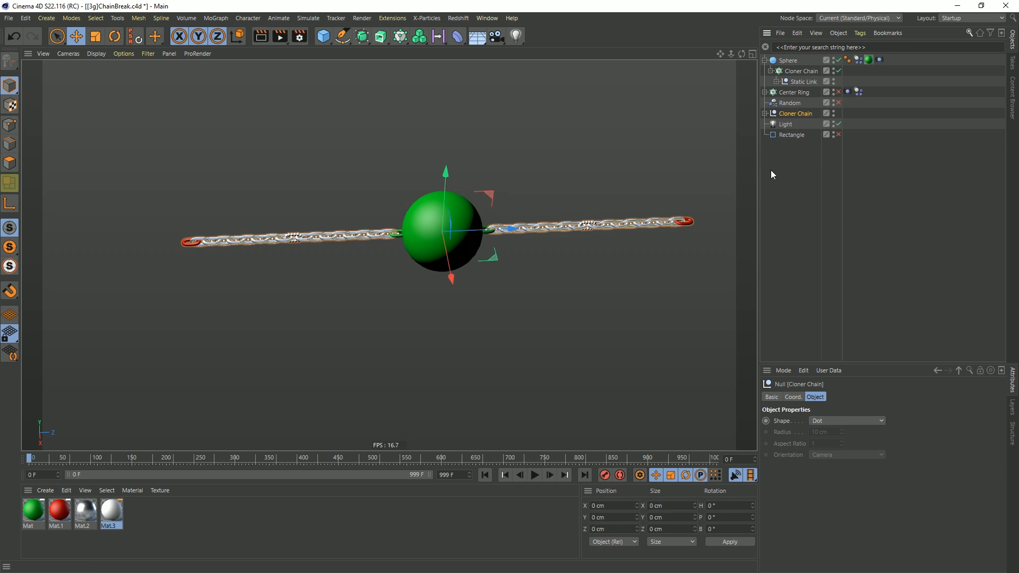
Undo making the Cloner Chain editable and select all Plastic Deform connectors with the filter "pl", clearing the filter when done.
{"action": "left_click", "coordinate": [764, 114]}
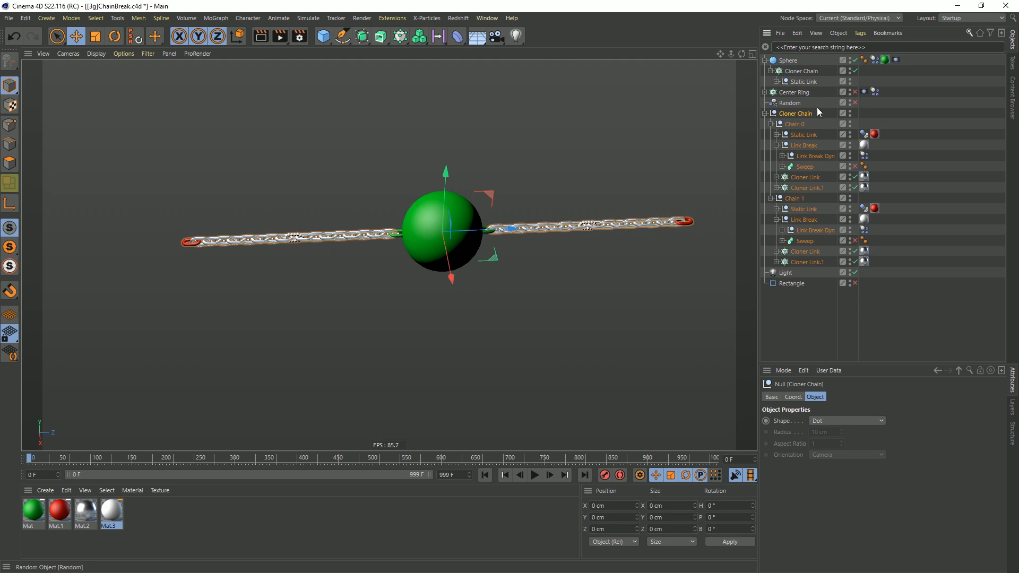
{"action": "key", "text": "ctrl+z"}
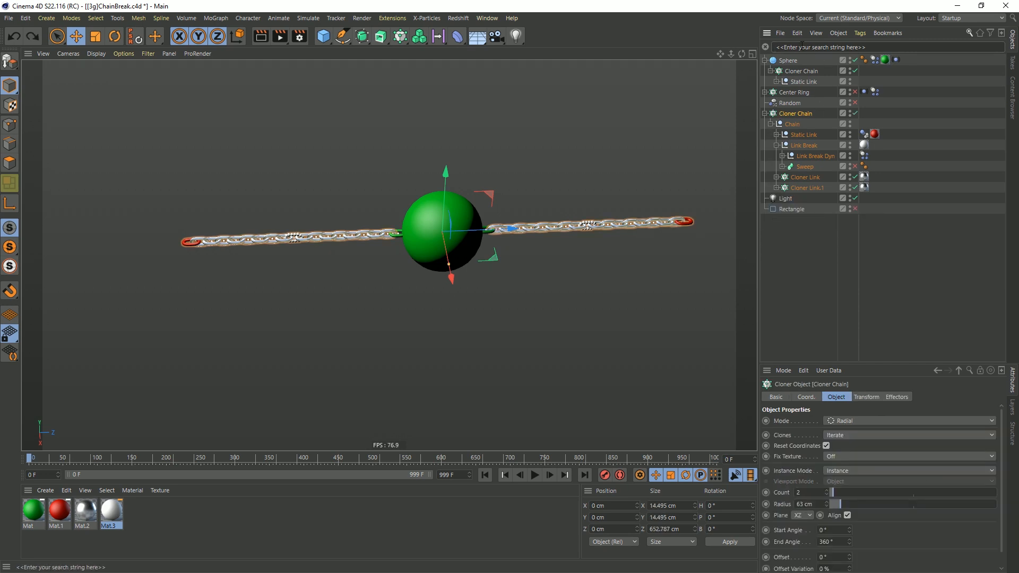
{"action": "left_click", "coordinate": [801, 46]}
{"action": "type", "text": "pl"}
{"action": "key", "text": "ctrl+a"}
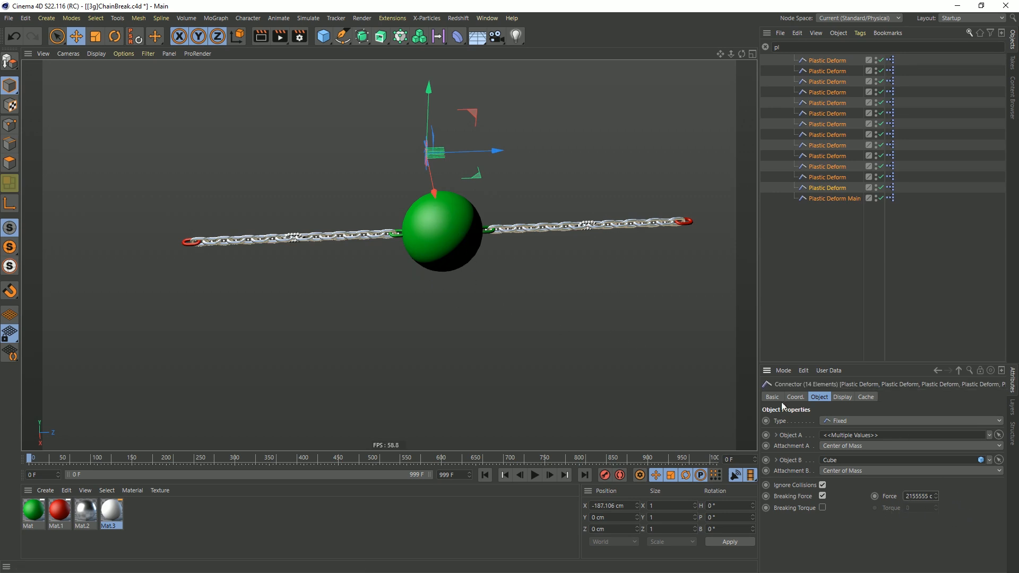
{"action": "left_click", "coordinate": [765, 47]}
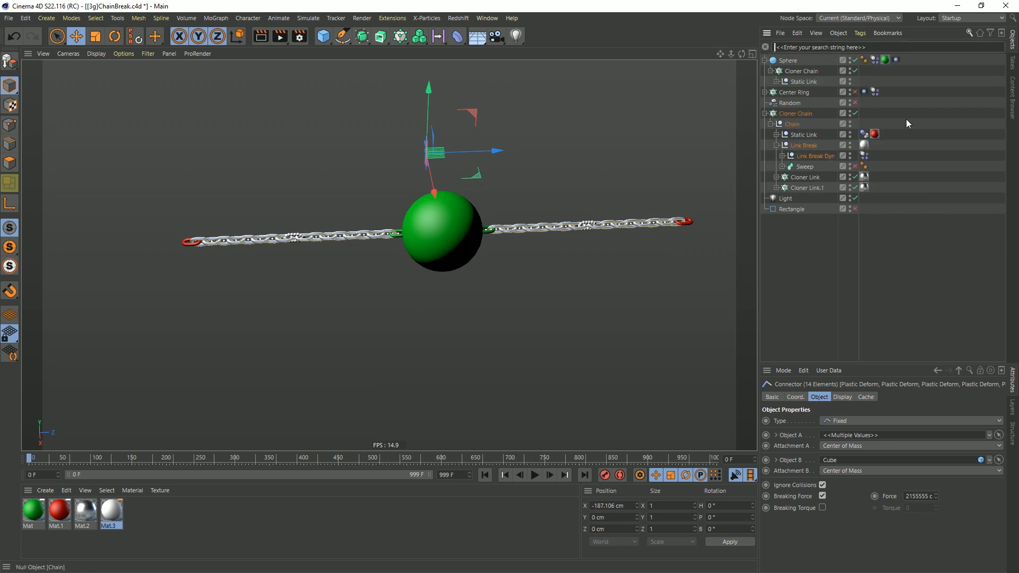
Play the simulation with the live Cloner Chain and rewind it to frame 0.
{"action": "left_click", "coordinate": [535, 475]}
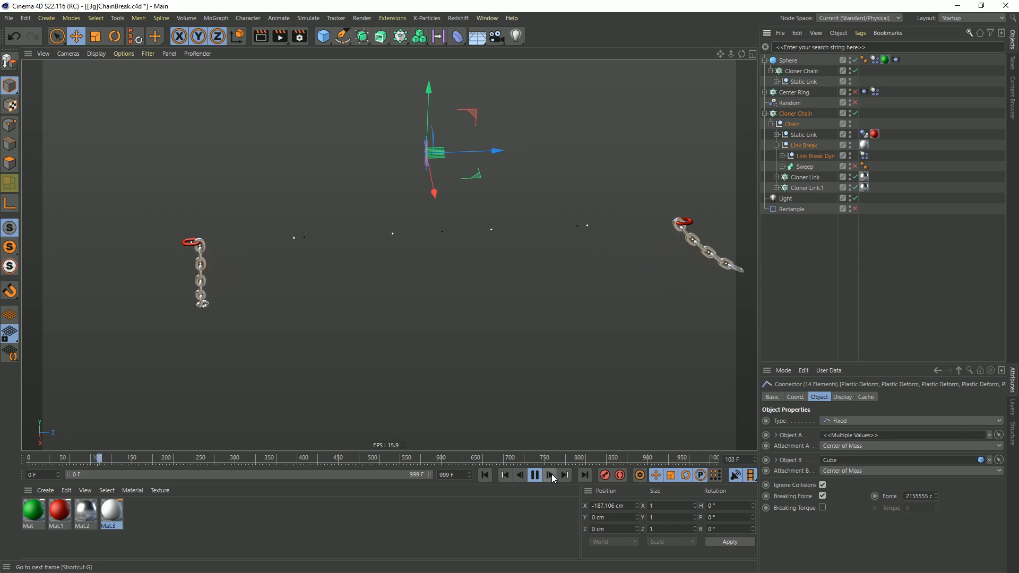
{"action": "left_click", "coordinate": [535, 476]}
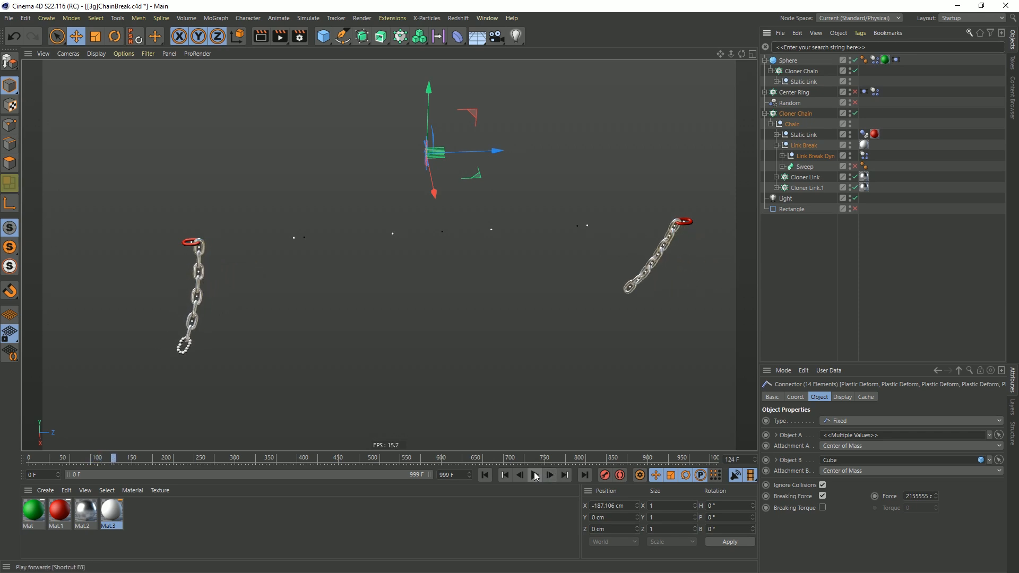
{"action": "left_click", "coordinate": [484, 475]}
Set the Plastic Deform connectors' breaking force to 1155555 cm and test the simulation with the Cloner Chain made editable, rewinding to frame 0.
{"action": "left_click", "coordinate": [907, 497]}
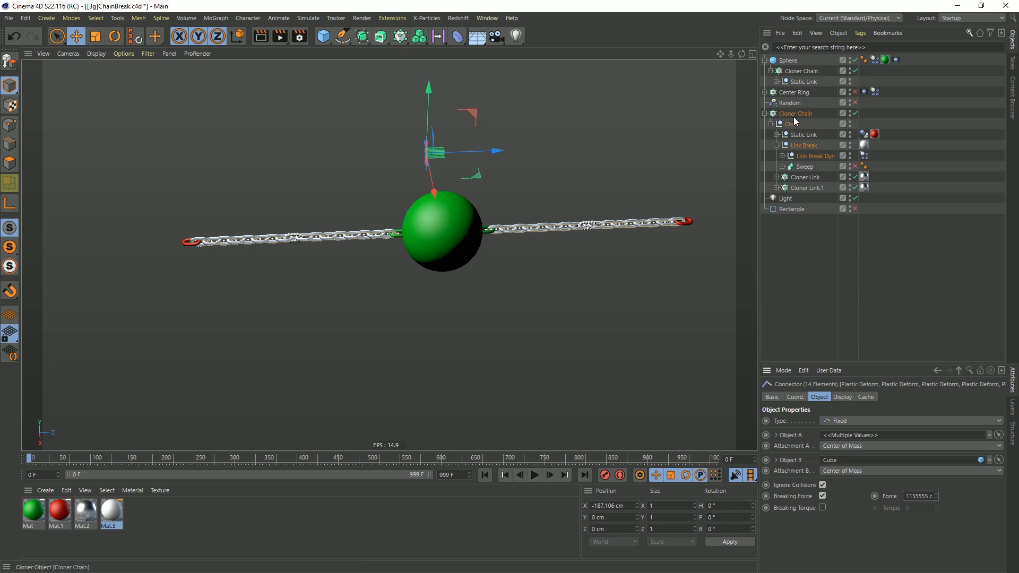
{"action": "key", "text": "ctrl+z"}
{"action": "key", "text": "ctrl+y"}
{"action": "left_click", "coordinate": [788, 114]}
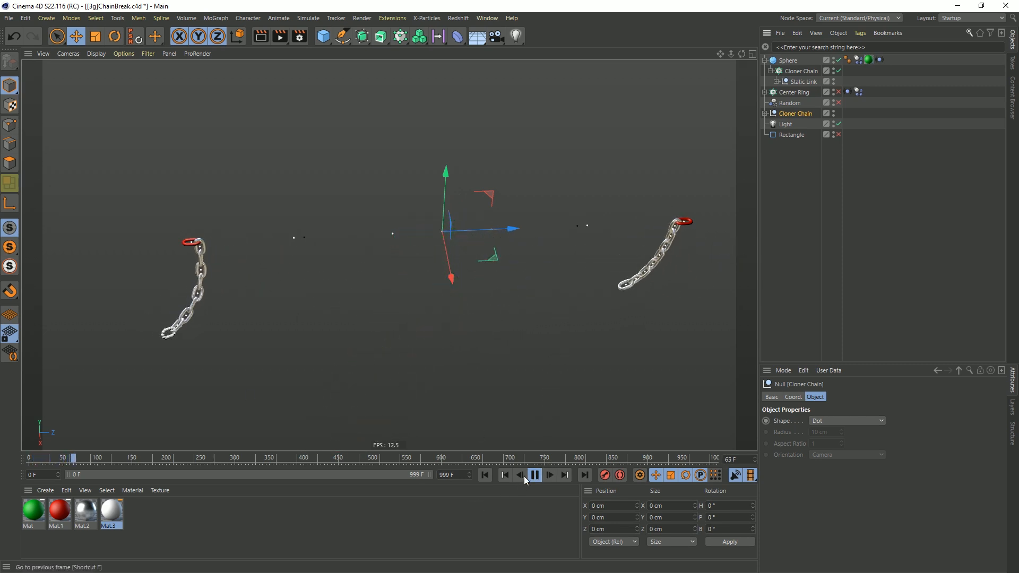
{"action": "left_click", "coordinate": [535, 477]}
{"action": "left_click", "coordinate": [484, 475]}
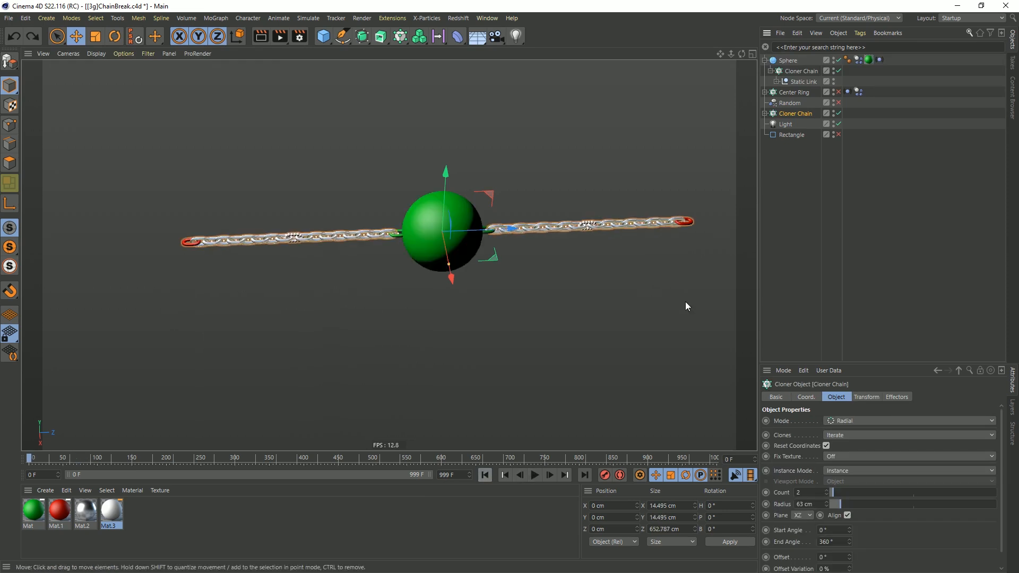
Filter the live cloner's objects by "pl" and change the breaking force of all Plastic Deform connectors.
{"action": "left_click", "coordinate": [849, 47]}
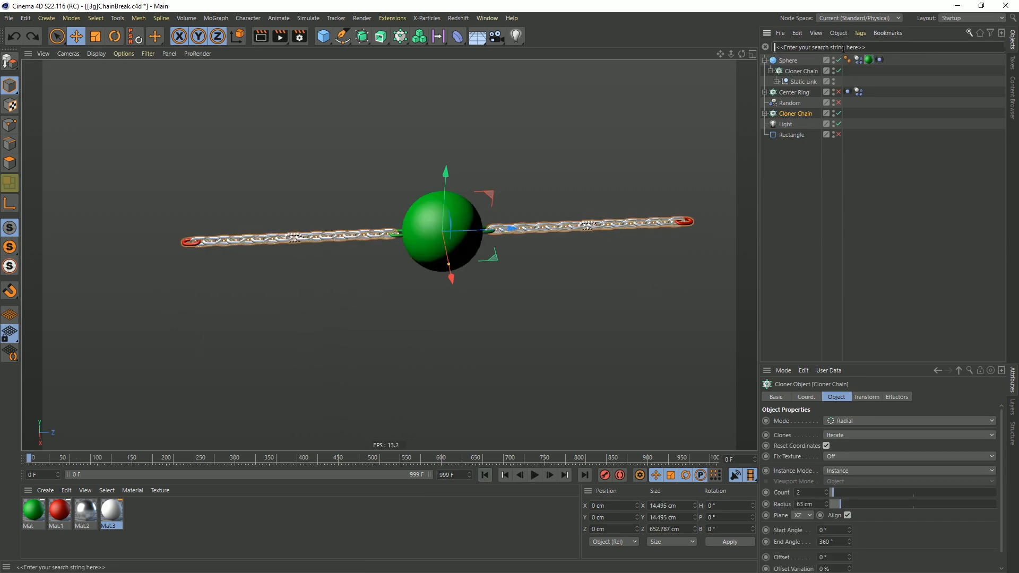
{"action": "type", "text": "pl"}
{"action": "key", "text": "ctrl+a"}
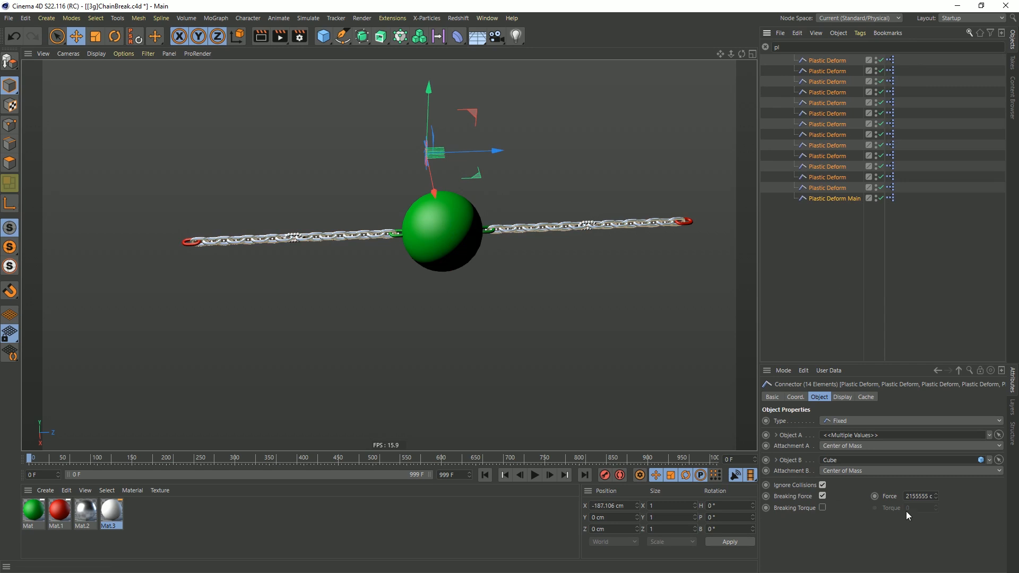
{"action": "left_click", "coordinate": [907, 496]}
Clear the object filter and make the Cloner Chain editable, then play the simulation and rewind it to the start.
{"action": "left_click", "coordinate": [765, 48]}
{"action": "left_click", "coordinate": [790, 113]}
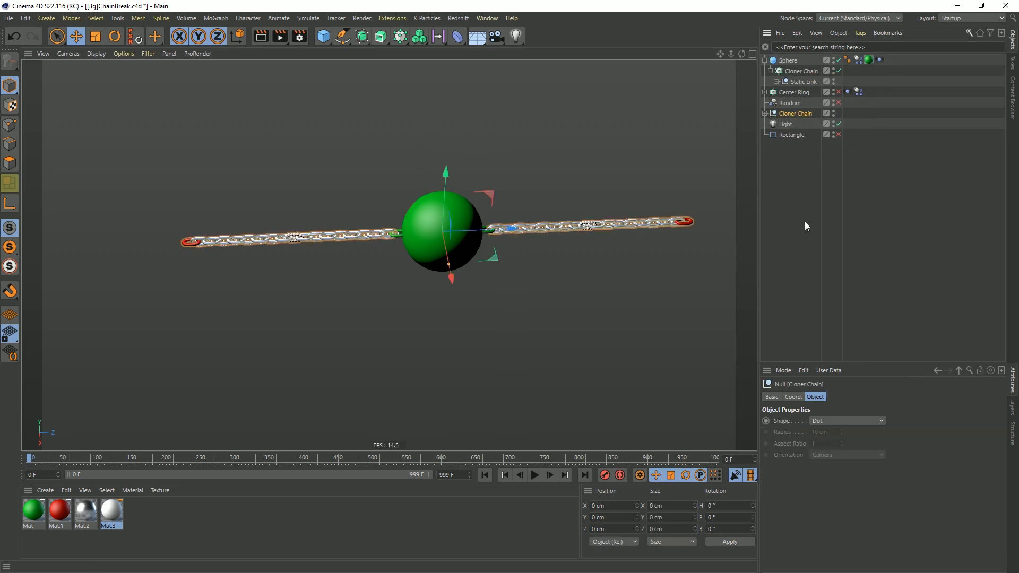
{"action": "left_click", "coordinate": [807, 219]}
{"action": "left_click", "coordinate": [534, 475]}
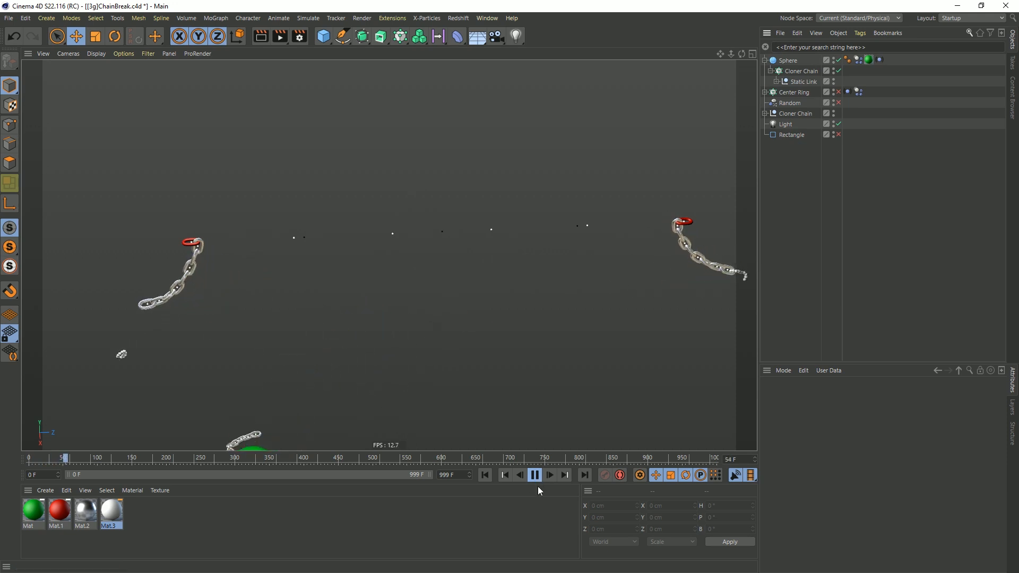
{"action": "left_click", "coordinate": [534, 475]}
{"action": "left_click", "coordinate": [485, 475]}
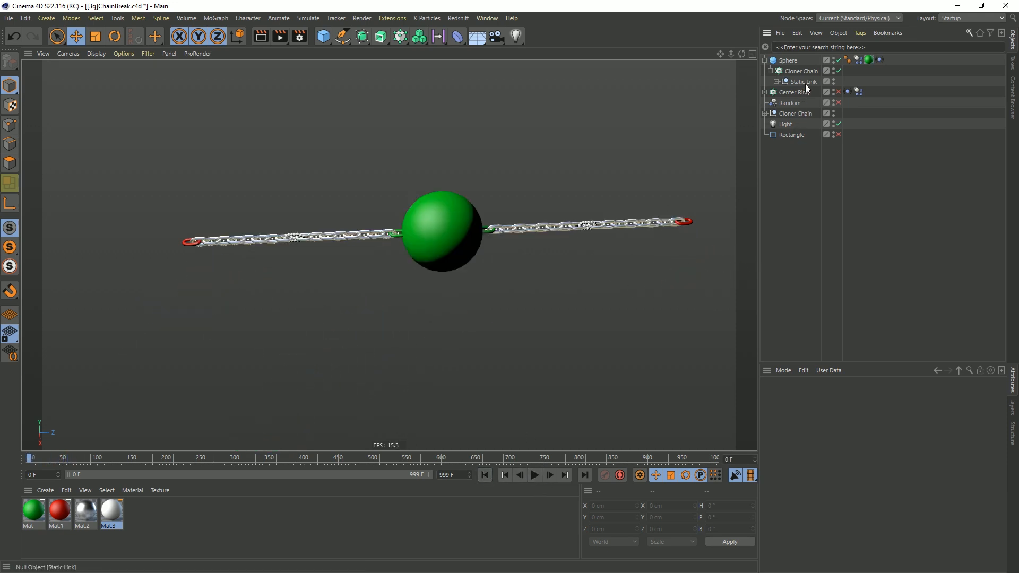
Set the custom density of the Sphere's Dynamics Body to 0.001, then play the simulation and rewind it to frame 0.
{"action": "left_click", "coordinate": [858, 60]}
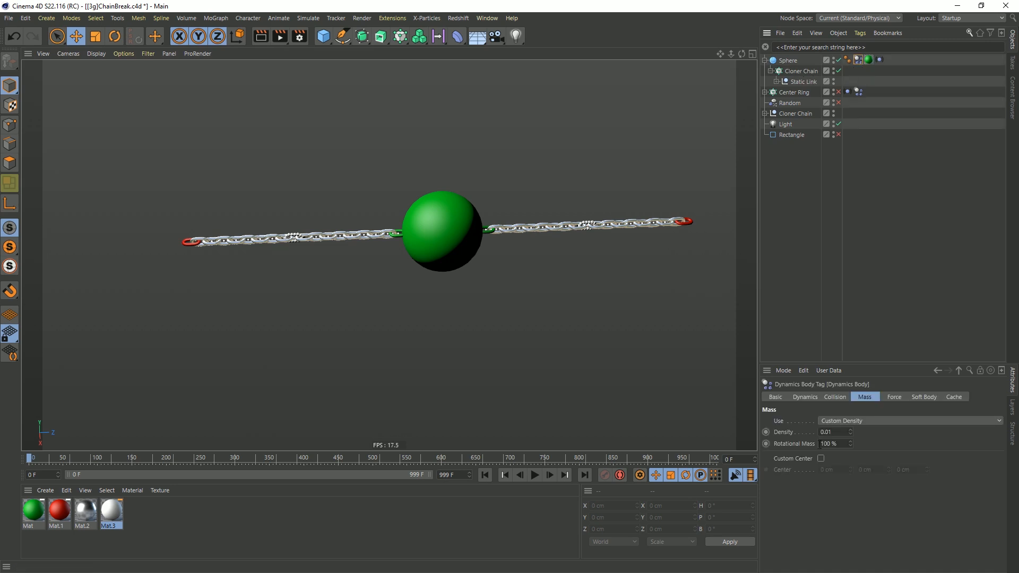
{"action": "left_click", "coordinate": [834, 432]}
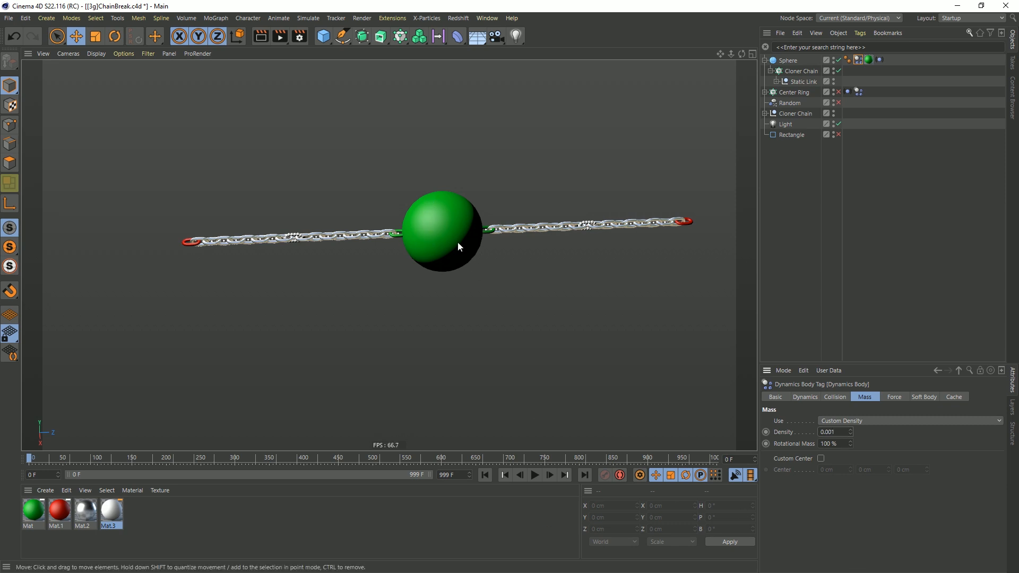
{"action": "left_click", "coordinate": [534, 475]}
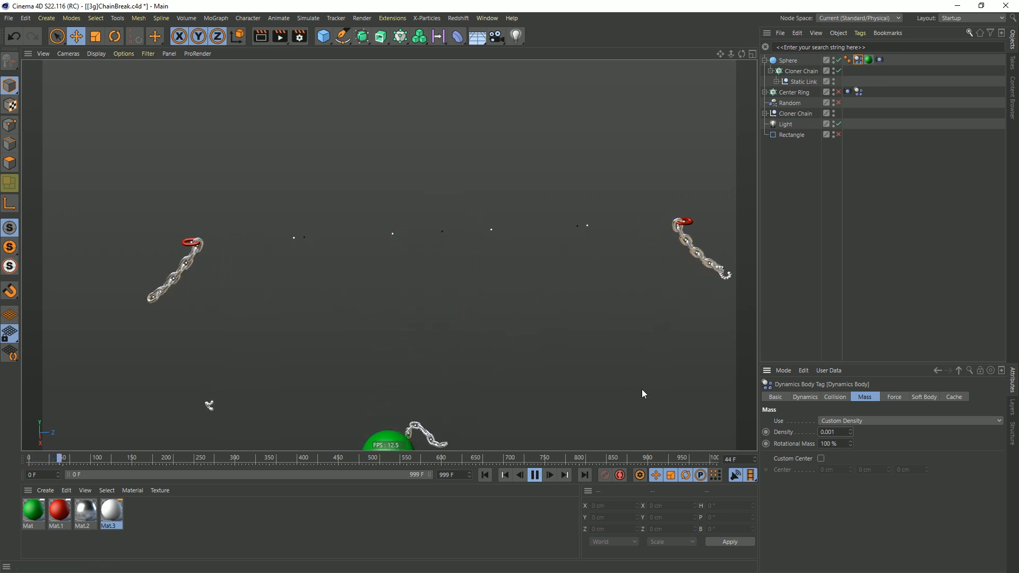
{"action": "left_click", "coordinate": [535, 475]}
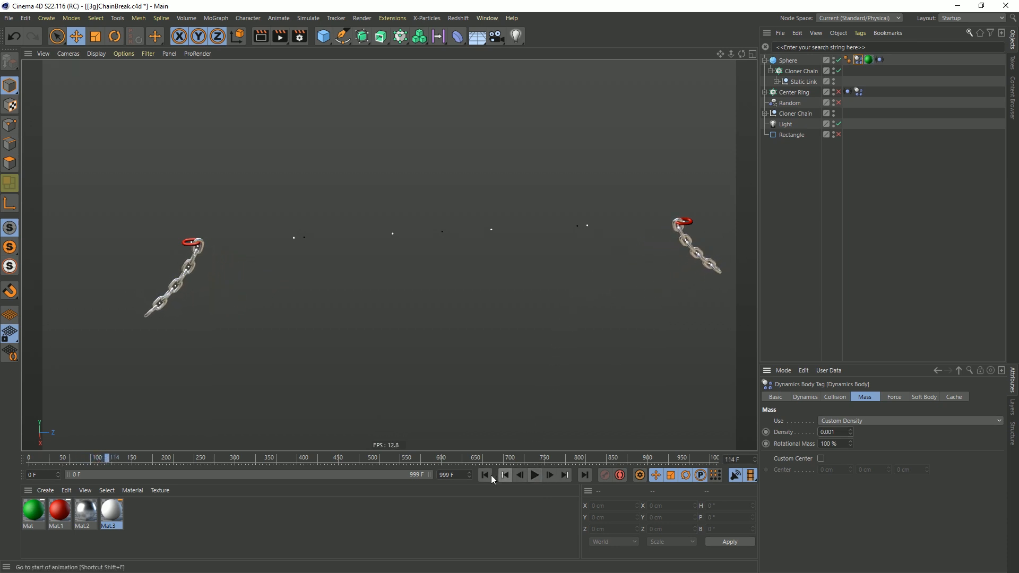
{"action": "left_click", "coordinate": [485, 475]}
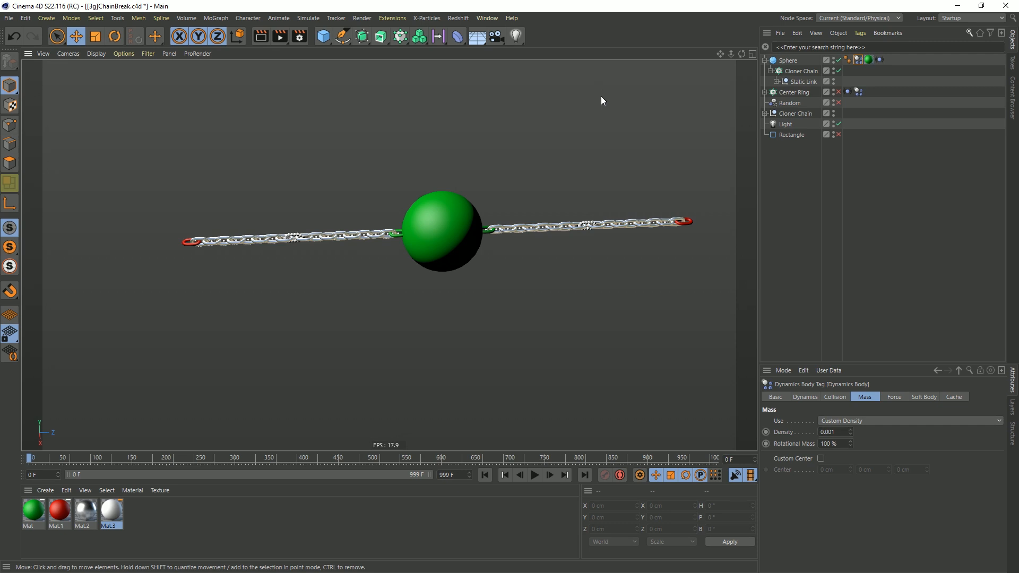
Save the scene as a new version named [3h]ChainBreak.c4d.
{"action": "key", "text": "ctrl+shift+s"}
{"action": "left_click", "coordinate": [82, 244]}
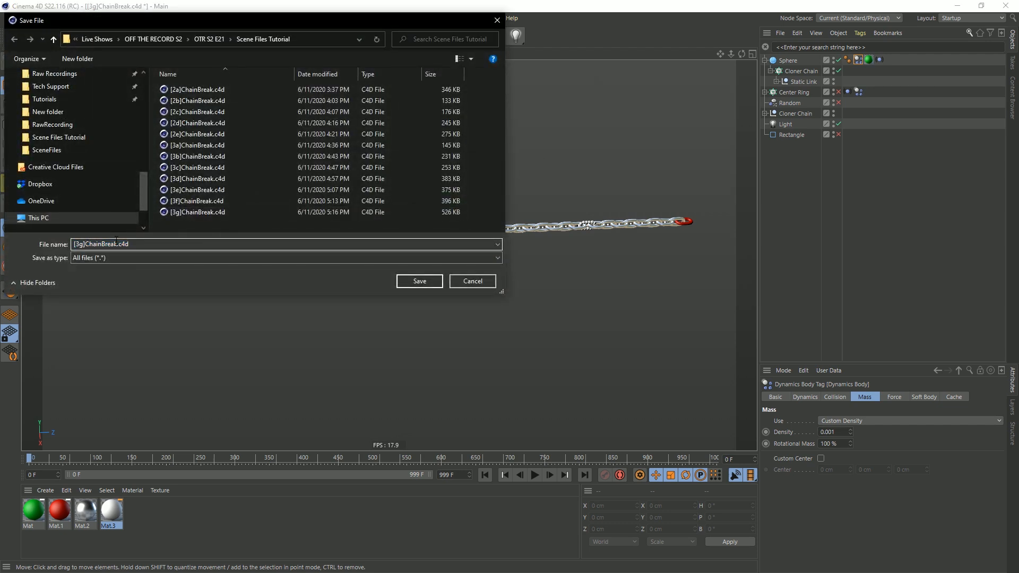
{"action": "key", "text": "BackSpace"}
{"action": "type", "text": "h"}
{"action": "key", "text": "Return"}
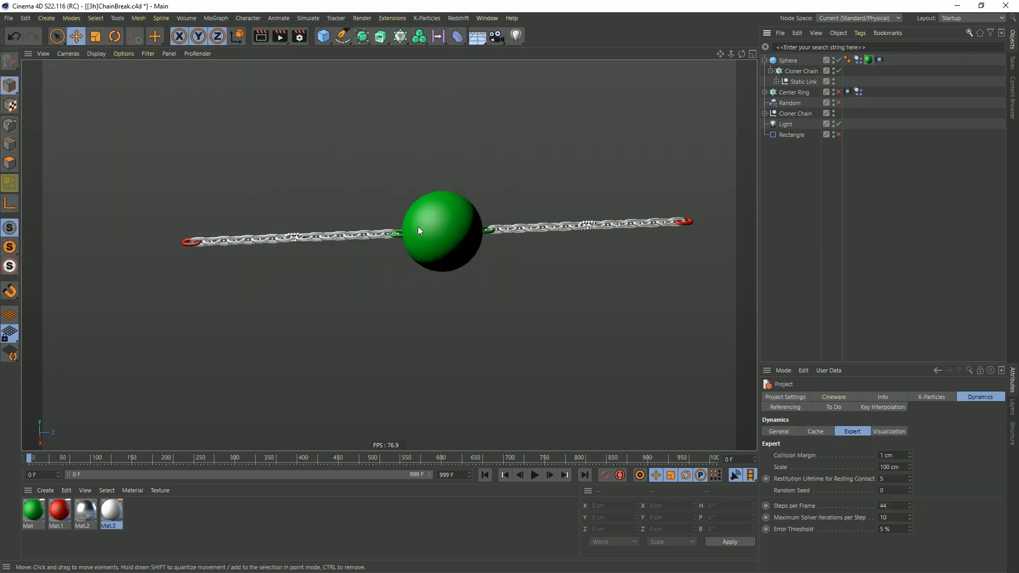
Collapse the two chains inside the Cloner Chain null and delete Chain 1.
{"action": "left_click", "coordinate": [765, 113]}
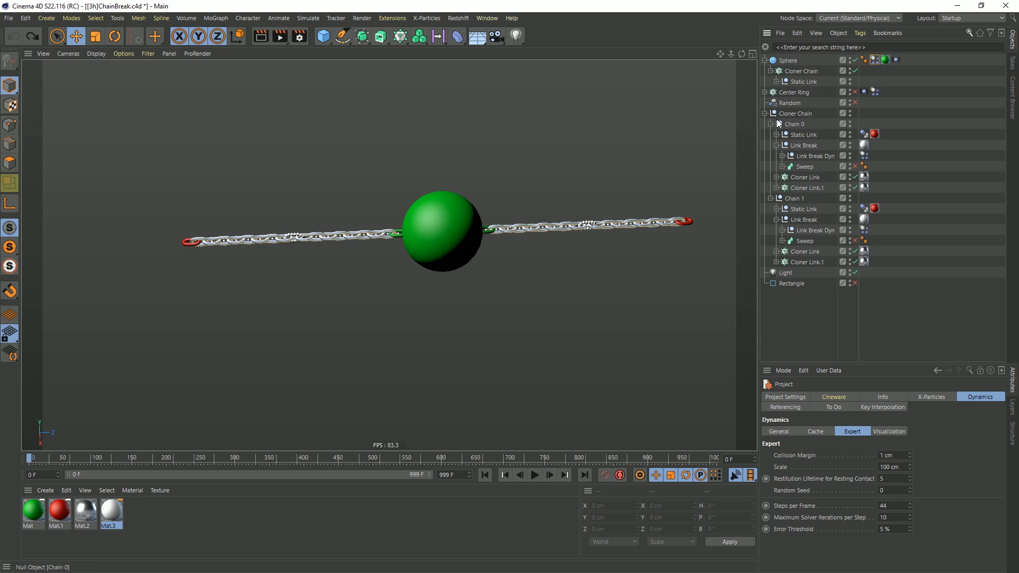
{"action": "left_click", "coordinate": [793, 114]}
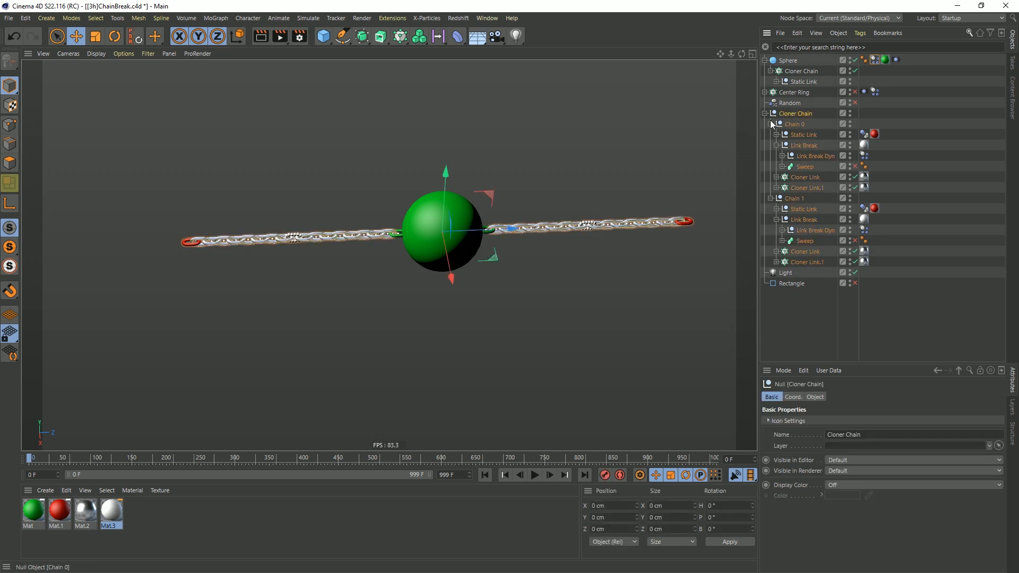
{"action": "left_click", "coordinate": [770, 123]}
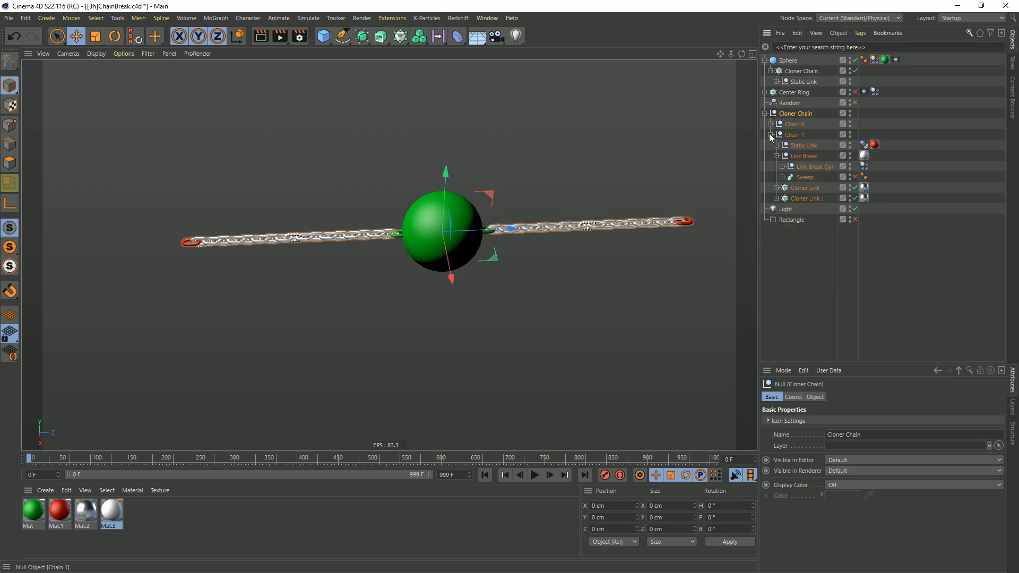
{"action": "left_click", "coordinate": [770, 134]}
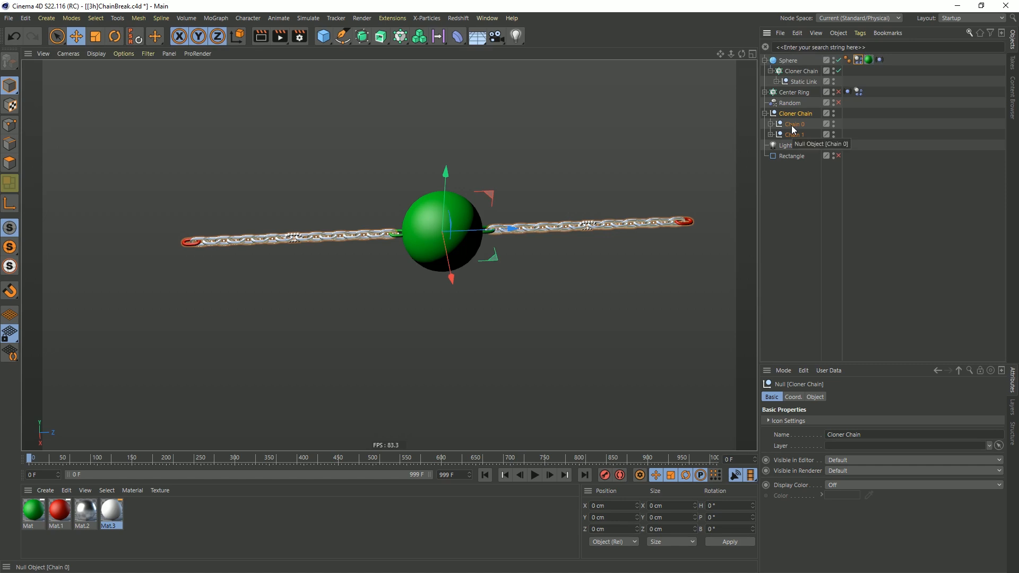
{"action": "left_click", "coordinate": [792, 134]}
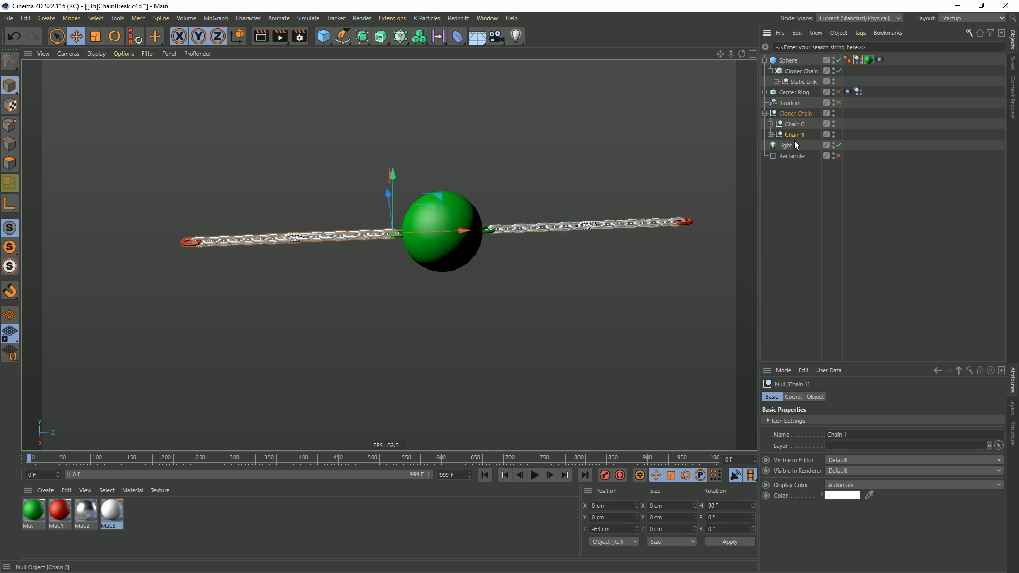
{"action": "key", "text": "Delete"}
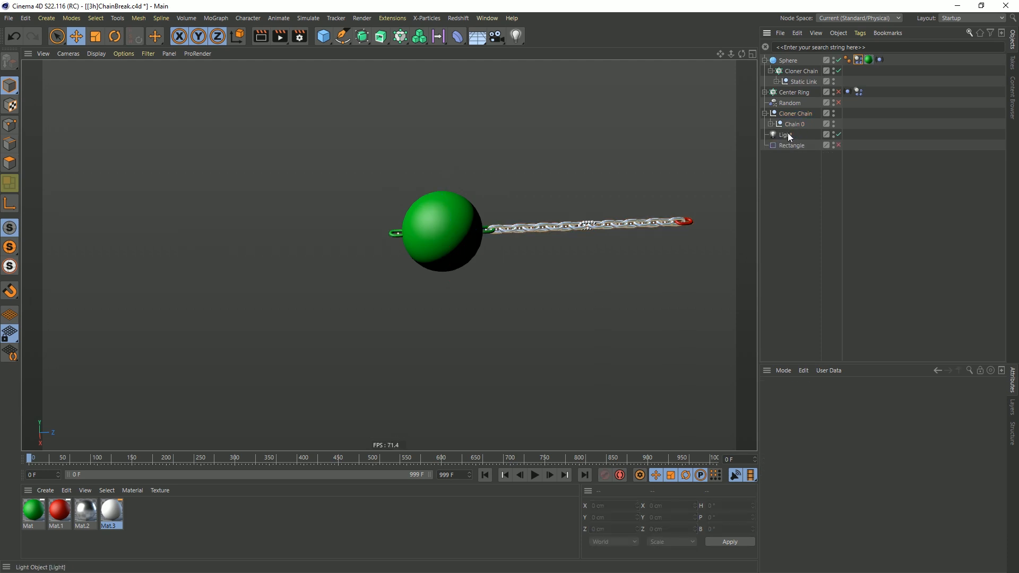
{"action": "left_click", "coordinate": [793, 113]}
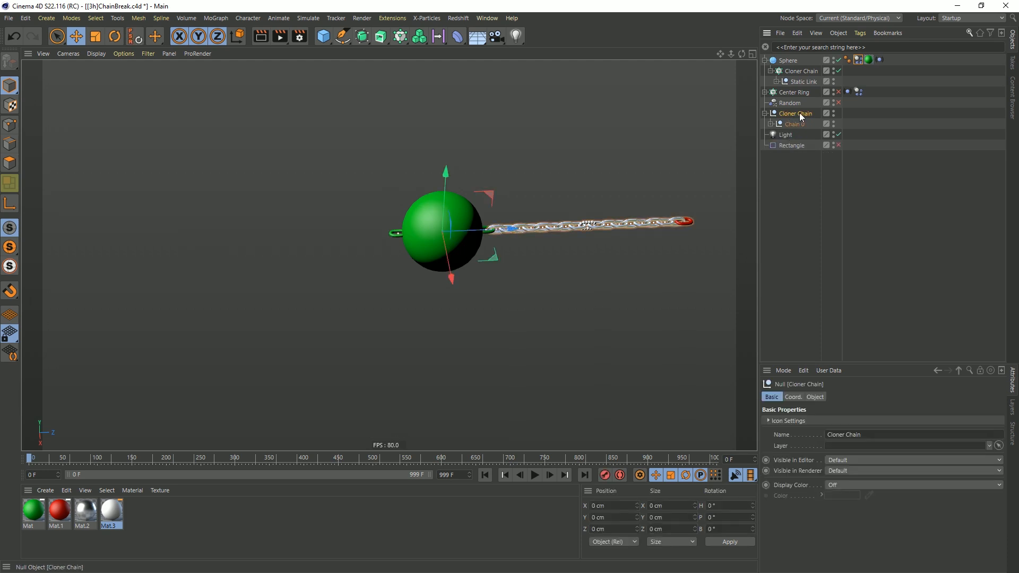
{"action": "left_click", "coordinate": [399, 37]}
{"action": "left_click", "coordinate": [450, 52]}
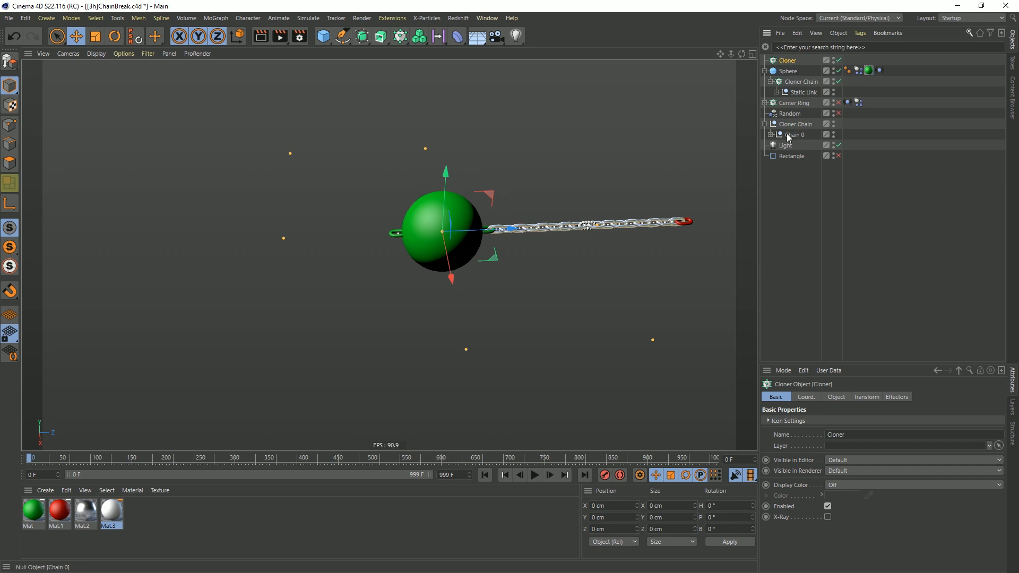
{"action": "left_click", "coordinate": [770, 134]}
{"action": "left_click", "coordinate": [771, 135]}
{"action": "key", "text": "Delete"}
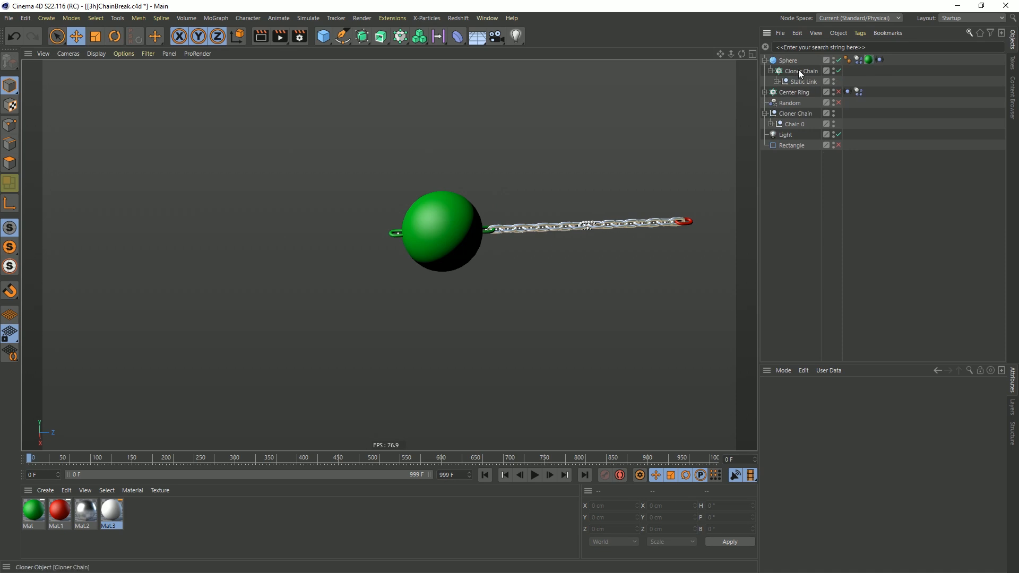
Copy the Sphere's Cloner Chain to the top level without its Static Link and nest Chain 0 in it, removing the old null.
{"action": "left_click", "coordinate": [393, 235]}
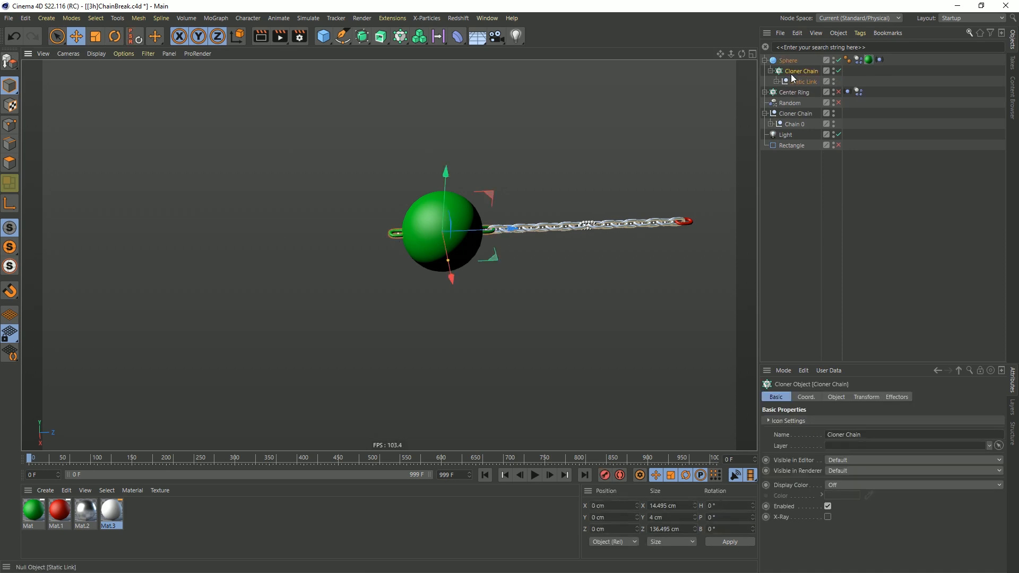
{"action": "left_click_drag", "start_coordinate": [797, 74], "coordinate": [791, 125]}
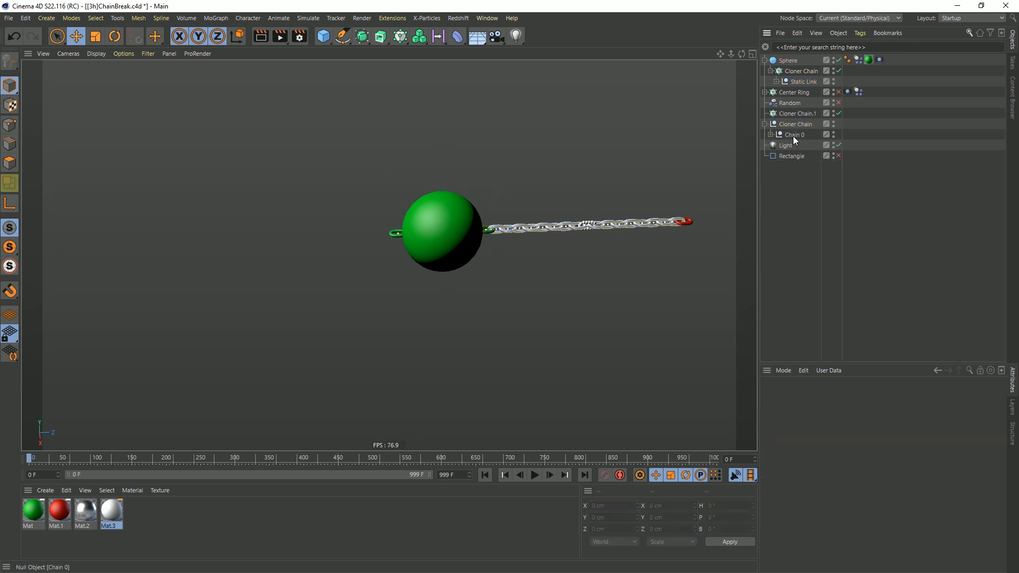
{"action": "left_click_drag", "start_coordinate": [804, 110], "coordinate": [804, 112]}
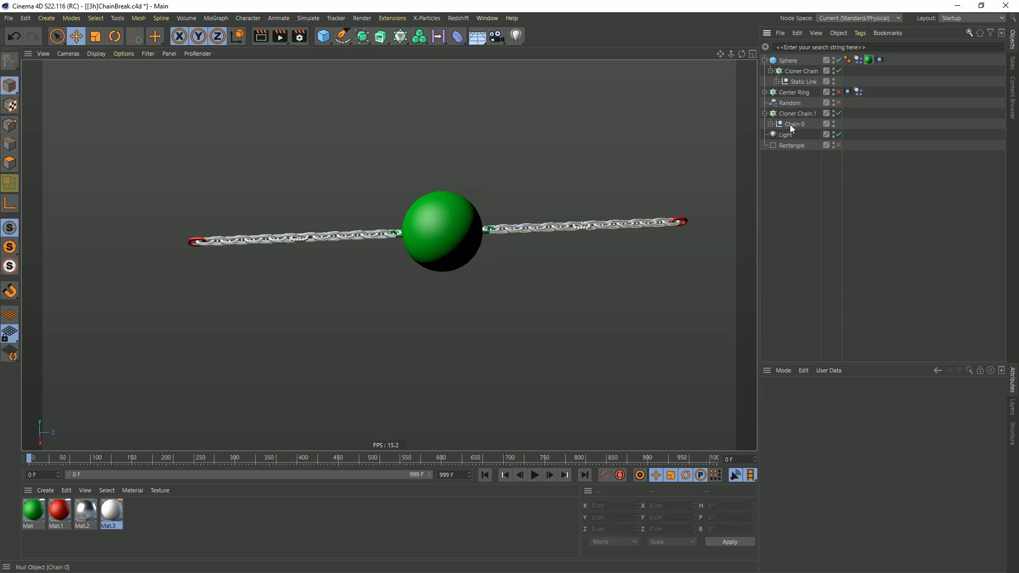
Rename the Chain 0 null under Cloner Chain.1 as Chain.
{"action": "left_click", "coordinate": [792, 124]}
{"action": "left_click", "coordinate": [786, 134]}
{"action": "double_click", "coordinate": [796, 125]}
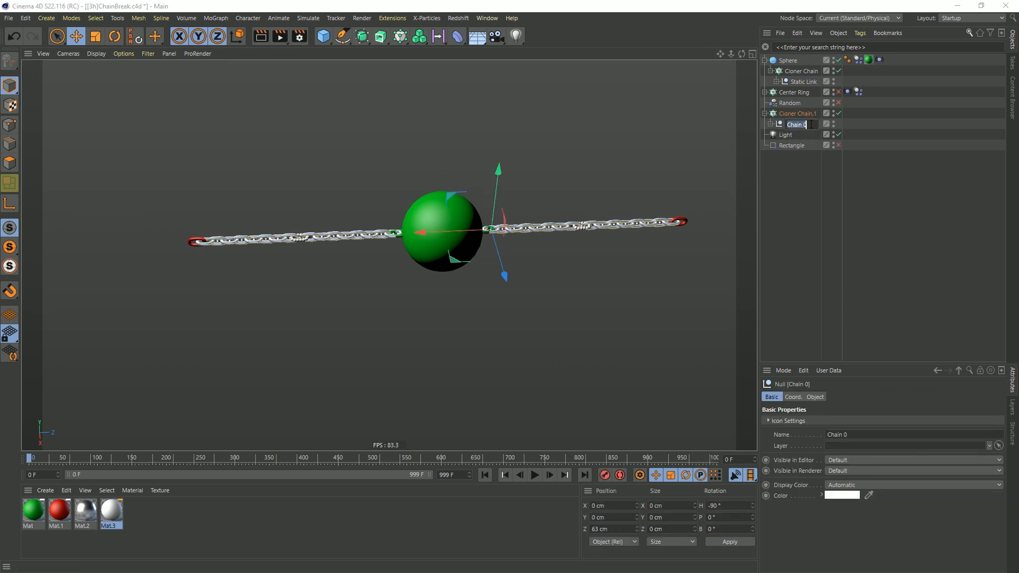
{"action": "key", "text": "BackSpace"}
{"action": "key", "text": "BackSpace"}
{"action": "key", "text": "Return"}
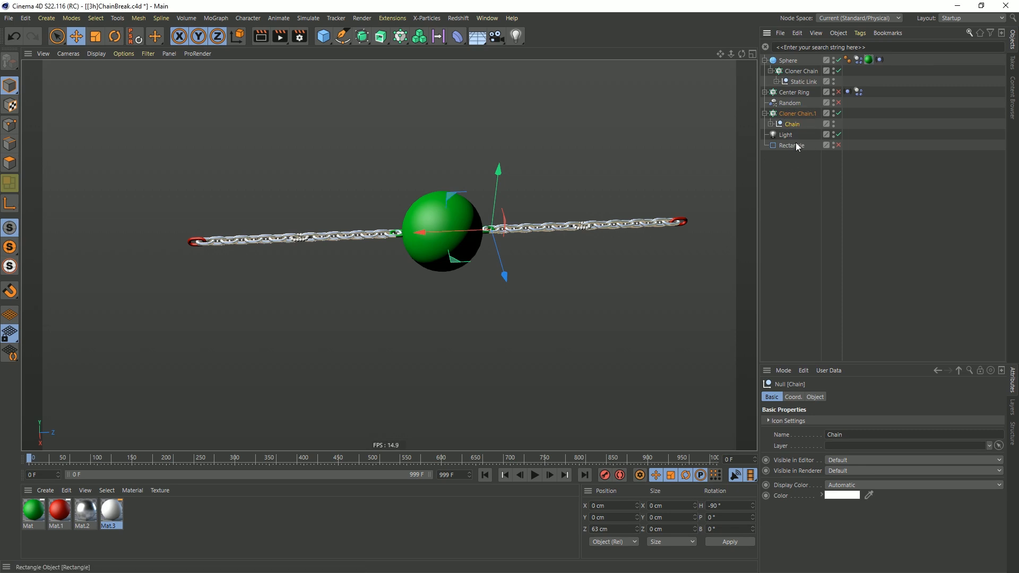
Save the scene with Cloner Chain.1 selected, then play the simulation and rewind it to frame 0.
{"action": "left_click", "coordinate": [797, 114]}
{"action": "left_click", "coordinate": [837, 397]}
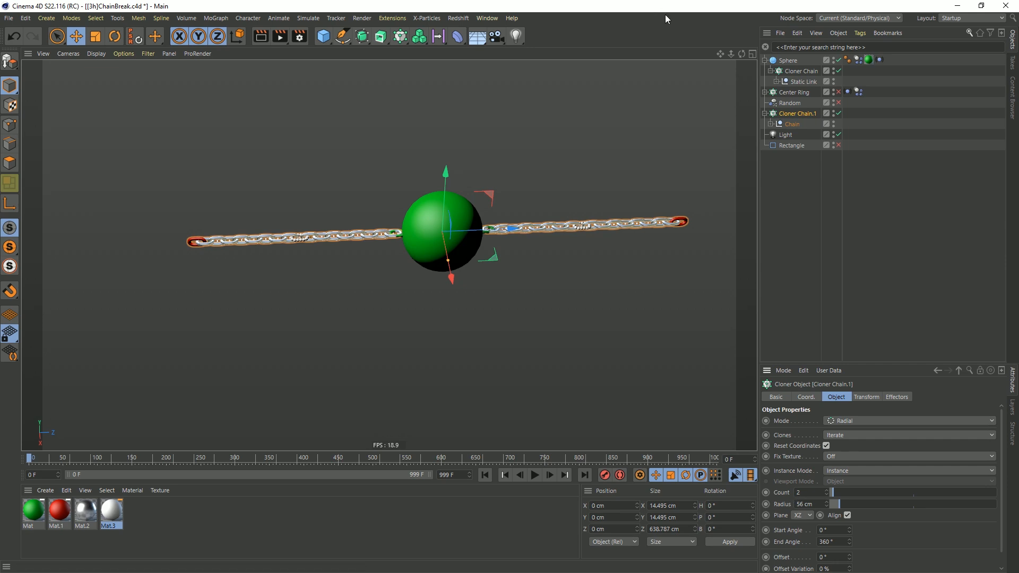
{"action": "key", "text": "ctrl+s"}
{"action": "left_click", "coordinate": [534, 475]}
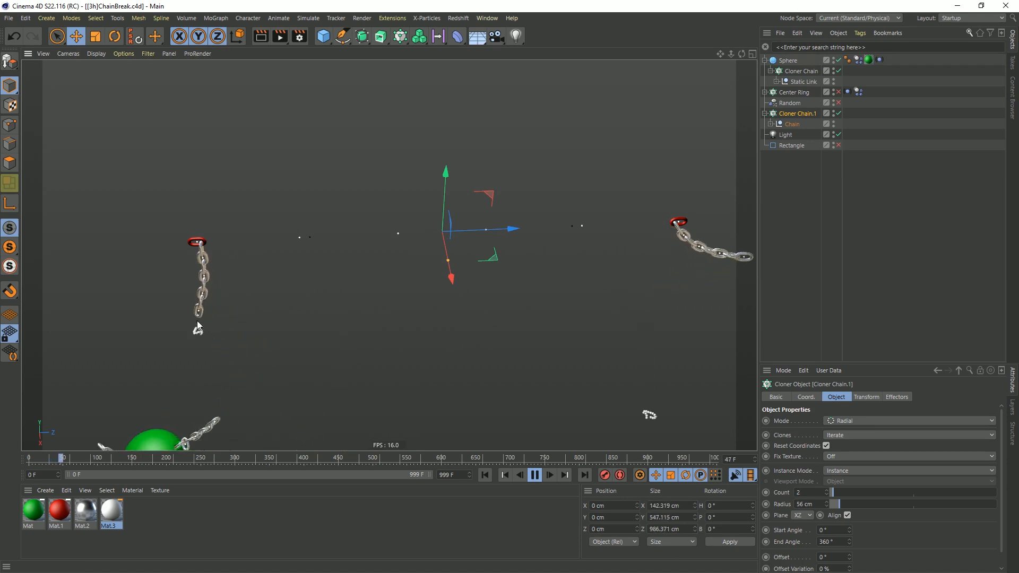
{"action": "left_click", "coordinate": [534, 475]}
{"action": "left_click", "coordinate": [485, 475]}
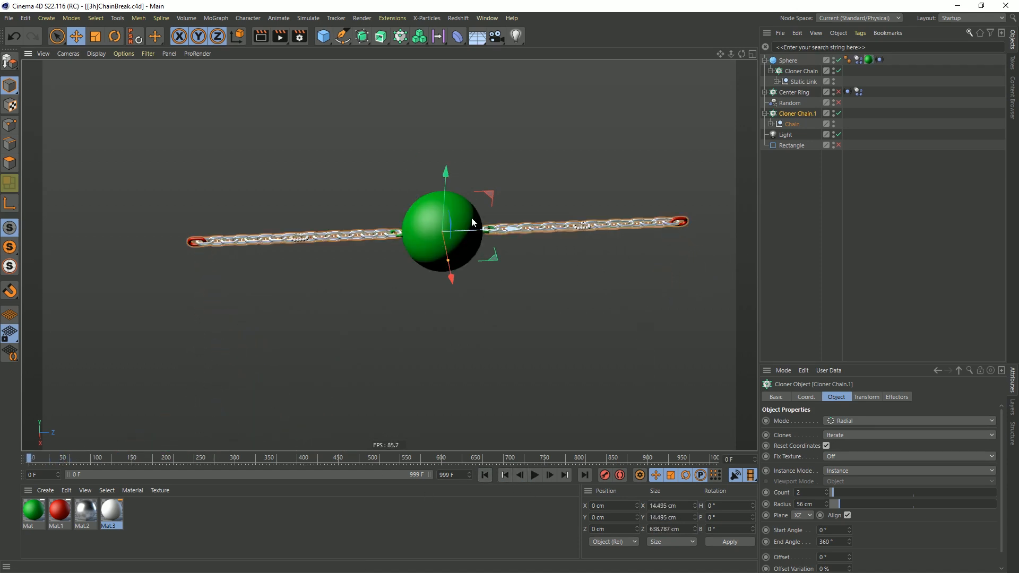
Give the Link Break Dyn's Dynamics Body a custom density of 2, then play the simulation and rewind it to frame 0.
{"action": "left_click", "coordinate": [770, 124]}
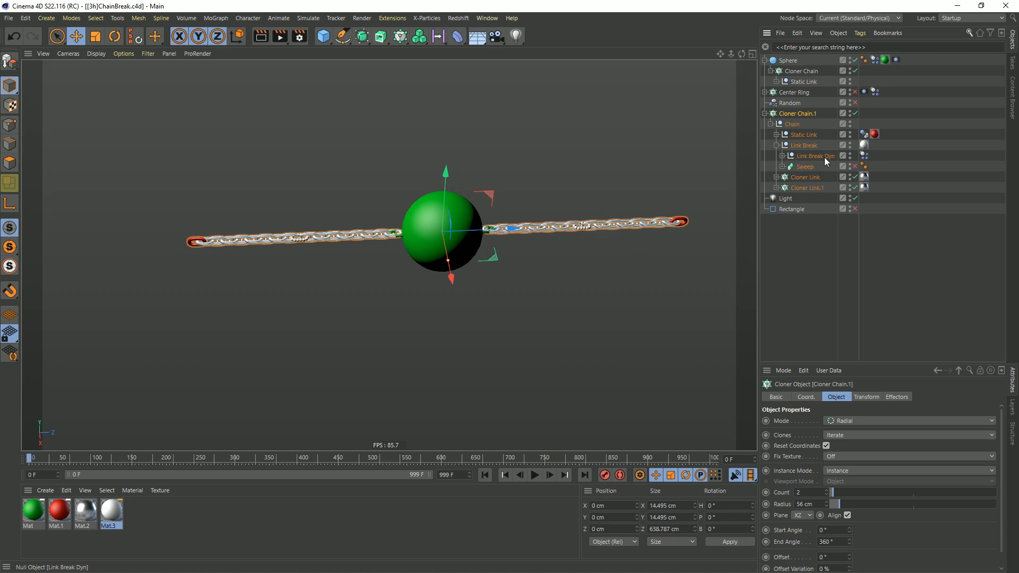
{"action": "left_click", "coordinate": [810, 157]}
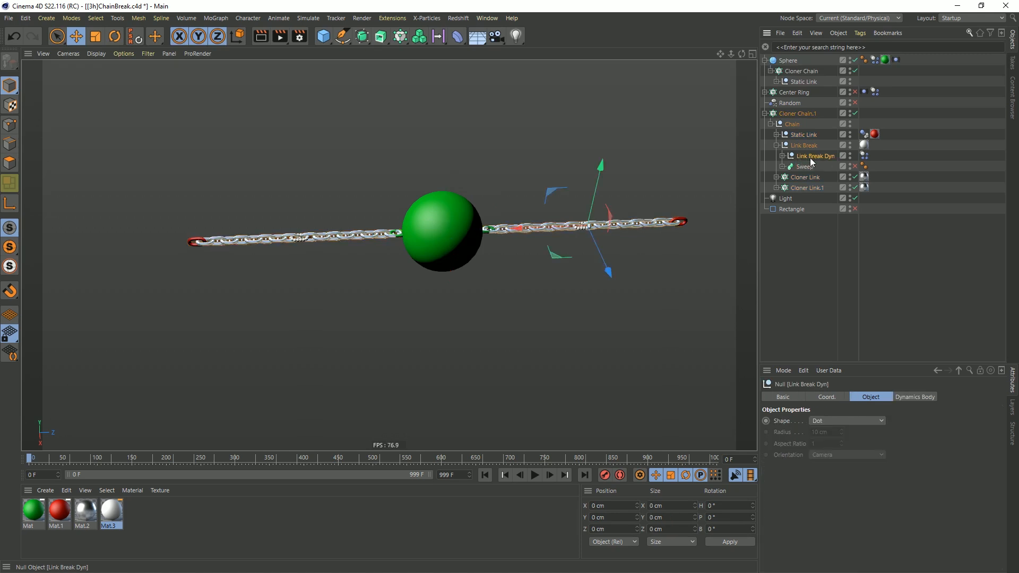
{"action": "left_click", "coordinate": [864, 156]}
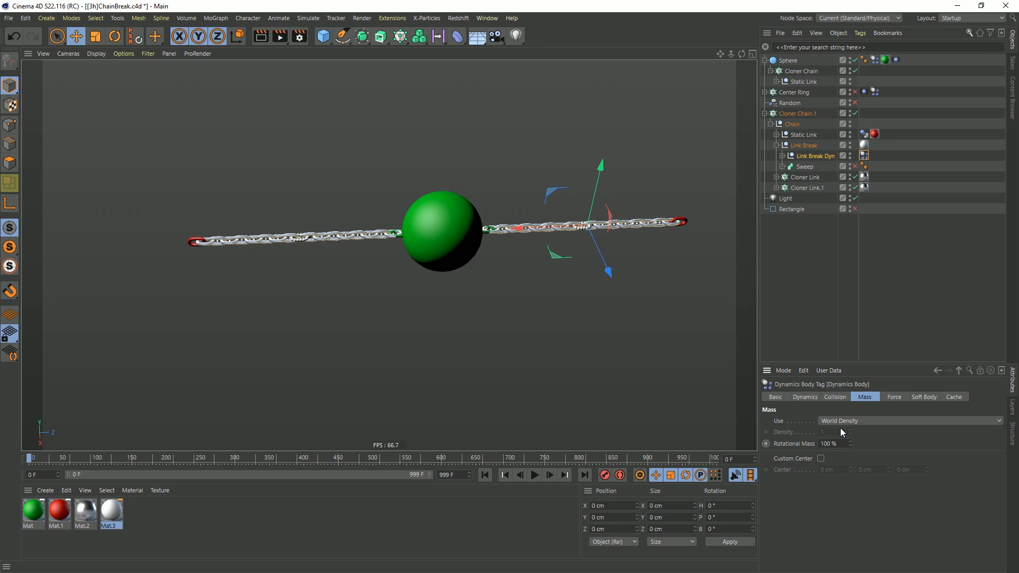
{"action": "left_click", "coordinate": [841, 420]}
{"action": "left_click", "coordinate": [844, 427]}
{"action": "left_click", "coordinate": [843, 432]}
{"action": "type", "text": "2"}
{"action": "left_click", "coordinate": [535, 475]}
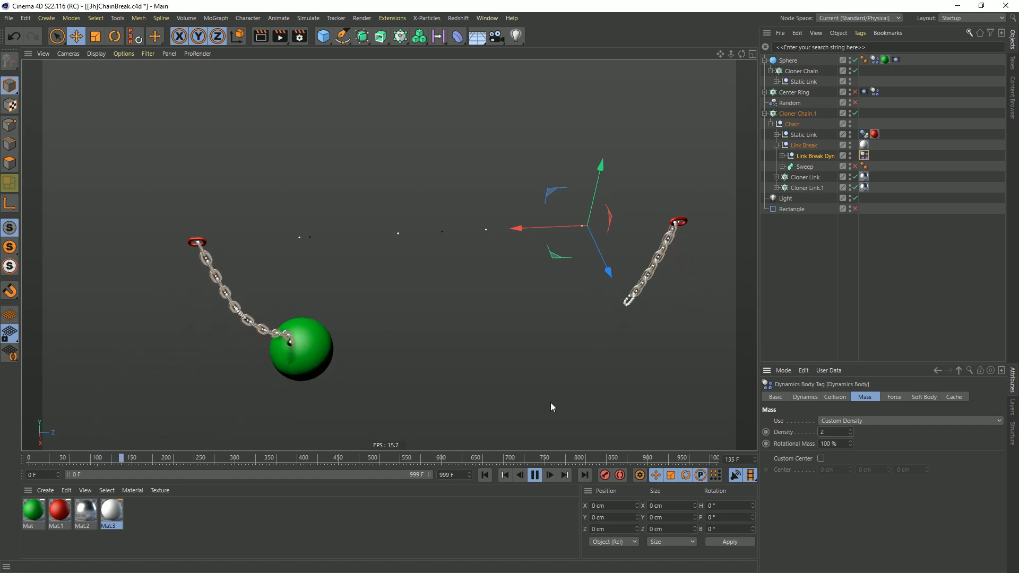
{"action": "left_click", "coordinate": [536, 476]}
{"action": "left_click", "coordinate": [484, 475]}
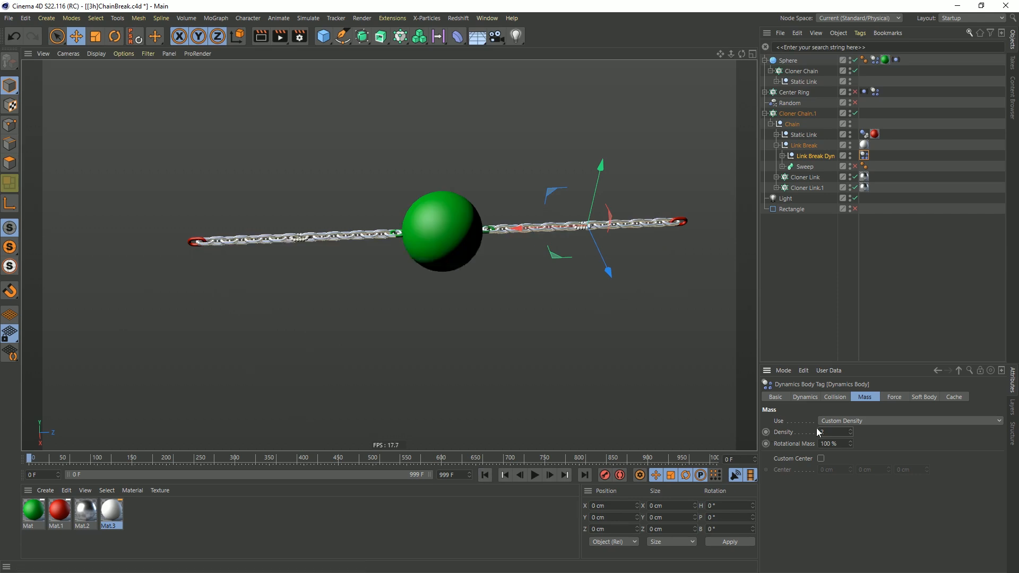
Set the Link Break Dyn's custom density to 3, then play the simulation and rewind it to frame 0.
{"action": "double_click", "coordinate": [831, 431]}
{"action": "type", "text": "3"}
{"action": "left_click", "coordinate": [535, 475]}
{"action": "left_click", "coordinate": [535, 475]}
{"action": "left_click", "coordinate": [484, 475]}
Try making Cloner Chain.1 editable, then play the simulation, check its first frame and rewind it to frame 0.
{"action": "left_click", "coordinate": [797, 113]}
{"action": "key", "text": "c"}
{"action": "left_click", "coordinate": [536, 475]}
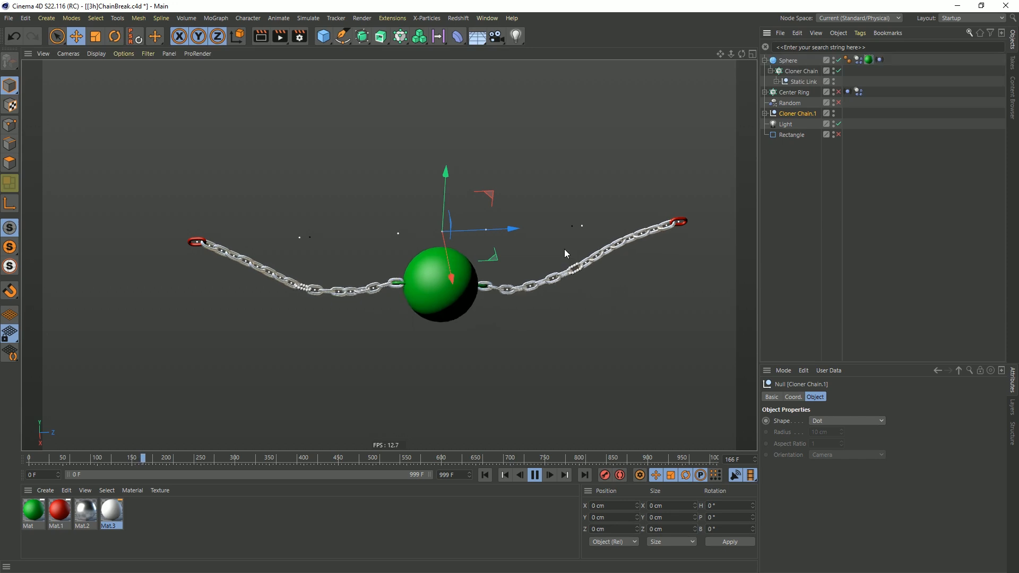
{"action": "left_click", "coordinate": [535, 475]}
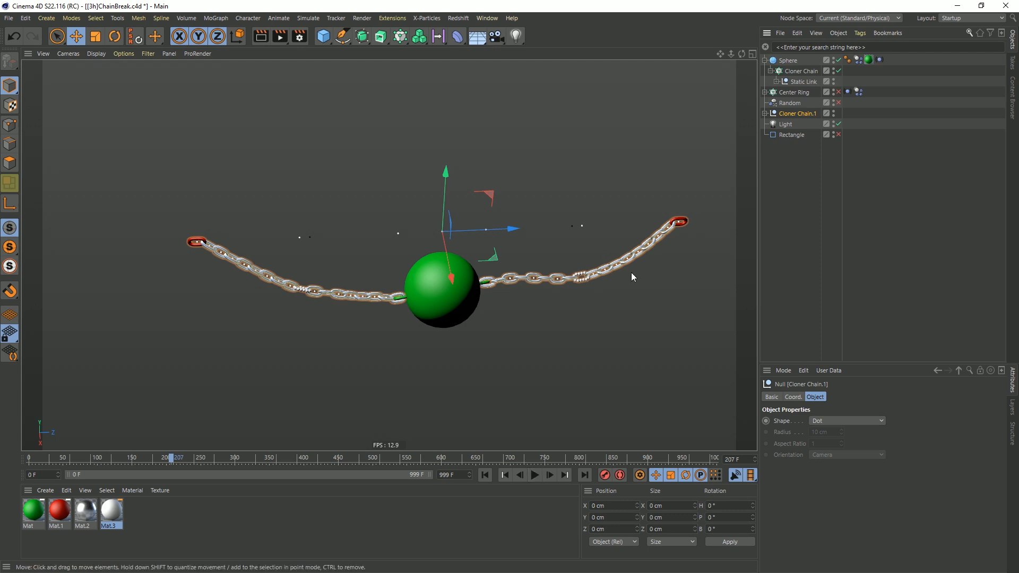
{"action": "left_click", "coordinate": [485, 475]}
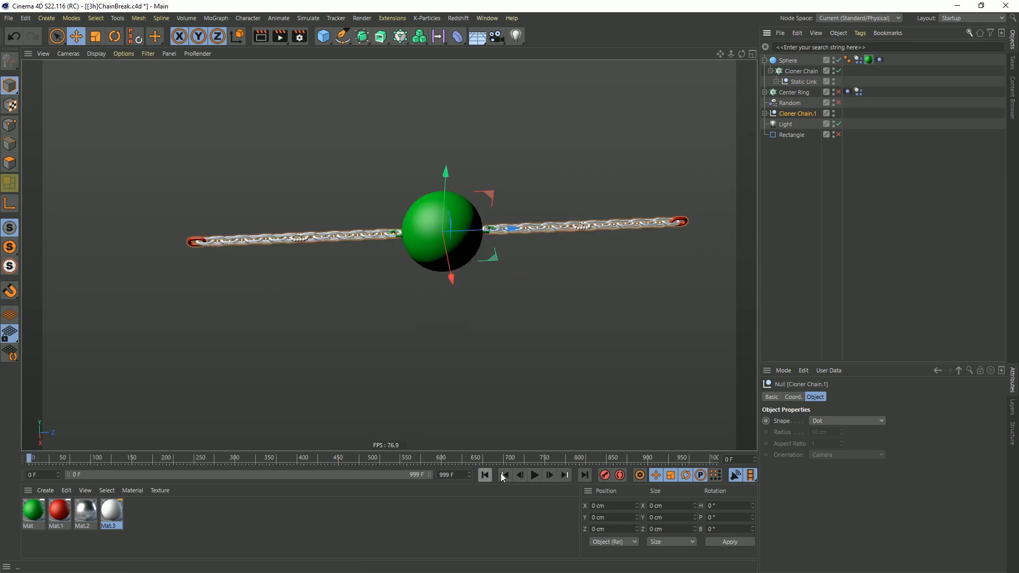
{"action": "left_click", "coordinate": [549, 476]}
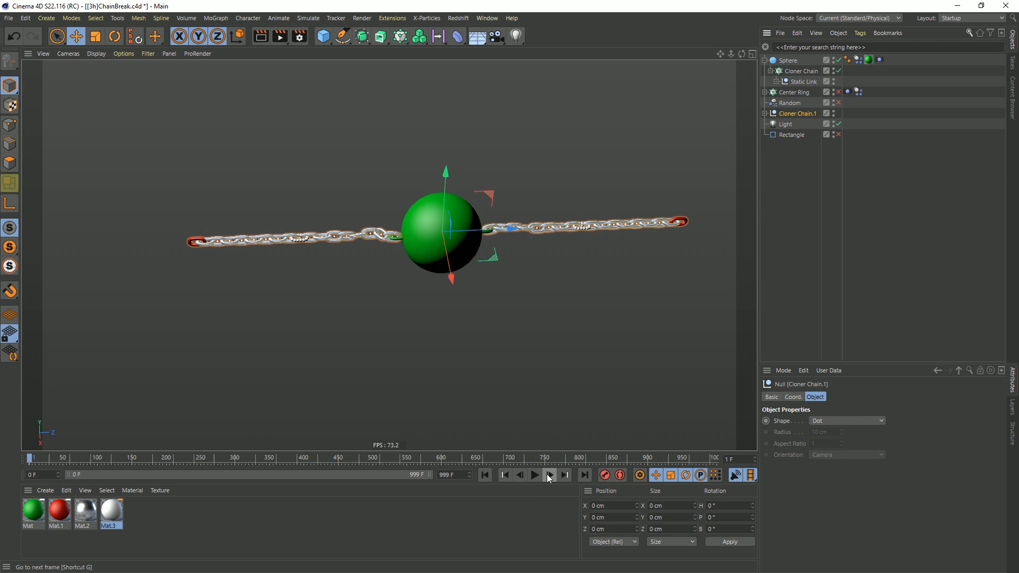
{"action": "left_click", "coordinate": [486, 475]}
Inspect the links beside the sphere, then undo the conversion of Cloner Chain.1 to an editable object.
{"action": "scroll", "coordinate": [415, 231], "scroll_direction": "up", "scroll_amount": 5}
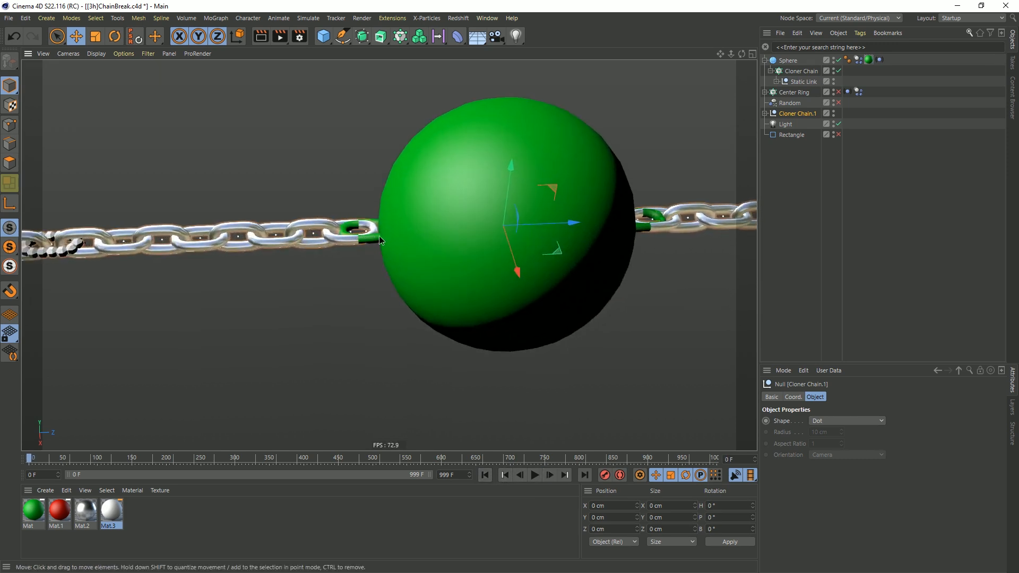
{"action": "scroll", "coordinate": [362, 235], "scroll_direction": "down", "scroll_amount": 4}
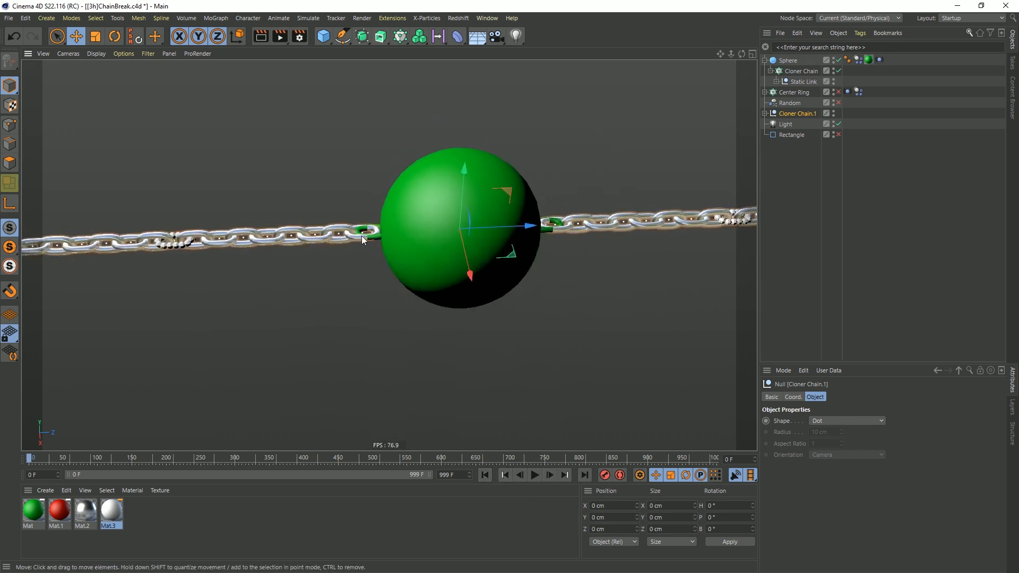
{"action": "left_click_drag", "start_coordinate": [361, 234], "coordinate": [336, 241], "text": "alt"}
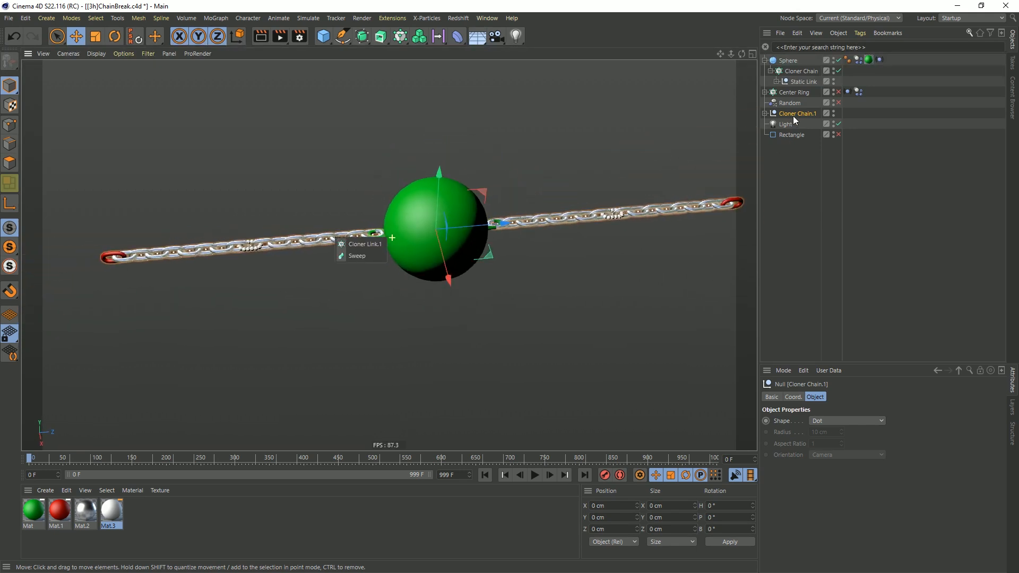
{"action": "key", "text": "ctrl+z"}
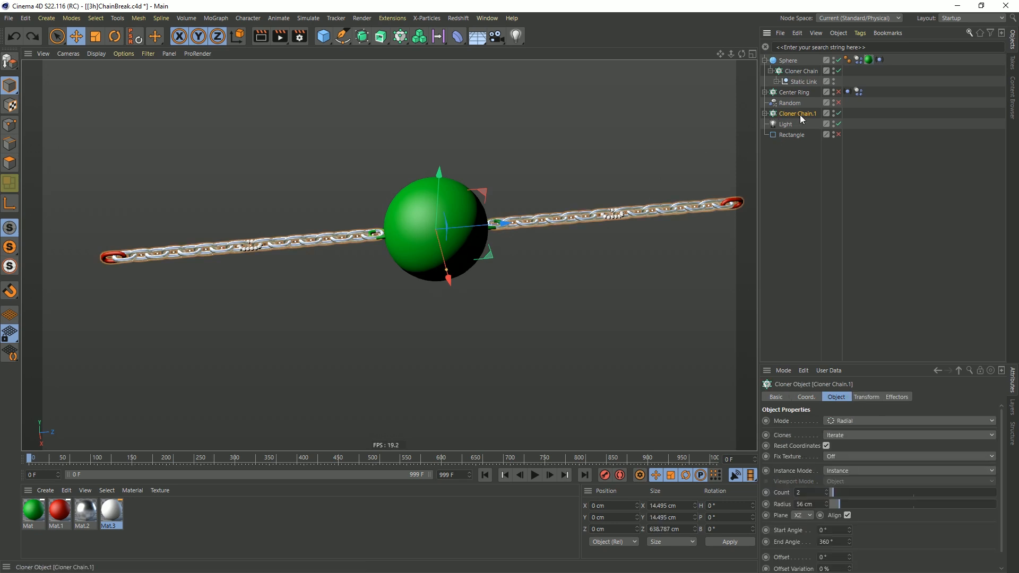
Examine where the chains attach to the sphere and show the object properties of Center Ring and the Sphere's Cloner Chain.
{"action": "left_click_drag", "start_coordinate": [527, 206], "coordinate": [550, 206], "text": "alt"}
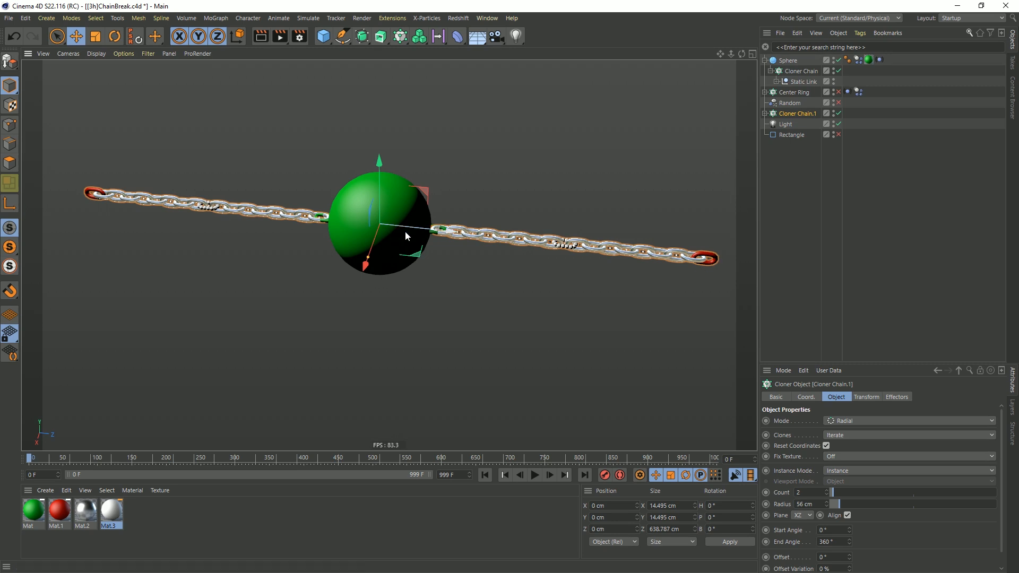
{"action": "left_click_drag", "start_coordinate": [477, 249], "coordinate": [455, 218], "text": "alt"}
{"action": "scroll", "coordinate": [489, 235], "scroll_direction": "up", "scroll_amount": 2}
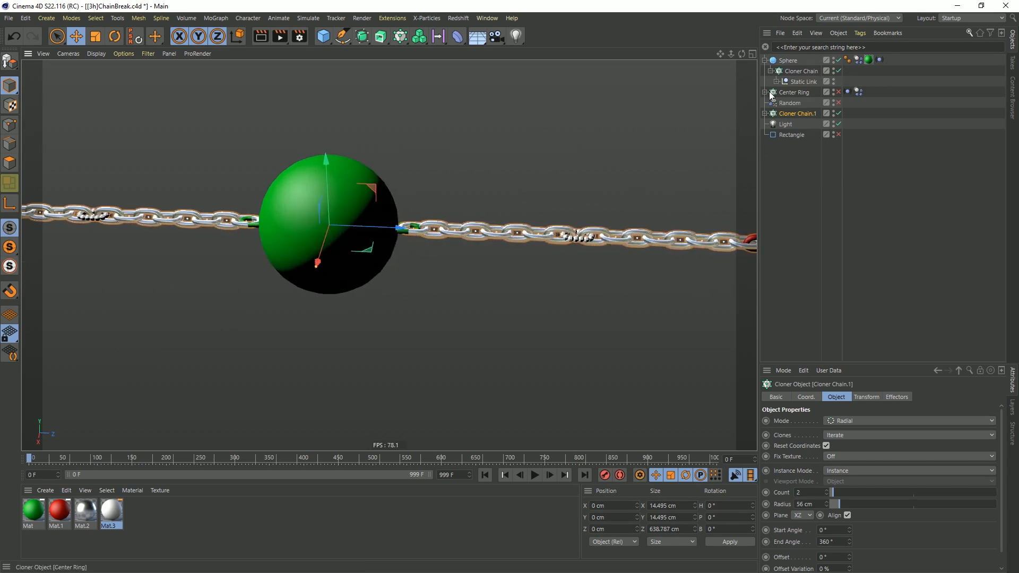
{"action": "left_click", "coordinate": [788, 92]}
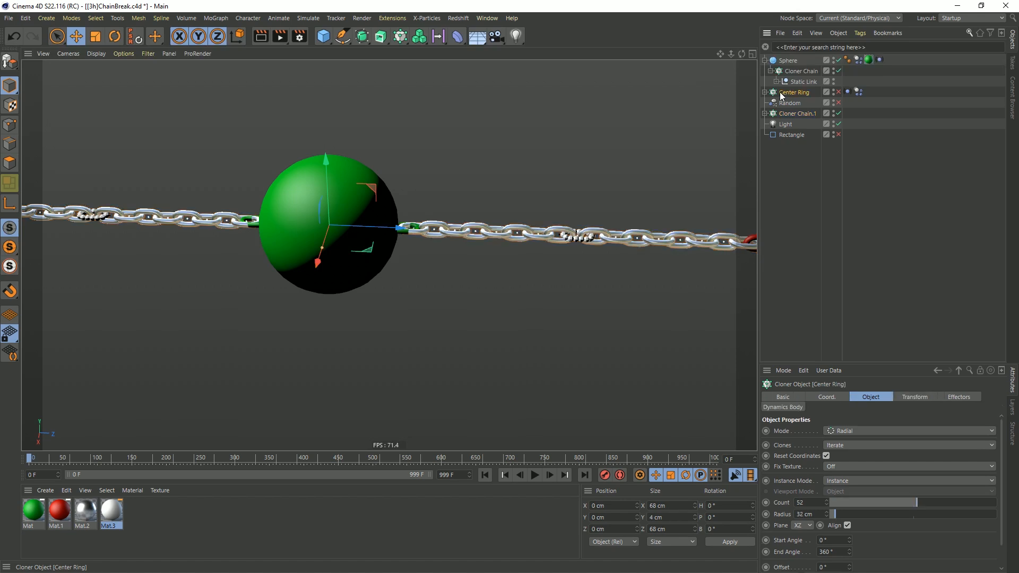
{"action": "left_click", "coordinate": [796, 73]}
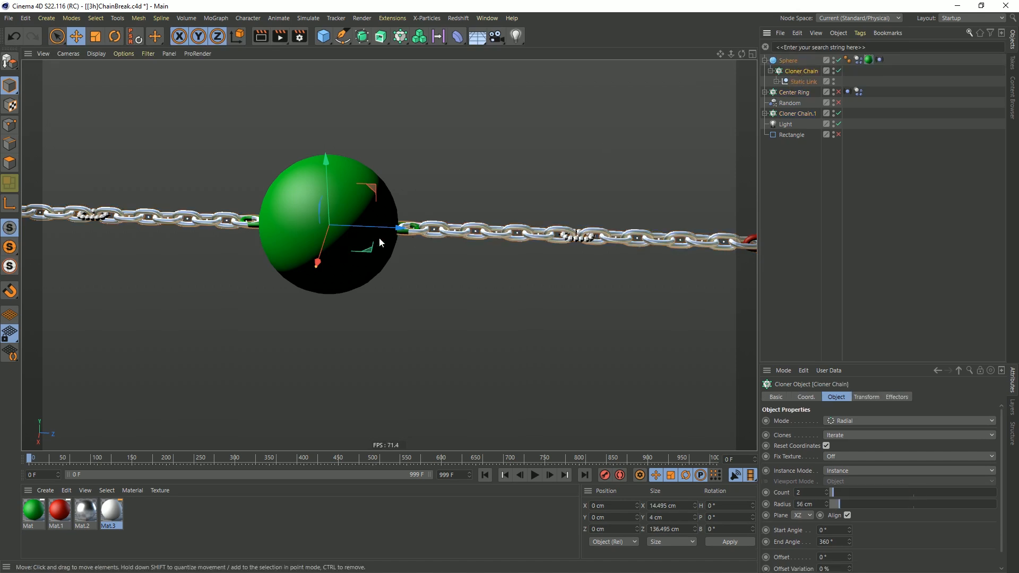
Set the R.P rotation in the Cloner Chain transform to 0°.
{"action": "left_click_drag", "start_coordinate": [401, 232], "coordinate": [387, 198], "text": "alt"}
{"action": "left_click", "coordinate": [867, 397]}
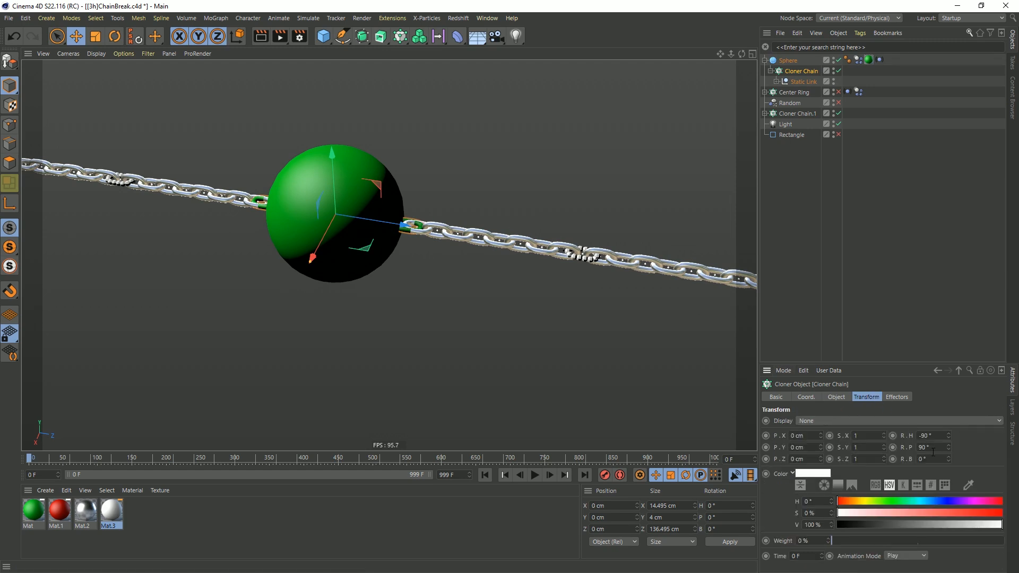
{"action": "left_click", "coordinate": [927, 447]}
{"action": "type", "text": "0"}
{"action": "key", "text": "Return"}
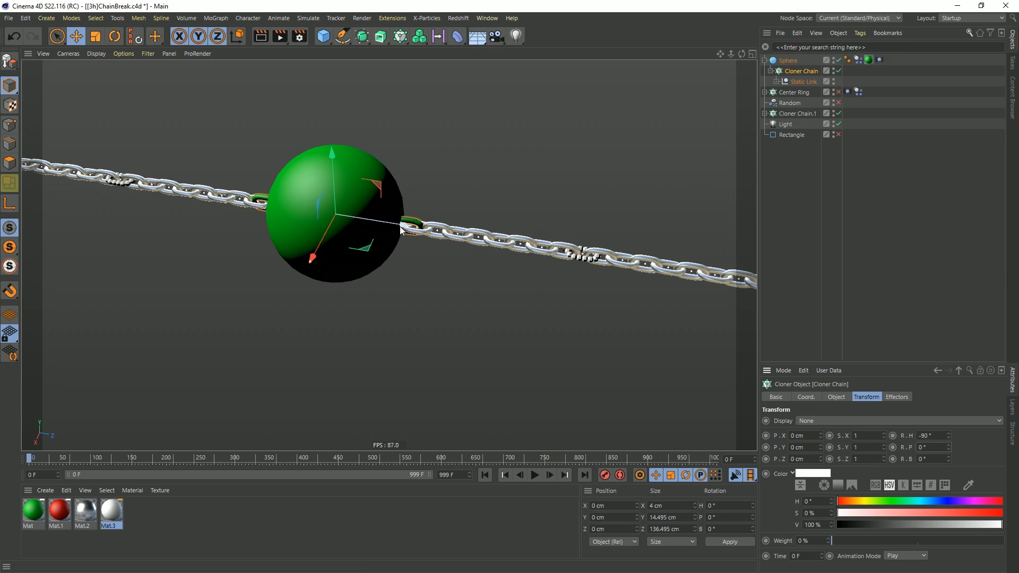
Increase the radial clone count to 8 for both Cloner Chain and Cloner Chain.1 together.
{"action": "right_click_drag", "start_coordinate": [402, 227], "coordinate": [341, 227], "text": "alt"}
{"action": "left_click_drag", "start_coordinate": [341, 228], "coordinate": [380, 227], "text": "alt"}
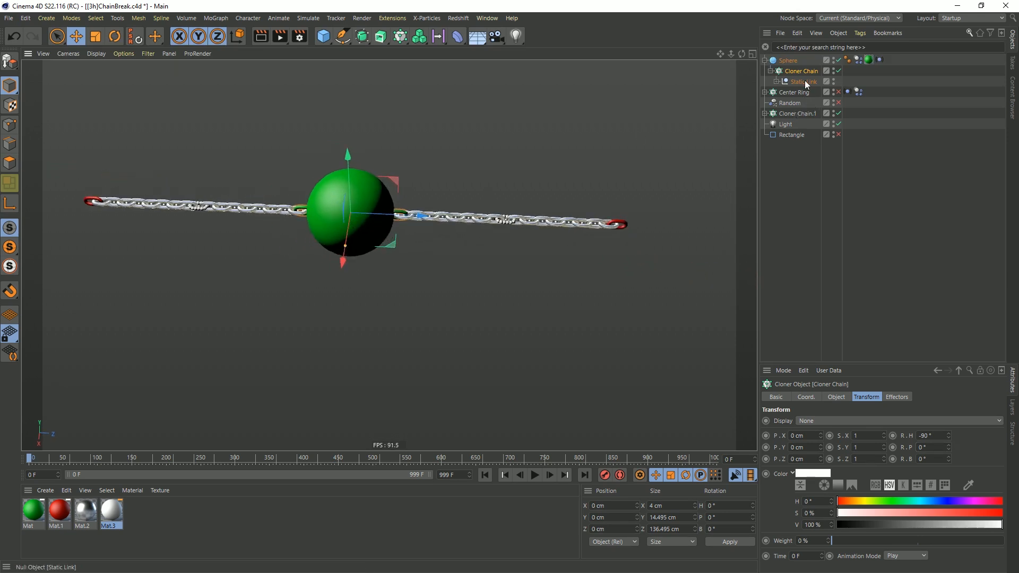
{"action": "left_click", "coordinate": [799, 114], "text": "ctrl"}
{"action": "left_click", "coordinate": [836, 397]}
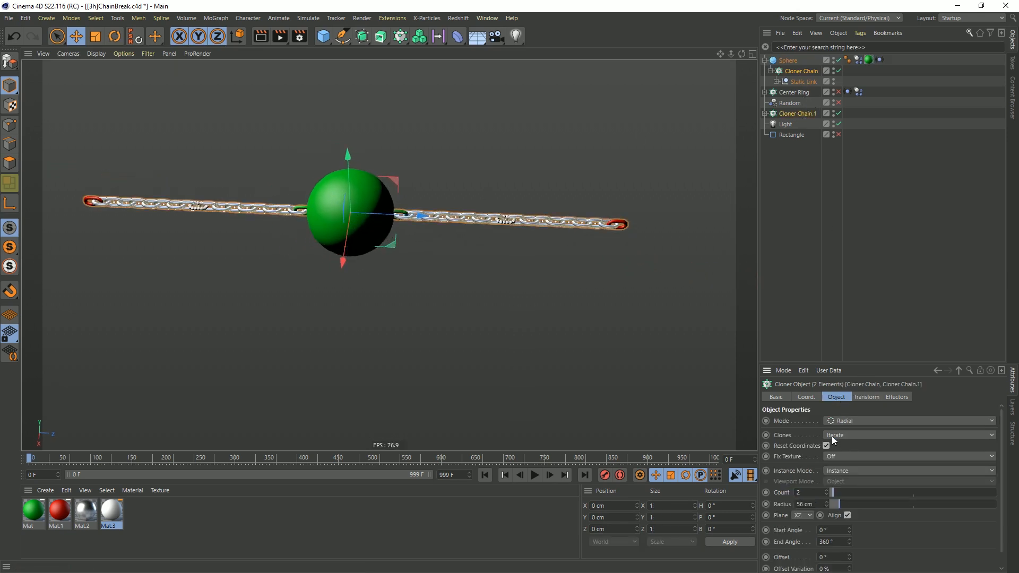
{"action": "left_click", "coordinate": [827, 490]}
{"action": "left_click", "coordinate": [827, 491]}
{"action": "left_click", "coordinate": [827, 491]}
{"action": "left_click", "coordinate": [826, 491]}
{"action": "left_click", "coordinate": [826, 491]}
{"action": "left_click", "coordinate": [827, 491]}
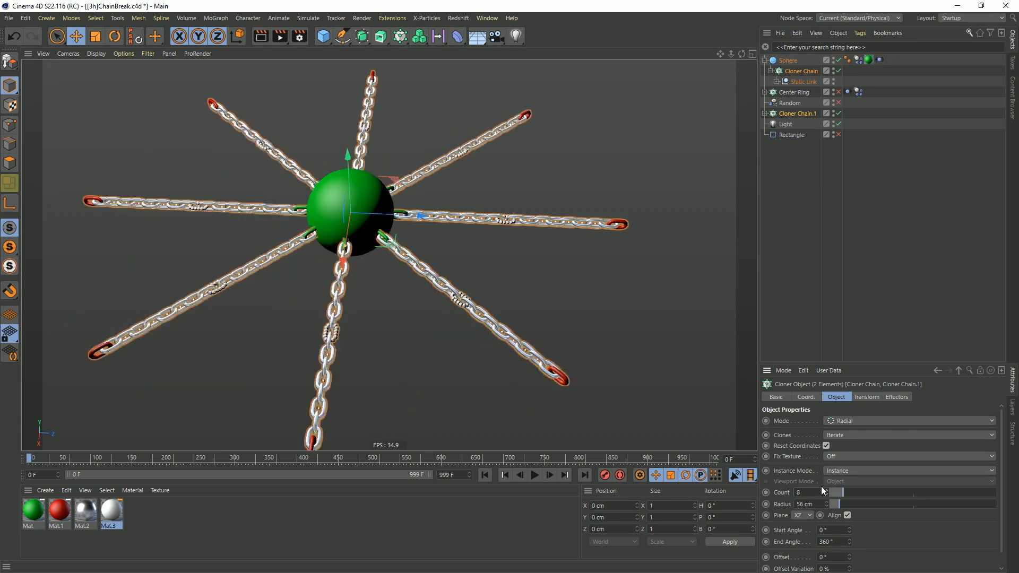
{"action": "left_click_drag", "start_coordinate": [340, 239], "coordinate": [368, 205], "text": "alt"}
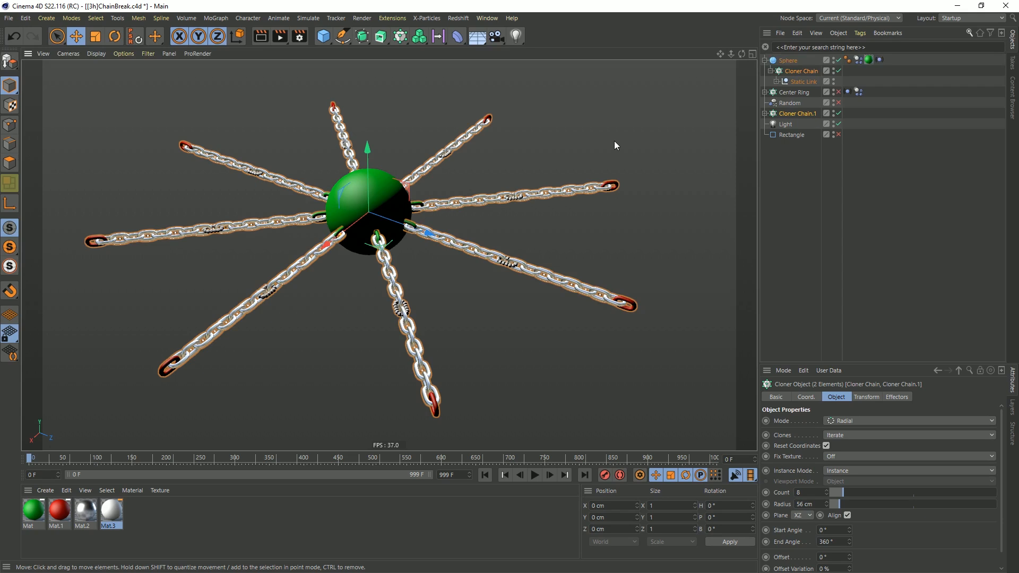
Keyframe Follow Position on the sphere's Dynamics Body tag at frame 0, and keyframe it at 55 on frame 299.
{"action": "left_click", "coordinate": [858, 59]}
{"action": "left_click", "coordinate": [895, 398]}
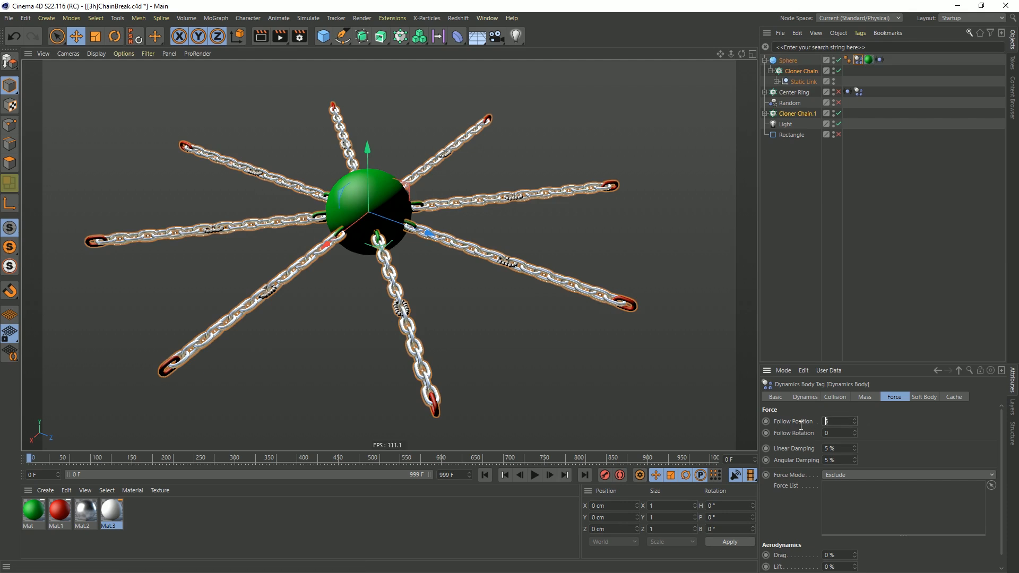
{"action": "left_click", "coordinate": [766, 421]}
{"action": "left_click", "coordinate": [232, 460]}
{"action": "left_click", "coordinate": [835, 421]}
{"action": "type", "text": "55"}
{"action": "key", "text": "Return"}
{"action": "left_click", "coordinate": [767, 420]}
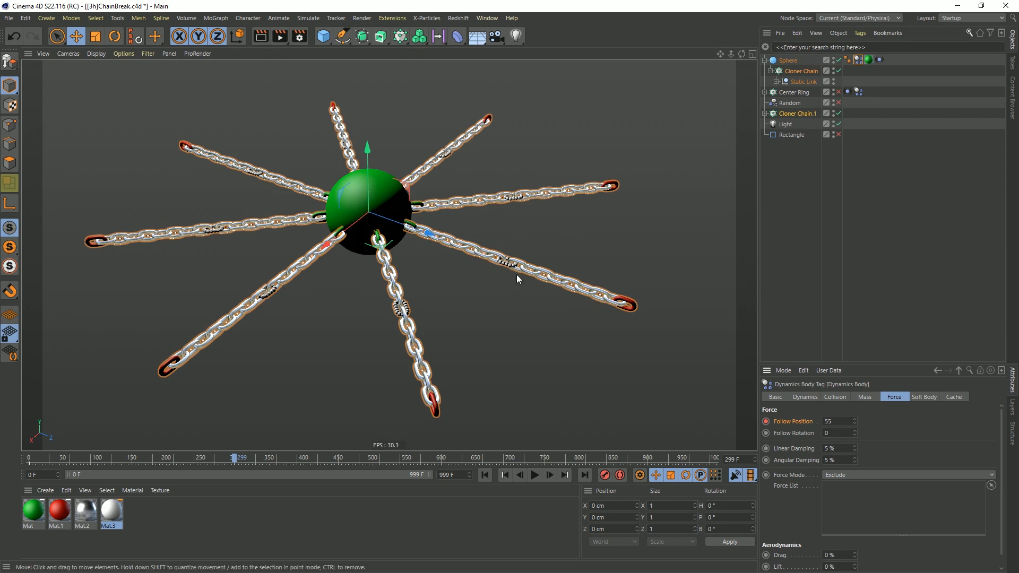
Hide Link Break Dyn inside Cloner Chain.1 in both the editor and the renderer, and collapse the Chain hierarchy.
{"action": "left_click", "coordinate": [766, 113]}
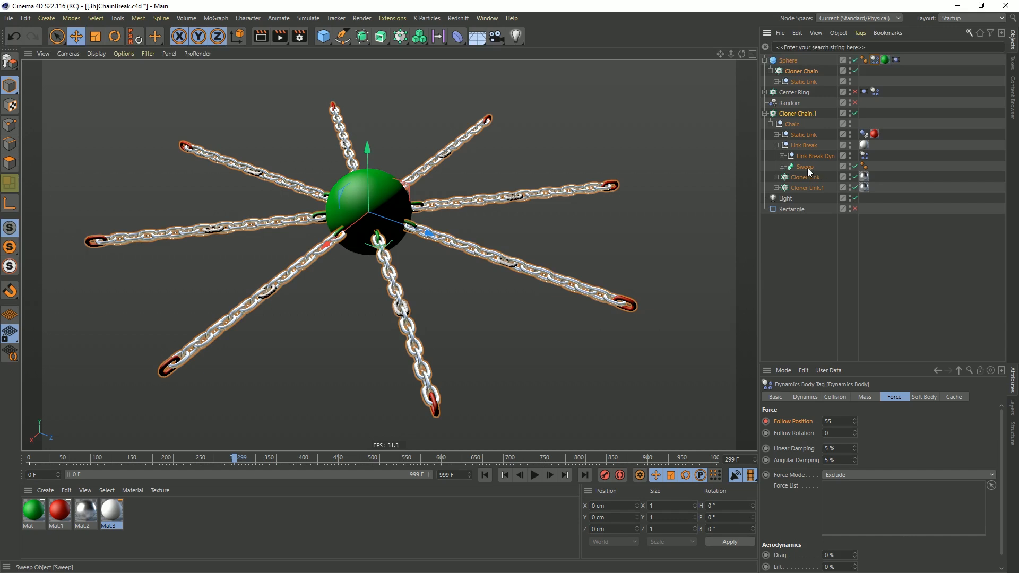
{"action": "double_click", "coordinate": [849, 153]}
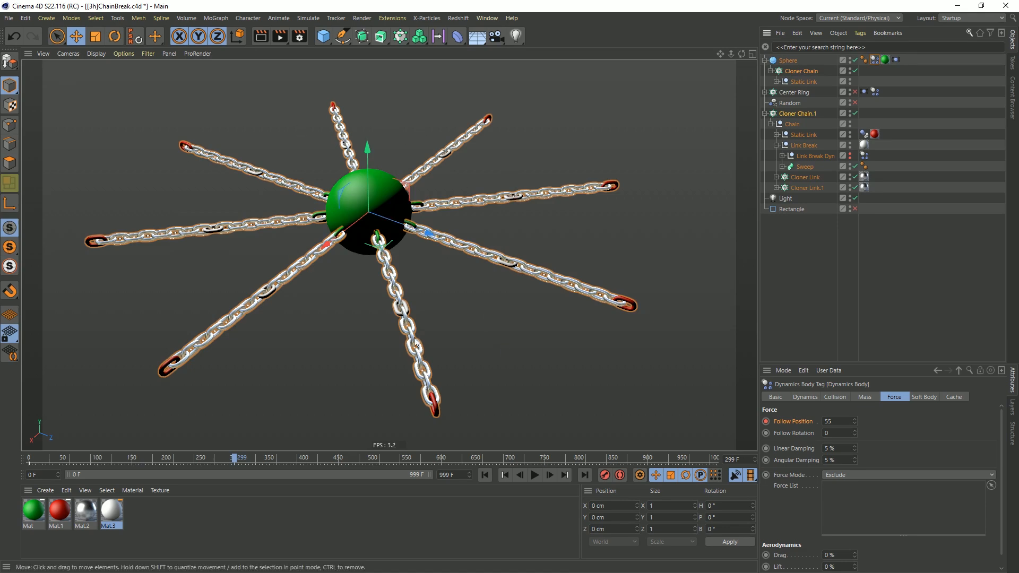
{"action": "left_click_drag", "start_coordinate": [399, 217], "coordinate": [504, 199], "text": "alt"}
{"action": "left_click_drag", "start_coordinate": [389, 255], "coordinate": [386, 219], "text": "alt"}
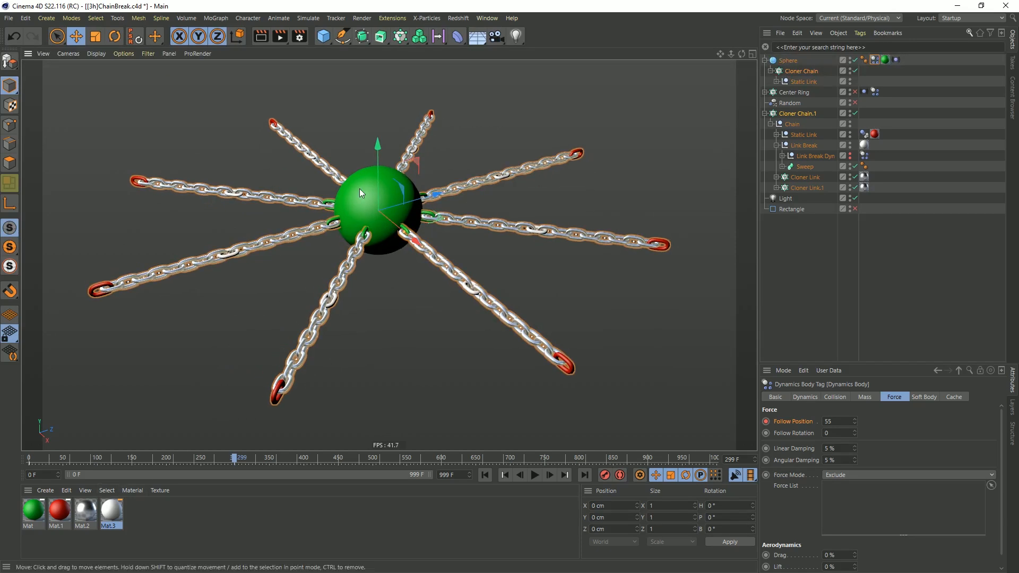
{"action": "left_click", "coordinate": [771, 123]}
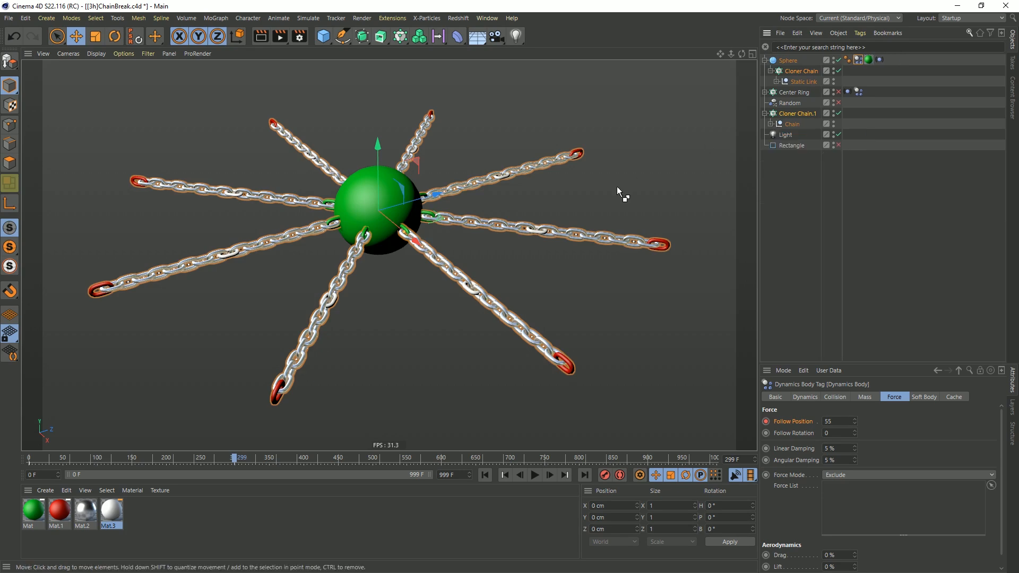
Set the render output size to 1080 by 1080 pixels.
{"action": "key", "text": "ctrl+b"}
{"action": "left_click_drag", "start_coordinate": [668, 184], "coordinate": [448, 122]}
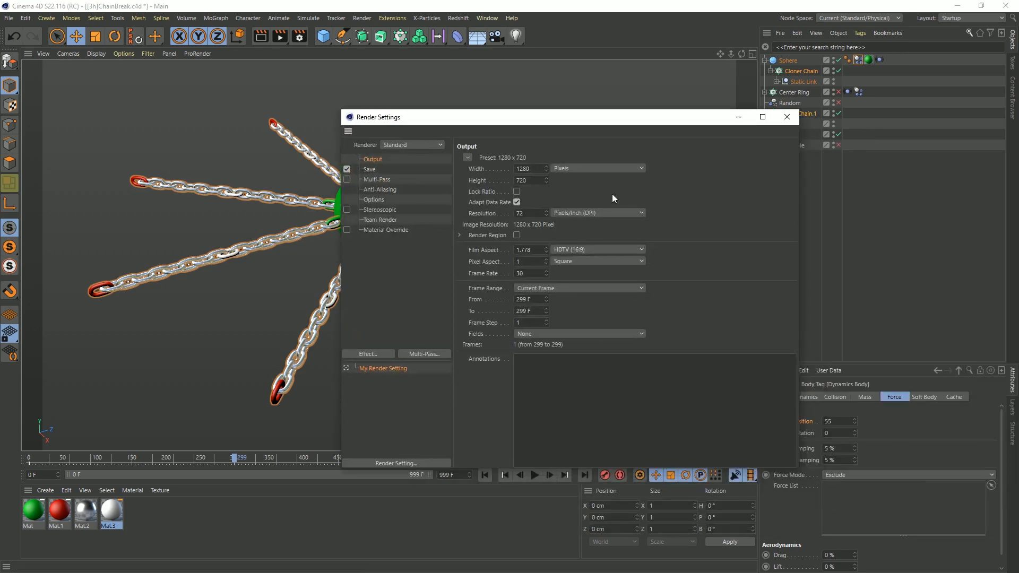
{"action": "left_click", "coordinate": [539, 168]}
{"action": "type", "text": "1080"}
{"action": "key", "text": "Tab"}
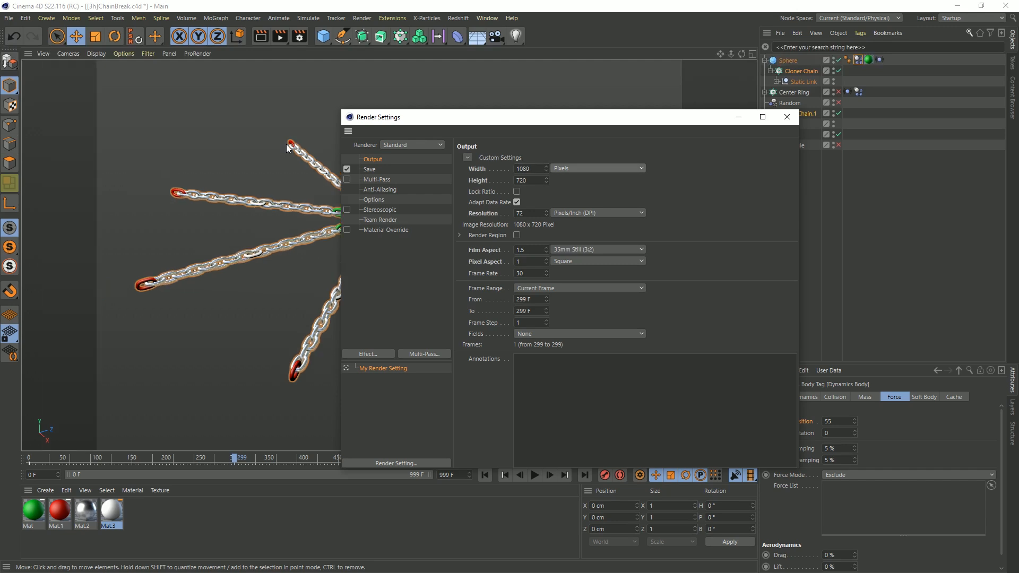
{"action": "type", "text": "108"}
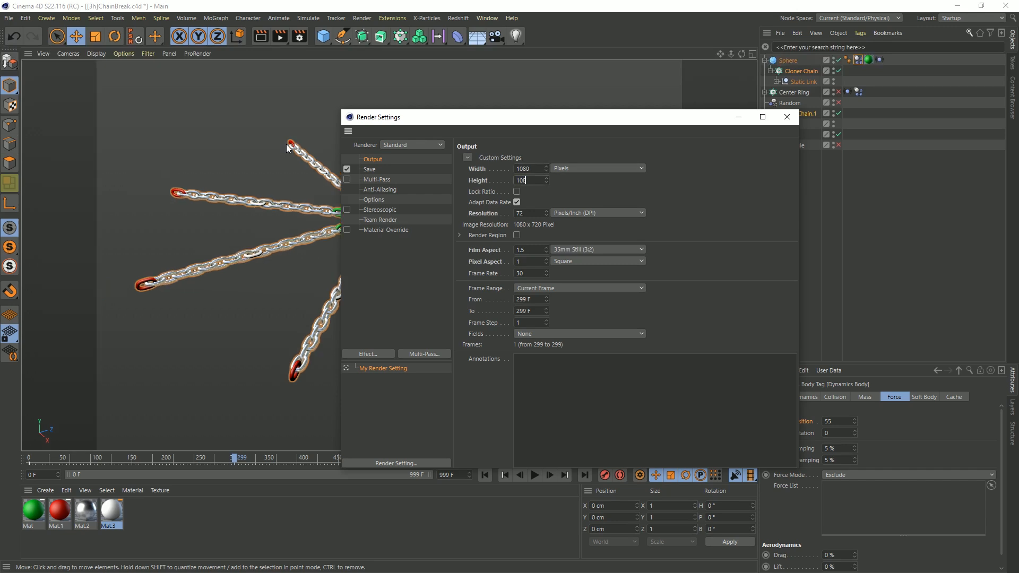
{"action": "type", "text": "0"}
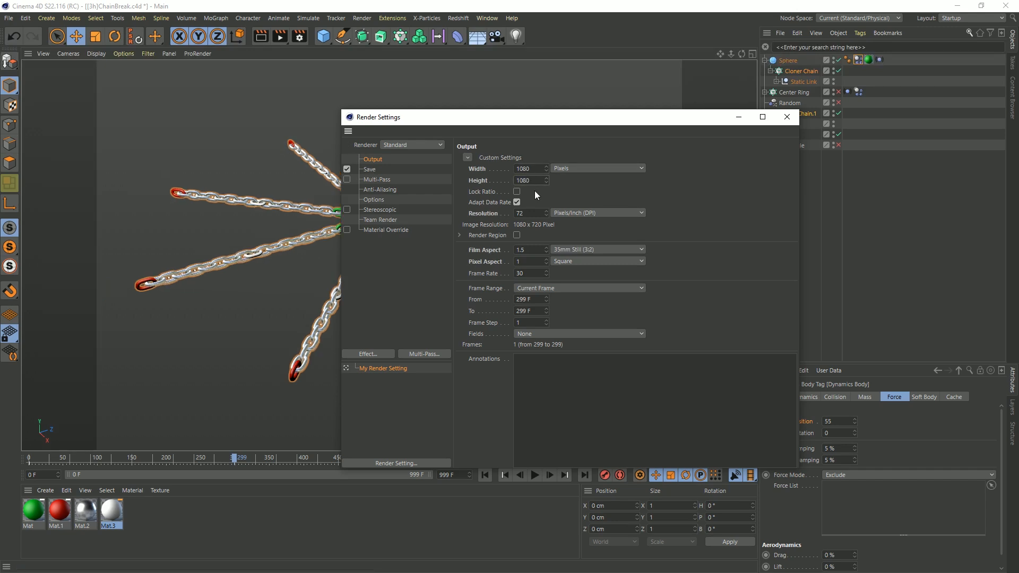
{"action": "key", "text": "Return"}
Lock the output aspect ratio and halve the render size to 540 by 540 pixels.
{"action": "left_click", "coordinate": [517, 192]}
{"action": "left_click", "coordinate": [537, 168]}
{"action": "type", "text": "/2"}
{"action": "key", "text": "Return"}
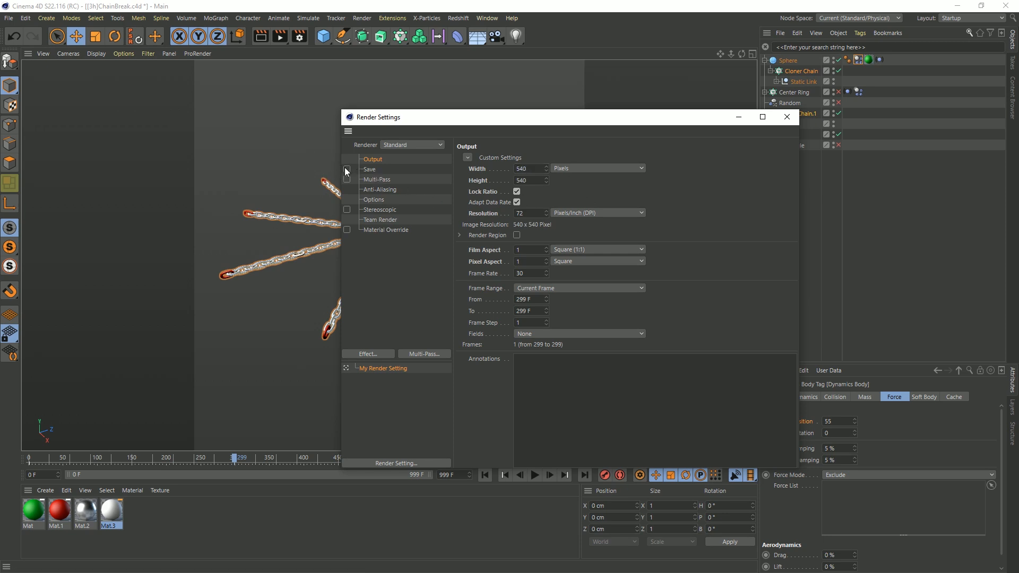
Disable saving of the render, set the frame range to All Frames, and close the render settings.
{"action": "left_click", "coordinate": [535, 295]}
{"action": "left_click", "coordinate": [597, 325]}
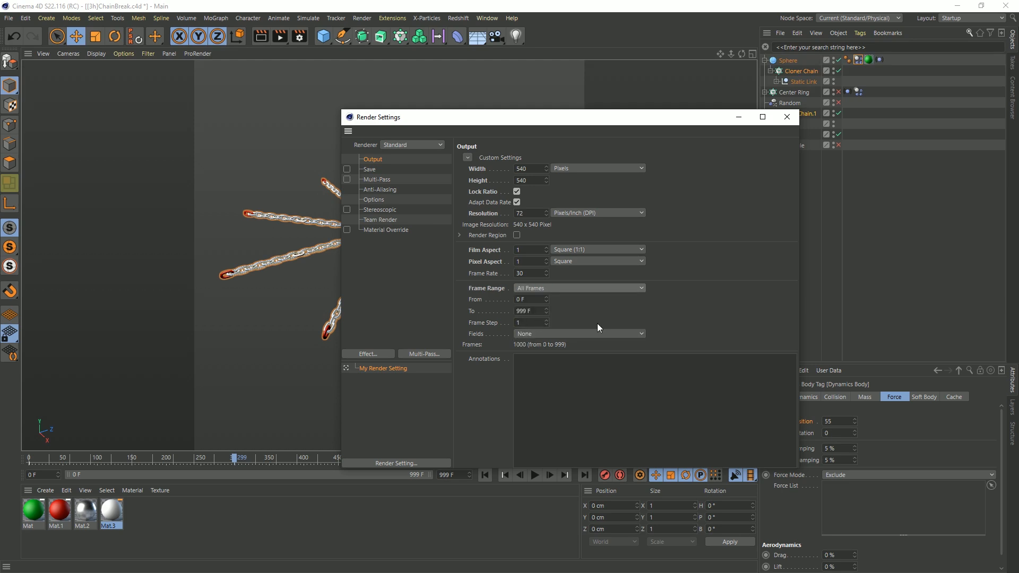
{"action": "left_click", "coordinate": [786, 118]}
Enable the Random effector, assign it to the effectors of Cloner Chain.1, and return the animation to frame 0.
{"action": "scroll", "coordinate": [430, 218], "scroll_direction": "up", "scroll_amount": 5}
{"action": "scroll", "coordinate": [447, 215], "scroll_direction": "down", "scroll_amount": 6}
{"action": "scroll", "coordinate": [409, 232], "scroll_direction": "up", "scroll_amount": 2}
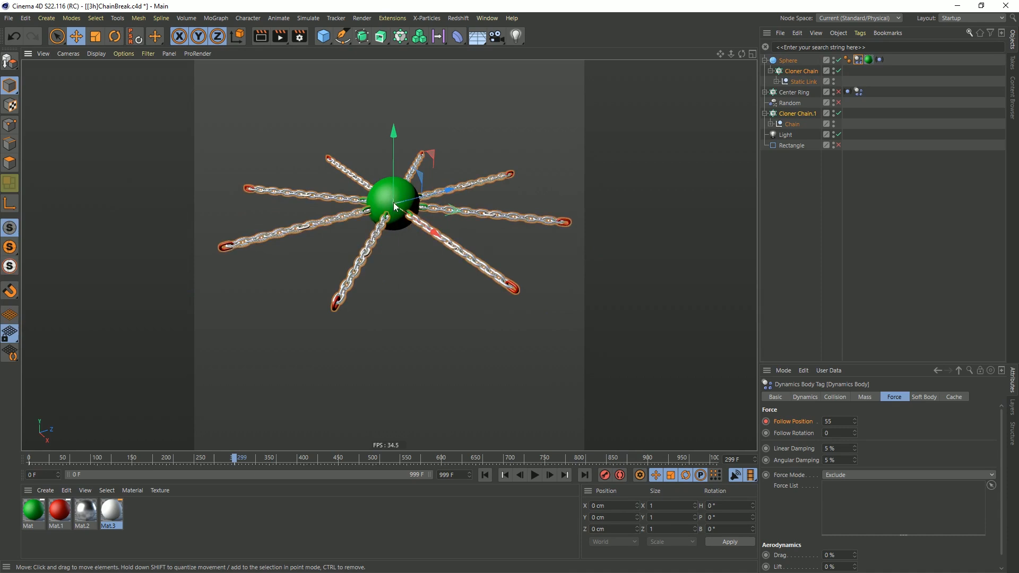
{"action": "mouse_move", "coordinate": [393, 202]}
{"action": "left_mouse_down"}
{"action": "mouse_move", "coordinate": [415, 192]}
{"action": "mouse_move", "coordinate": [402, 198]}
{"action": "left_mouse_up"}
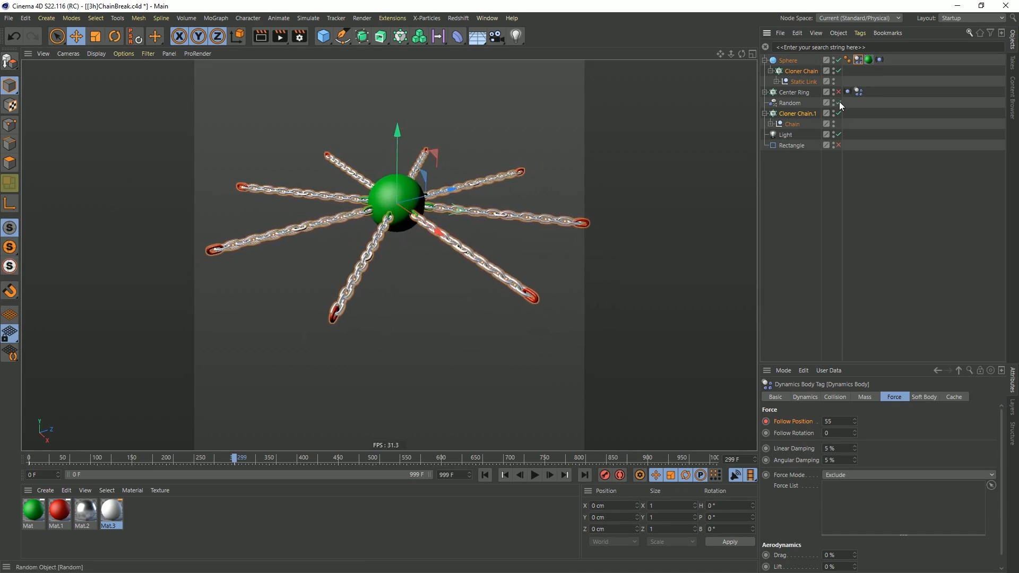
{"action": "left_click", "coordinate": [784, 103]}
{"action": "left_click", "coordinate": [799, 113]}
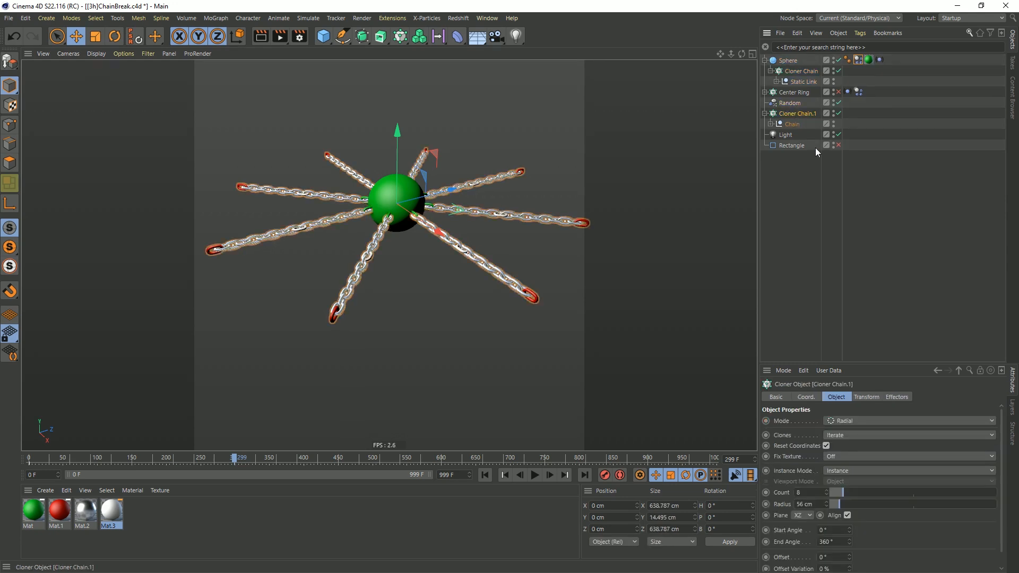
{"action": "left_click", "coordinate": [897, 397]}
{"action": "left_click_drag", "start_coordinate": [790, 103], "coordinate": [842, 452]}
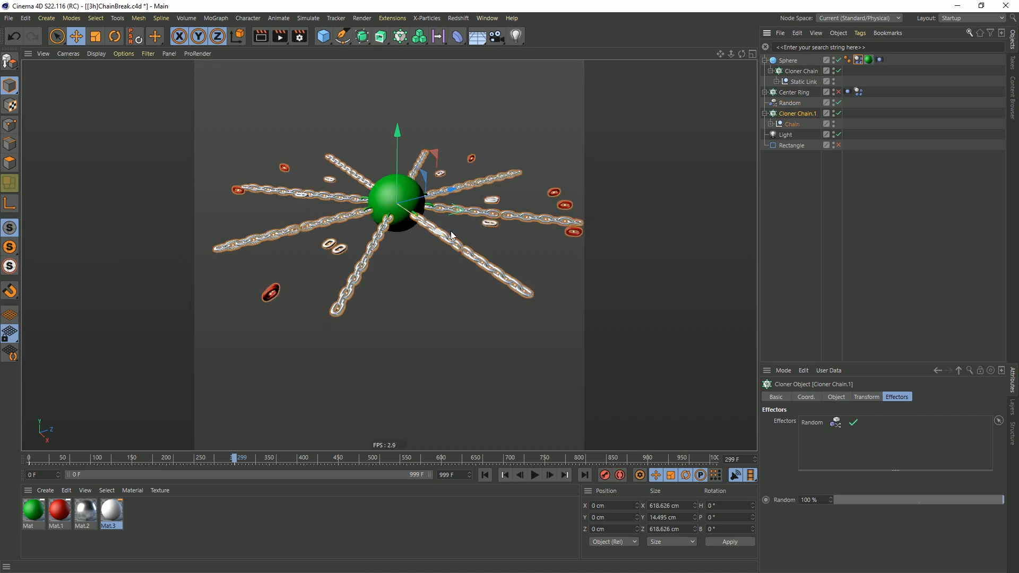
{"action": "left_click", "coordinate": [794, 124]}
{"action": "left_click", "coordinate": [806, 112]}
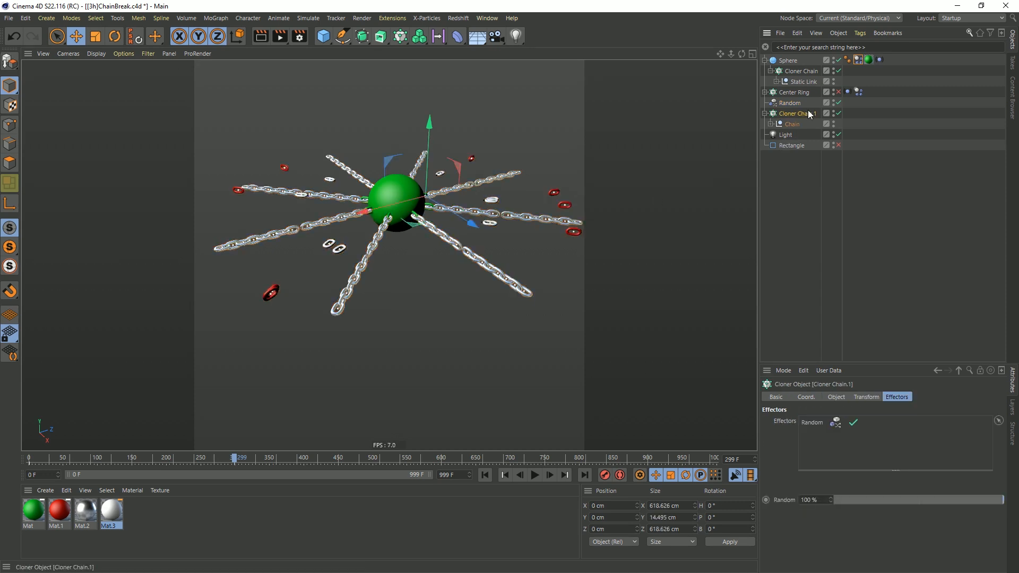
{"action": "left_click", "coordinate": [484, 475]}
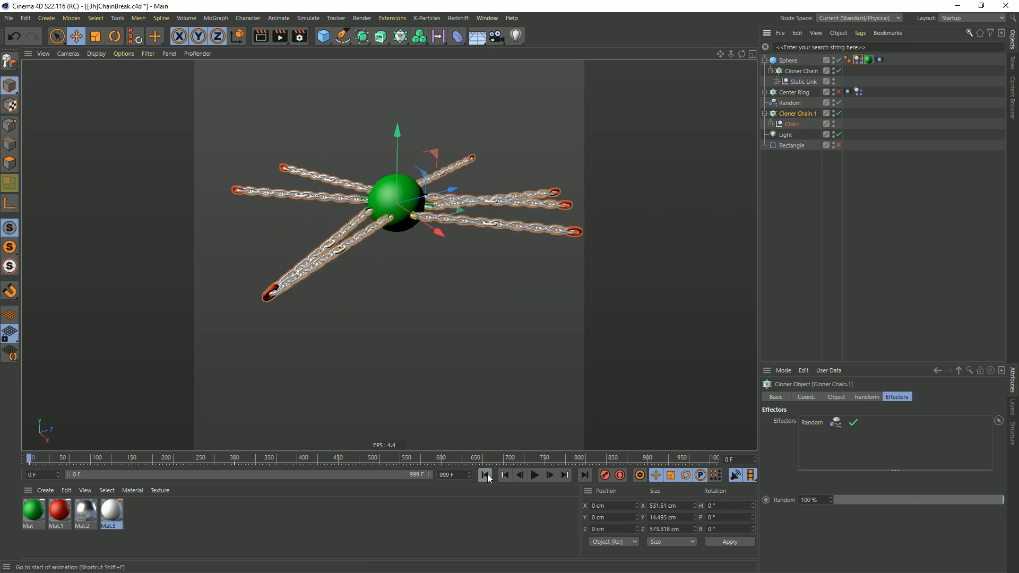
Set the Random effector's R.B rotation to 0° and its R.P rotation to 90°.
{"action": "left_click", "coordinate": [791, 102]}
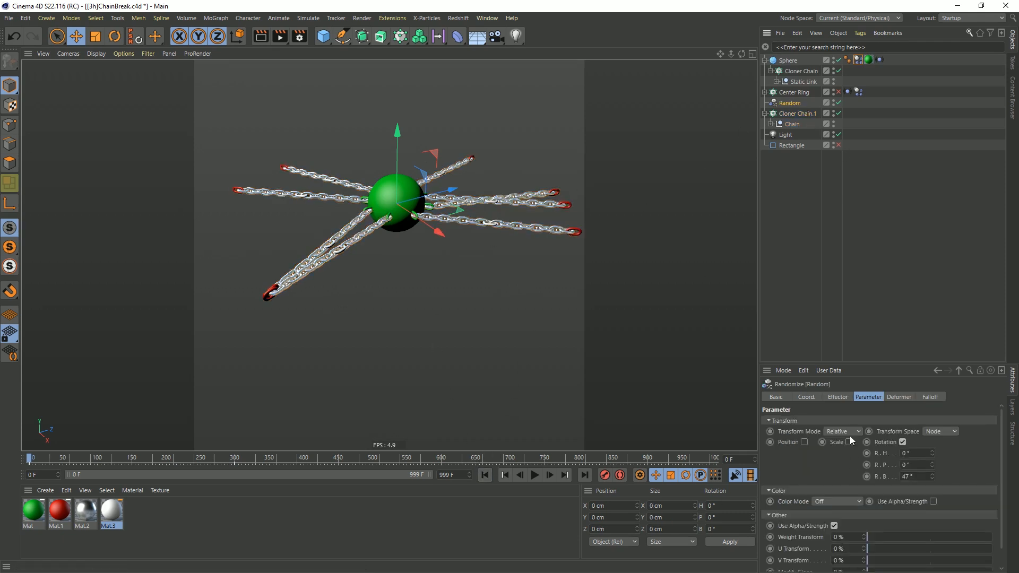
{"action": "left_click", "coordinate": [917, 475]}
{"action": "key", "text": "Return"}
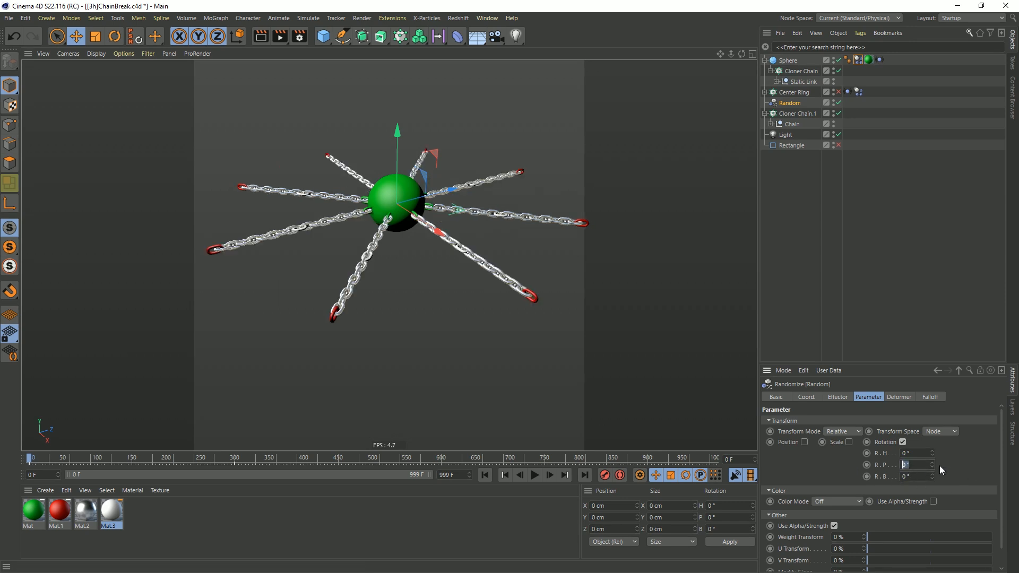
{"action": "type", "text": "90"}
{"action": "key", "text": "Return"}
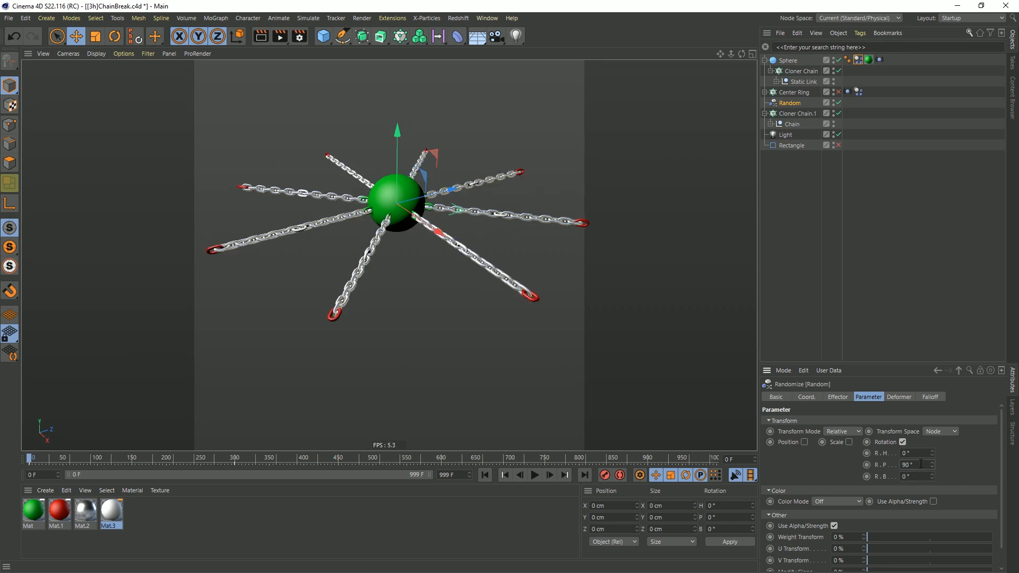
Reset the Random effector's R.P rotation to 0° and set its R.H rotation to 90°.
{"action": "left_click", "coordinate": [917, 465]}
{"action": "type", "text": "0"}
{"action": "key", "text": "Return"}
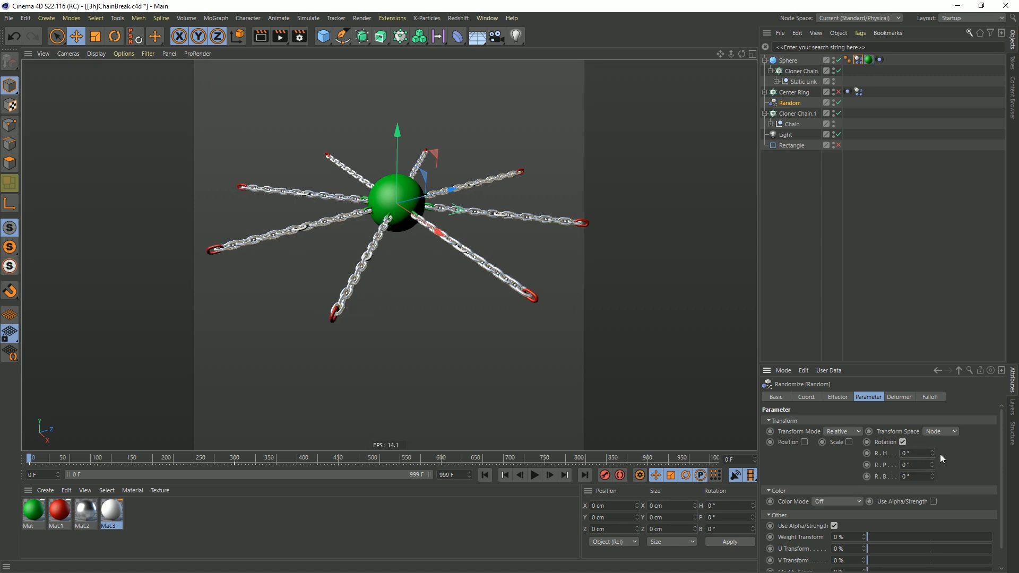
{"action": "key", "text": "Return"}
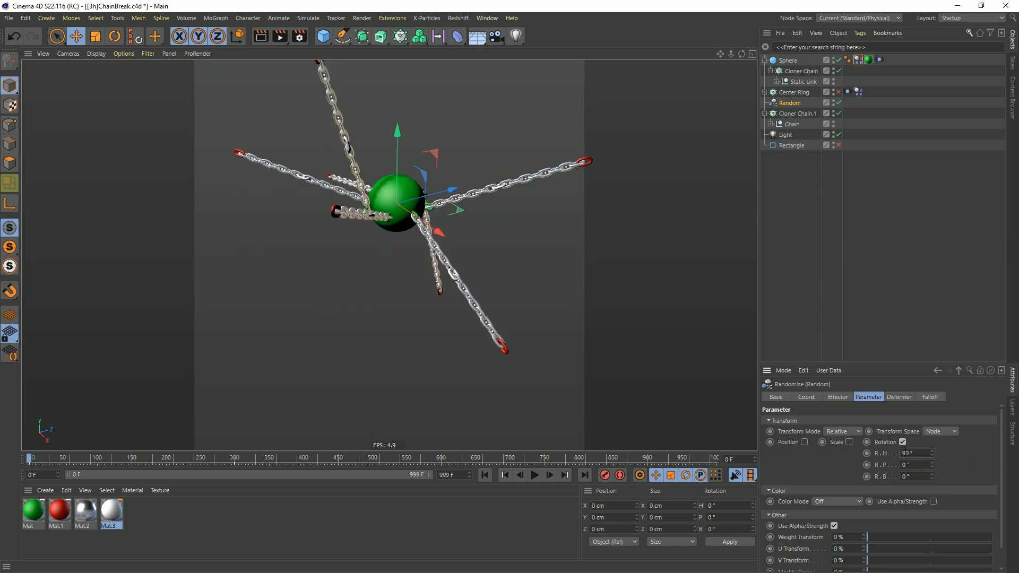
{"action": "left_click_drag", "start_coordinate": [286, 265], "coordinate": [425, 194], "text": "alt"}
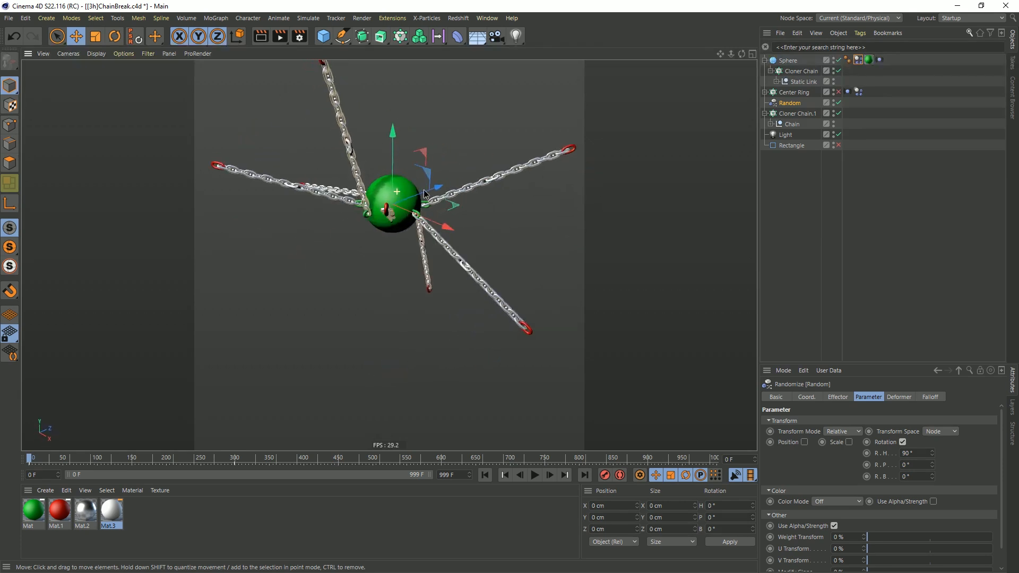
Disable the Random effector.
{"action": "left_click", "coordinate": [838, 103]}
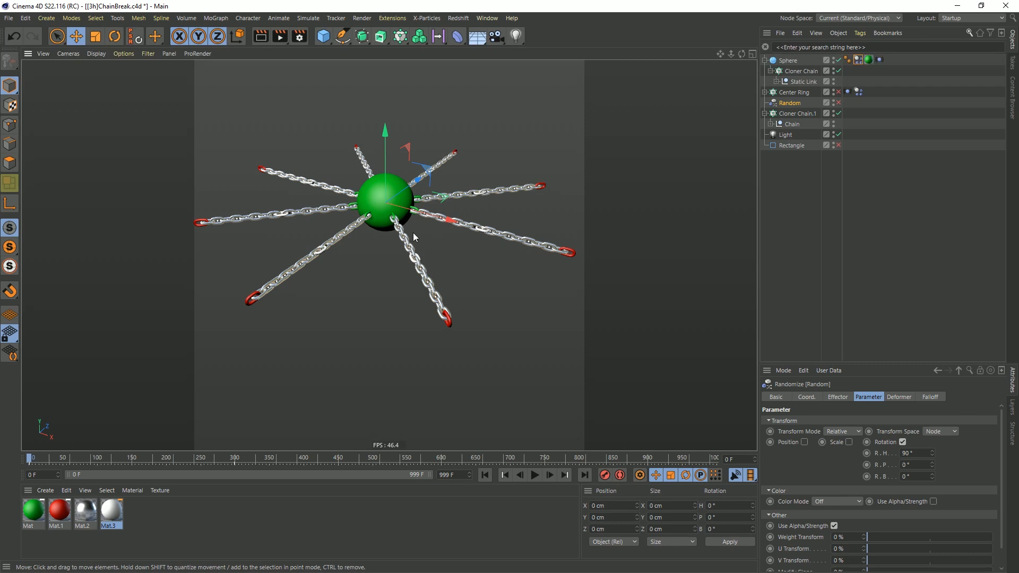
{"action": "mouse_move", "coordinate": [385, 203]}
{"action": "left_mouse_down"}
{"action": "mouse_move", "coordinate": [399, 202]}
{"action": "mouse_move", "coordinate": [390, 205]}
{"action": "left_mouse_up"}
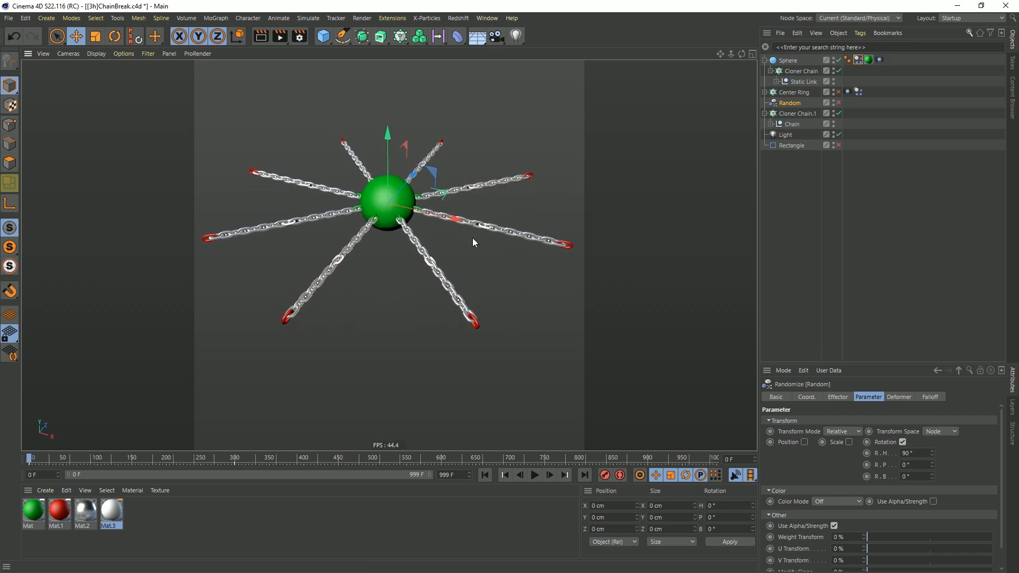
Save the project, make Cloner Chain.1 editable, and deselect everything.
{"action": "left_click", "coordinate": [790, 114]}
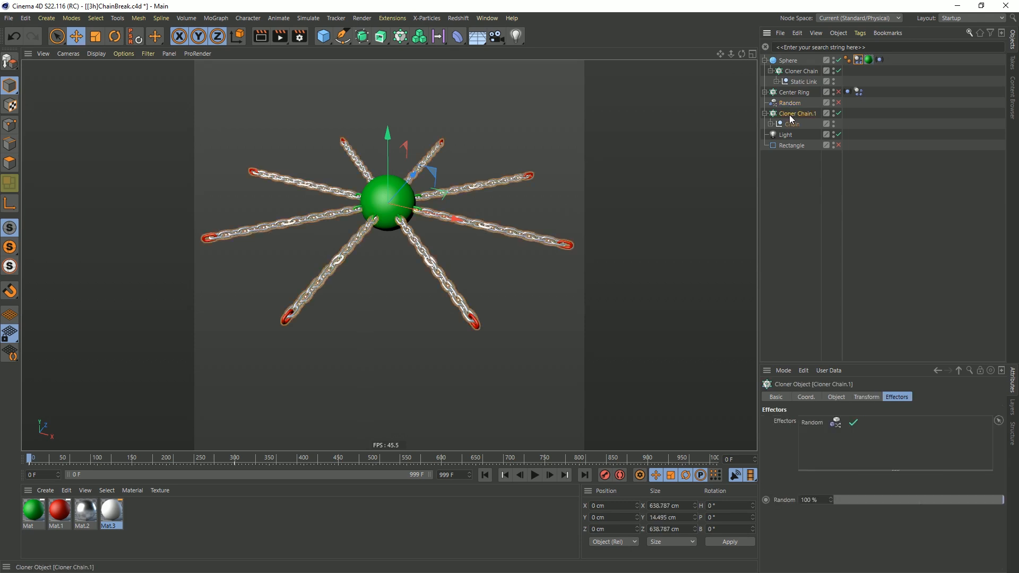
{"action": "key", "text": "ctrl+s"}
{"action": "key", "text": "c"}
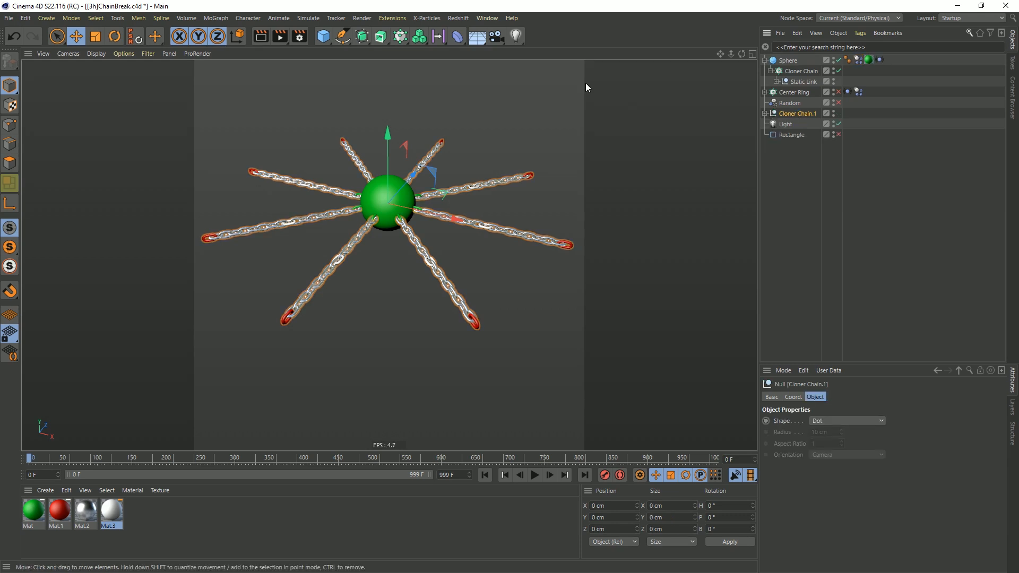
{"action": "left_click", "coordinate": [899, 204]}
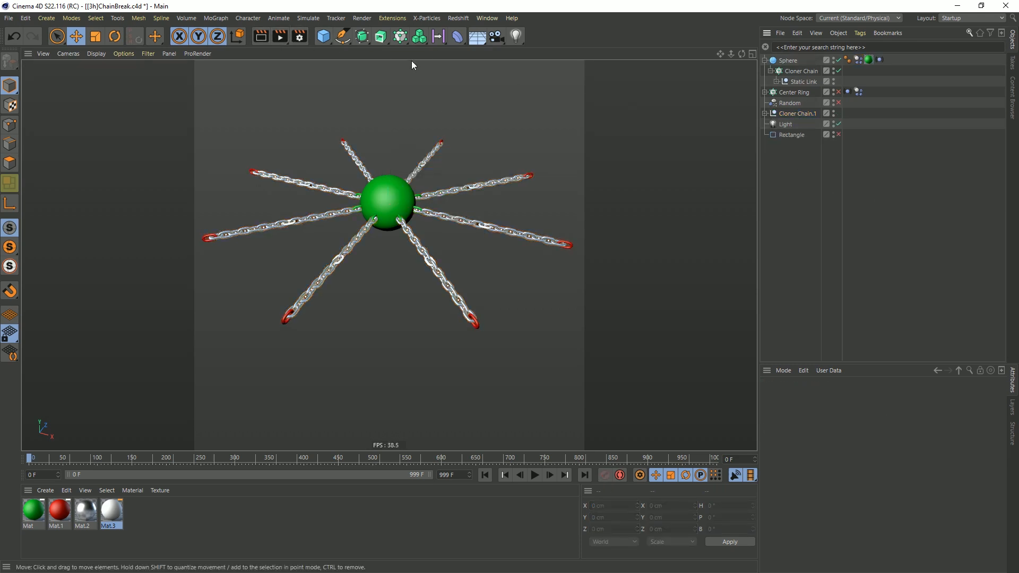
Test-render the chain animation to the Picture Viewer, and stop the render after the first frames.
{"action": "left_click", "coordinate": [280, 32]}
{"action": "left_click", "coordinate": [542, 328]}
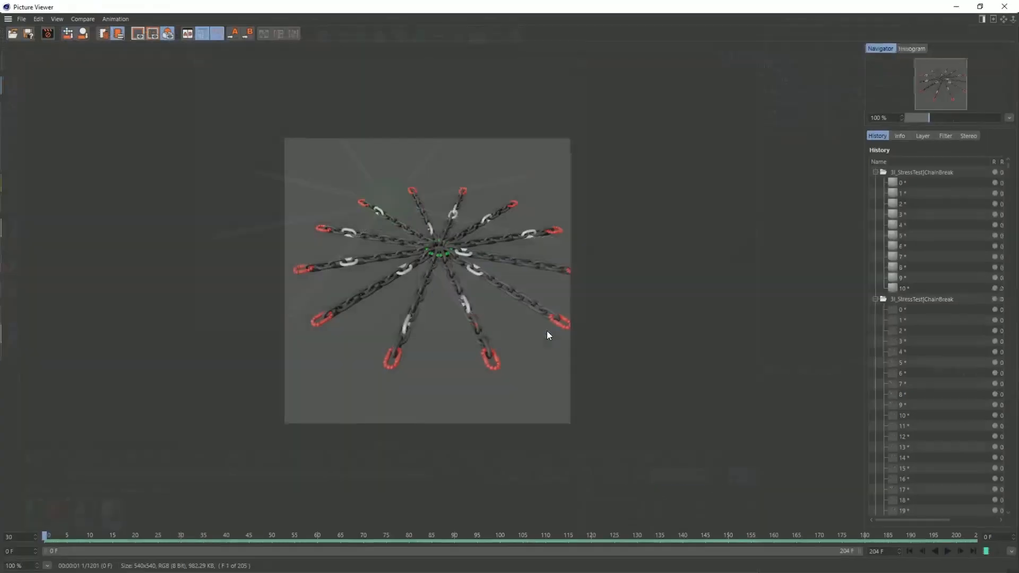
{"action": "left_click", "coordinate": [1005, 6]}
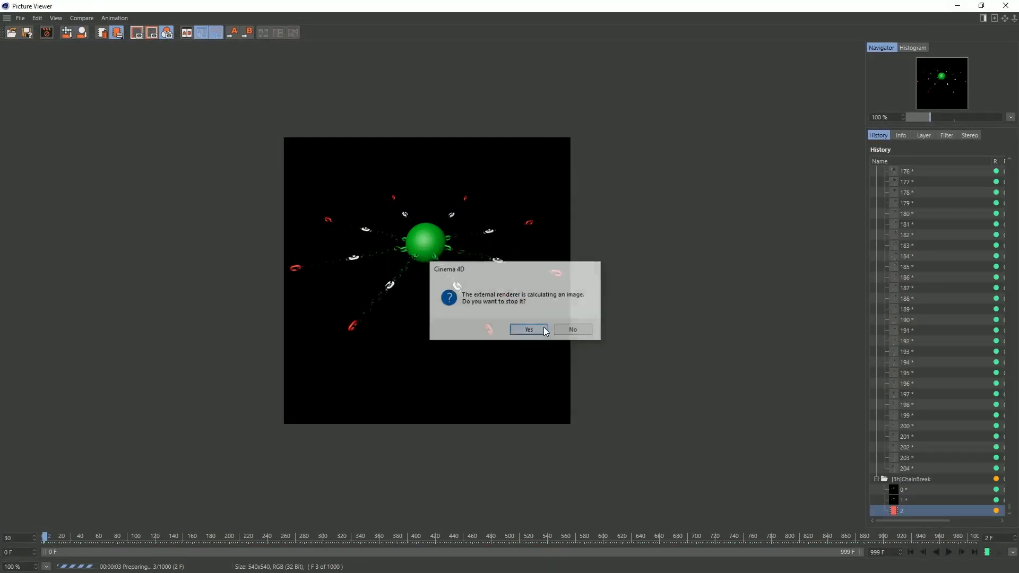
{"action": "left_click", "coordinate": [529, 329]}
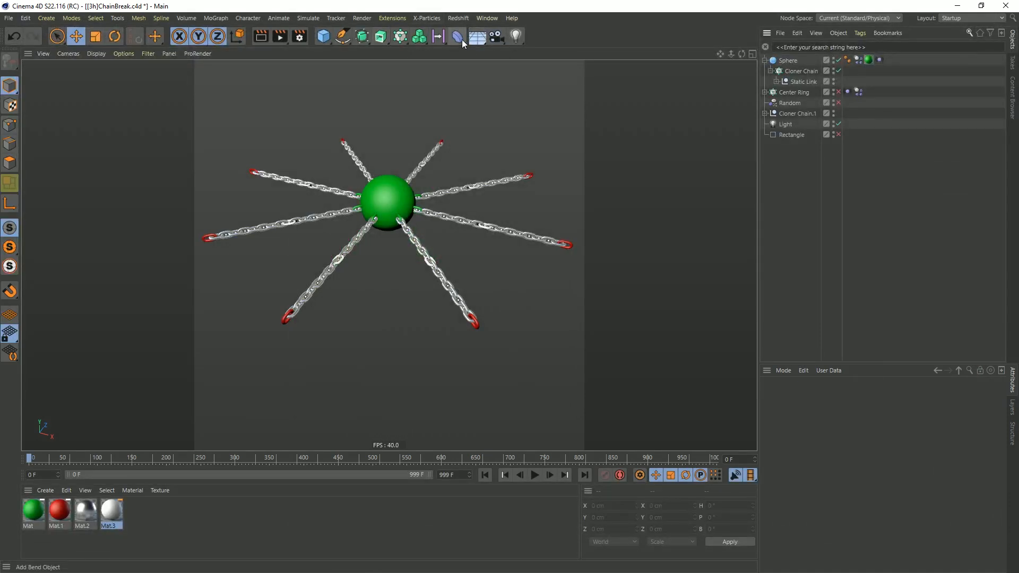
Add a Sky object, and switch material Mat.2 from Reflectance to a dark grey Color with 35% value.
{"action": "left_click", "coordinate": [477, 36]}
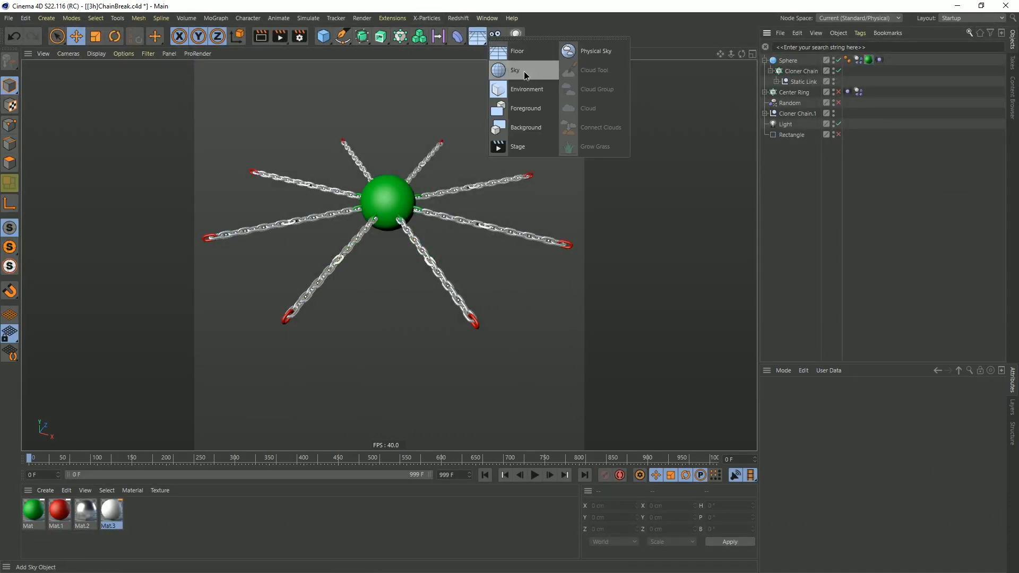
{"action": "left_click", "coordinate": [522, 70]}
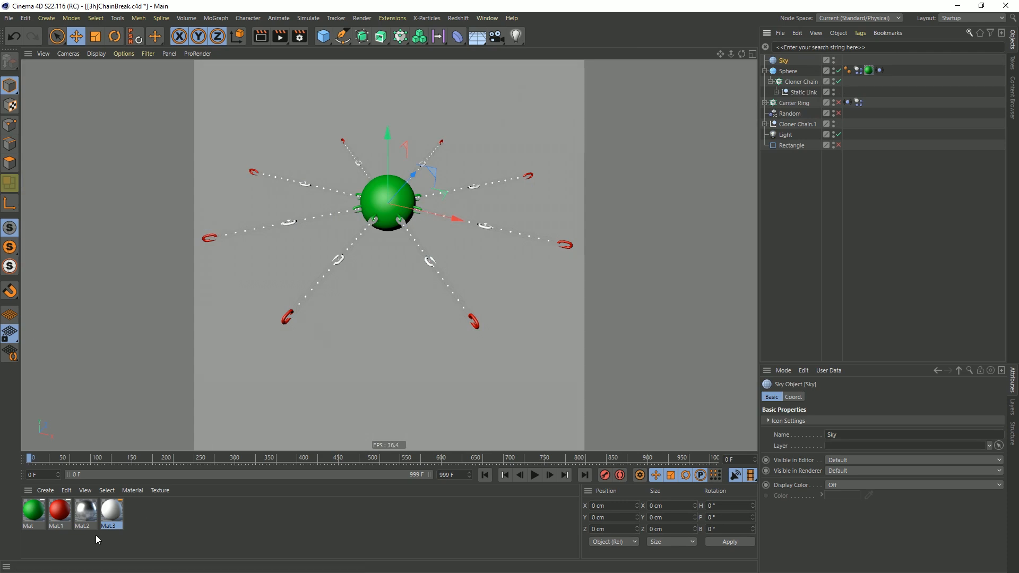
{"action": "double_click", "coordinate": [85, 510]}
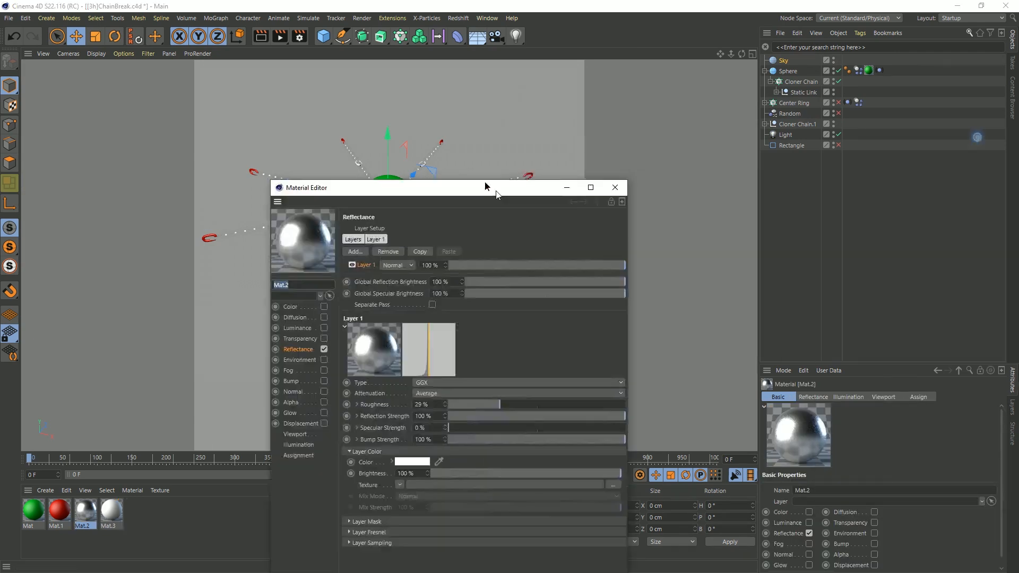
{"action": "left_click", "coordinate": [359, 255]}
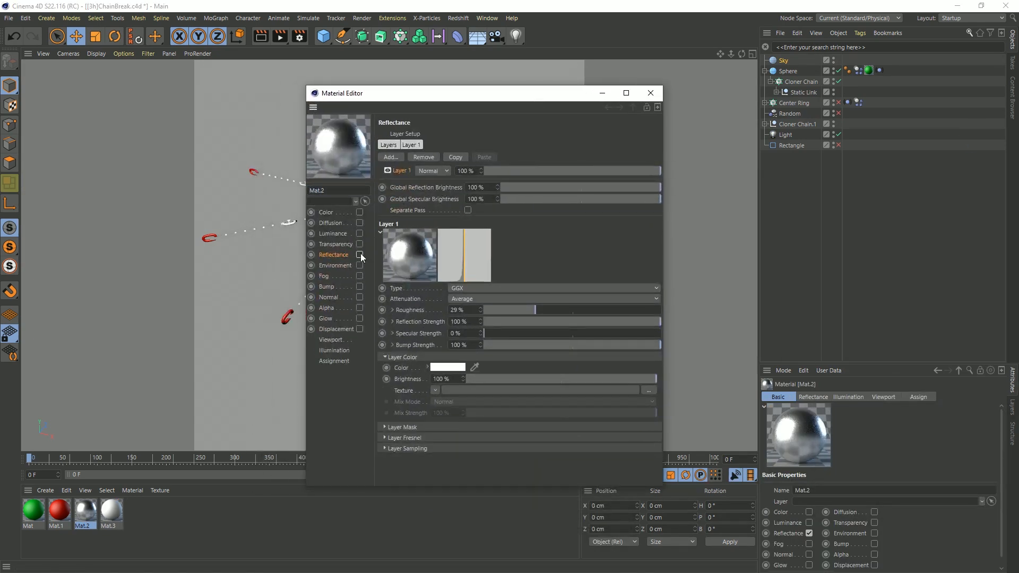
{"action": "left_click", "coordinate": [359, 212]}
{"action": "left_click_drag", "start_coordinate": [563, 195], "coordinate": [717, 195]}
{"action": "left_click_drag", "start_coordinate": [586, 174], "coordinate": [536, 183]}
{"action": "left_click", "coordinate": [651, 94]}
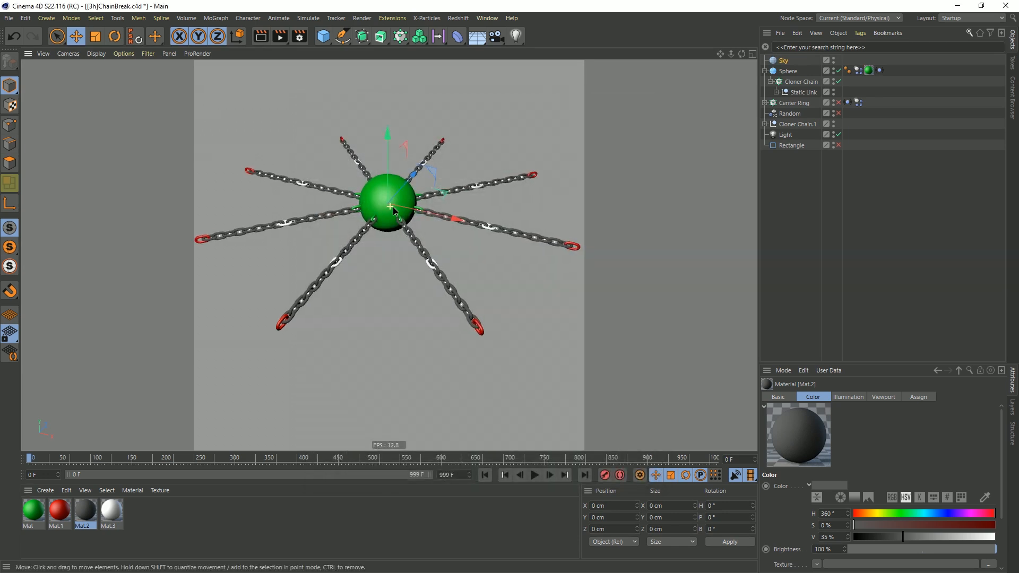
Darken and desaturate the sphere's green material Mat to 48% saturation and 40% value.
{"action": "left_click", "coordinate": [32, 512]}
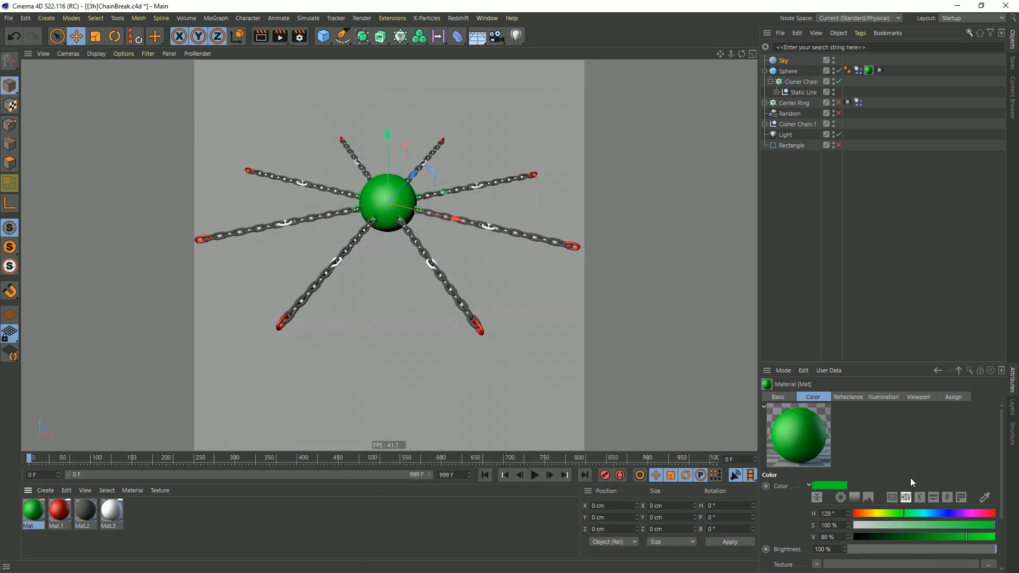
{"action": "left_click_drag", "start_coordinate": [920, 538], "coordinate": [910, 538]}
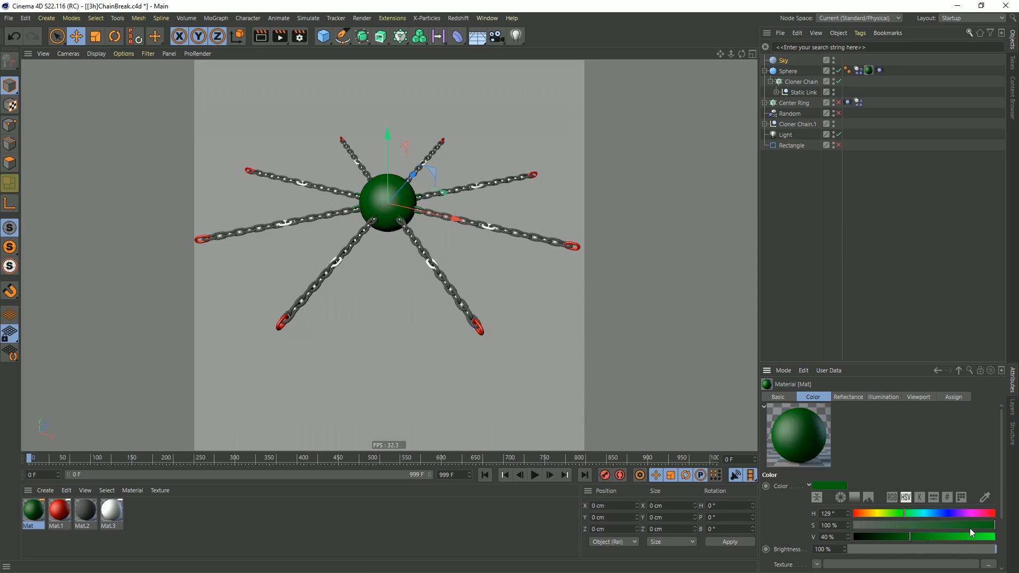
{"action": "left_click", "coordinate": [921, 526]}
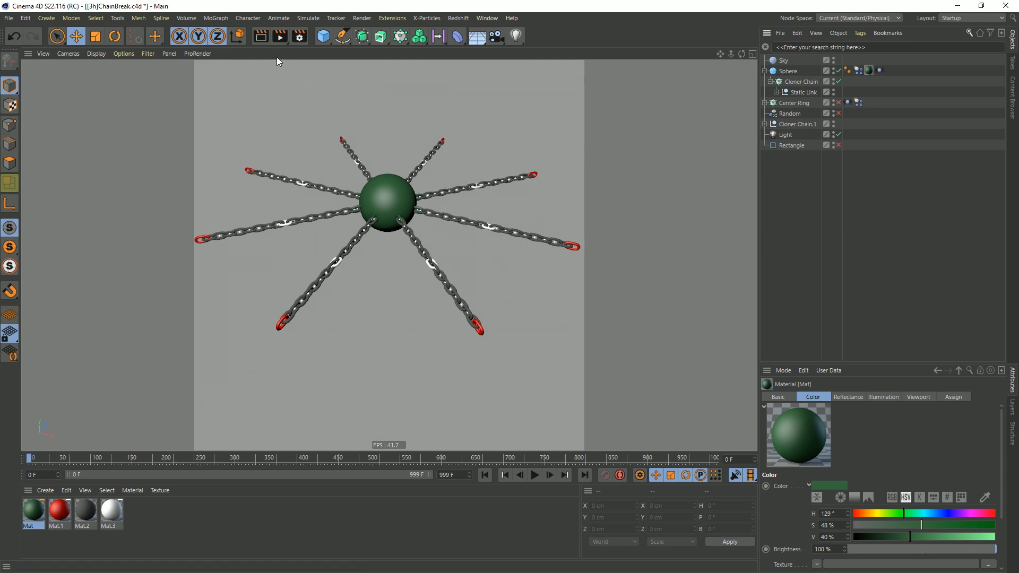
Render the animation to the Picture Viewer with the new look, and move its window away from the scene.
{"action": "left_click", "coordinate": [279, 36]}
{"action": "left_click", "coordinate": [544, 331]}
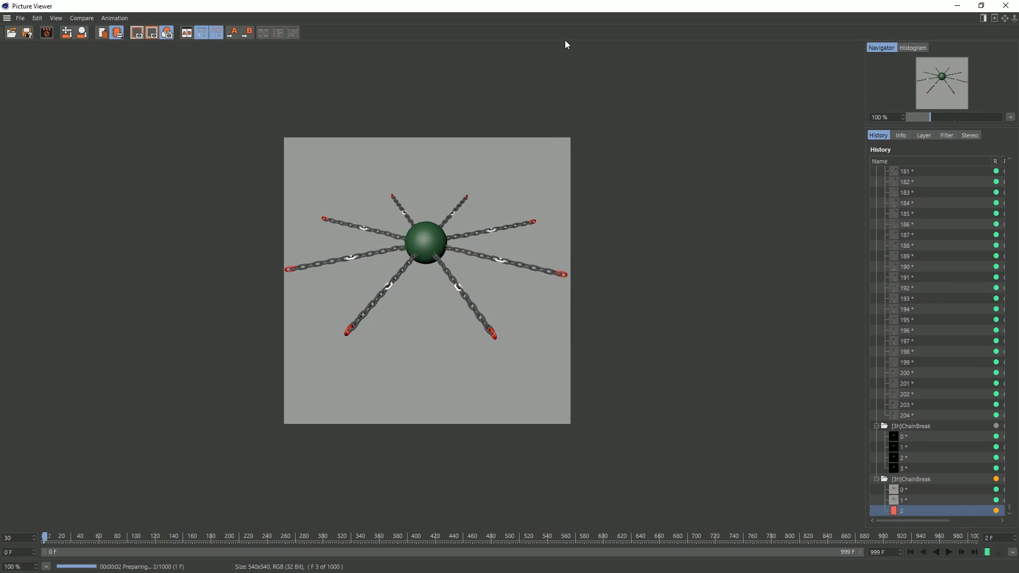
{"action": "left_click_drag", "start_coordinate": [528, 7], "coordinate": [555, 496]}
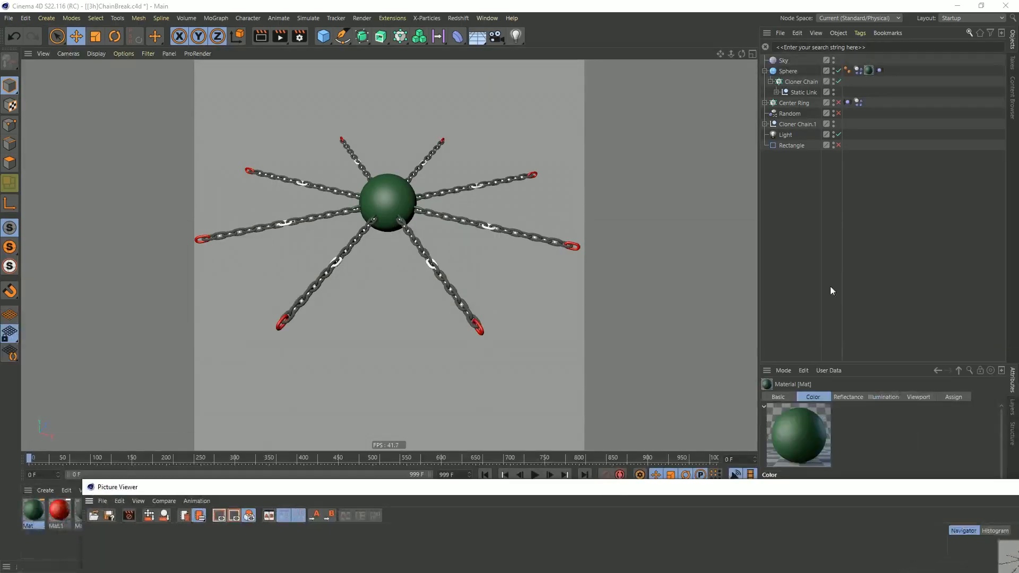
Undo the material, Sky and make-editable changes until Cloner Chain.1 is a cloner again, and move the Picture Viewer further aside.
{"action": "key", "text": "ctrl+z"}
{"action": "key", "text": "ctrl+z"}
{"action": "key", "text": "ctrl+z"}
{"action": "key", "text": "ctrl+z"}
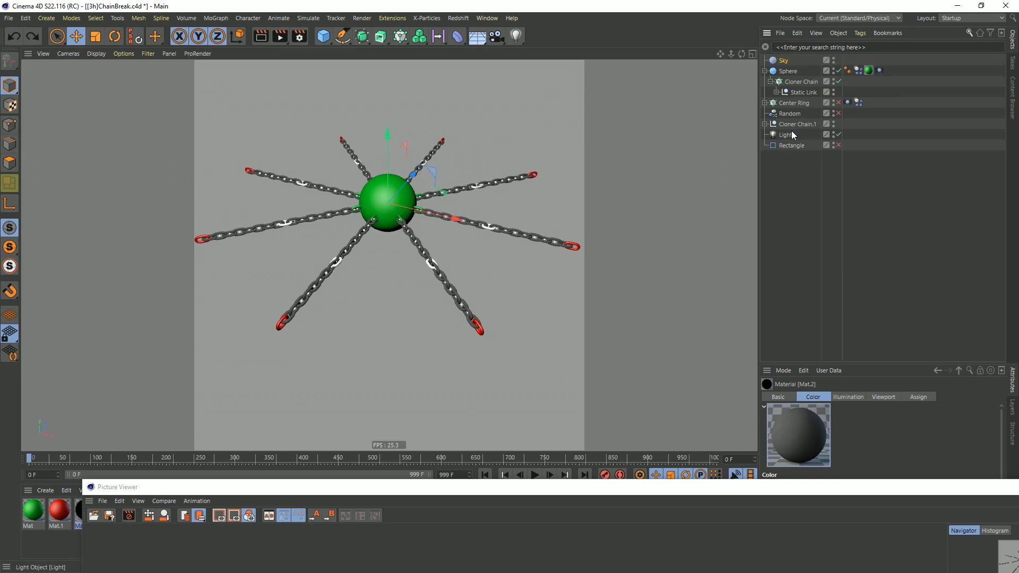
{"action": "key", "text": "ctrl+z"}
{"action": "key", "text": "ctrl+z"}
{"action": "key", "text": "ctrl+z"}
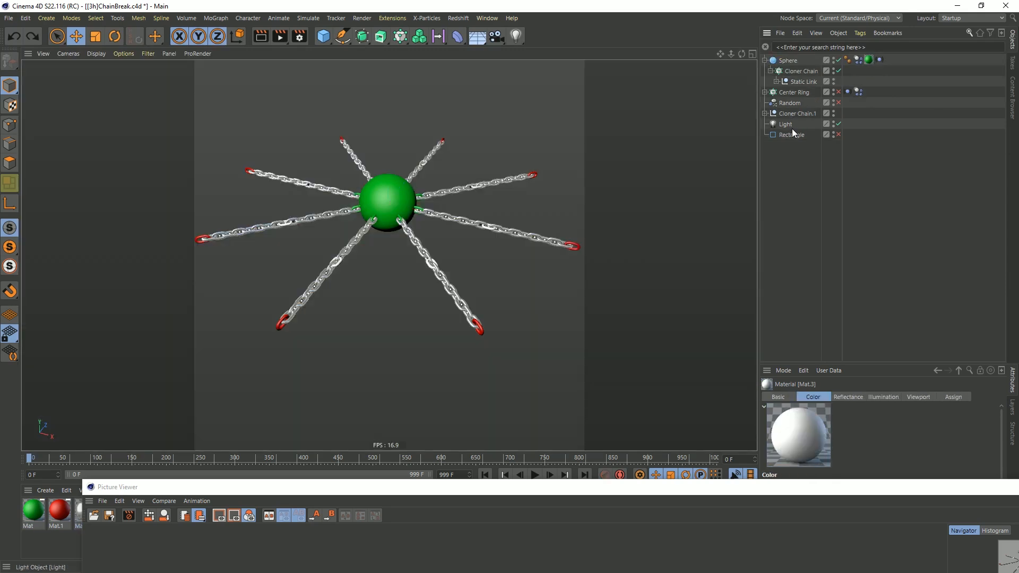
{"action": "key", "text": "ctrl+z"}
{"action": "left_click_drag", "start_coordinate": [658, 486], "coordinate": [611, 562]}
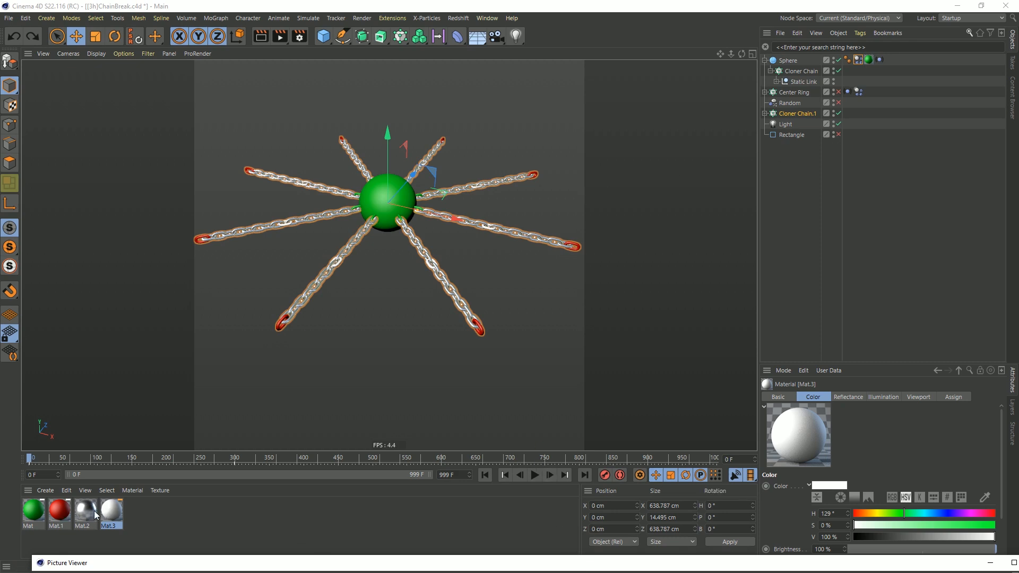
Edit material Mat.2 again so the chain links use a plain dark grey color instead of reflectance.
{"action": "key", "text": "ctrl+y"}
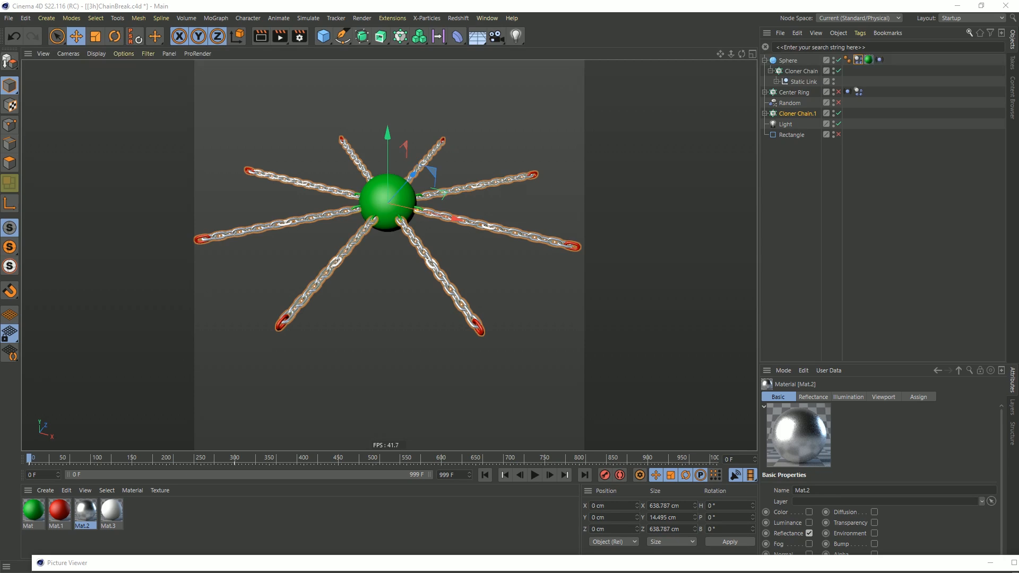
{"action": "left_click_drag", "start_coordinate": [645, 84], "coordinate": [568, 85]}
{"action": "left_click", "coordinate": [407, 201]}
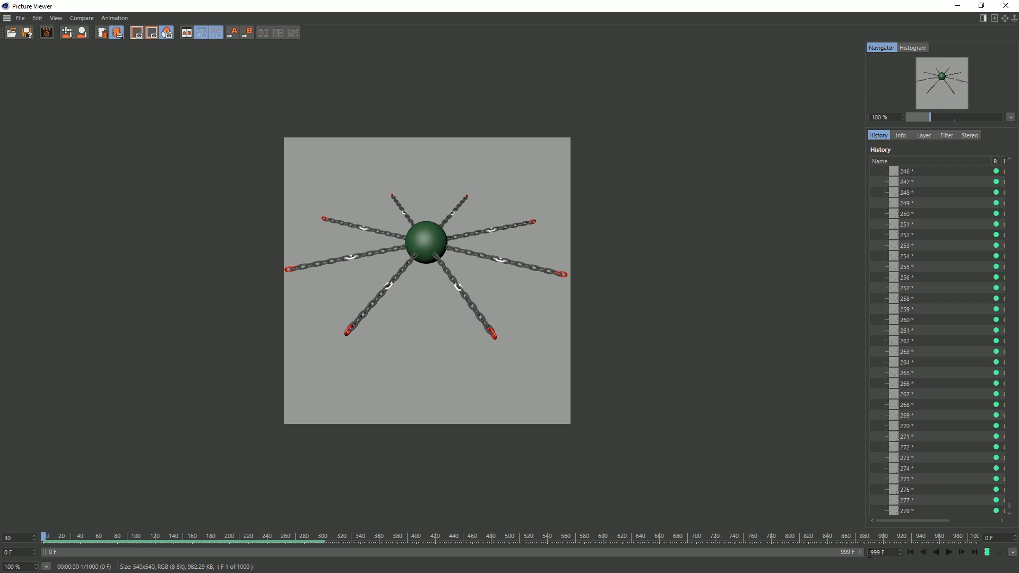
Play back the rendered frames in the Picture Viewer, examine the chains around the sphere up close, and stop the render.
{"action": "left_click", "coordinate": [946, 552]}
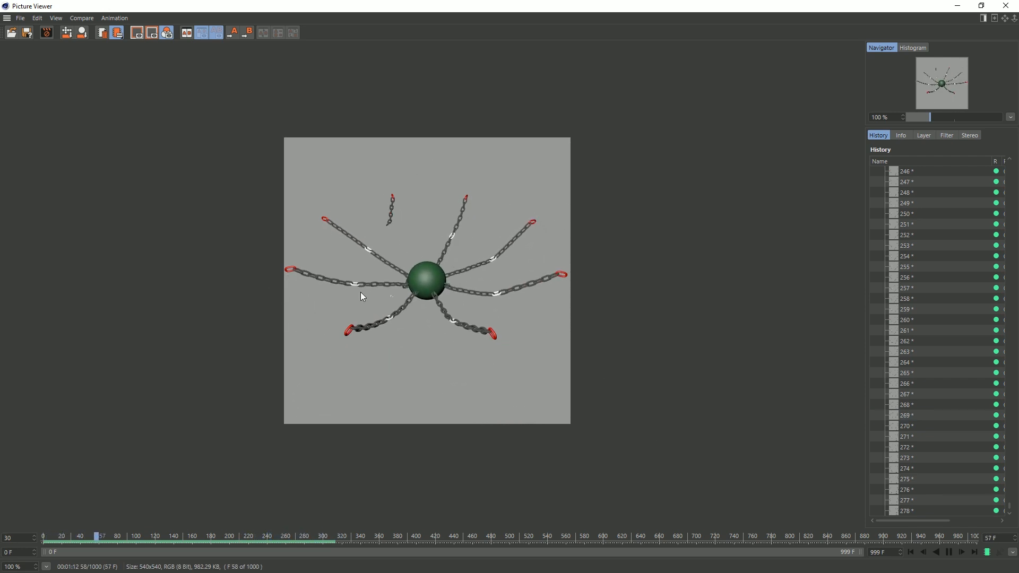
{"action": "left_click", "coordinate": [948, 553]}
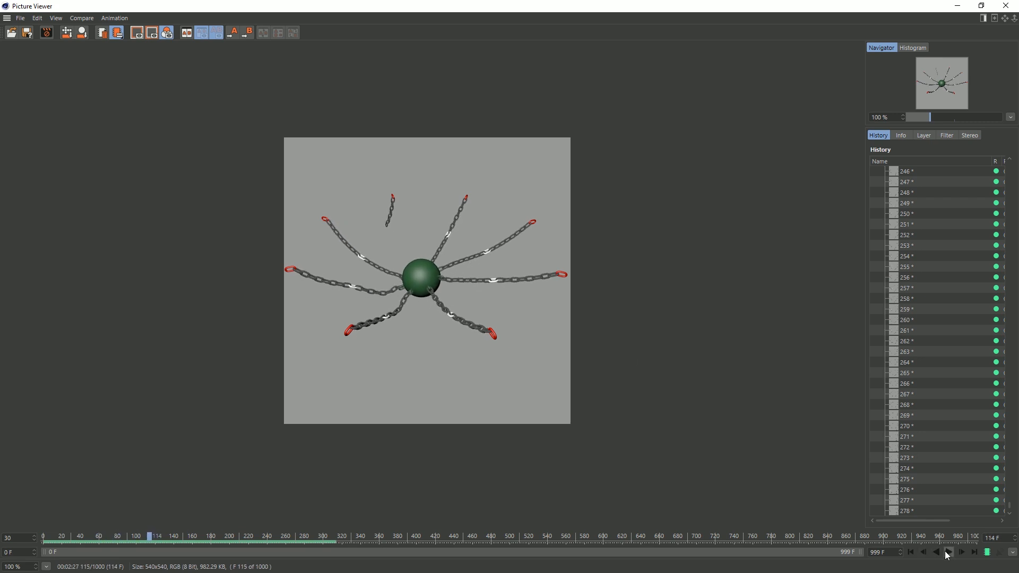
{"action": "scroll", "coordinate": [415, 291], "scroll_direction": "up", "scroll_amount": 5}
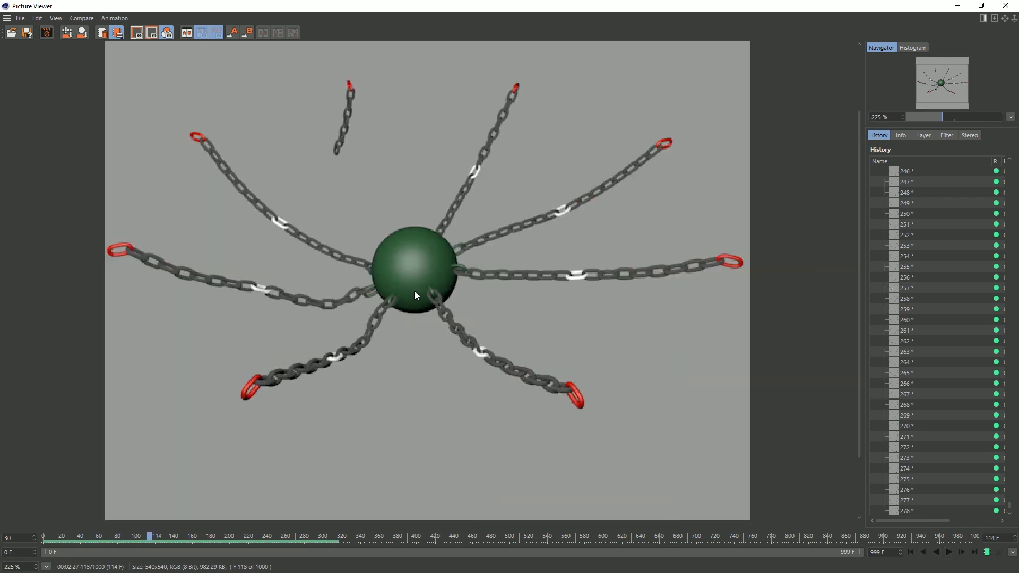
{"action": "mouse_move", "coordinate": [202, 539]}
{"action": "left_mouse_down"}
{"action": "mouse_move", "coordinate": [190, 534]}
{"action": "mouse_move", "coordinate": [202, 536]}
{"action": "left_mouse_up"}
{"action": "left_click", "coordinate": [948, 553]}
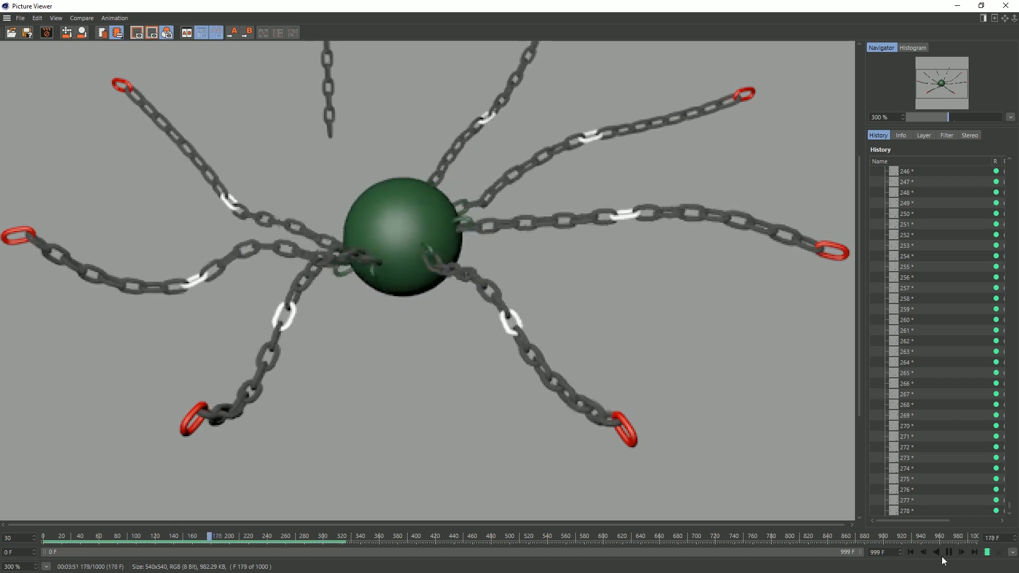
{"action": "left_click", "coordinate": [948, 553]}
{"action": "key", "text": "Escape"}
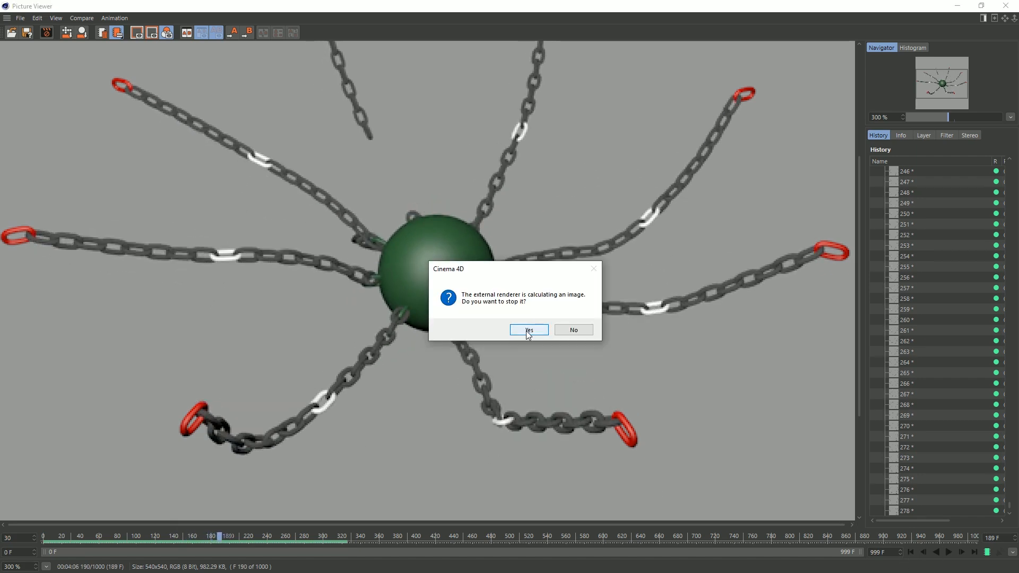
{"action": "left_click", "coordinate": [527, 329]}
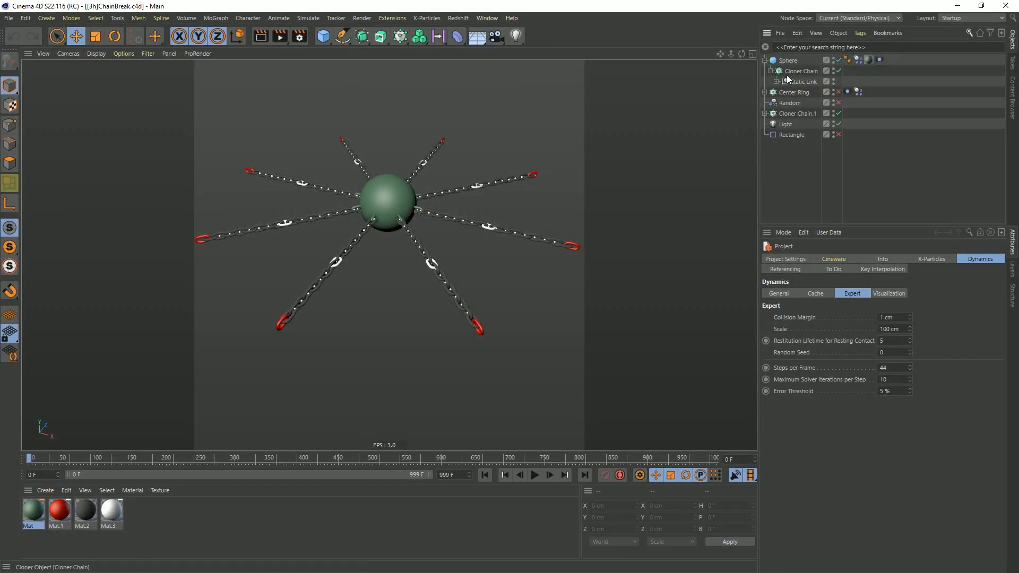
Check the Dynamics Body tag settings of the Sweep inside Static Link, and collapse the group again.
{"action": "scroll", "coordinate": [412, 207], "scroll_direction": "up", "scroll_amount": 10}
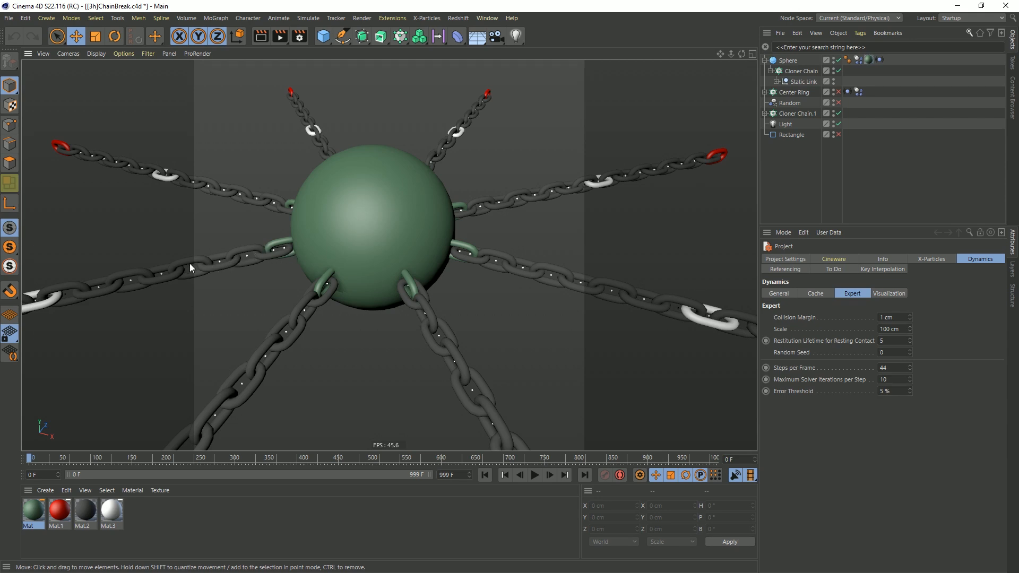
{"action": "left_click", "coordinate": [777, 82]}
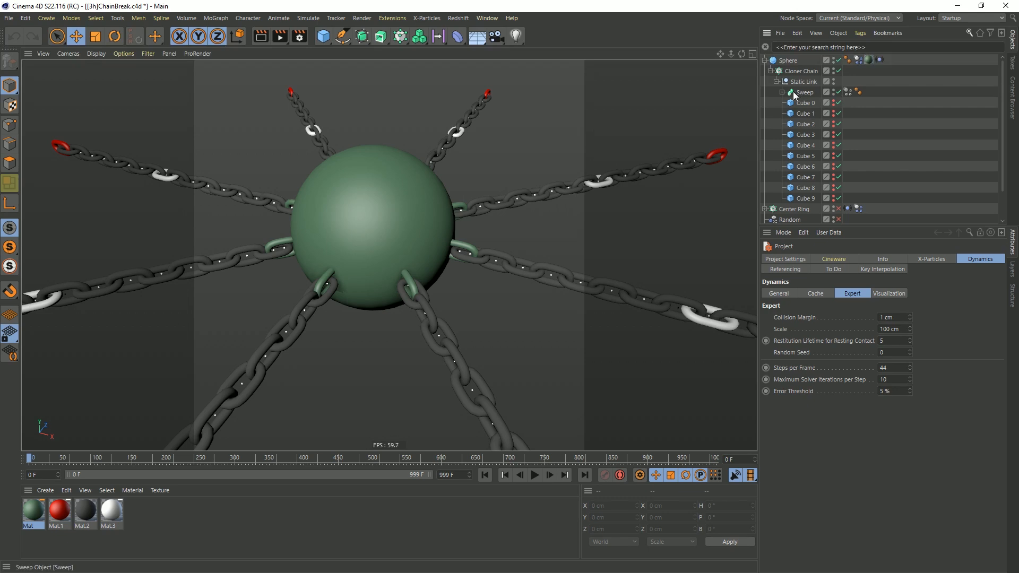
{"action": "left_click", "coordinate": [805, 93]}
{"action": "left_click", "coordinate": [847, 93]}
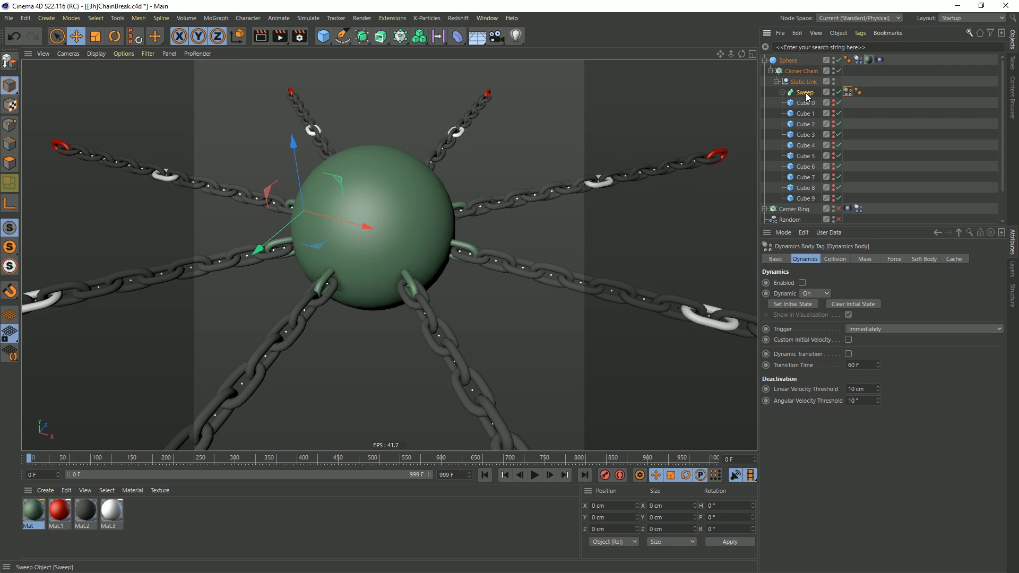
{"action": "left_click", "coordinate": [778, 81]}
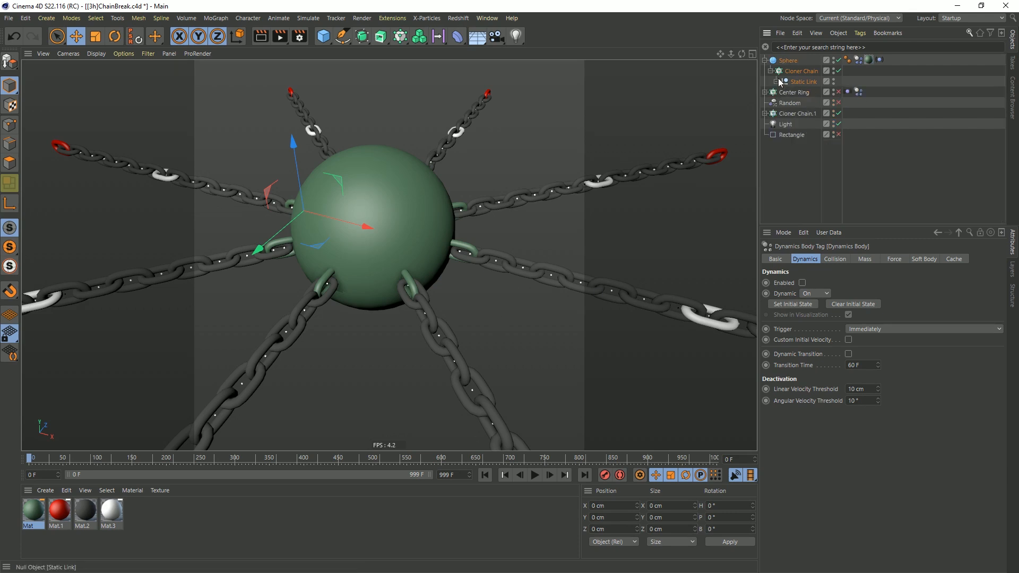
Set the count of both Cloner Chain and Cloner Chain.1 to 2, and make Cloner Chain.1 editable.
{"action": "left_click", "coordinate": [797, 113]}
{"action": "left_click", "coordinate": [800, 71], "text": "ctrl"}
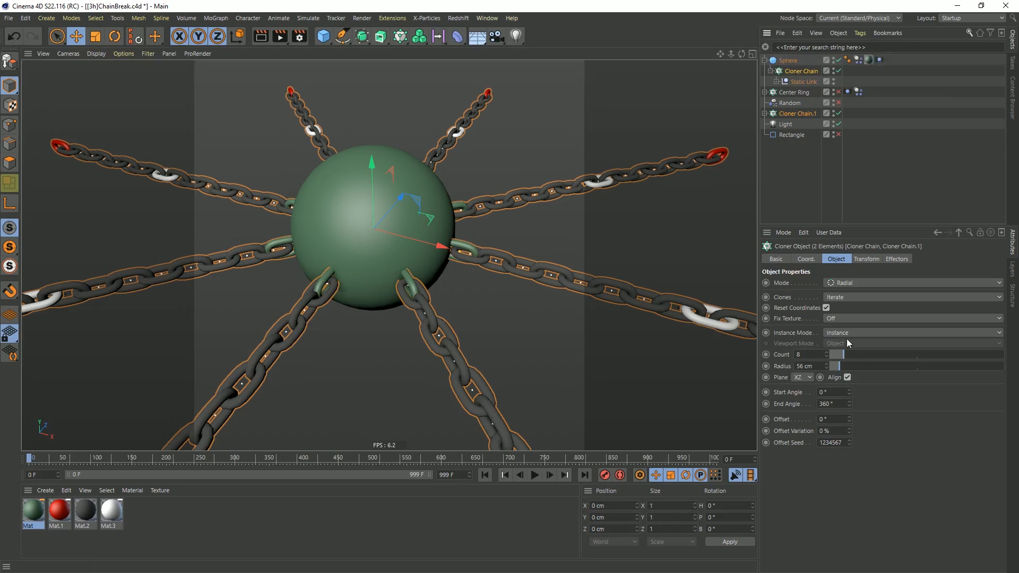
{"action": "key", "text": "Return"}
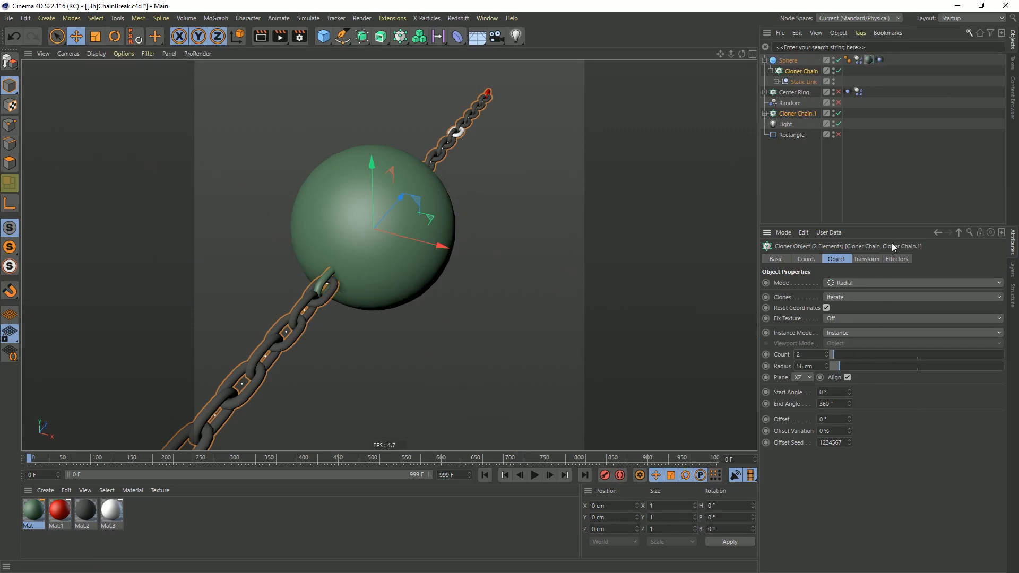
{"action": "left_click", "coordinate": [797, 114]}
{"action": "key", "text": "c"}
Play the two-chain simulation in short bursts and examine from several angles how the links attach to the sphere.
{"action": "left_click", "coordinate": [534, 475]}
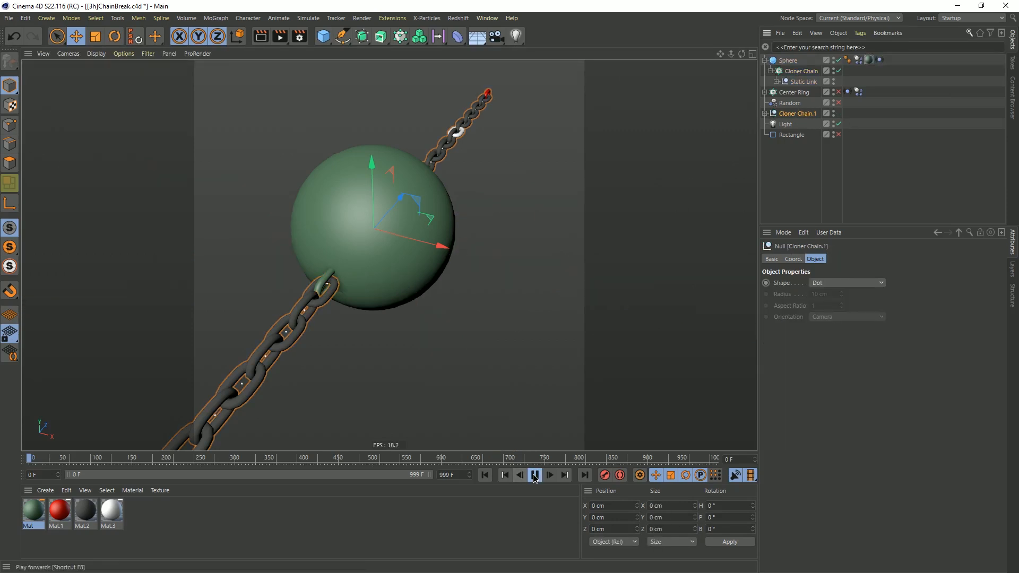
{"action": "left_click", "coordinate": [533, 473]}
{"action": "left_click_drag", "start_coordinate": [360, 368], "coordinate": [333, 329], "text": "alt"}
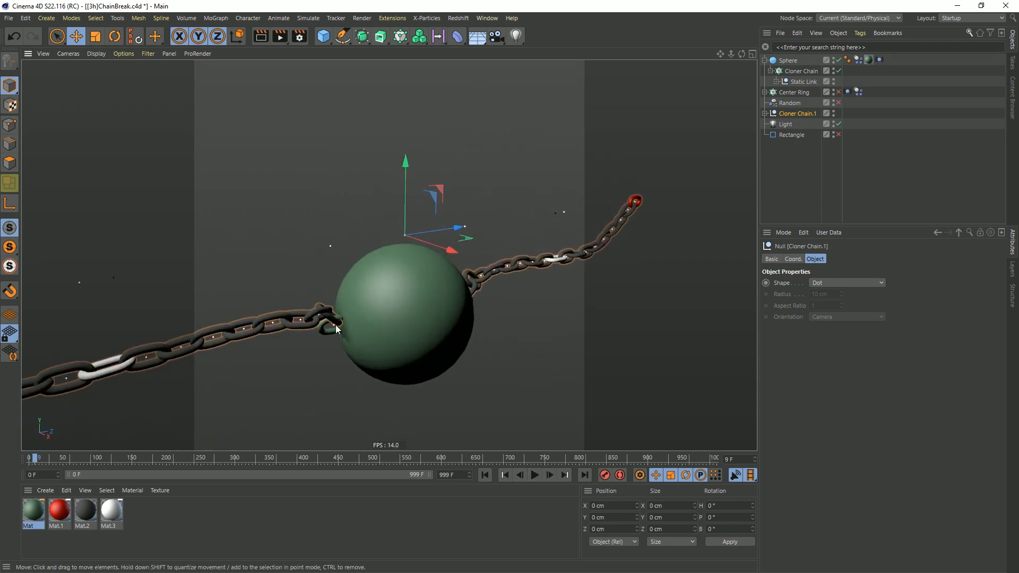
{"action": "right_click_drag", "start_coordinate": [333, 329], "coordinate": [366, 320], "text": "alt"}
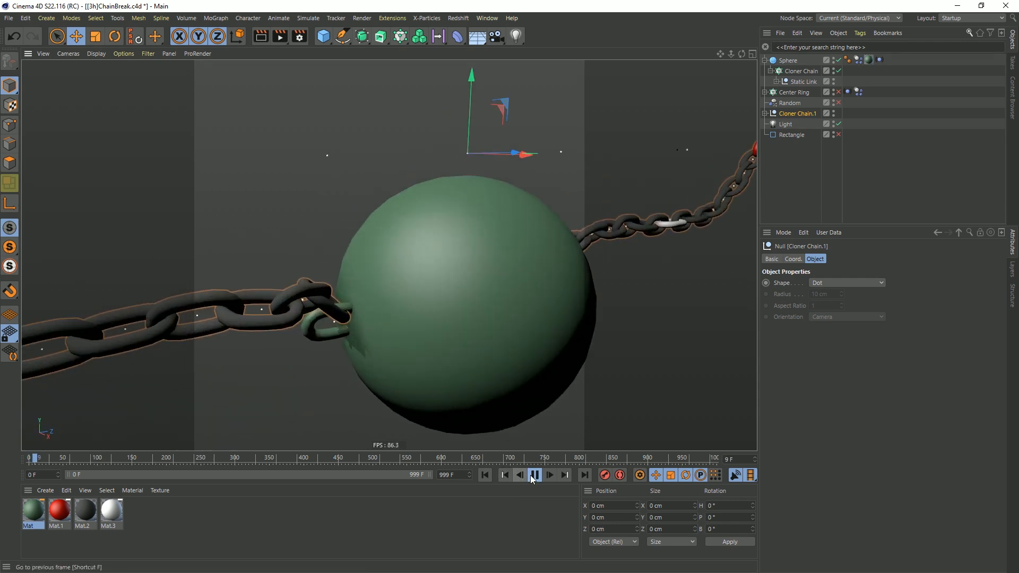
{"action": "left_click", "coordinate": [534, 475]}
{"action": "left_click", "coordinate": [534, 475]}
{"action": "left_click_drag", "start_coordinate": [459, 406], "coordinate": [432, 329], "text": "alt"}
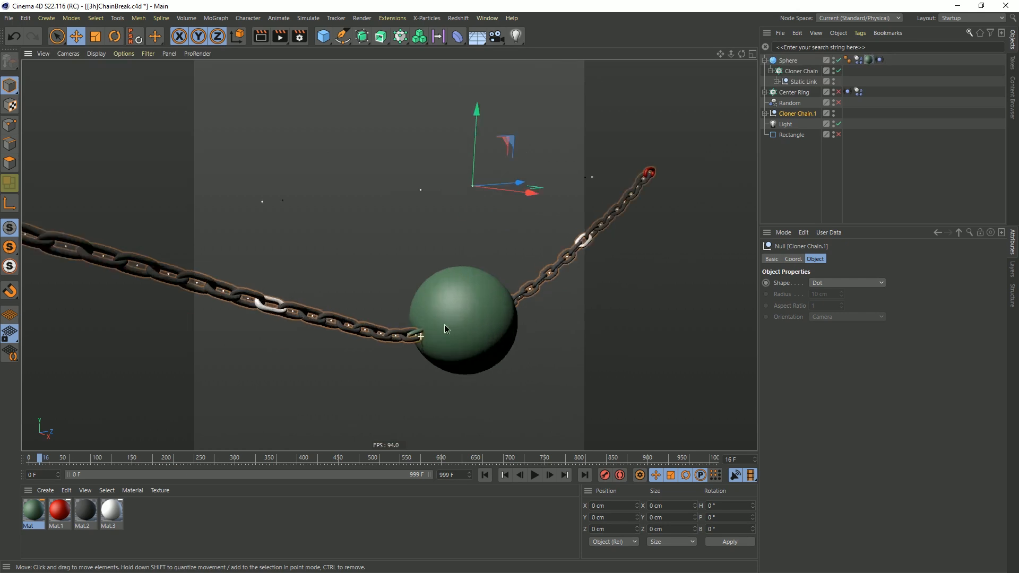
{"action": "scroll", "coordinate": [412, 336], "scroll_direction": "up", "scroll_amount": 5}
{"action": "scroll", "coordinate": [424, 323], "scroll_direction": "up", "scroll_amount": 2}
{"action": "scroll", "coordinate": [424, 323], "scroll_direction": "down", "scroll_amount": 8}
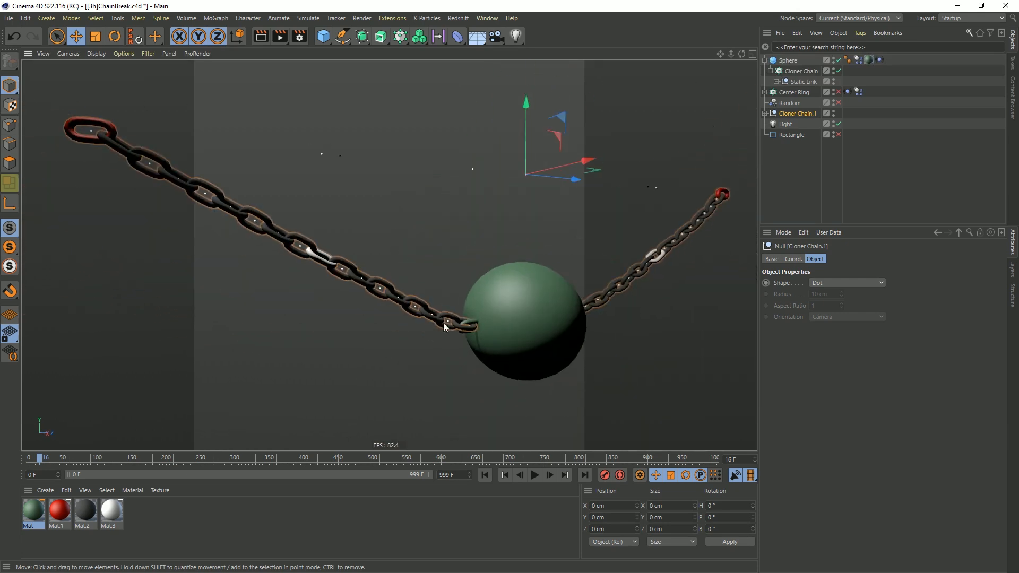
Return the simulation to the first frame and examine up close how the chain link meets the sphere.
{"action": "left_click_drag", "start_coordinate": [495, 308], "coordinate": [480, 324], "text": "alt"}
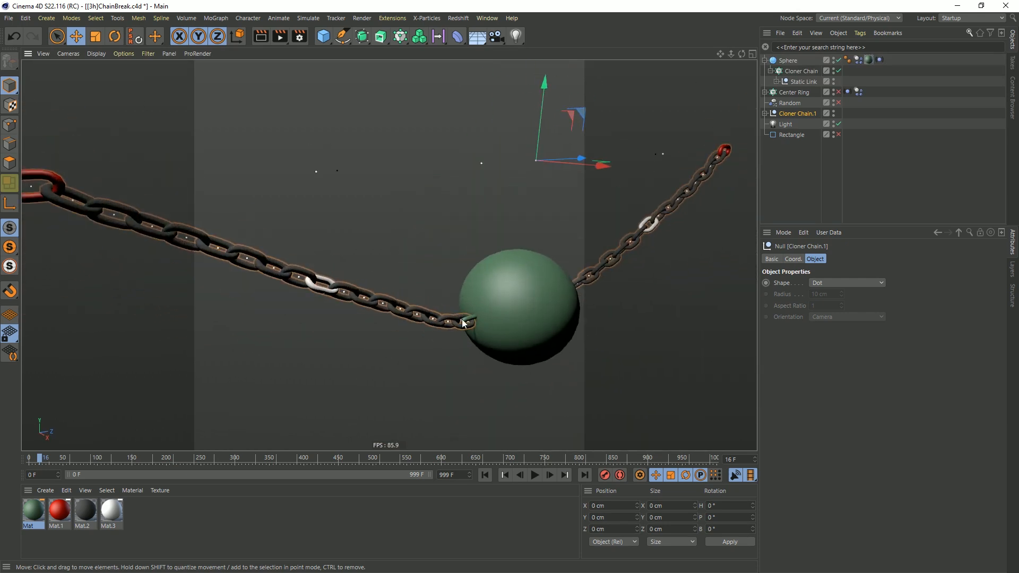
{"action": "left_click", "coordinate": [485, 474]}
{"action": "scroll", "coordinate": [528, 212], "scroll_direction": "down", "scroll_amount": 3}
{"action": "scroll", "coordinate": [521, 198], "scroll_direction": "up", "scroll_amount": 6}
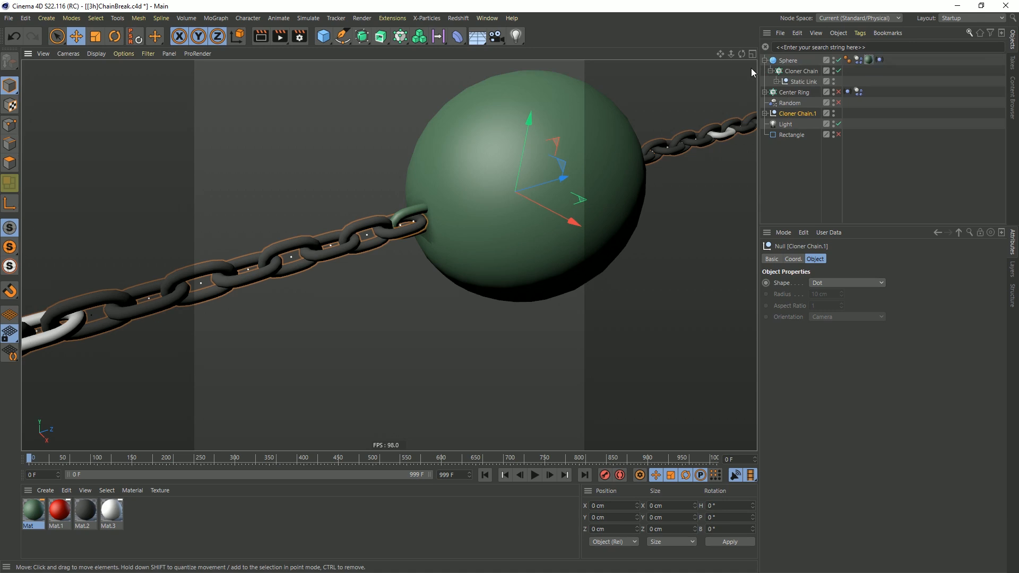
Set the Dynamic mode of the Dynamics Body tag on Static Link's Sweep to Ghost, test the simulation, and return to the start.
{"action": "left_click", "coordinate": [776, 82]}
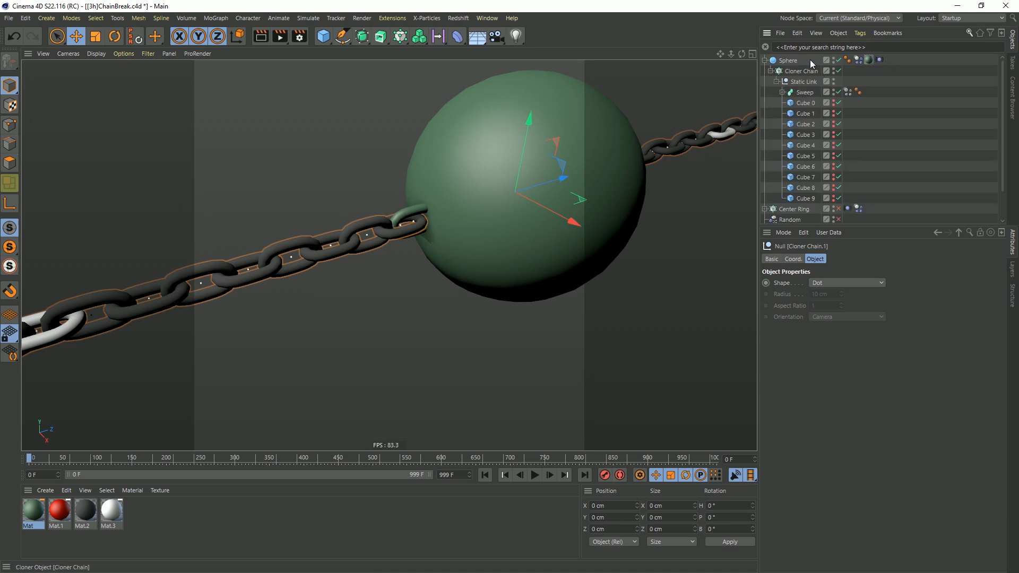
{"action": "left_click", "coordinate": [836, 91]}
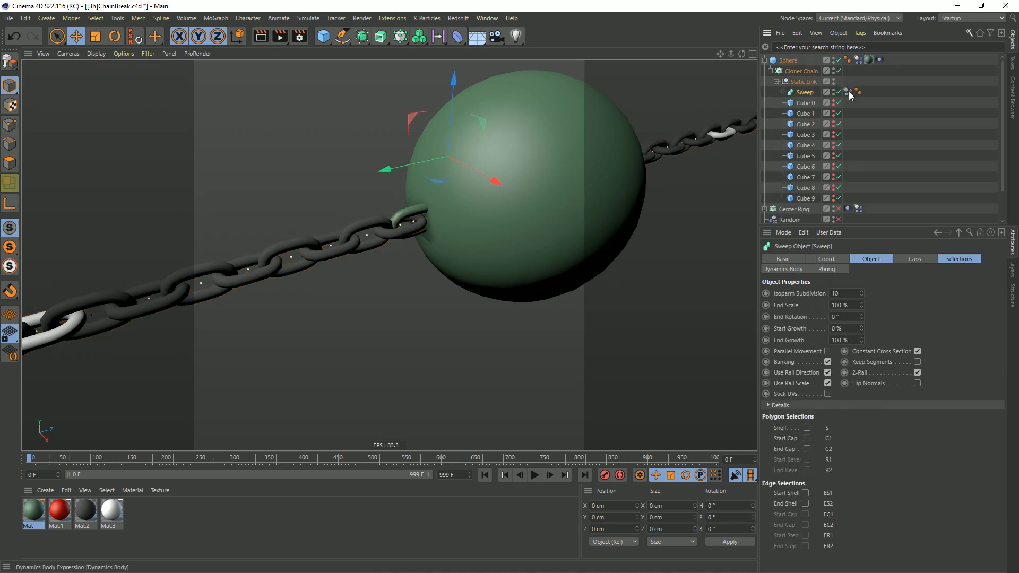
{"action": "left_click", "coordinate": [848, 92]}
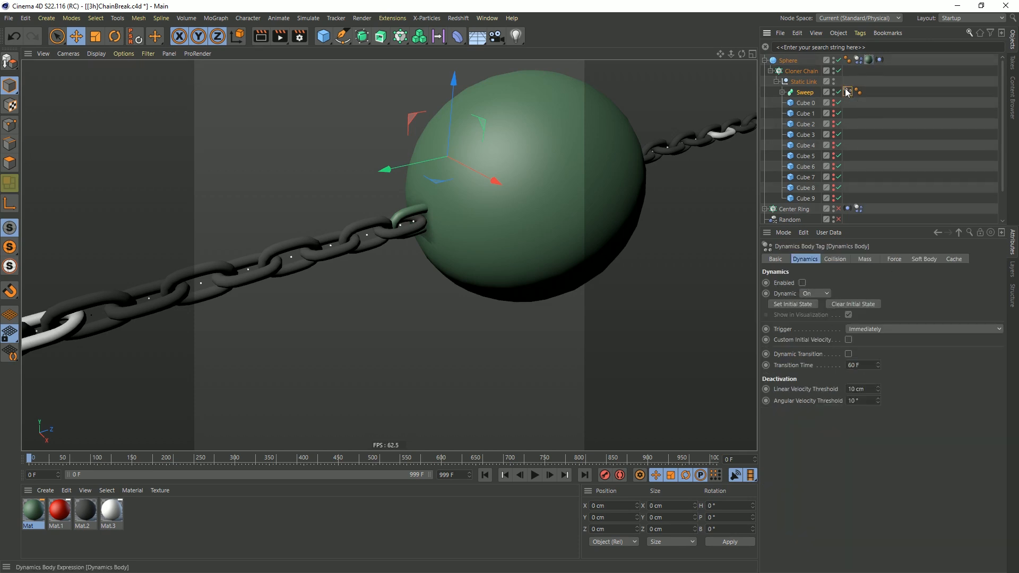
{"action": "left_click", "coordinate": [814, 294]}
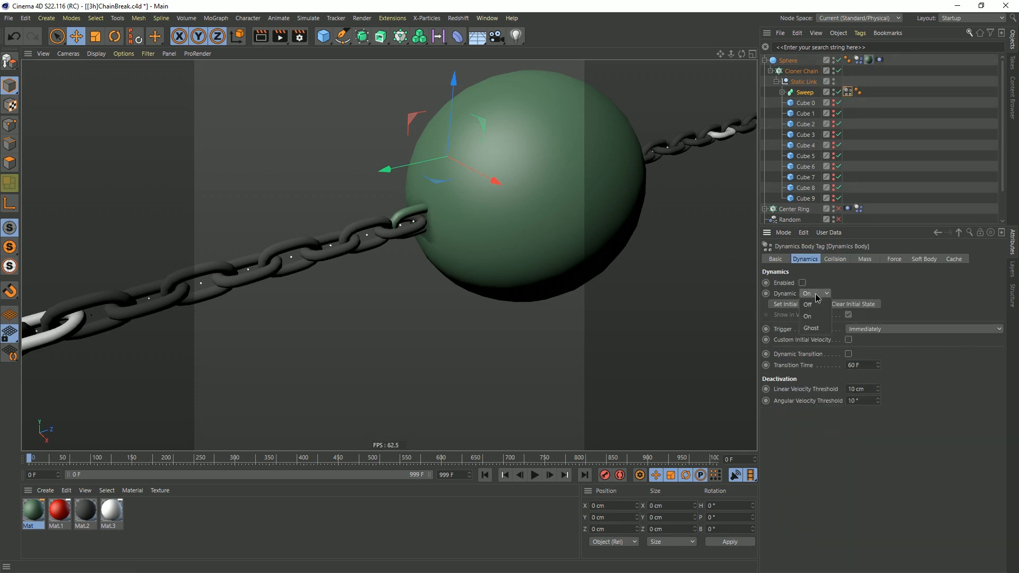
{"action": "left_click", "coordinate": [812, 330]}
{"action": "left_click", "coordinate": [535, 476]}
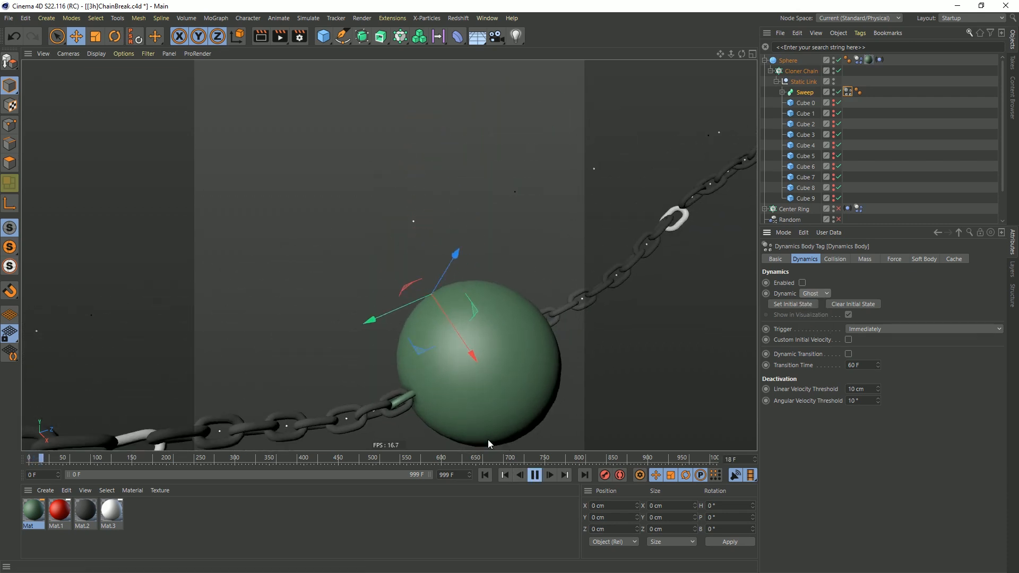
{"action": "left_click", "coordinate": [491, 474]}
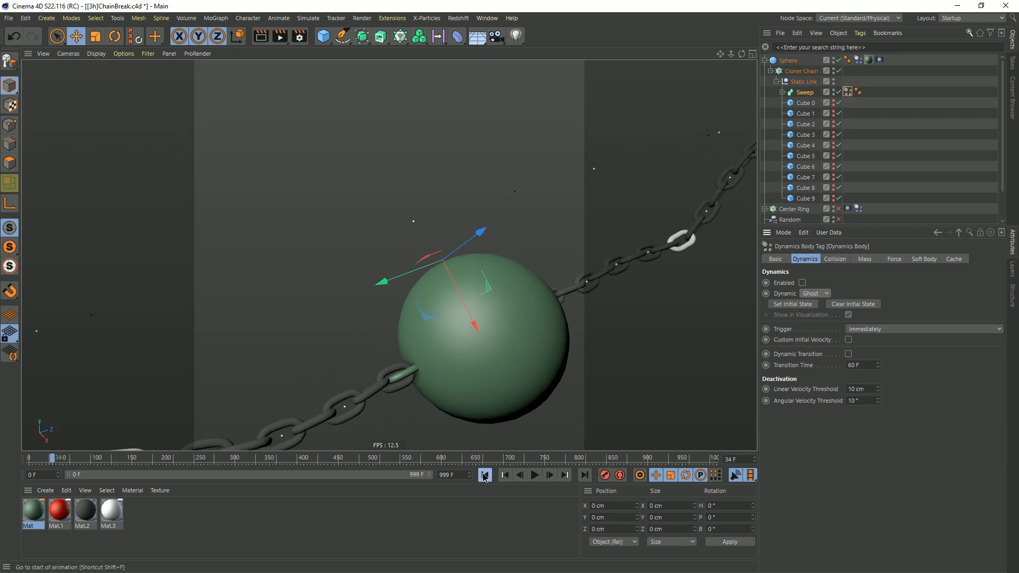
Try the simulation with the Sweep deleted from Static Link, return to the start, and undo the deletion.
{"action": "left_click", "coordinate": [804, 92]}
{"action": "key", "text": "Delete"}
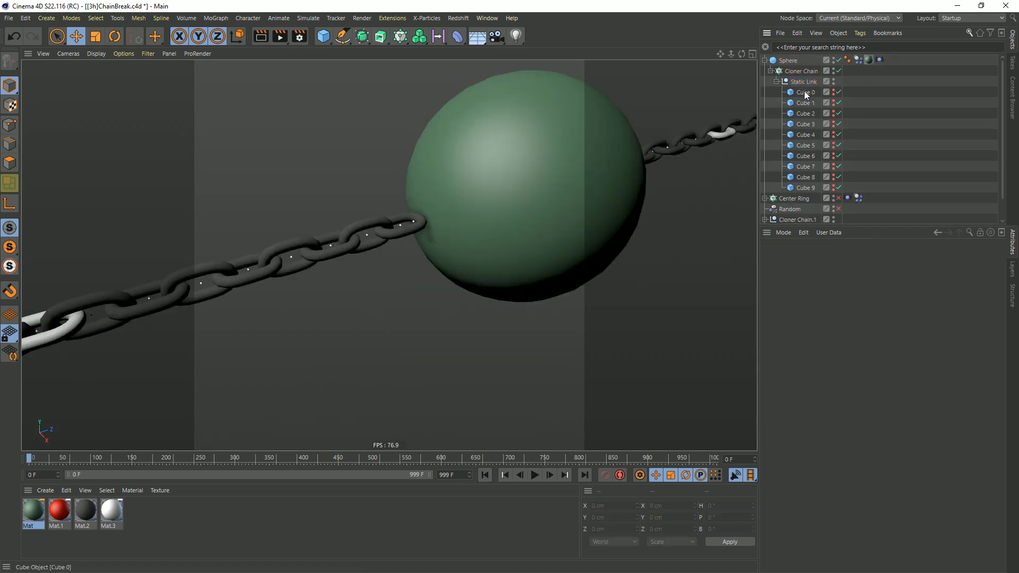
{"action": "left_click", "coordinate": [534, 475]}
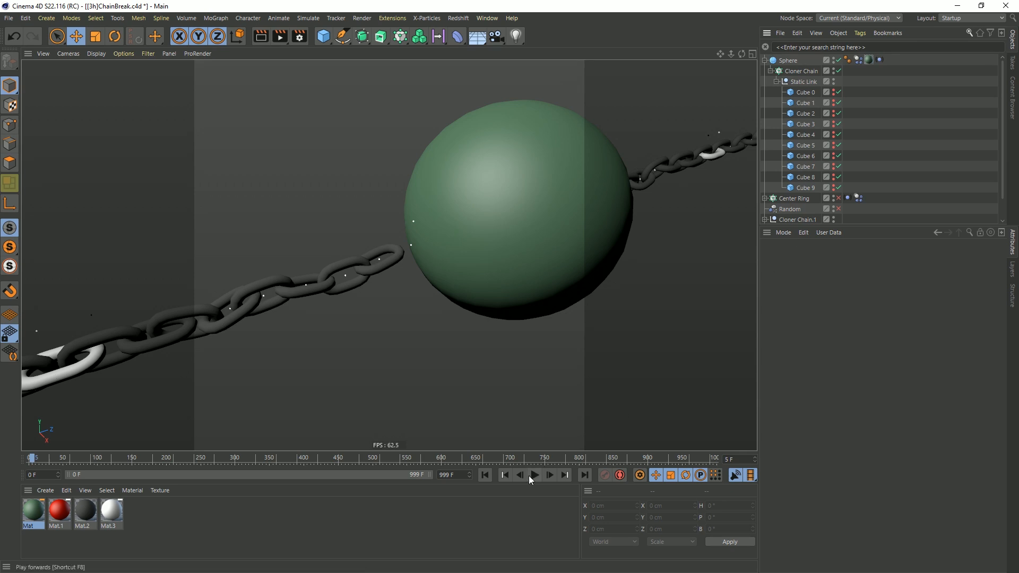
{"action": "left_click", "coordinate": [484, 475]}
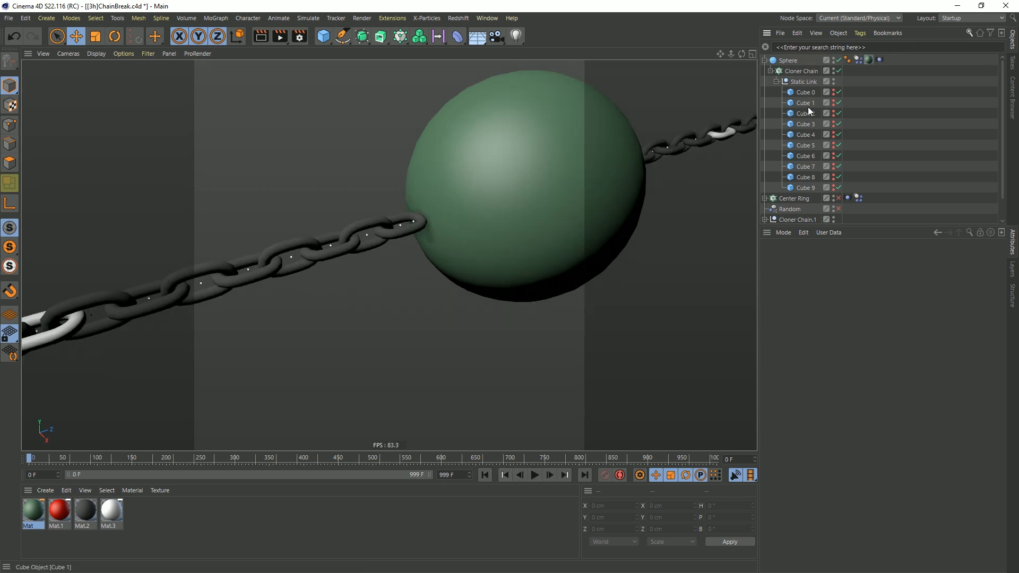
{"action": "key", "text": "ctrl+z"}
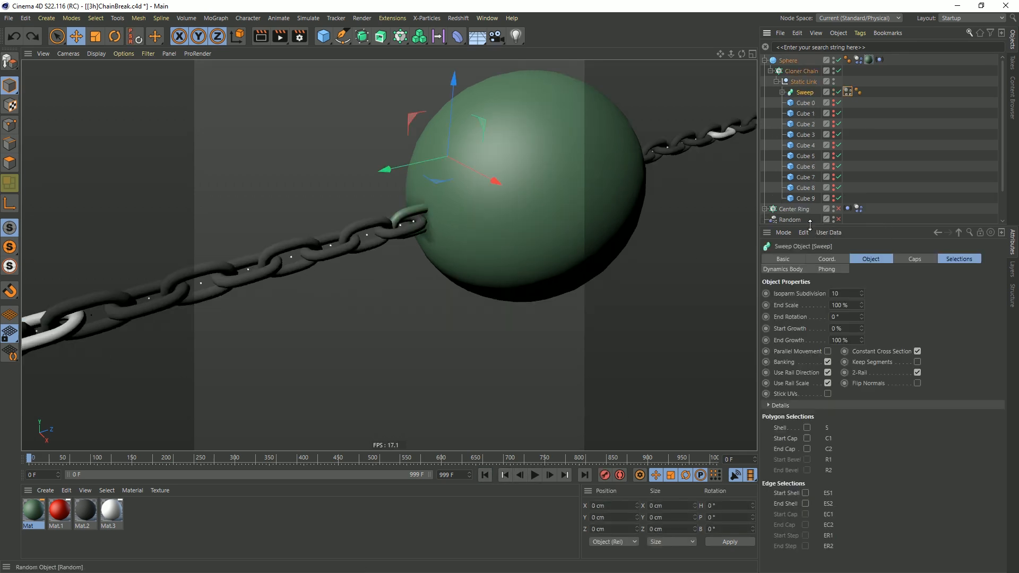
Undo the conversion of Cloner Chain.1 to restore its cloner, disable it, and inspect the links attached to the sphere.
{"action": "left_click_drag", "start_coordinate": [809, 225], "coordinate": [810, 311]}
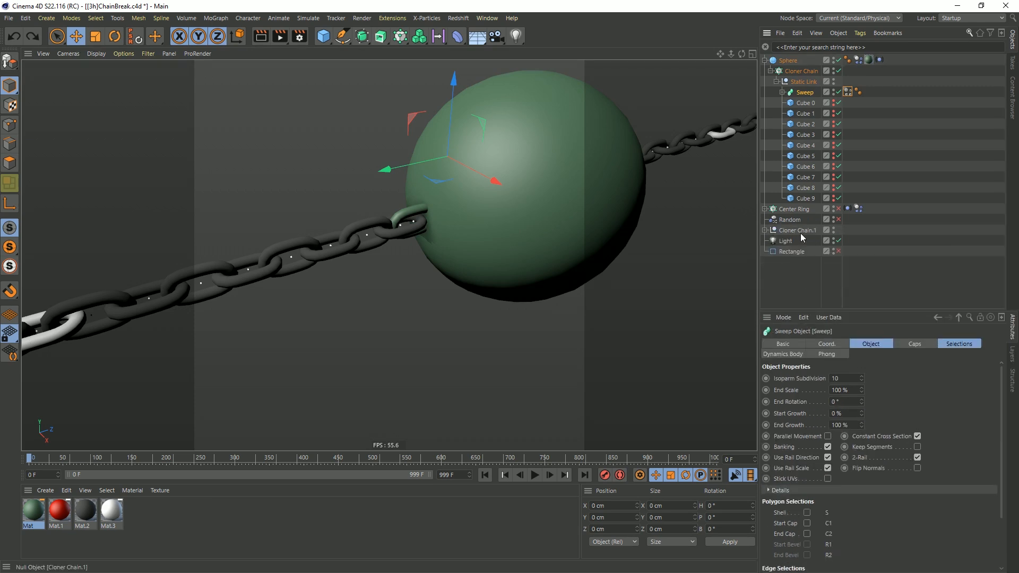
{"action": "left_click", "coordinate": [799, 230]}
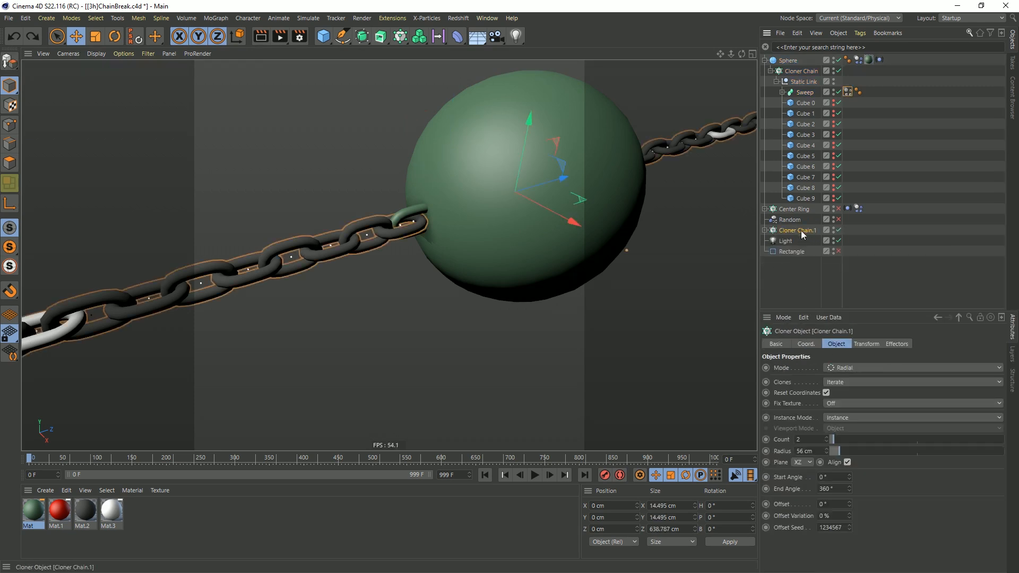
{"action": "left_click", "coordinate": [839, 229]}
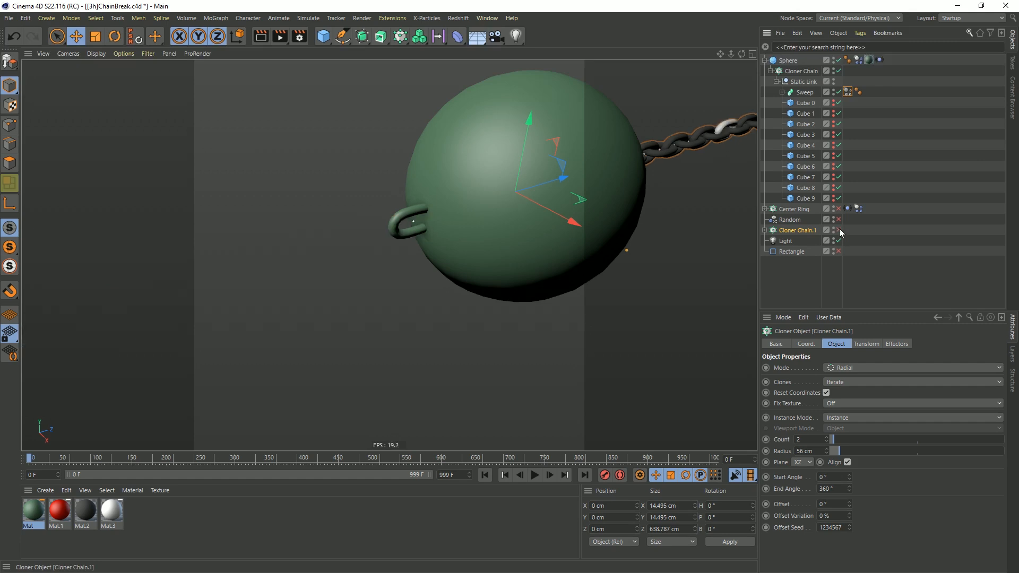
{"action": "left_click_drag", "start_coordinate": [628, 165], "coordinate": [587, 170], "text": "alt"}
{"action": "middle_click_drag", "start_coordinate": [587, 170], "coordinate": [302, 145], "text": "alt"}
{"action": "left_click_drag", "start_coordinate": [477, 192], "coordinate": [467, 190], "text": "alt"}
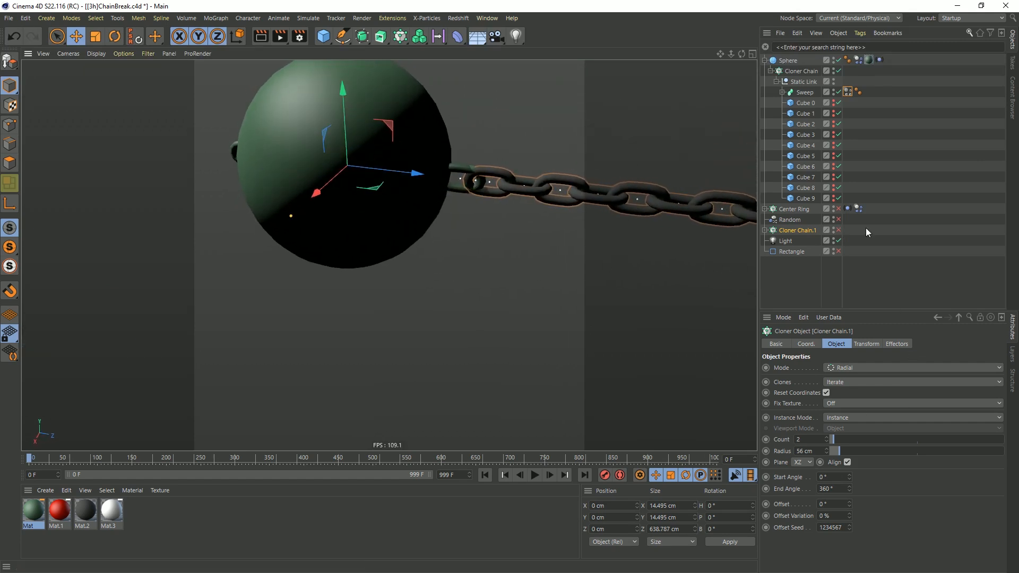
Step the simulation forward a few frames, return to the start, and re-enable Cloner Chain.1.
{"action": "left_click", "coordinate": [549, 475]}
{"action": "left_click", "coordinate": [549, 475]}
{"action": "left_click", "coordinate": [549, 475]}
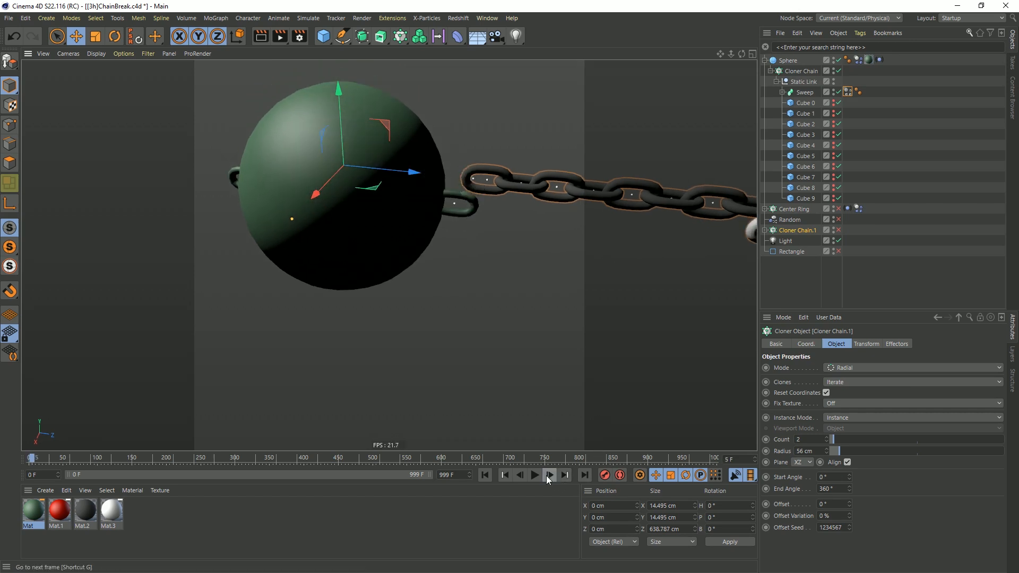
{"action": "left_click", "coordinate": [485, 475]}
{"action": "left_click", "coordinate": [838, 230]}
Duplicate Cloner Chain inside the Sphere and delete Cube 0 through Cube 9 from the copy's Static Link.
{"action": "left_click_drag", "start_coordinate": [236, 155], "coordinate": [434, 227], "text": "alt"}
{"action": "right_click_drag", "start_coordinate": [392, 234], "coordinate": [413, 236], "text": "alt"}
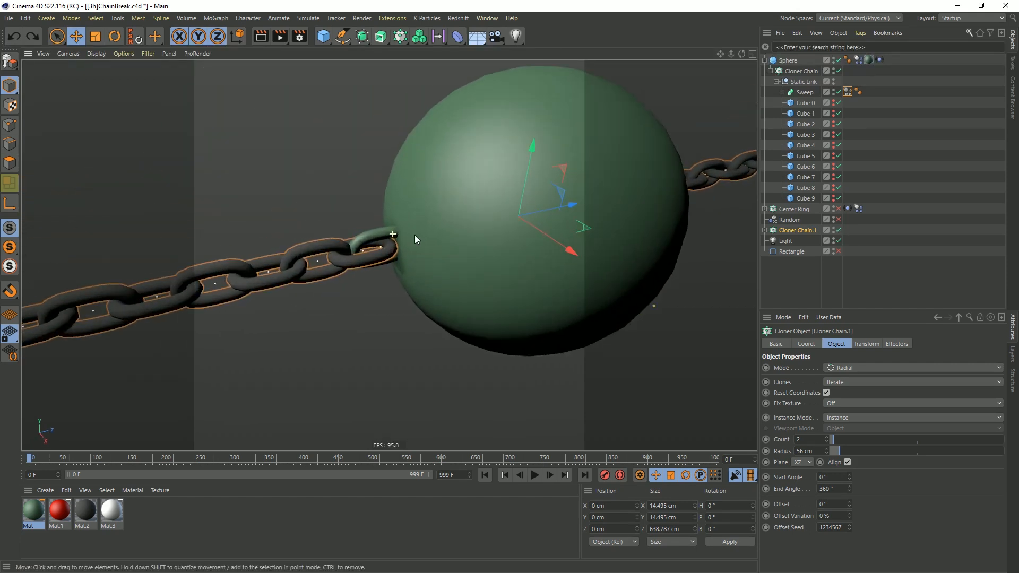
{"action": "left_click_drag", "start_coordinate": [412, 235], "coordinate": [393, 257], "text": "alt"}
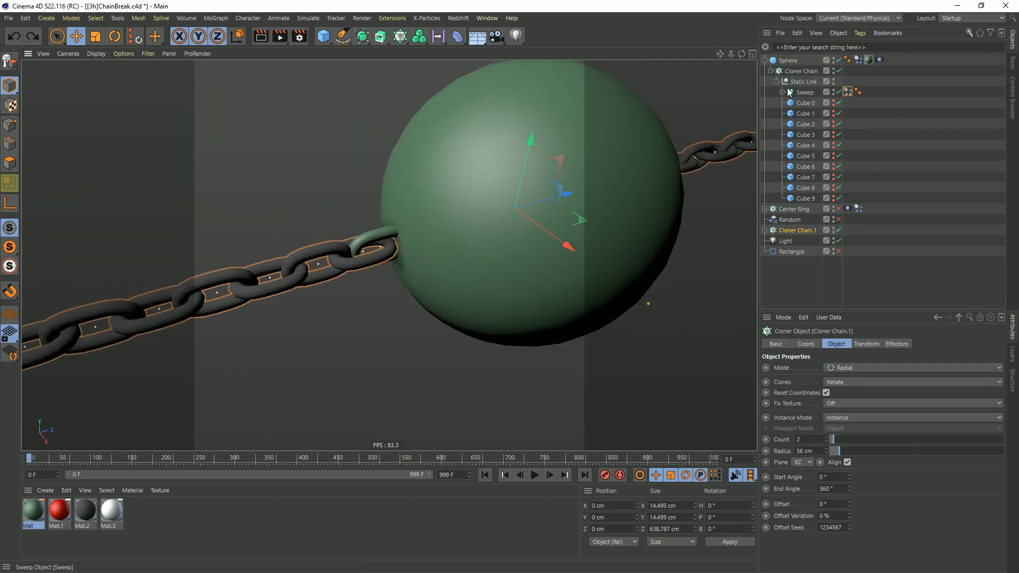
{"action": "left_click", "coordinate": [804, 93]}
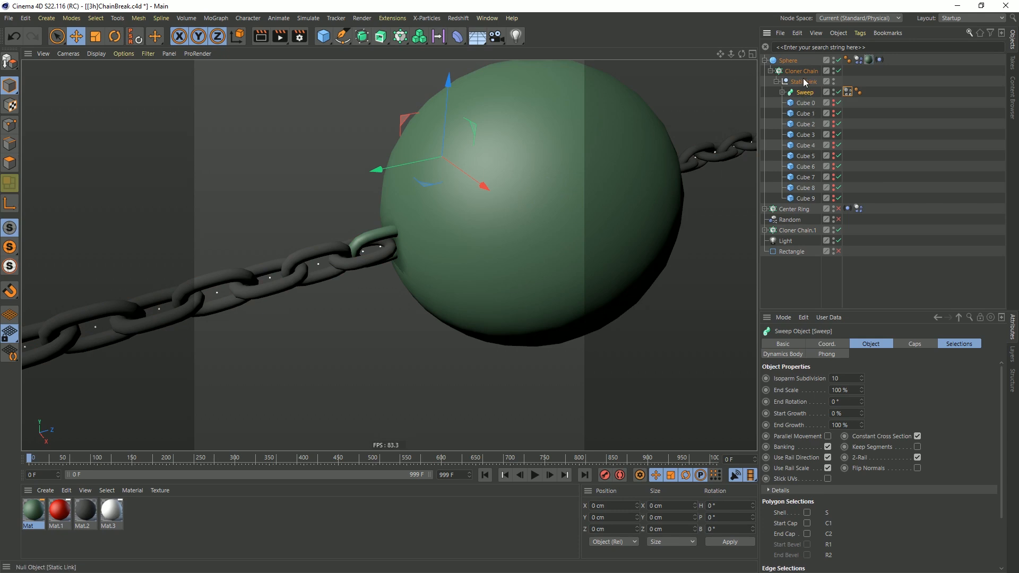
{"action": "left_click_drag", "start_coordinate": [794, 72], "coordinate": [808, 72]}
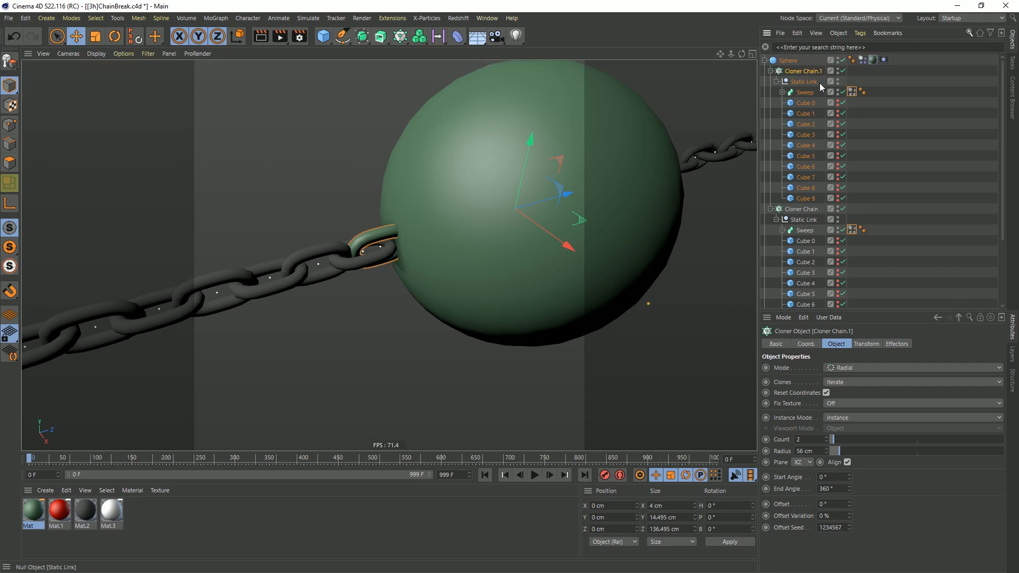
{"action": "left_click", "coordinate": [805, 103]}
{"action": "left_click", "coordinate": [805, 206], "text": "shift"}
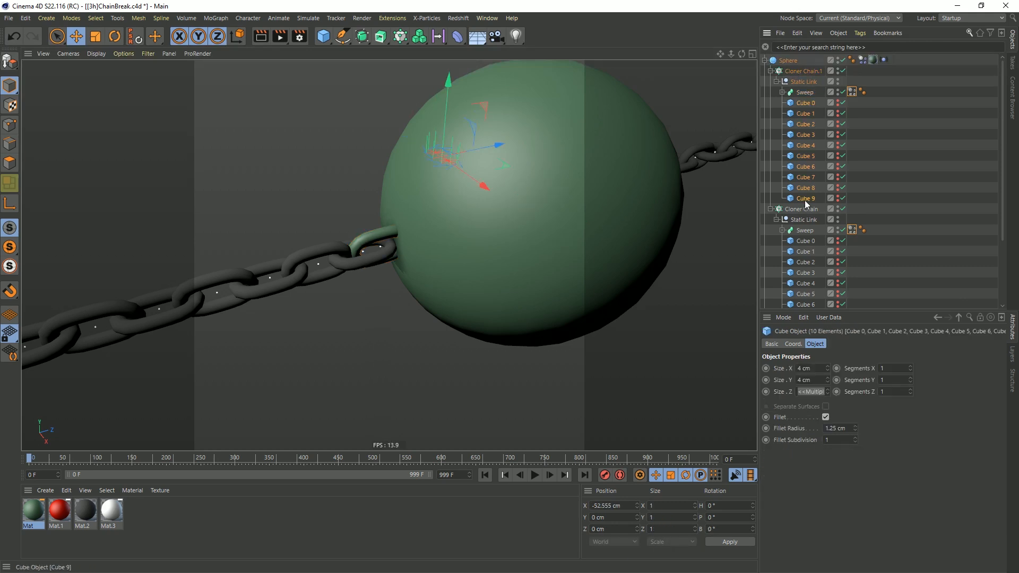
{"action": "key", "text": "Delete"}
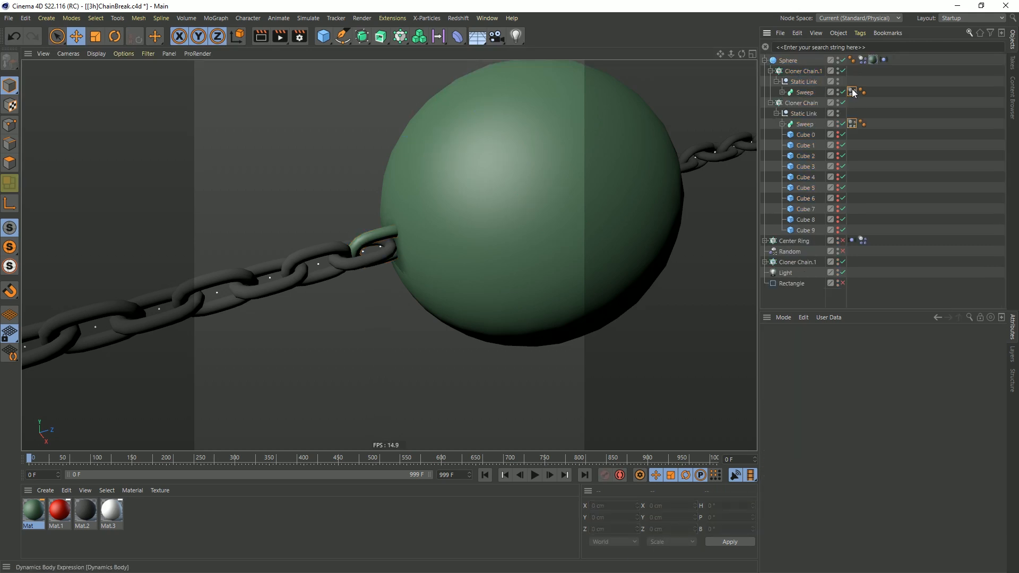
Move the Dynamics Body tag from the copy's Sweep to the duplicated cloner, and delete the tag and Sweep from the original Cloner Chain.
{"action": "left_click_drag", "start_coordinate": [861, 80], "coordinate": [852, 72]}
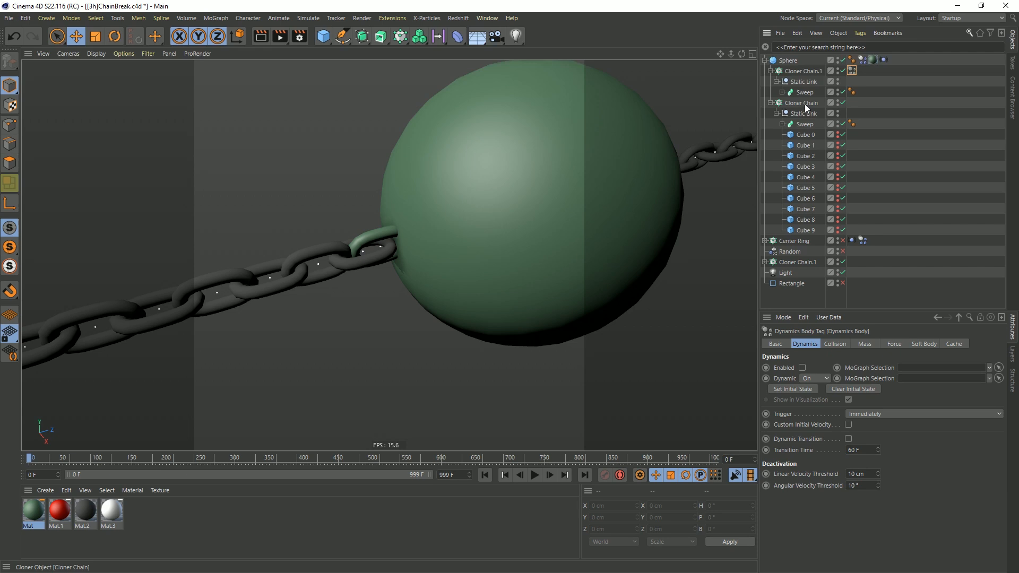
{"action": "left_click", "coordinate": [804, 125]}
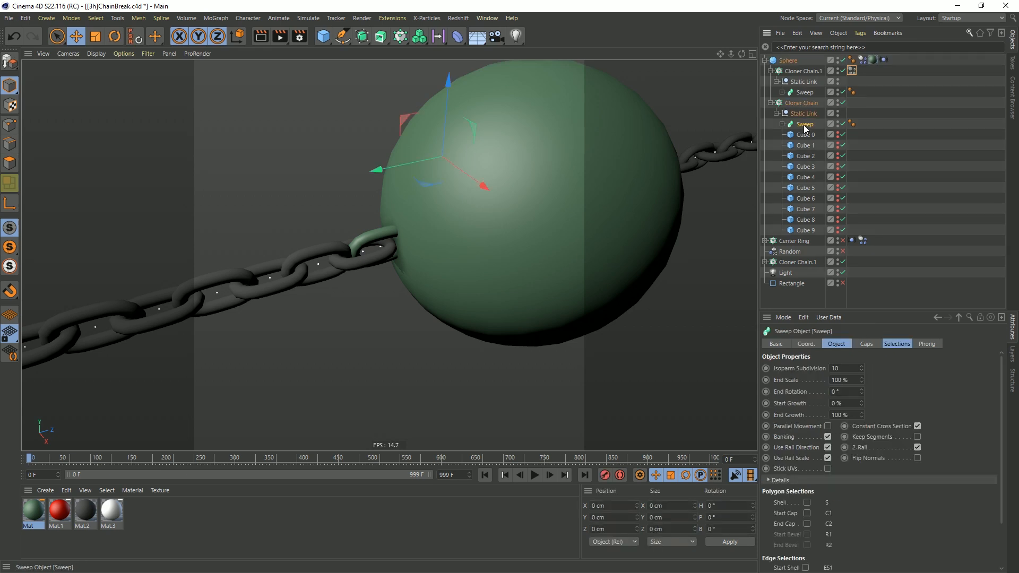
{"action": "key", "text": "Delete"}
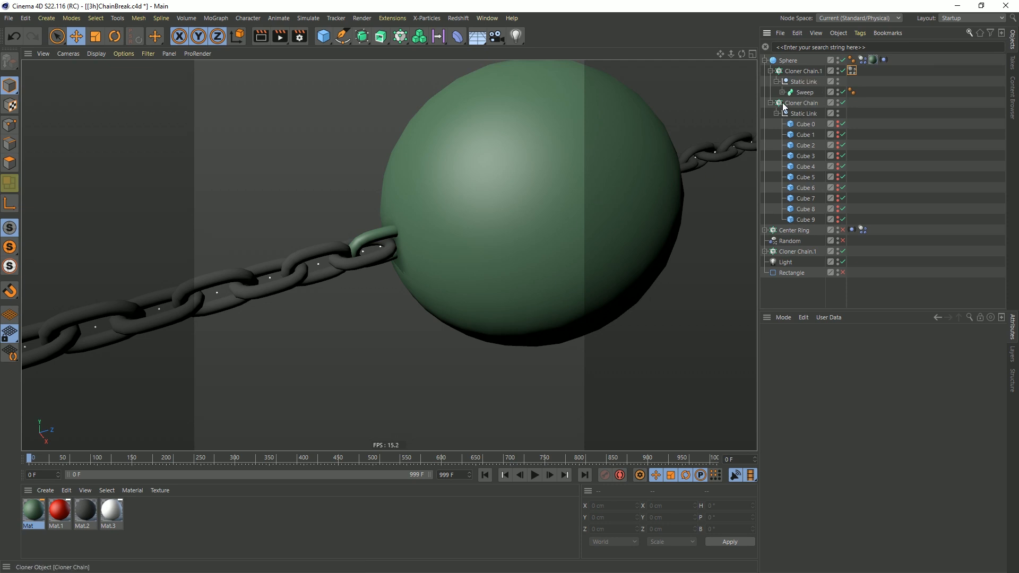
Make the Cloner Chain.1 outside the Sphere group editable.
{"action": "scroll", "coordinate": [574, 225], "scroll_direction": "down", "scroll_amount": 5}
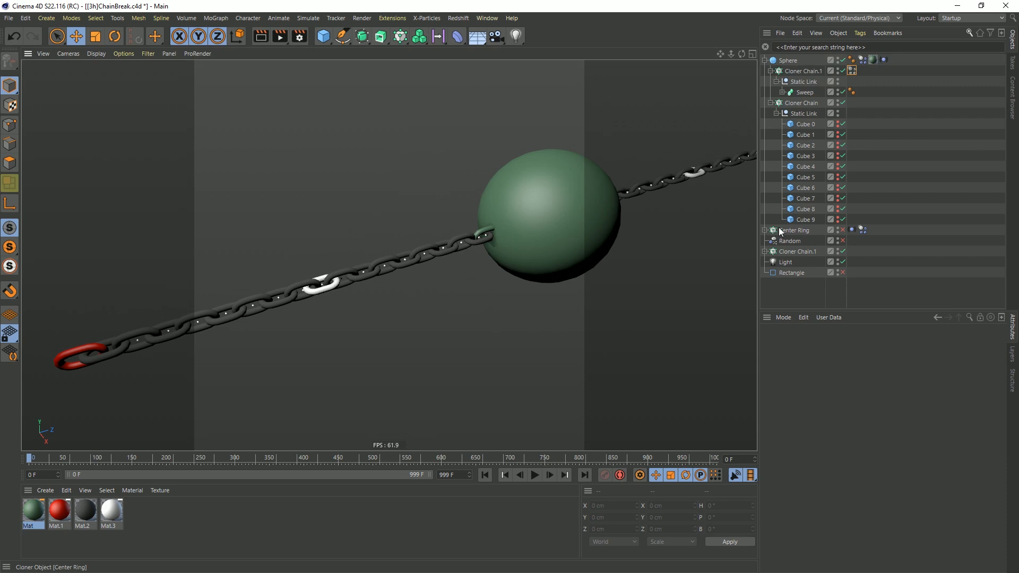
{"action": "left_click", "coordinate": [796, 251]}
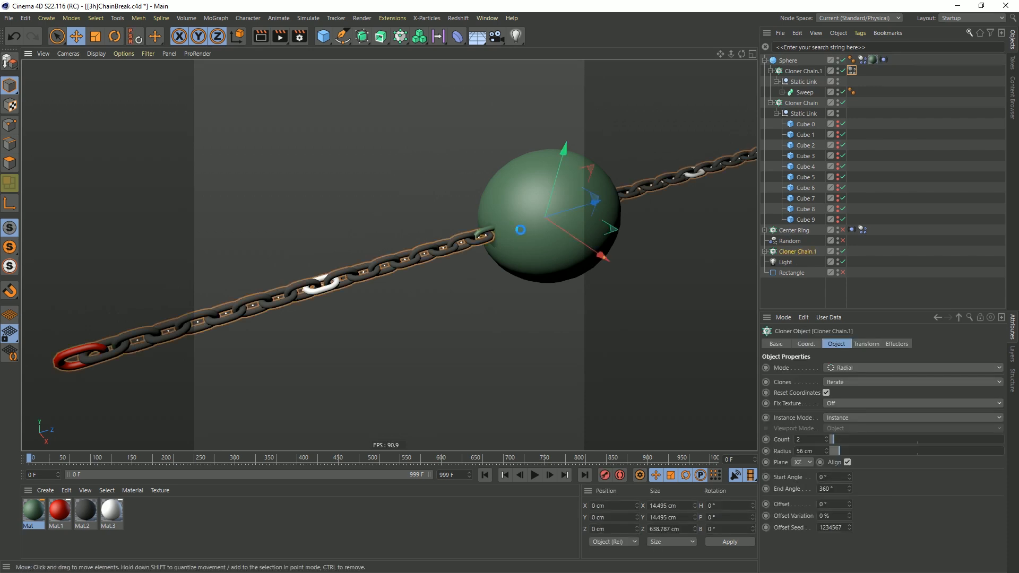
{"action": "key", "text": "c"}
{"action": "scroll", "coordinate": [555, 219], "scroll_direction": "up", "scroll_amount": 2}
{"action": "middle_click_drag", "start_coordinate": [555, 219], "coordinate": [417, 228], "text": "alt"}
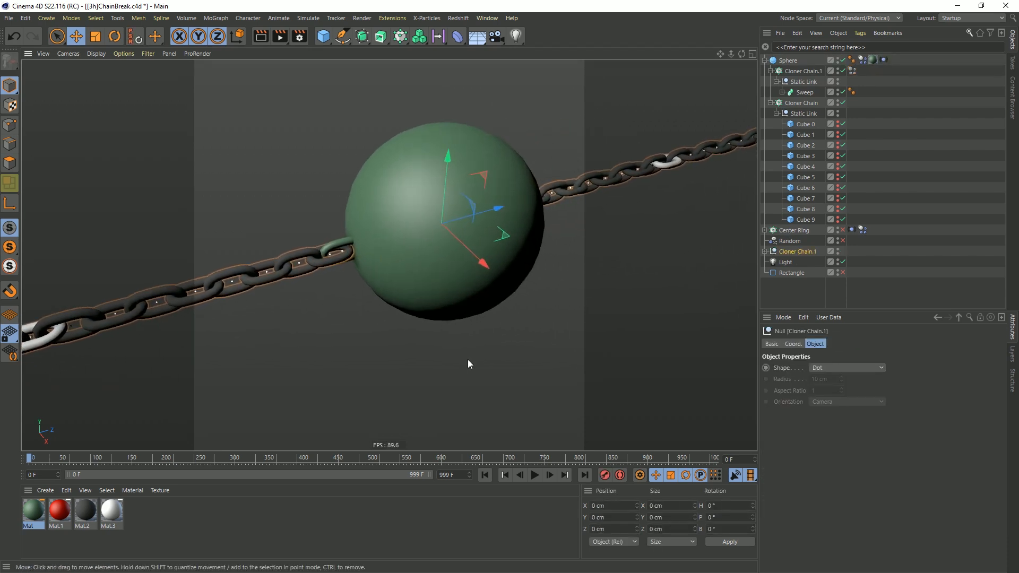
Play the simulation until the chains break away with the sphere, return to the start, and collapse the Sphere's Cloner Chain.1 group.
{"action": "left_click", "coordinate": [534, 475]}
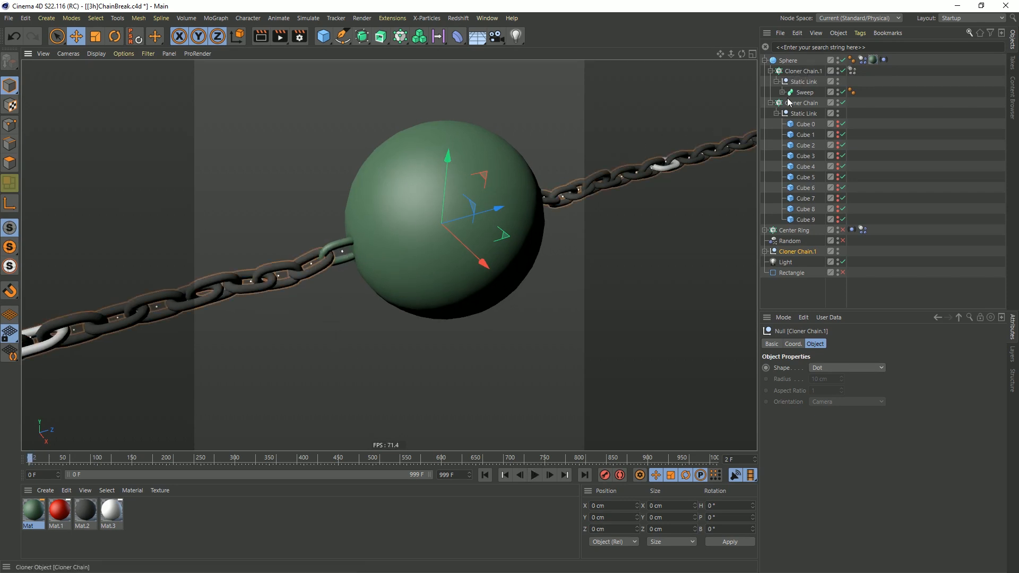
{"action": "left_click", "coordinate": [535, 475]}
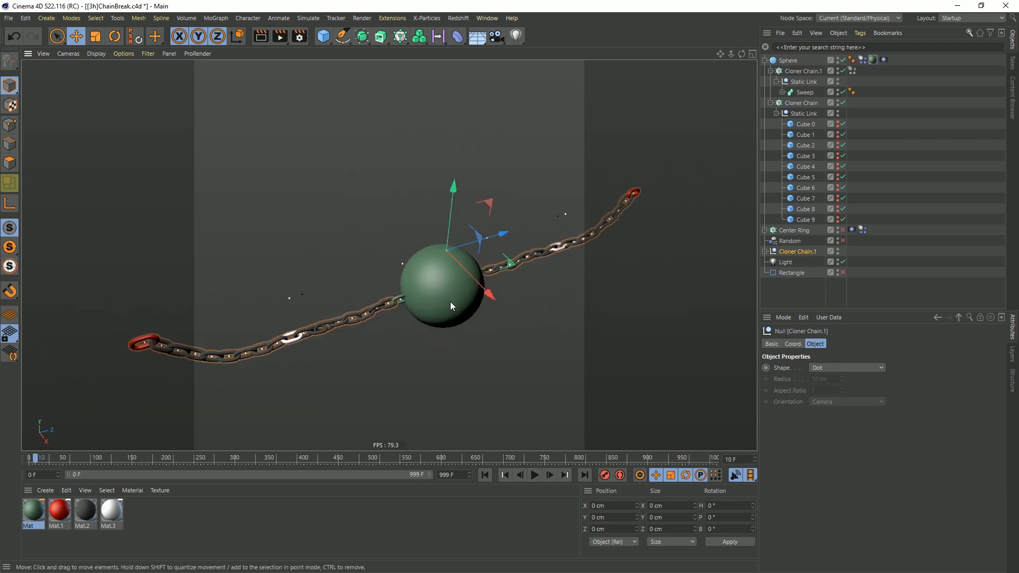
{"action": "left_click", "coordinate": [534, 476]}
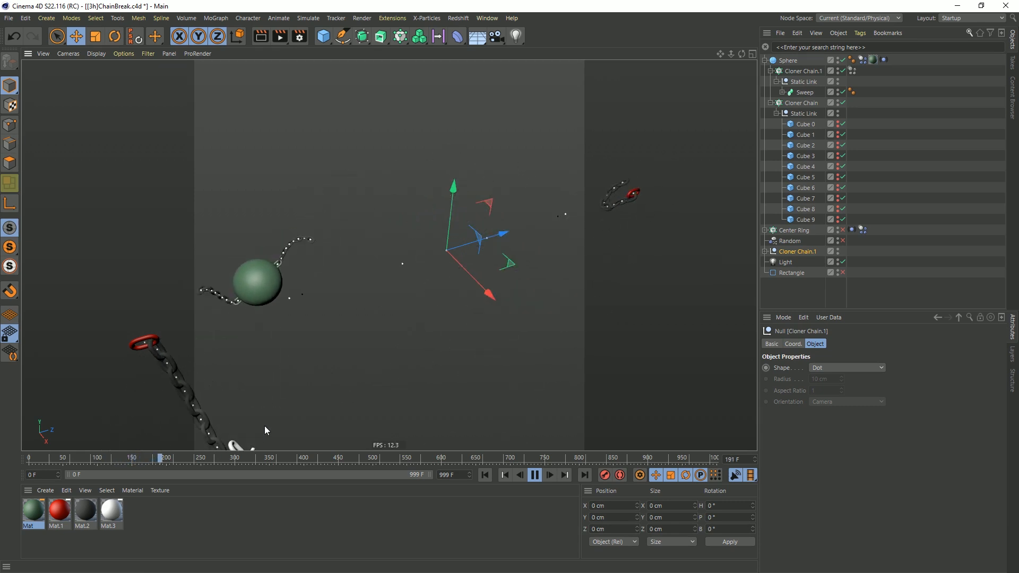
{"action": "left_click", "coordinate": [534, 474]}
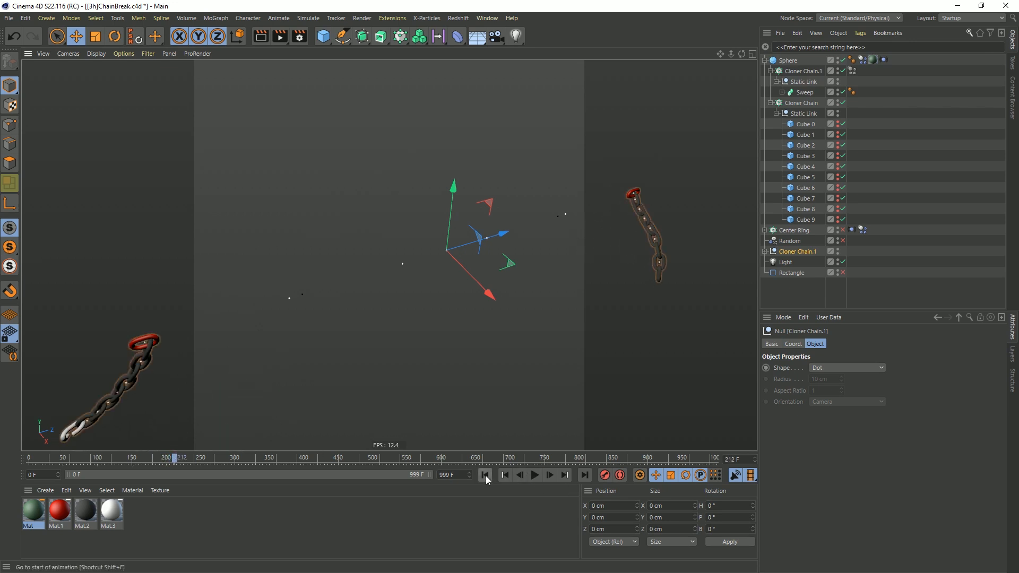
{"action": "left_click", "coordinate": [484, 475]}
{"action": "left_click_drag", "start_coordinate": [518, 233], "coordinate": [430, 243], "text": "alt"}
{"action": "scroll", "coordinate": [425, 244], "scroll_direction": "down", "scroll_amount": 3}
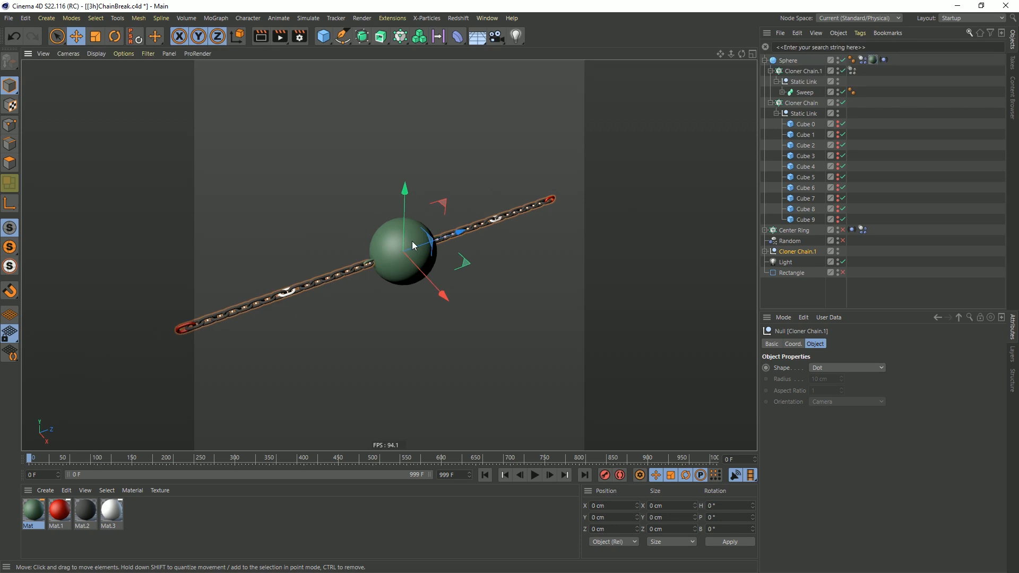
{"action": "left_click", "coordinate": [769, 71]}
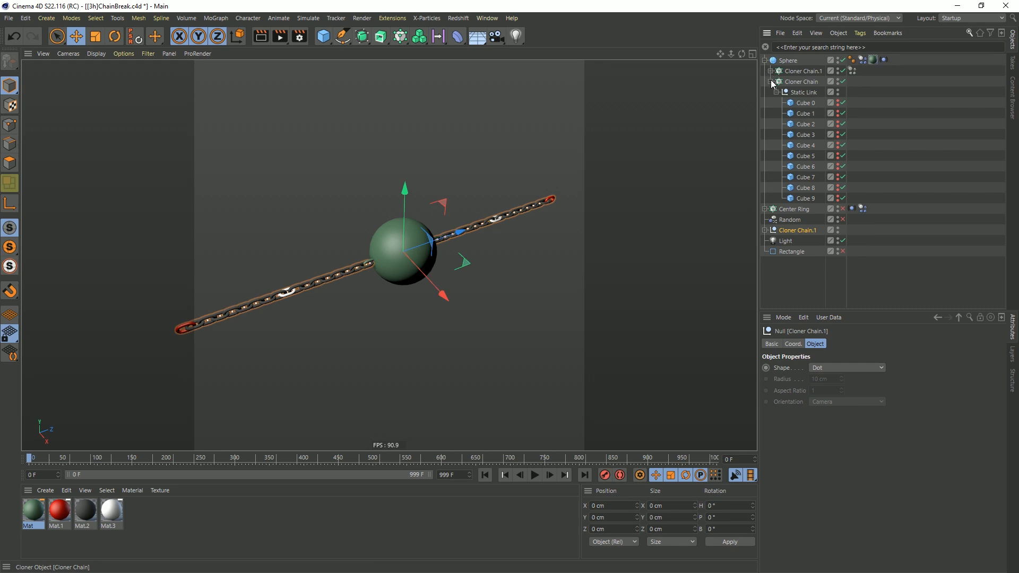
Collapse the Sphere's Cloner Chain and undo the conversion of the outer Cloner Chain.1 to an editable object.
{"action": "left_click", "coordinate": [770, 81]}
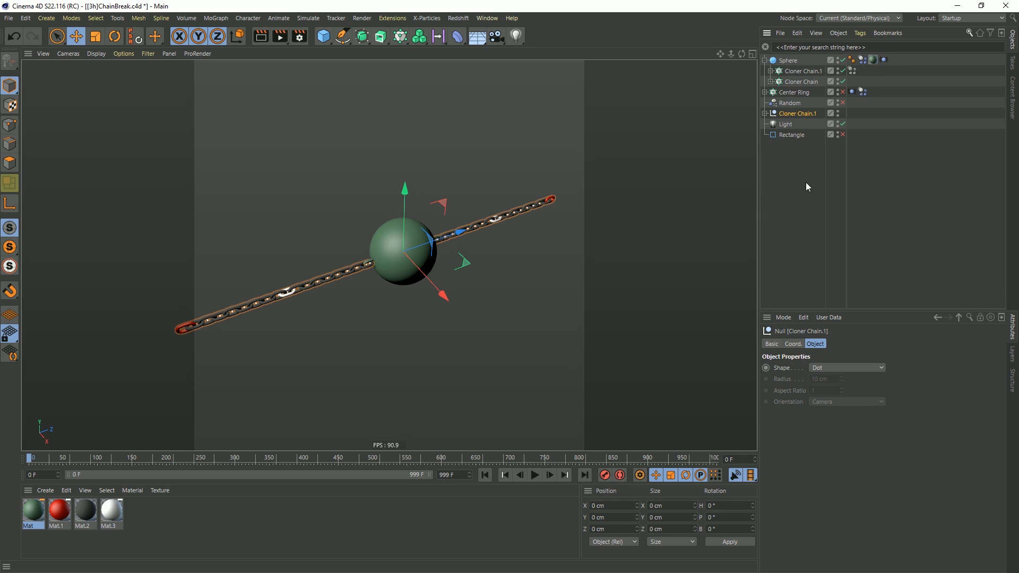
{"action": "key", "text": "ctrl+z"}
{"action": "key", "text": "ctrl+y"}
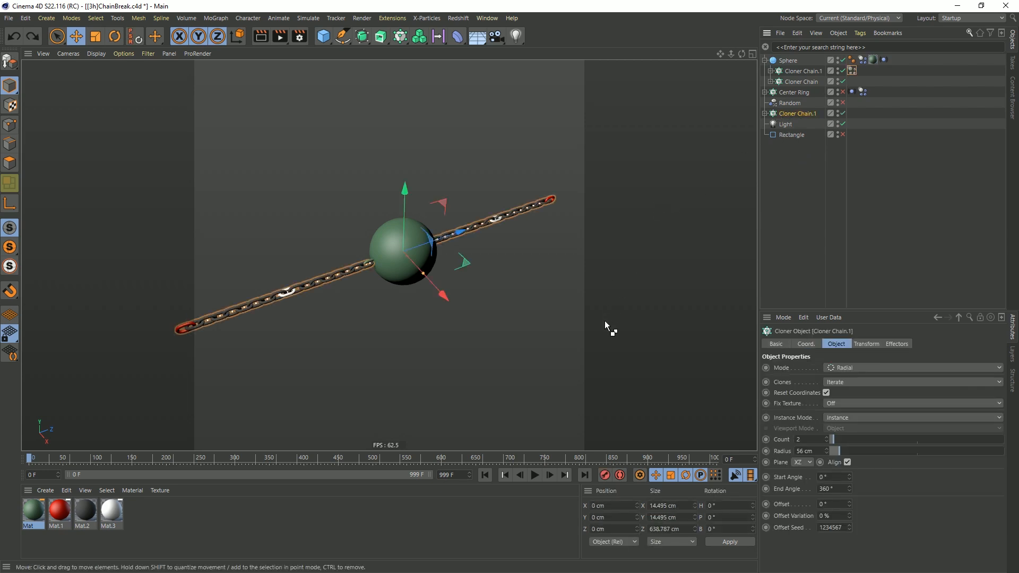
Save the scene as a new version named [3i]ChainBreak.c4d.
{"action": "key", "text": "ctrl+shift+s"}
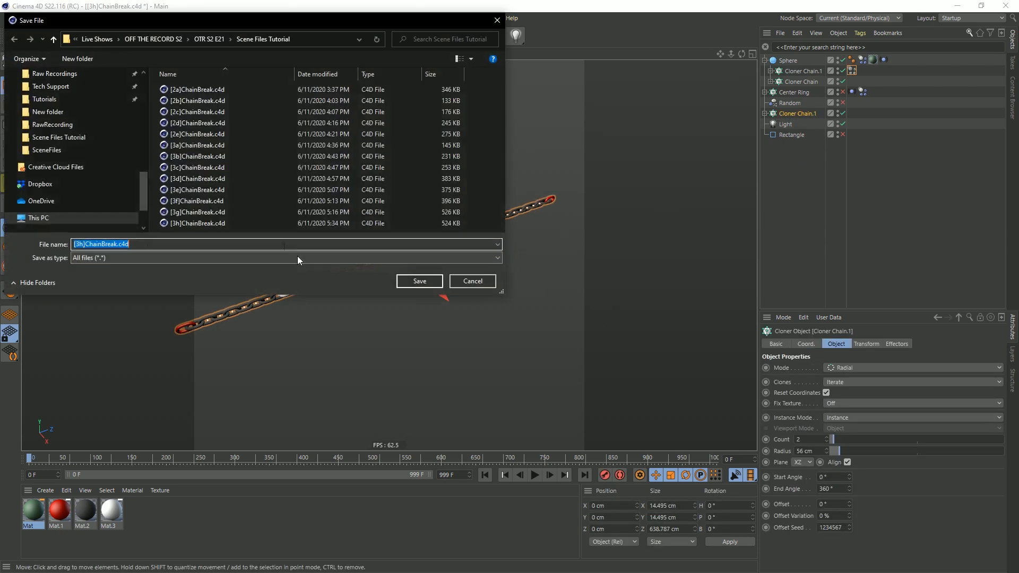
{"action": "left_click", "coordinate": [82, 245]}
{"action": "key", "text": "BackSpace"}
{"action": "type", "text": "i"}
{"action": "key", "text": "Return"}
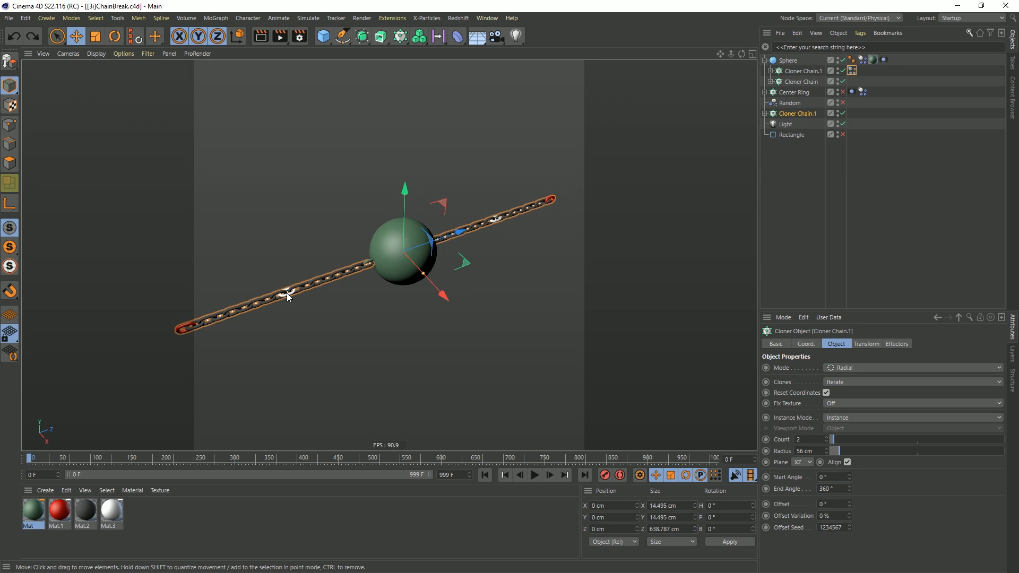
Move Static Link, Link Break and Link Dyn out of the outer Cloner Chain.1 to the hierarchy's root, and delete its Chain null.
{"action": "left_click", "coordinate": [764, 113]}
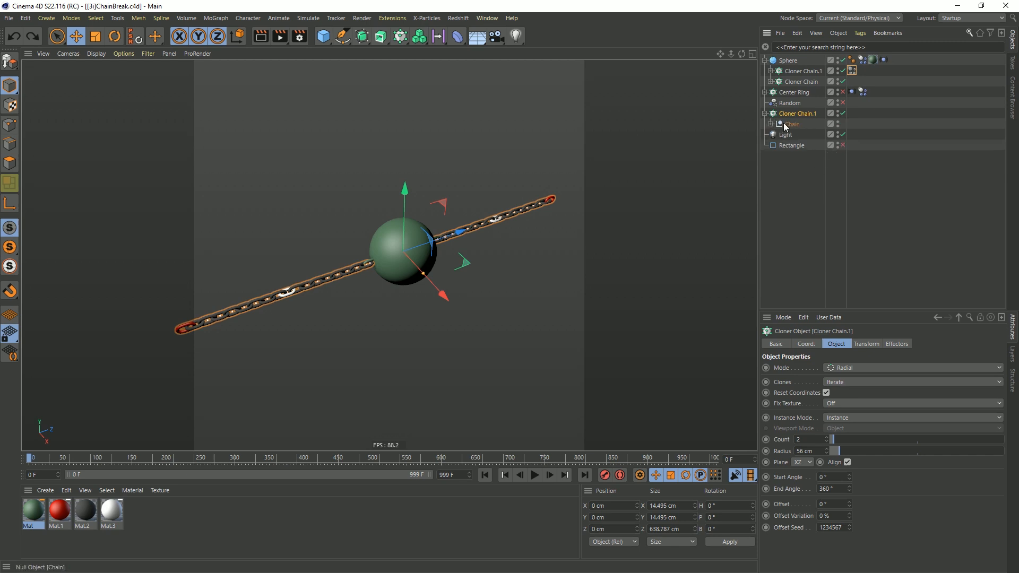
{"action": "left_click", "coordinate": [771, 124]}
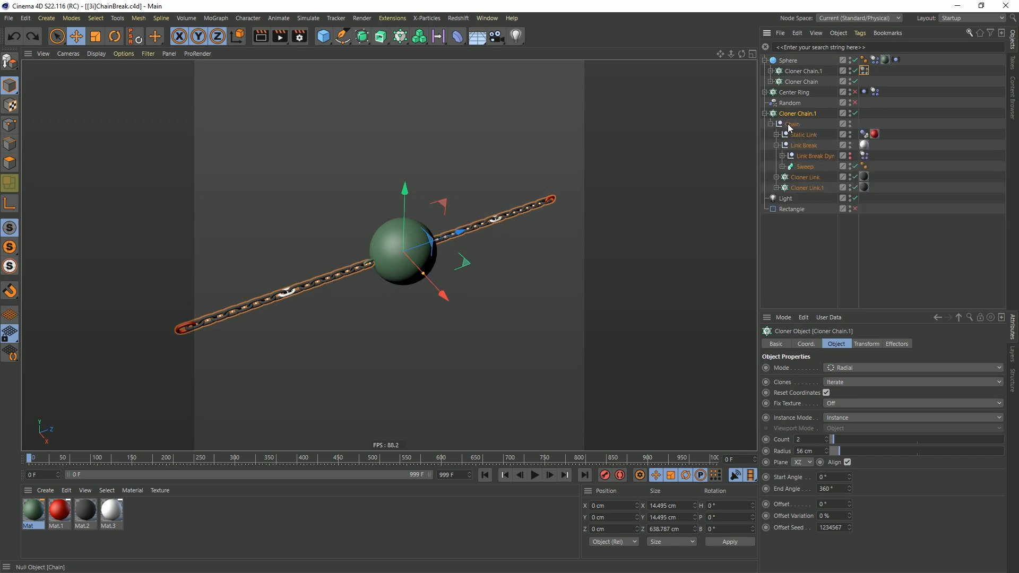
{"action": "left_click", "coordinate": [788, 123]}
{"action": "left_click", "coordinate": [776, 145]}
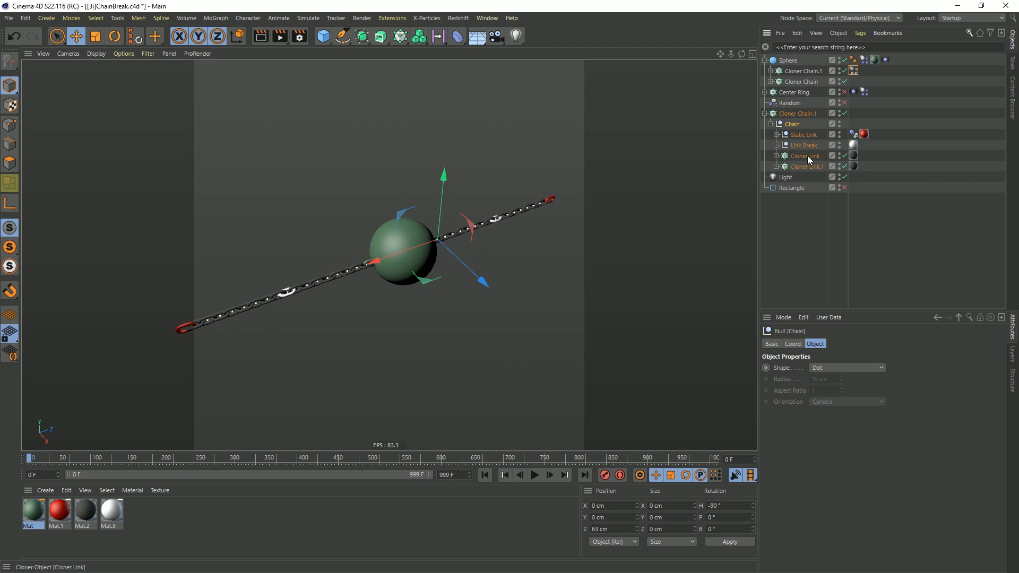
{"action": "left_click", "coordinate": [807, 156]}
{"action": "left_click", "coordinate": [776, 155]}
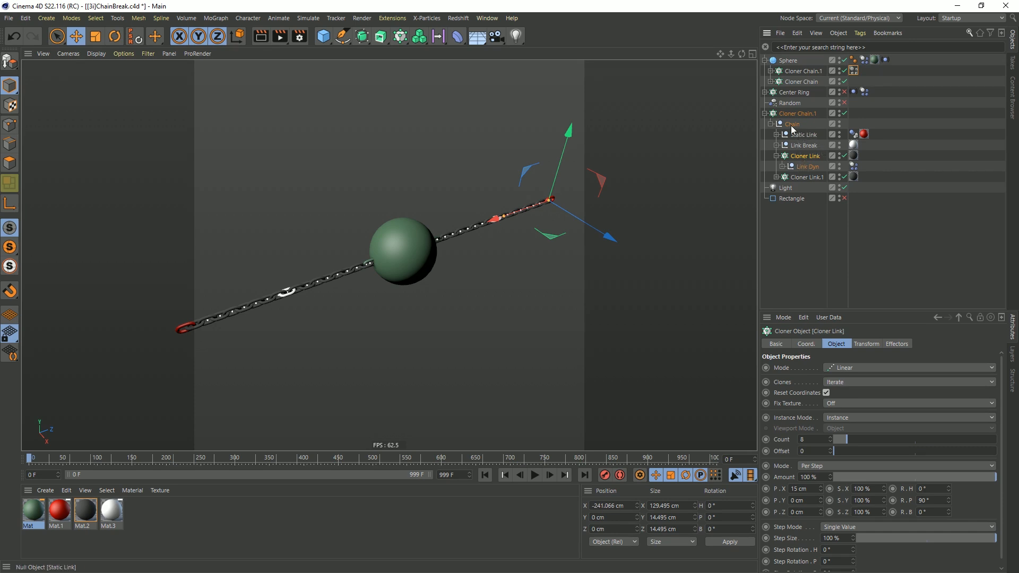
{"action": "left_click", "coordinate": [806, 165]}
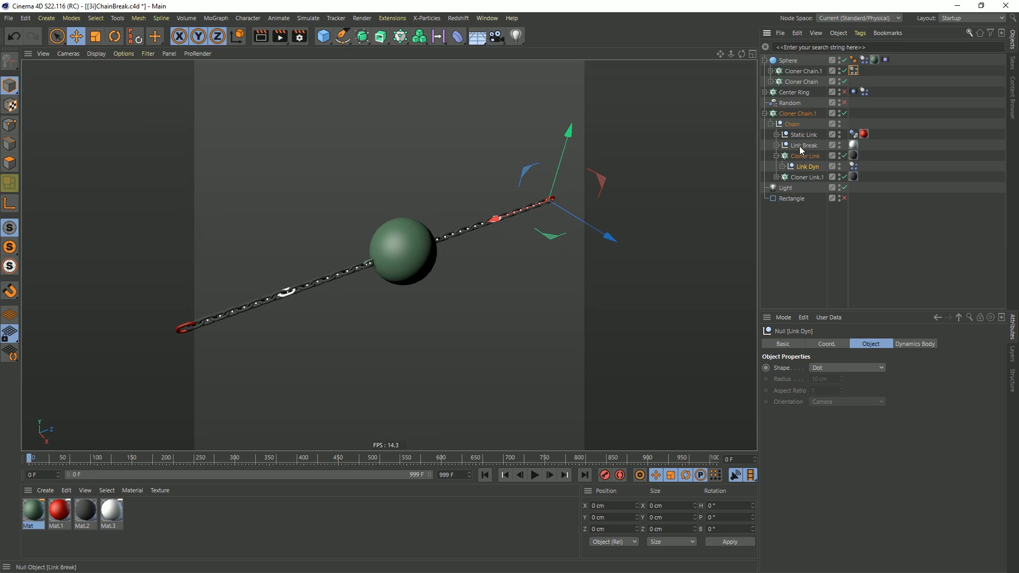
{"action": "left_click", "coordinate": [799, 146], "text": "ctrl"}
{"action": "left_click", "coordinate": [803, 134], "text": "ctrl"}
{"action": "left_click_drag", "start_coordinate": [805, 165], "coordinate": [807, 259]}
{"action": "left_click", "coordinate": [792, 125]}
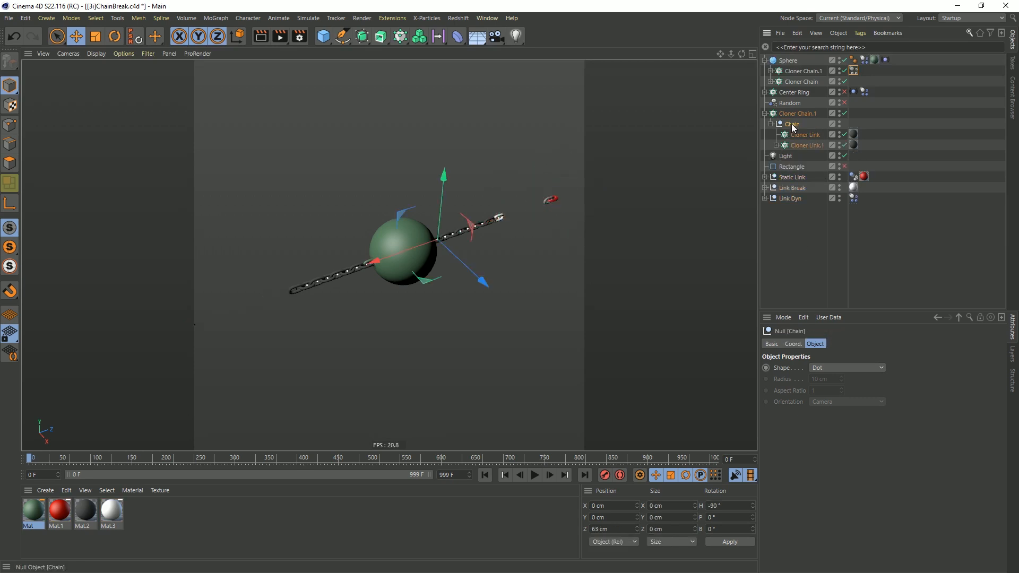
{"action": "key", "text": "Delete"}
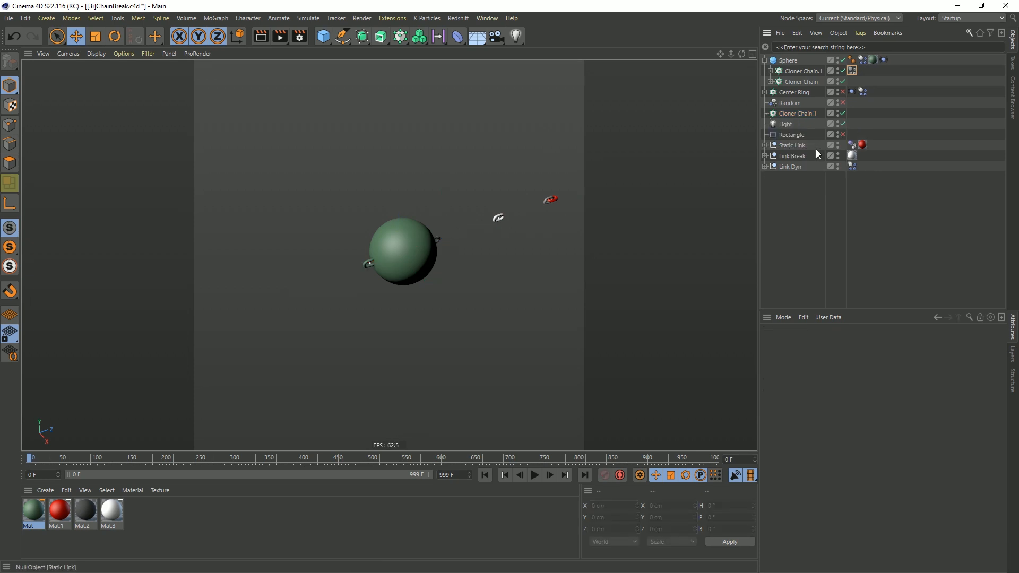
Add a Plane object with 1 width segment and 1 height segment.
{"action": "left_click", "coordinate": [791, 166]}
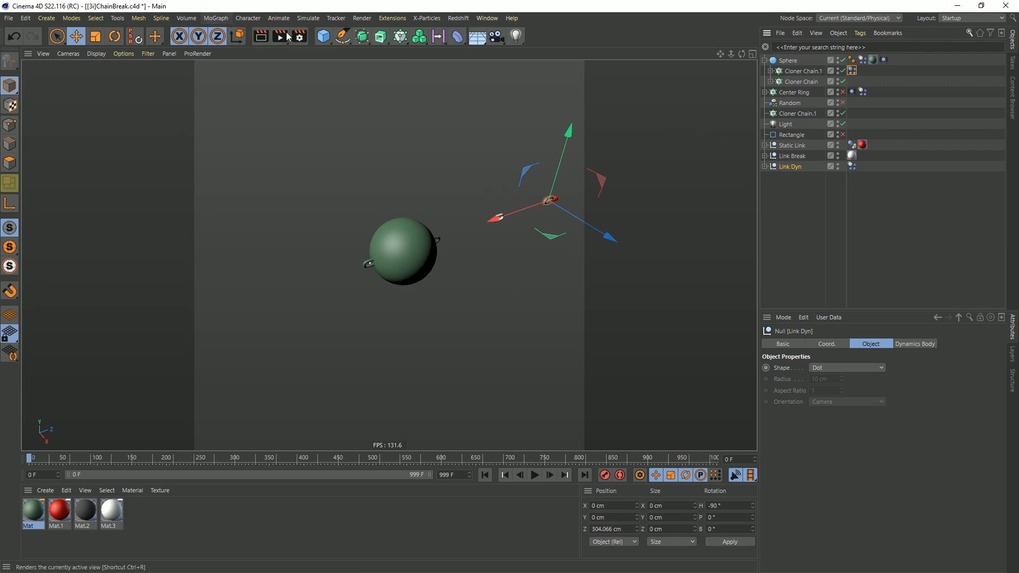
{"action": "left_click", "coordinate": [323, 36]}
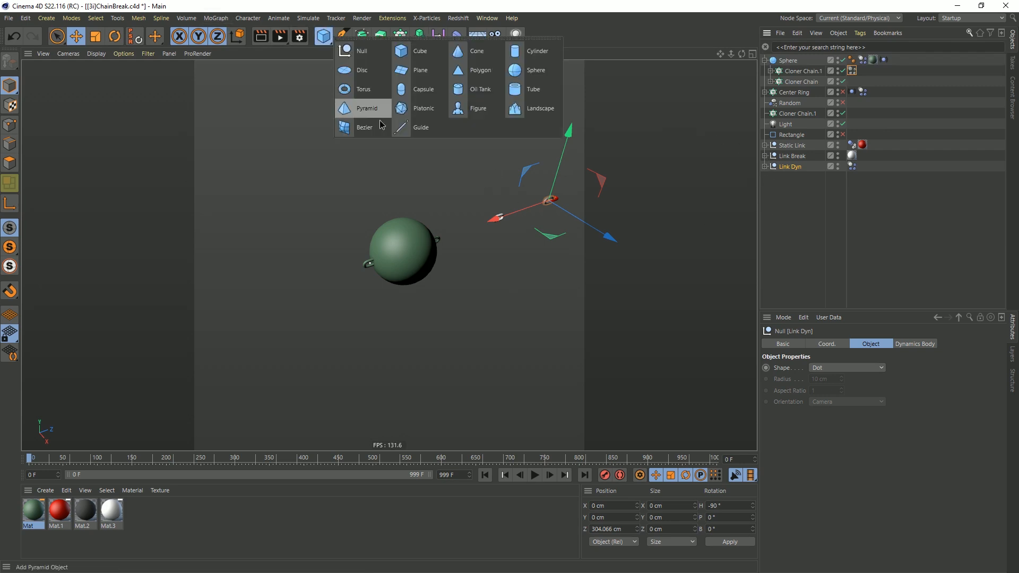
{"action": "left_click", "coordinate": [410, 71]}
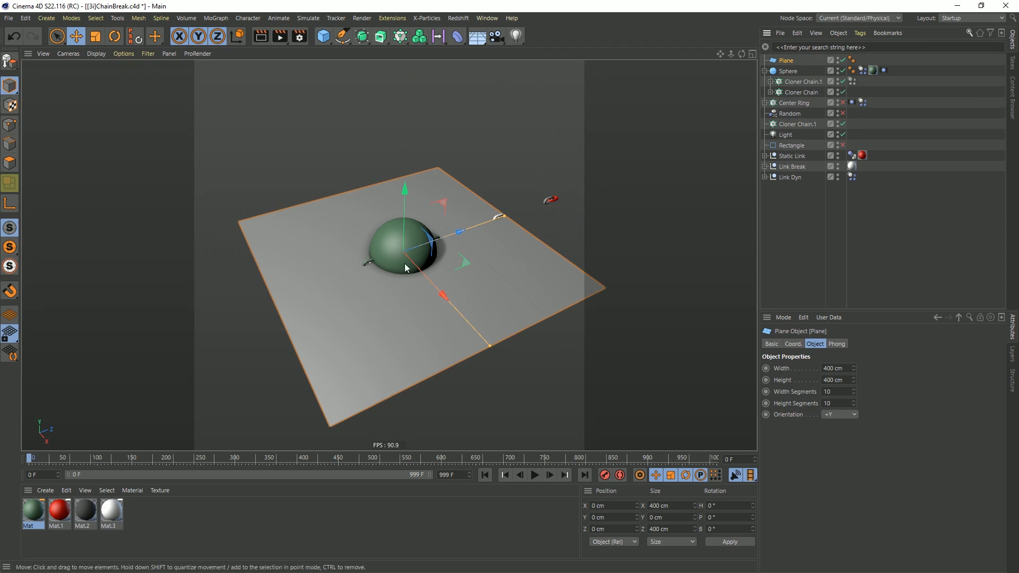
{"action": "double_click", "coordinate": [846, 392]}
{"action": "type", "text": "1"}
{"action": "key", "text": "Tab"}
{"action": "type", "text": "1"}
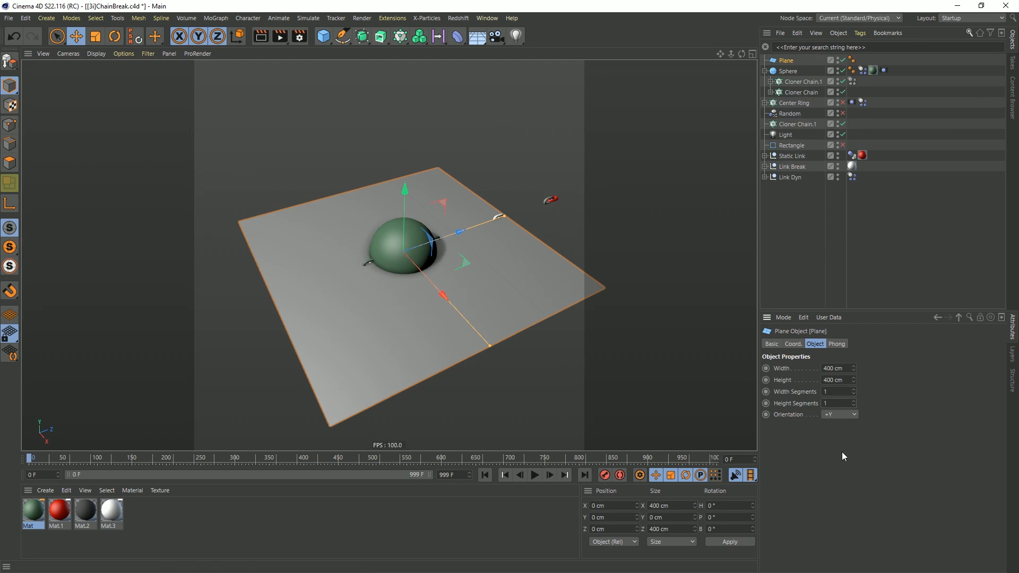
Set the Plane's height to 10 cm and its width to 20 cm.
{"action": "double_click", "coordinate": [831, 379]}
{"action": "type", "text": "10"}
{"action": "key", "text": "Return"}
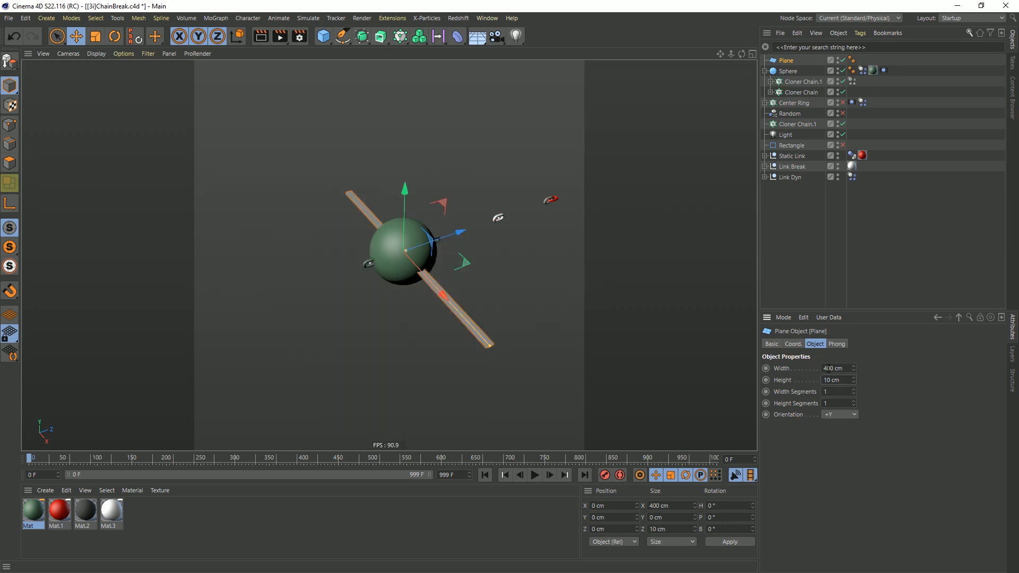
{"action": "double_click", "coordinate": [831, 368]}
{"action": "type", "text": "20"}
{"action": "key", "text": "Return"}
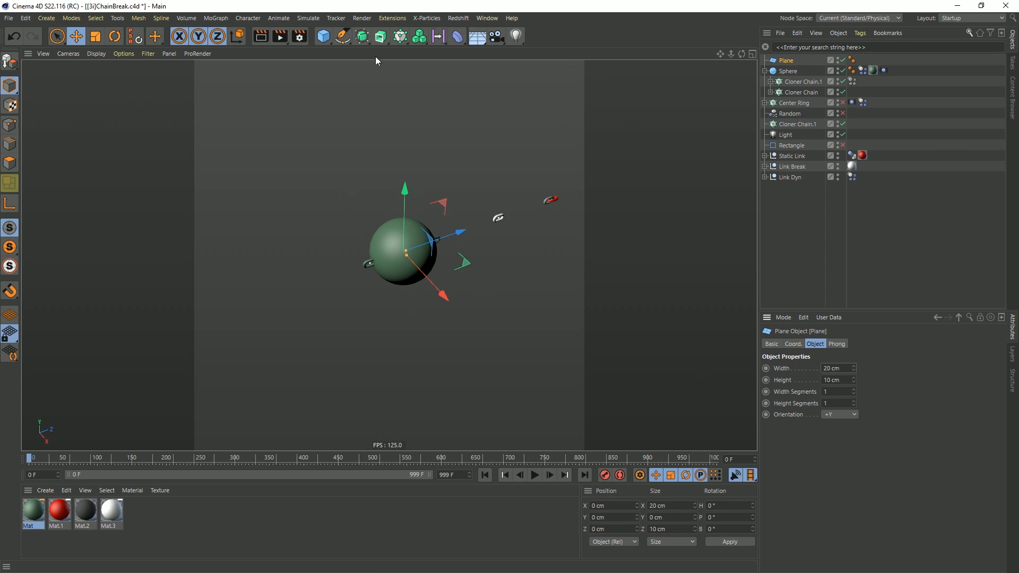
Place the Plane inside a new Cloner and set the Cloner's mode to Linear.
{"action": "left_click", "coordinate": [400, 36]}
{"action": "left_click_drag", "start_coordinate": [788, 71], "coordinate": [789, 61]}
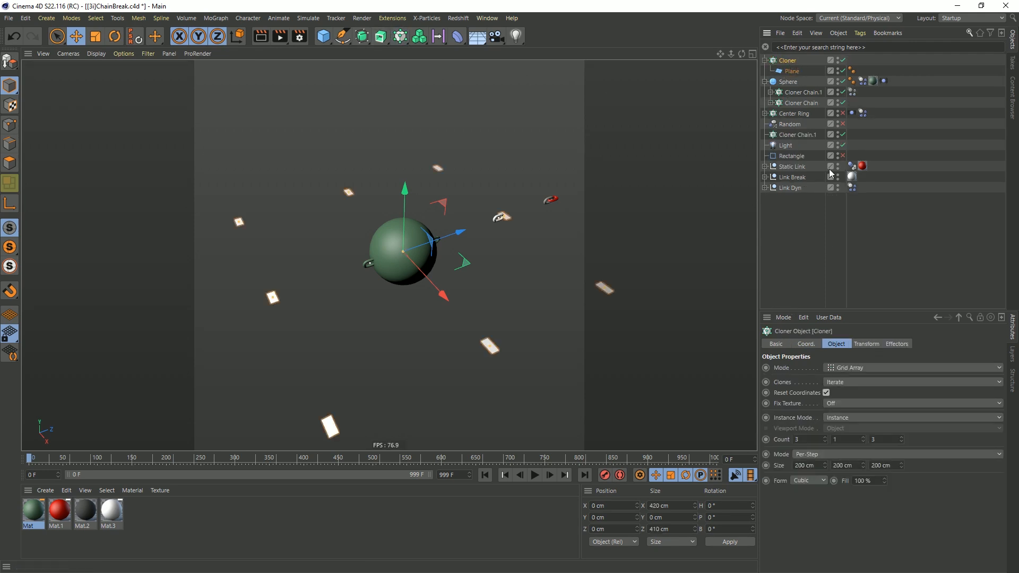
{"action": "left_click", "coordinate": [841, 367]}
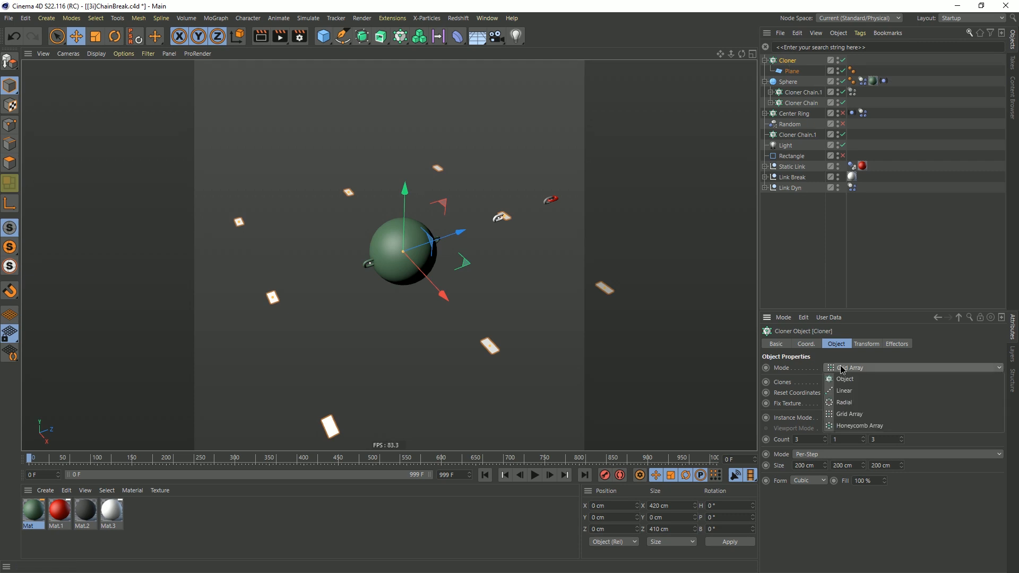
{"action": "left_click", "coordinate": [846, 392]}
Set the Cloner's per-step position to 8 cm in X and 0 cm in Y, with a count of 20.
{"action": "left_click", "coordinate": [808, 502]}
{"action": "type", "text": "0"}
{"action": "key", "text": "Return"}
{"action": "left_click_drag", "start_coordinate": [820, 489], "coordinate": [823, 484]}
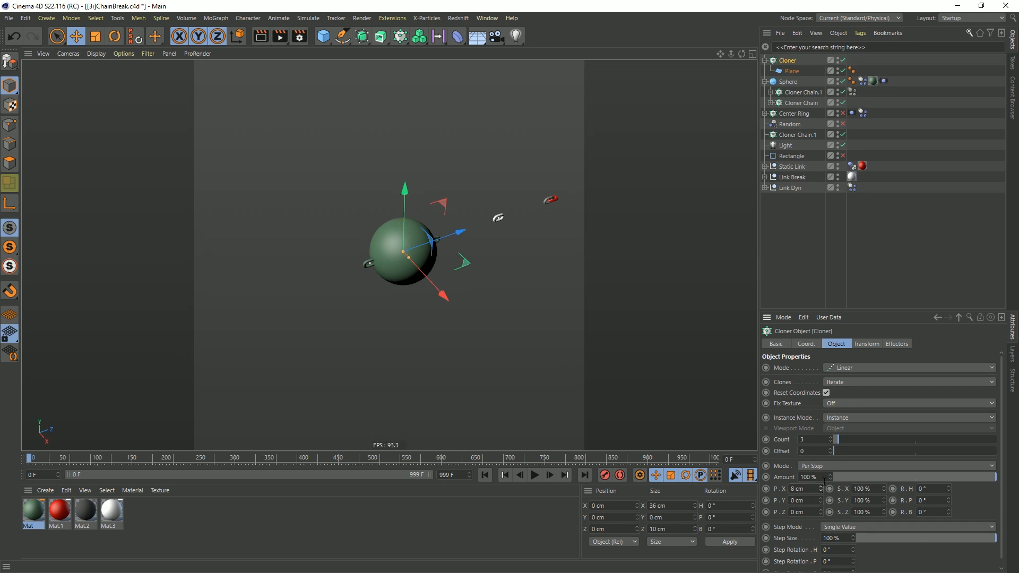
{"action": "left_click_drag", "start_coordinate": [835, 440], "coordinate": [867, 440]}
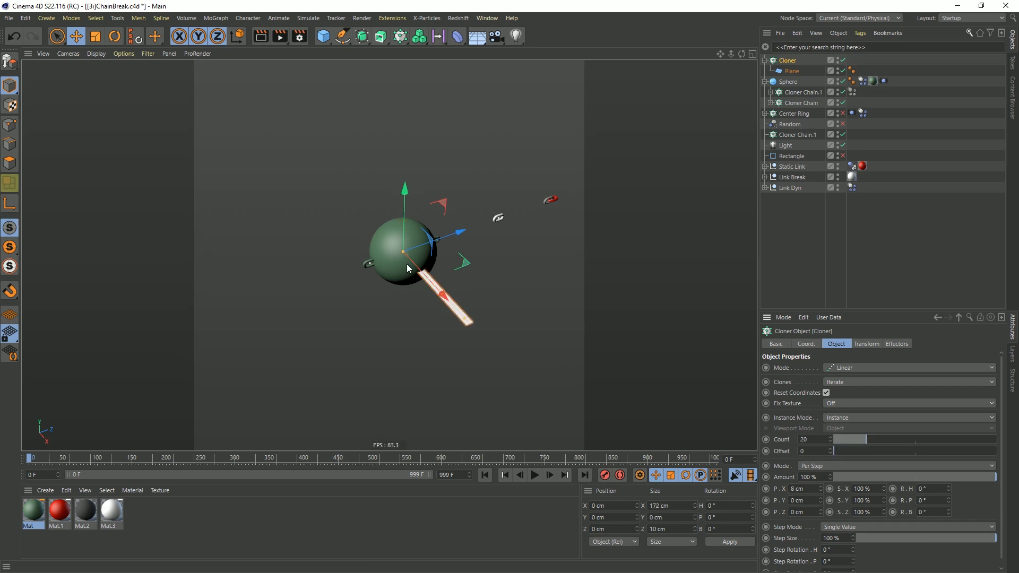
{"action": "left_click_drag", "start_coordinate": [420, 271], "coordinate": [440, 280], "text": "alt"}
{"action": "right_click_drag", "start_coordinate": [441, 280], "coordinate": [501, 314], "text": "alt"}
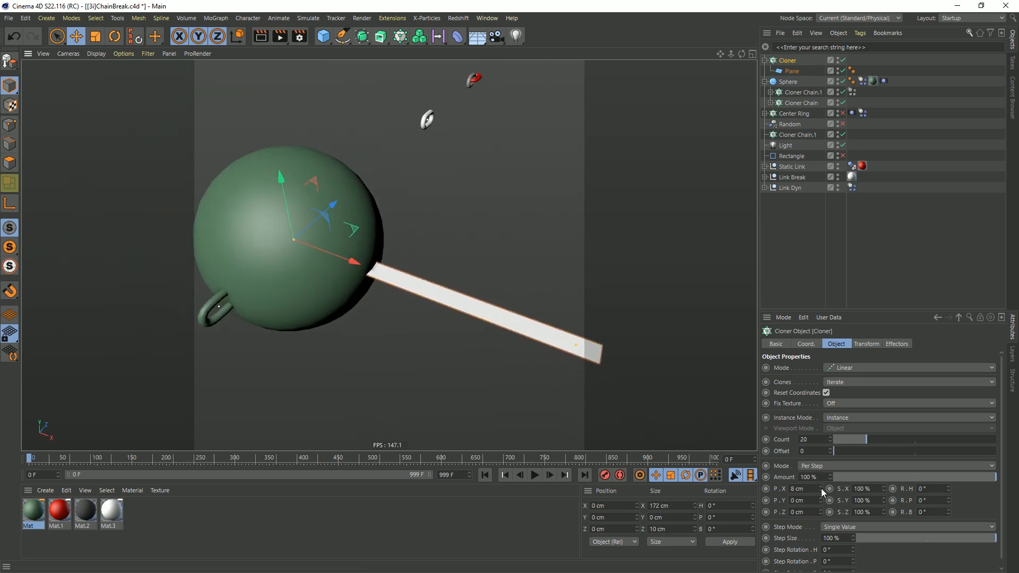
Rotate each clone by 90° in pitch per step and set the per-step X position to 15 cm.
{"action": "left_click", "coordinate": [926, 500]}
{"action": "type", "text": "90"}
{"action": "key", "text": "Return"}
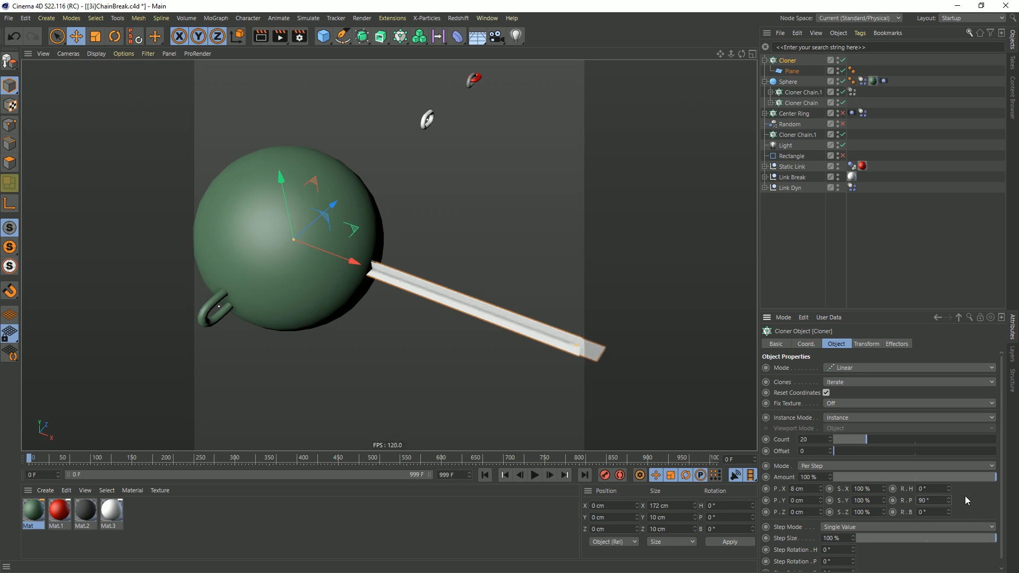
{"action": "scroll", "coordinate": [480, 324], "scroll_direction": "up", "scroll_amount": 3}
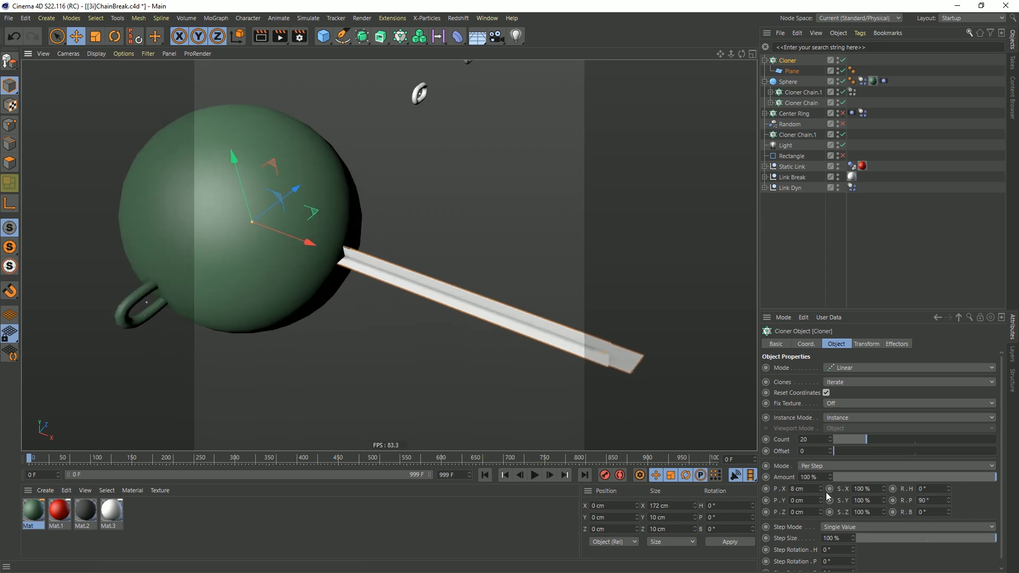
{"action": "left_click_drag", "start_coordinate": [823, 489], "coordinate": [841, 489]}
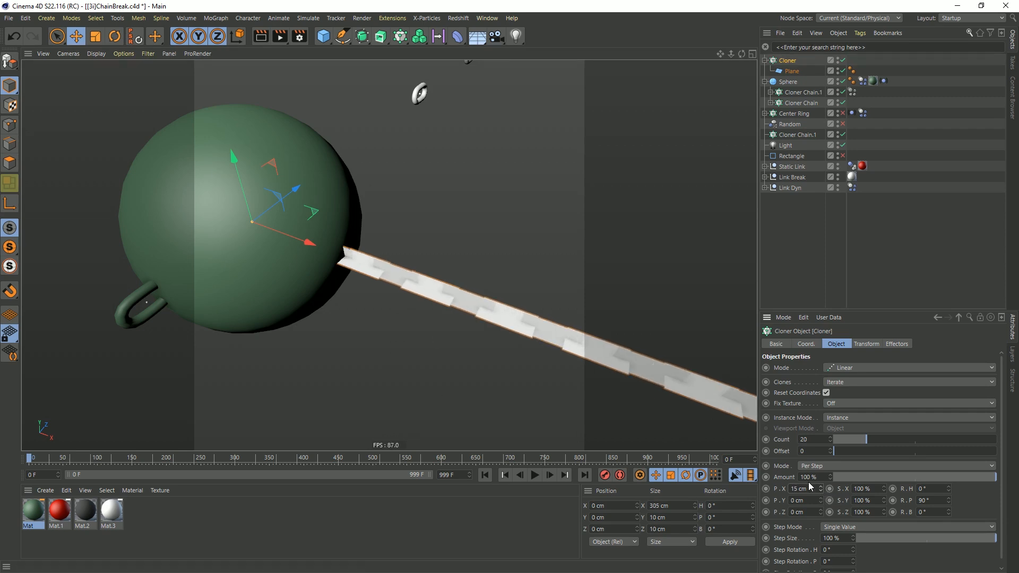
Nest the Plane's Cloner inside the outer Cloner Chain.1 as its radial clone source.
{"action": "left_click_drag", "start_coordinate": [414, 309], "coordinate": [348, 296], "text": "alt"}
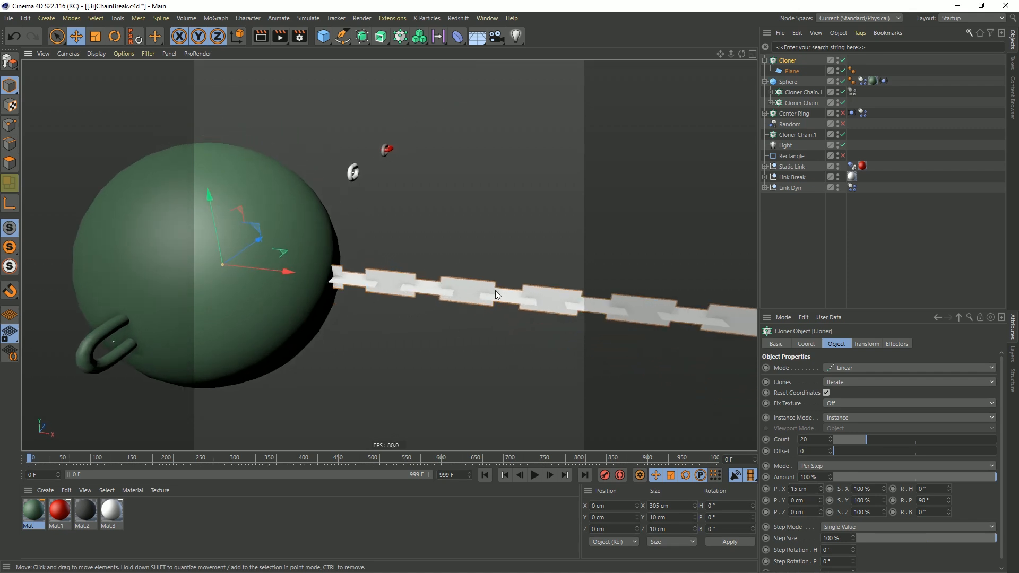
{"action": "right_click_drag", "start_coordinate": [495, 291], "coordinate": [430, 306], "text": "alt"}
{"action": "left_click_drag", "start_coordinate": [431, 307], "coordinate": [448, 281], "text": "alt"}
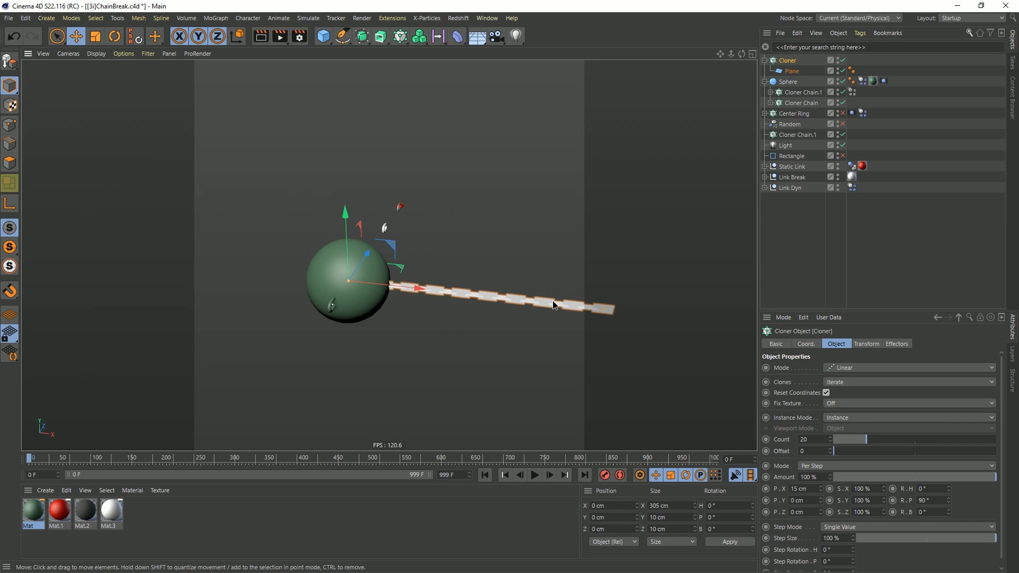
{"action": "left_click_drag", "start_coordinate": [552, 300], "coordinate": [575, 295], "text": "alt"}
{"action": "left_click_drag", "start_coordinate": [788, 62], "coordinate": [799, 134]}
{"action": "left_click_drag", "start_coordinate": [381, 263], "coordinate": [423, 201], "text": "alt"}
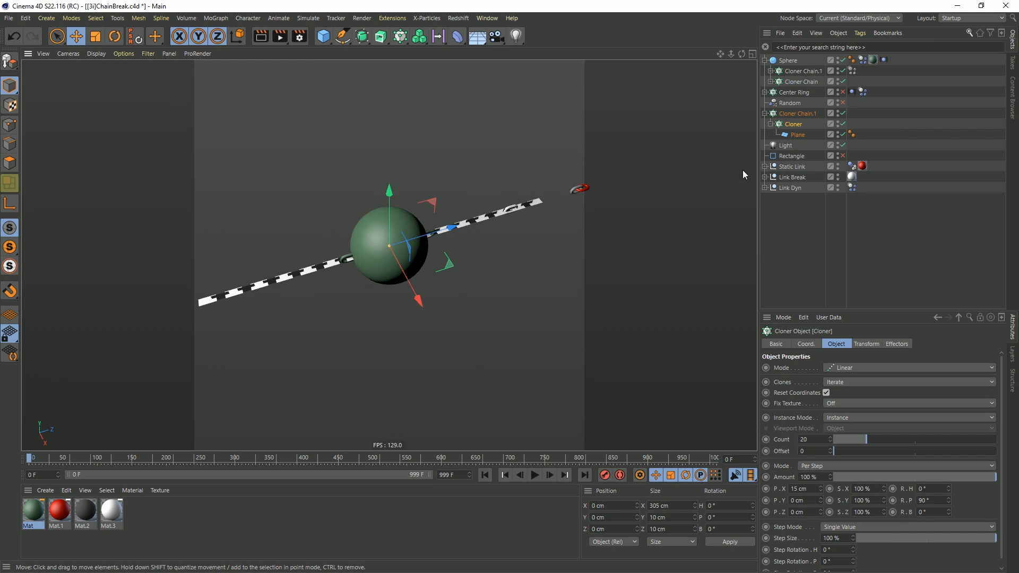
Set Cloner Chain.1's count to 3 and its radius to 53 cm.
{"action": "left_click", "coordinate": [799, 113]}
{"action": "left_click", "coordinate": [827, 438]}
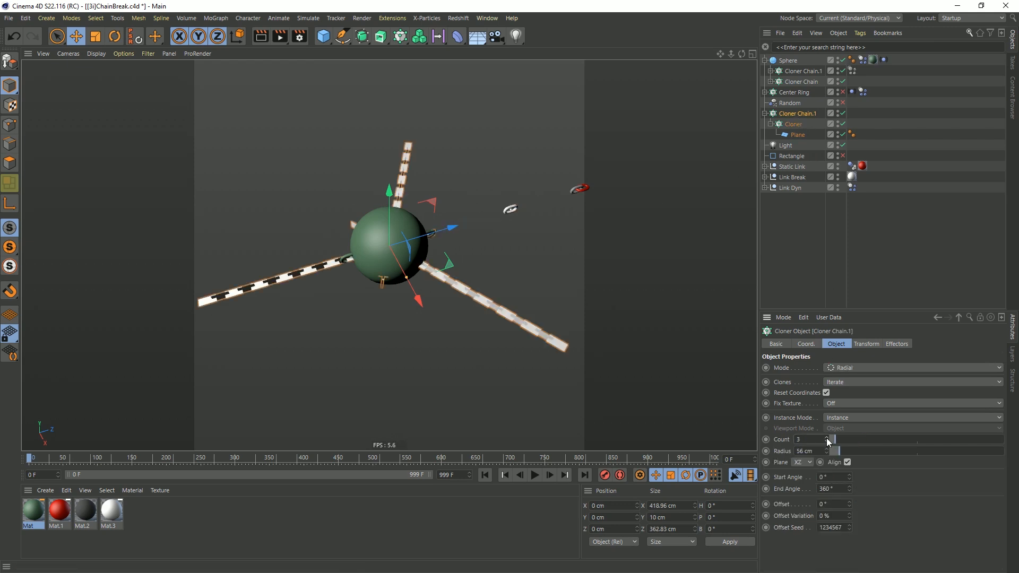
{"action": "left_click_drag", "start_coordinate": [837, 450], "coordinate": [836, 450]}
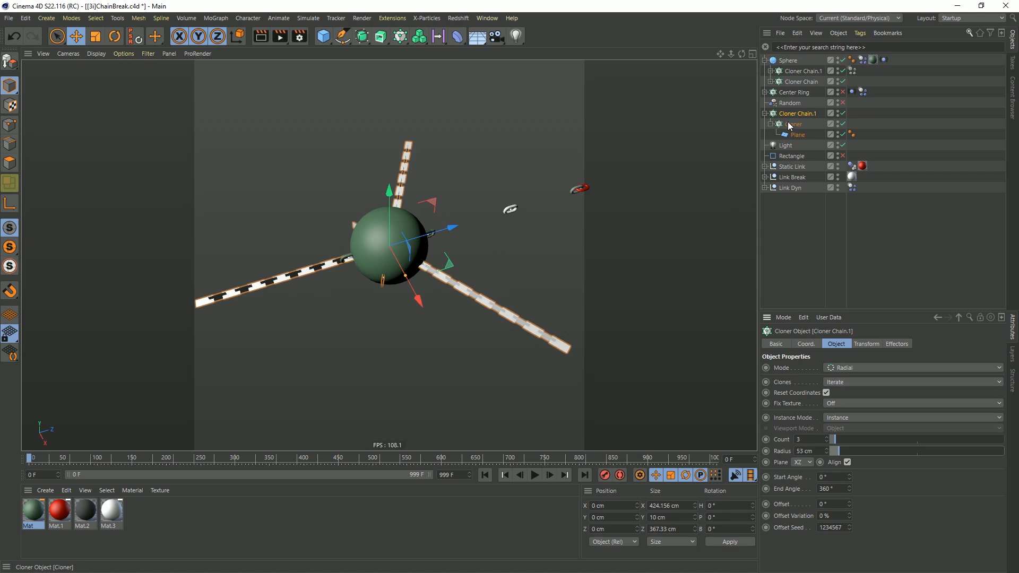
Reset the clone rotation in Cloner Chain.1's transform settings to 0°.
{"action": "left_click", "coordinate": [875, 344]}
{"action": "left_click", "coordinate": [938, 383]}
{"action": "type", "text": "0"}
{"action": "key", "text": "Tab"}
{"action": "type", "text": "0"}
{"action": "key", "text": "Return"}
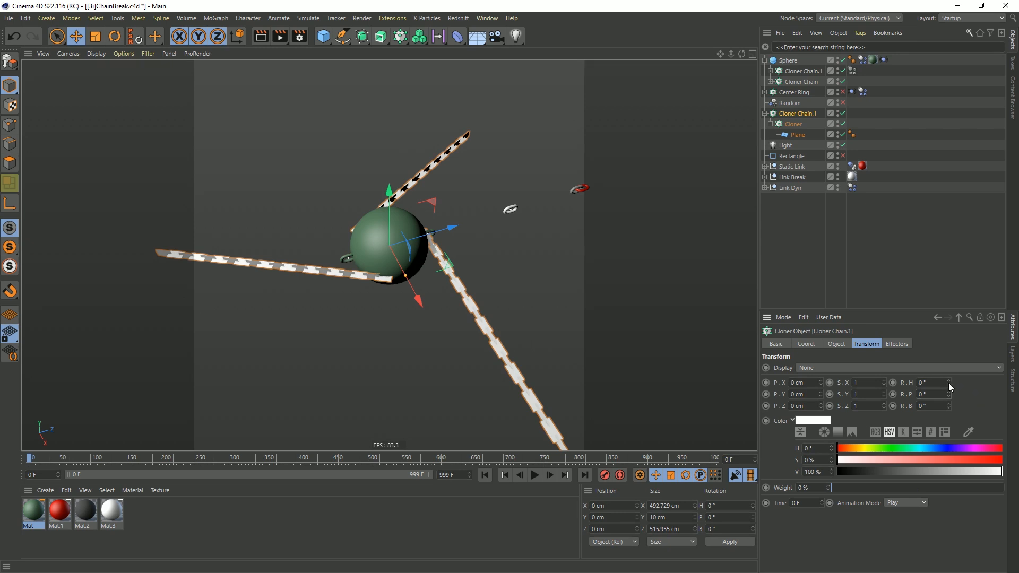
Set Cloner Chain.1's clone heading rotation (R.H) to 90°.
{"action": "left_click_drag", "start_coordinate": [948, 383], "coordinate": [940, 382]}
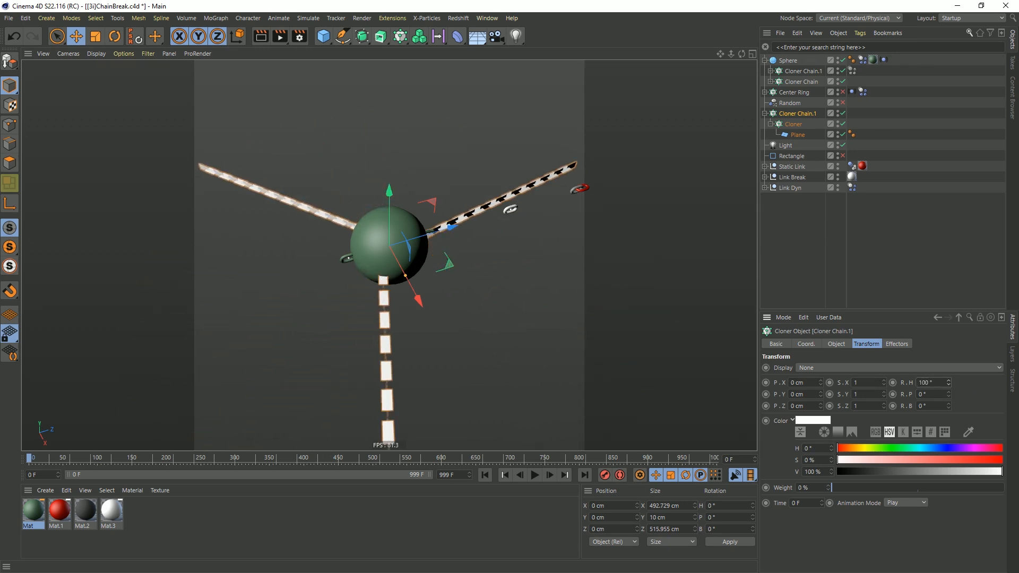
{"action": "left_click", "coordinate": [941, 382]}
{"action": "type", "text": "90"}
{"action": "key", "text": "Return"}
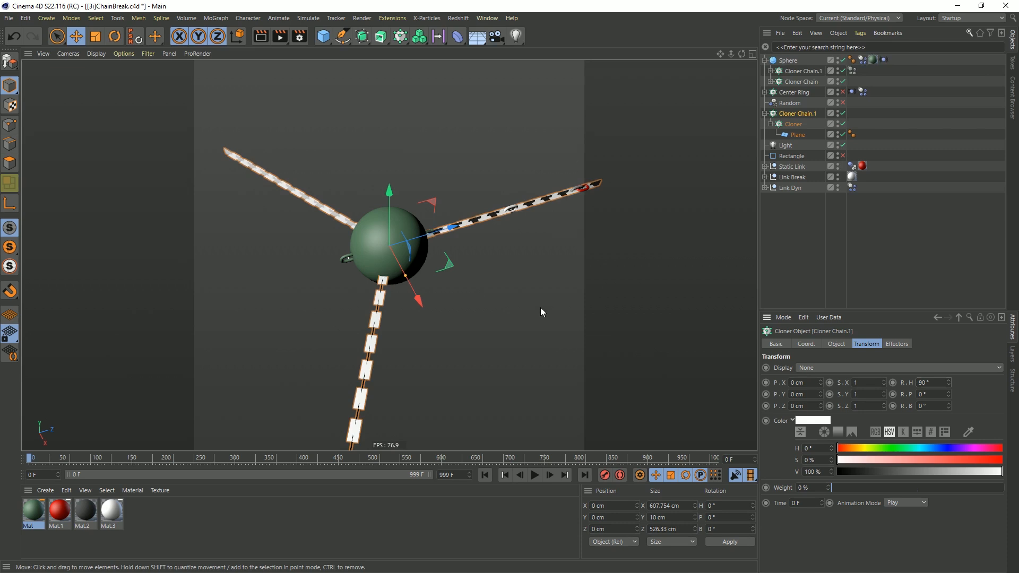
Reduce the inner linear Cloner's clone count to 10 to shorten each chain.
{"action": "left_click_drag", "start_coordinate": [476, 304], "coordinate": [375, 283], "text": "alt"}
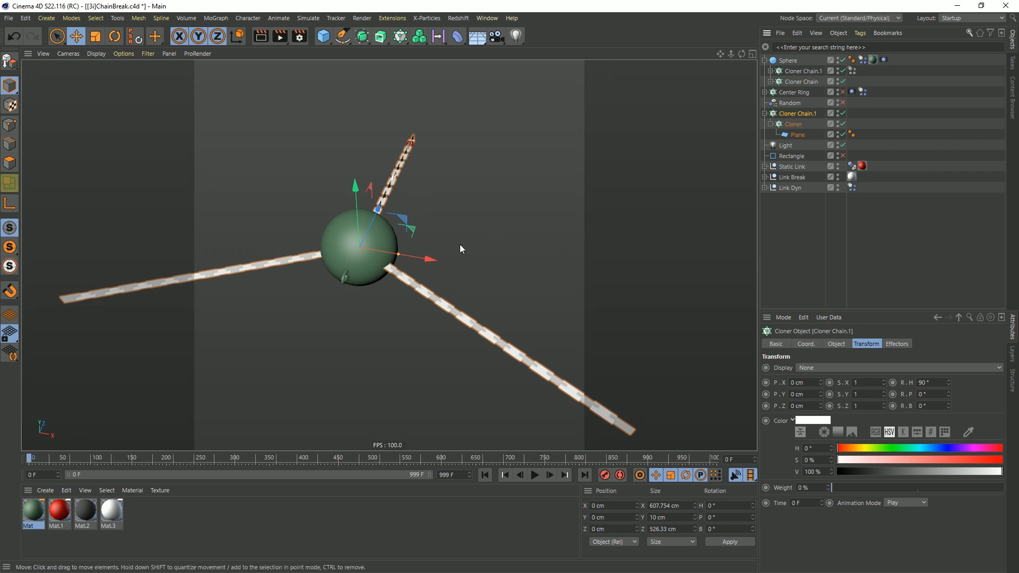
{"action": "left_click", "coordinate": [795, 123]}
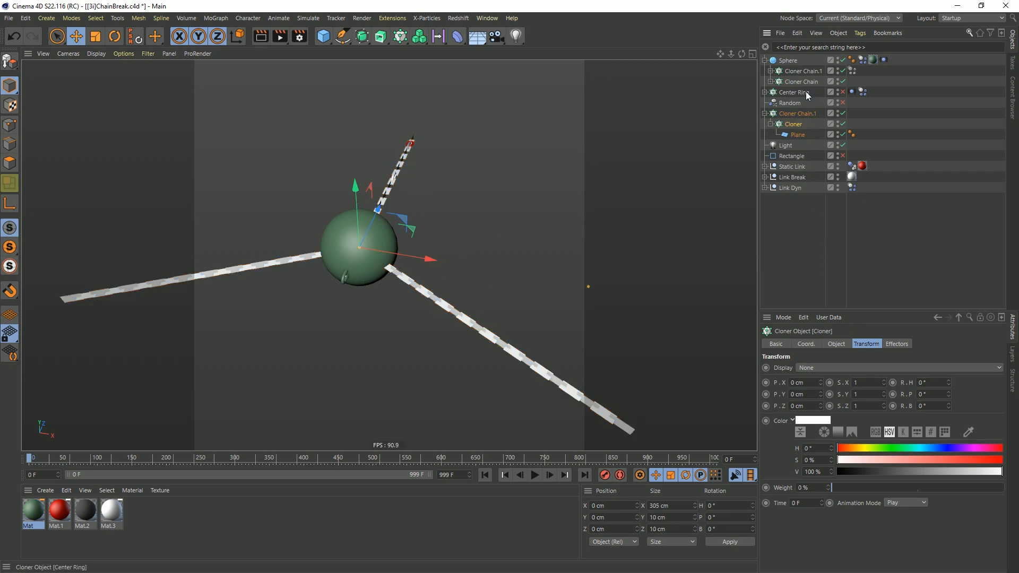
{"action": "left_click", "coordinate": [843, 346]}
{"action": "left_click_drag", "start_coordinate": [865, 439], "coordinate": [842, 443]}
Set Cloner Chain.1's radial count to 10 and its radius to 65 cm.
{"action": "left_click", "coordinate": [798, 114]}
{"action": "left_click_drag", "start_coordinate": [351, 255], "coordinate": [319, 248], "text": "alt"}
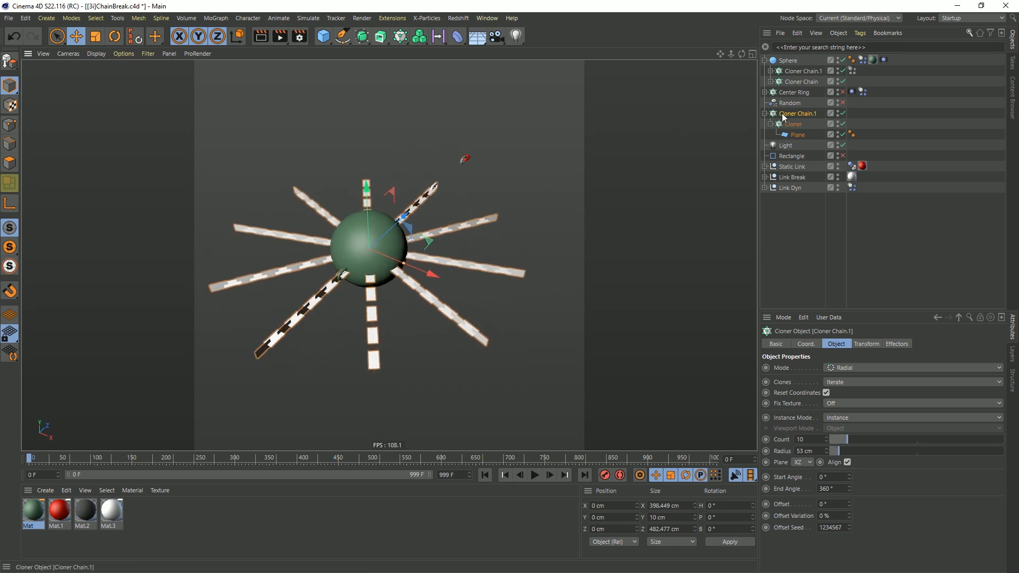
{"action": "left_click_drag", "start_coordinate": [836, 447], "coordinate": [836, 455]}
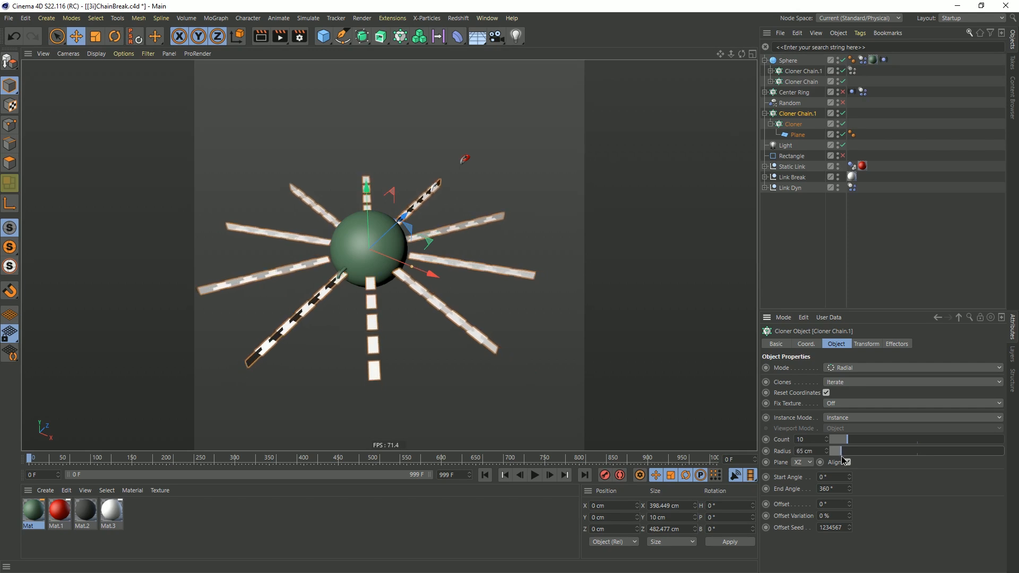
{"action": "left_click_drag", "start_coordinate": [386, 277], "coordinate": [365, 275], "text": "alt"}
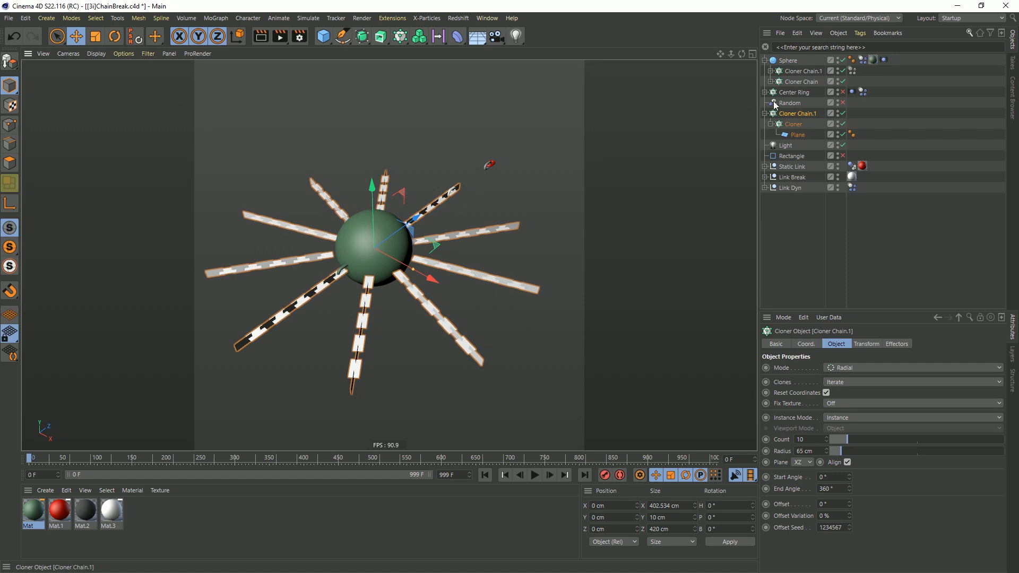
Rename the outer radial cloner as Cloner Chain Radial.
{"action": "double_click", "coordinate": [818, 115]}
{"action": "key", "text": "BackSpace"}
{"action": "key", "text": "BackSpace"}
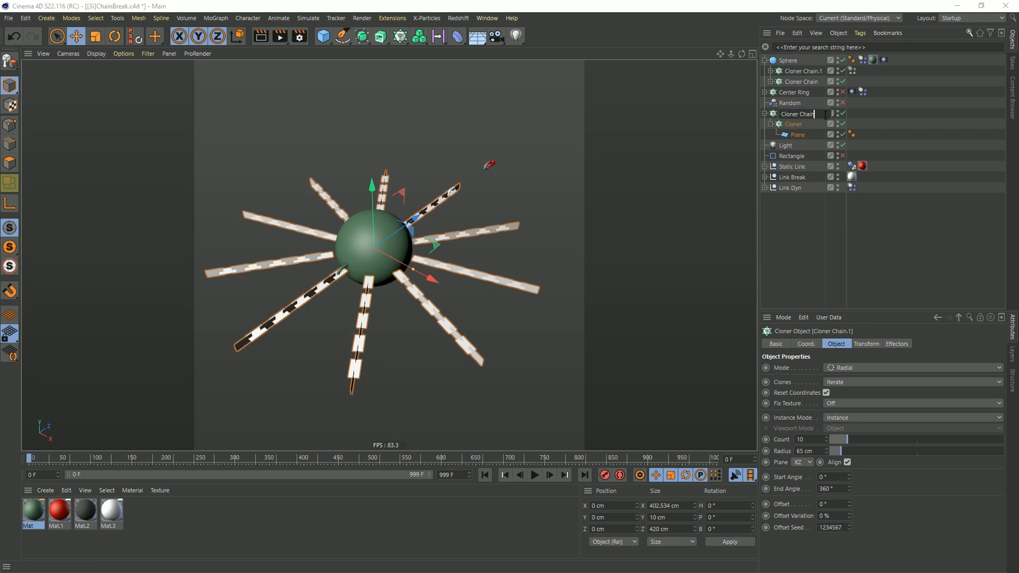
{"action": "type", "text": "Radial"}
Rename the nested cloner that holds the Plane as Cloner Linear.
{"action": "left_click", "coordinate": [798, 125]}
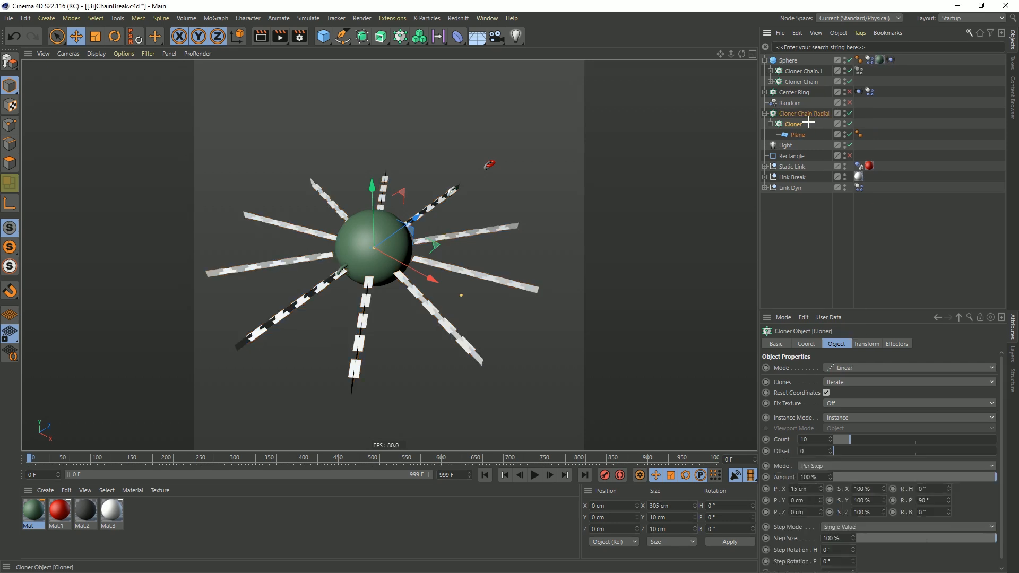
{"action": "double_click", "coordinate": [799, 125]}
{"action": "type", "text": "Linier"}
{"action": "key", "text": "Return"}
{"action": "double_click", "coordinate": [806, 126]}
{"action": "left_click", "coordinate": [819, 124]}
{"action": "key", "text": "BackSpace"}
{"action": "type", "text": "ar"}
{"action": "key", "text": "Return"}
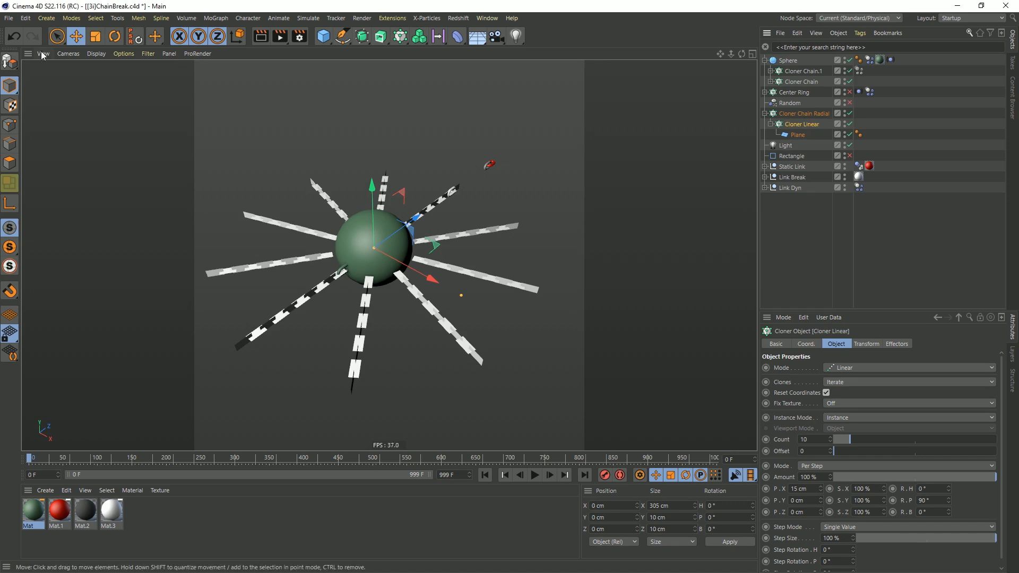
Wrap Cloner Chain Radial in a Connect object as its parent and turn off Weld.
{"action": "left_click", "coordinate": [801, 114]}
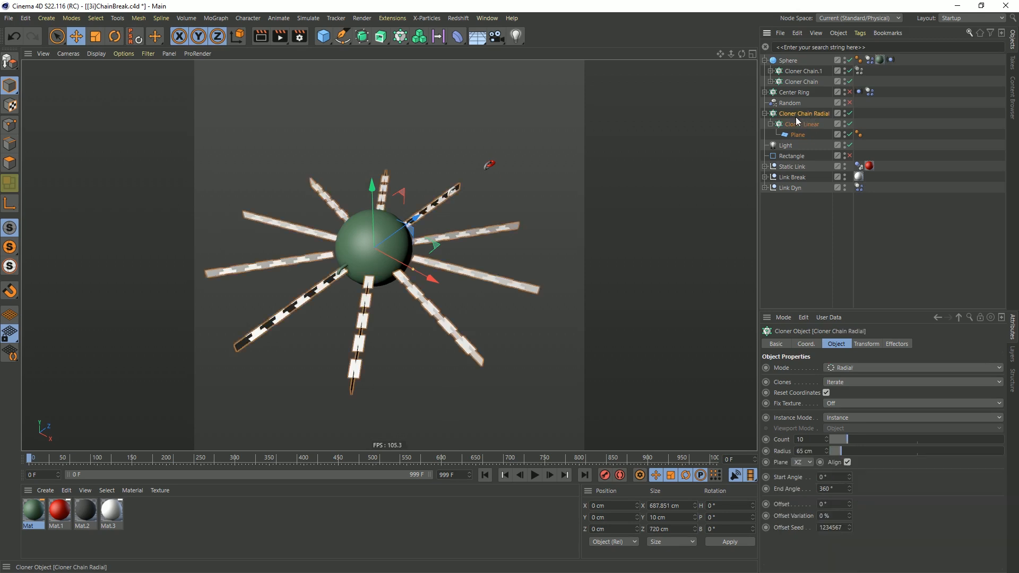
{"action": "left_click", "coordinate": [363, 37]}
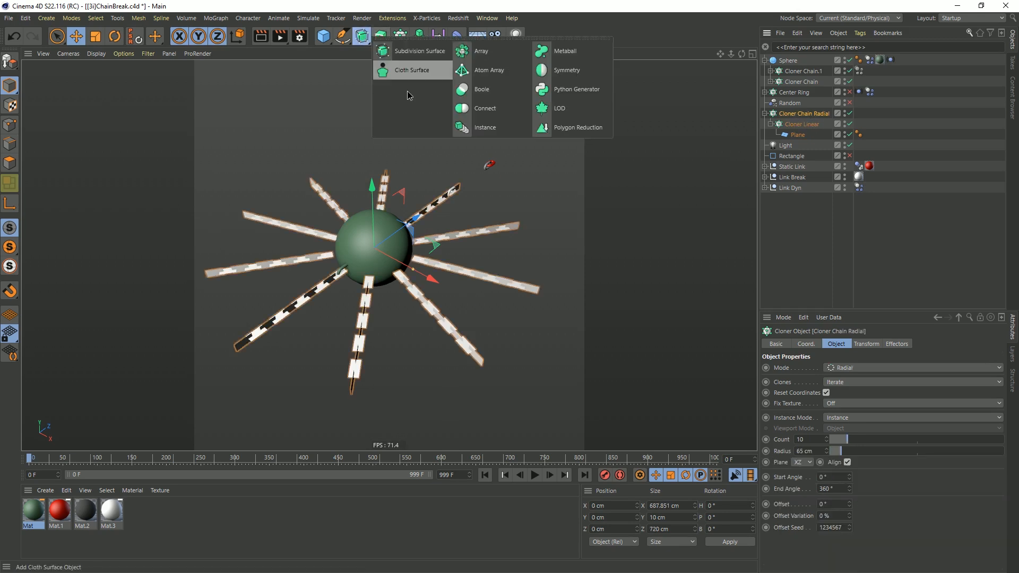
{"action": "left_click", "coordinate": [485, 109]}
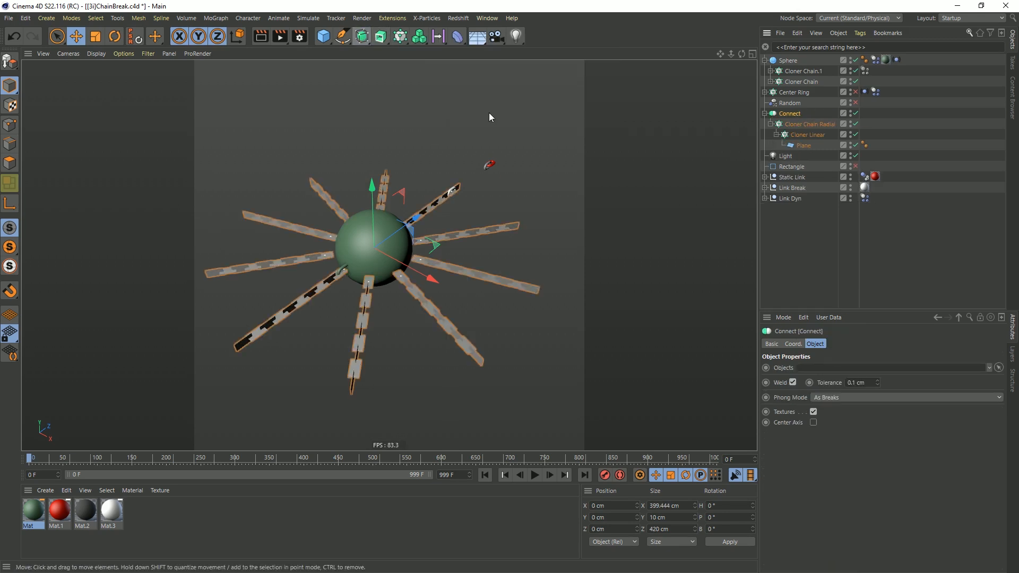
{"action": "left_click", "coordinate": [791, 382]}
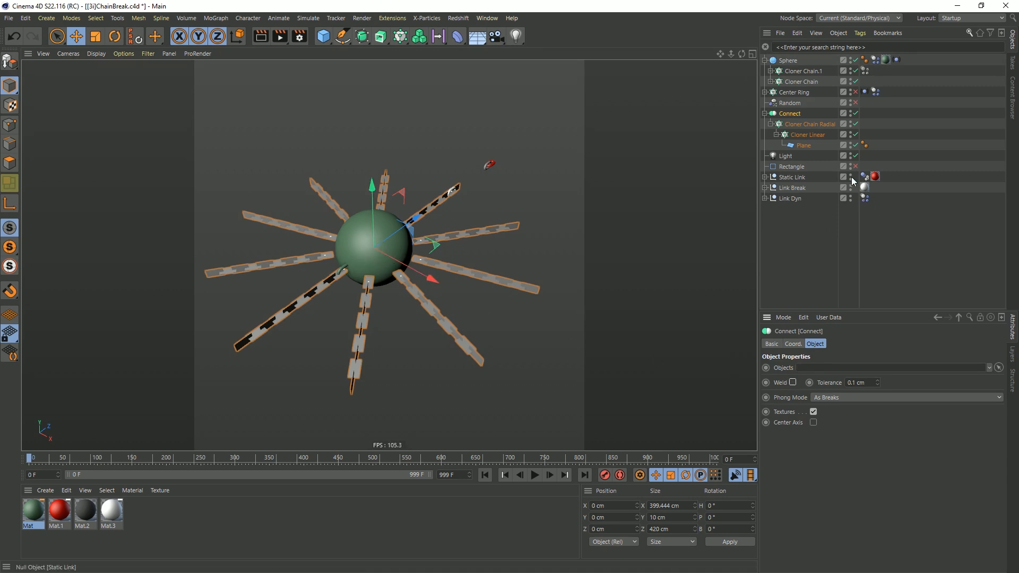
Add a new Cloner and nest Link Dyn and Link Break inside it, with Link Dyn first.
{"action": "left_click", "coordinate": [403, 38]}
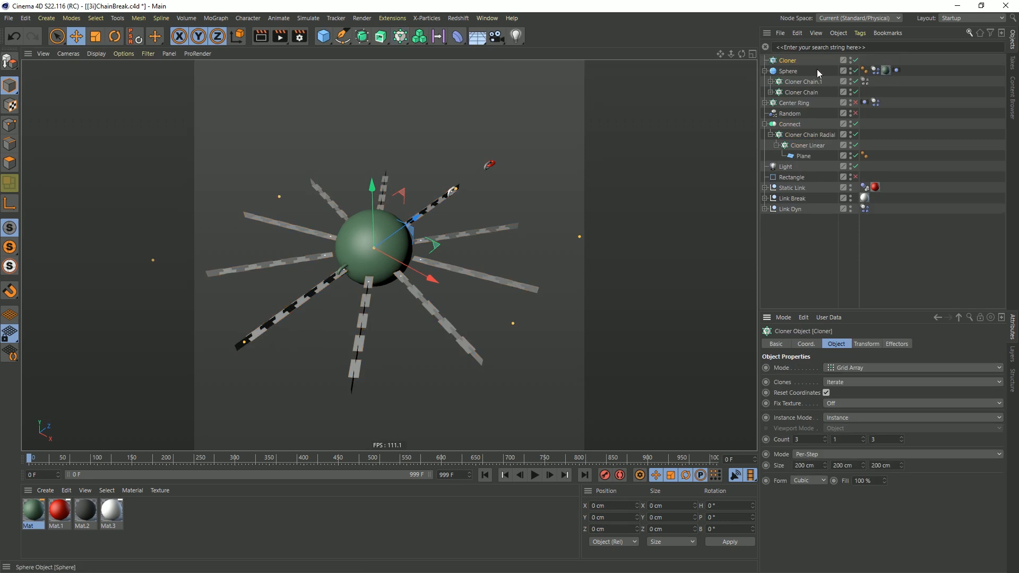
{"action": "left_click", "coordinate": [790, 199]}
{"action": "left_click", "coordinate": [791, 208], "text": "ctrl"}
{"action": "left_click_drag", "start_coordinate": [800, 68], "coordinate": [796, 62]}
{"action": "left_click", "coordinate": [796, 82]}
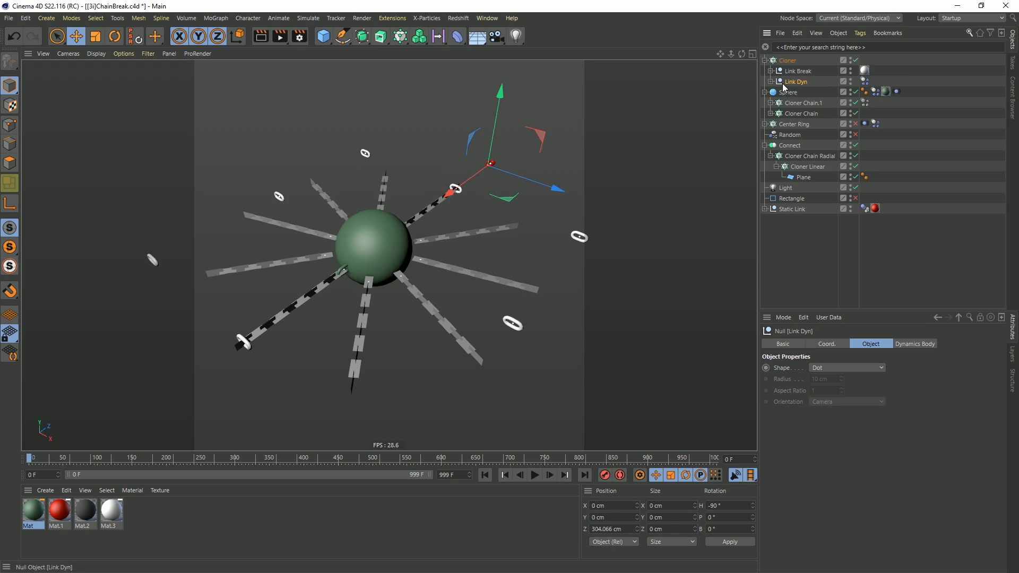
{"action": "left_click_drag", "start_coordinate": [791, 82], "coordinate": [792, 71]}
Set the new Cloner's mode to Object and assign the Connect object as its distribution object.
{"action": "left_click", "coordinate": [780, 60]}
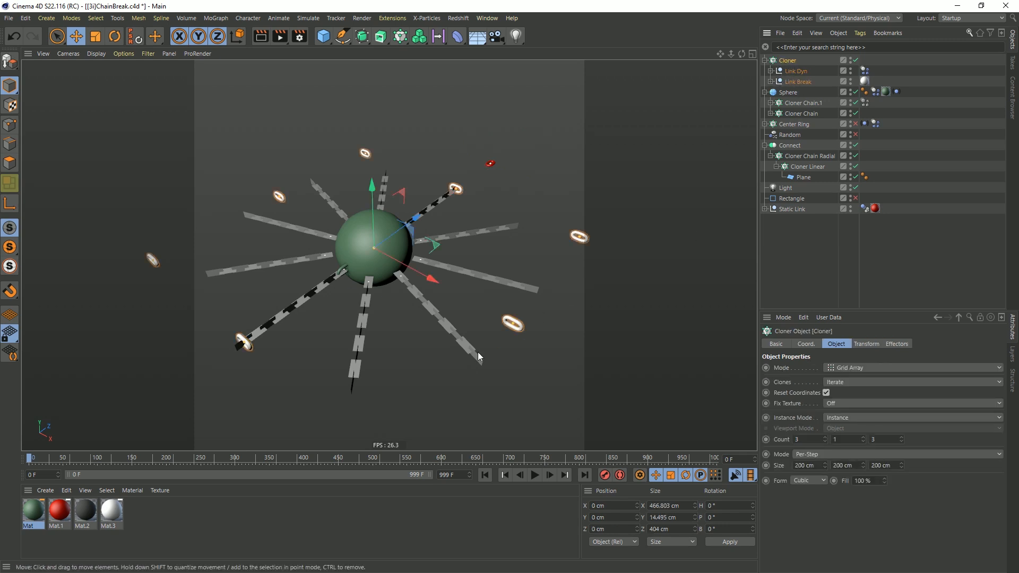
{"action": "left_click", "coordinate": [848, 367]}
{"action": "left_click", "coordinate": [848, 377]}
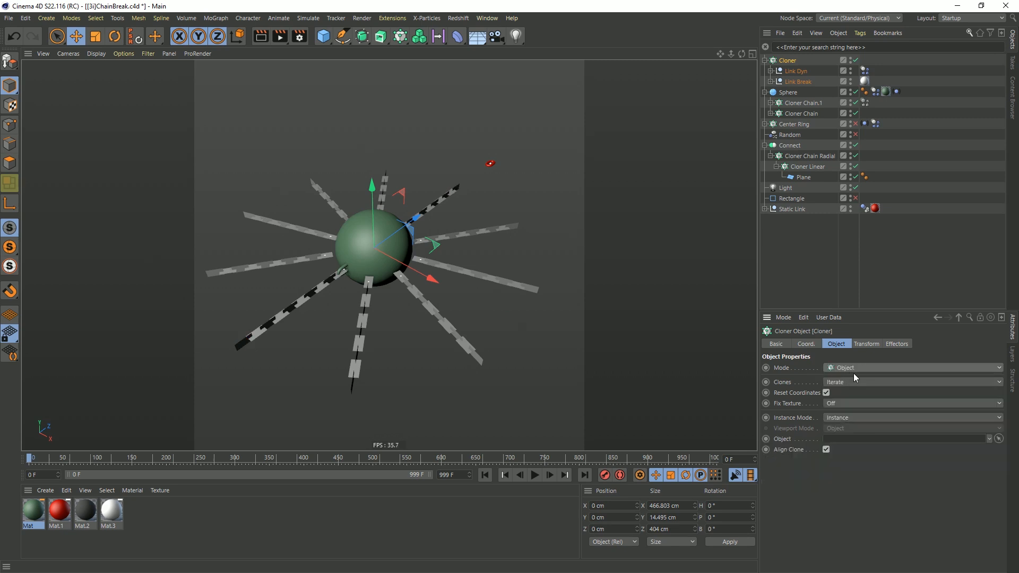
{"action": "left_click_drag", "start_coordinate": [794, 147], "coordinate": [902, 439]}
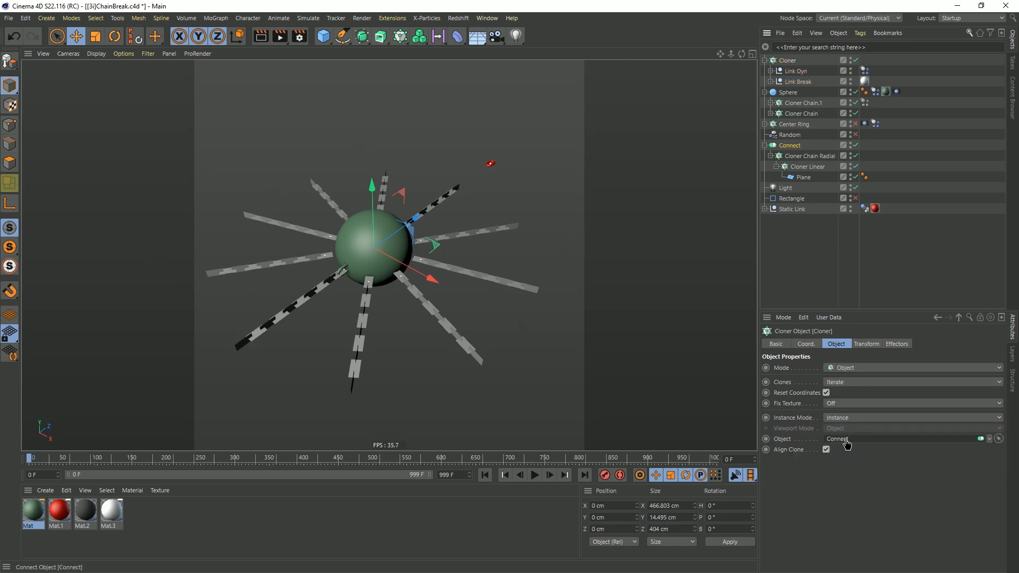
Rename the Connect object as Empty Chain Connect.
{"action": "double_click", "coordinate": [792, 145]}
{"action": "left_click", "coordinate": [781, 146]}
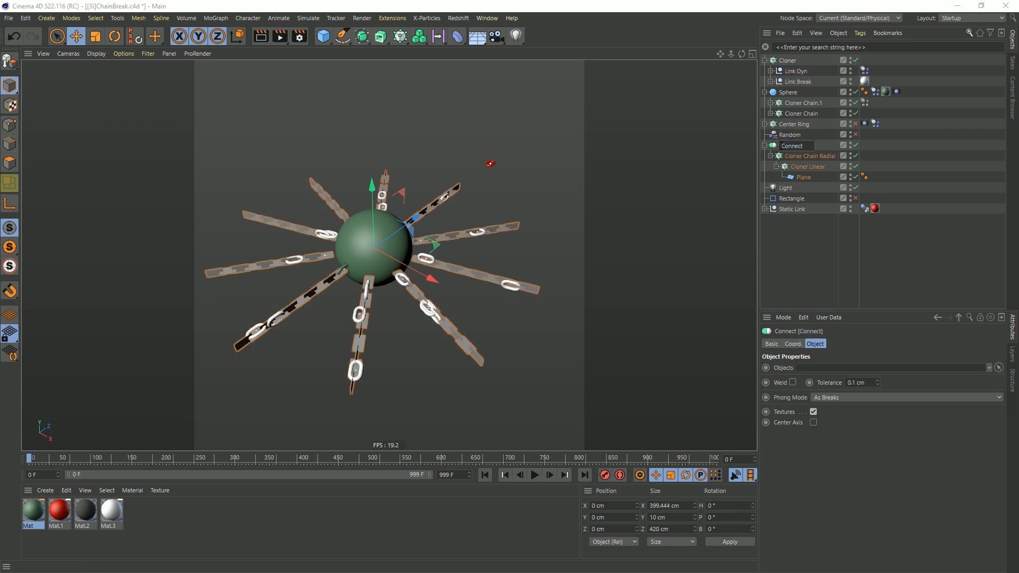
{"action": "type", "text": "Enmp"}
{"action": "key", "text": "BackSpace"}
{"action": "key", "text": "BackSpace"}
{"action": "key", "text": "BackSpace"}
{"action": "type", "text": "mpty Chain"}
{"action": "key", "text": "Return"}
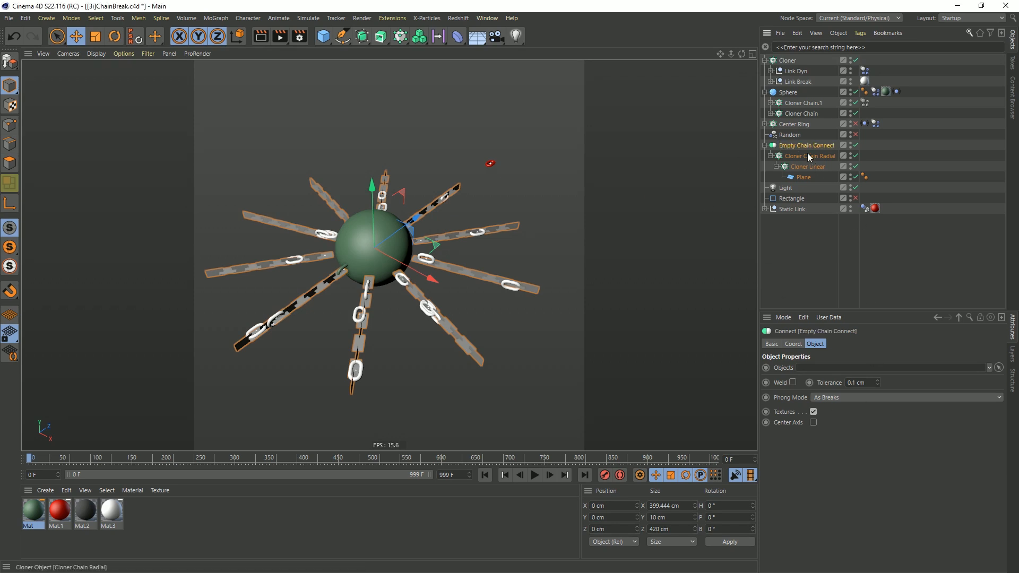
Set the new Cloner's distribution to Polygon Center so links fill every plane.
{"action": "left_click", "coordinate": [794, 61]}
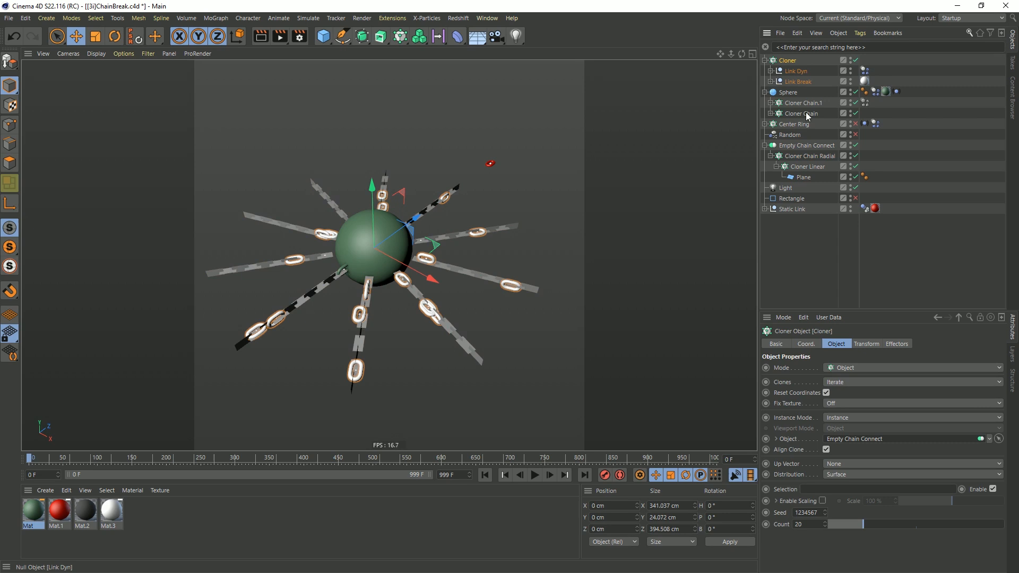
{"action": "left_click", "coordinate": [850, 475]}
{"action": "left_click", "coordinate": [847, 509]}
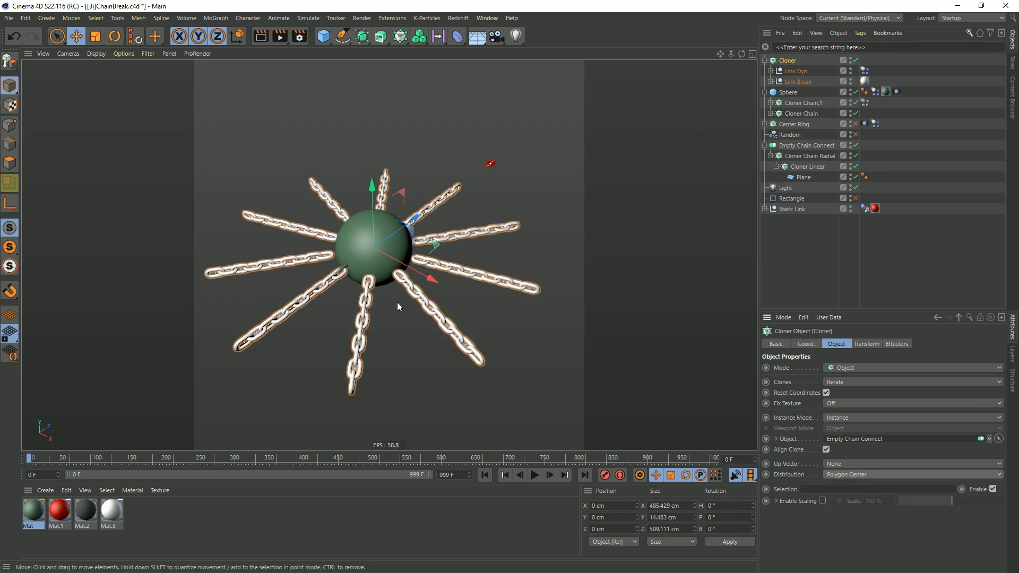
Apply the Mat.2 material to the Link Dyn object inside the Cloner.
{"action": "left_click_drag", "start_coordinate": [389, 247], "coordinate": [343, 246], "text": "alt"}
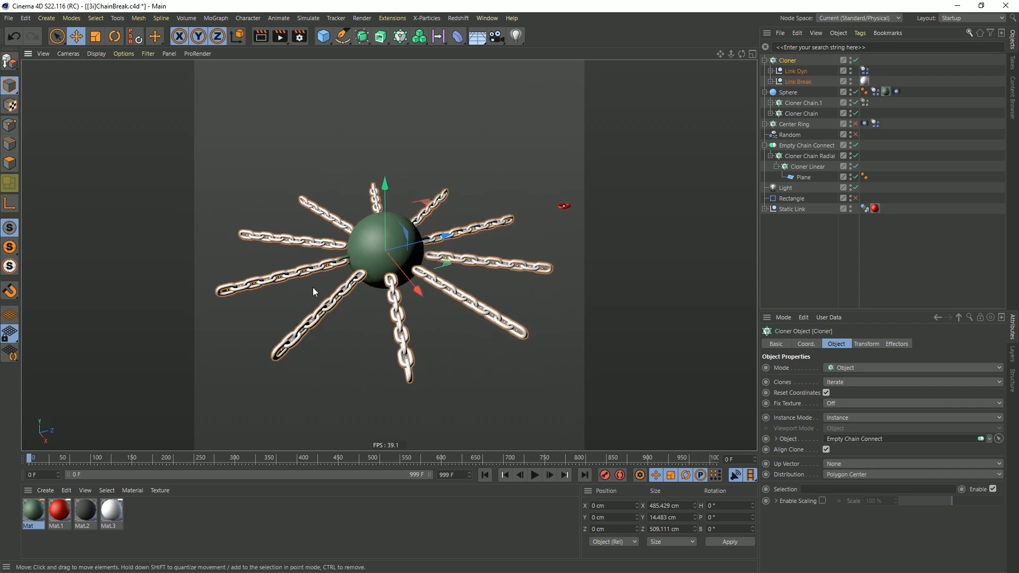
{"action": "left_click_drag", "start_coordinate": [365, 302], "coordinate": [564, 185], "text": "alt"}
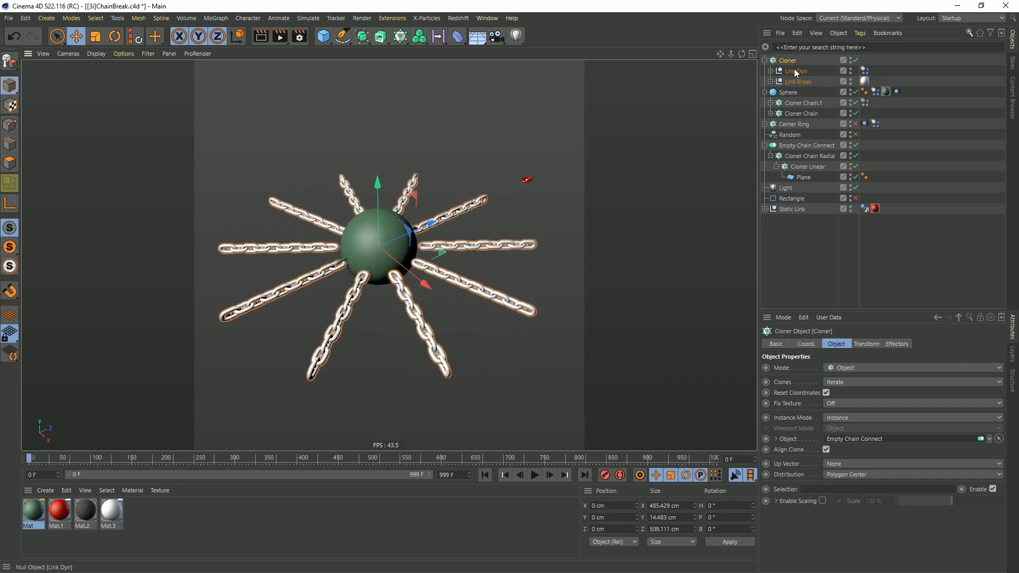
{"action": "mouse_move", "coordinate": [807, 81]}
{"action": "left_mouse_down"}
{"action": "mouse_move", "coordinate": [125, 562]}
{"action": "mouse_move", "coordinate": [87, 520]}
{"action": "mouse_move", "coordinate": [721, 196]}
{"action": "mouse_move", "coordinate": [800, 70]}
{"action": "left_mouse_up"}
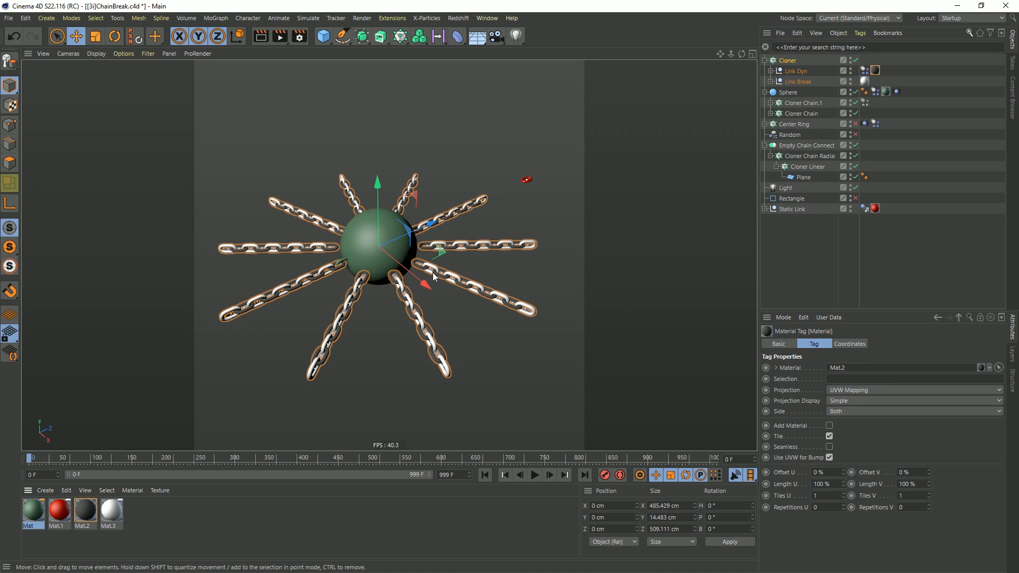
{"action": "left_click_drag", "start_coordinate": [476, 290], "coordinate": [367, 225], "text": "alt"}
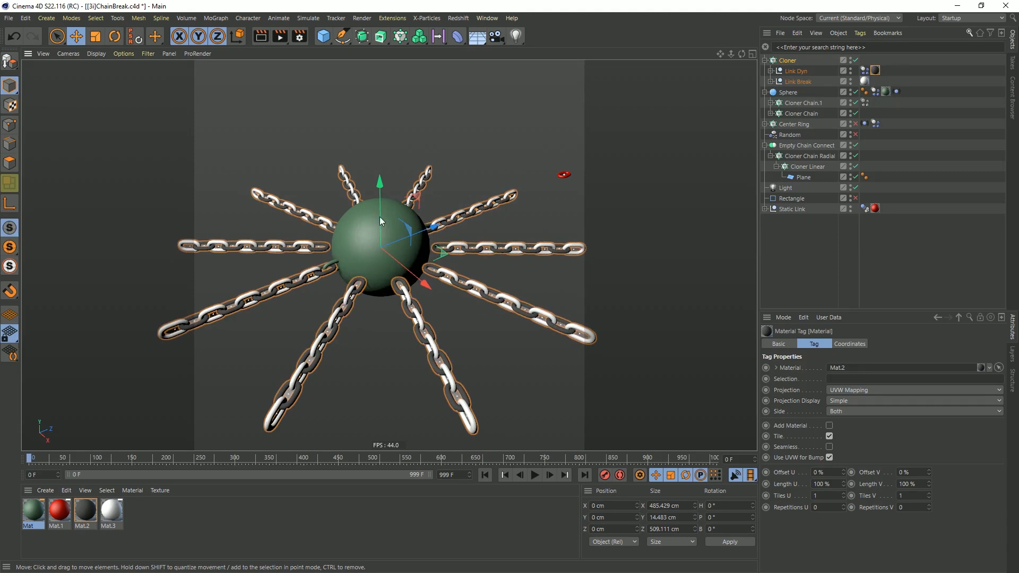
Add a Plain effector to the Cloner holding the links and turn off its Position parameter.
{"action": "left_click", "coordinate": [799, 126]}
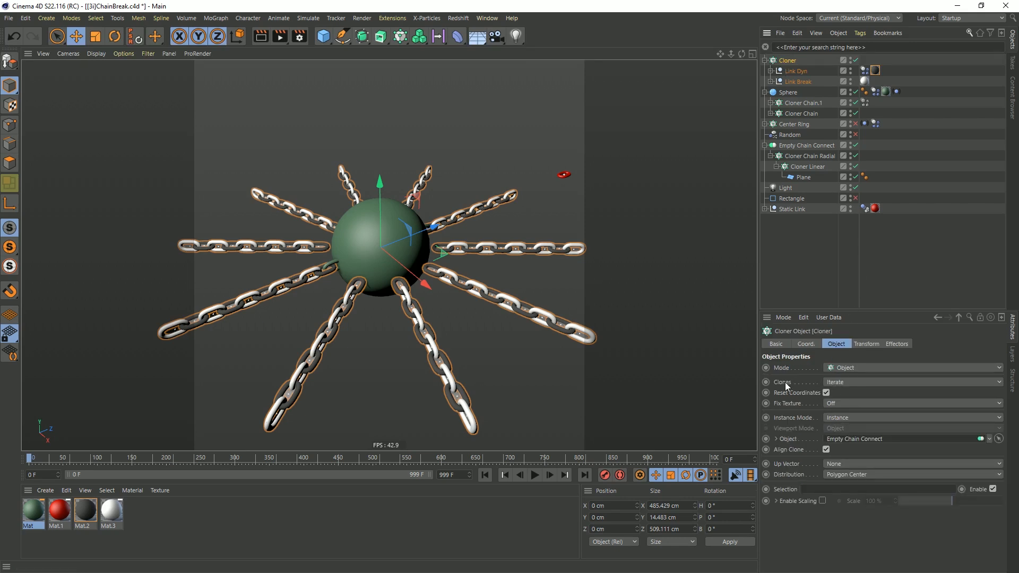
{"action": "left_click", "coordinate": [835, 382]}
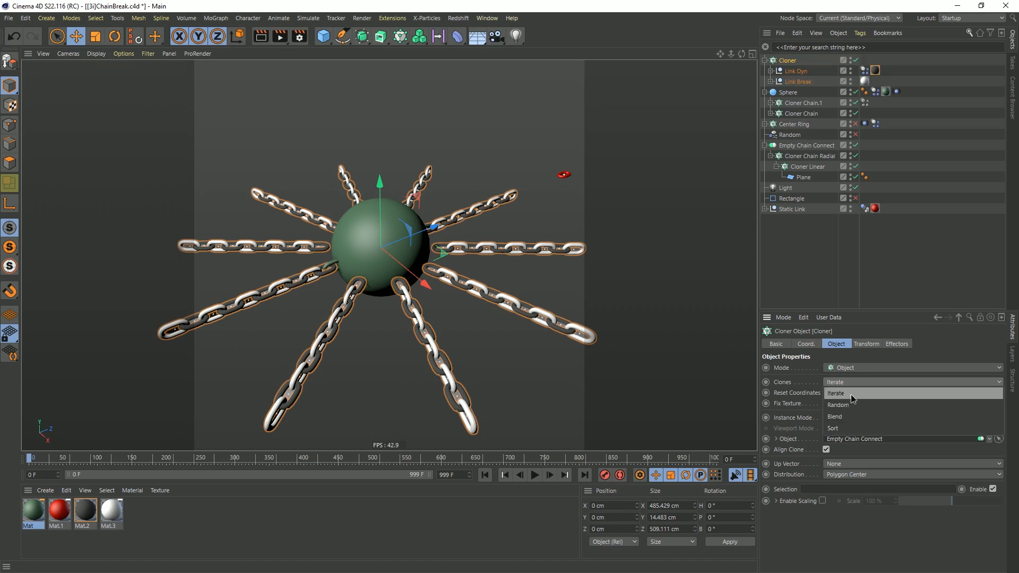
{"action": "left_click", "coordinate": [927, 344]}
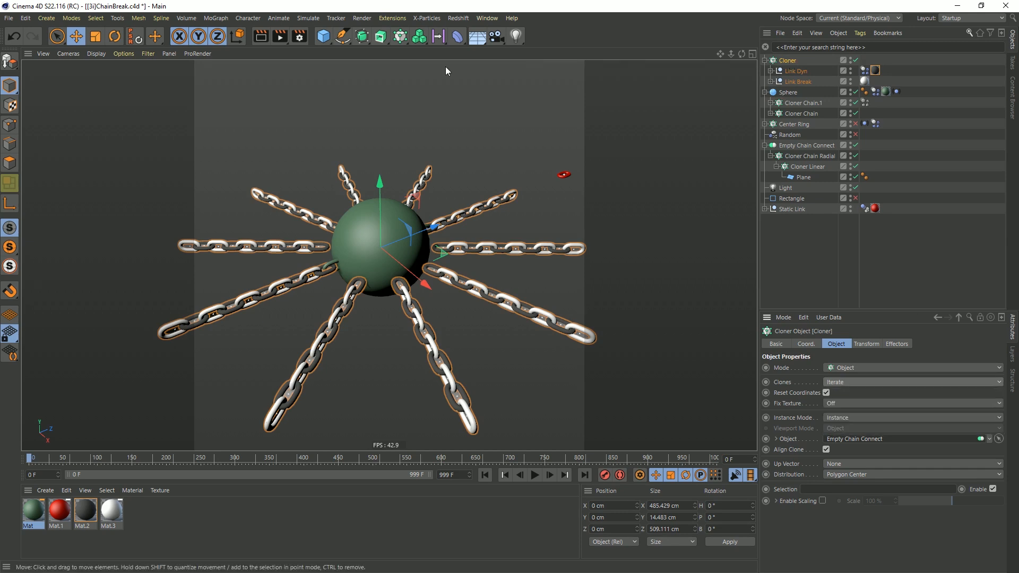
{"action": "left_click", "coordinate": [400, 36]}
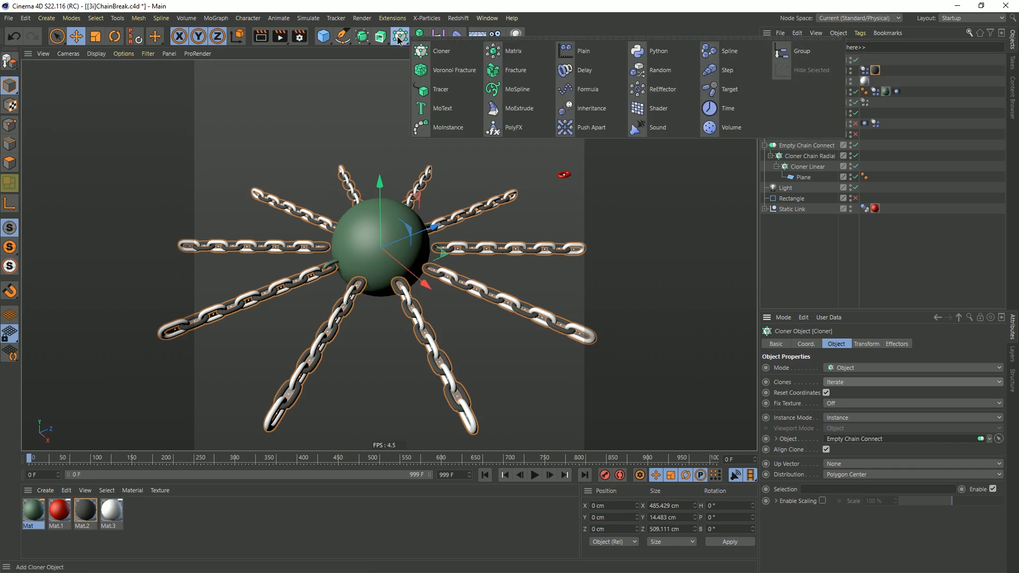
{"action": "left_click", "coordinate": [581, 51]}
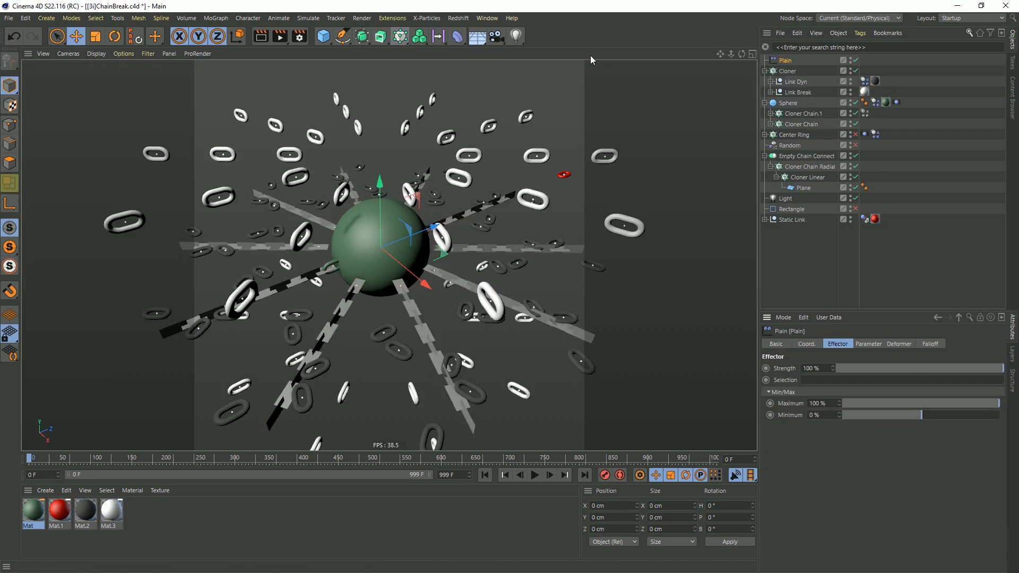
{"action": "left_click", "coordinate": [868, 344]}
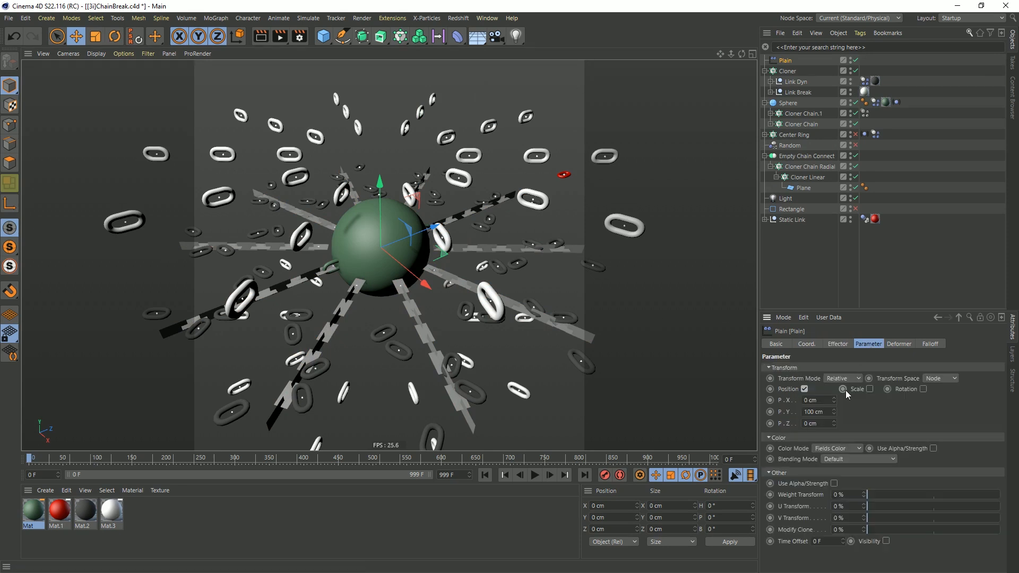
{"action": "left_click", "coordinate": [804, 389]}
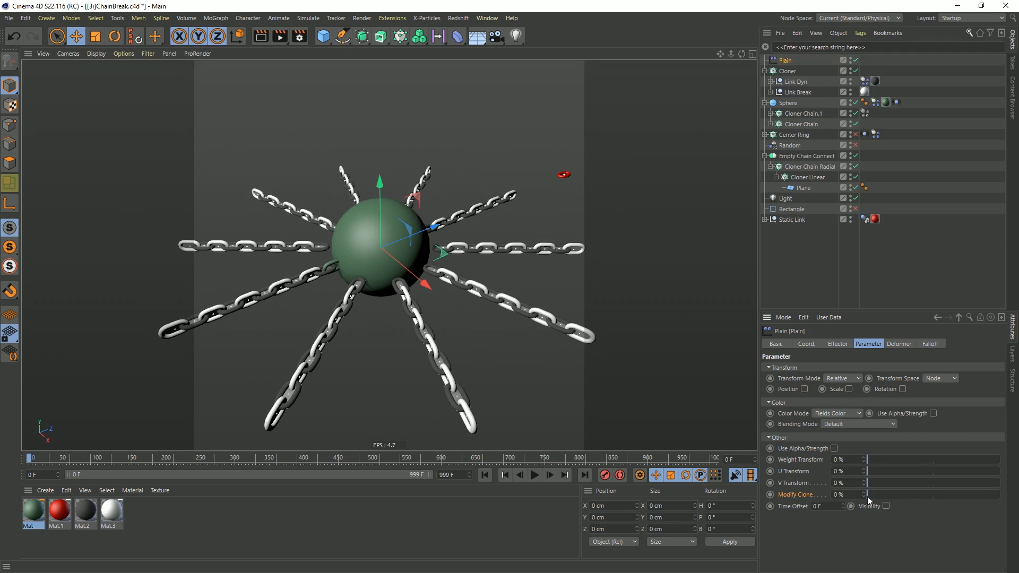
Set the Plain effector's Modify Clone to 100% and open its falloff settings.
{"action": "left_click_drag", "start_coordinate": [867, 494], "coordinate": [1004, 495]}
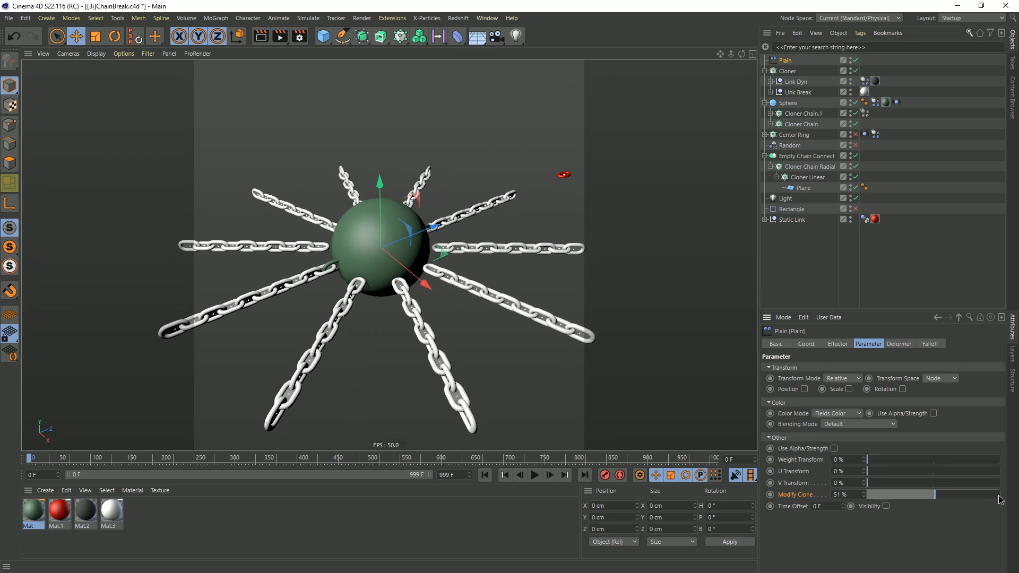
{"action": "left_click_drag", "start_coordinate": [939, 496], "coordinate": [937, 496]}
{"action": "left_click_drag", "start_coordinate": [935, 495], "coordinate": [999, 494]}
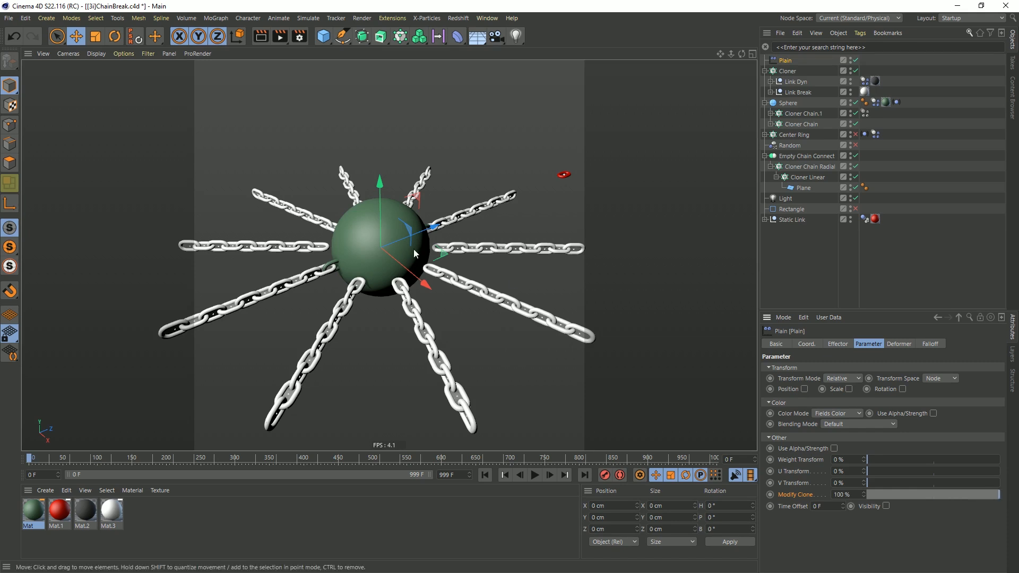
{"action": "left_click", "coordinate": [928, 344]}
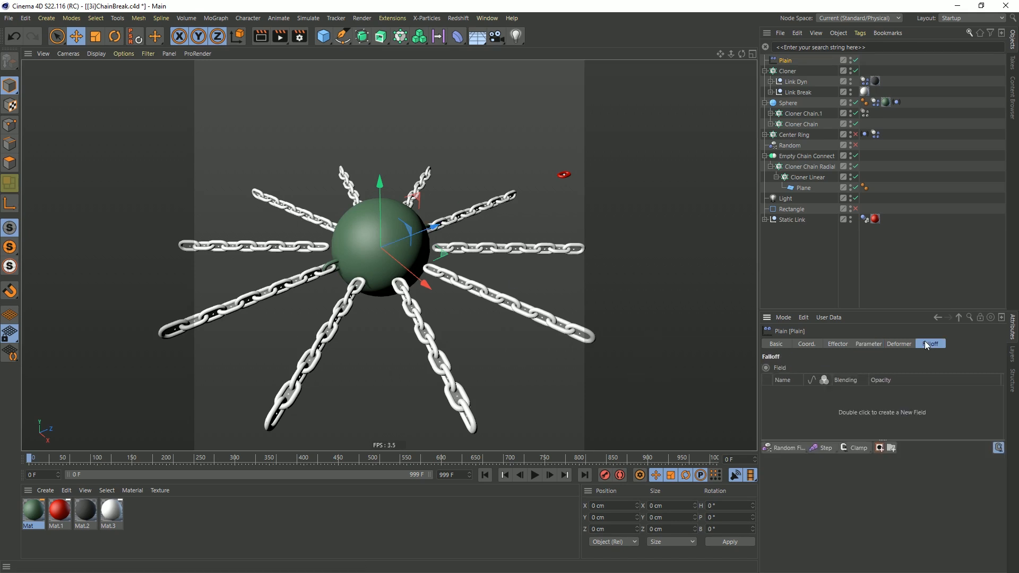
Add a Random Field to the Plain effector's falloff and select the field to show its settings.
{"action": "left_click", "coordinate": [789, 448]}
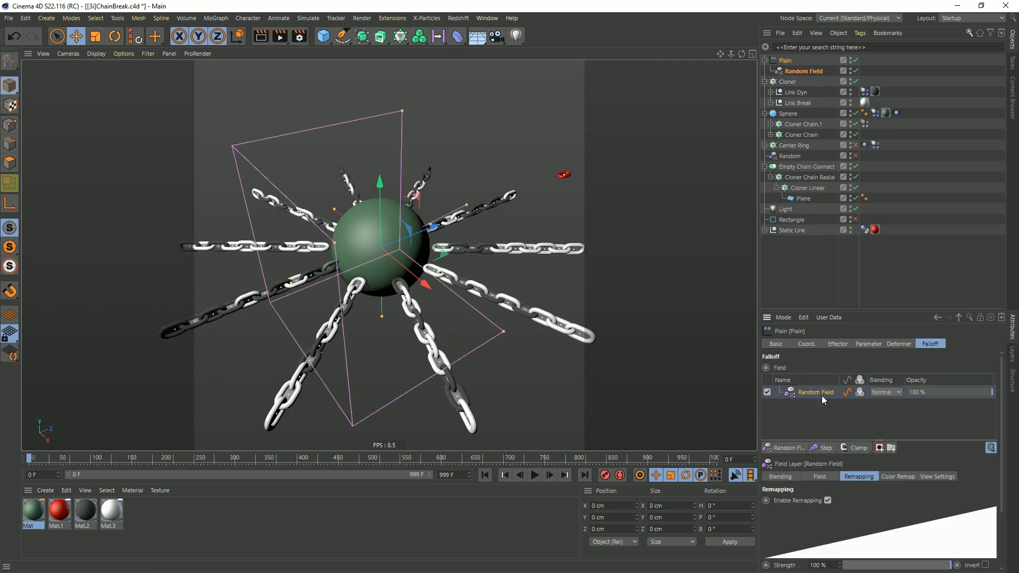
{"action": "left_click", "coordinate": [876, 307]}
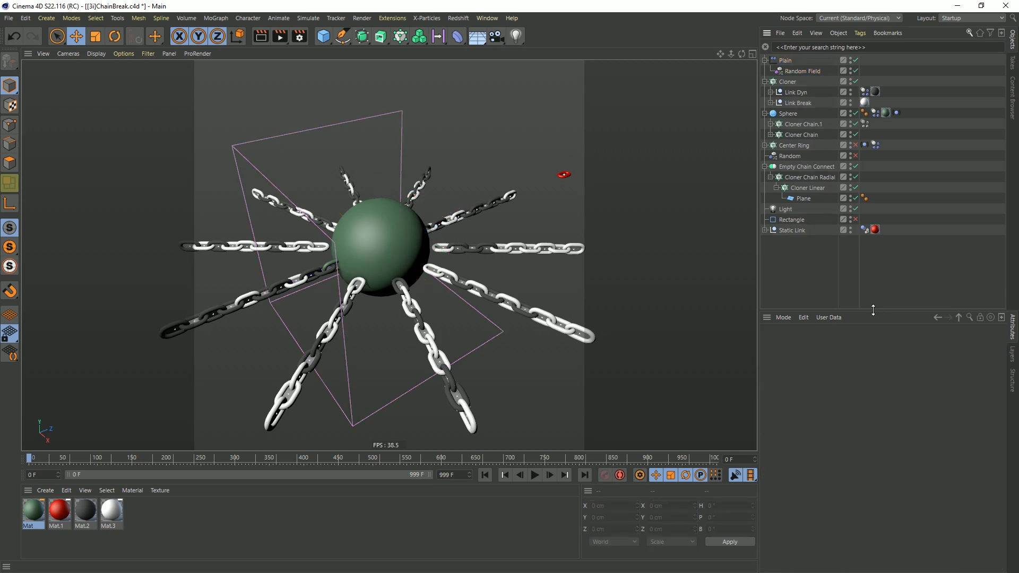
{"action": "left_click", "coordinate": [800, 70]}
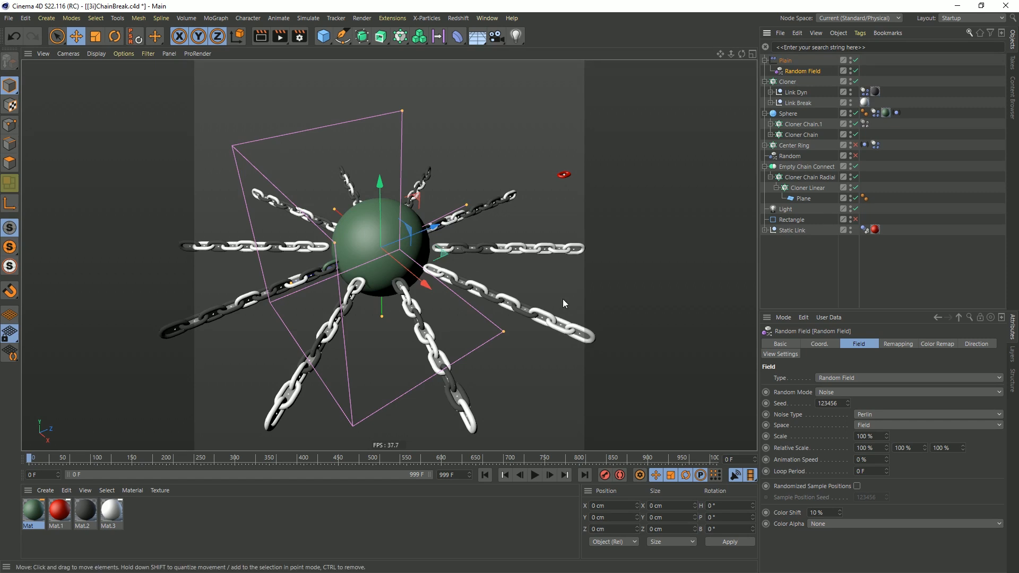
{"action": "left_click_drag", "start_coordinate": [863, 308], "coordinate": [854, 256]}
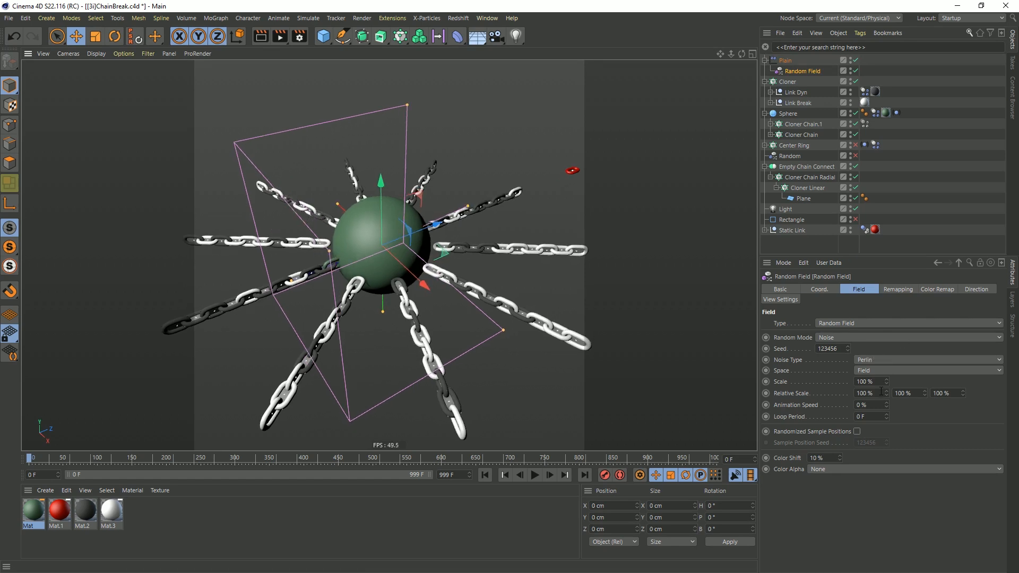
Set the Random Field's remapping Contour Mode to Curve and move the curve's start point to about 0.25 along the baseline.
{"action": "left_click", "coordinate": [902, 289]}
{"action": "left_click_drag", "start_coordinate": [855, 399], "coordinate": [810, 407]}
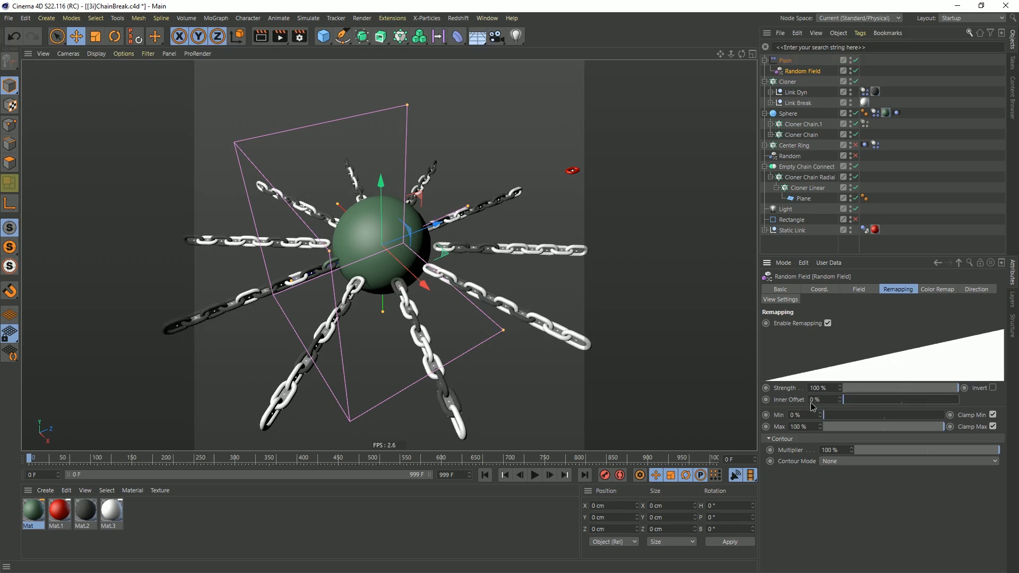
{"action": "left_click", "coordinate": [821, 461]}
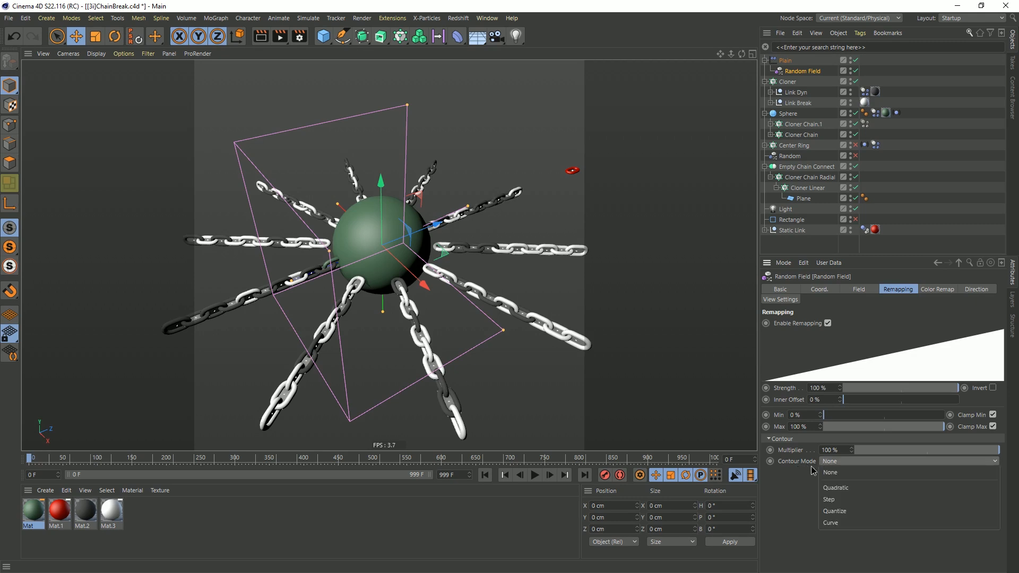
{"action": "left_click", "coordinate": [853, 523]}
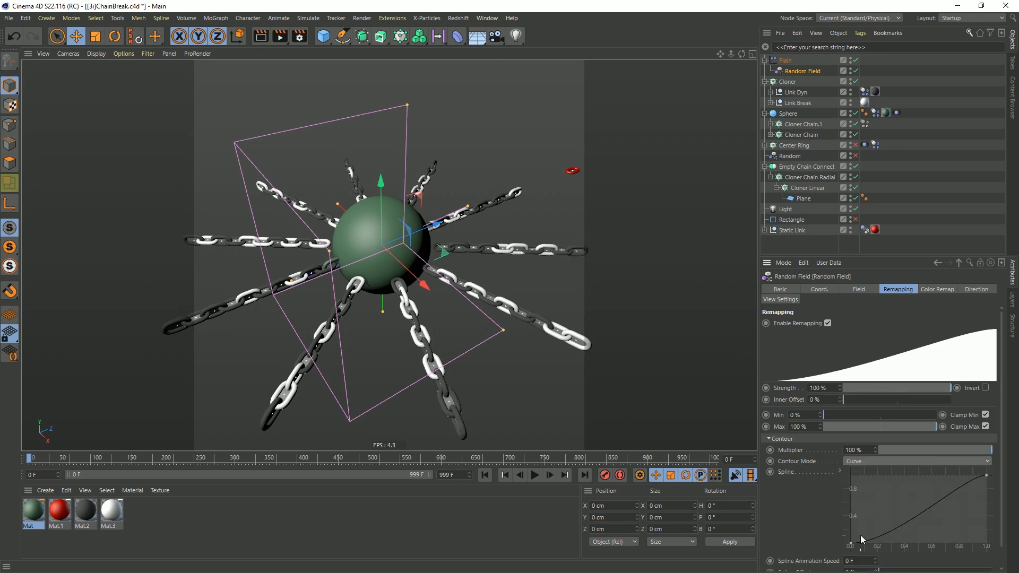
{"action": "left_click_drag", "start_coordinate": [854, 544], "coordinate": [883, 554]}
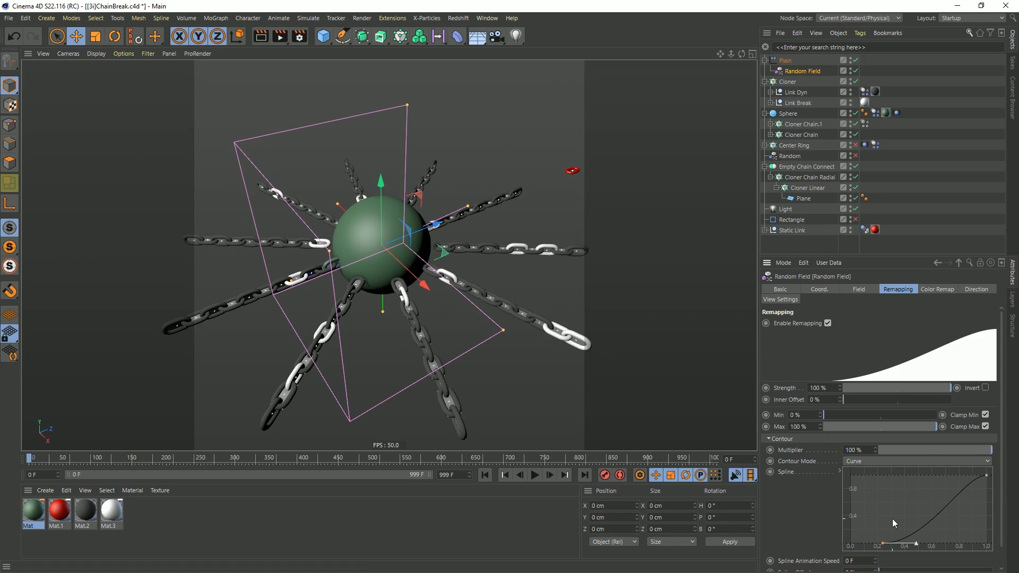
{"action": "mouse_move", "coordinate": [883, 545]}
{"action": "left_mouse_down"}
{"action": "mouse_move", "coordinate": [902, 547]}
{"action": "mouse_move", "coordinate": [884, 551]}
{"action": "left_mouse_up"}
{"action": "mouse_move", "coordinate": [329, 255]}
{"action": "left_mouse_down", "text": "alt"}
{"action": "mouse_move", "coordinate": [365, 266]}
{"action": "mouse_move", "coordinate": [295, 262]}
{"action": "mouse_move", "coordinate": [328, 244]}
{"action": "left_mouse_up", "text": "alt"}
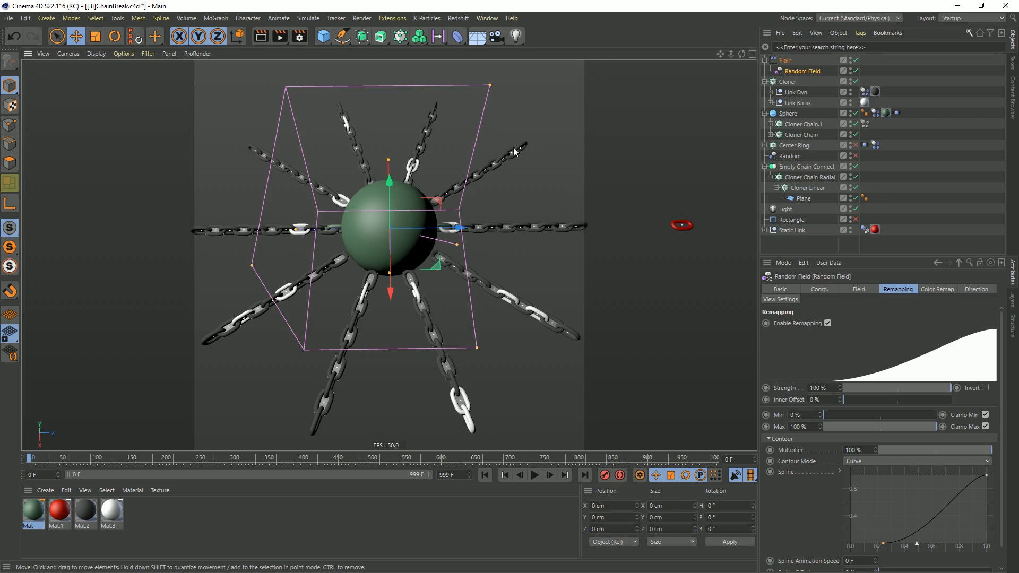
{"action": "mouse_move", "coordinate": [422, 199]}
{"action": "left_mouse_down", "text": "alt"}
{"action": "mouse_move", "coordinate": [409, 197]}
{"action": "mouse_move", "coordinate": [419, 193]}
{"action": "left_mouse_up", "text": "alt"}
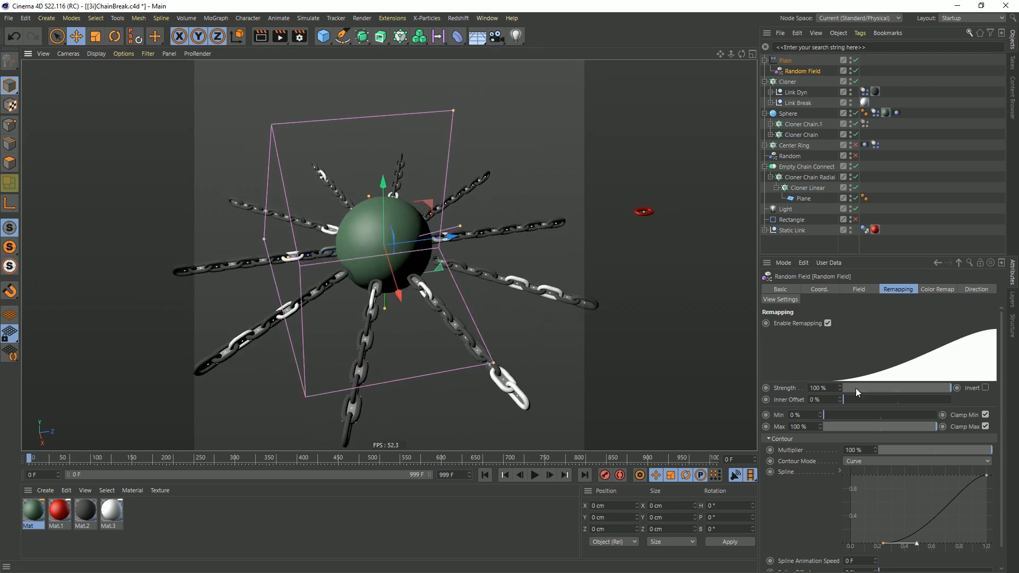
Set the Random Field's seed to 123457.
{"action": "left_click", "coordinate": [855, 290]}
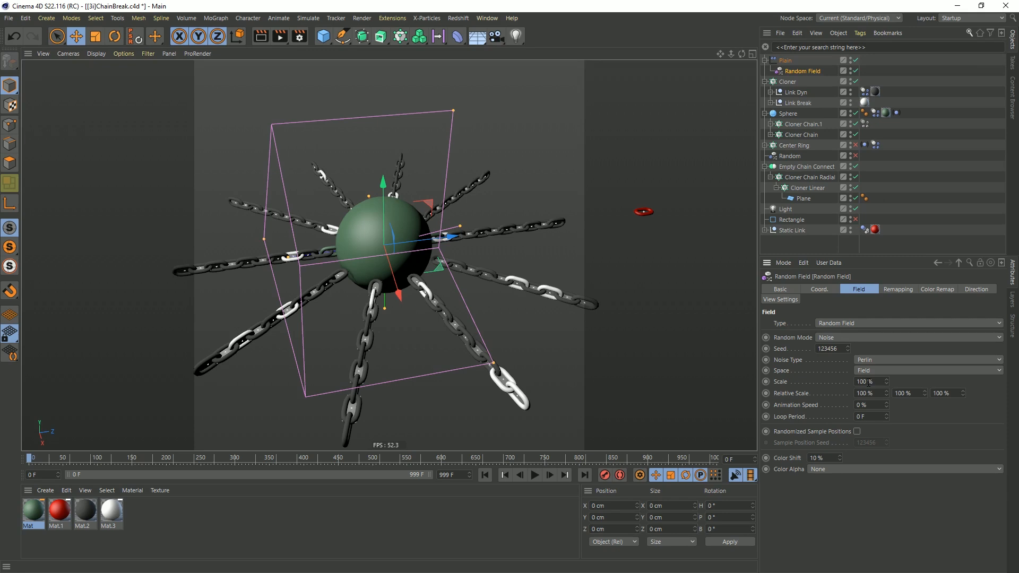
{"action": "left_click", "coordinate": [848, 346]}
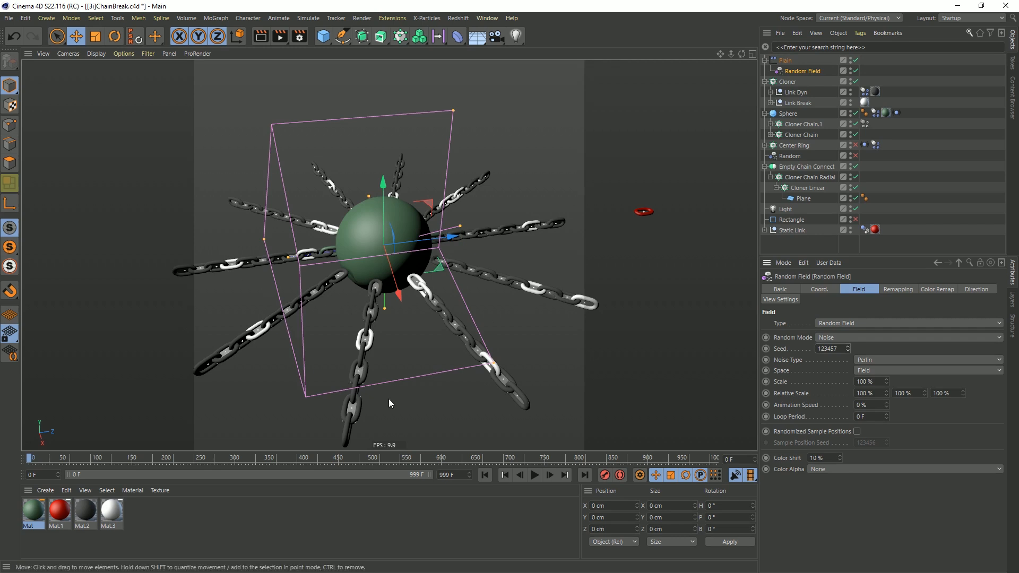
{"action": "mouse_move", "coordinate": [461, 194]}
{"action": "left_mouse_down", "text": "alt"}
{"action": "mouse_move", "coordinate": [428, 186]}
{"action": "mouse_move", "coordinate": [479, 197]}
{"action": "left_mouse_up", "text": "alt"}
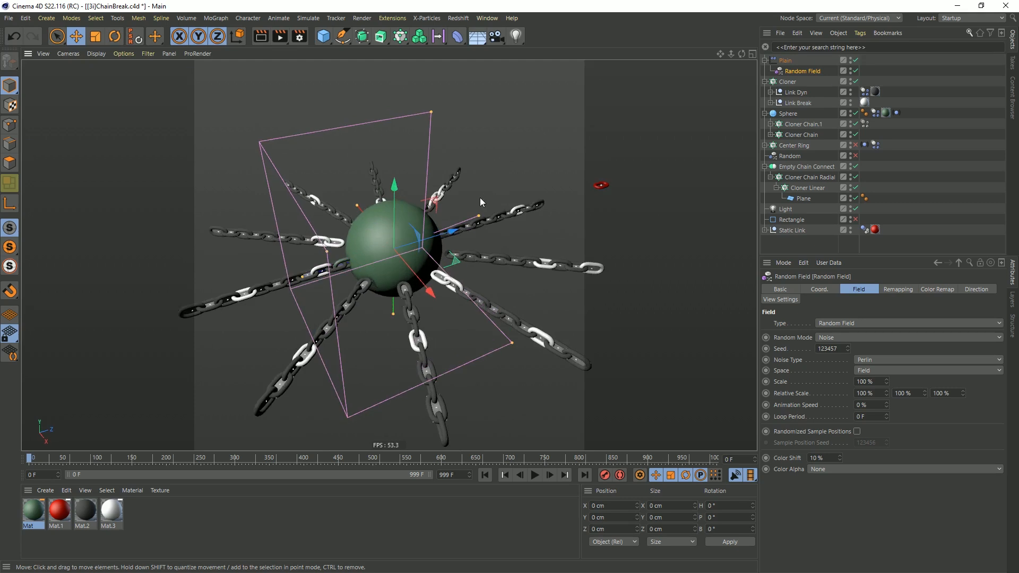
Remove the Random Field from the Plain effector and create an n-Side spline.
{"action": "left_click", "coordinate": [783, 62]}
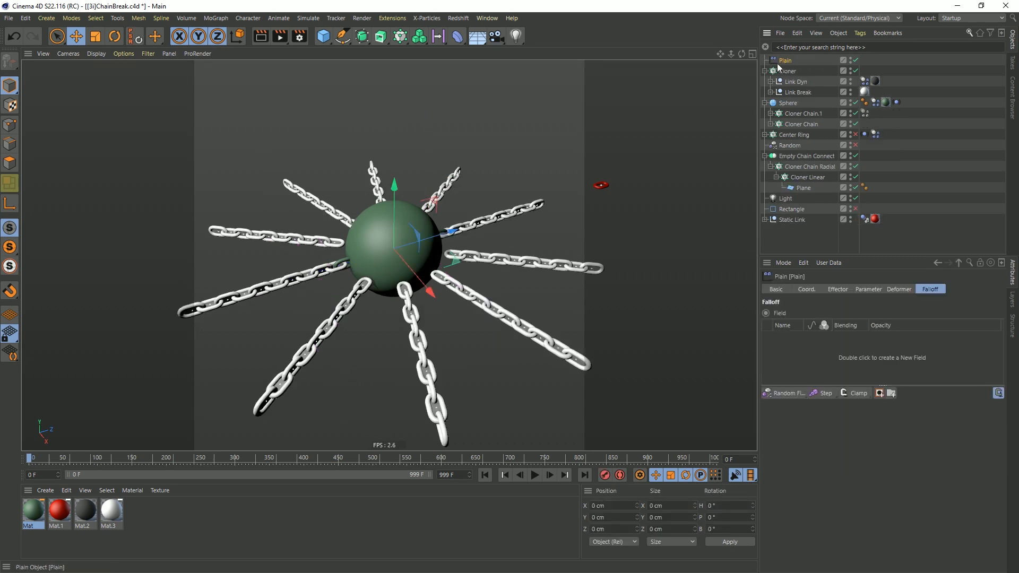
{"action": "left_click", "coordinate": [339, 40]}
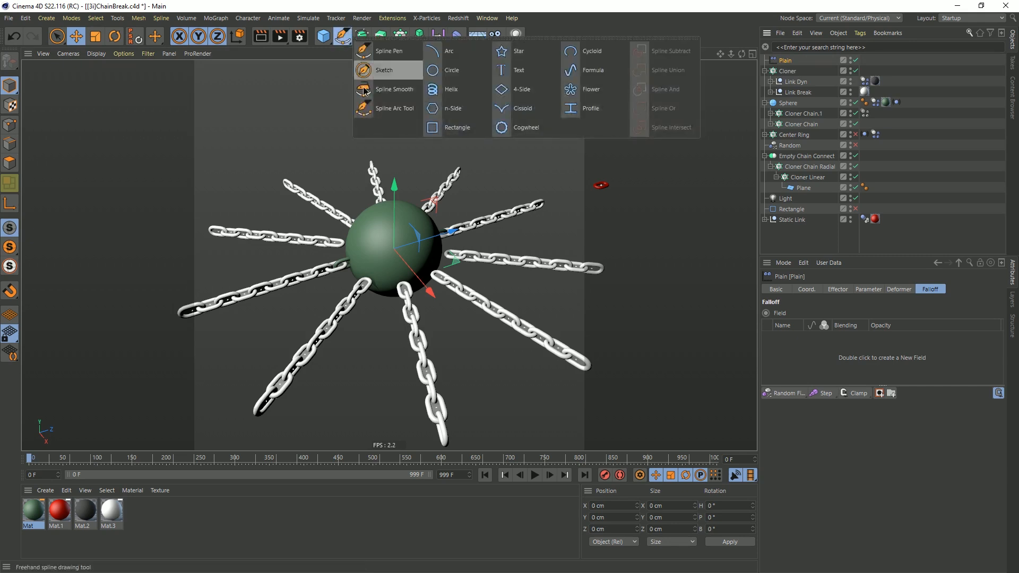
{"action": "left_click", "coordinate": [448, 107]}
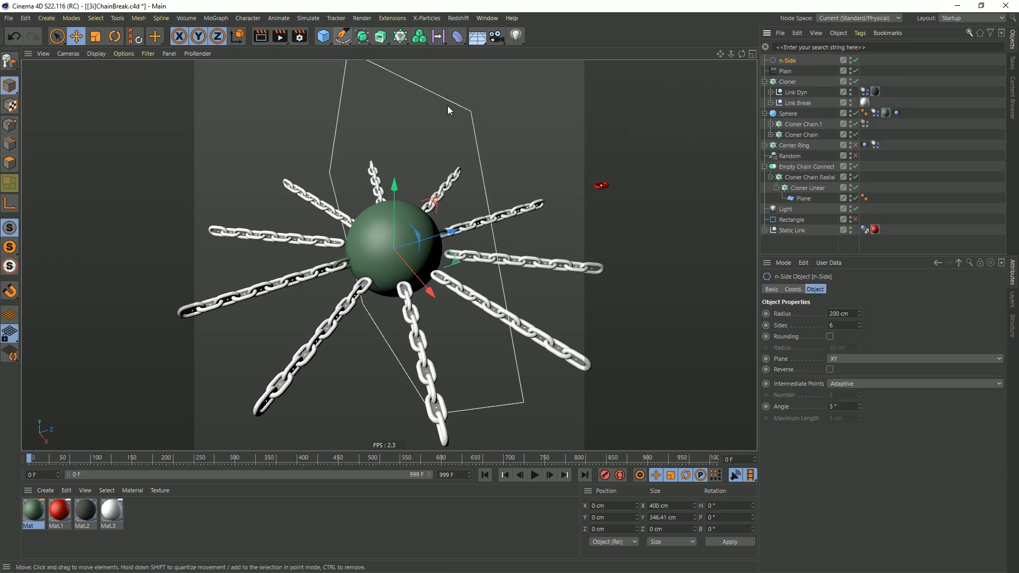
Orient the n-Side spline to the XZ plane and scale it down to a radius of about 154 cm.
{"action": "scroll", "coordinate": [841, 360], "scroll_direction": "down", "scroll_amount": 2}
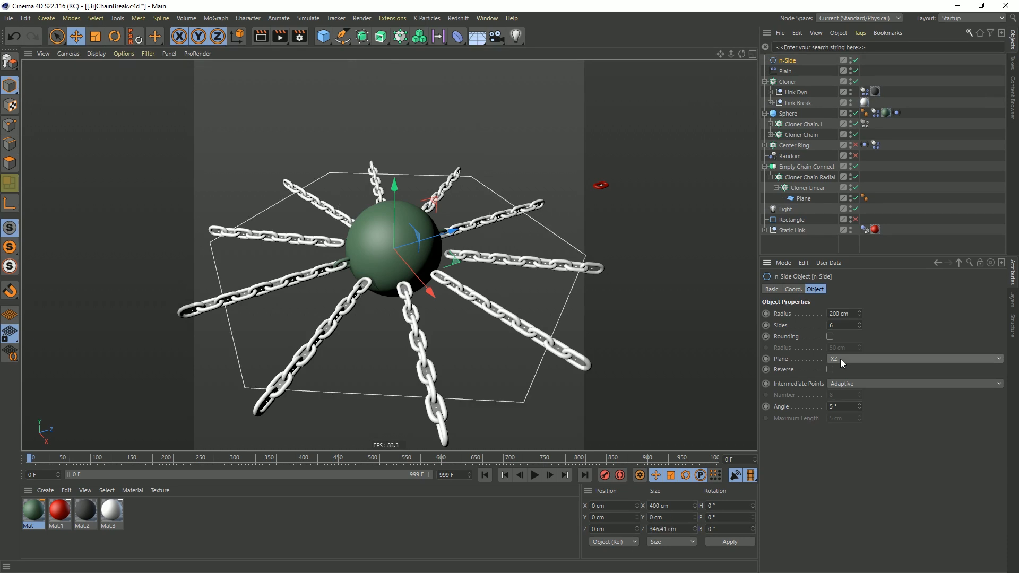
{"action": "key", "text": "t"}
{"action": "left_click_drag", "start_coordinate": [565, 199], "coordinate": [509, 264]}
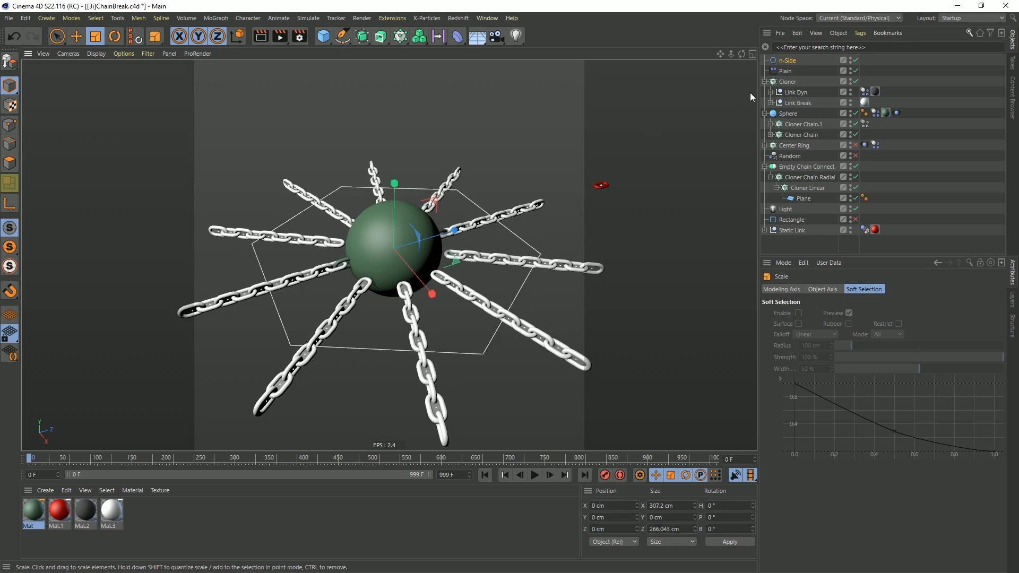
Add the n-Side spline to the Plain effector's falloff as a field and set its Distance Mode to Radius.
{"action": "left_click", "coordinate": [788, 72]}
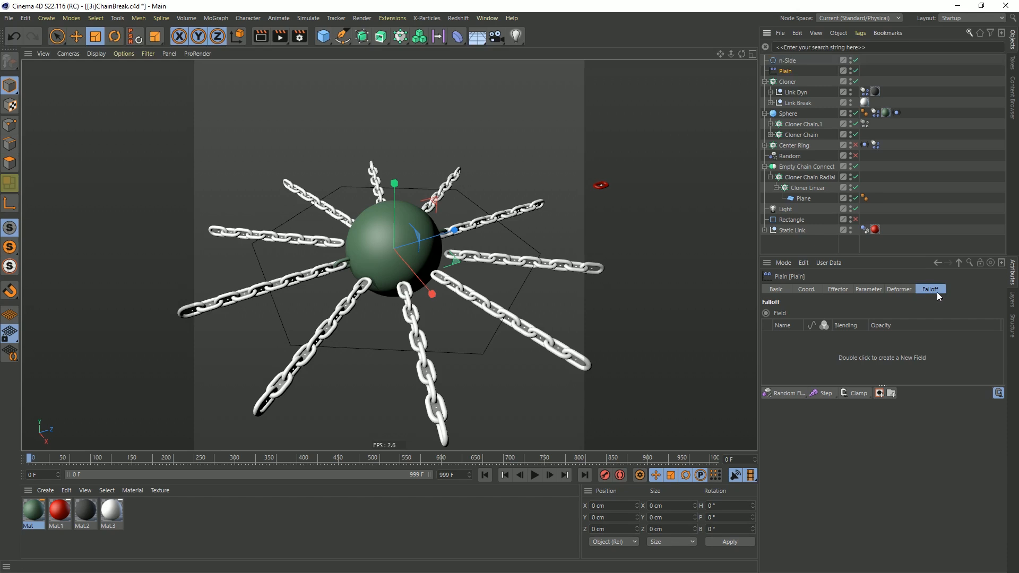
{"action": "left_click_drag", "start_coordinate": [779, 58], "coordinate": [801, 354]}
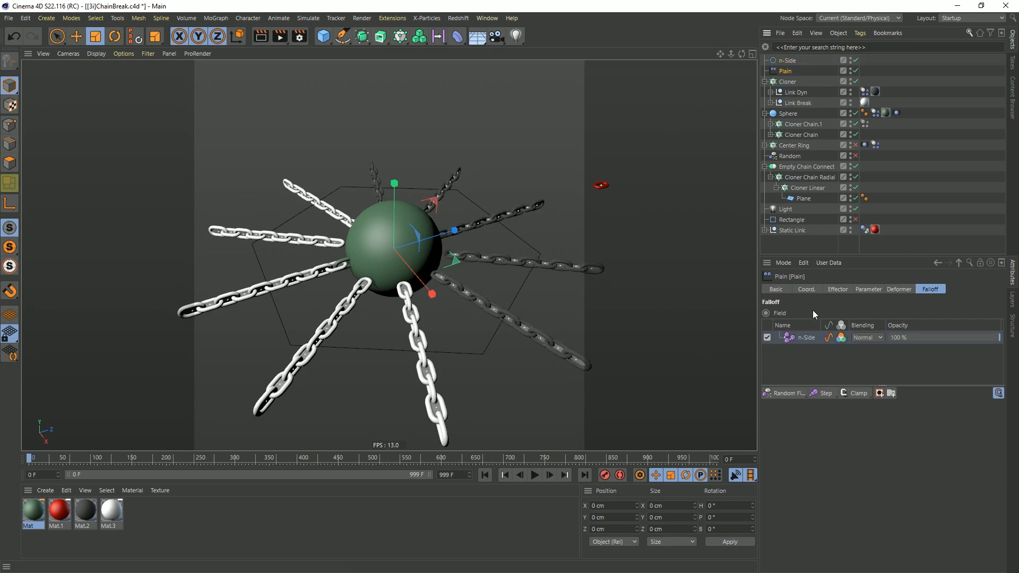
{"action": "left_click", "coordinate": [809, 337]}
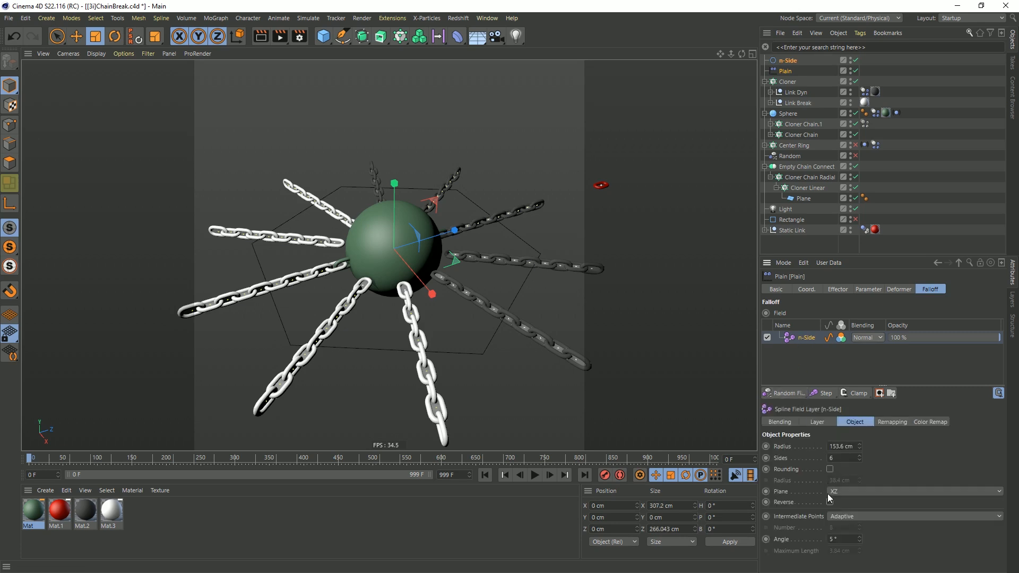
{"action": "left_click", "coordinate": [822, 424]}
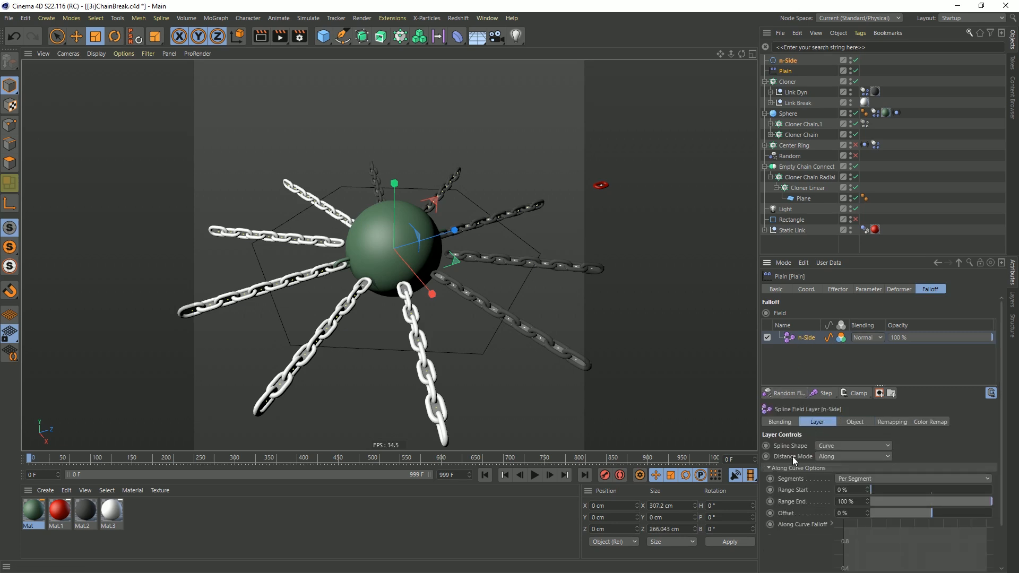
{"action": "left_click", "coordinate": [829, 459]}
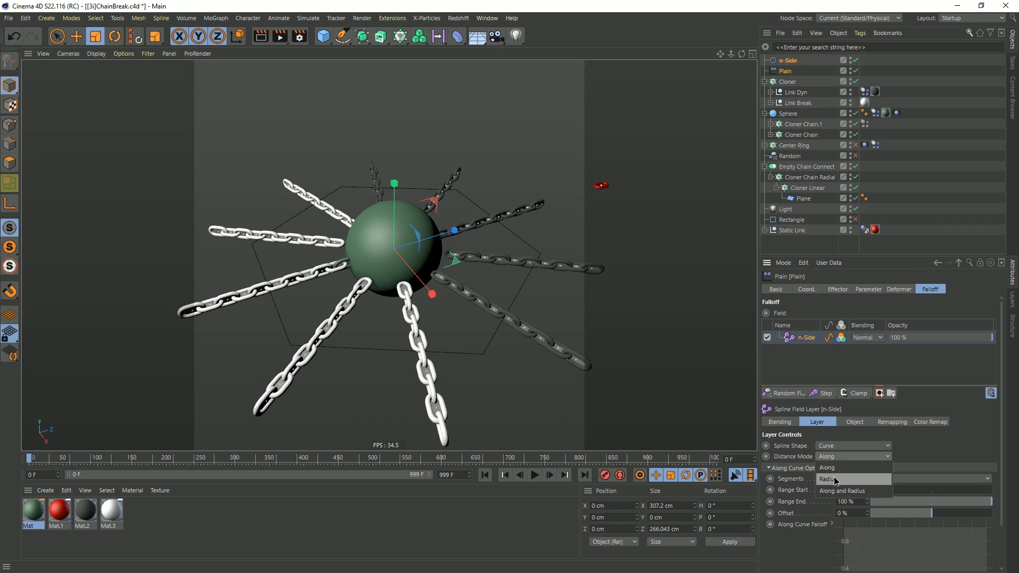
{"action": "left_click", "coordinate": [834, 480]}
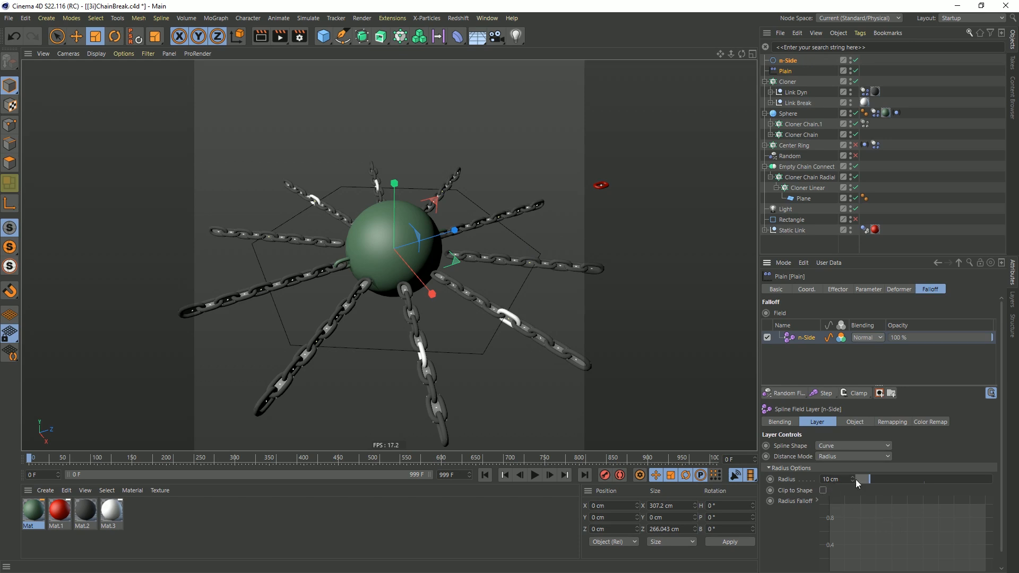
Set the n-Side spline field's radius to 16 cm so every chain gets a breaking link.
{"action": "left_click_drag", "start_coordinate": [866, 479], "coordinate": [878, 480]}
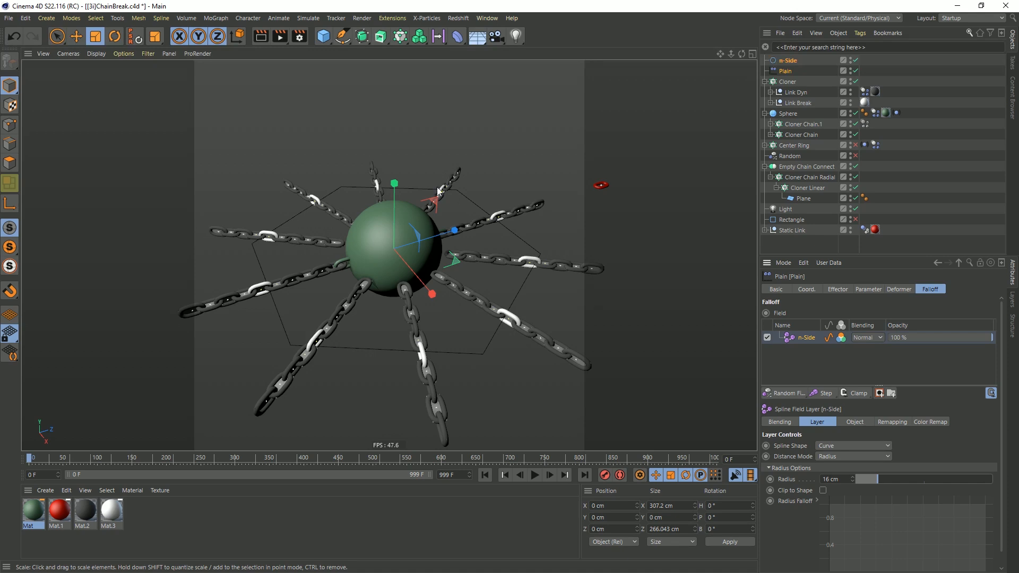
{"action": "left_click_drag", "start_coordinate": [455, 201], "coordinate": [465, 292], "text": "alt"}
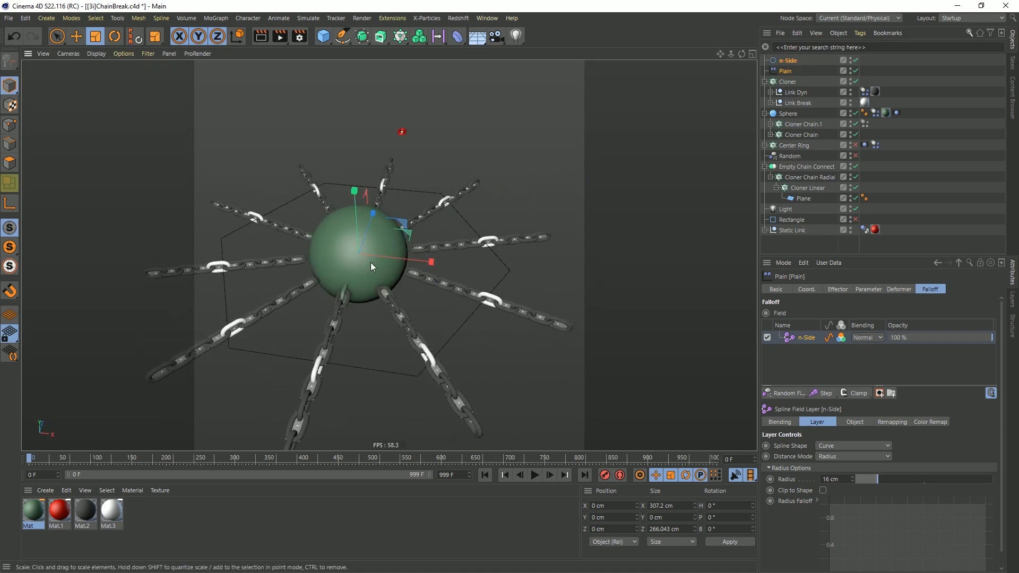
{"action": "left_click_drag", "start_coordinate": [370, 262], "coordinate": [349, 257], "text": "alt"}
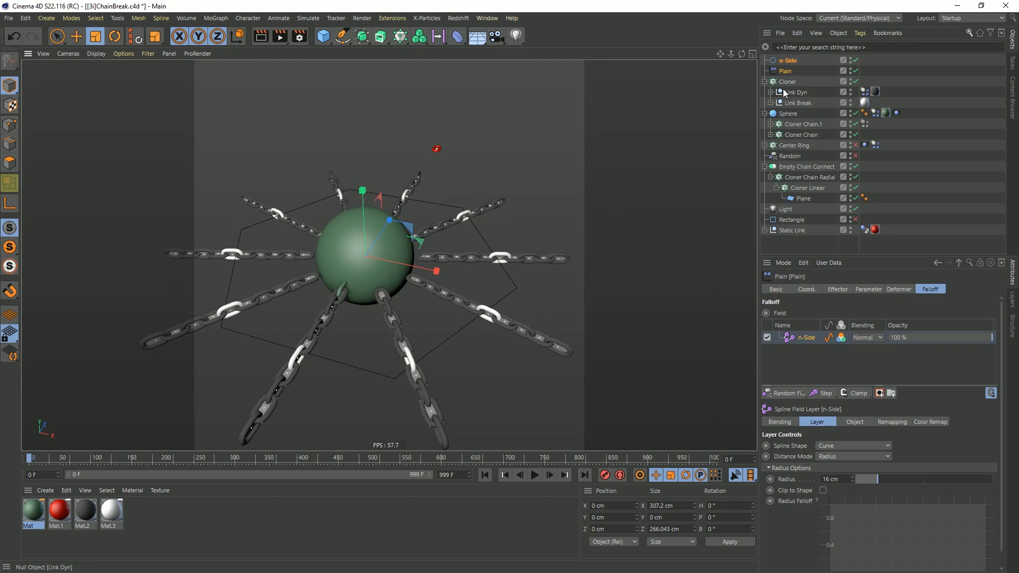
Give the n-Side spline 24 sides and scale it down to about 282 cm across.
{"action": "left_click", "coordinate": [786, 61]}
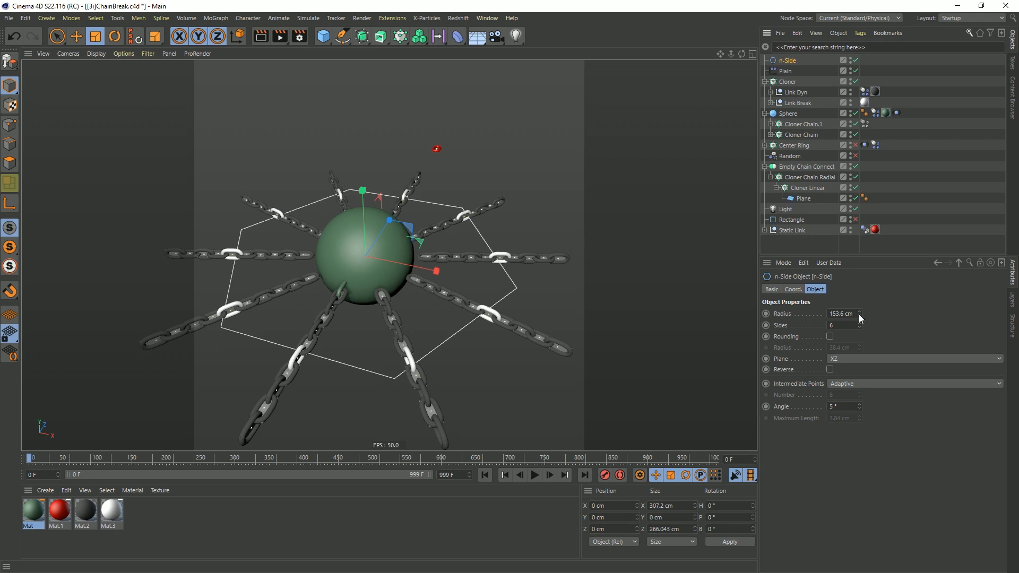
{"action": "double_click", "coordinate": [842, 326]}
{"action": "type", "text": "24"}
{"action": "key", "text": "Return"}
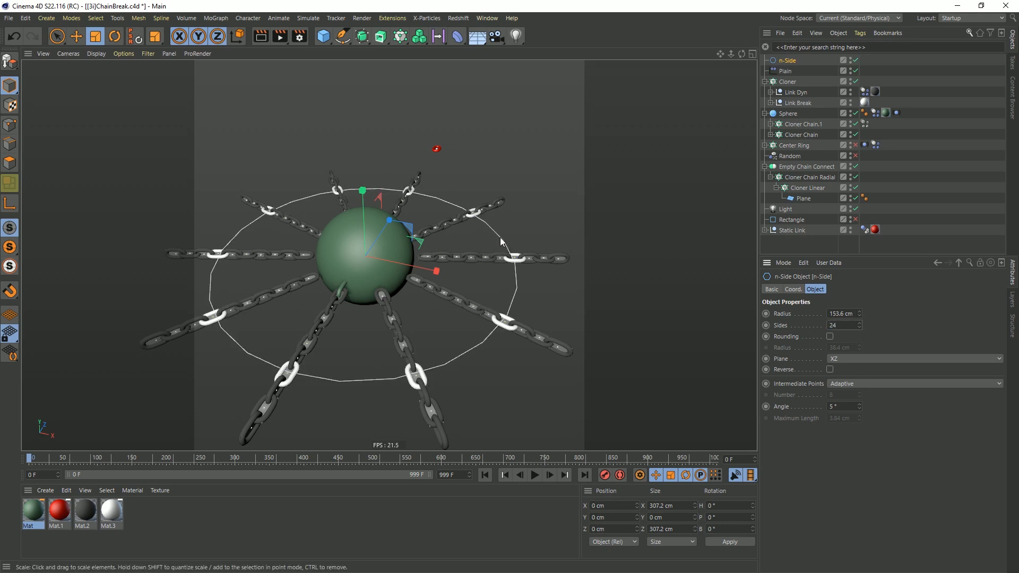
{"action": "left_click_drag", "start_coordinate": [511, 189], "coordinate": [488, 204]}
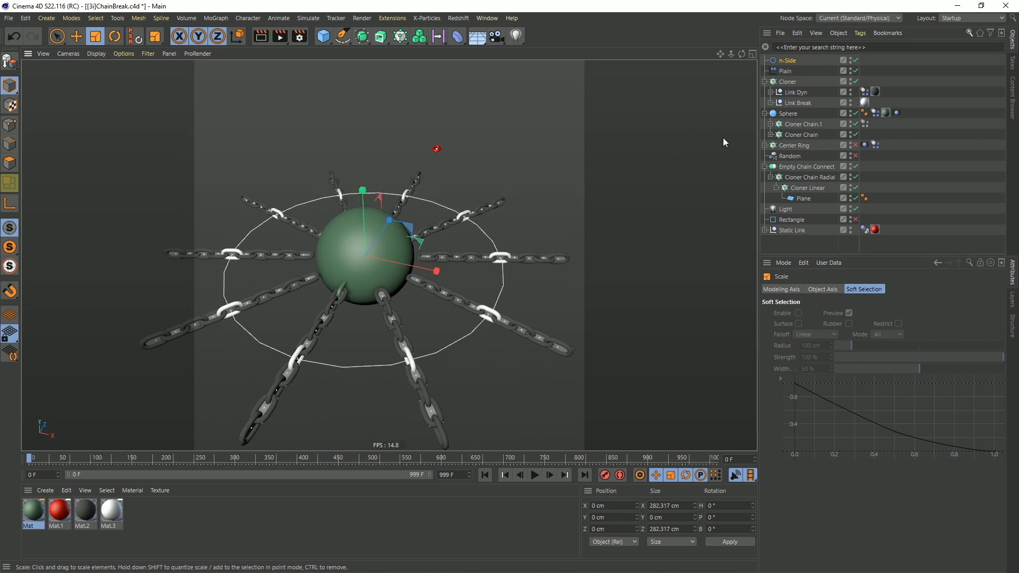
Add a Random effector as a child of the n-Side spline and set its deformation to Point.
{"action": "left_click", "coordinate": [456, 36]}
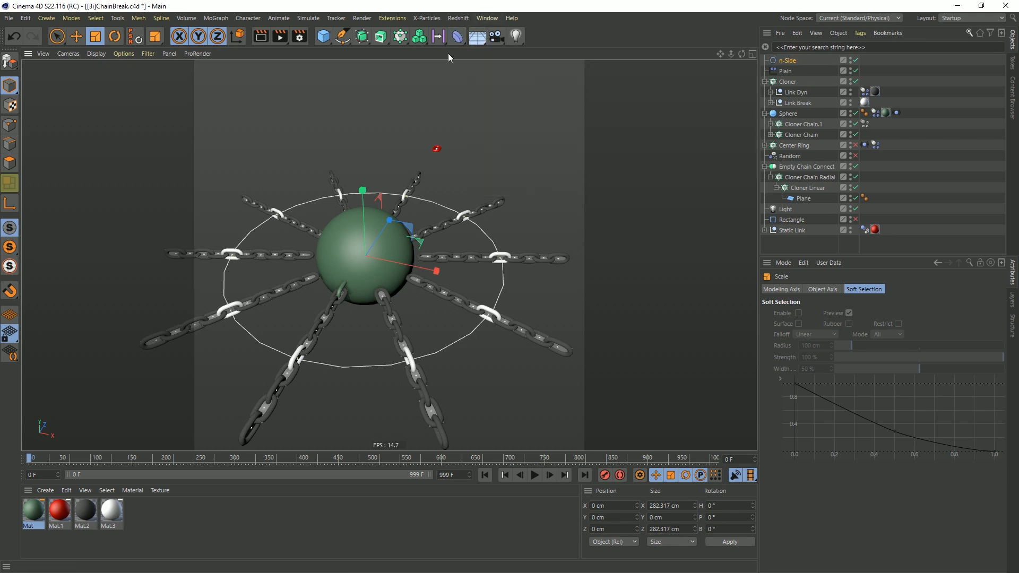
{"action": "left_click", "coordinate": [401, 36]}
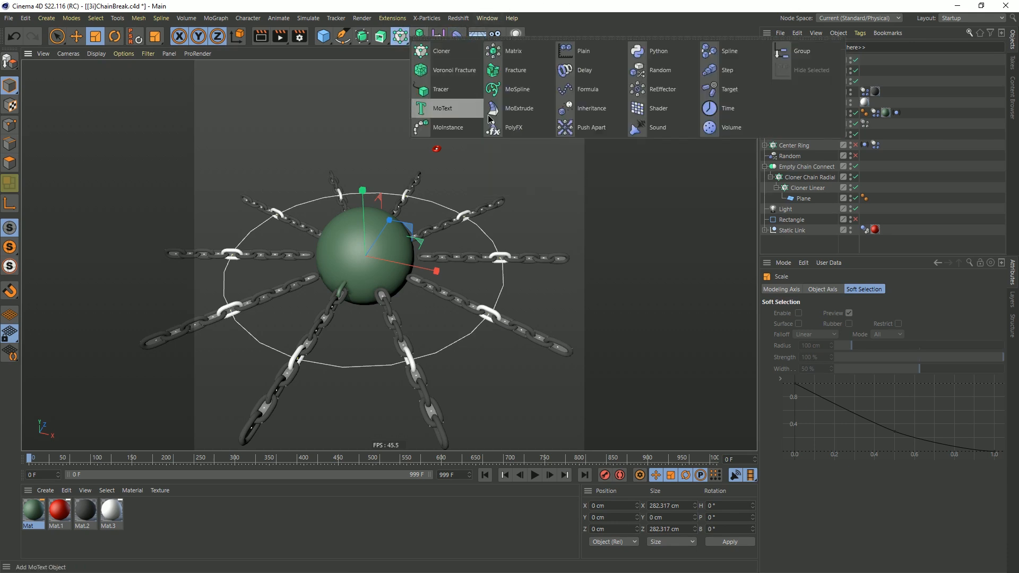
{"action": "left_click", "coordinate": [658, 74]}
{"action": "left_click_drag", "start_coordinate": [789, 73], "coordinate": [787, 69]}
{"action": "left_click", "coordinate": [892, 292]}
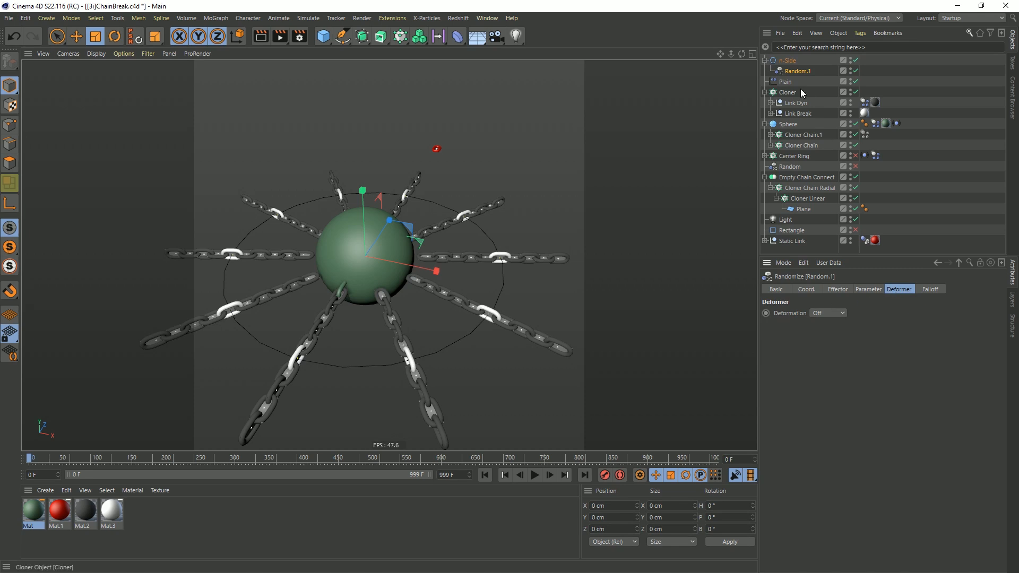
{"action": "left_click", "coordinate": [831, 313]}
{"action": "left_click", "coordinate": [823, 349]}
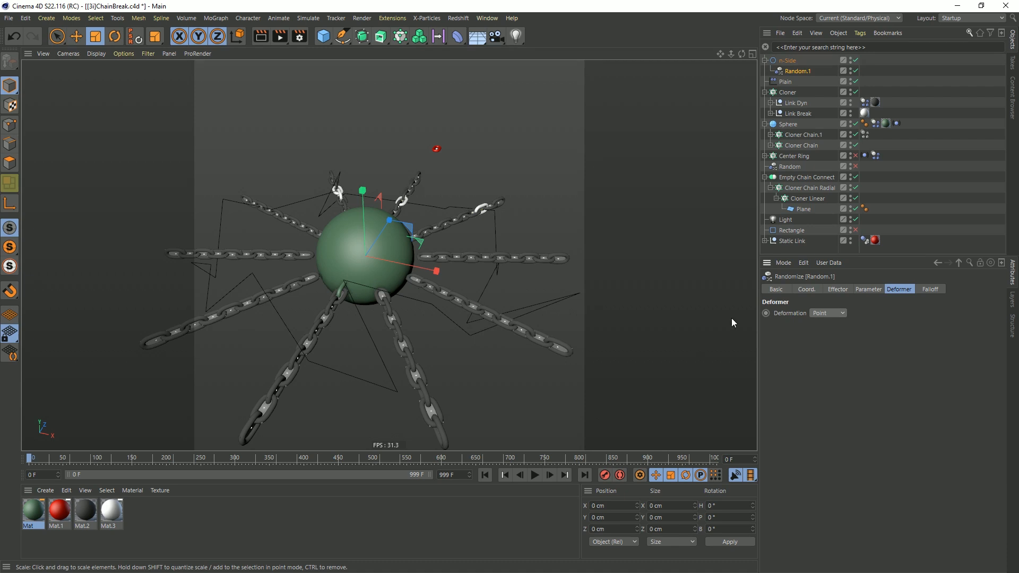
Set the new Random effector's Y position to 0 cm.
{"action": "left_click", "coordinate": [857, 288]}
{"action": "left_click", "coordinate": [815, 357]}
{"action": "type", "text": "0"}
{"action": "key", "text": "Return"}
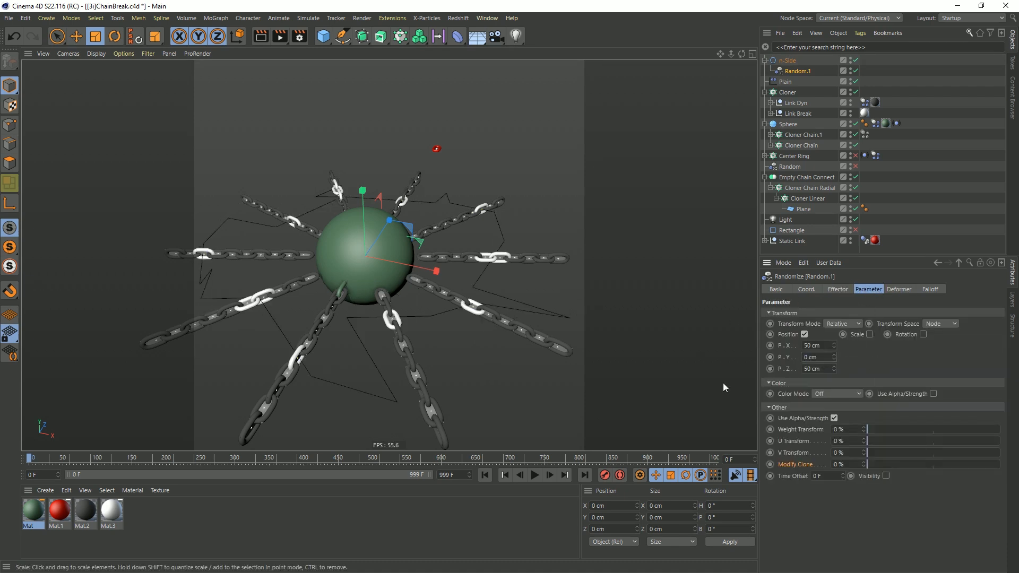
Set the n-Side's Random effector X position to 0 cm and lower its Z position to 46 cm.
{"action": "left_click", "coordinate": [814, 345]}
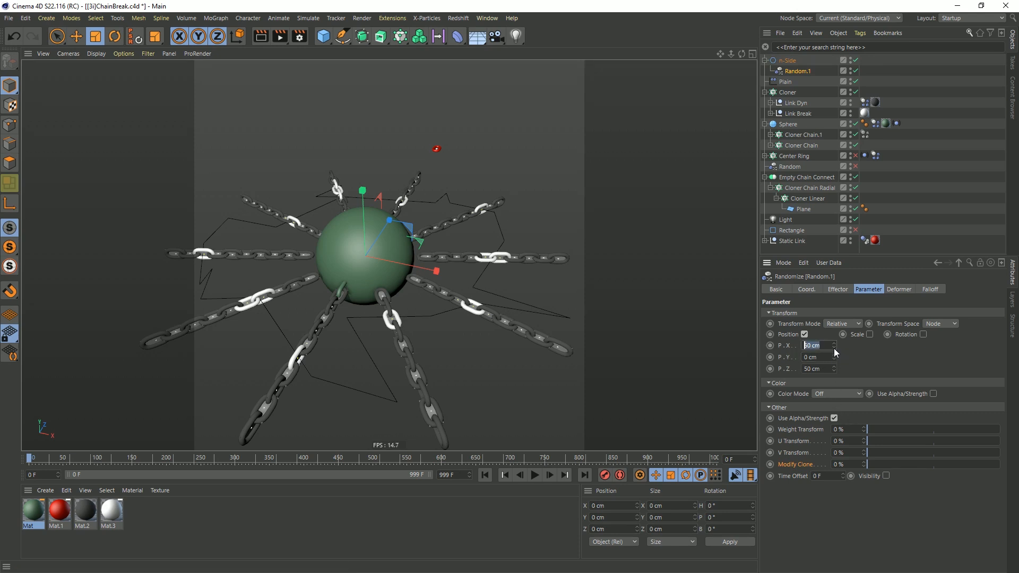
{"action": "type", "text": "0"}
{"action": "key", "text": "Return"}
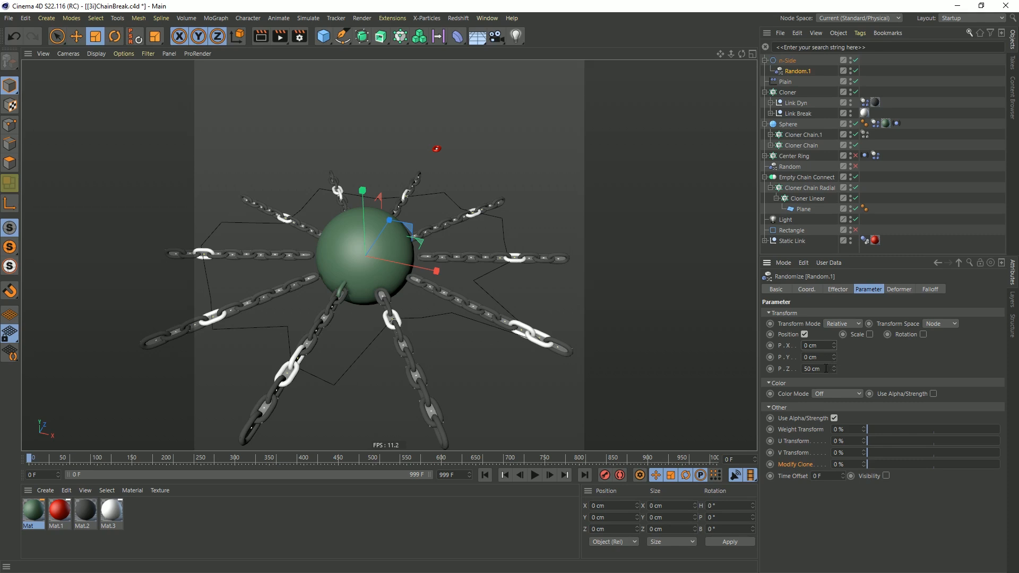
{"action": "left_click_drag", "start_coordinate": [834, 369], "coordinate": [835, 374]}
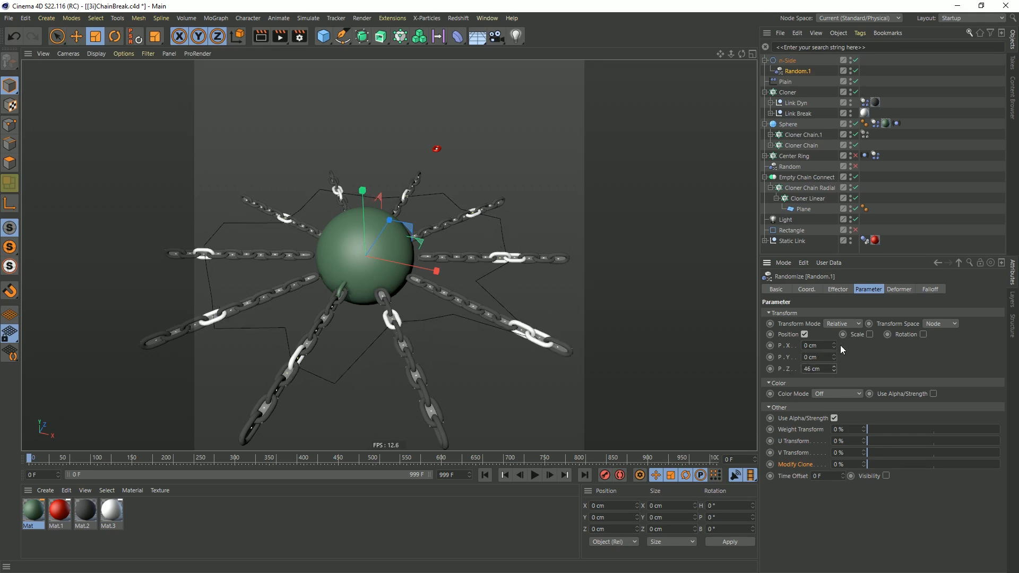
{"action": "left_click", "coordinate": [838, 290]}
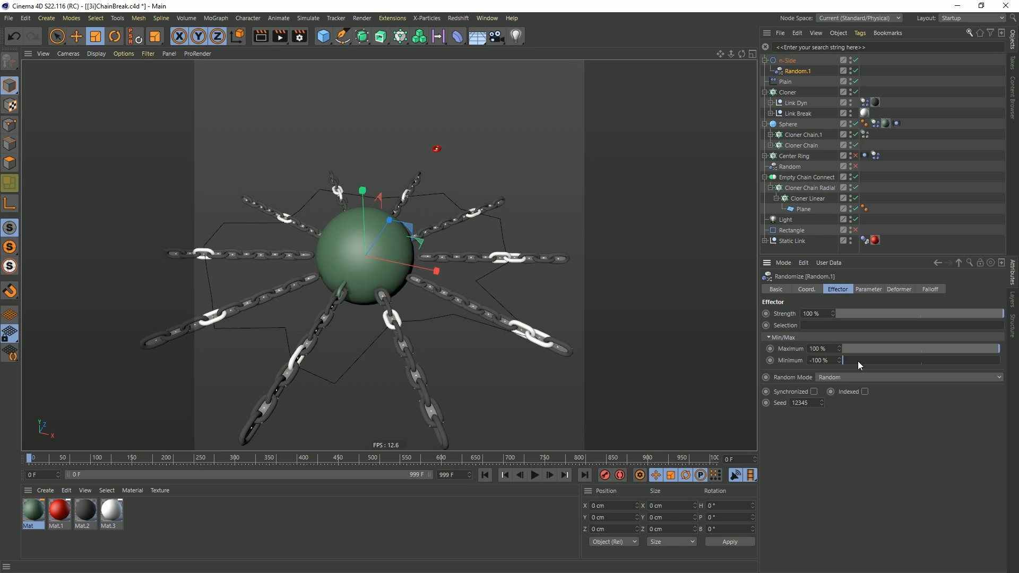
{"action": "left_click", "coordinate": [867, 292]}
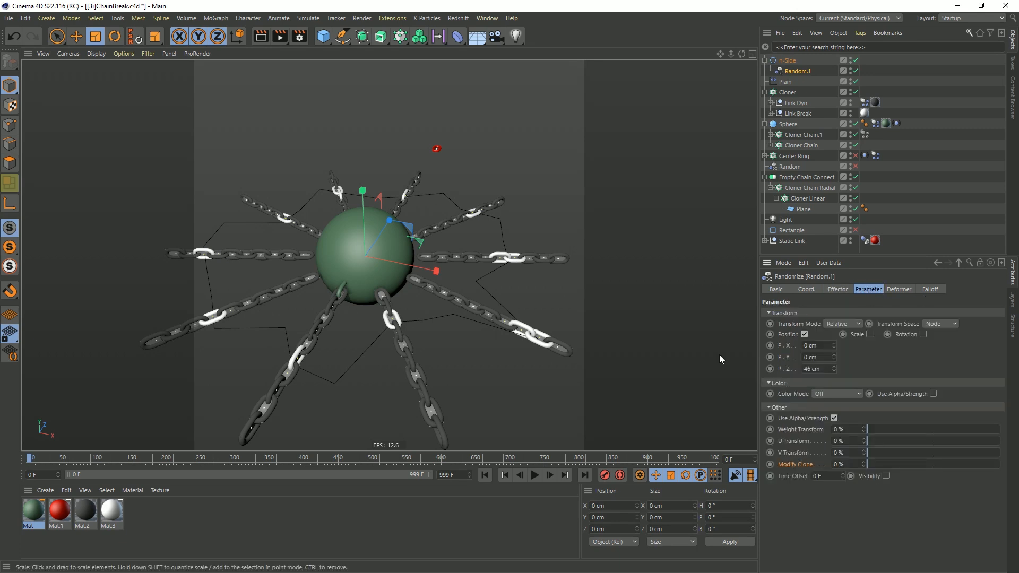
{"action": "mouse_move", "coordinate": [836, 372]}
{"action": "left_mouse_down"}
{"action": "mouse_move", "coordinate": [835, 355]}
{"action": "mouse_move", "coordinate": [836, 395]}
{"action": "mouse_move", "coordinate": [835, 376]}
{"action": "left_mouse_up"}
Reduce the n-Side spline to 10 sides.
{"action": "left_click", "coordinate": [779, 61]}
{"action": "left_click_drag", "start_coordinate": [422, 285], "coordinate": [447, 317], "text": "alt"}
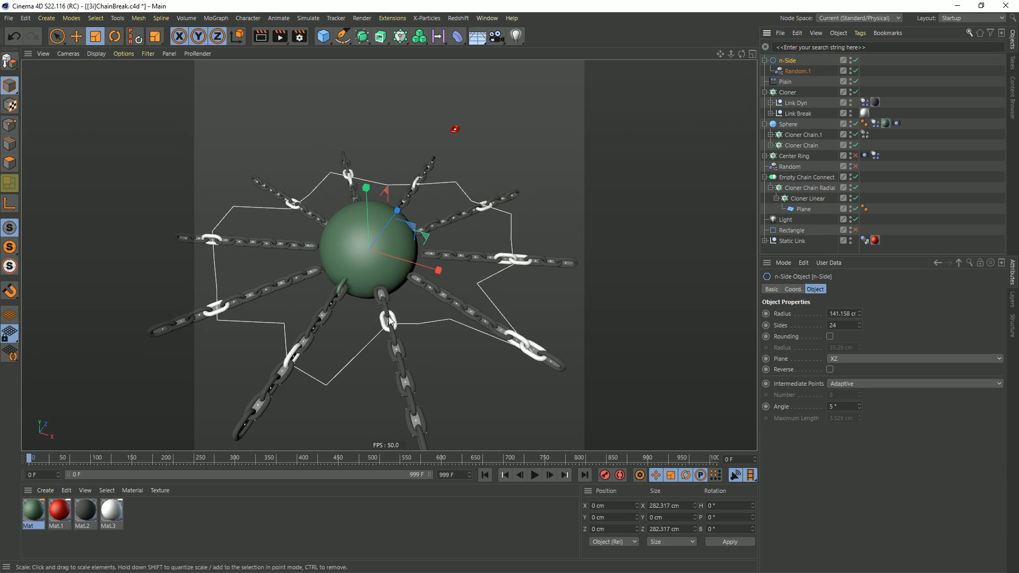
{"action": "left_click", "coordinate": [809, 187]}
{"action": "left_click", "coordinate": [787, 61]}
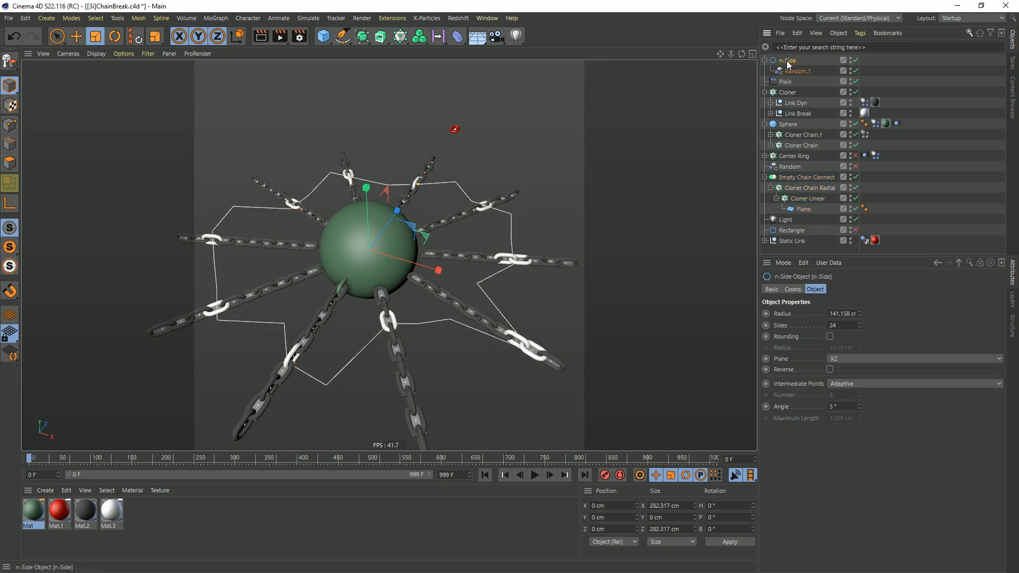
{"action": "left_click", "coordinate": [836, 326]}
{"action": "key", "text": "Return"}
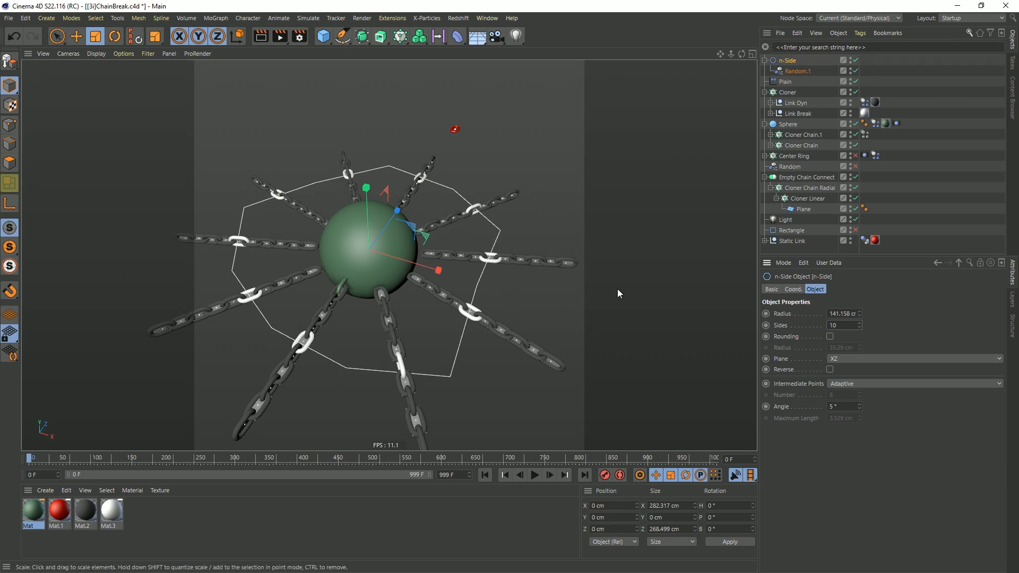
Set the Z position of the n-Side's Random effector to 66 cm.
{"action": "left_click", "coordinate": [800, 72]}
{"action": "left_click_drag", "start_coordinate": [834, 370], "coordinate": [836, 314]}
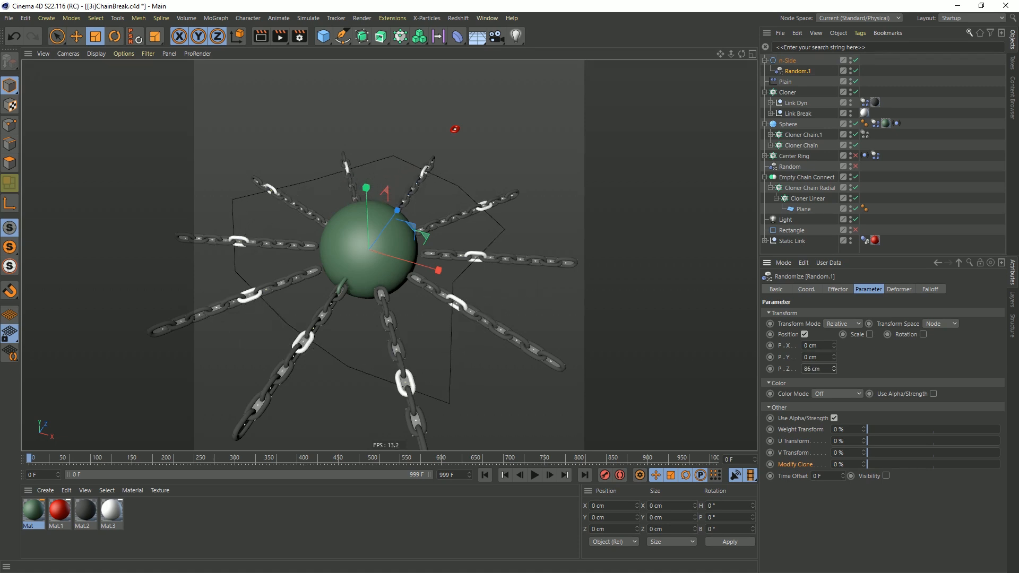
{"action": "left_click_drag", "start_coordinate": [835, 368], "coordinate": [836, 395]}
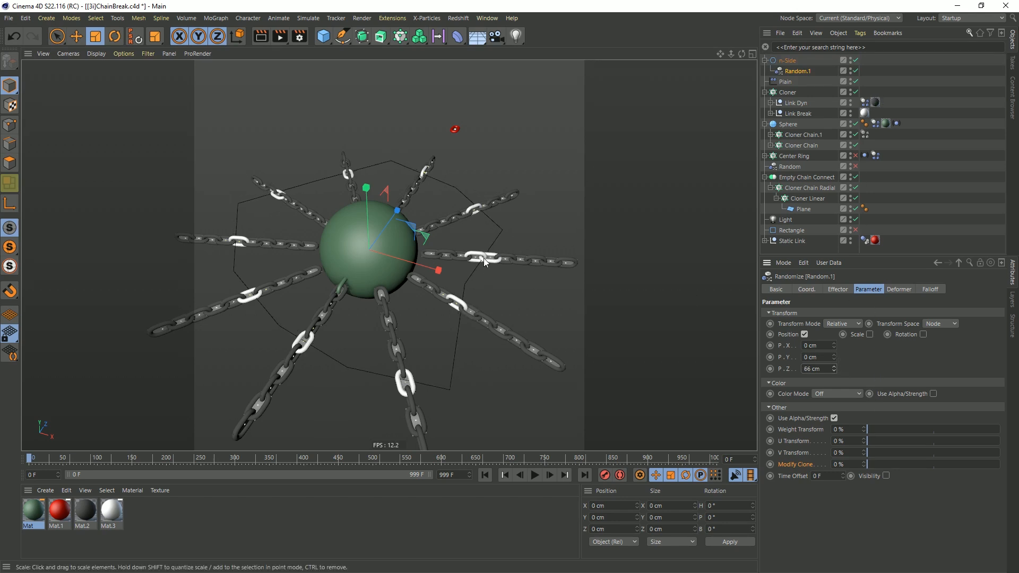
Set the radius of the Plain effector's n-Side spline field to 14 cm.
{"action": "left_click", "coordinate": [786, 82]}
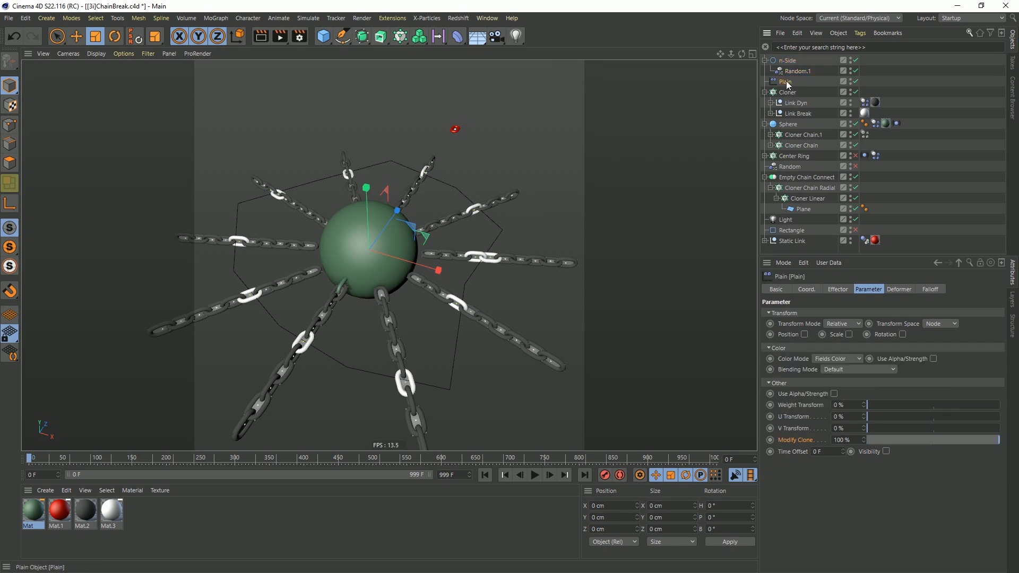
{"action": "left_click", "coordinate": [923, 290]}
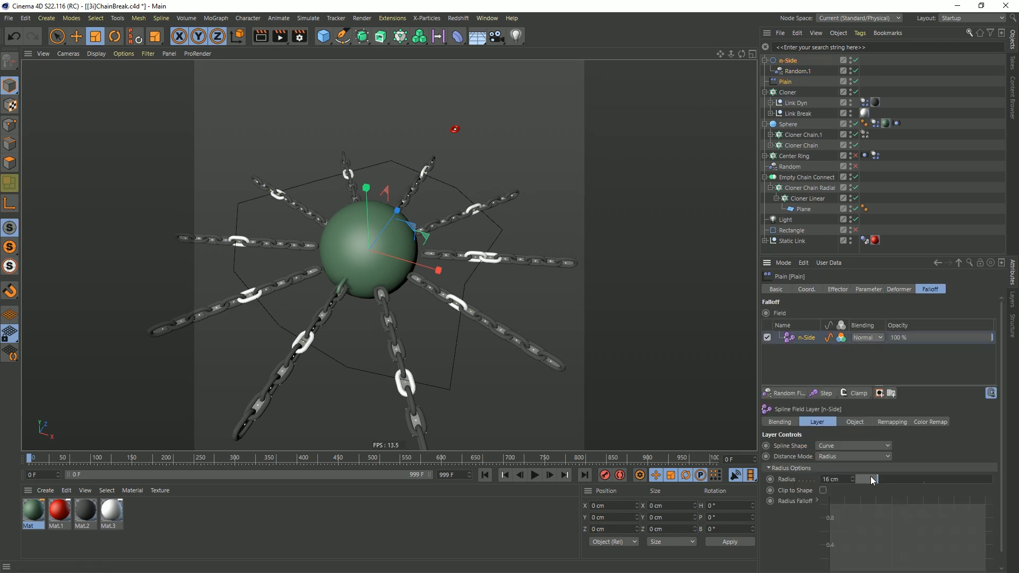
{"action": "left_click_drag", "start_coordinate": [870, 479], "coordinate": [877, 481]}
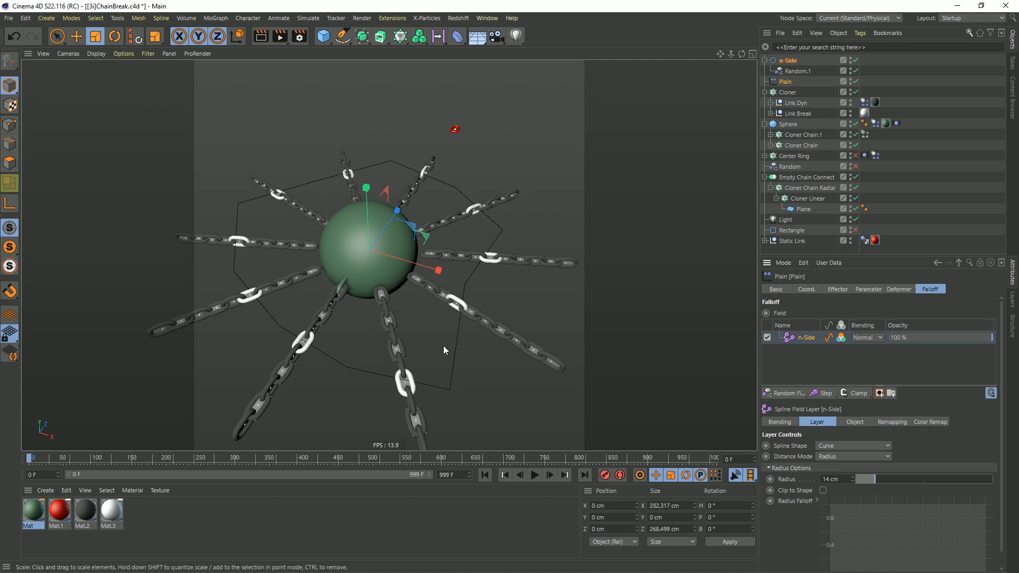
Delete the n-Side spline together with its child Random effector.
{"action": "left_click", "coordinate": [787, 61]}
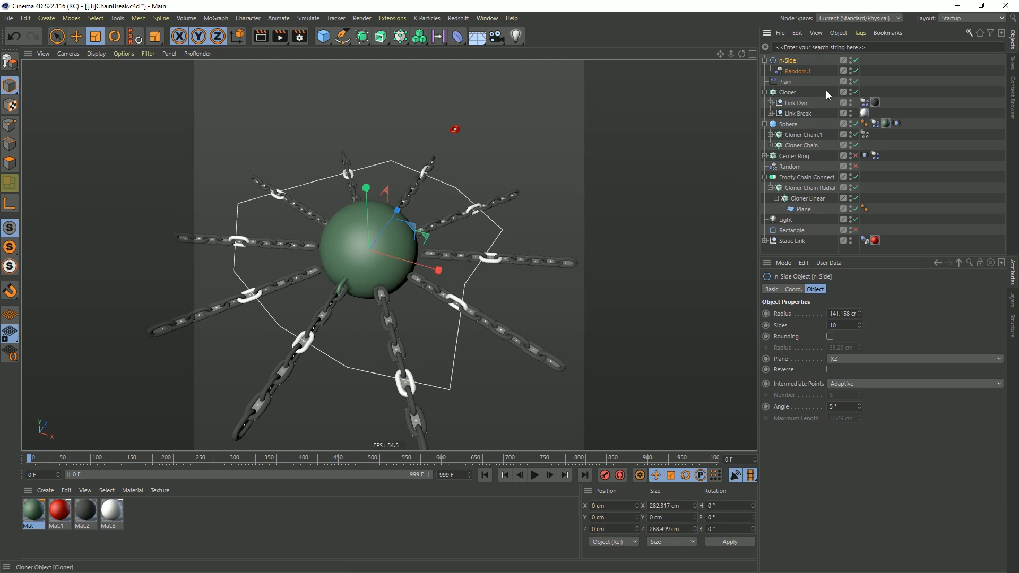
{"action": "left_click", "coordinate": [800, 72]}
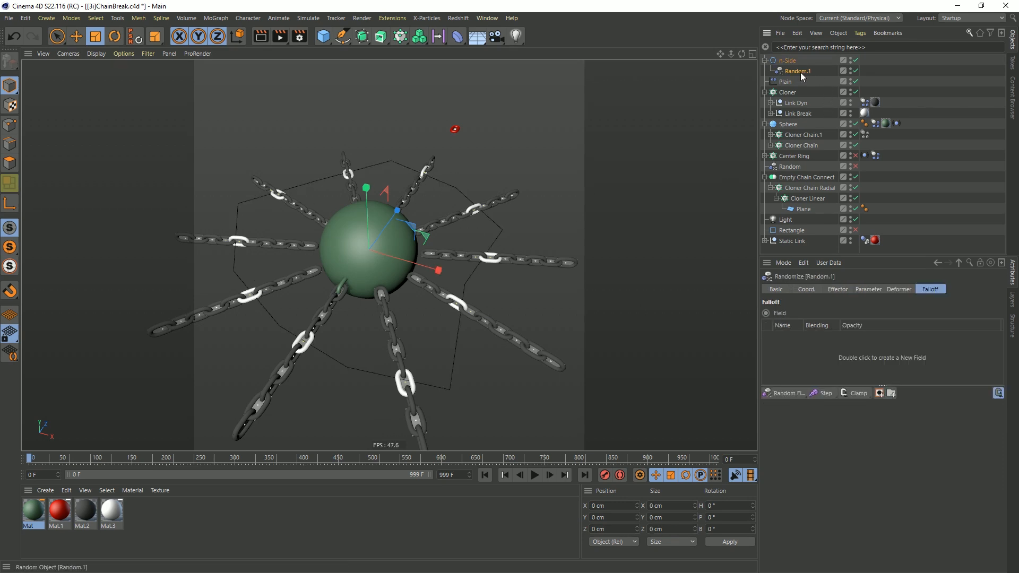
{"action": "key", "text": "ctrl+z"}
{"action": "key", "text": "ctrl+z"}
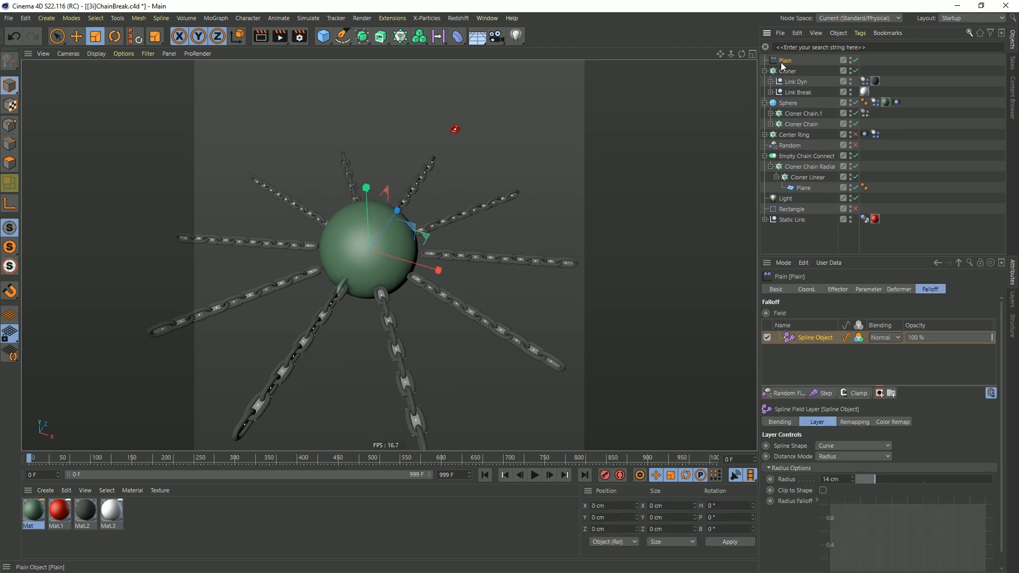
Add a Matrix object in Radial mode with a count of 10 and a radius of 53 cm.
{"action": "left_click", "coordinate": [400, 36]}
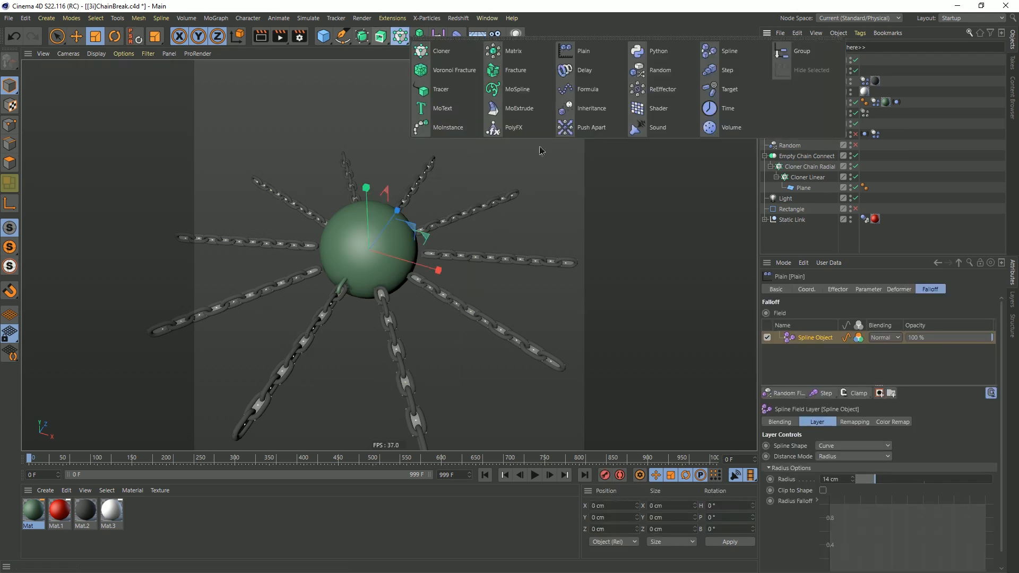
{"action": "left_click", "coordinate": [493, 53]}
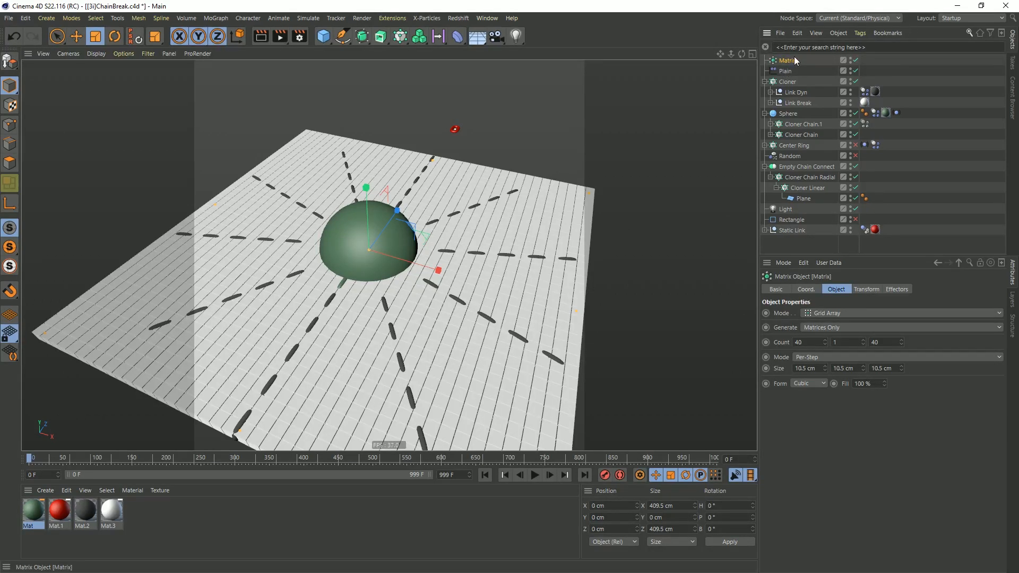
{"action": "left_click", "coordinate": [838, 313]}
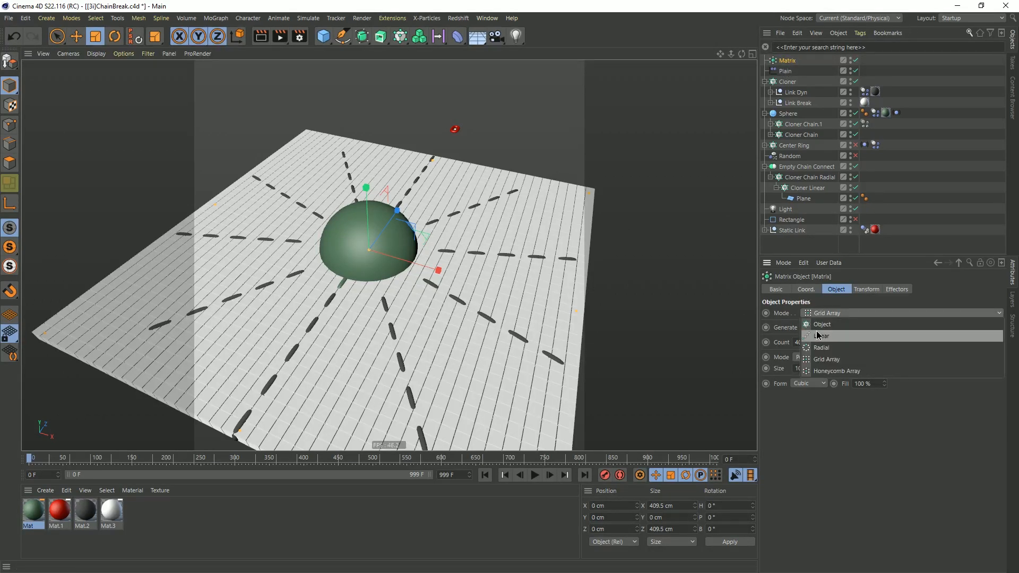
{"action": "left_click", "coordinate": [841, 348]}
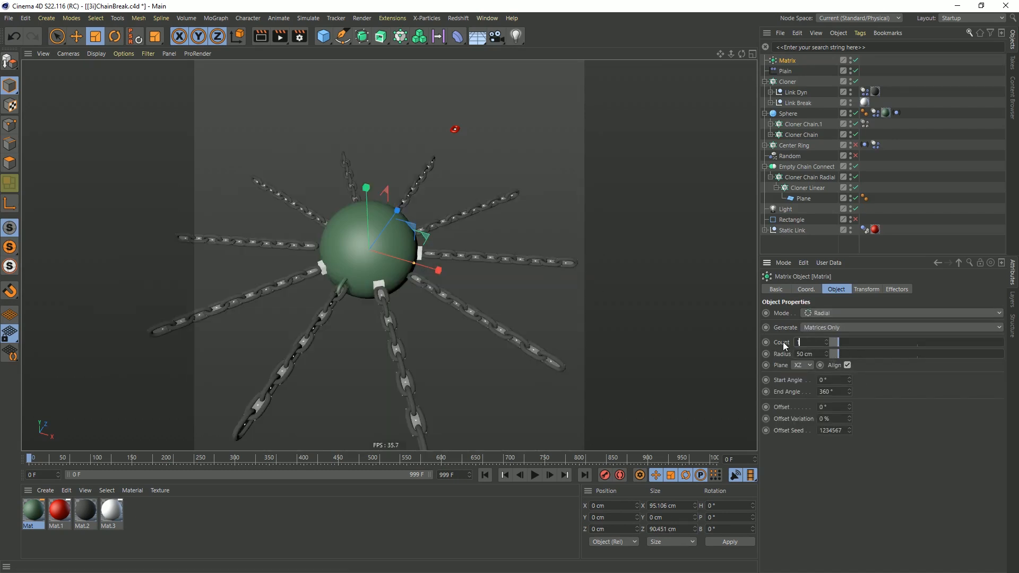
{"action": "type", "text": "0"}
{"action": "key", "text": "Return"}
{"action": "mouse_move", "coordinate": [839, 355]}
{"action": "left_mouse_down"}
{"action": "mouse_move", "coordinate": [831, 352]}
{"action": "mouse_move", "coordinate": [839, 357]}
{"action": "left_mouse_up"}
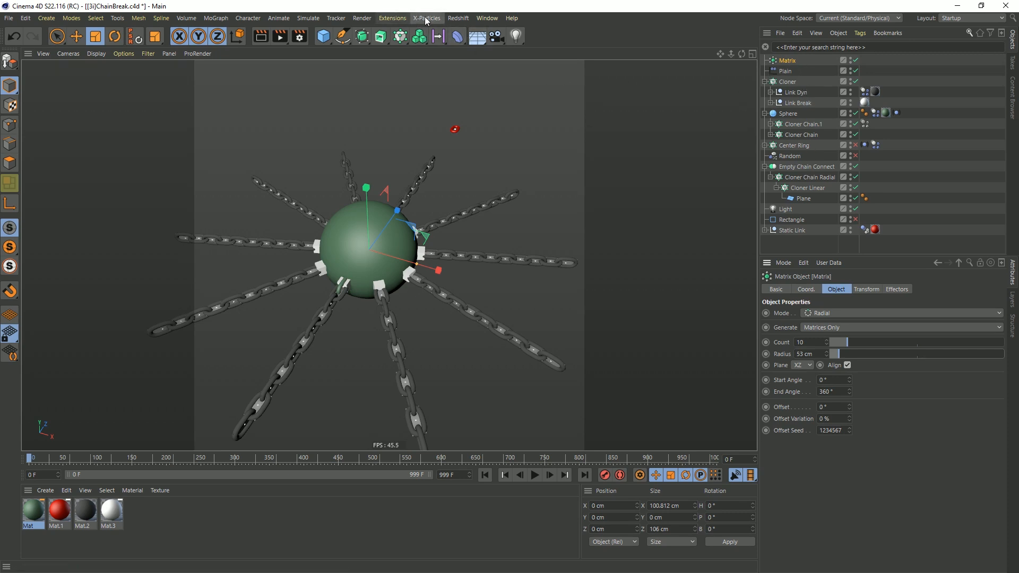
Add a Random effector to the Matrix and set its minimum to 0 %.
{"action": "left_click", "coordinate": [406, 18]}
{"action": "left_click", "coordinate": [407, 18]}
{"action": "left_click", "coordinate": [400, 36]}
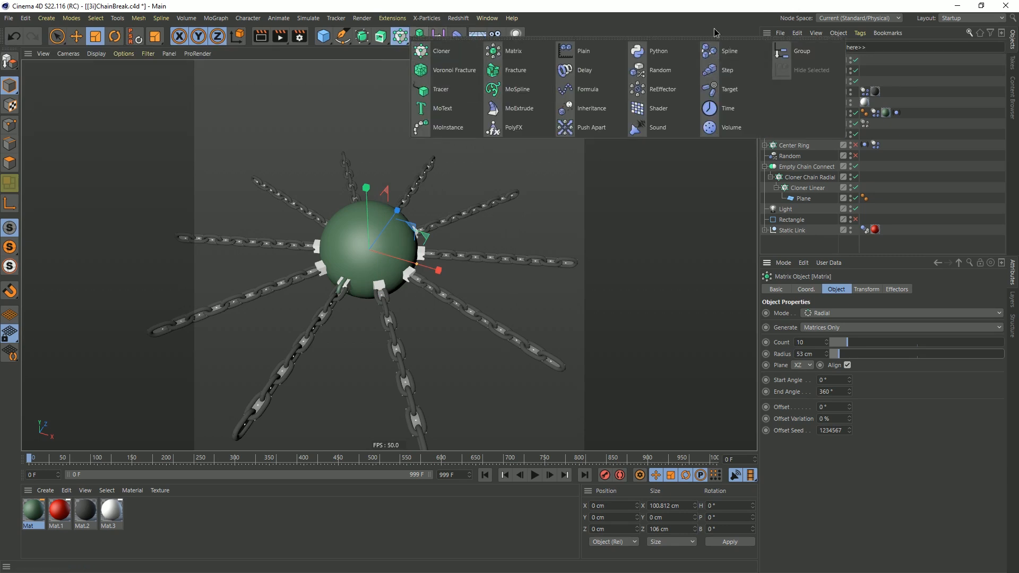
{"action": "left_click", "coordinate": [660, 70]}
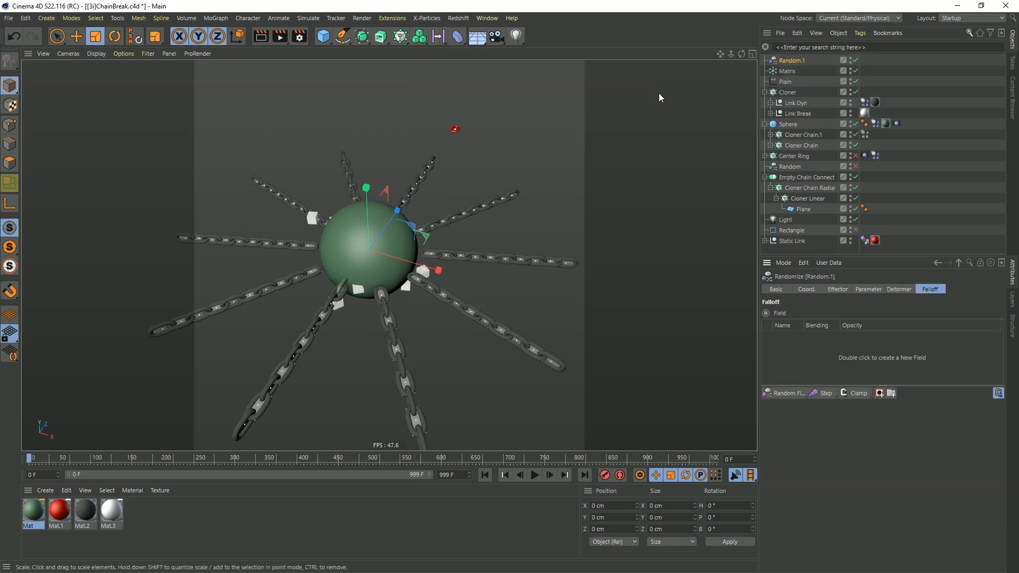
{"action": "left_click", "coordinate": [838, 290]}
{"action": "left_click", "coordinate": [869, 290]}
{"action": "left_click", "coordinate": [836, 290]}
{"action": "double_click", "coordinate": [817, 361]}
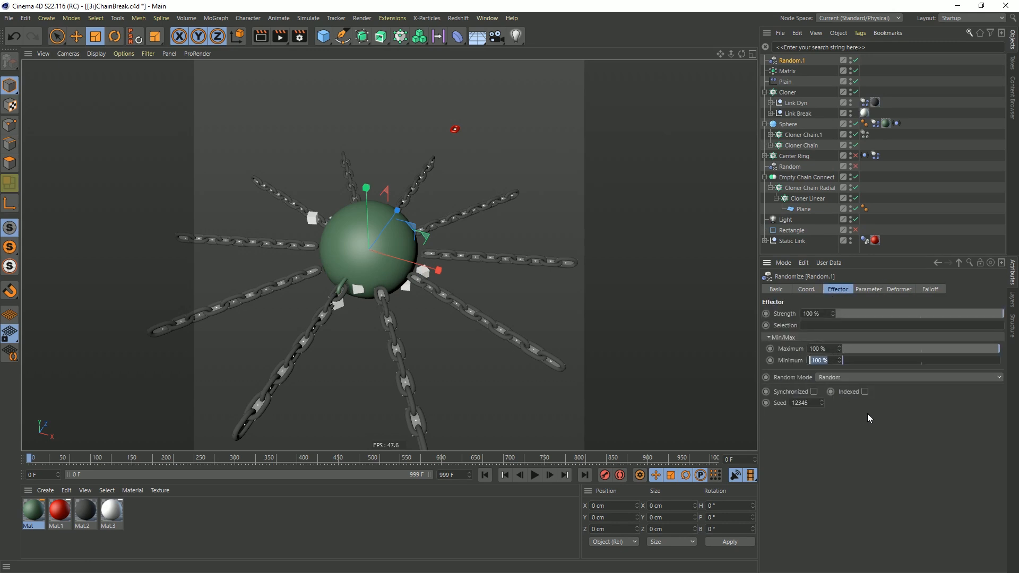
{"action": "type", "text": "0"}
{"action": "key", "text": "Return"}
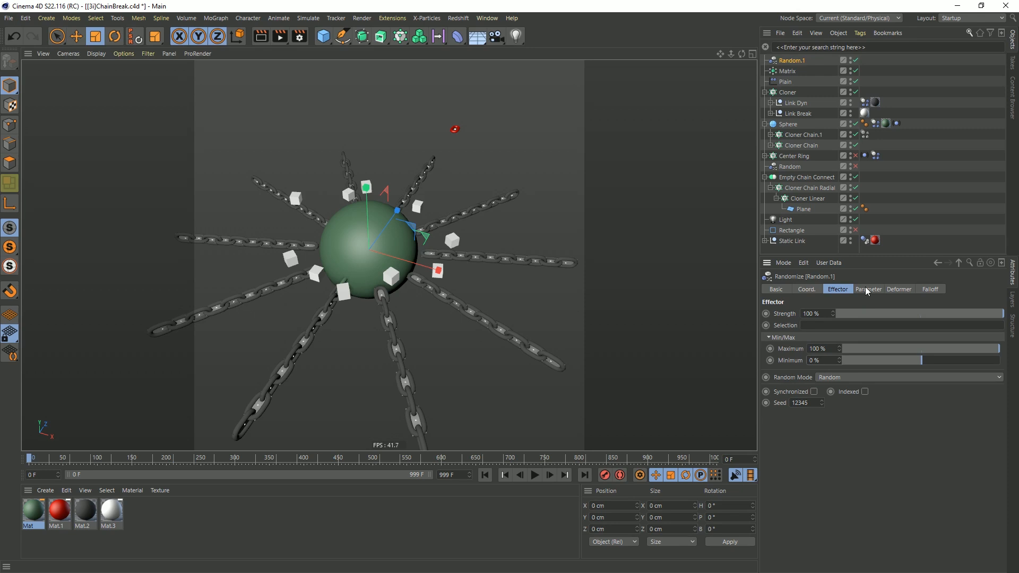
Set the new Random effector's X and Y positions to 0 cm and its Z position to 161 cm.
{"action": "left_click", "coordinate": [859, 290]}
{"action": "double_click", "coordinate": [821, 346]}
{"action": "type", "text": "0"}
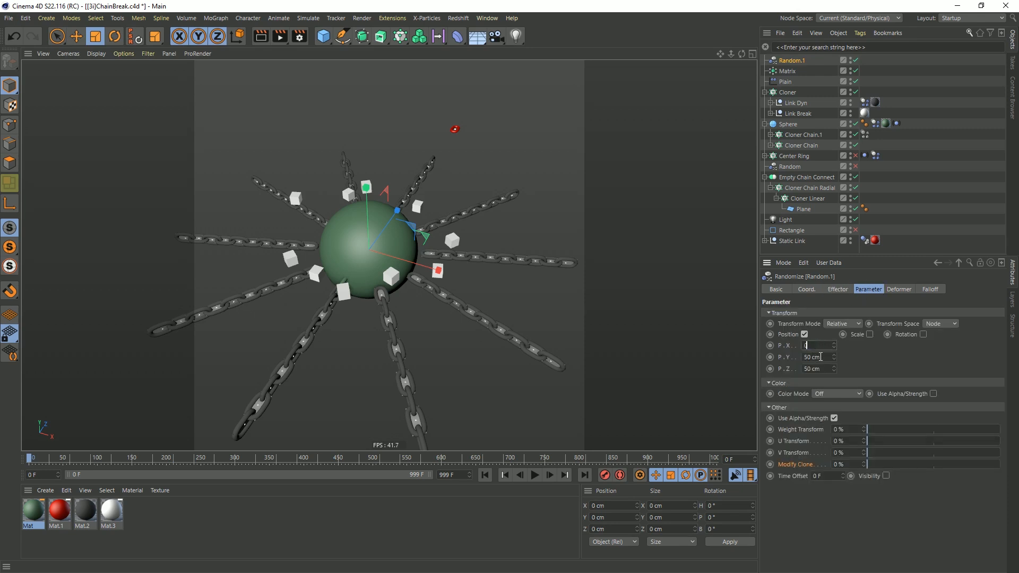
{"action": "key", "text": "Tab"}
{"action": "type", "text": "0"}
{"action": "key", "text": "Return"}
{"action": "left_click_drag", "start_coordinate": [834, 369], "coordinate": [880, 356]}
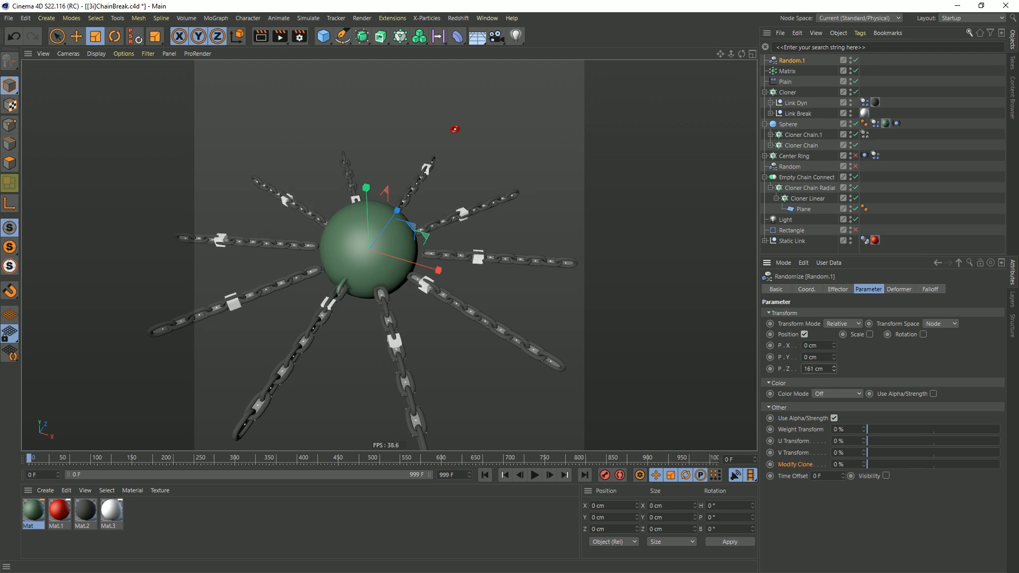
Replace the Plain effector's spline field with the Matrix as a Point Object field with an 18 cm radius.
{"action": "left_click", "coordinate": [786, 81]}
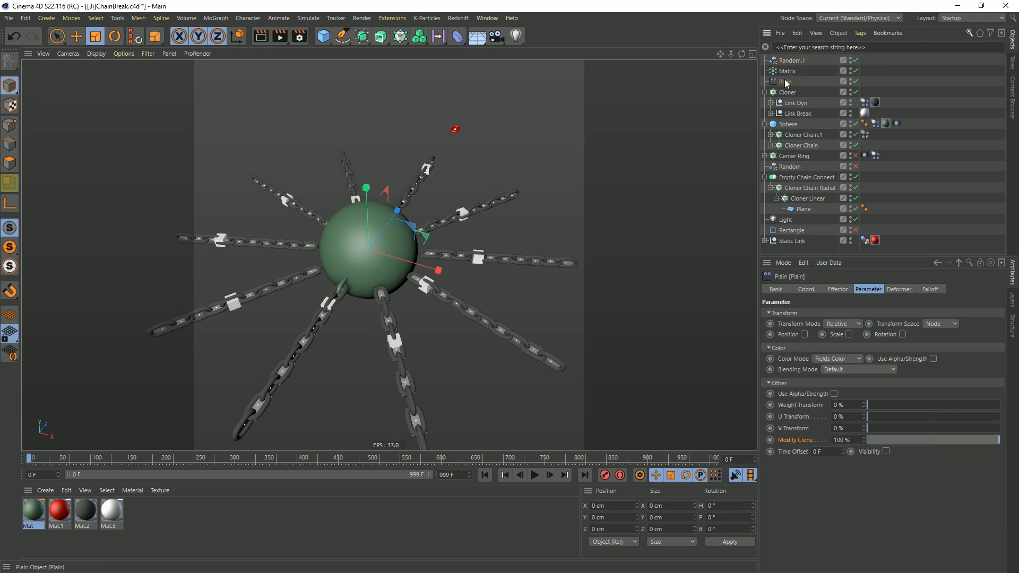
{"action": "left_click", "coordinate": [930, 289]}
{"action": "left_click", "coordinate": [812, 338]}
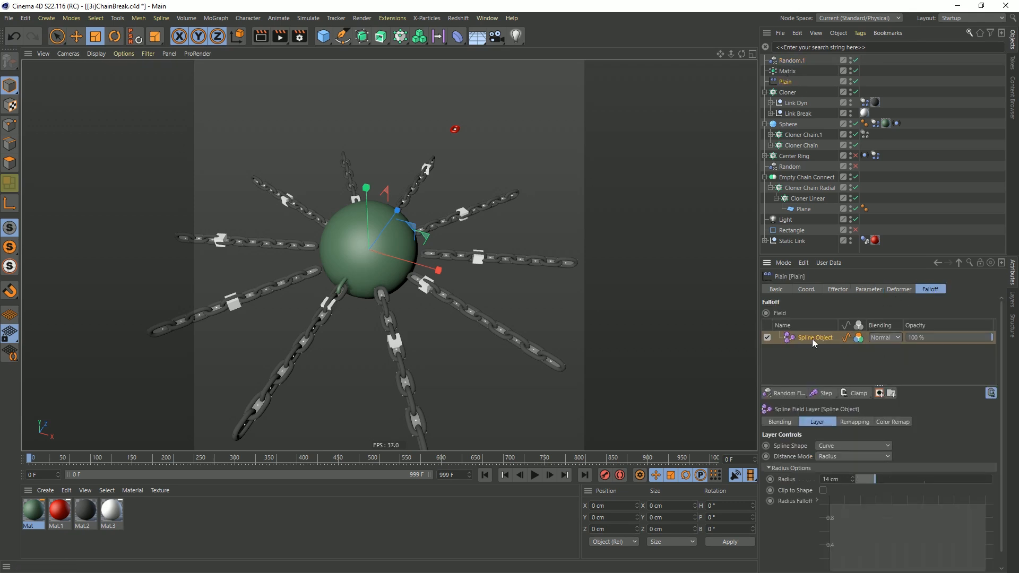
{"action": "key", "text": "Delete"}
{"action": "left_click_drag", "start_coordinate": [785, 71], "coordinate": [808, 346]}
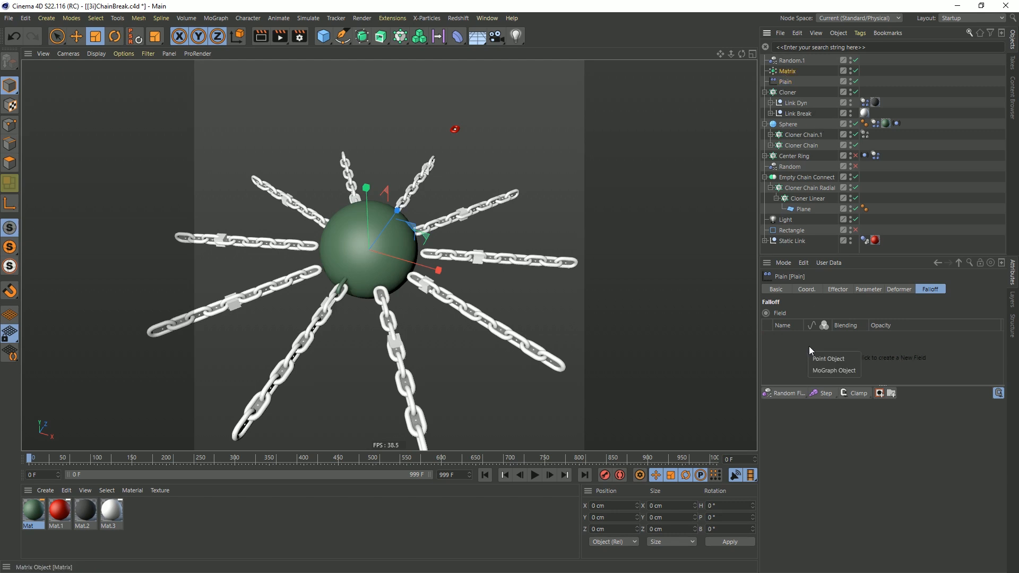
{"action": "left_click", "coordinate": [840, 360]}
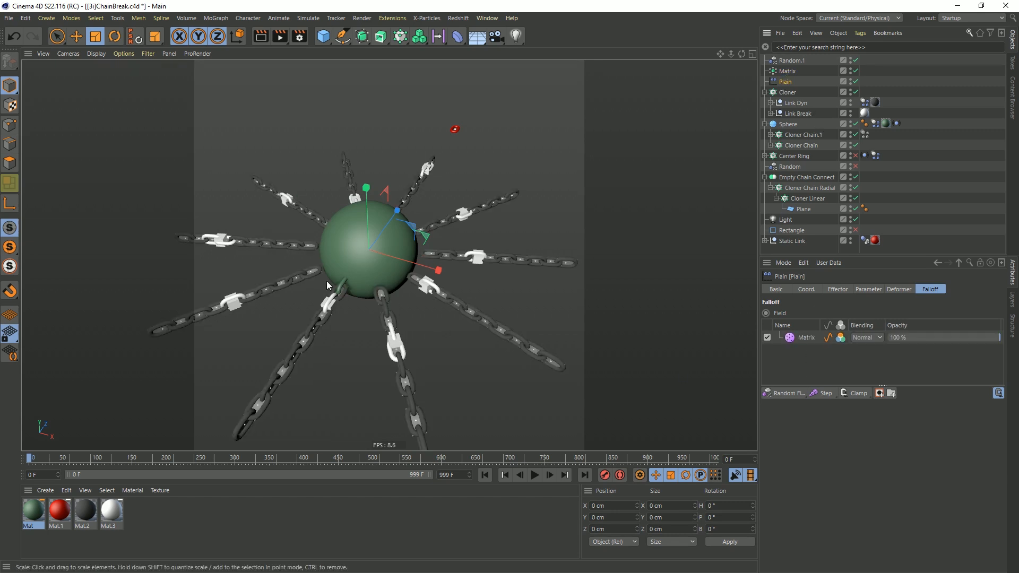
{"action": "left_click", "coordinate": [810, 337]}
{"action": "left_click_drag", "start_coordinate": [877, 475], "coordinate": [874, 475]}
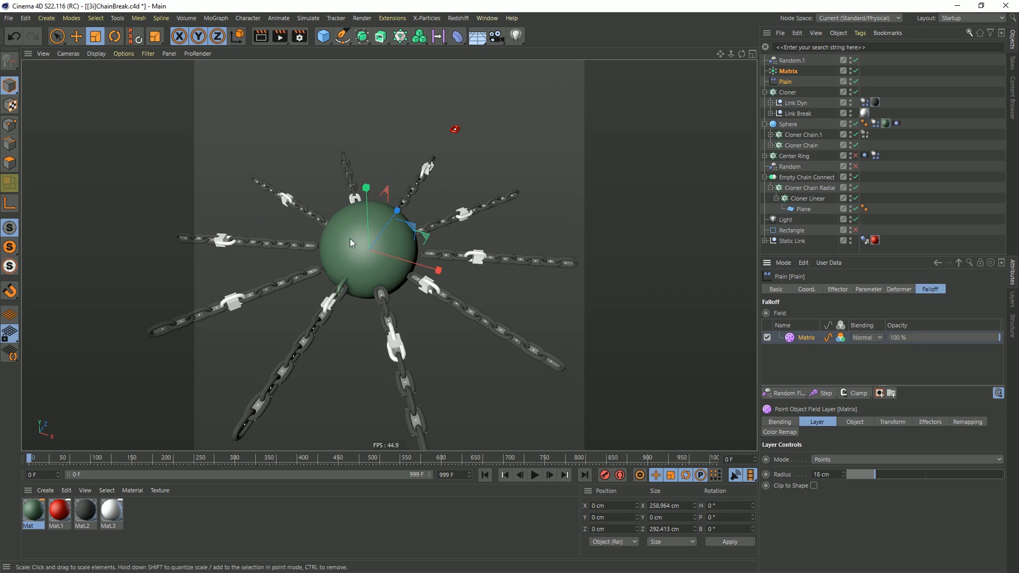
Nest the new Random effector and the Matrix under the Plain effector and hide the Matrix in the editor view.
{"action": "left_click", "coordinate": [794, 71]}
{"action": "left_click", "coordinate": [791, 60], "text": "ctrl"}
{"action": "left_click_drag", "start_coordinate": [790, 60], "coordinate": [788, 82]}
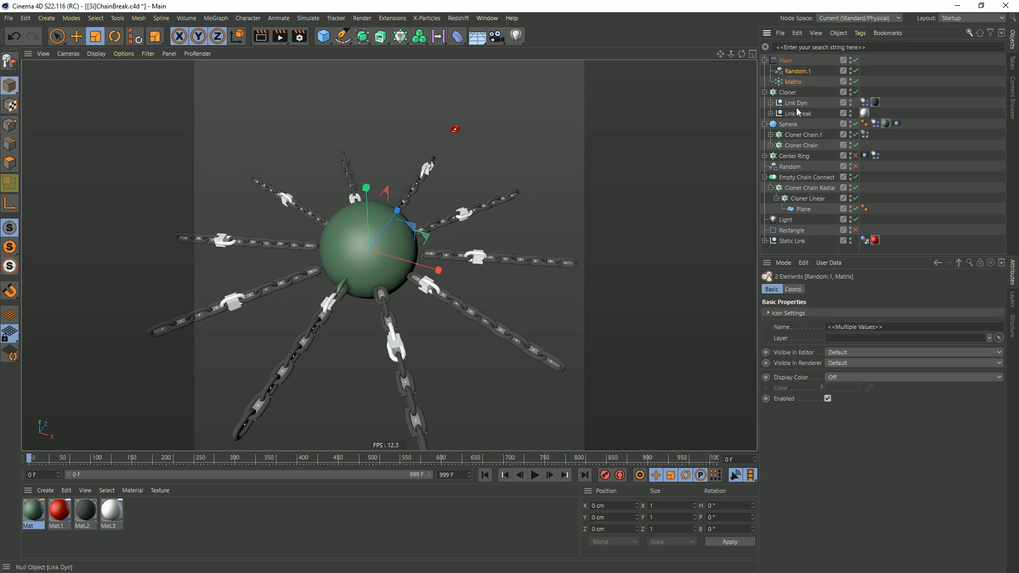
{"action": "left_click", "coordinate": [849, 79]}
{"action": "left_click_drag", "start_coordinate": [322, 285], "coordinate": [578, 218], "text": "alt"}
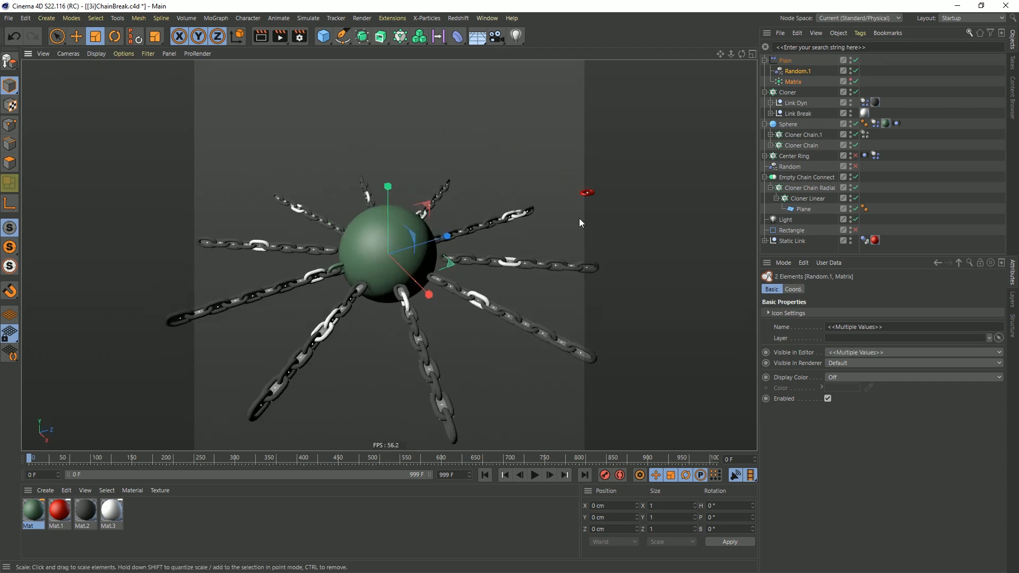
Set the radius of the Plain effector's Matrix field to 17 cm.
{"action": "left_click", "coordinate": [784, 60]}
{"action": "left_click", "coordinate": [843, 476]}
{"action": "left_click_drag", "start_coordinate": [403, 212], "coordinate": [441, 170], "text": "alt"}
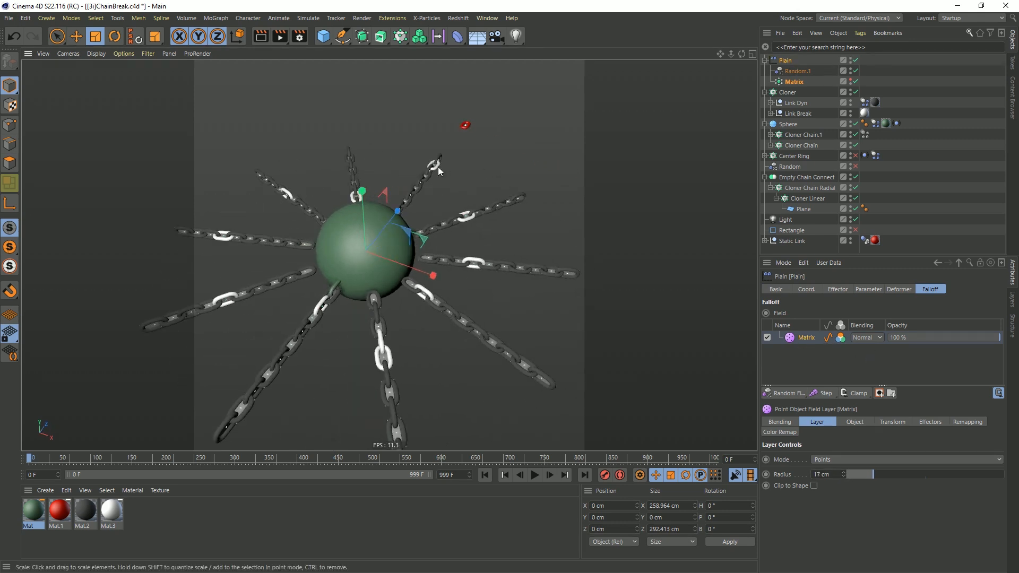
Set the radius of the Plain effector's Matrix field to 16 cm.
{"action": "left_click_drag", "start_coordinate": [384, 231], "coordinate": [409, 214], "text": "alt"}
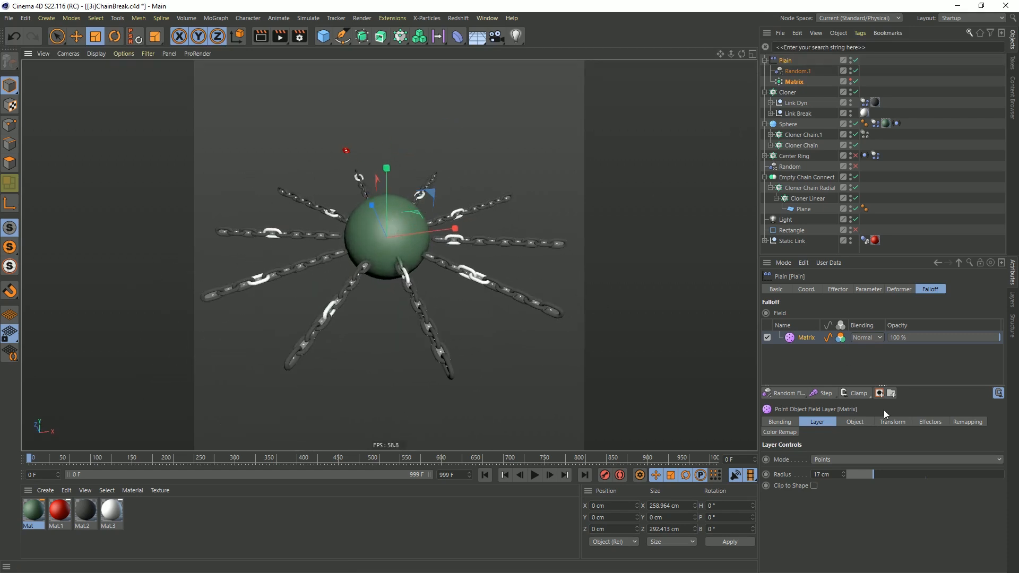
{"action": "left_click", "coordinate": [844, 476]}
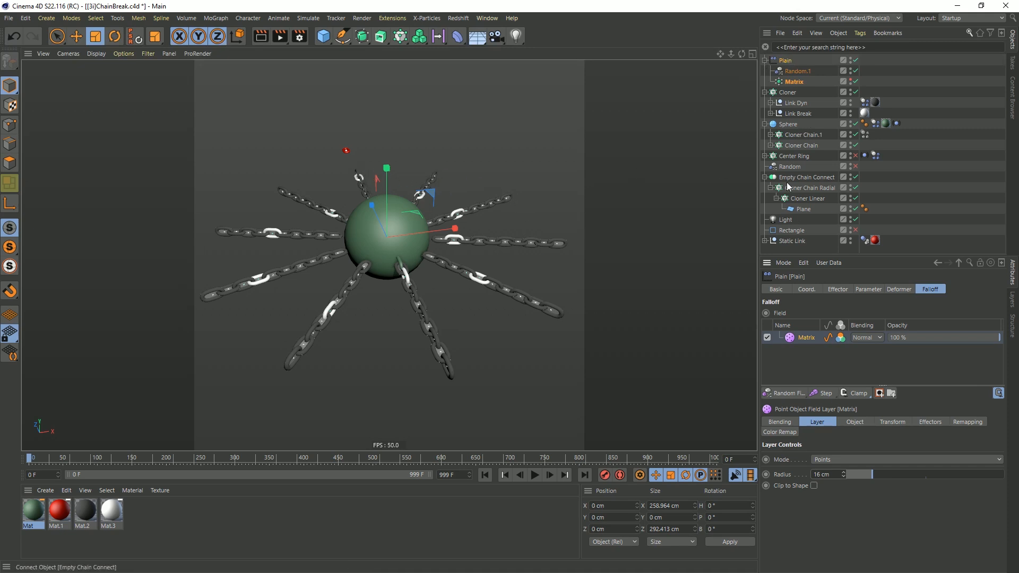
Duplicate the Cloner Chain Radial outside the Empty Chain Connect without its child and nest the Static Link under the copy.
{"action": "left_click_drag", "start_coordinate": [807, 190], "coordinate": [787, 177]}
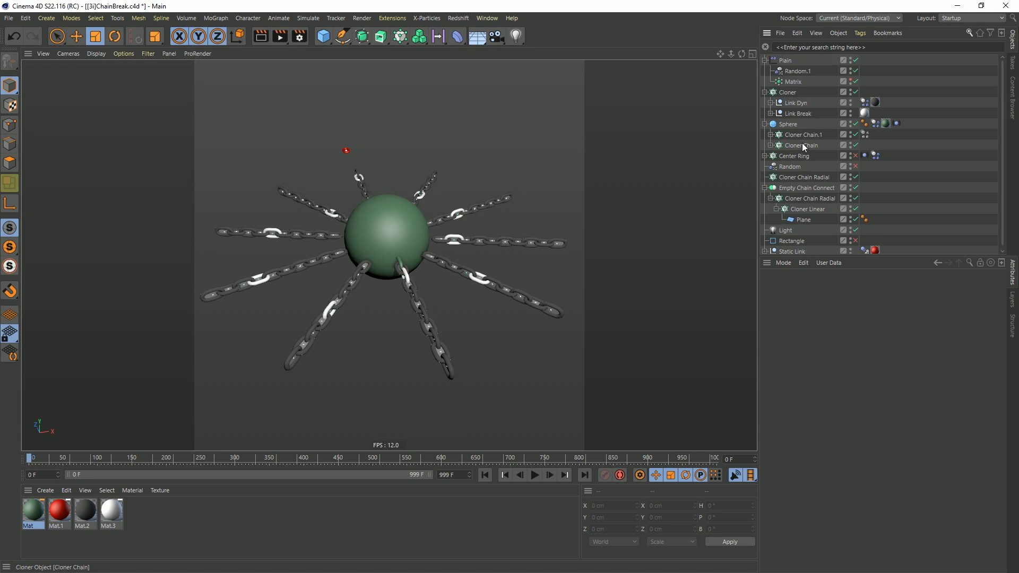
{"action": "scroll", "coordinate": [810, 229], "scroll_direction": "down", "scroll_amount": 1}
{"action": "left_click", "coordinate": [807, 245]}
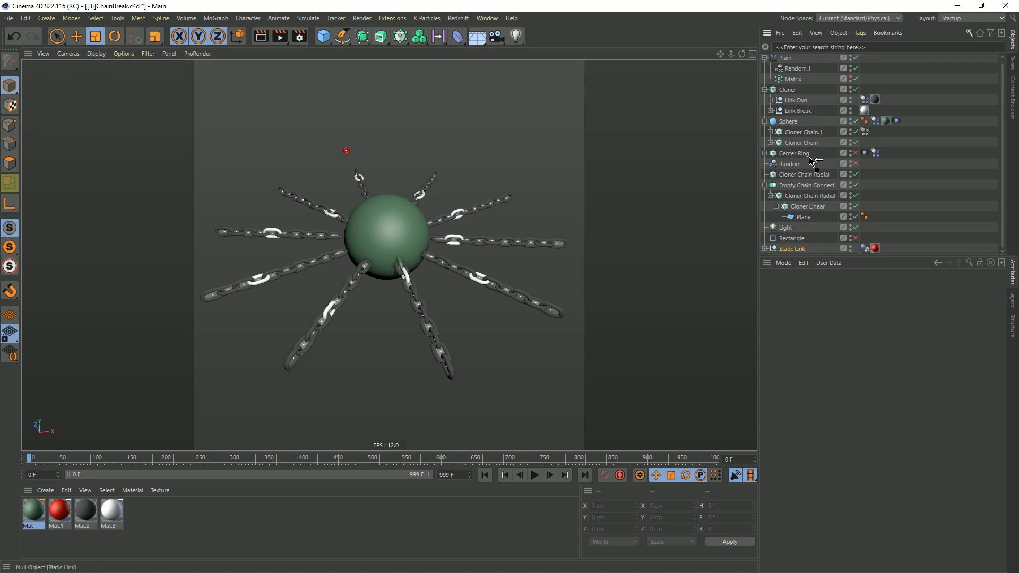
{"action": "left_click_drag", "start_coordinate": [820, 156], "coordinate": [795, 173]}
Set the Static Link's radial cloner to a 211 cm radius and rotate its clones to 90° heading and 90° pitch.
{"action": "left_click", "coordinate": [800, 175]}
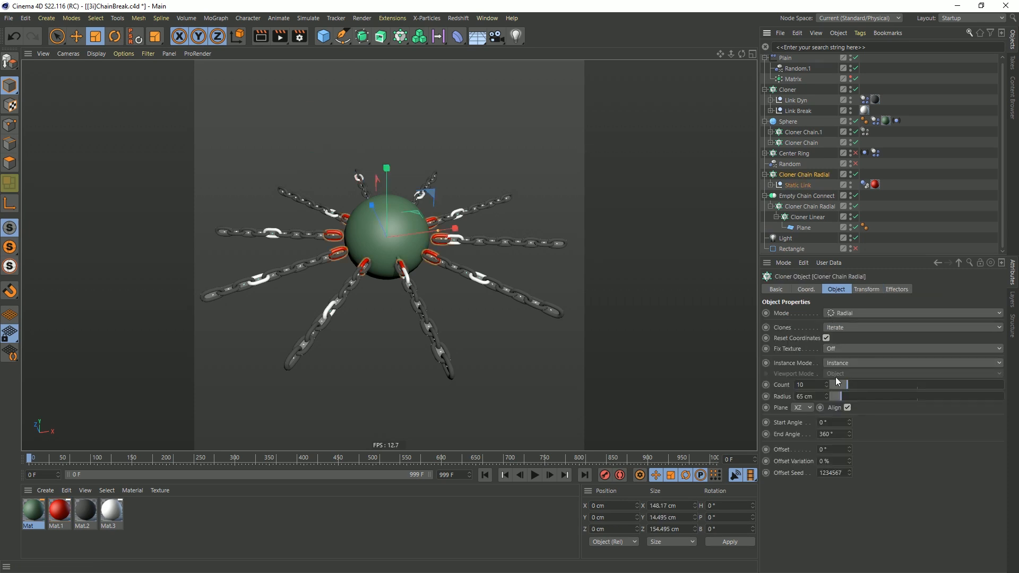
{"action": "left_click_drag", "start_coordinate": [840, 399], "coordinate": [868, 400]}
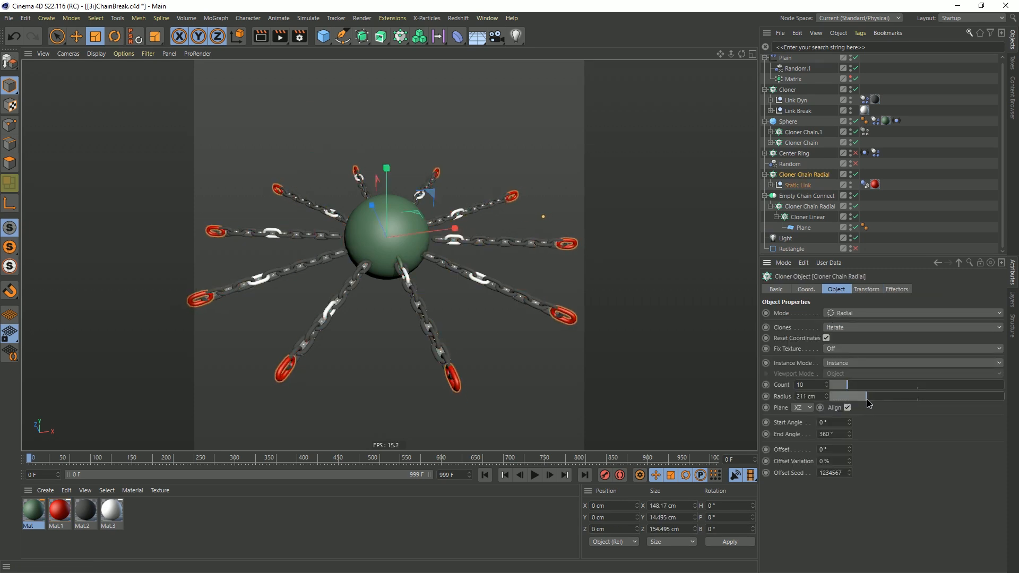
{"action": "left_click", "coordinate": [878, 294]}
{"action": "left_click", "coordinate": [918, 329]}
{"action": "type", "text": "90"}
{"action": "key", "text": "Return"}
{"action": "left_click", "coordinate": [928, 342]}
{"action": "type", "text": "90"}
{"action": "key", "text": "Return"}
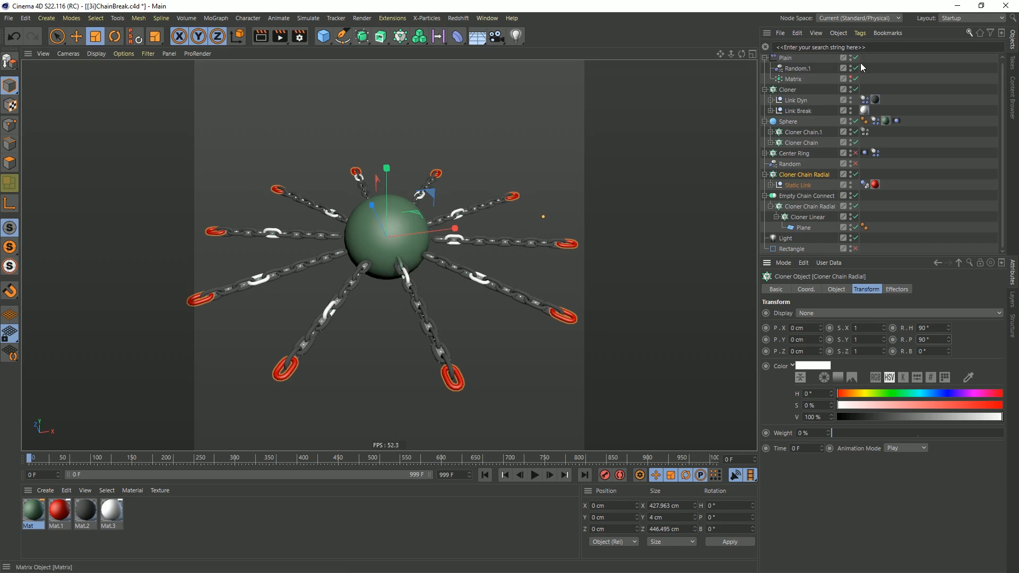
Set the count of both Cloner Chain and Cloner Chain.1 under the Sphere to 10.
{"action": "left_click", "coordinate": [787, 90]}
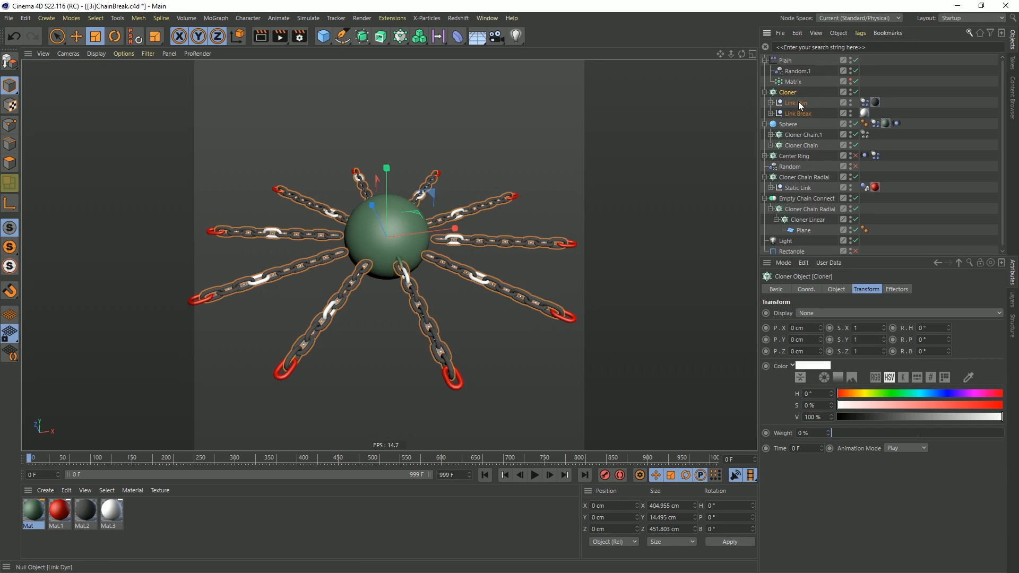
{"action": "left_click", "coordinate": [799, 135]}
{"action": "left_click", "coordinate": [799, 145], "text": "ctrl"}
{"action": "left_click", "coordinate": [836, 289]}
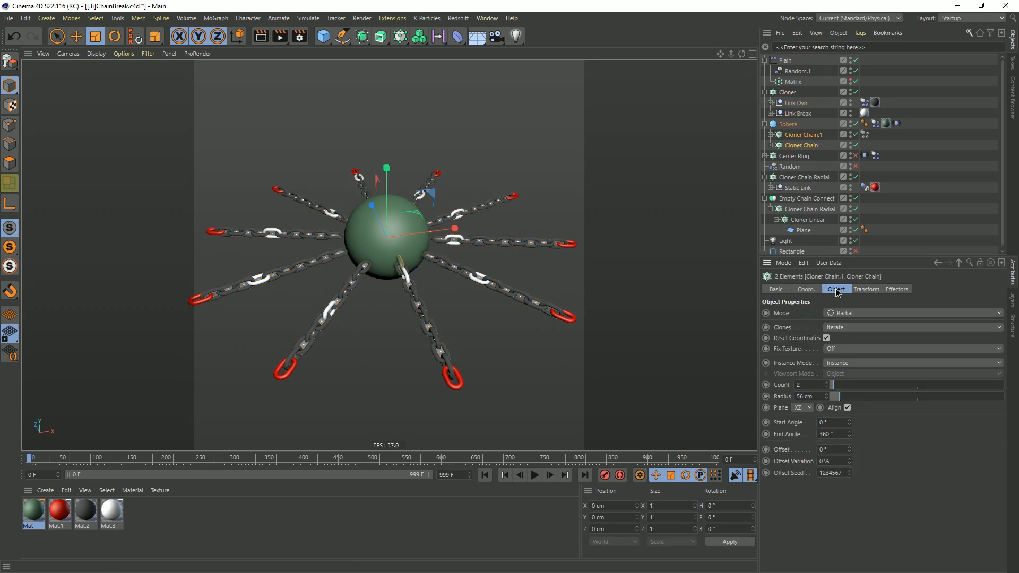
{"action": "double_click", "coordinate": [810, 385]}
{"action": "type", "text": "10"}
{"action": "key", "text": "Return"}
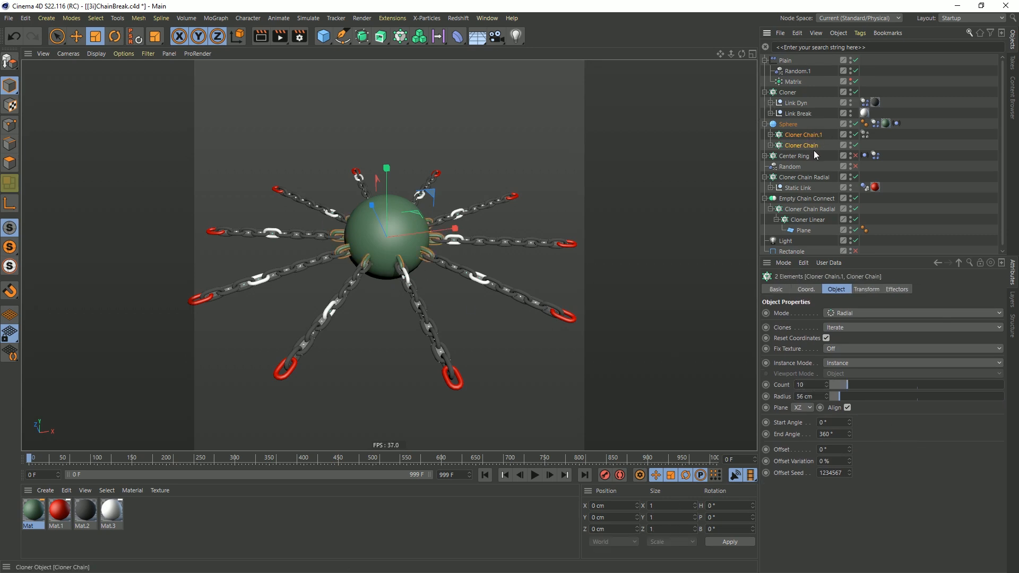
Test the count on all four radial cloners together with a value of 2, and set it back to 10.
{"action": "left_click", "coordinate": [801, 177], "text": "ctrl"}
{"action": "left_click", "coordinate": [810, 209], "text": "ctrl"}
{"action": "left_click_drag", "start_coordinate": [819, 387], "coordinate": [695, 395]}
{"action": "type", "text": "2"}
{"action": "key", "text": "Return"}
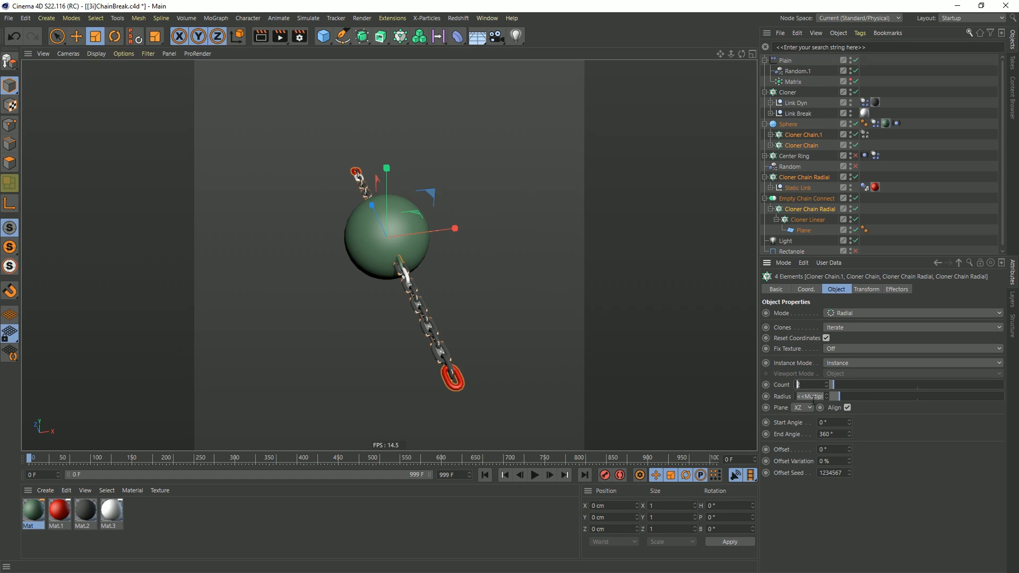
{"action": "type", "text": "2"}
{"action": "key", "text": "Return"}
{"action": "key", "text": "ctrl+z"}
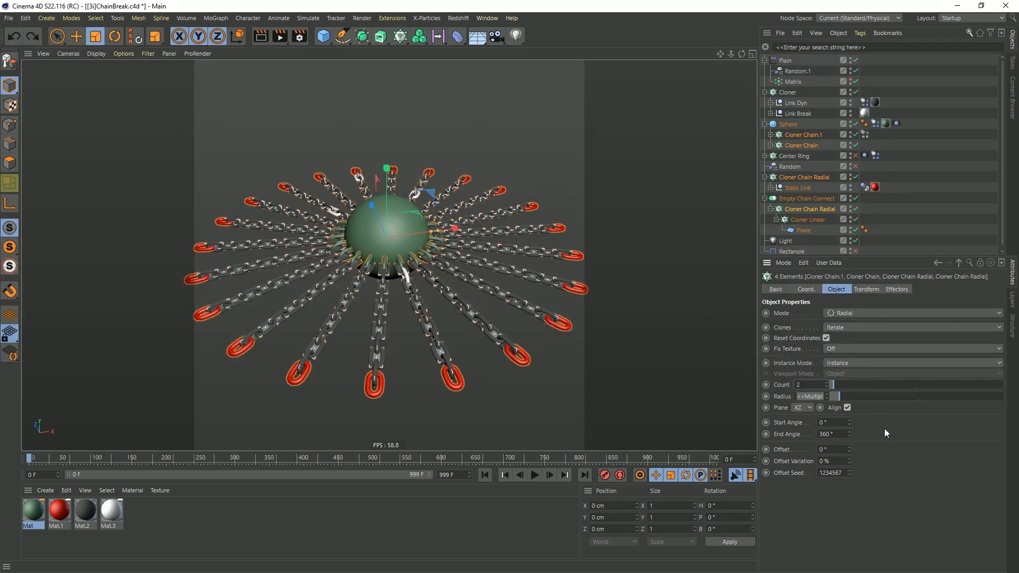
{"action": "type", "text": "10"}
{"action": "key", "text": "Return"}
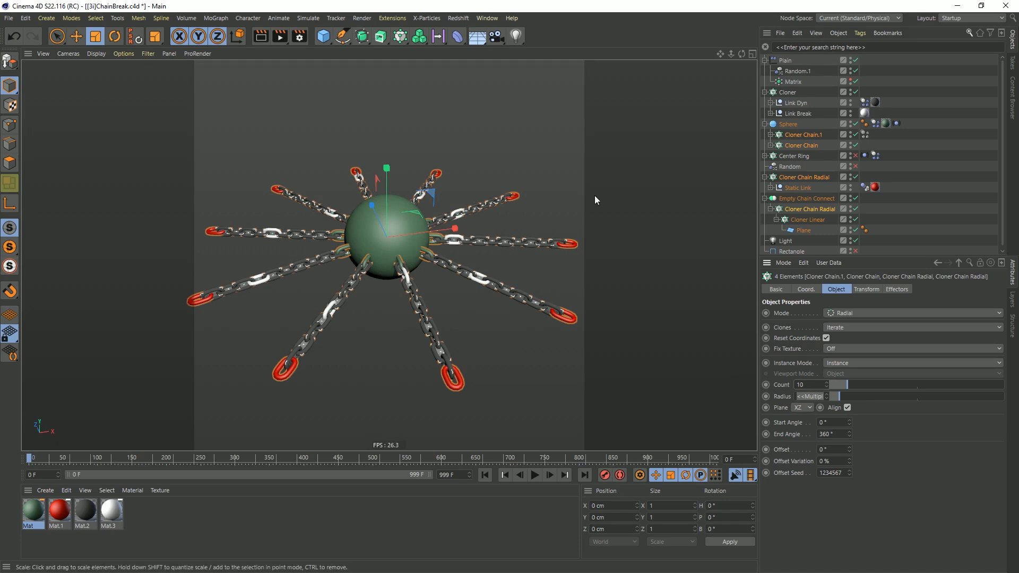
{"action": "left_click", "coordinate": [791, 80], "text": "ctrl"}
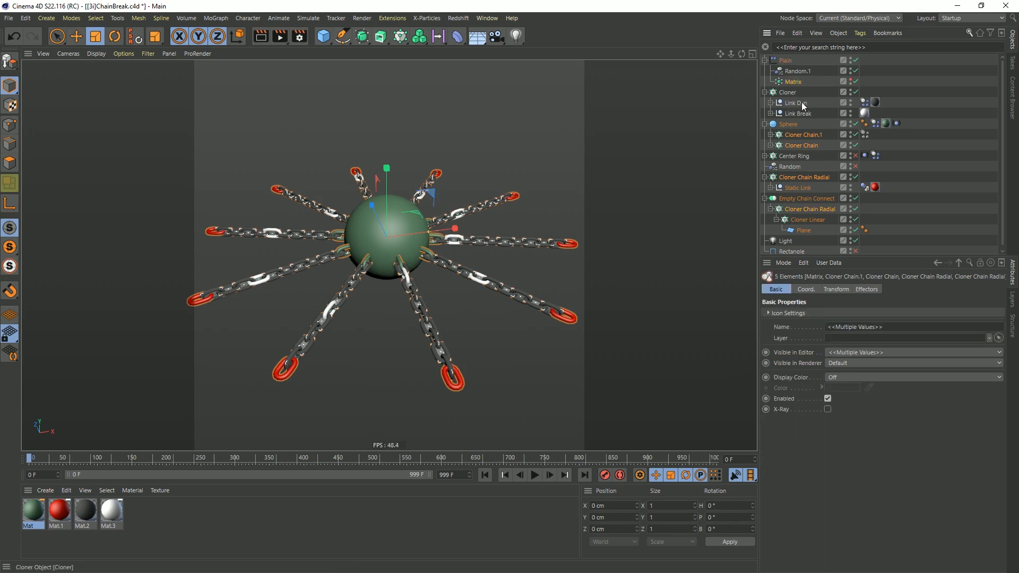
{"action": "key", "text": "ctrl+z"}
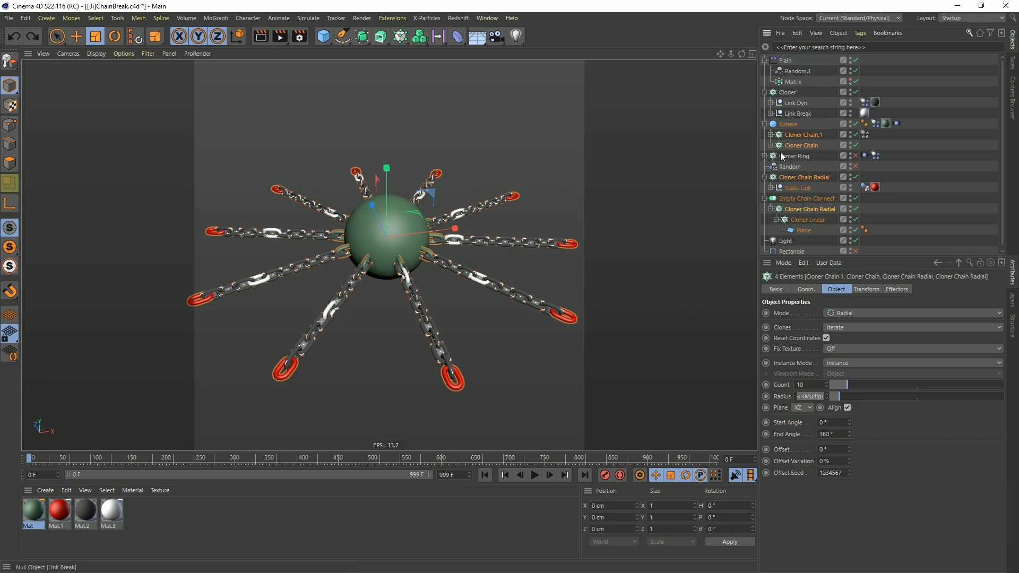
Deselect the cloners and save the project.
{"action": "mouse_move", "coordinate": [398, 235]}
{"action": "left_mouse_down", "text": "alt"}
{"action": "mouse_move", "coordinate": [380, 249]}
{"action": "mouse_move", "coordinate": [394, 240]}
{"action": "left_mouse_up", "text": "alt"}
{"action": "left_click", "coordinate": [901, 177]}
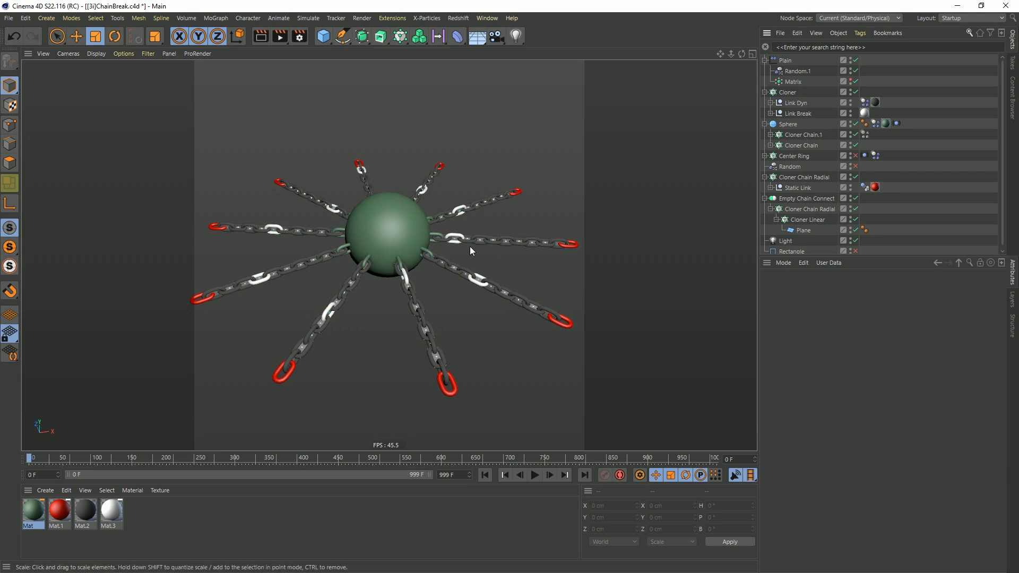
{"action": "left_click_drag", "start_coordinate": [406, 235], "coordinate": [416, 204], "text": "alt"}
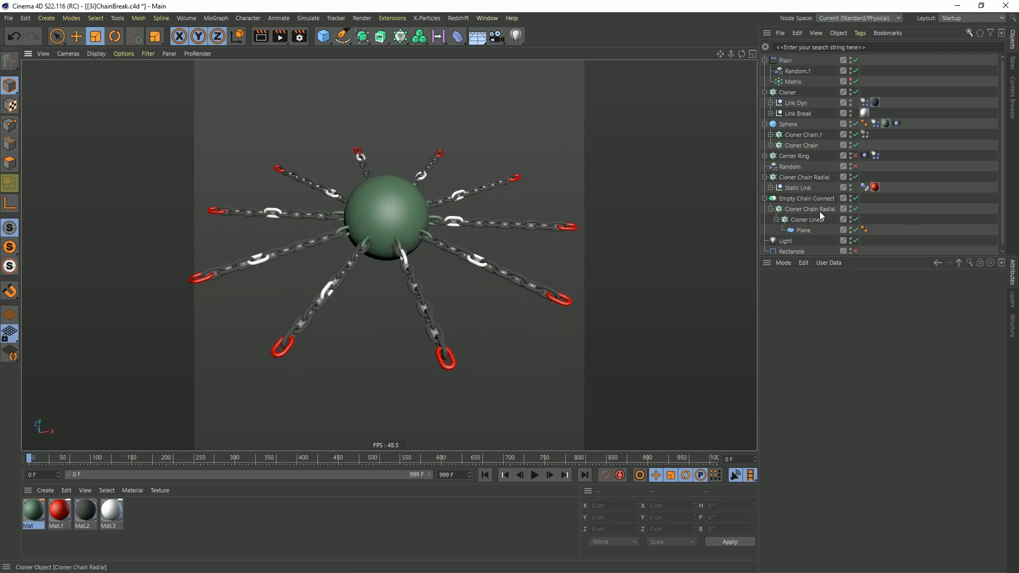
{"action": "key", "text": "ctrl+s"}
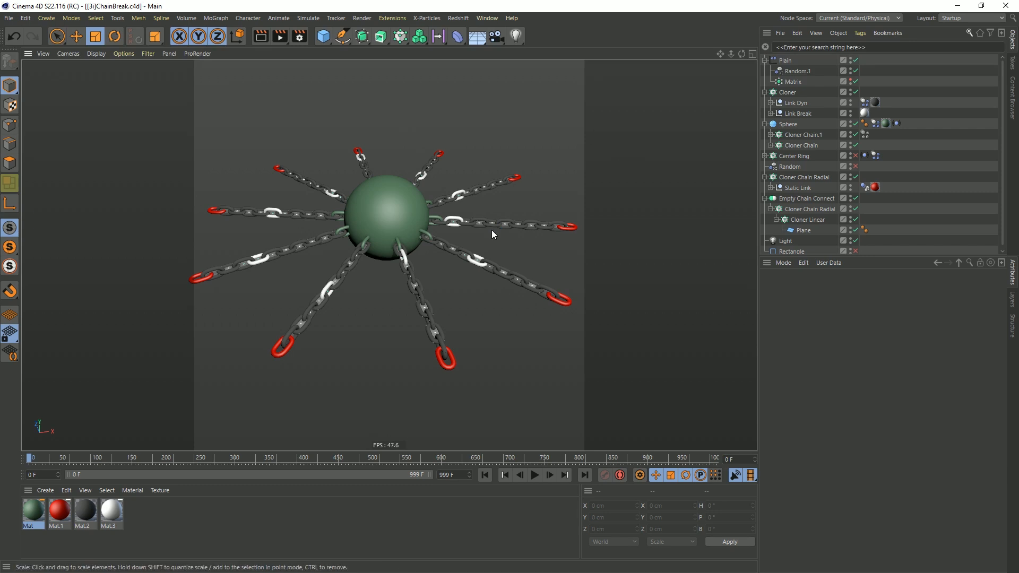
Delete the unused Center Ring cloner, the disabled Random effector and the Rectangle spline.
{"action": "left_click", "coordinate": [765, 156]}
{"action": "left_click", "coordinate": [792, 158]}
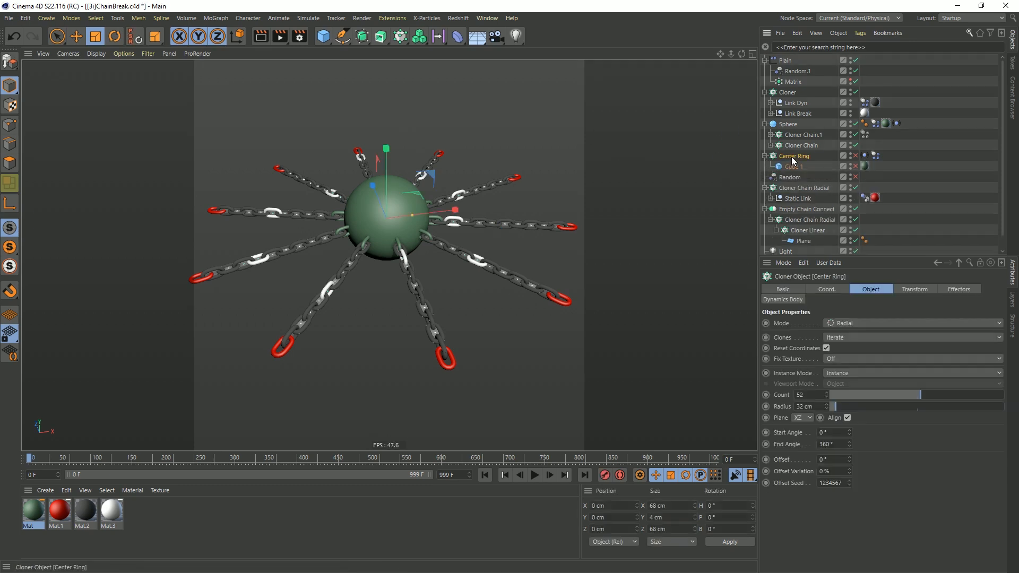
{"action": "key", "text": "Delete"}
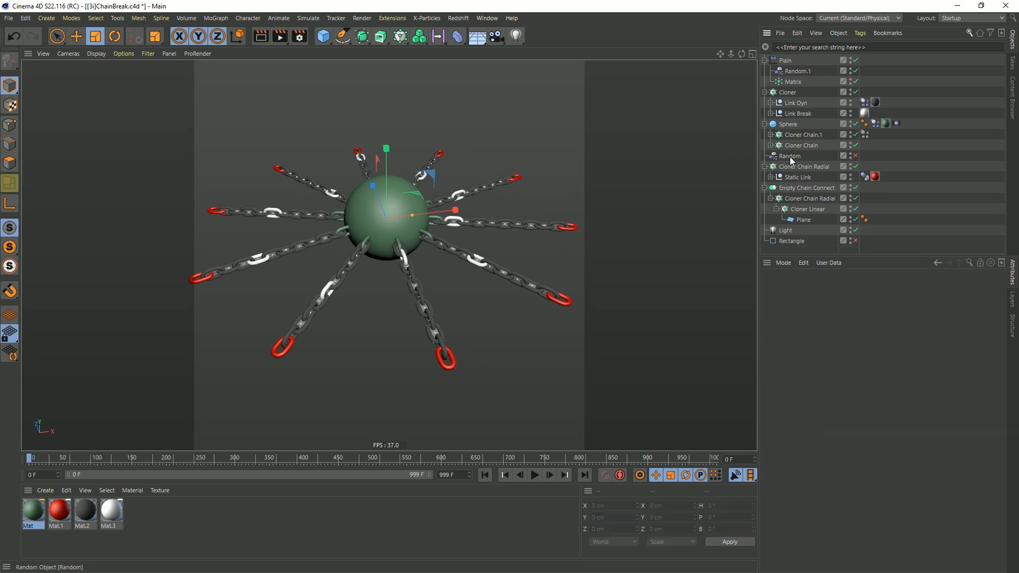
{"action": "left_click", "coordinate": [789, 157]}
{"action": "key", "text": "Delete"}
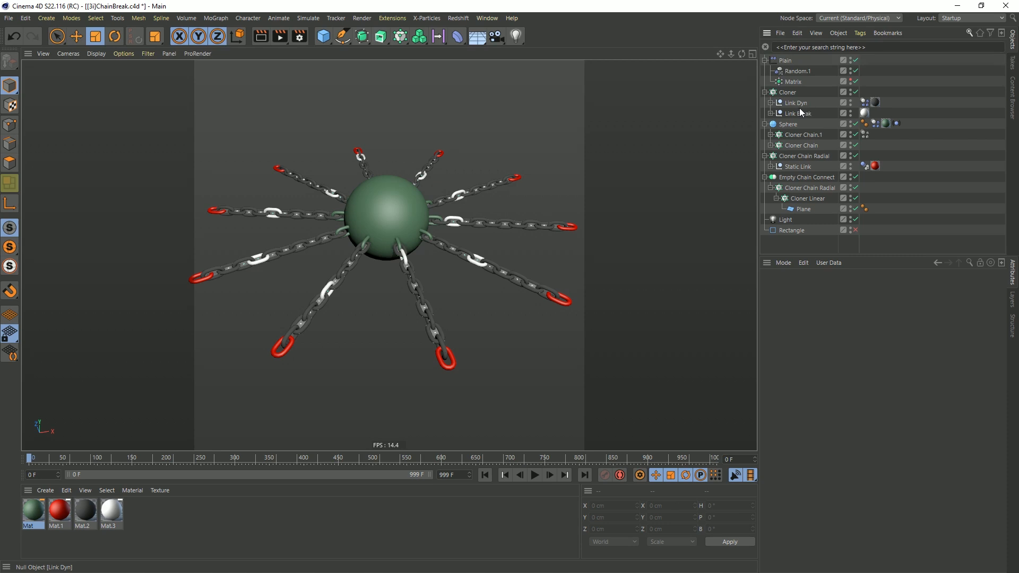
{"action": "left_click", "coordinate": [788, 228]}
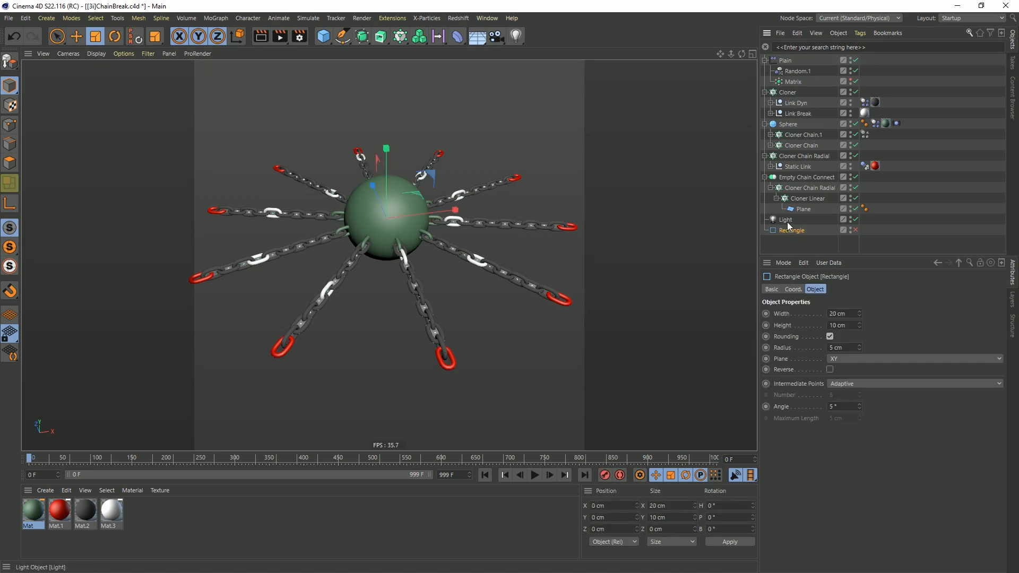
{"action": "key", "text": "Delete"}
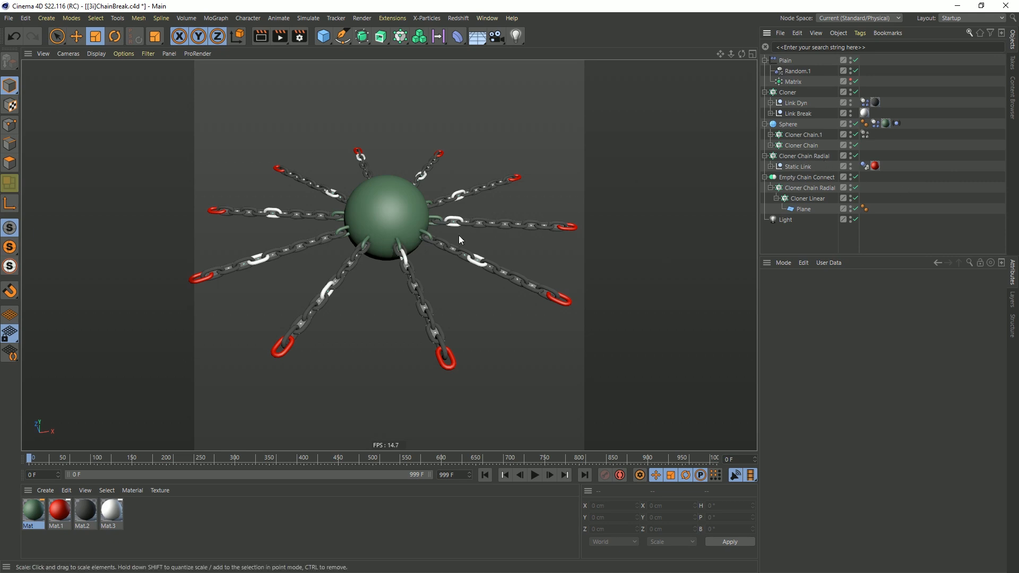
{"action": "left_click", "coordinate": [806, 177]}
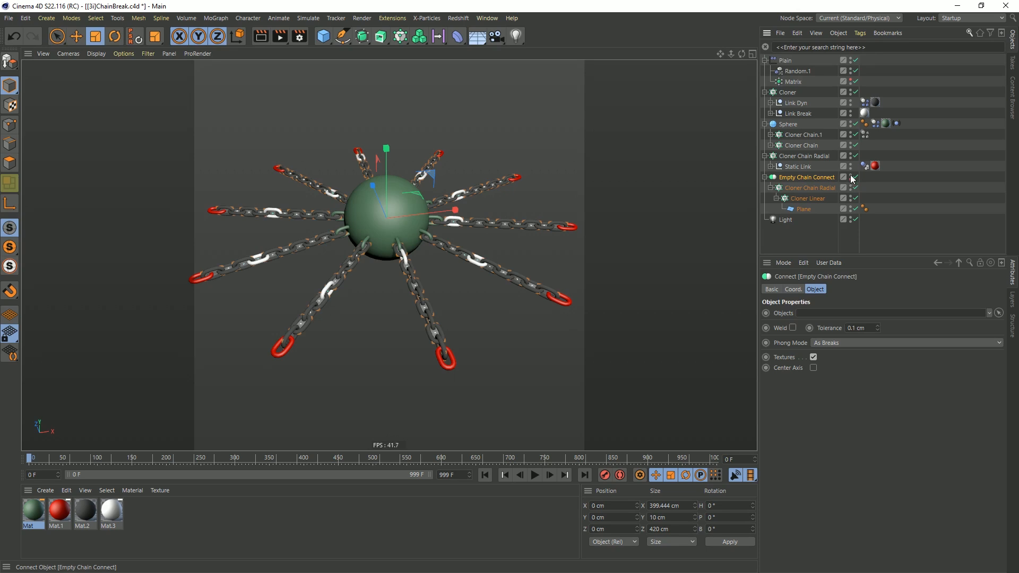
{"action": "left_click", "coordinate": [795, 159]}
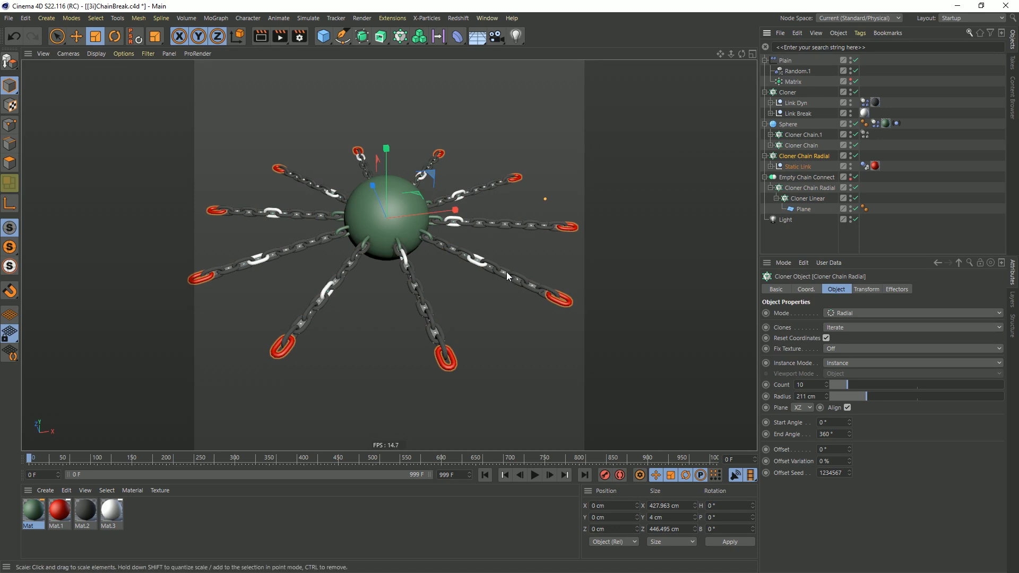
{"action": "left_click", "coordinate": [815, 177]}
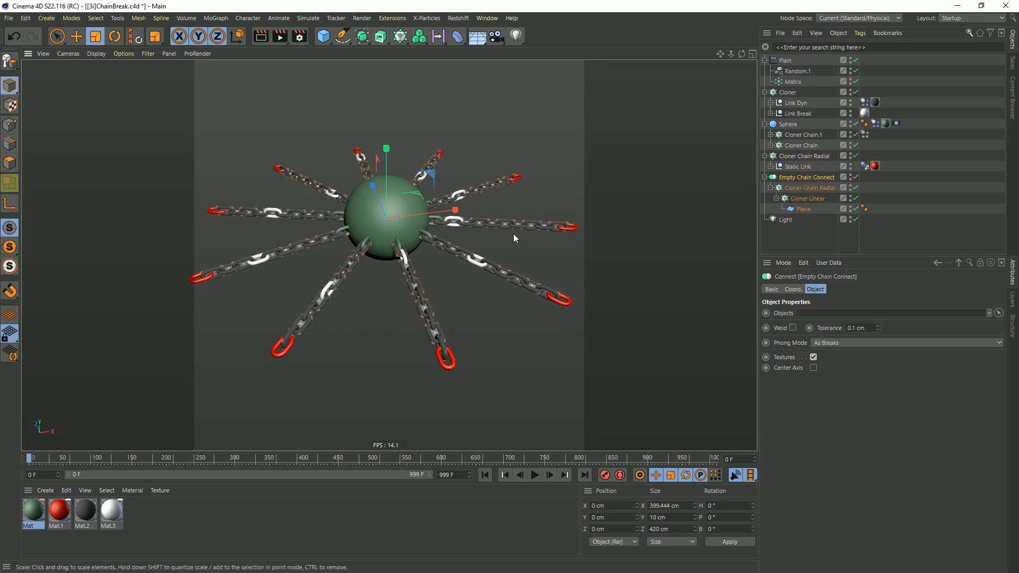
{"action": "left_click", "coordinate": [506, 220]}
Rename the cloner holding Link Dyn and Link Break to Main Links Cloner and make it editable.
{"action": "double_click", "coordinate": [789, 92]}
{"action": "type", "text": "Main Links Clone"}
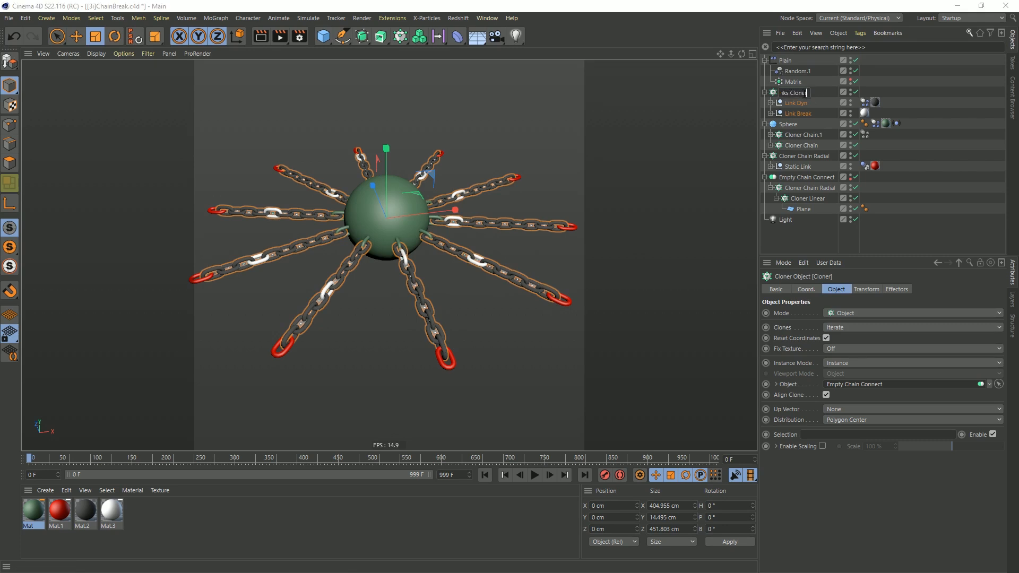
{"action": "key", "text": "Return"}
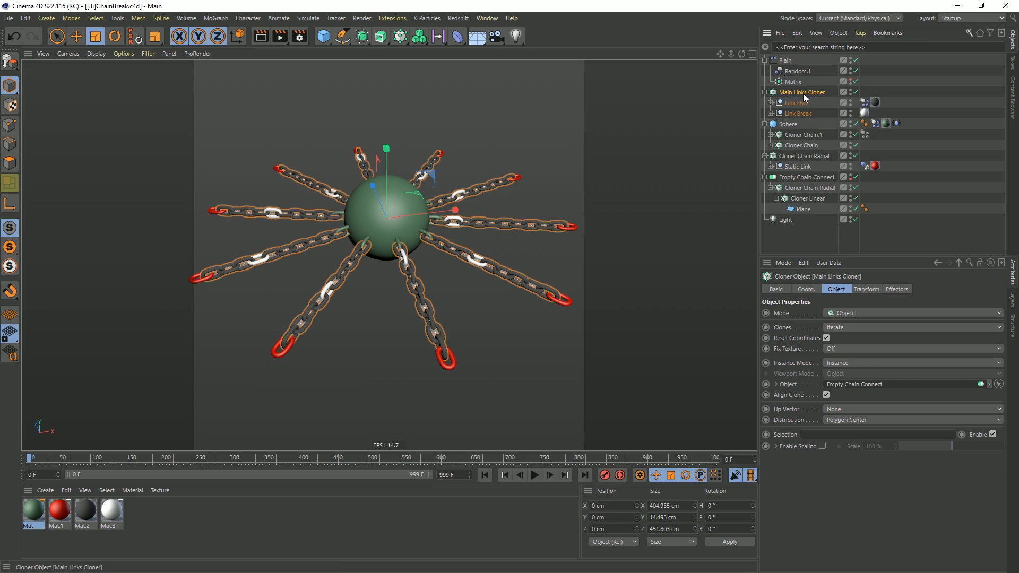
{"action": "key", "text": "c"}
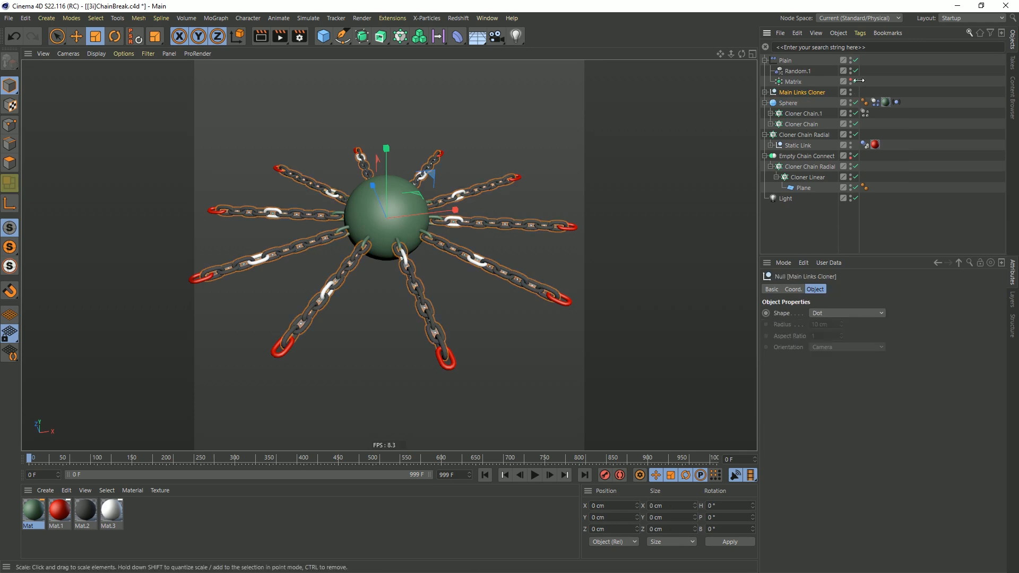
Render the full animation to the Picture Viewer without specifying an output file and view the frame at 100%.
{"action": "left_click", "coordinate": [802, 250]}
{"action": "left_click", "coordinate": [277, 36]}
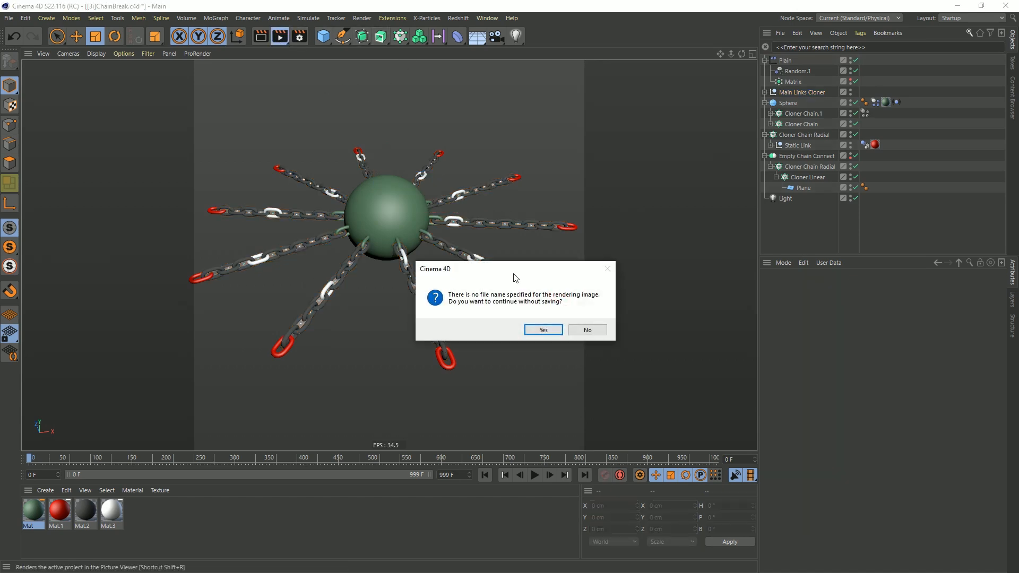
{"action": "left_click", "coordinate": [541, 331]}
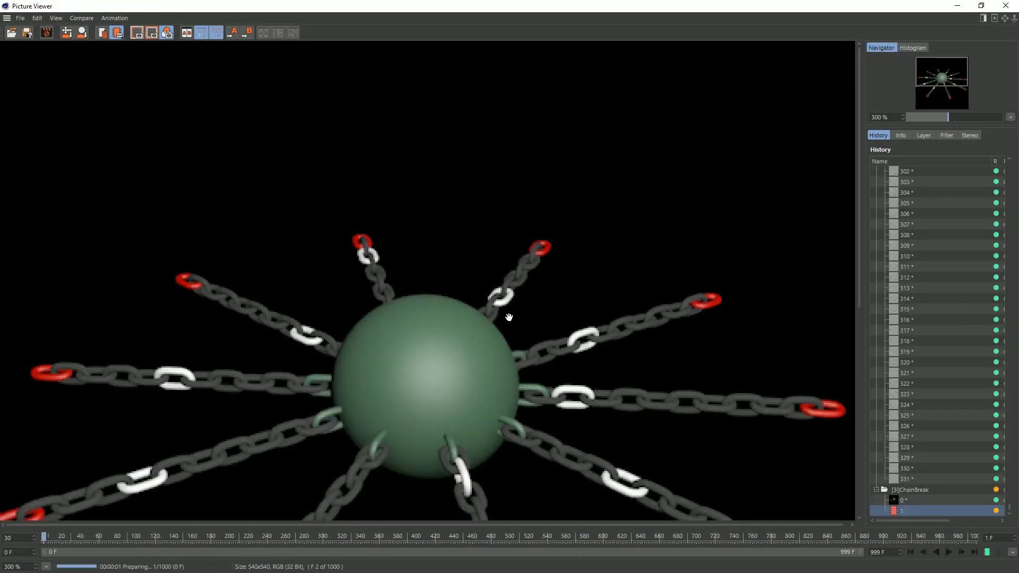
{"action": "scroll", "coordinate": [506, 319], "scroll_direction": "down", "scroll_amount": 3}
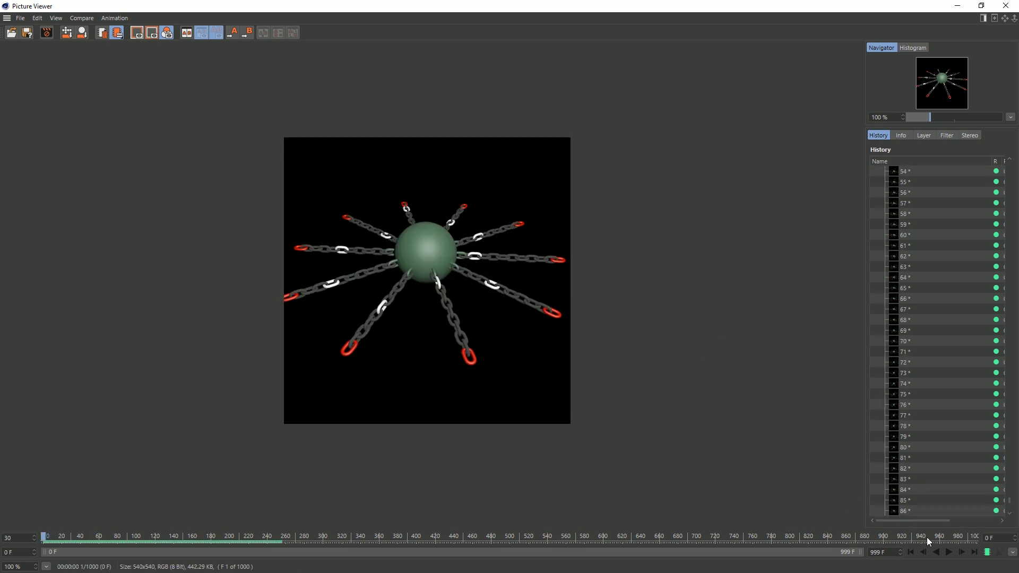
Play back the rendered frames to check how the sphere and chains move.
{"action": "left_click", "coordinate": [948, 552]}
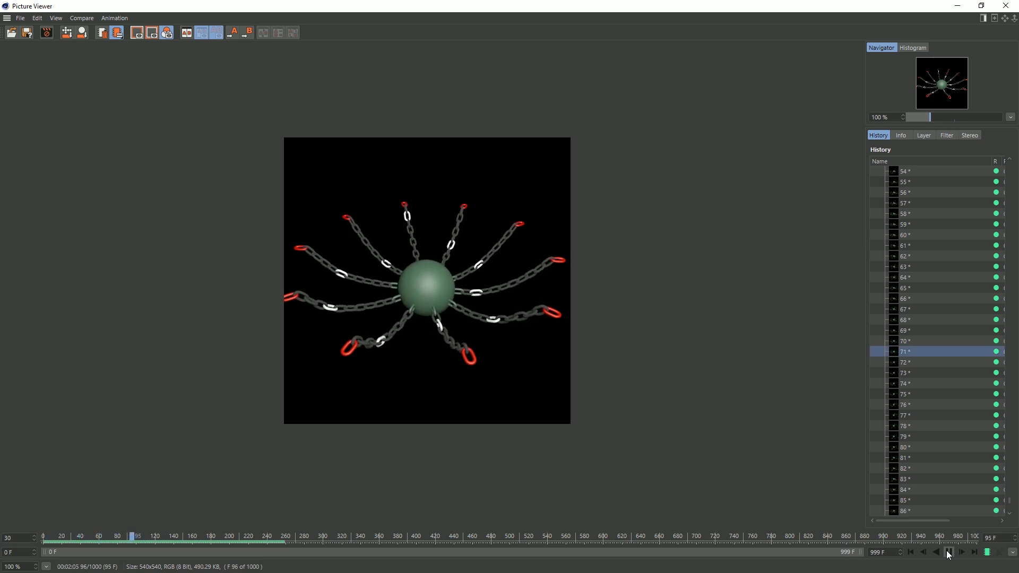
{"action": "key", "text": "space"}
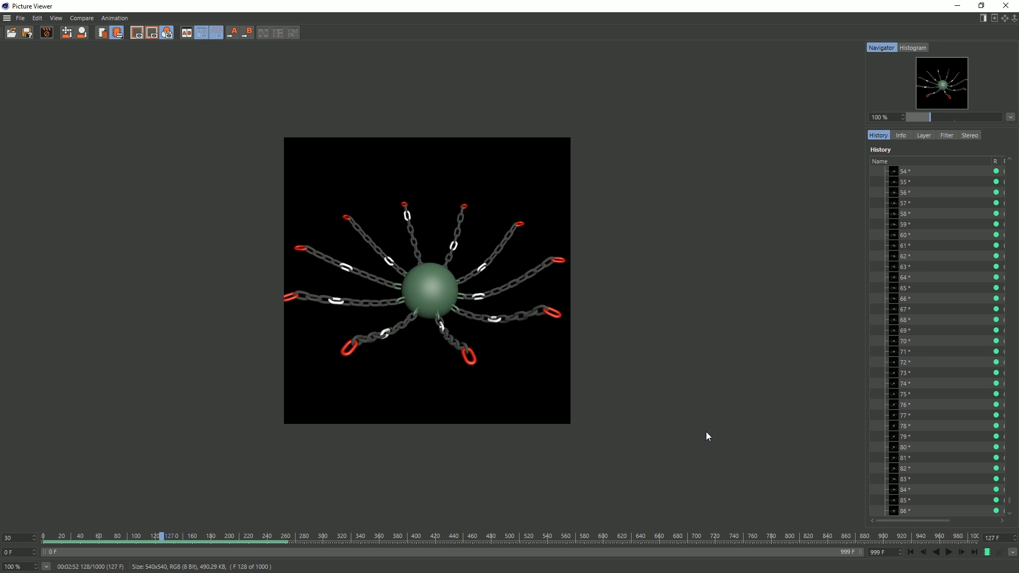
{"action": "left_click", "coordinate": [948, 552]}
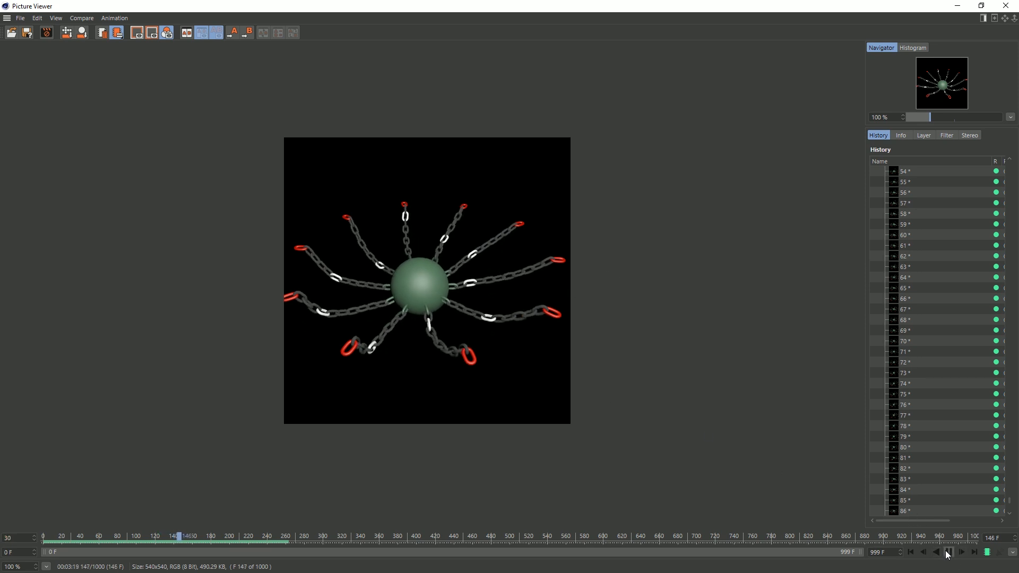
Pause and resume the rendered playback to examine the frames around the first chain break.
{"action": "left_click", "coordinate": [949, 552]}
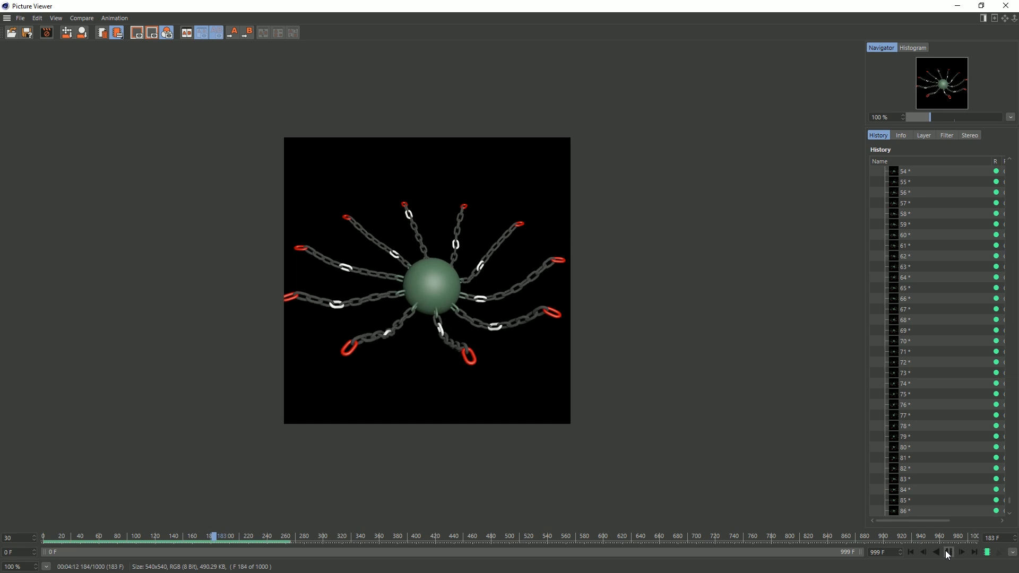
{"action": "left_click", "coordinate": [949, 552]}
{"action": "left_click", "coordinate": [948, 553]}
{"action": "left_click", "coordinate": [948, 552]}
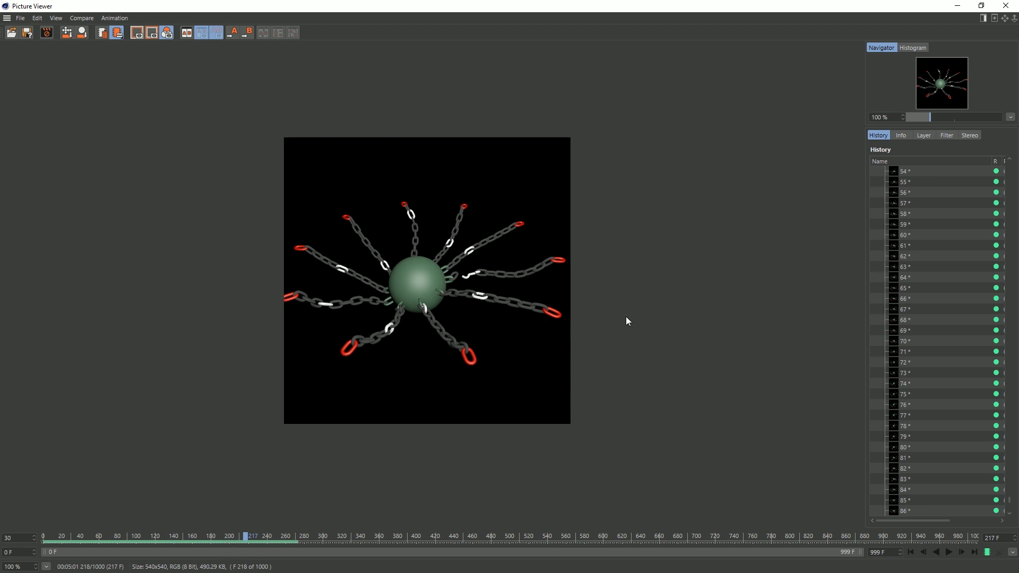
Inspect the keyframed Follow Position of the sphere's Dynamics Body tag, checking its last key and its value at frame 210.
{"action": "left_click_drag", "start_coordinate": [758, 8], "coordinate": [751, 523]}
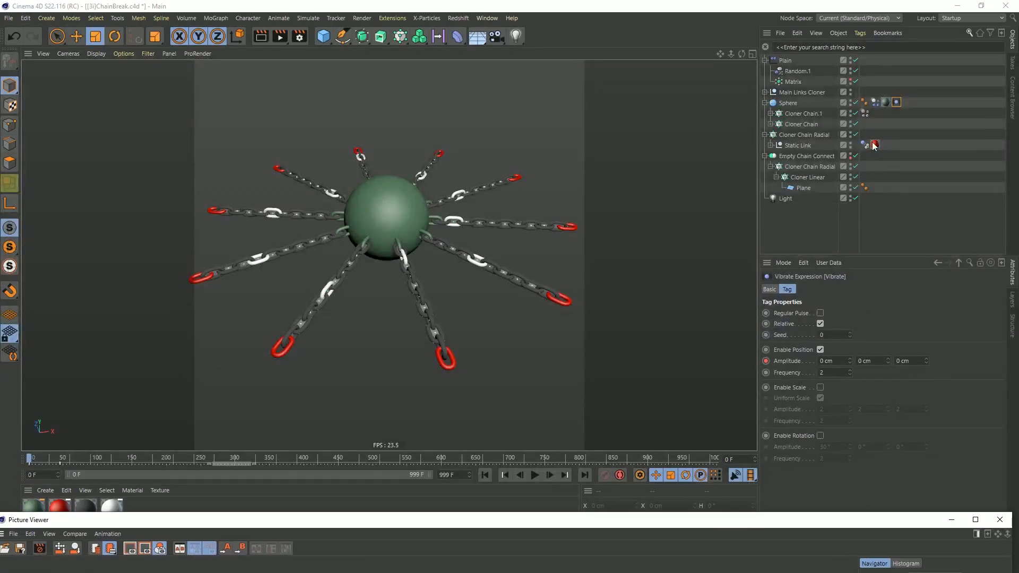
{"action": "left_click", "coordinate": [876, 102]}
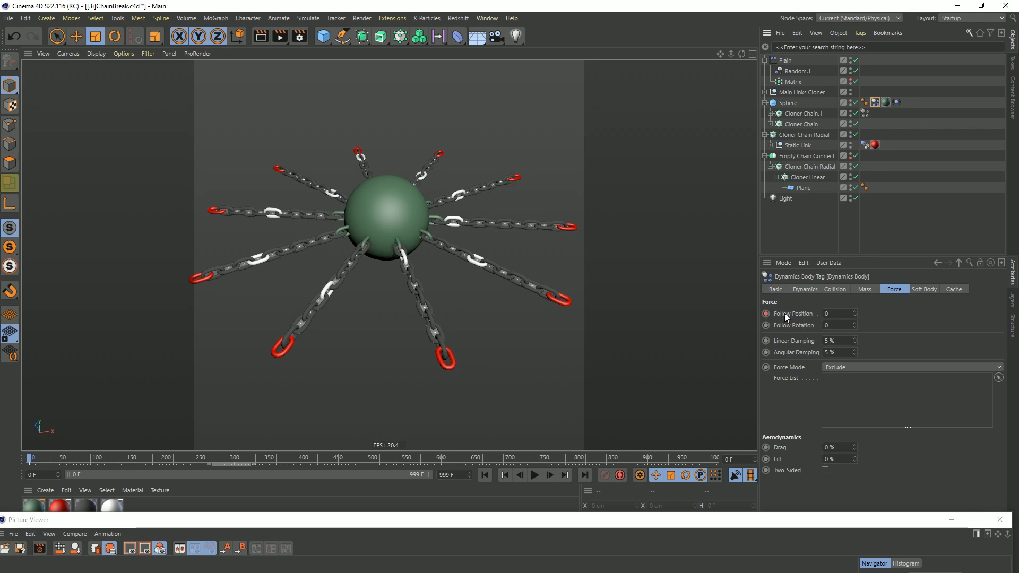
{"action": "left_click", "coordinate": [233, 463]}
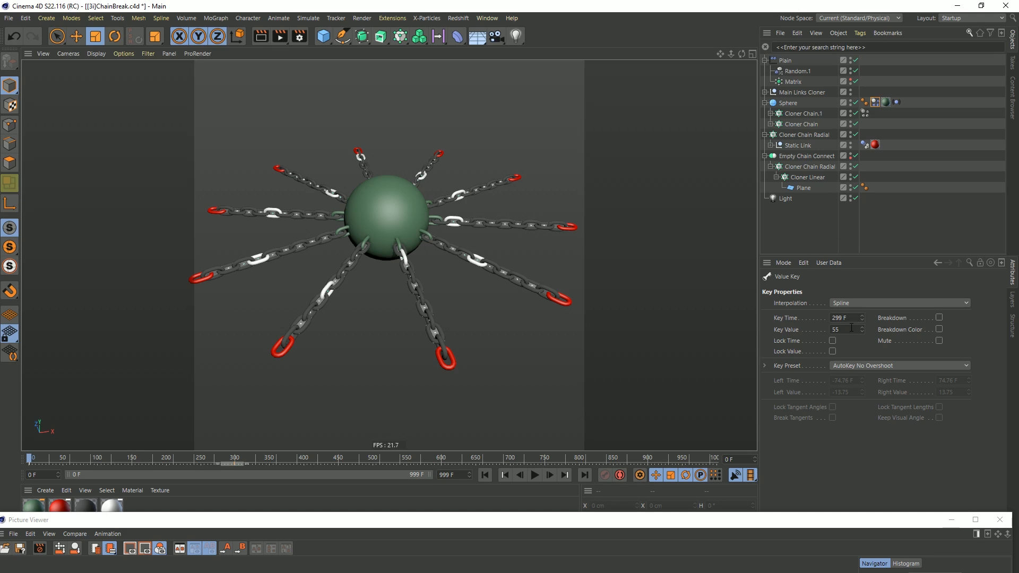
{"action": "left_click", "coordinate": [168, 462]}
{"action": "mouse_move", "coordinate": [169, 462]}
{"action": "left_mouse_down"}
{"action": "mouse_move", "coordinate": [187, 461]}
{"action": "mouse_move", "coordinate": [176, 461]}
{"action": "left_mouse_up"}
{"action": "left_click", "coordinate": [520, 475]}
{"action": "left_click", "coordinate": [875, 102]}
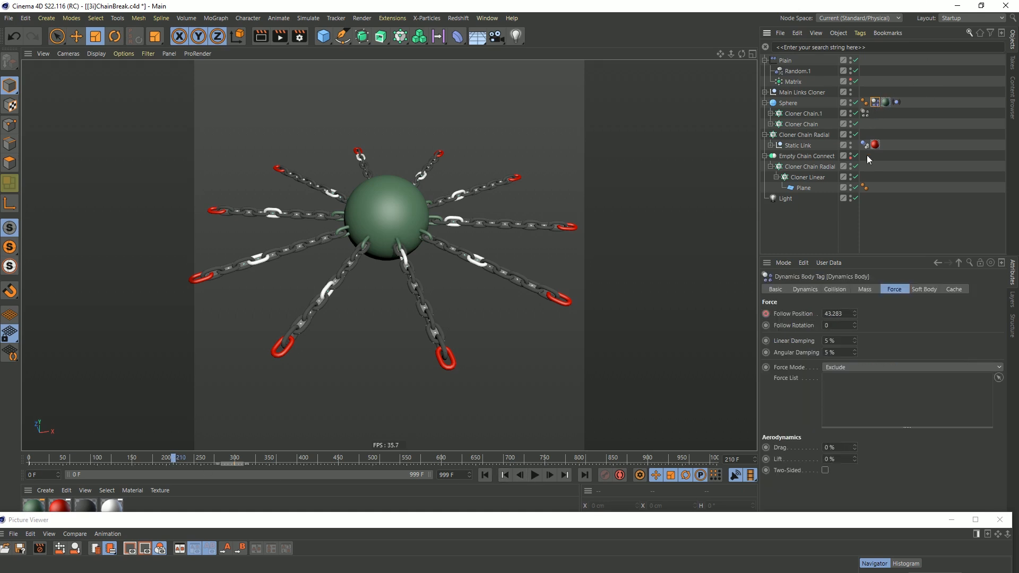
Examine the Follow Position key at frame 299 against the frames before it and return the timeline to frame 0.
{"action": "double_click", "coordinate": [847, 313]}
{"action": "left_click", "coordinate": [246, 463]}
{"action": "left_click", "coordinate": [225, 459]}
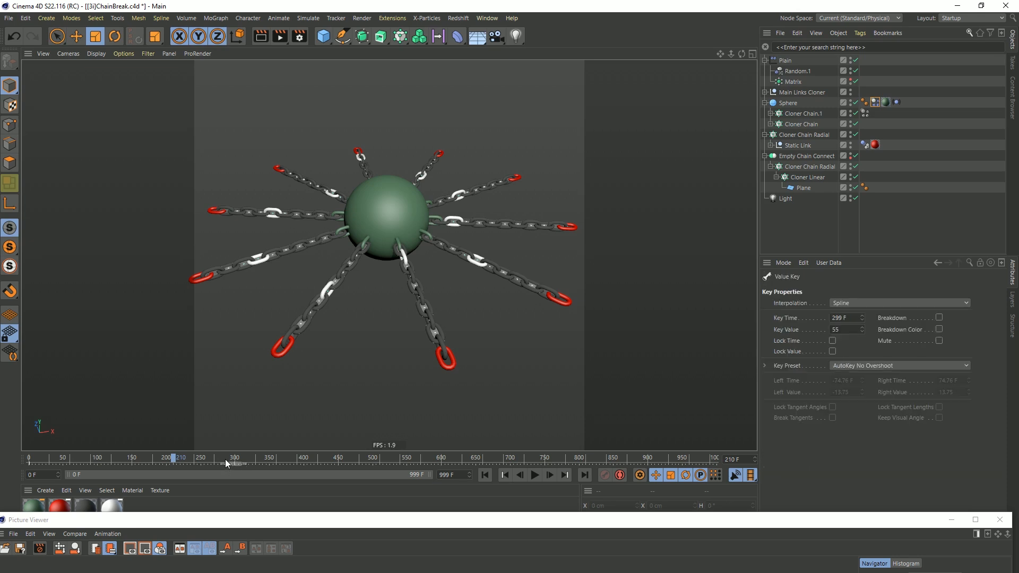
{"action": "left_click_drag", "start_coordinate": [837, 328], "coordinate": [819, 335]}
{"action": "left_click_drag", "start_coordinate": [200, 467], "coordinate": [189, 467]}
{"action": "left_click", "coordinate": [483, 475]}
Bring the Picture Viewer back to full view and stop the running render, confirming the cancellation.
{"action": "left_click_drag", "start_coordinate": [677, 520], "coordinate": [700, 5]}
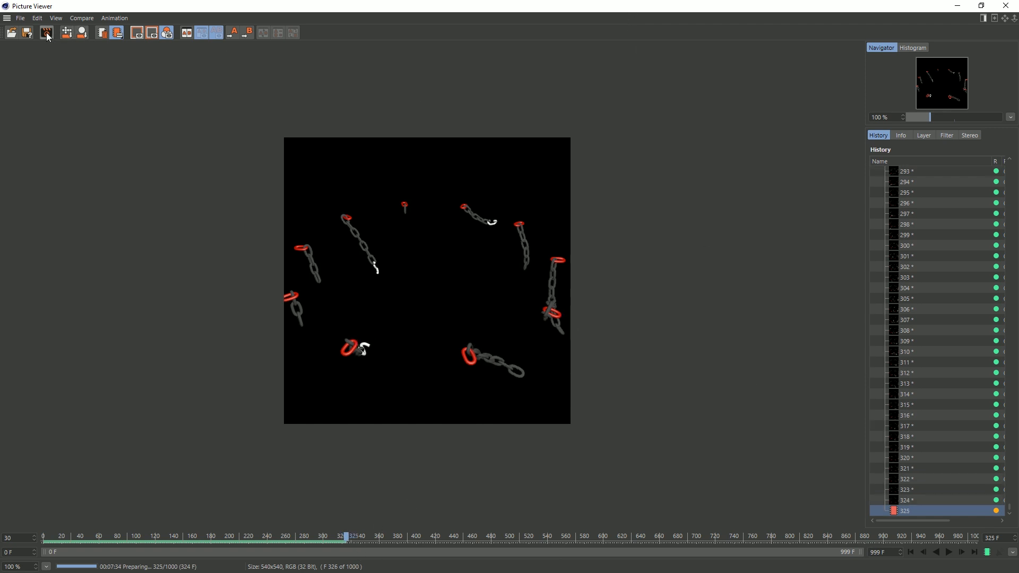
{"action": "left_click", "coordinate": [46, 33]}
{"action": "left_click", "coordinate": [529, 330]}
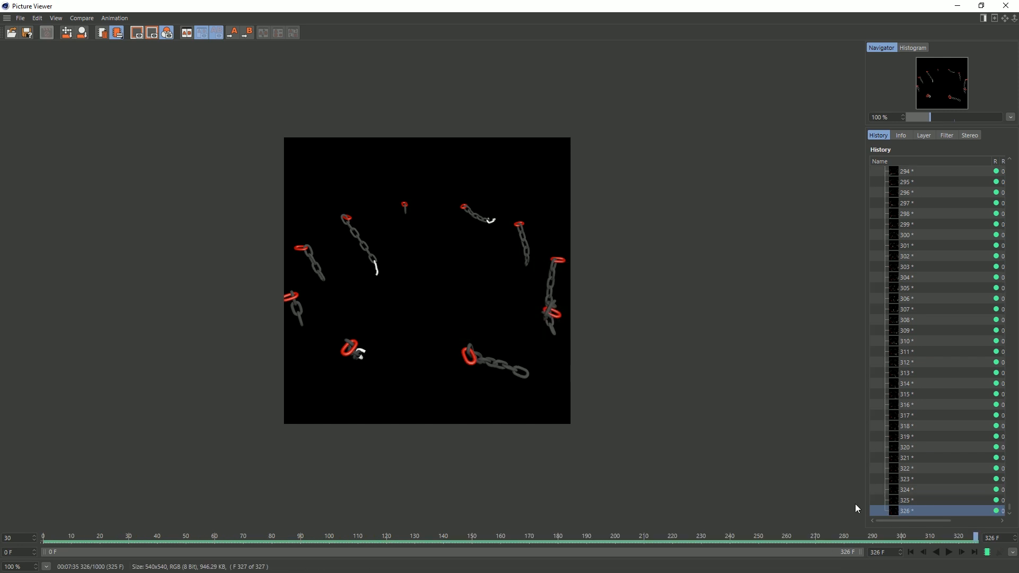
Play the rendered frames from the start and enlarge the view to 150% to examine how the chains break.
{"action": "left_click", "coordinate": [910, 552]}
{"action": "left_click", "coordinate": [949, 552]}
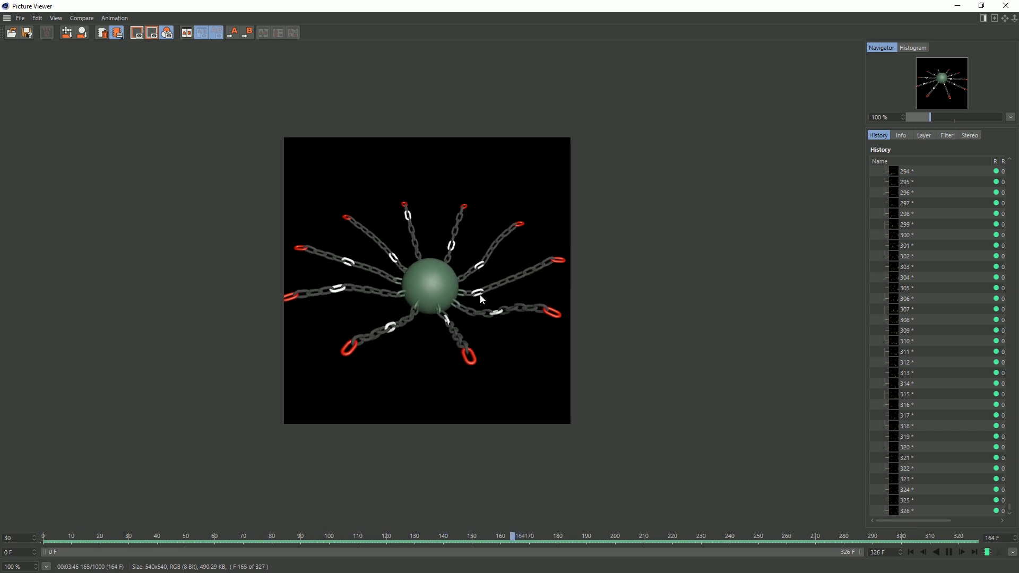
{"action": "scroll", "coordinate": [511, 314], "scroll_direction": "up", "scroll_amount": 2}
{"action": "scroll", "coordinate": [510, 314], "scroll_direction": "down", "scroll_amount": 1}
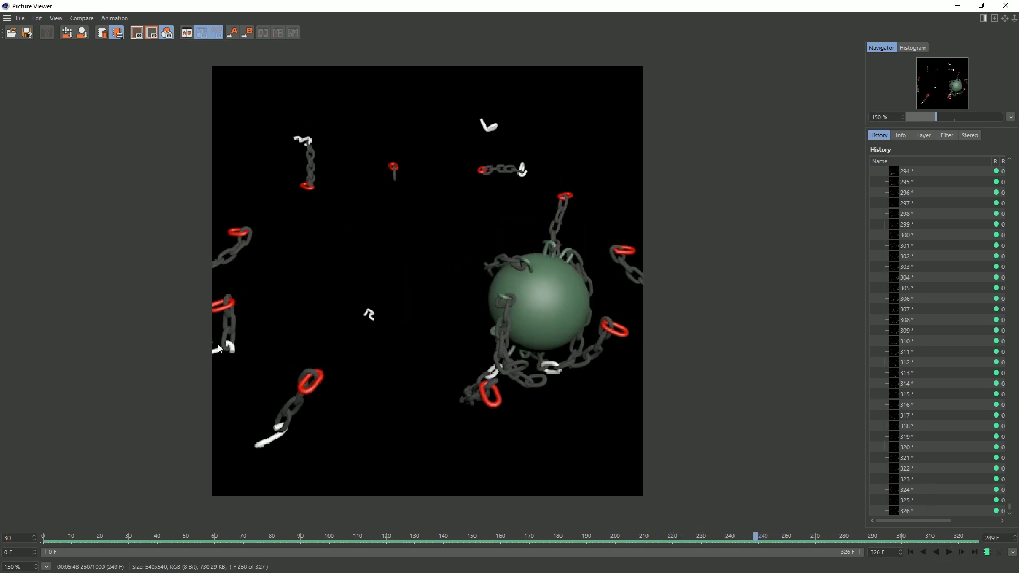
{"action": "left_click", "coordinate": [948, 553]}
{"action": "left_click", "coordinate": [948, 552]}
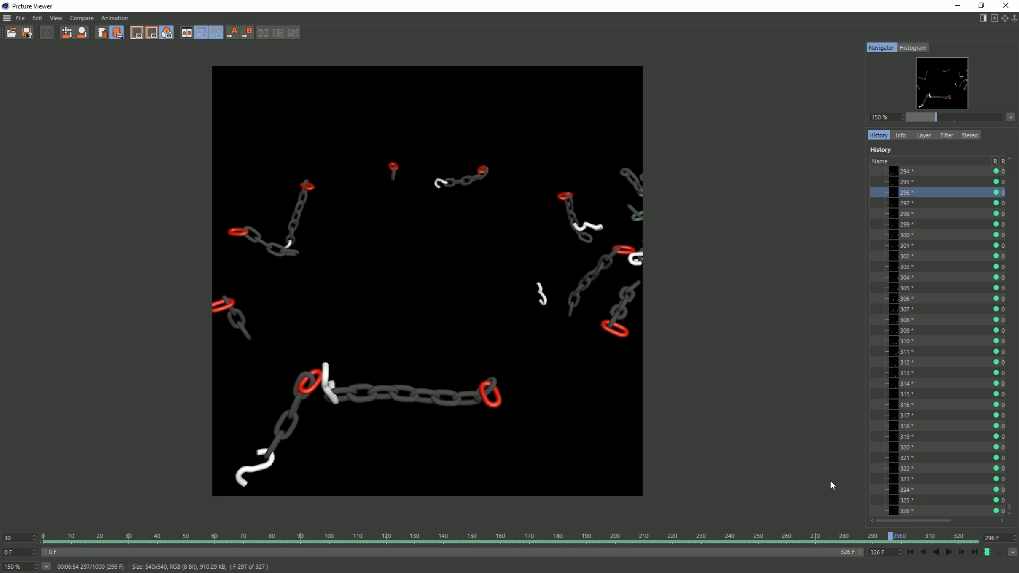
{"action": "left_click", "coordinate": [948, 553]}
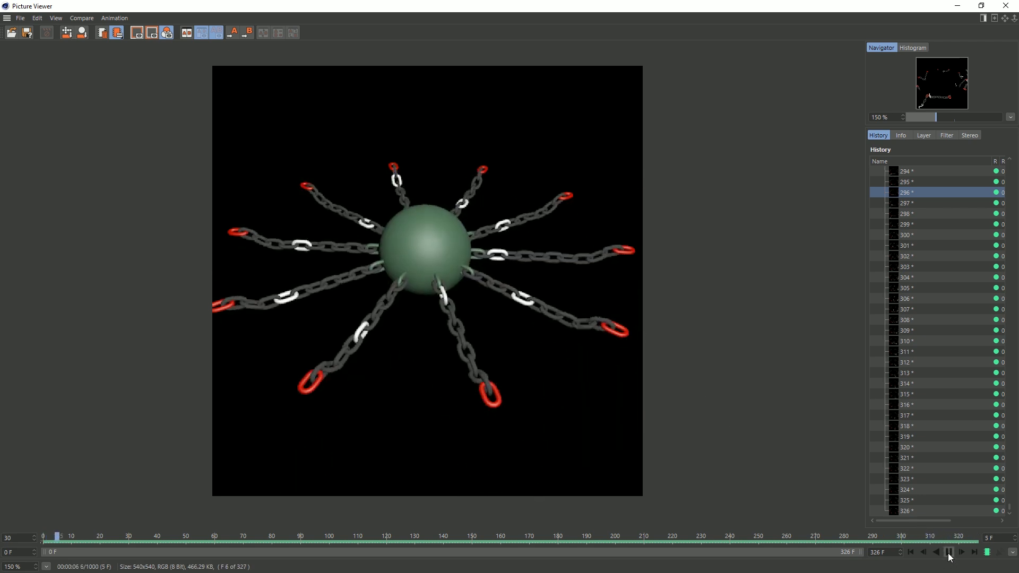